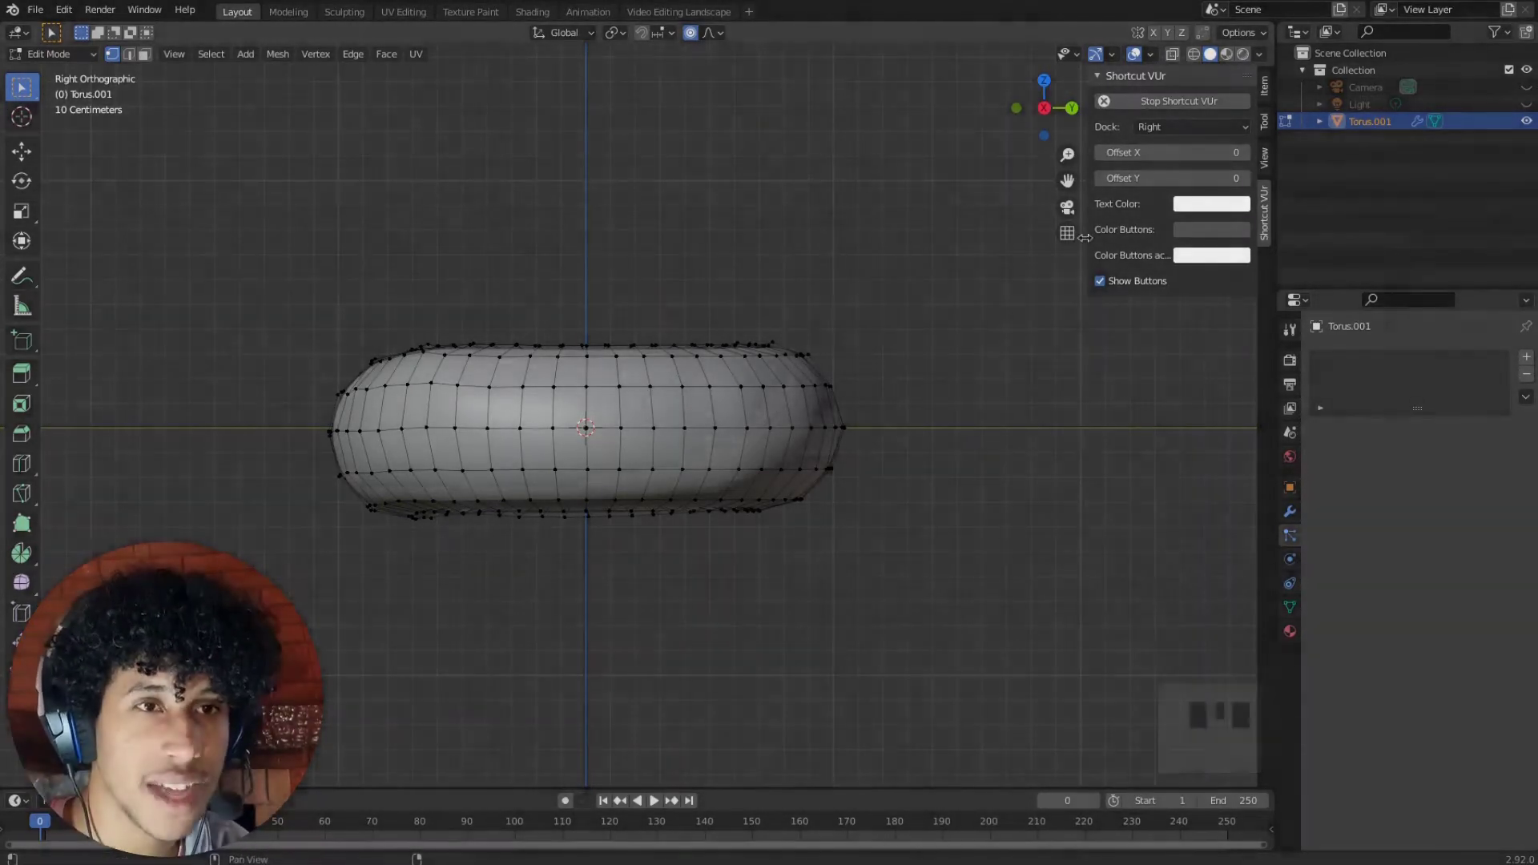
Collapse the sidebar and inspect the torus from several angles, in Object Mode and back in Edit Mode
left_click_drag(1087, 228, 1186, 226)
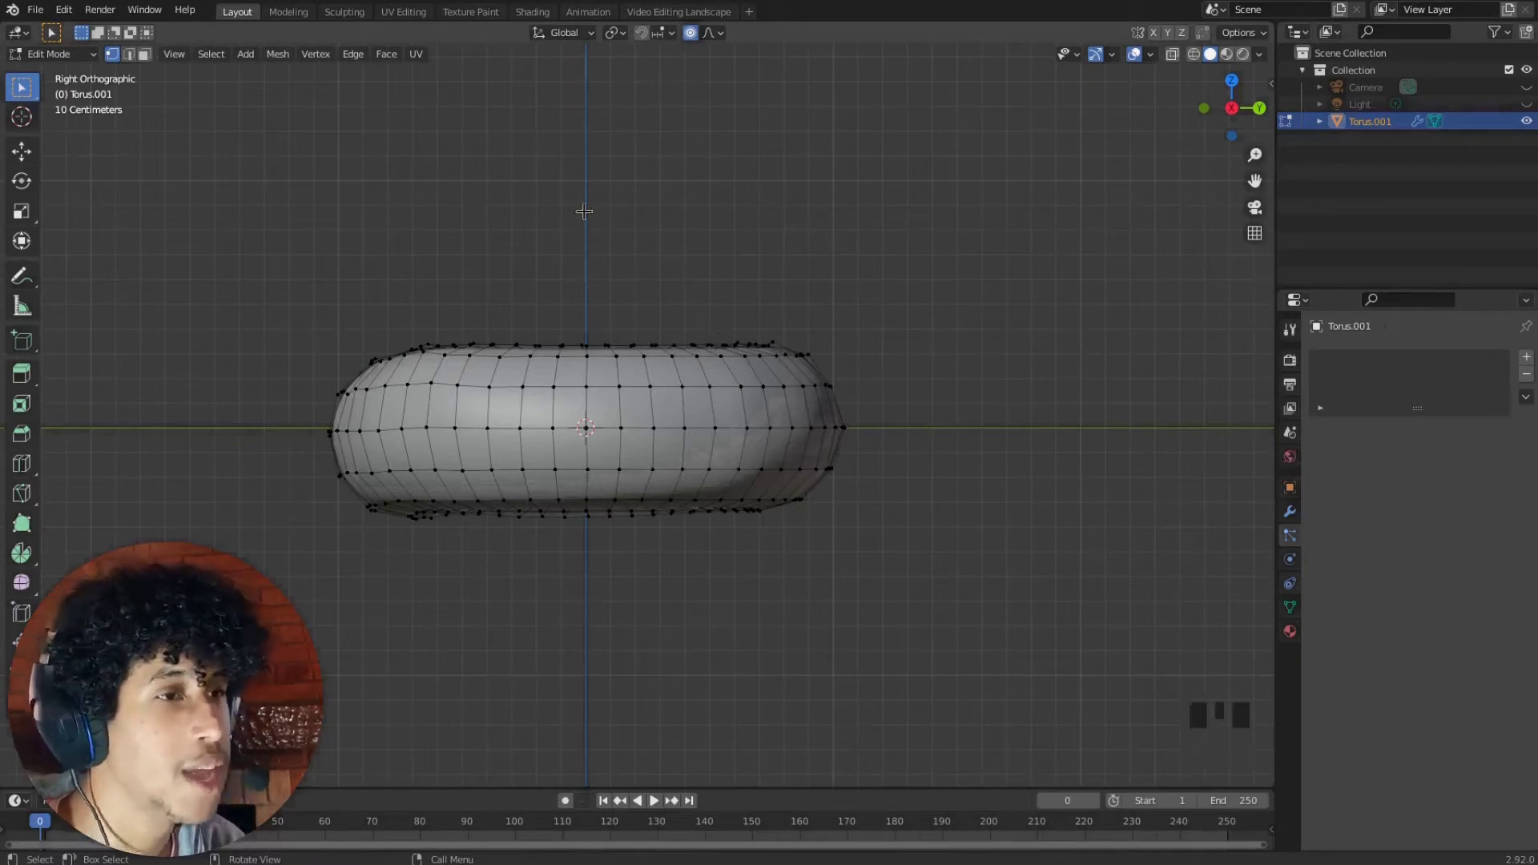
middle_click_drag(587, 202, 598, 244)
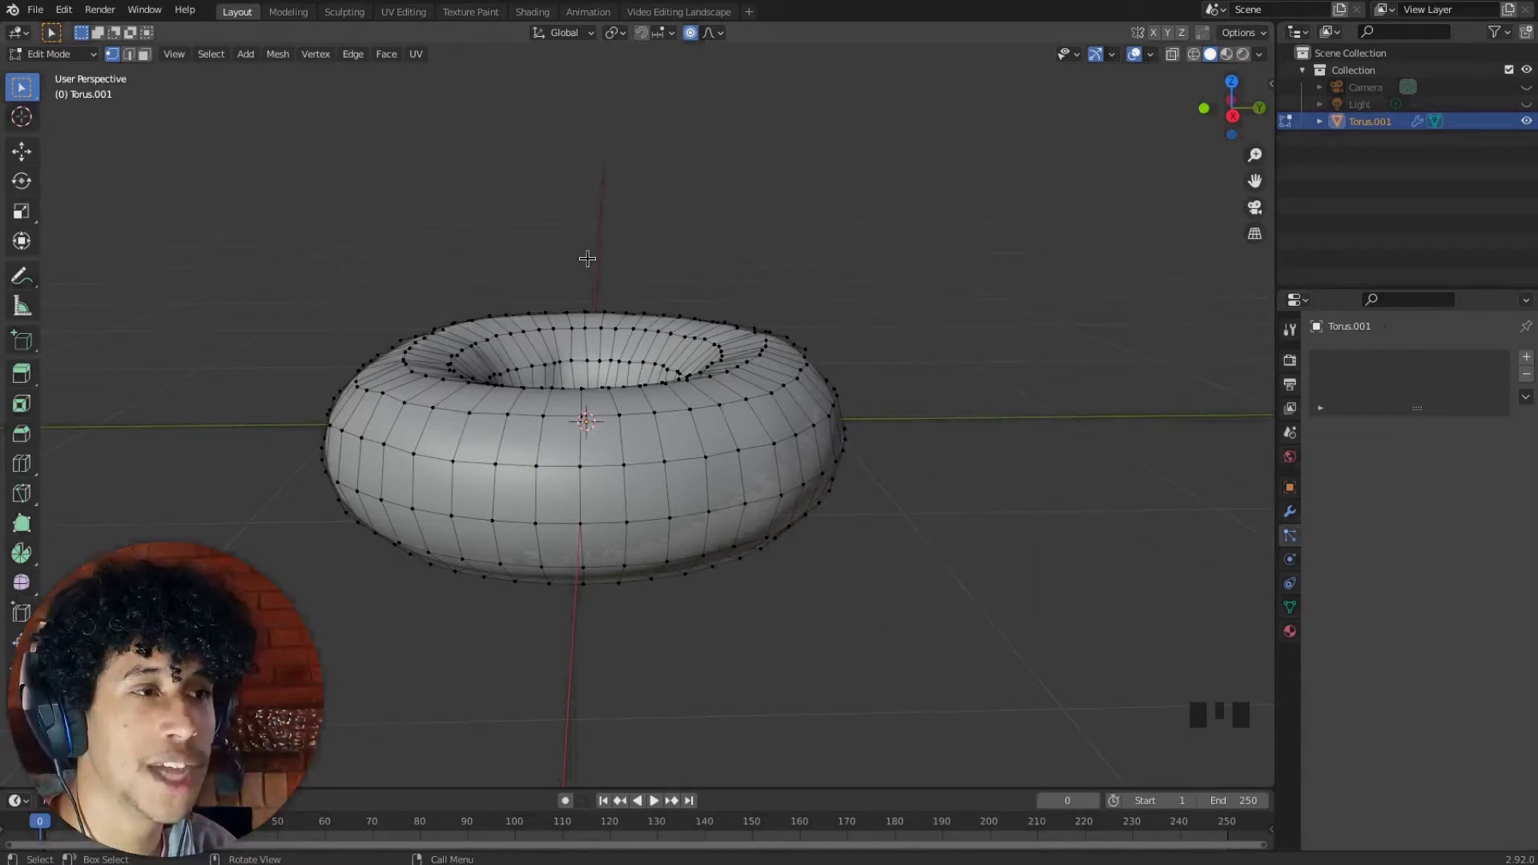
key("Tab")
middle_click_drag(600, 394, 1006, 464)
middle_click_drag(975, 347, 950, 261)
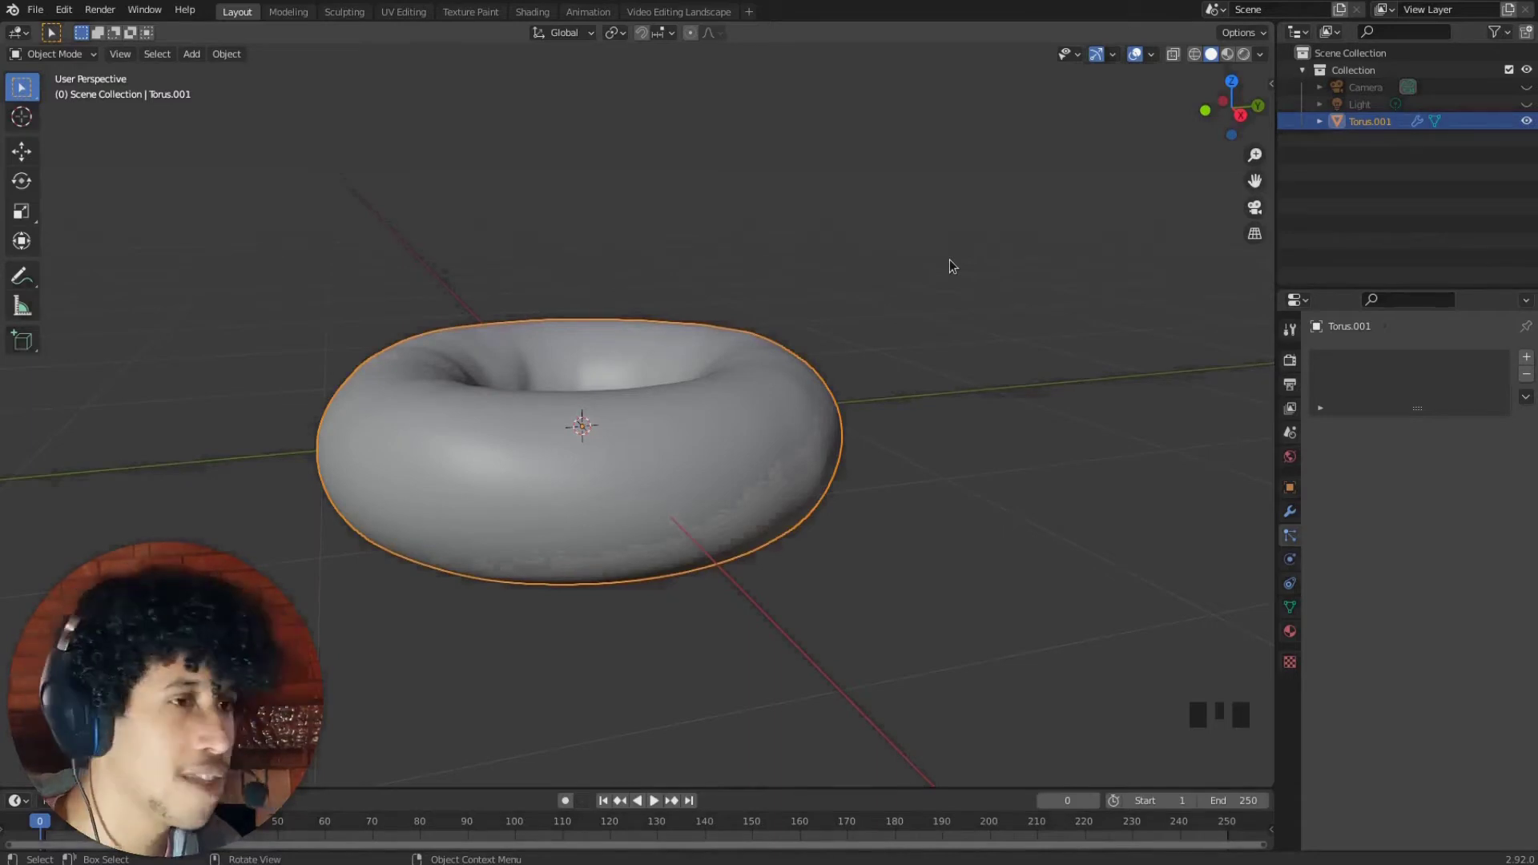
key("Tab")
middle_click_drag(580, 206, 721, 364)
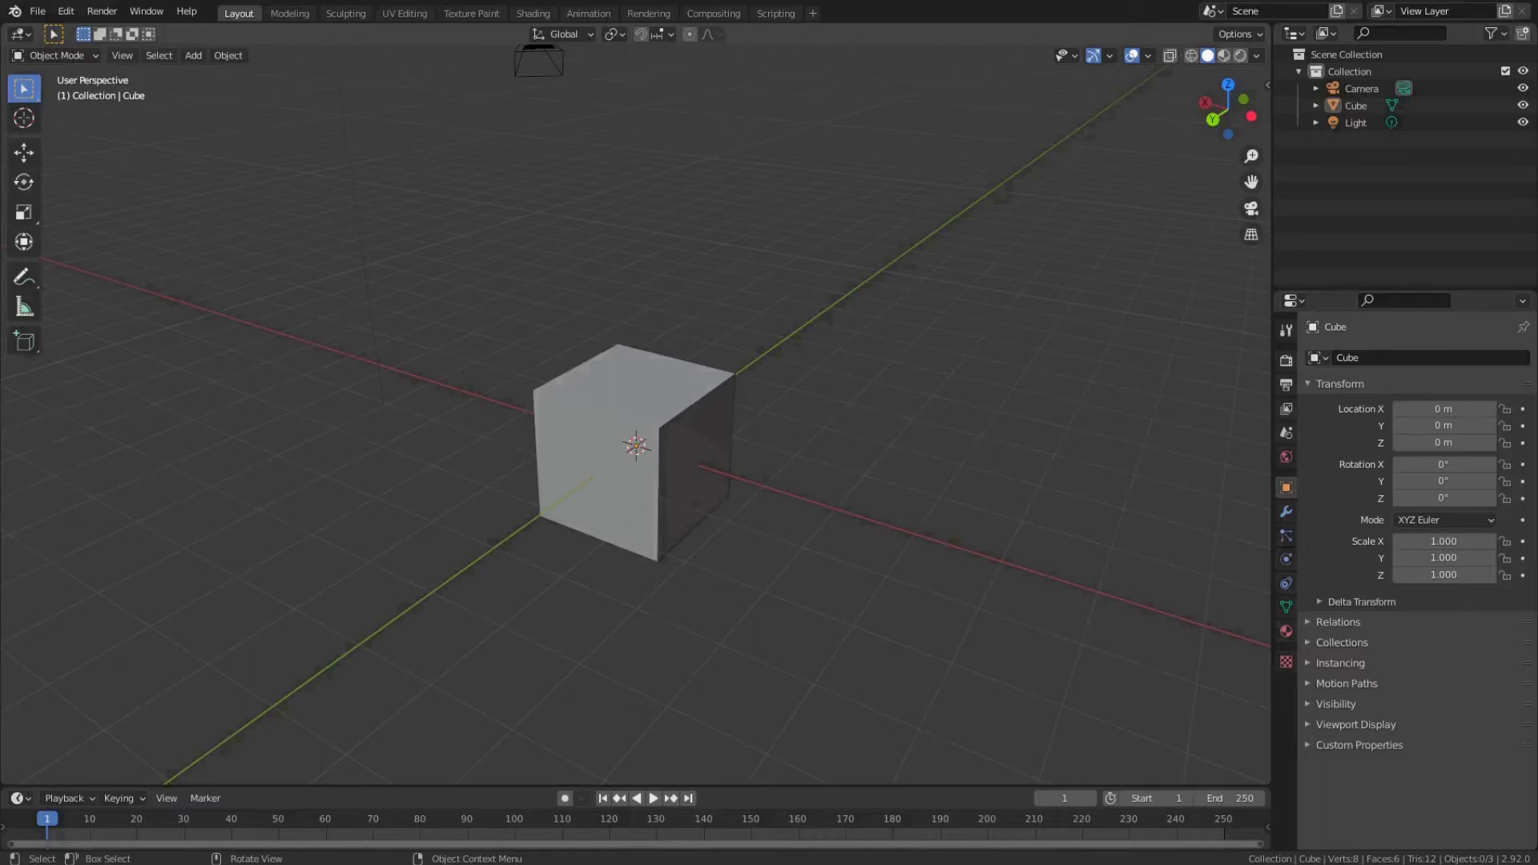
Snap the viewport around the cube to its axis-aligned views, including the back and left orthographic views
key("alt")
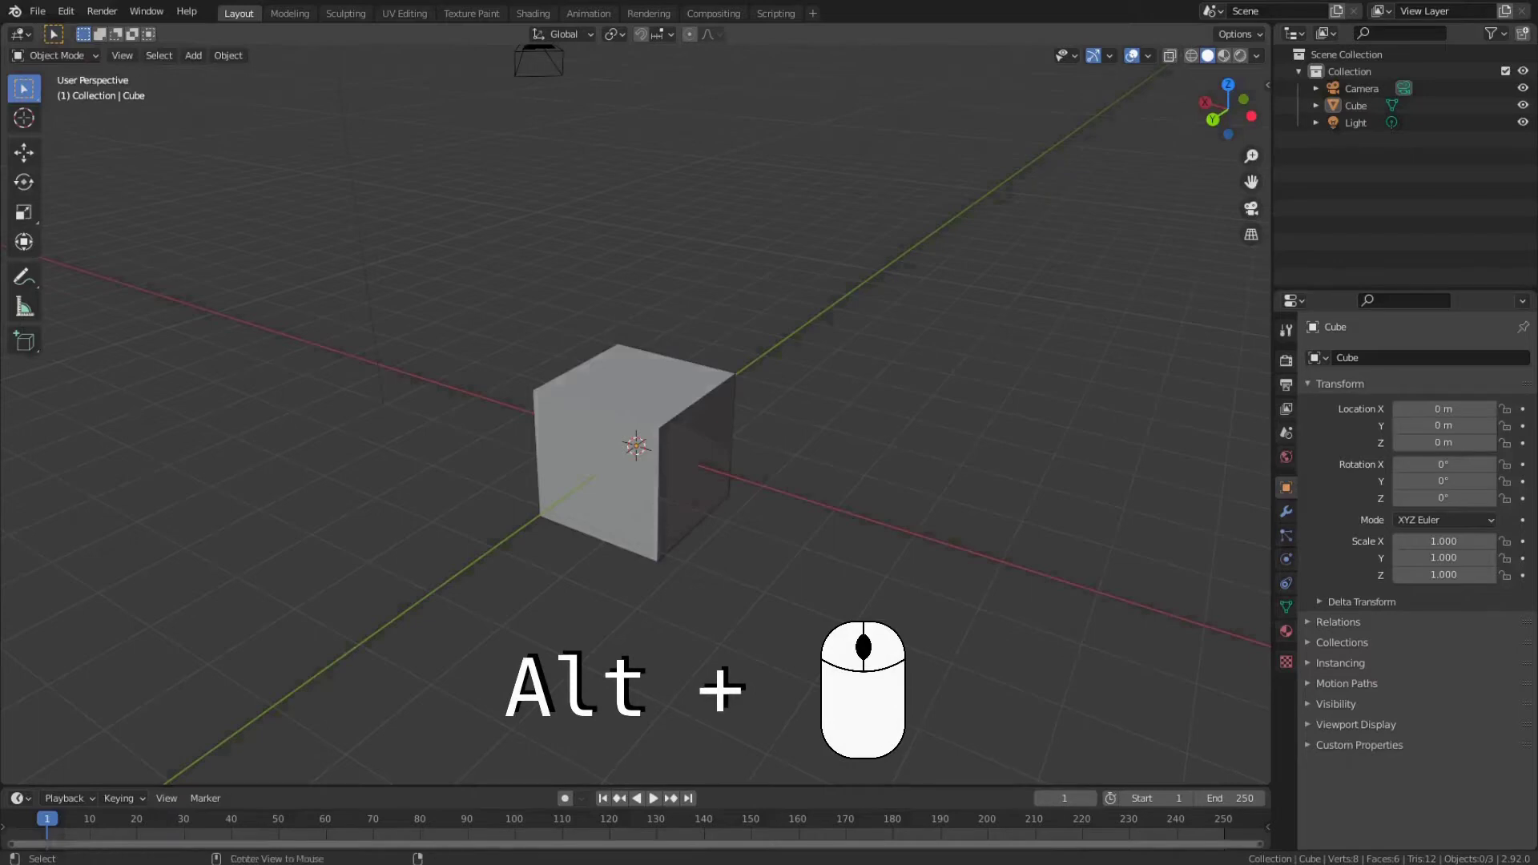
middle_click_drag(673, 481, 649, 429)
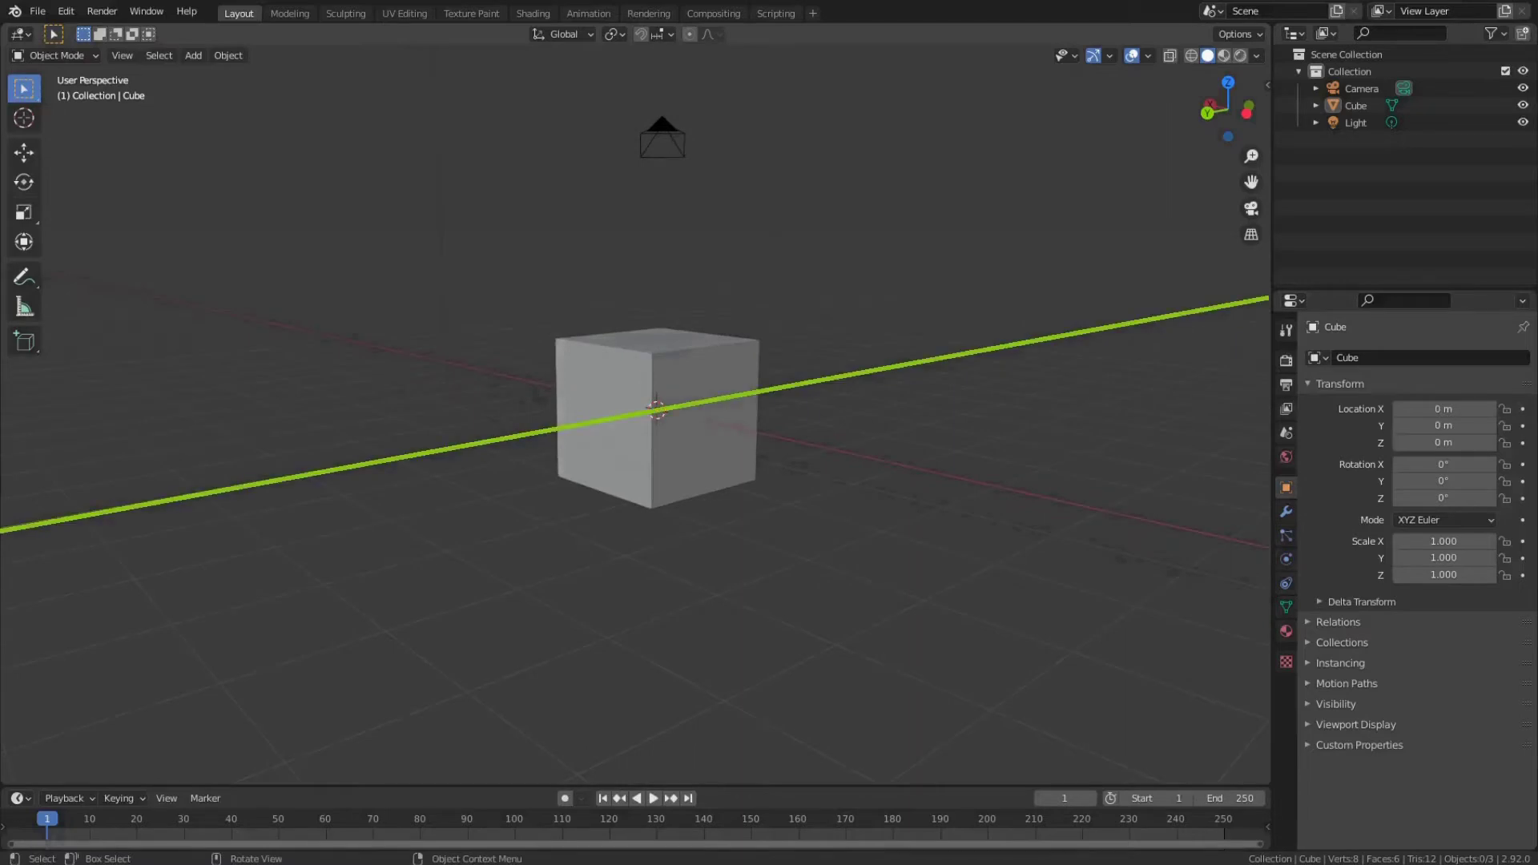
key("alt")
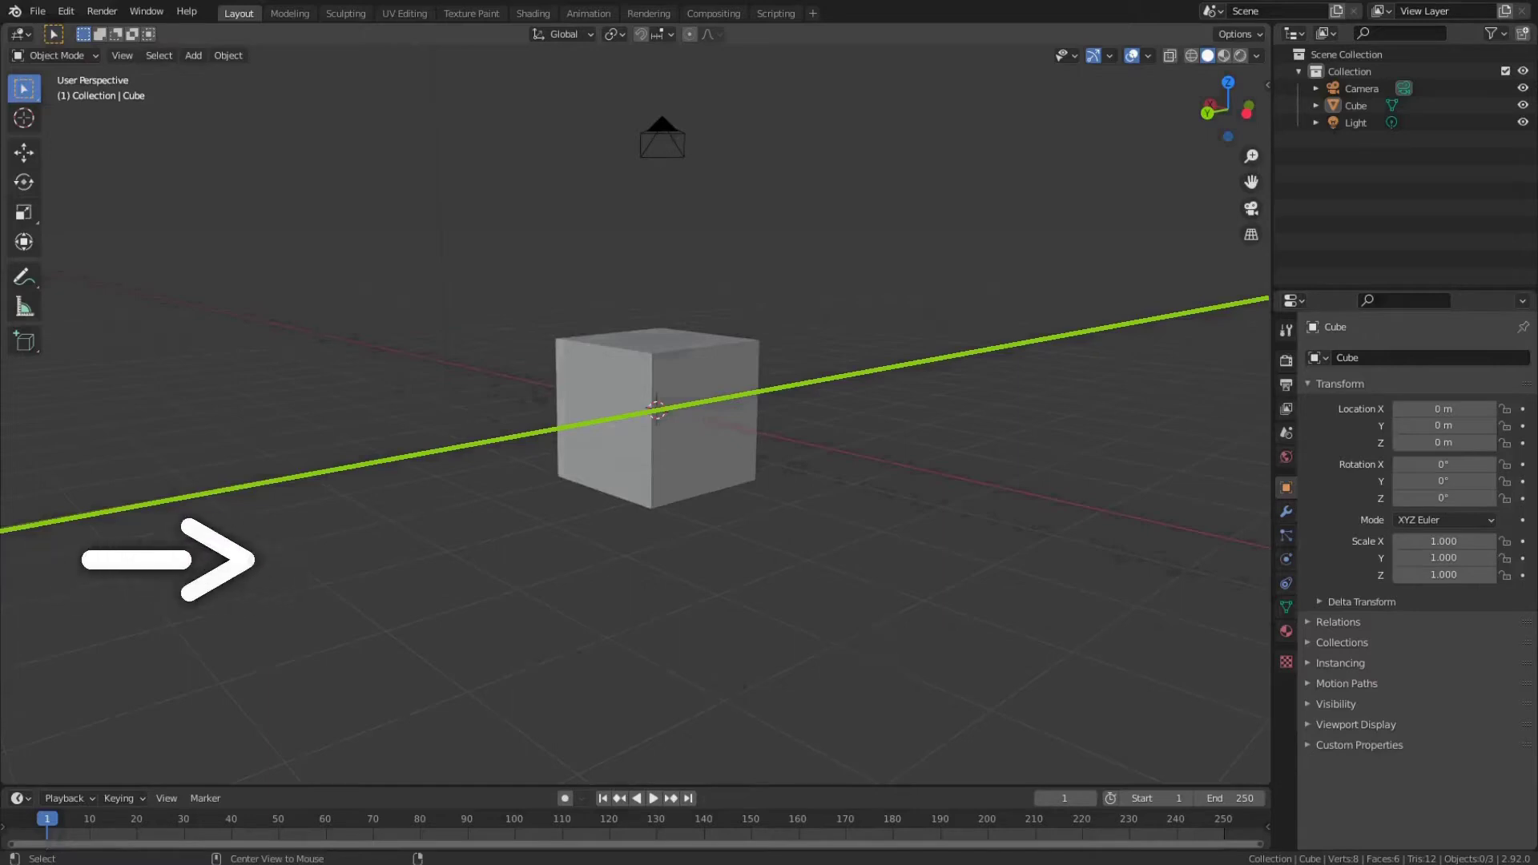
middle_click_drag(641, 433, 753, 432, "alt")
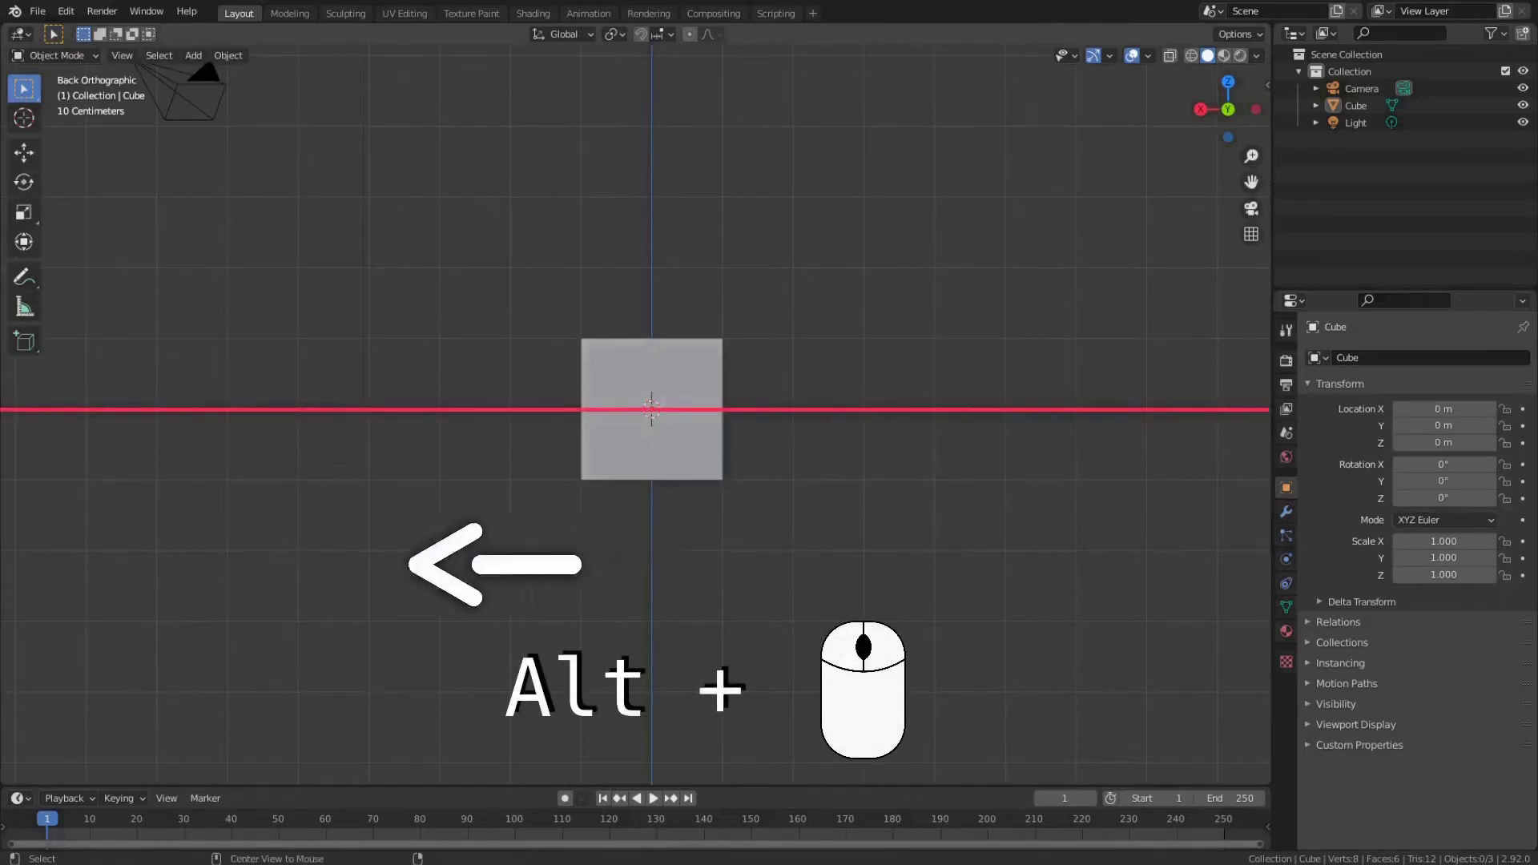
middle_click_drag(641, 432, 529, 432, "alt")
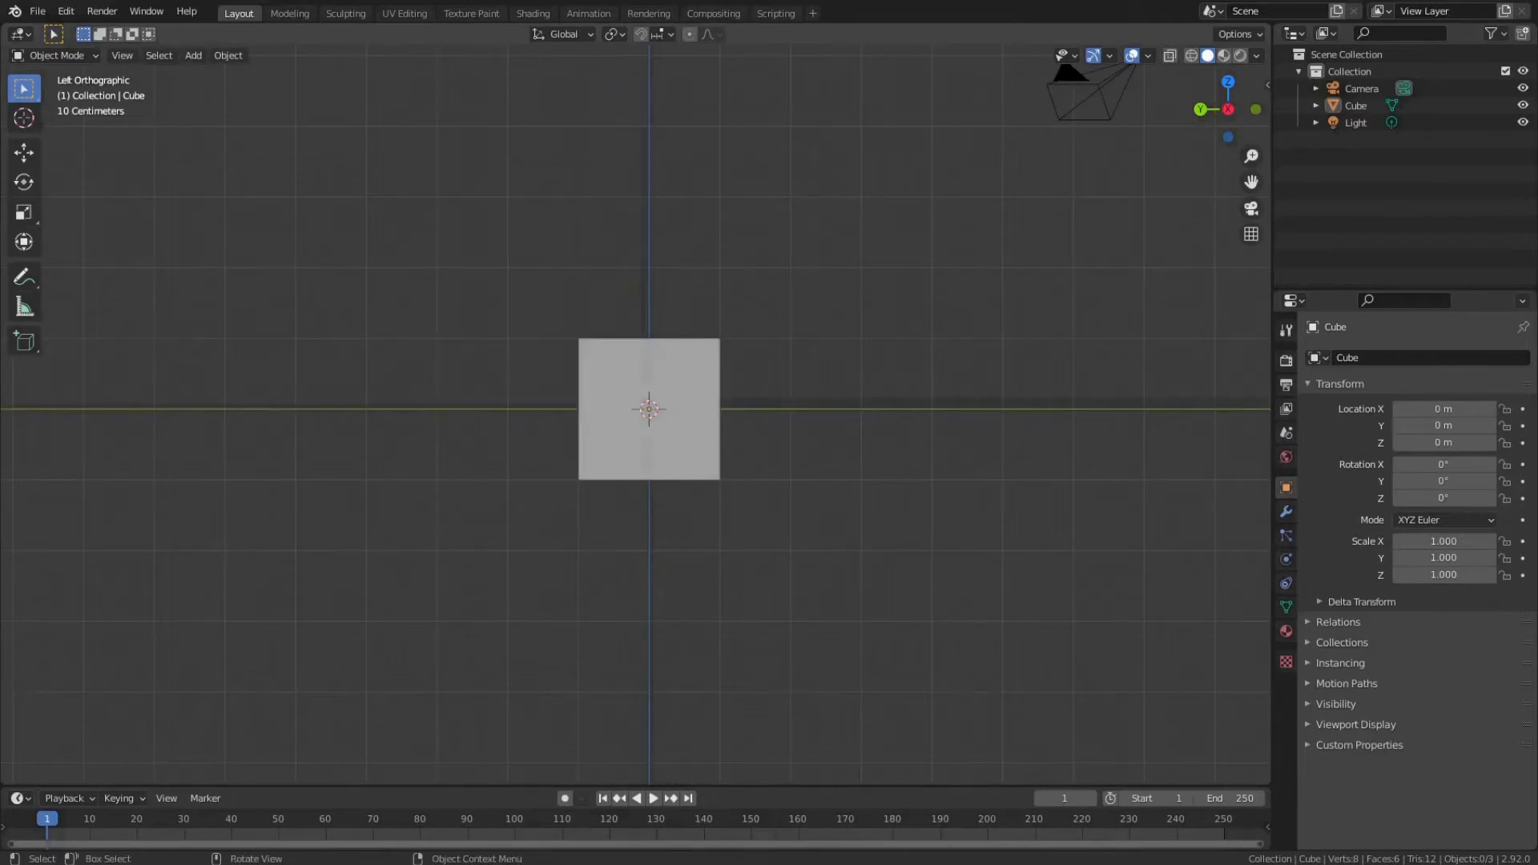
key("alt")
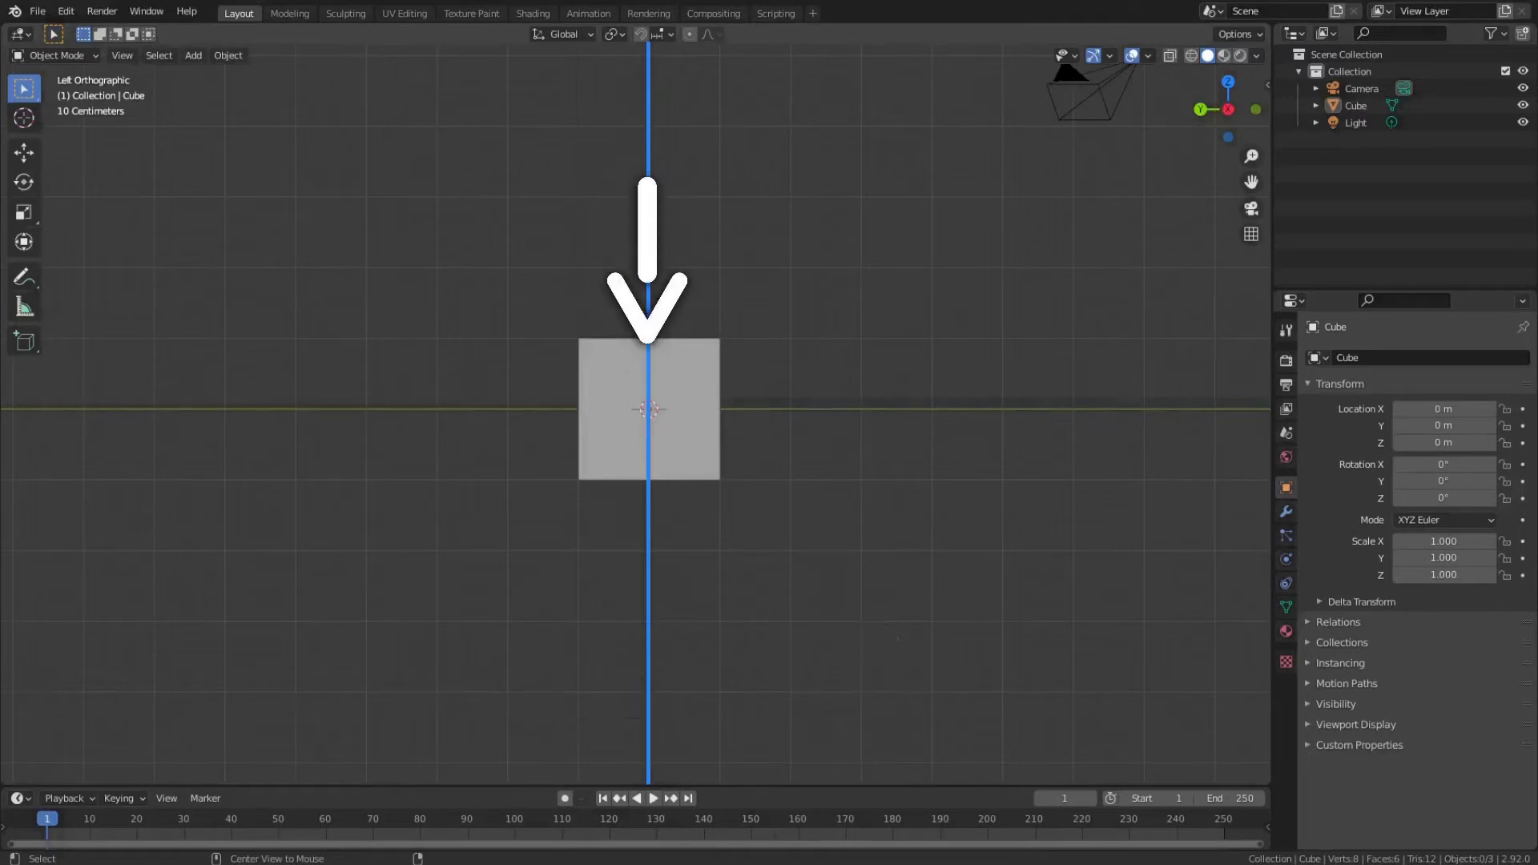
mouse_move(647, 337)
middle_mouse_down("alt")
mouse_move(648, 448)
mouse_move(697, 349)
mouse_move(637, 354)
middle_mouse_up("alt")
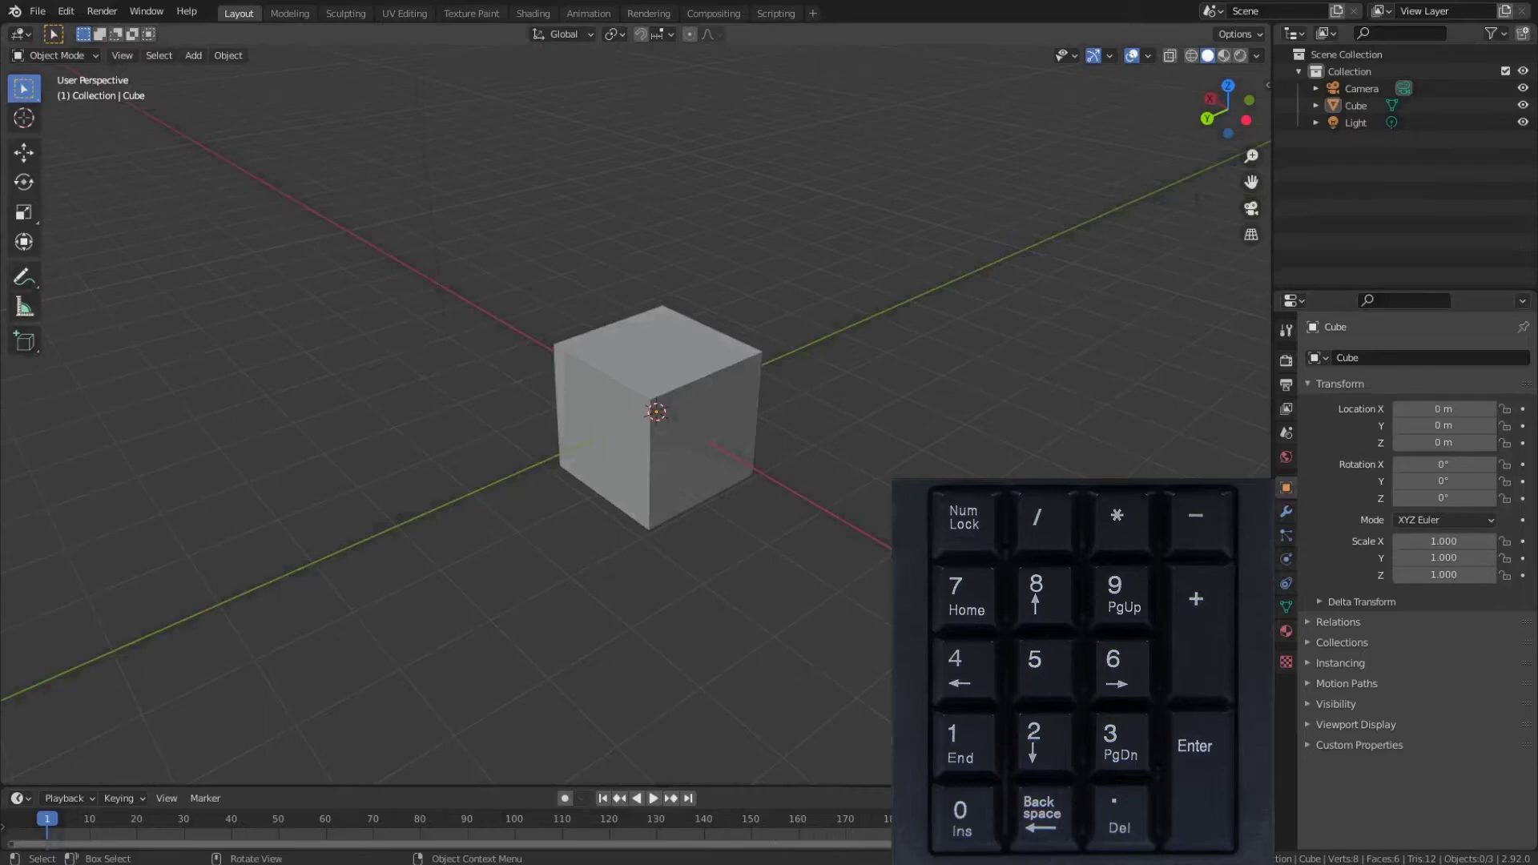
View the cube in the front, right and top orthographic views, ending in a free perspective view
key("KP_1")
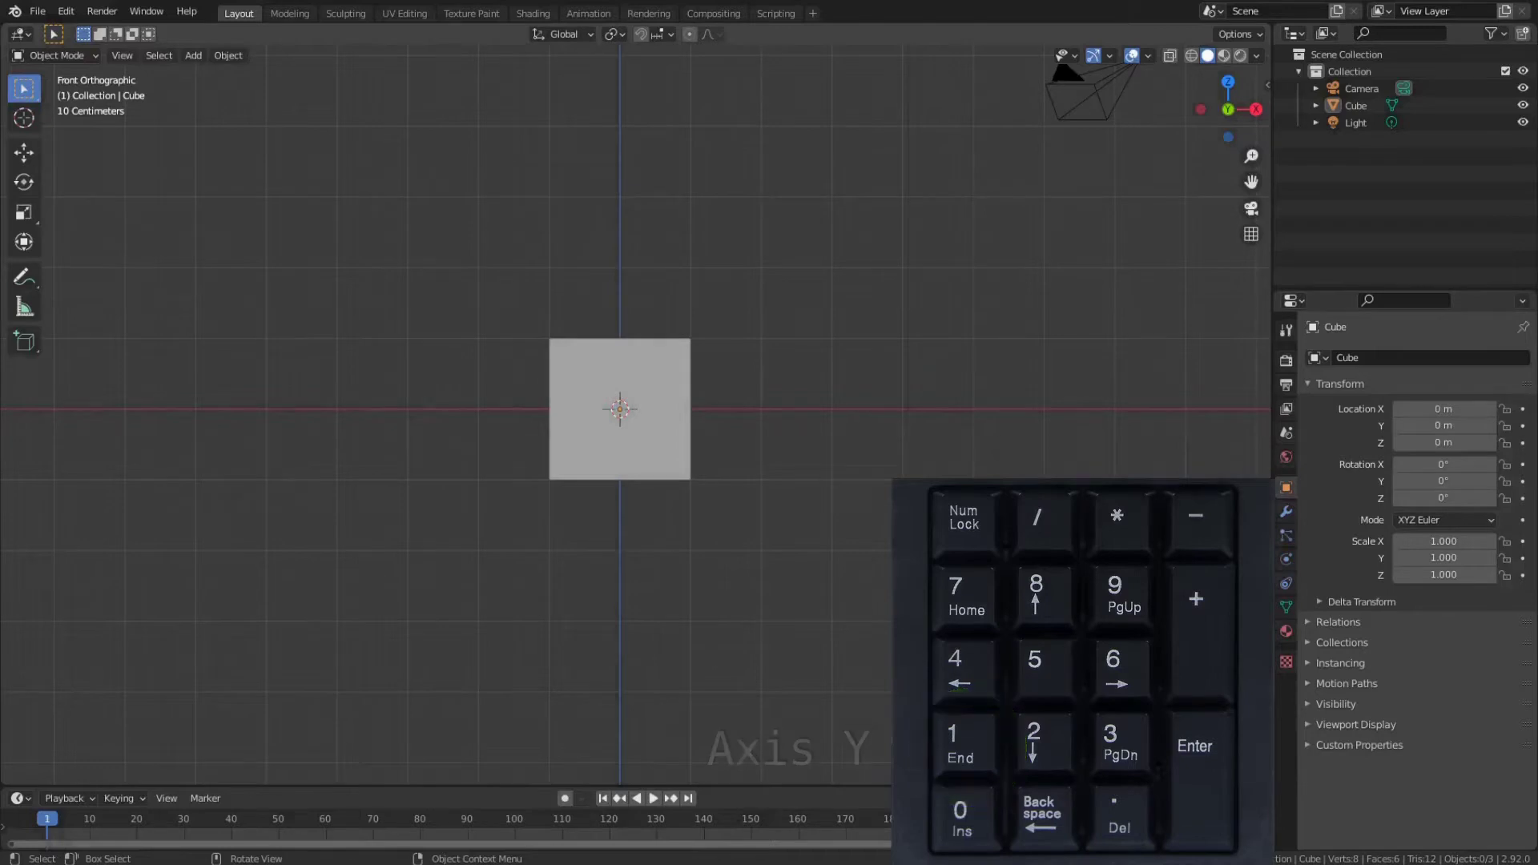
key("KP_3")
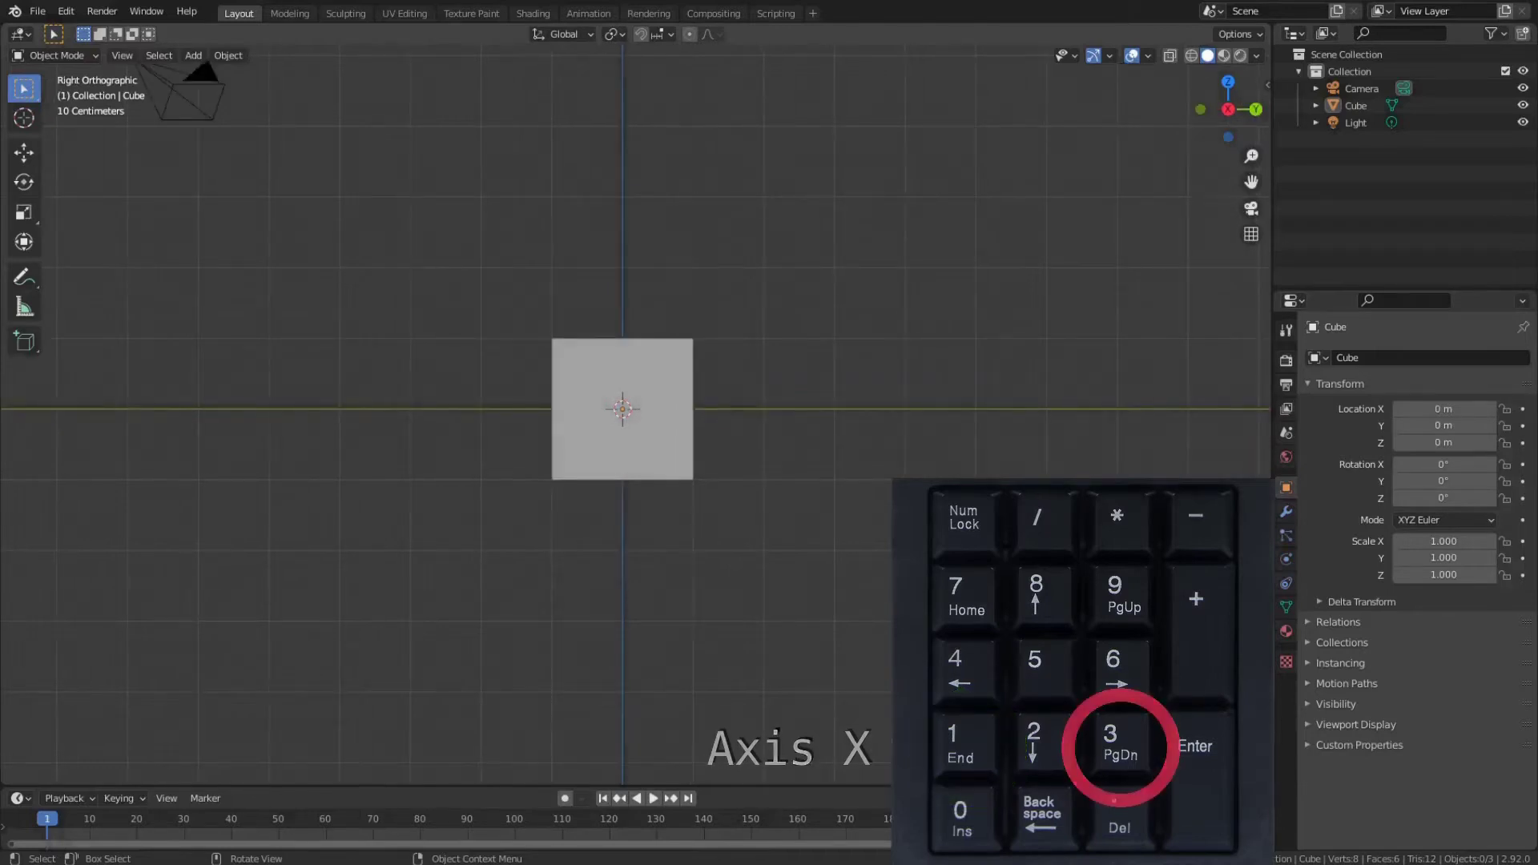
key("KP_7")
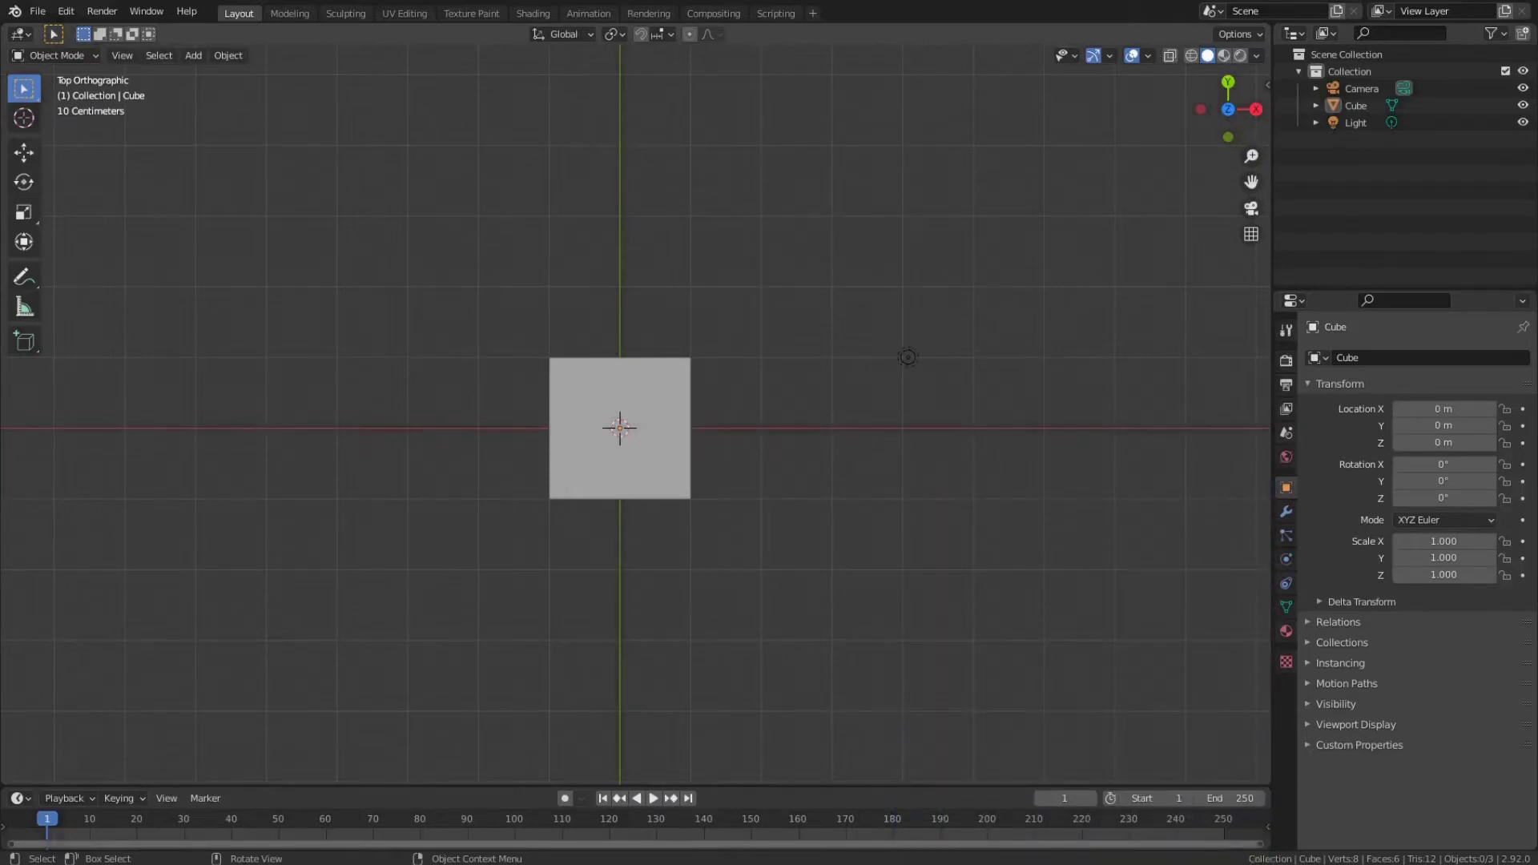
middle_click_drag(621, 427, 653, 388)
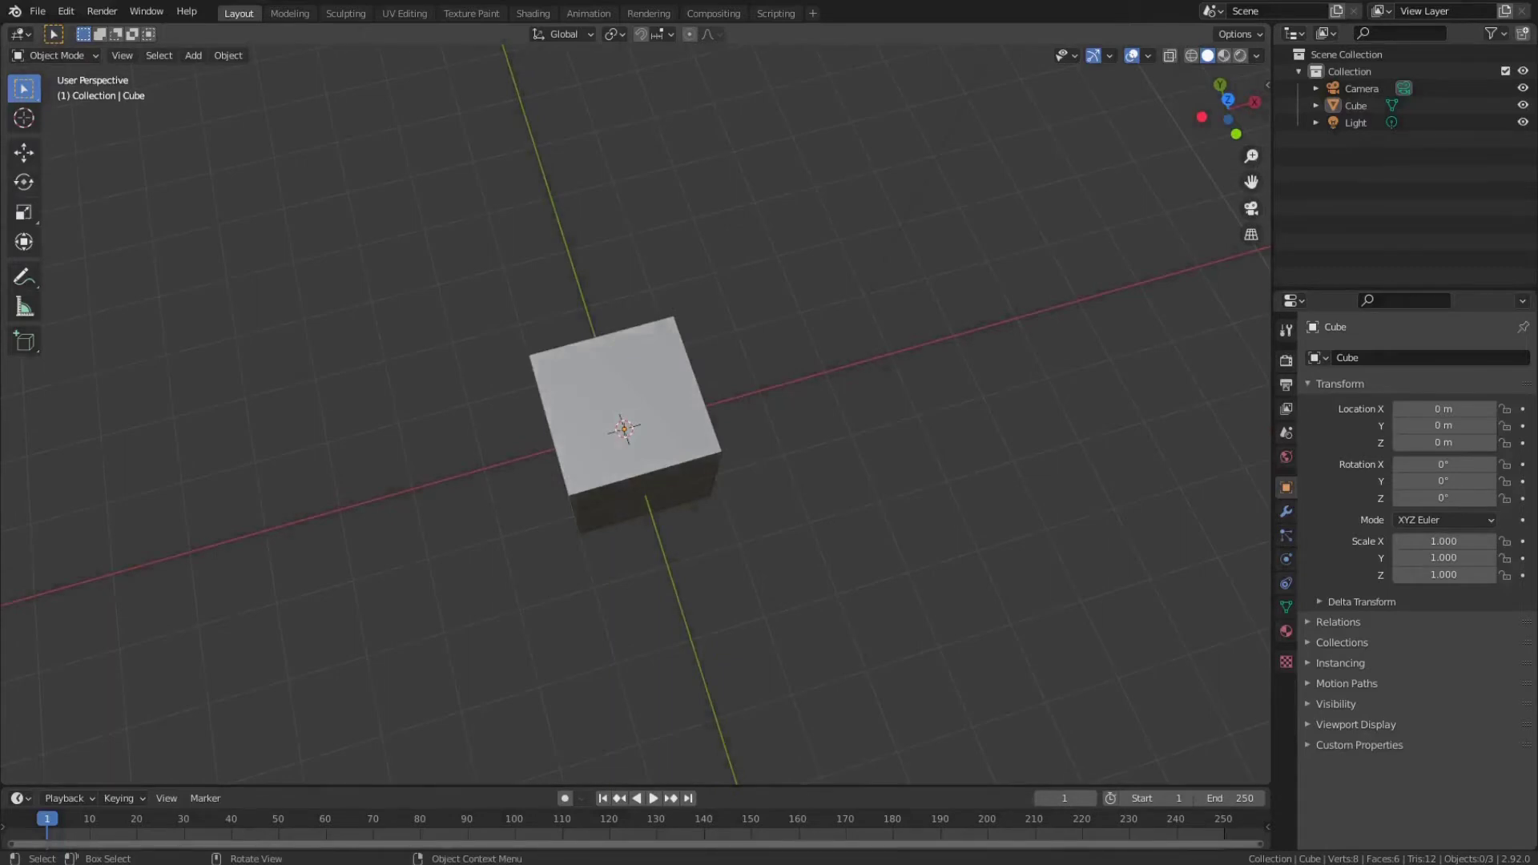
In front orthographic view, enter Edit Mode on the cube, enable X-ray and box-select its top vertices
key("KP_1")
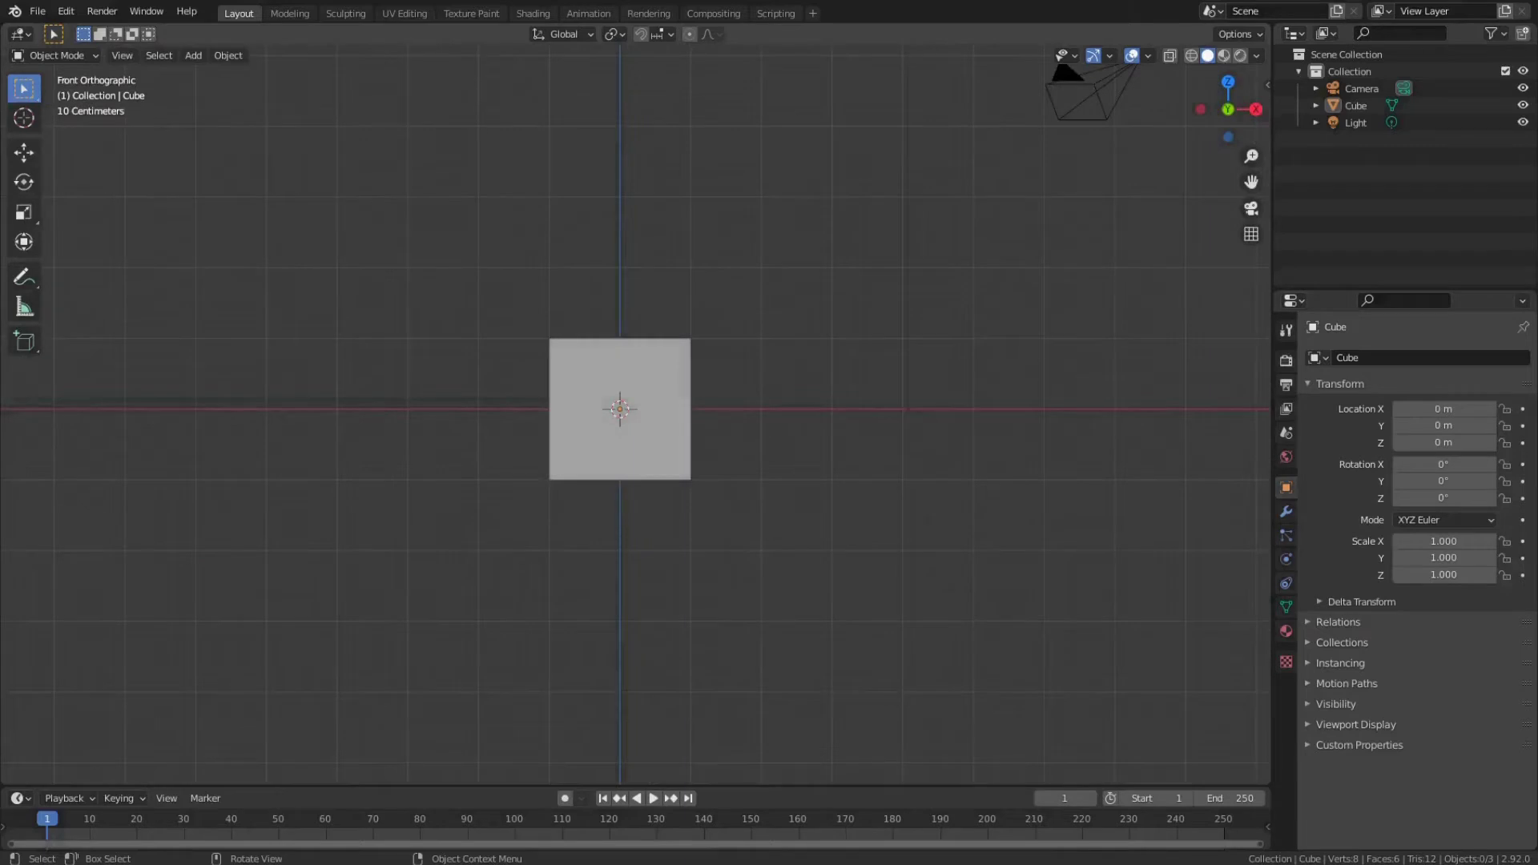
left_click(621, 424)
key("Tab")
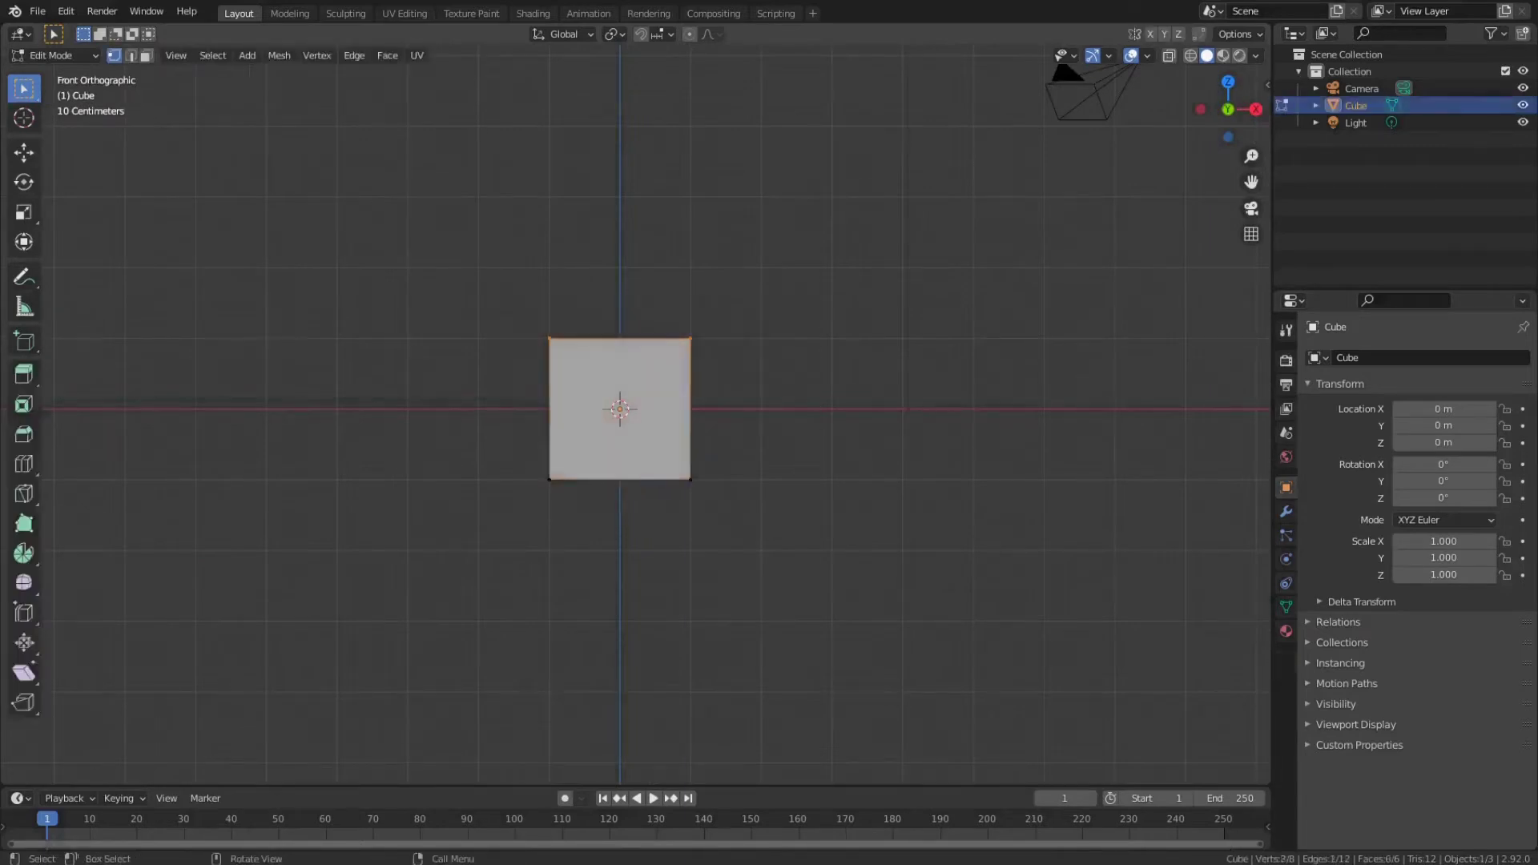
key("alt+z")
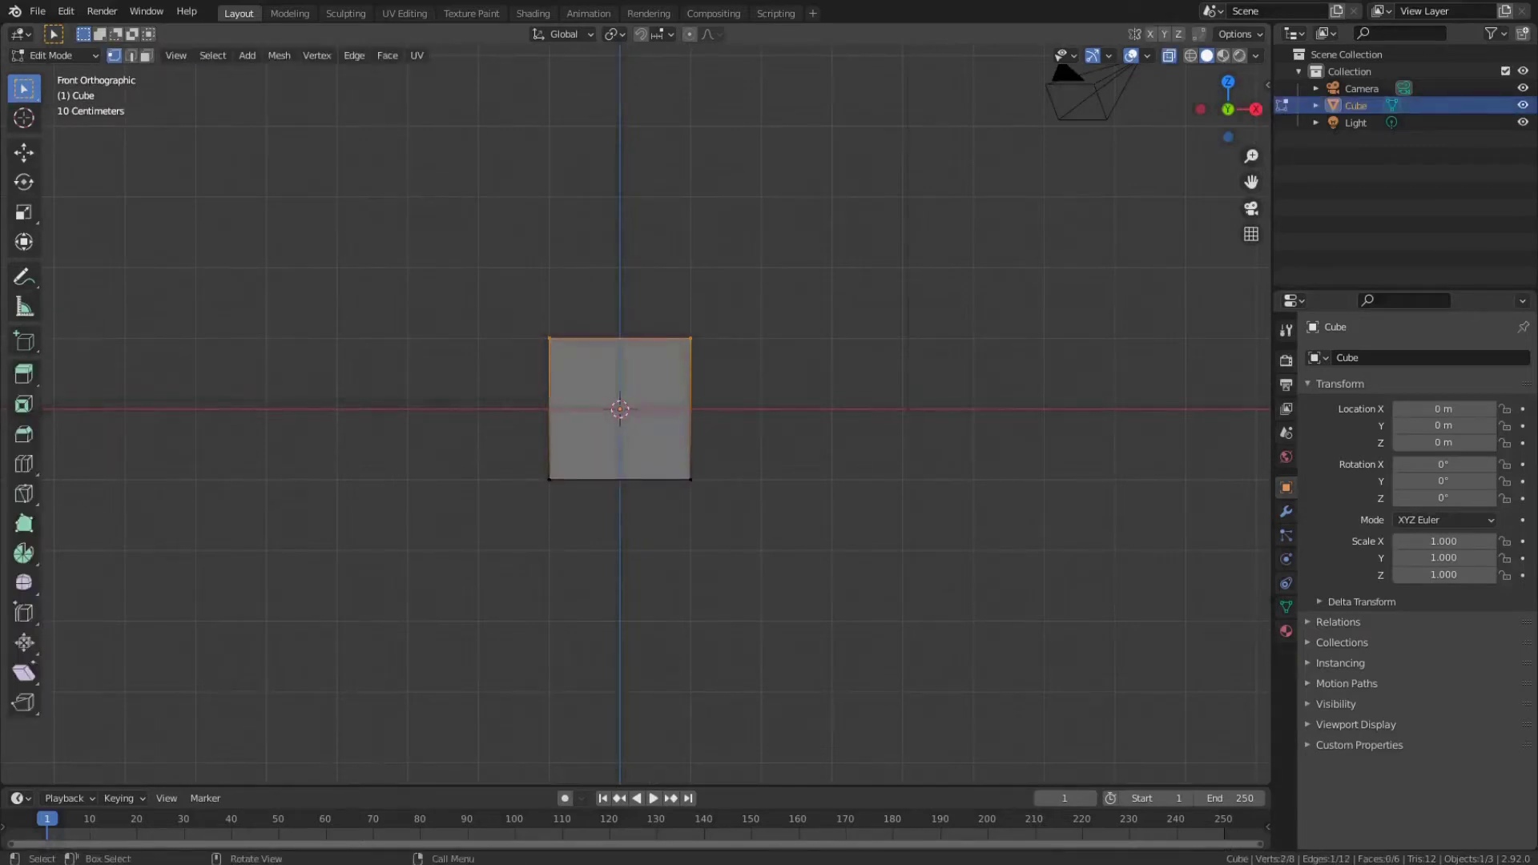
left_click_drag(764, 406, 368, 250)
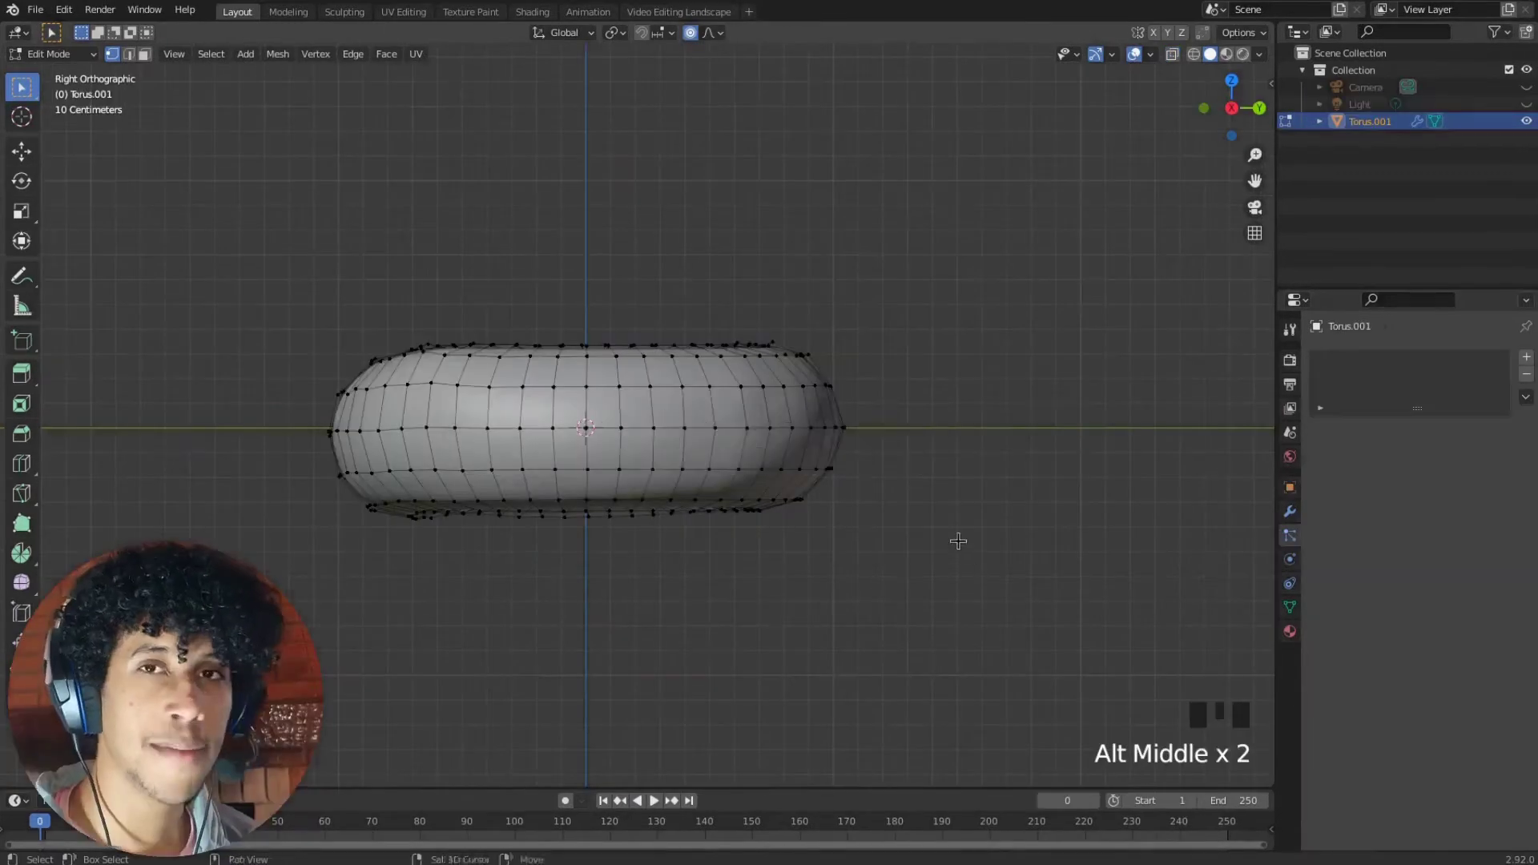
Toggle X-ray on and off for the torus mesh to compare the see-through and solid displays
middle_click_drag(954, 539, 934, 519, "shift")
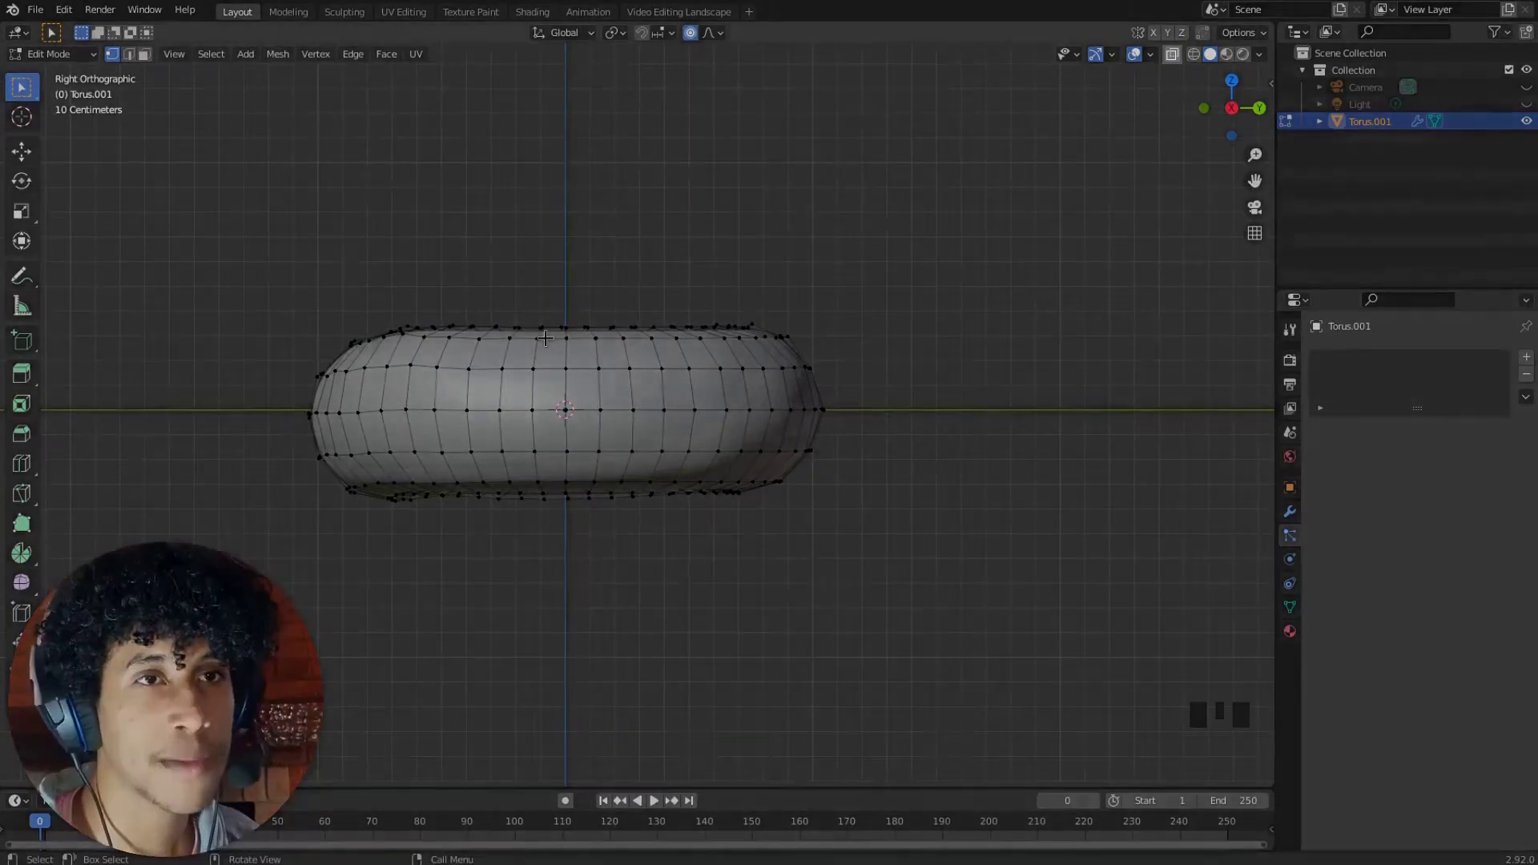
key("alt+z")
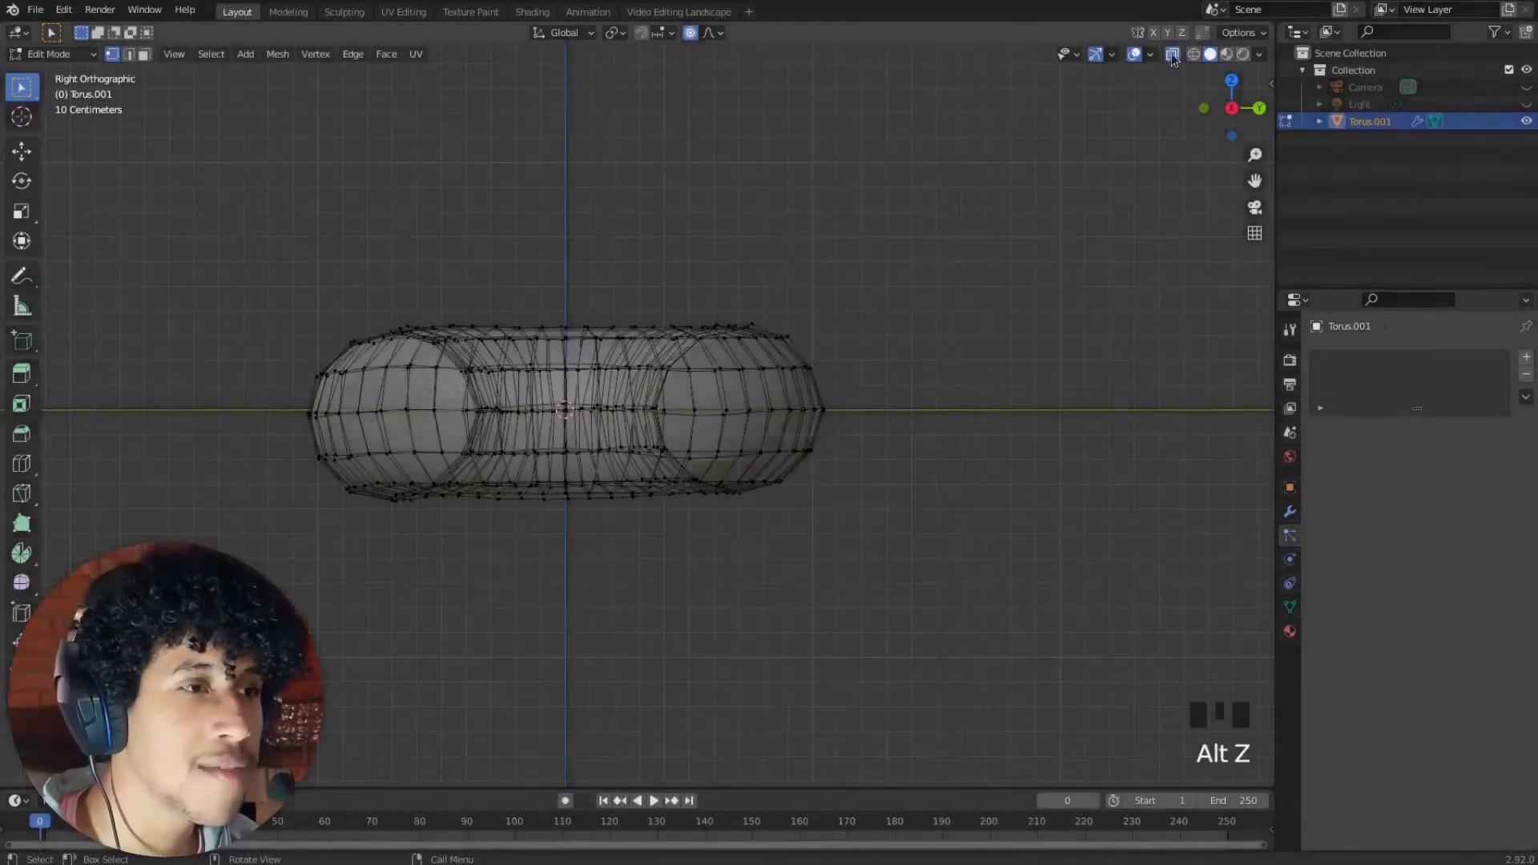
left_click(1172, 54)
left_click(1171, 54)
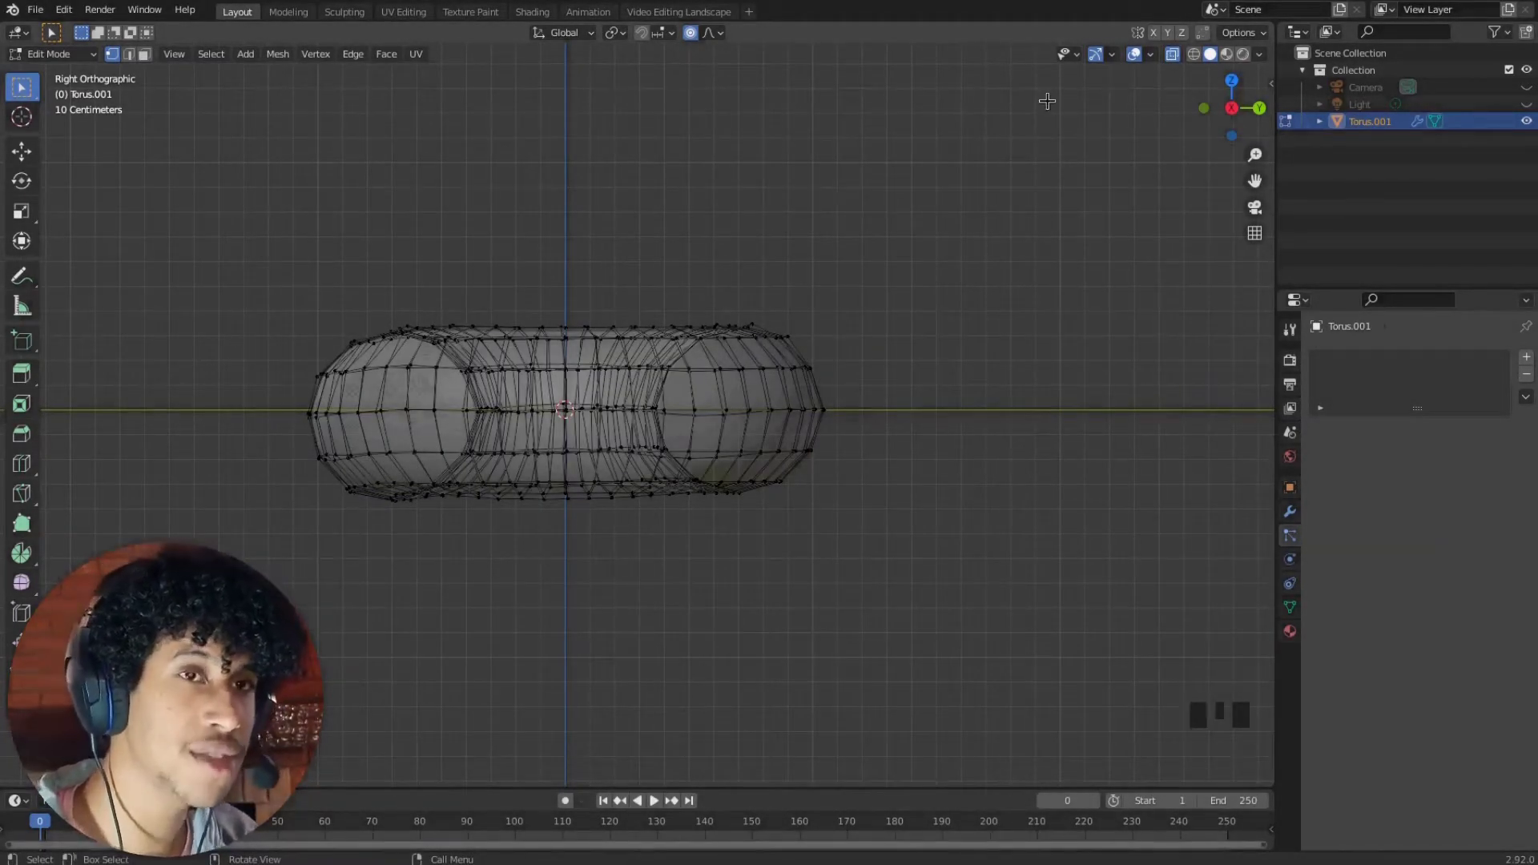
key("alt+z")
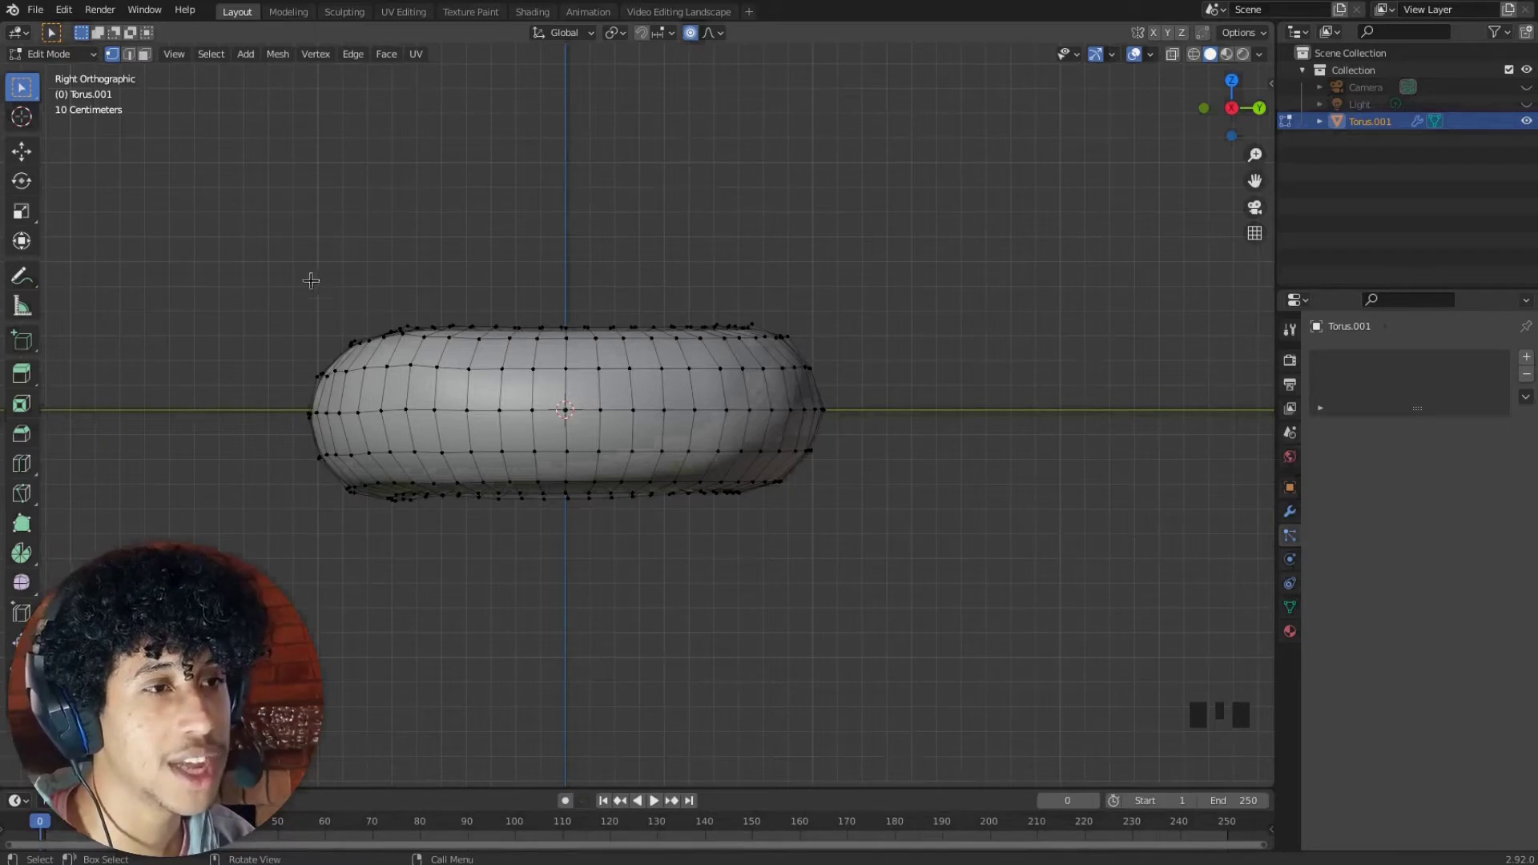
Box-select the torus's upper half from the side with X-ray off and inspect the selected vertices all around
left_click_drag(254, 268, 904, 426)
middle_click_drag(368, 171, 577, 223)
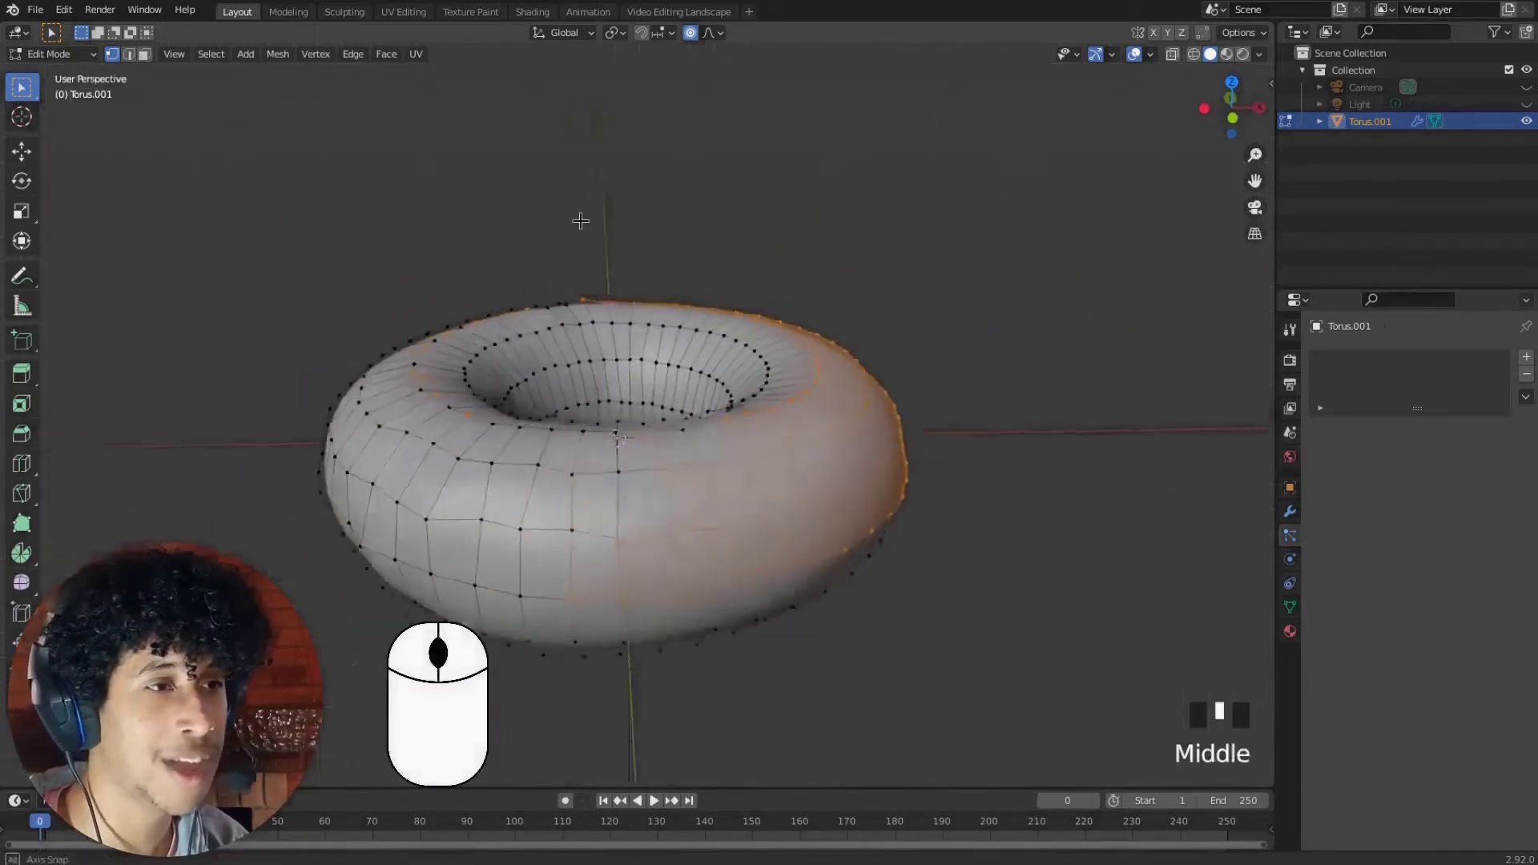
scroll(1088, 275, "up", 2)
middle_click_drag(1088, 274, 1074, 275)
scroll(1075, 275, "down", 2)
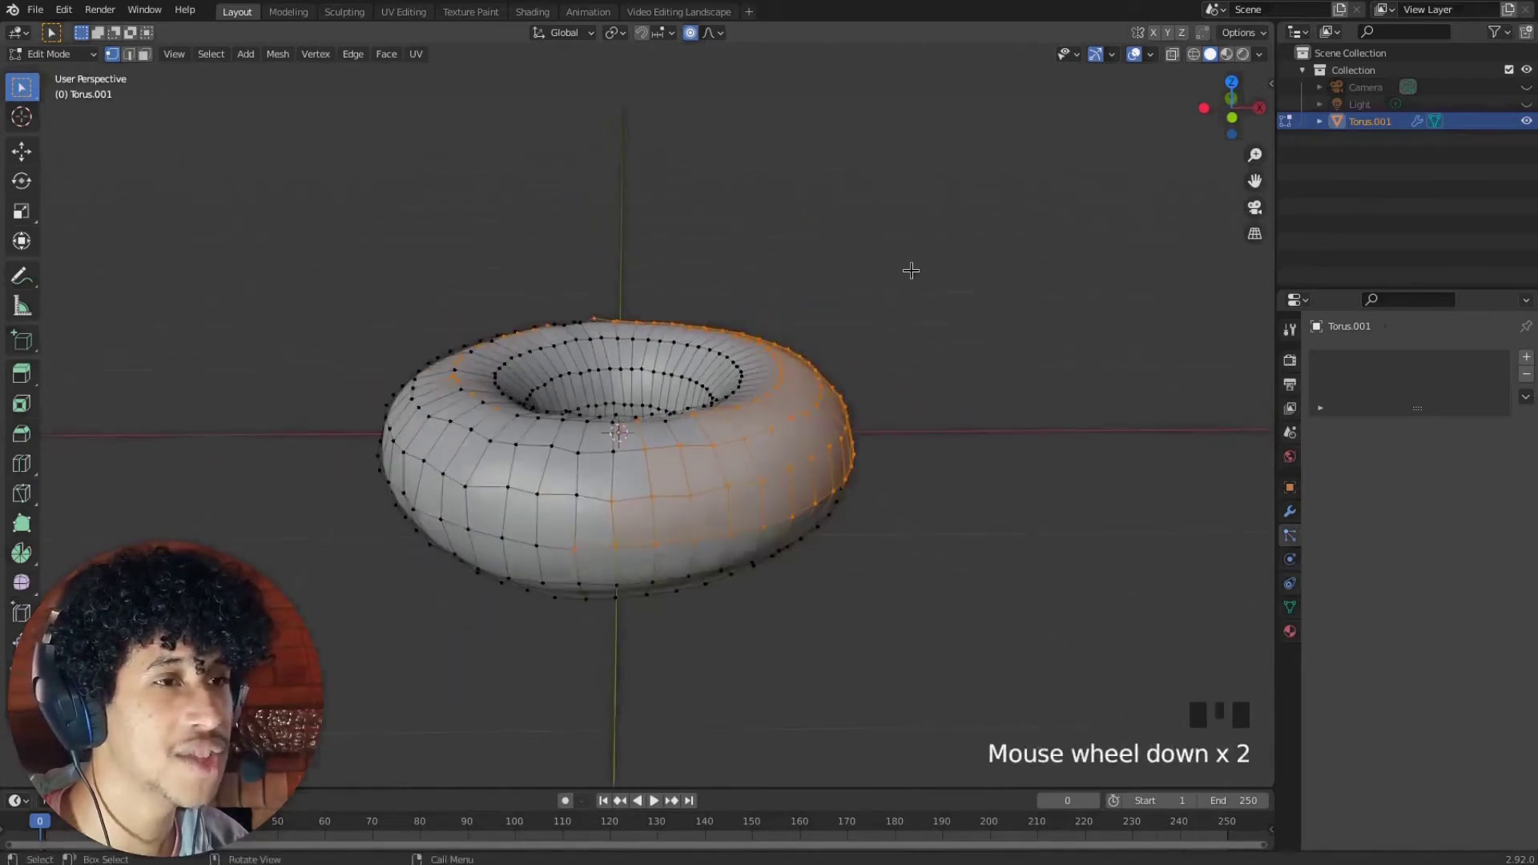
middle_click_drag(804, 243, 710, 301)
middle_click_drag(696, 378, 705, 318)
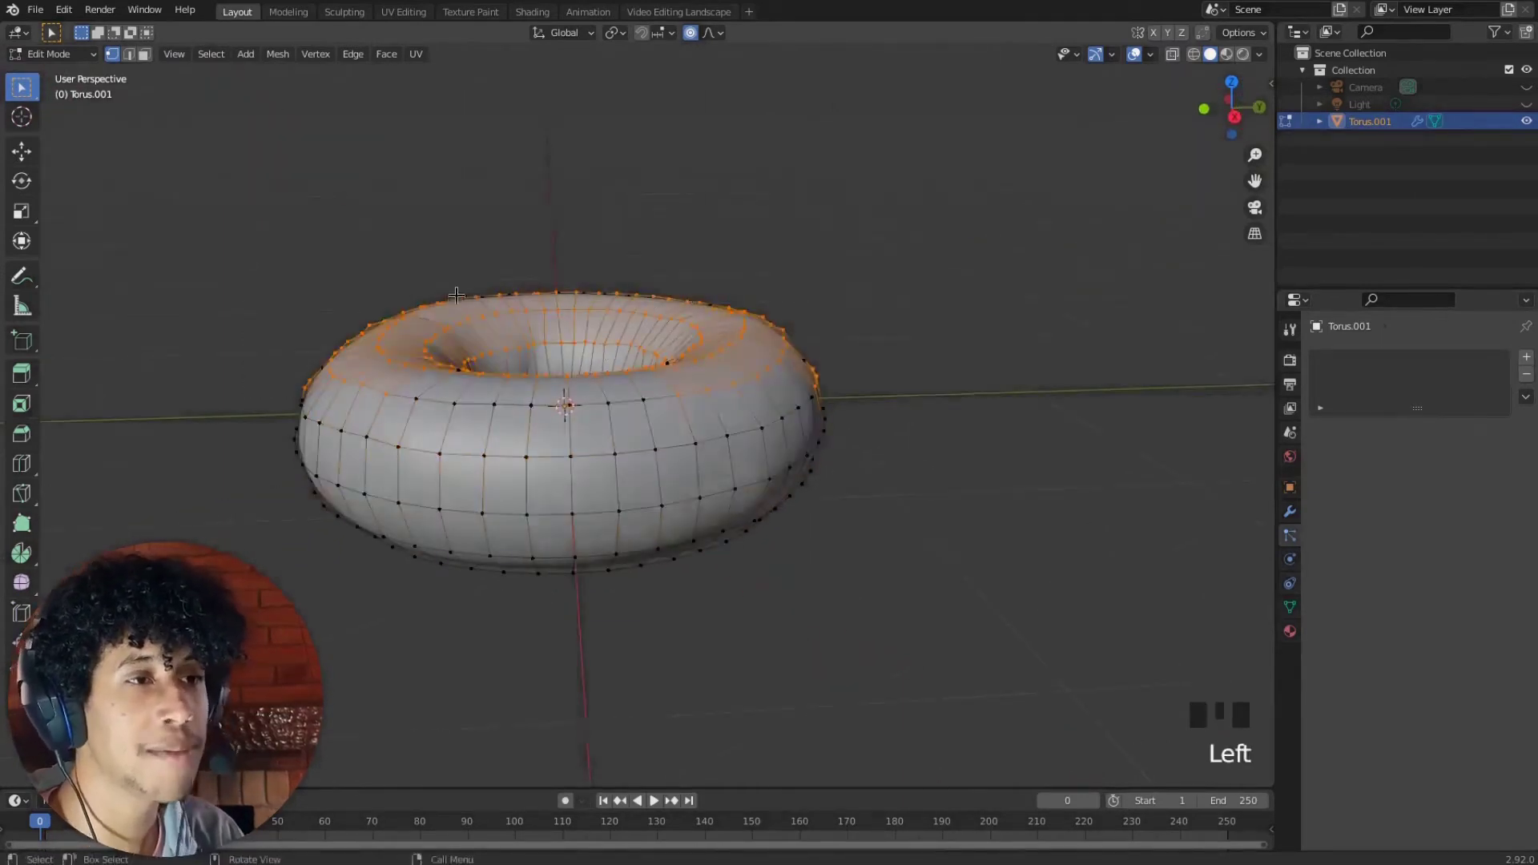
Try box-selecting the torus's upper part from angled perspective views with X-ray off and check the selection
middle_click_drag(458, 295, 1058, 412)
left_click(791, 373)
middle_click_drag(791, 372, 206, 264)
left_click(205, 265)
left_click_drag(189, 230, 741, 460)
middle_click_drag(417, 359, 633, 330)
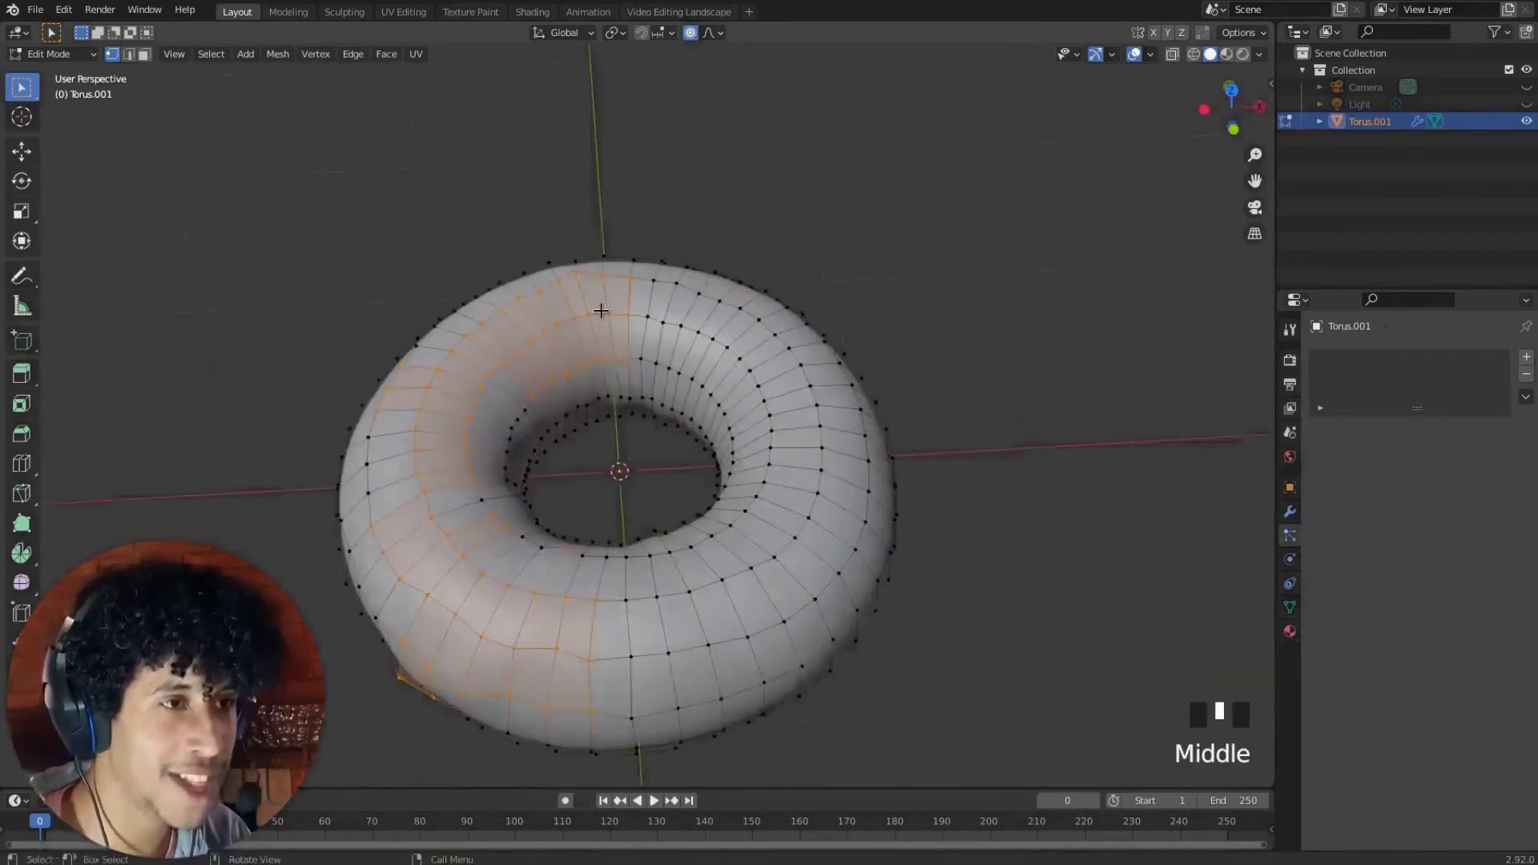
In right orthographic view with X-ray on, replace the selection with the torus's upper half down to the middle edge loop
key("KP_3")
scroll(564, 277, "up", 1)
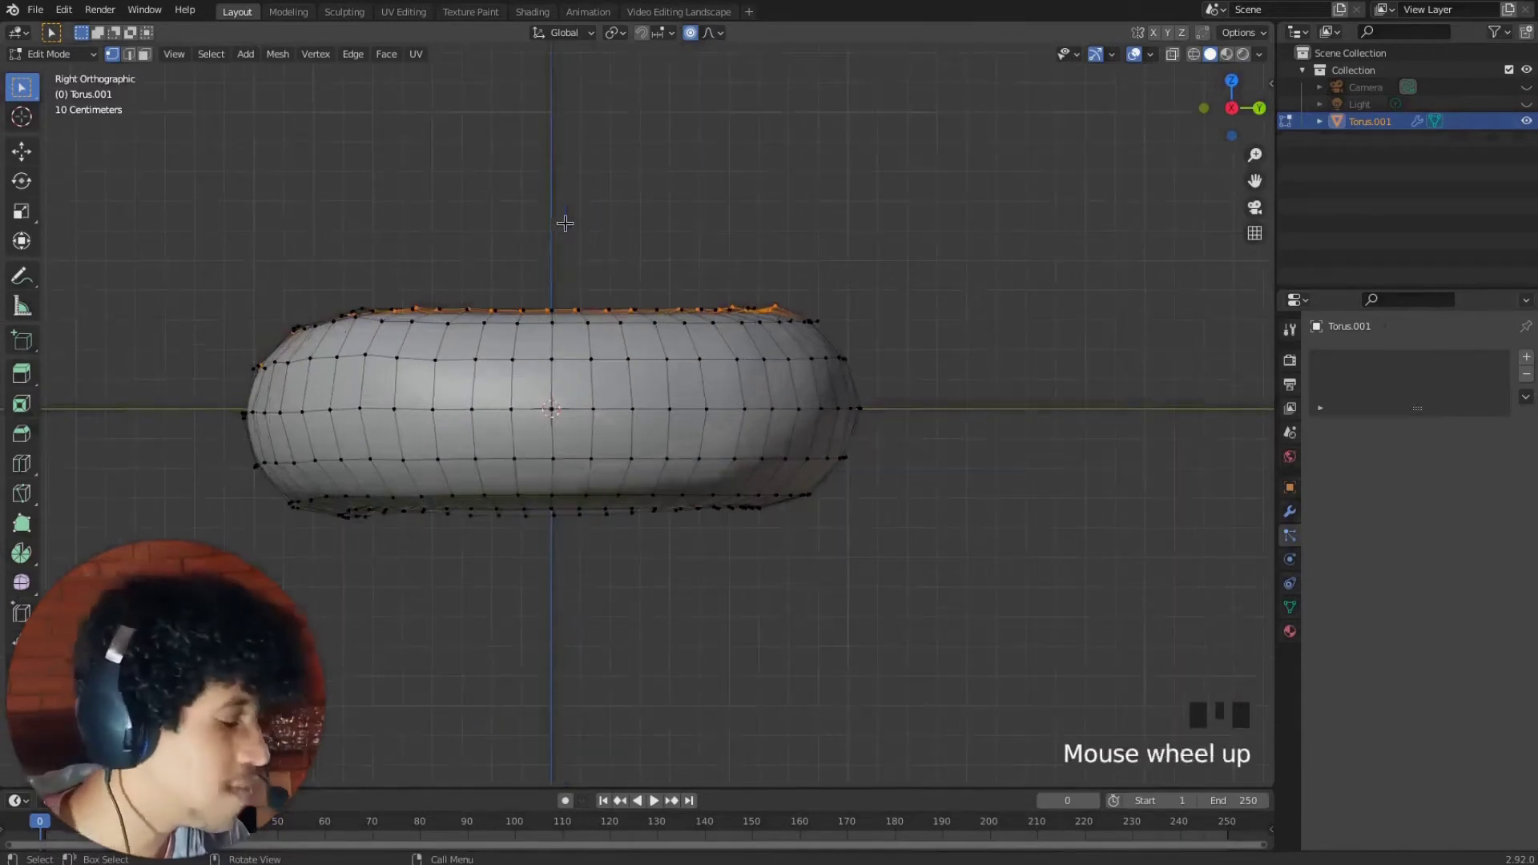
middle_click_drag(563, 227, 618, 240, "shift")
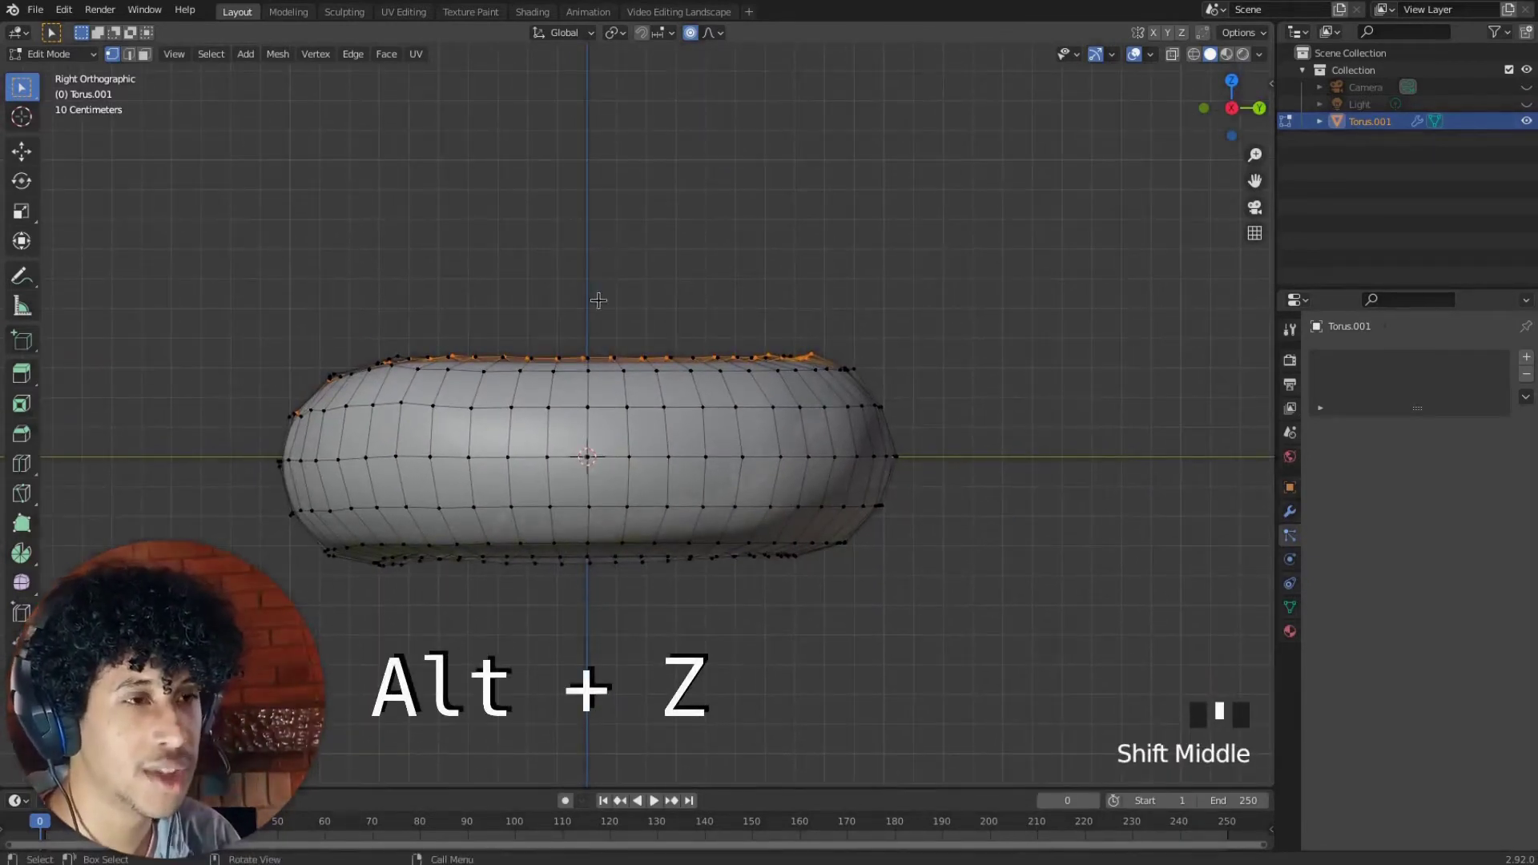
key("alt+z")
left_click(957, 341)
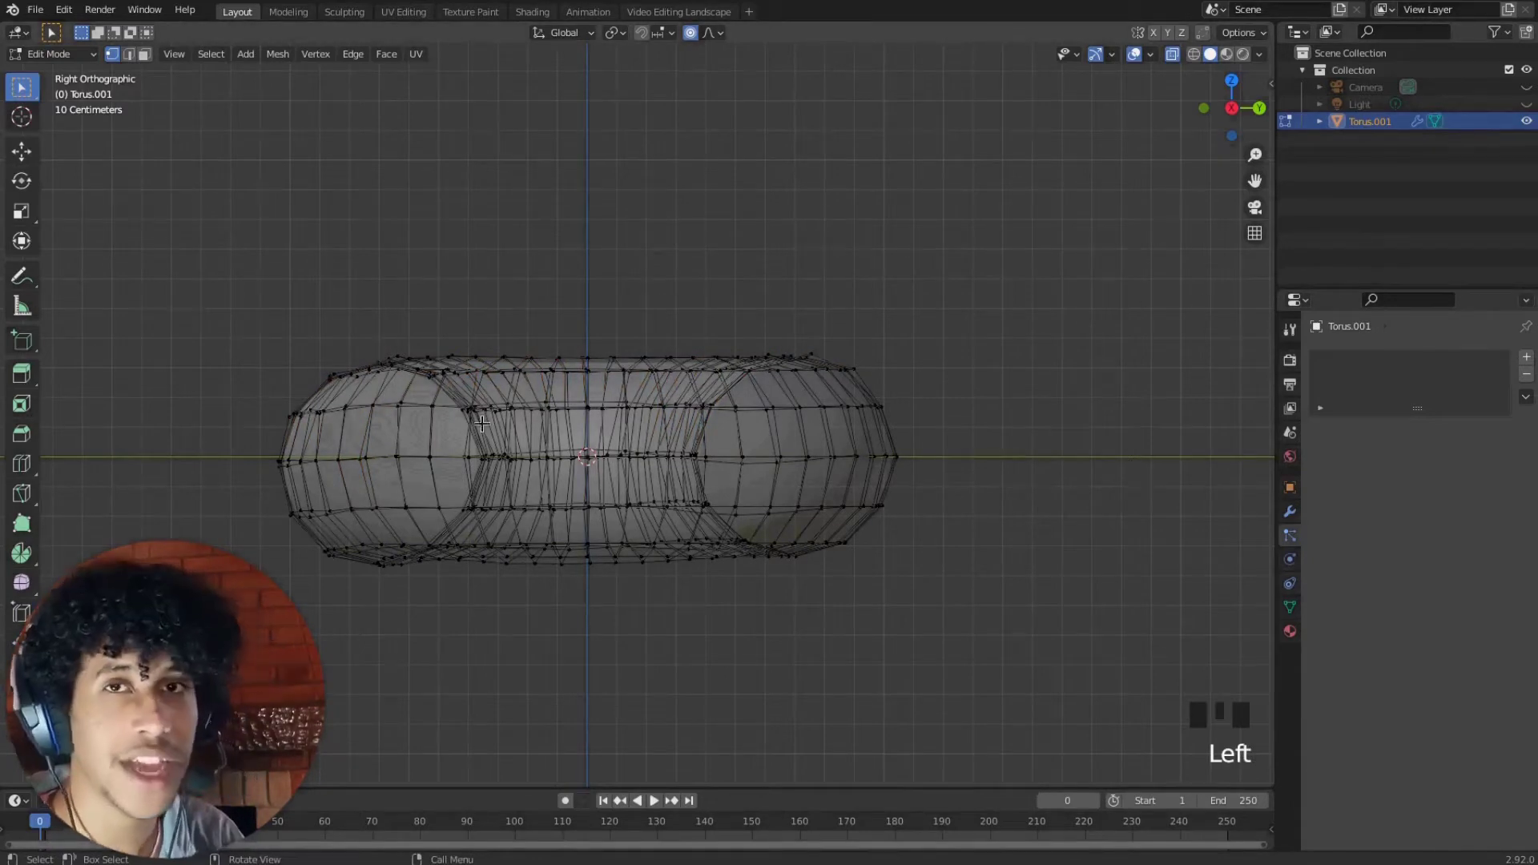
scroll(431, 342, "up", 1)
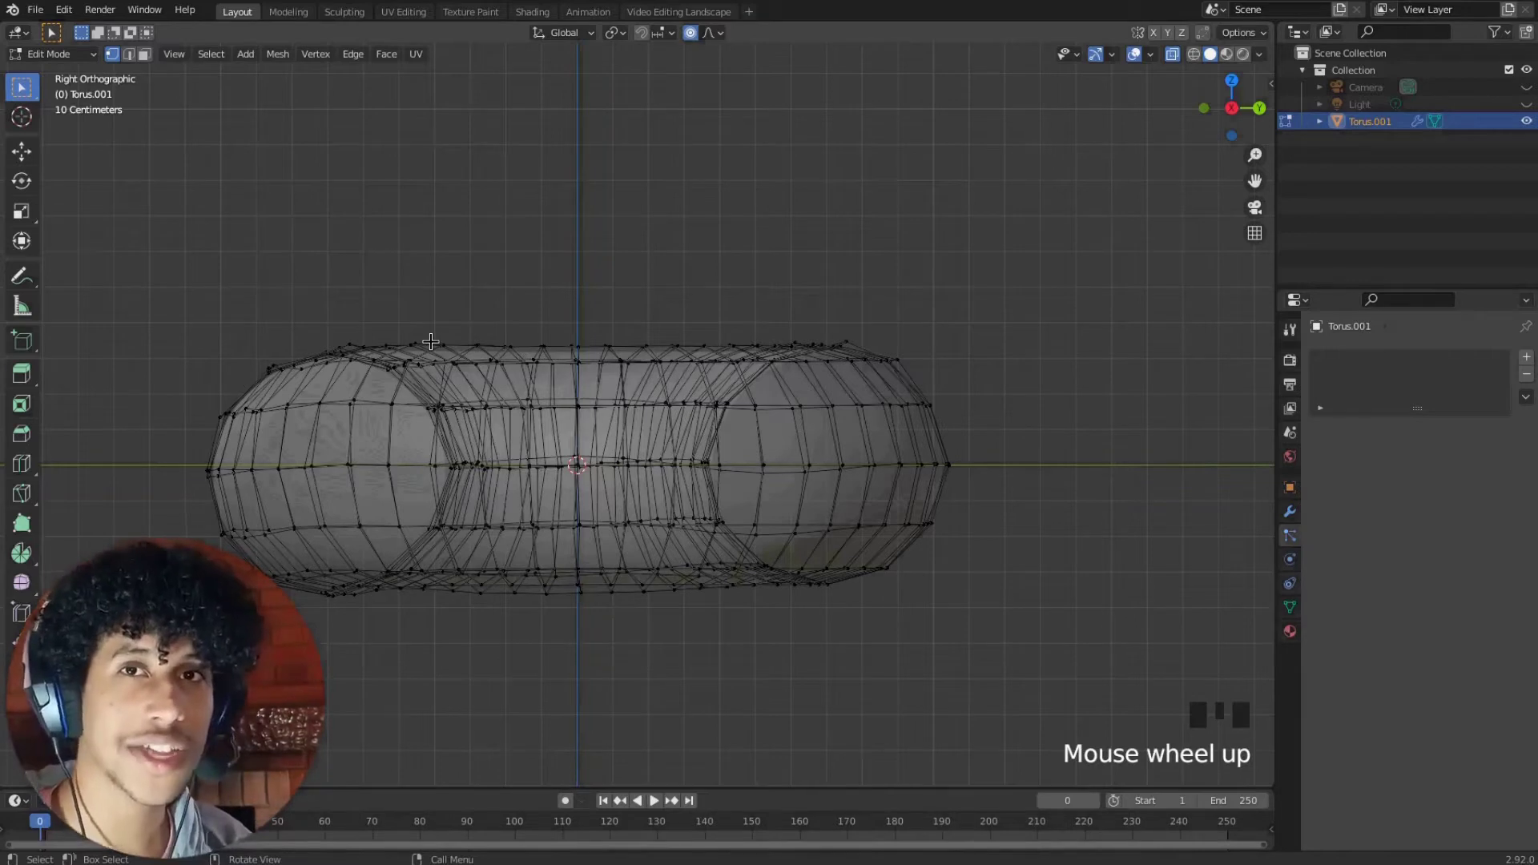
scroll(1018, 384, "down", 1)
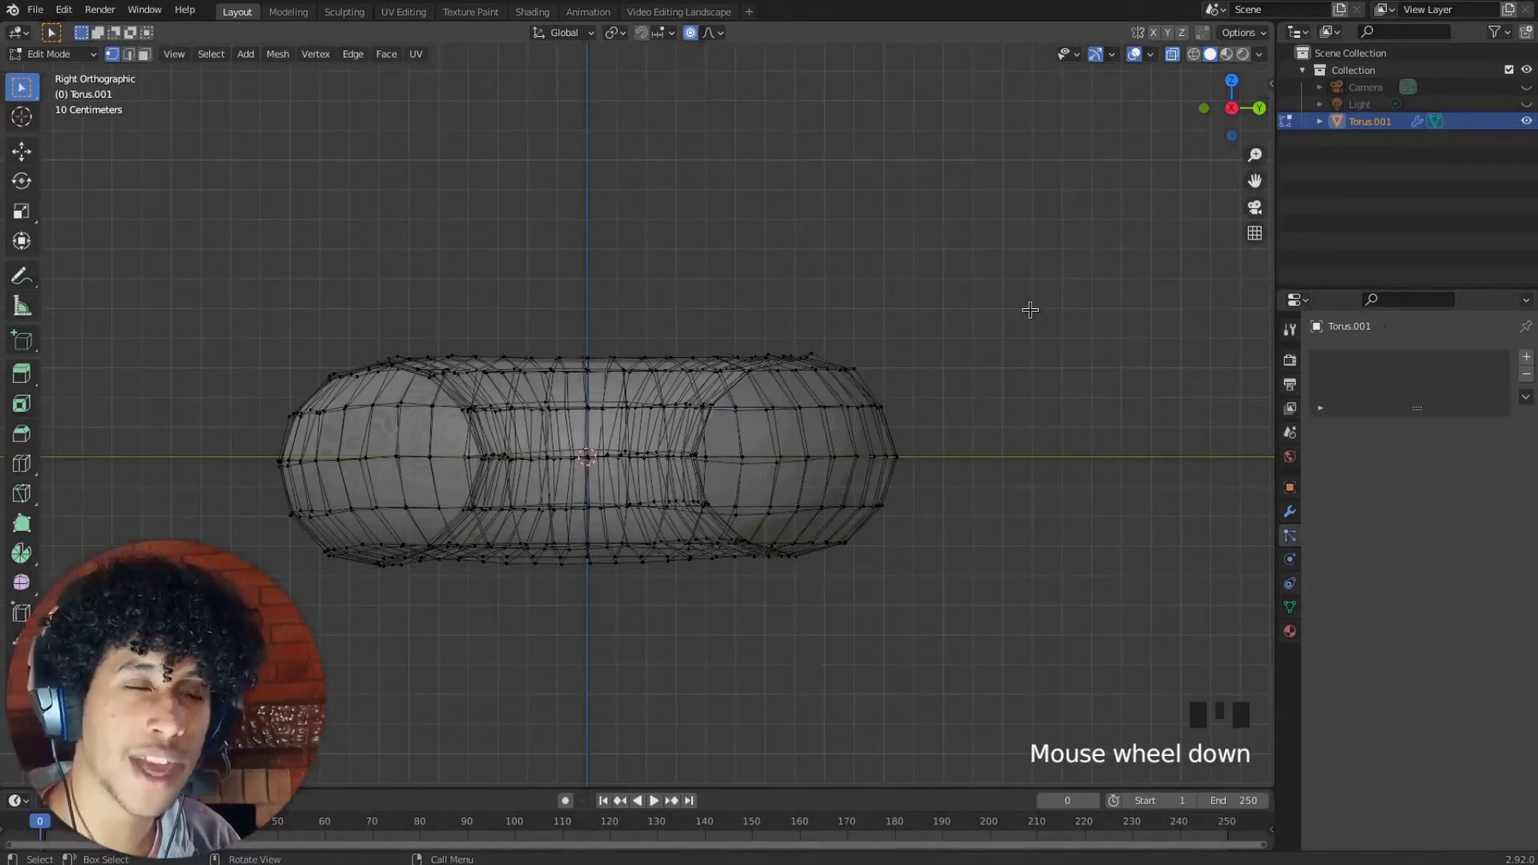
left_click_drag(978, 238, 158, 476)
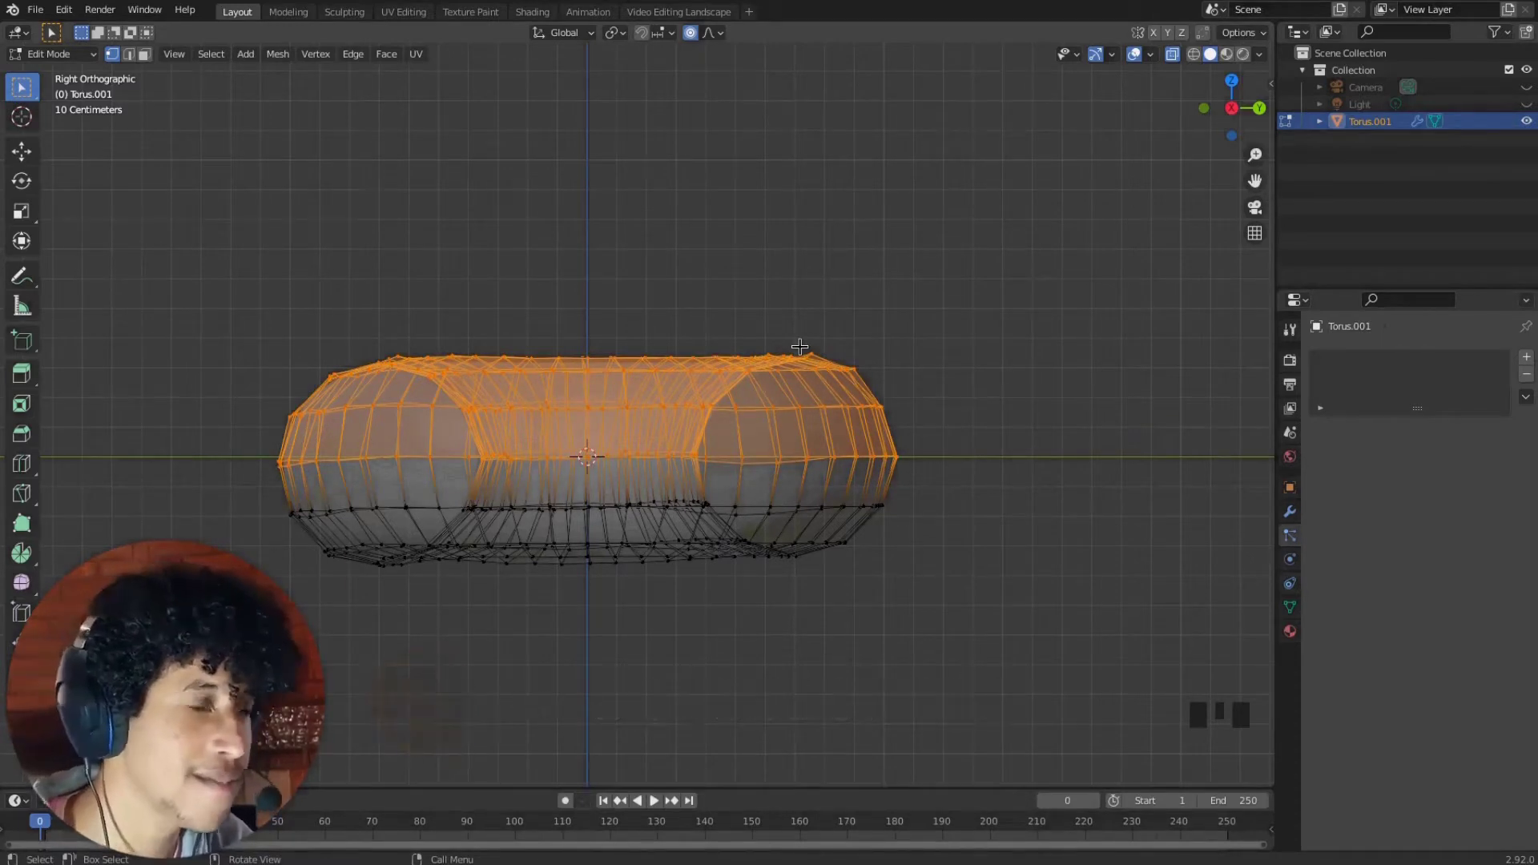
Duplicate the selected upper half, place the copy above the torus and toward positive Y, and clear the selection
key("shift+d")
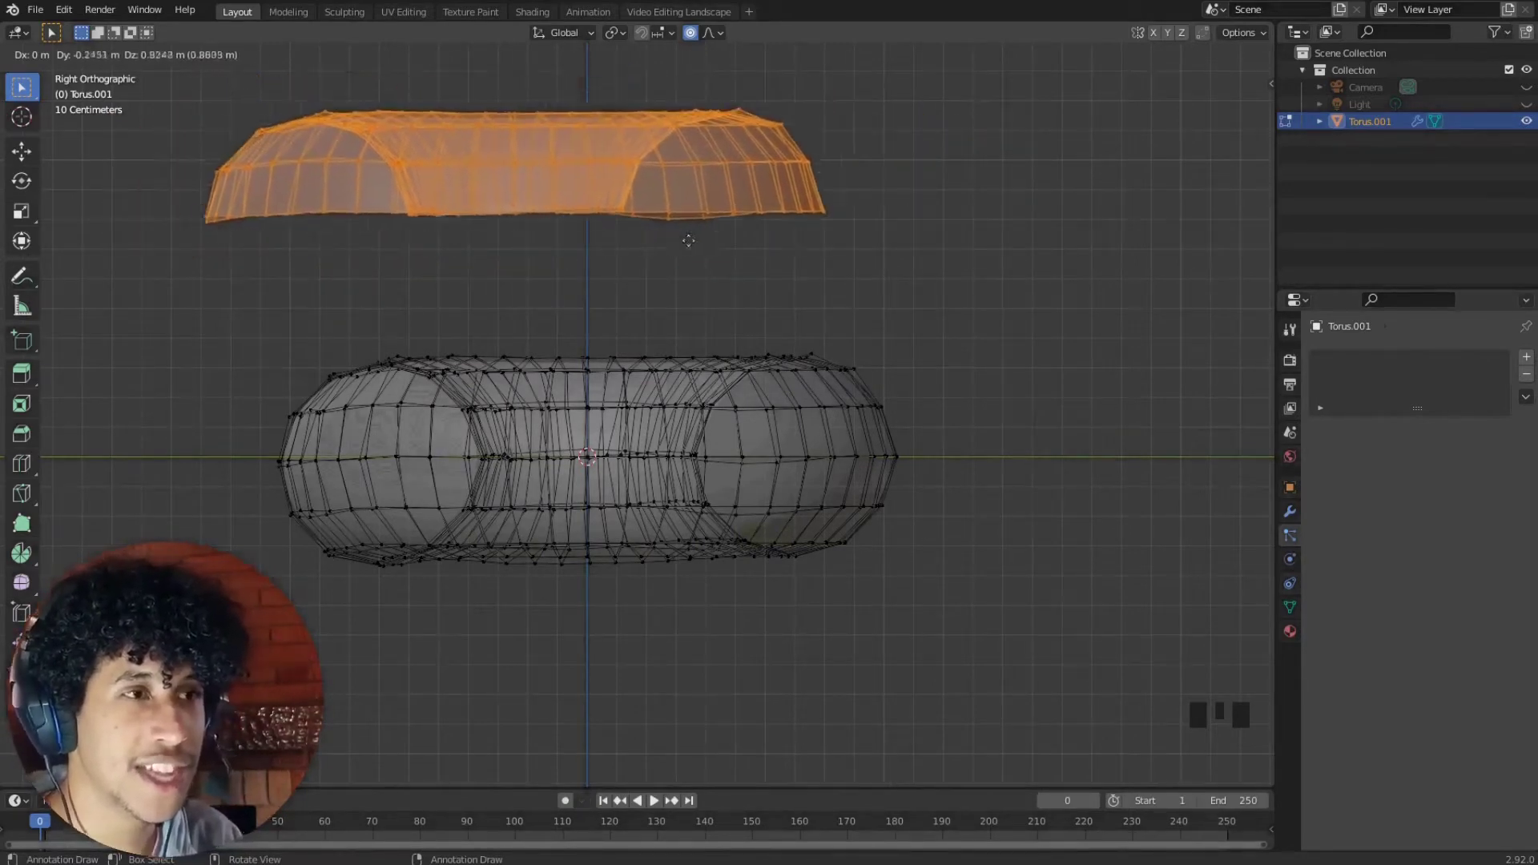
left_click(1044, 277)
left_click(1025, 141)
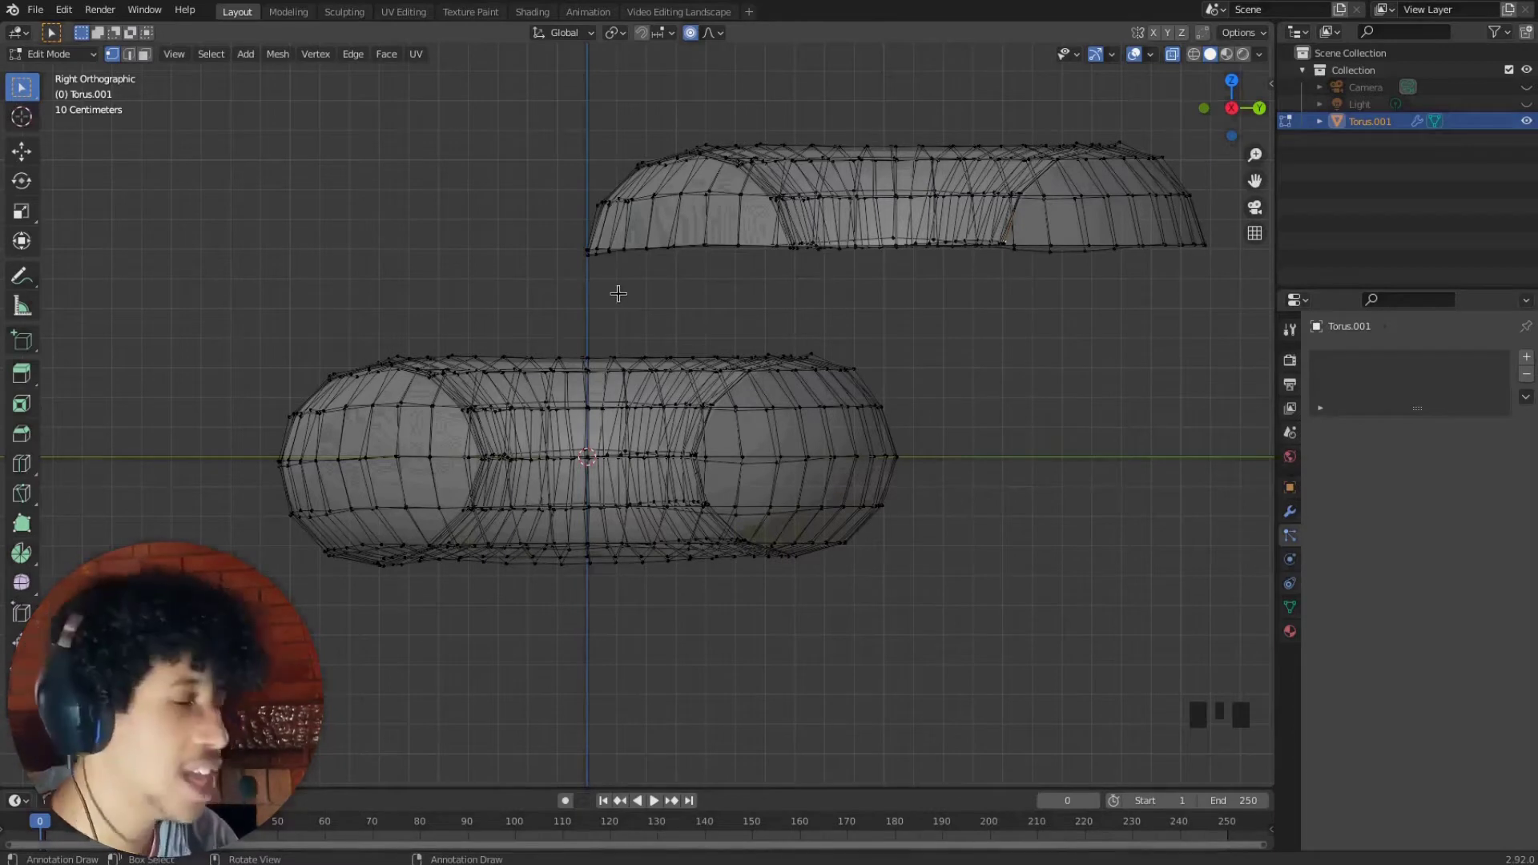
Undo back to the upper-half selection and duplicate it again, leaving the copy exactly in place over the original
key("ctrl+z")
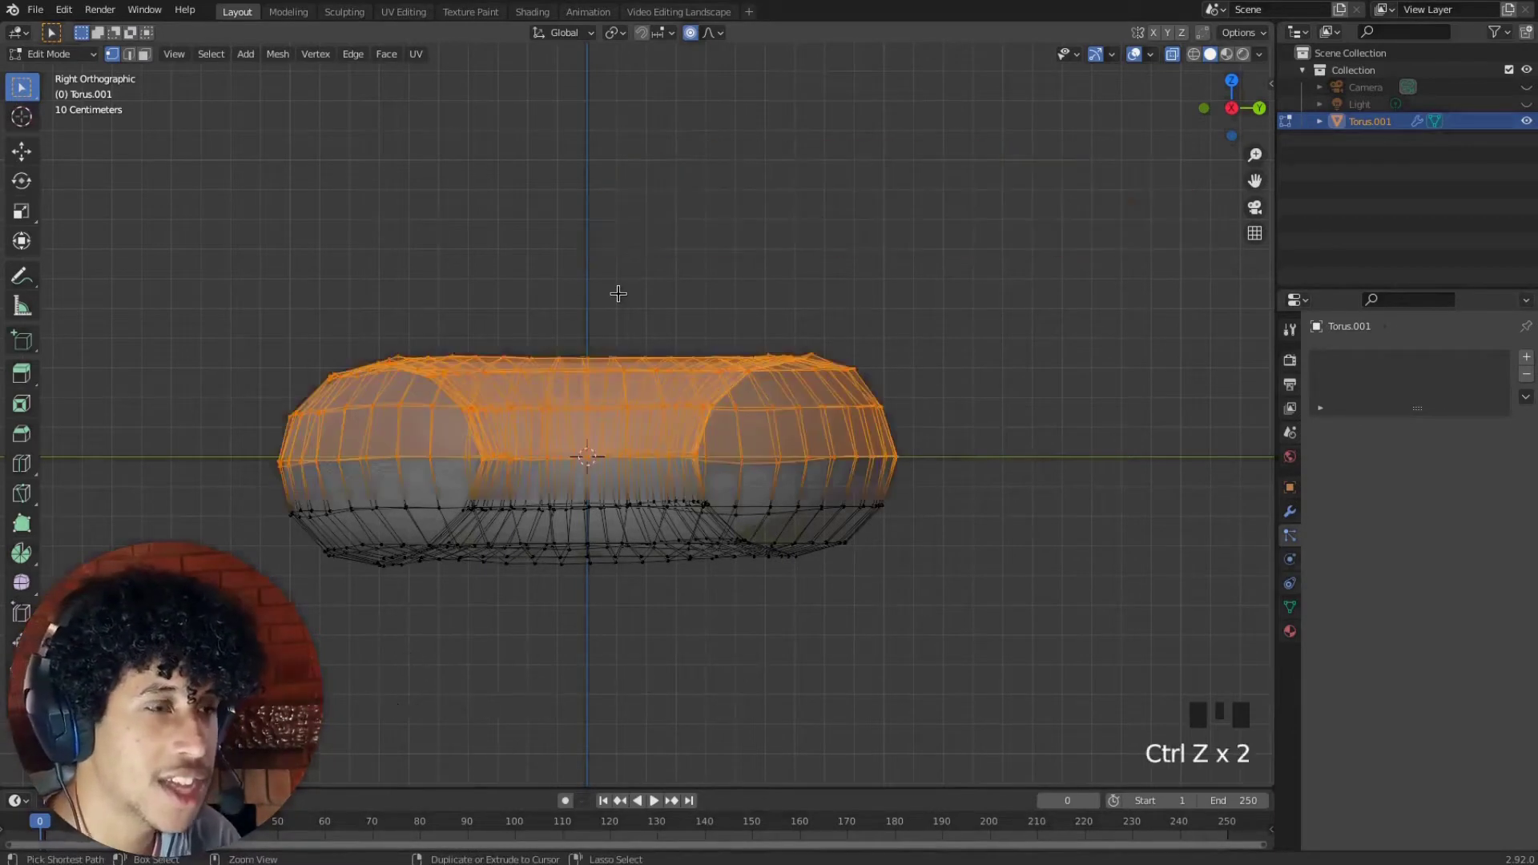
key("ctrl+z")
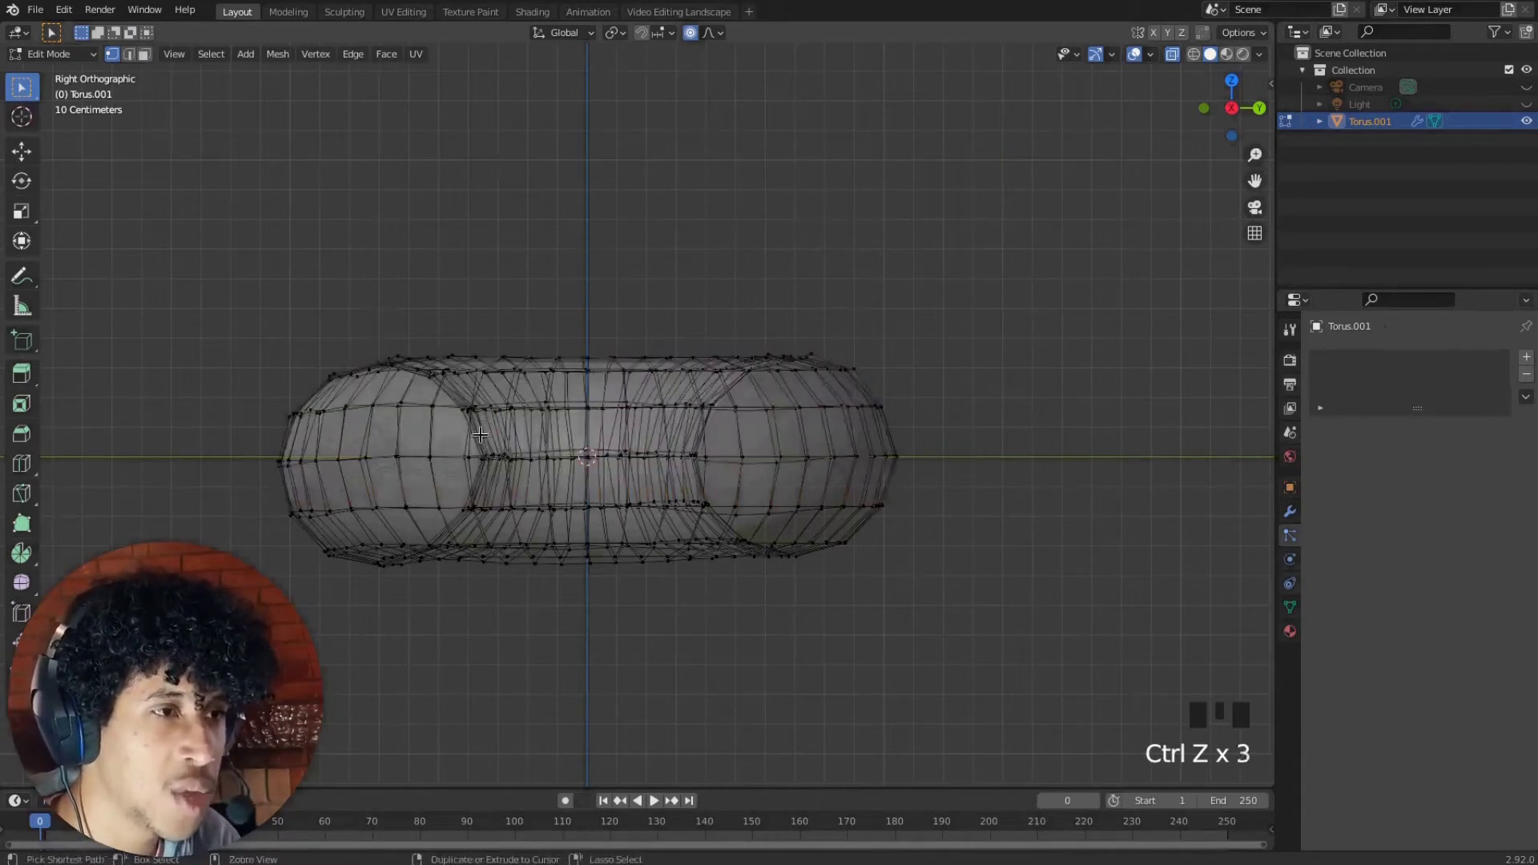
key("ctrl+shift+z")
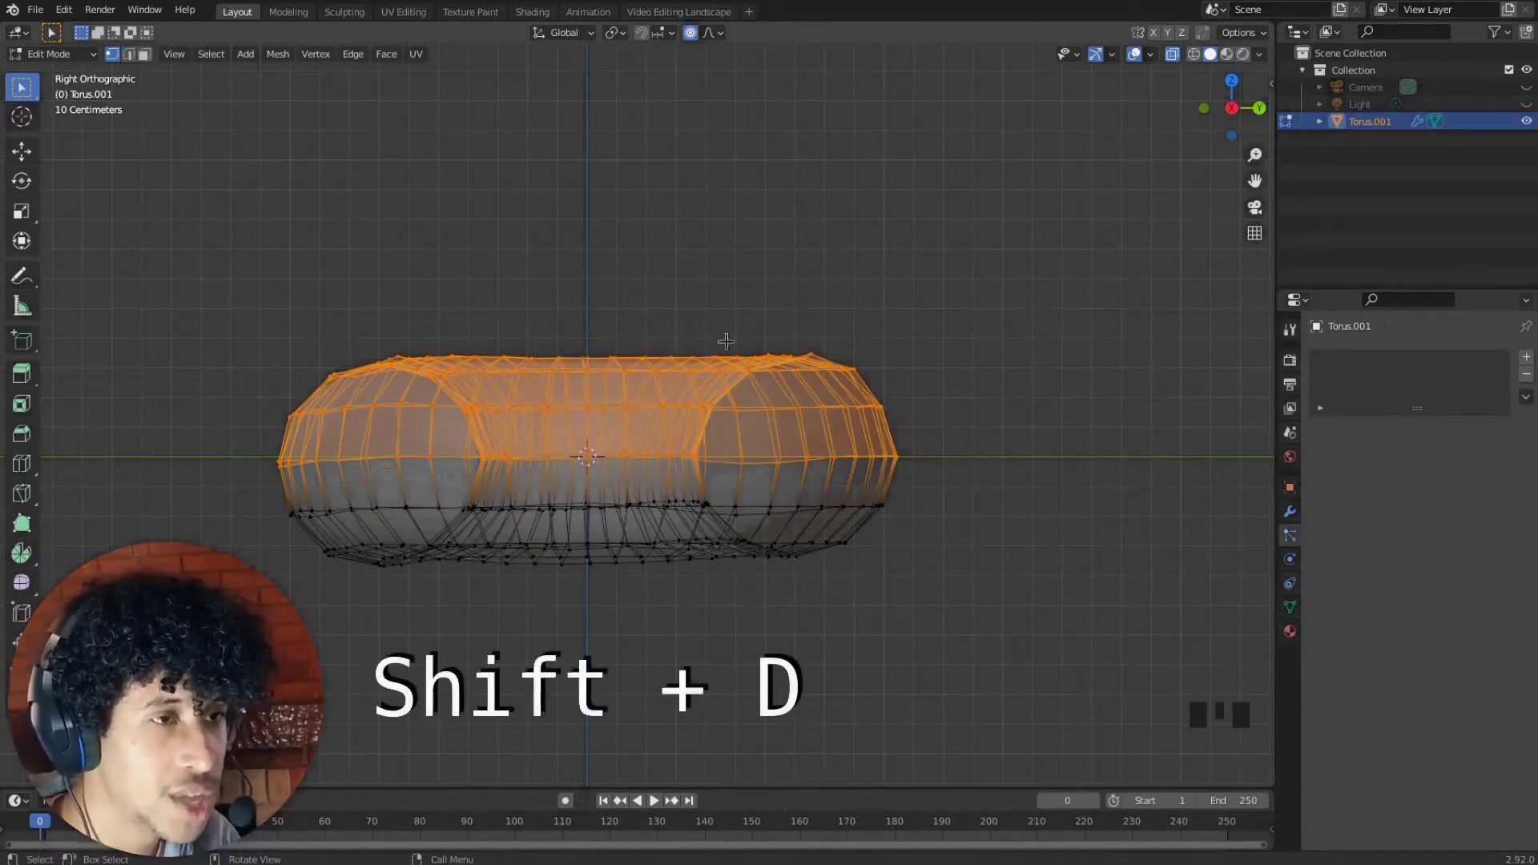
key("shift+d")
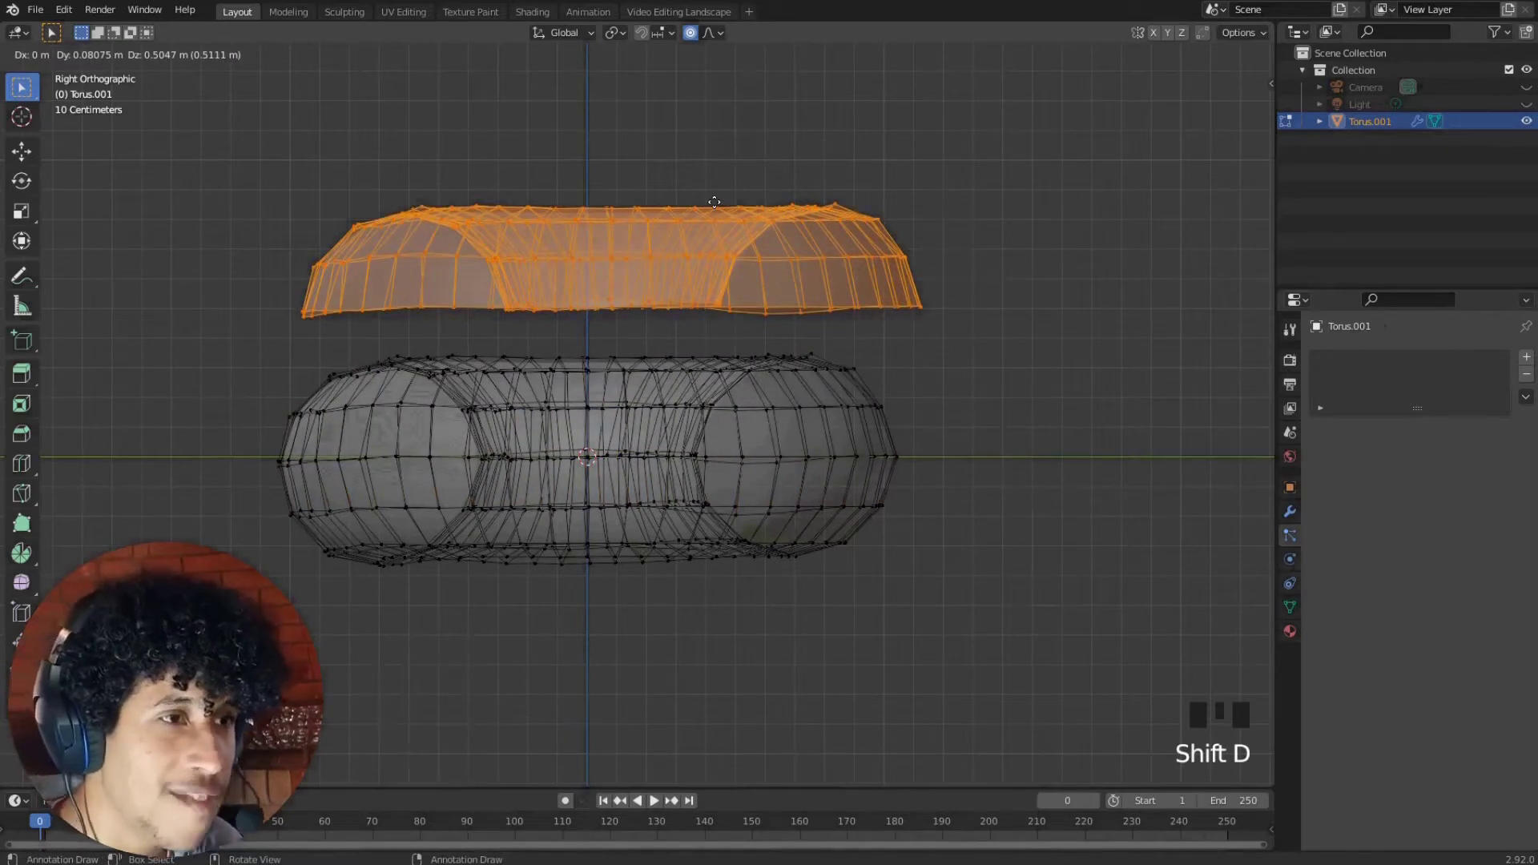
right_click(714, 202)
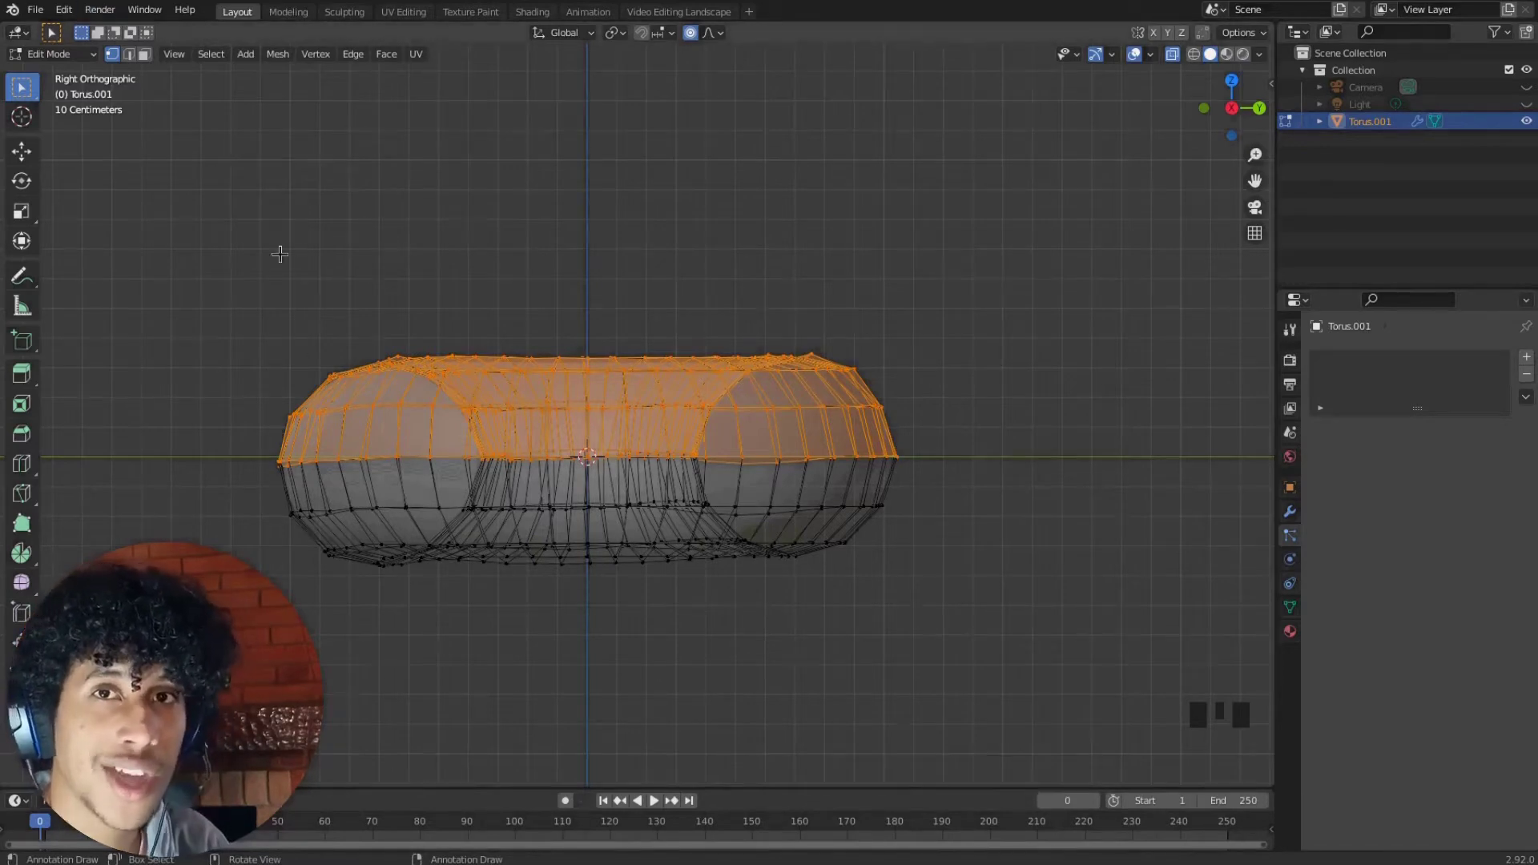
Turn off proportional editing, test moving the duplicated upper half above the torus, and cancel the move
scroll(545, 479, "up", 2)
middle_click_drag(546, 479, 528, 464, "shift")
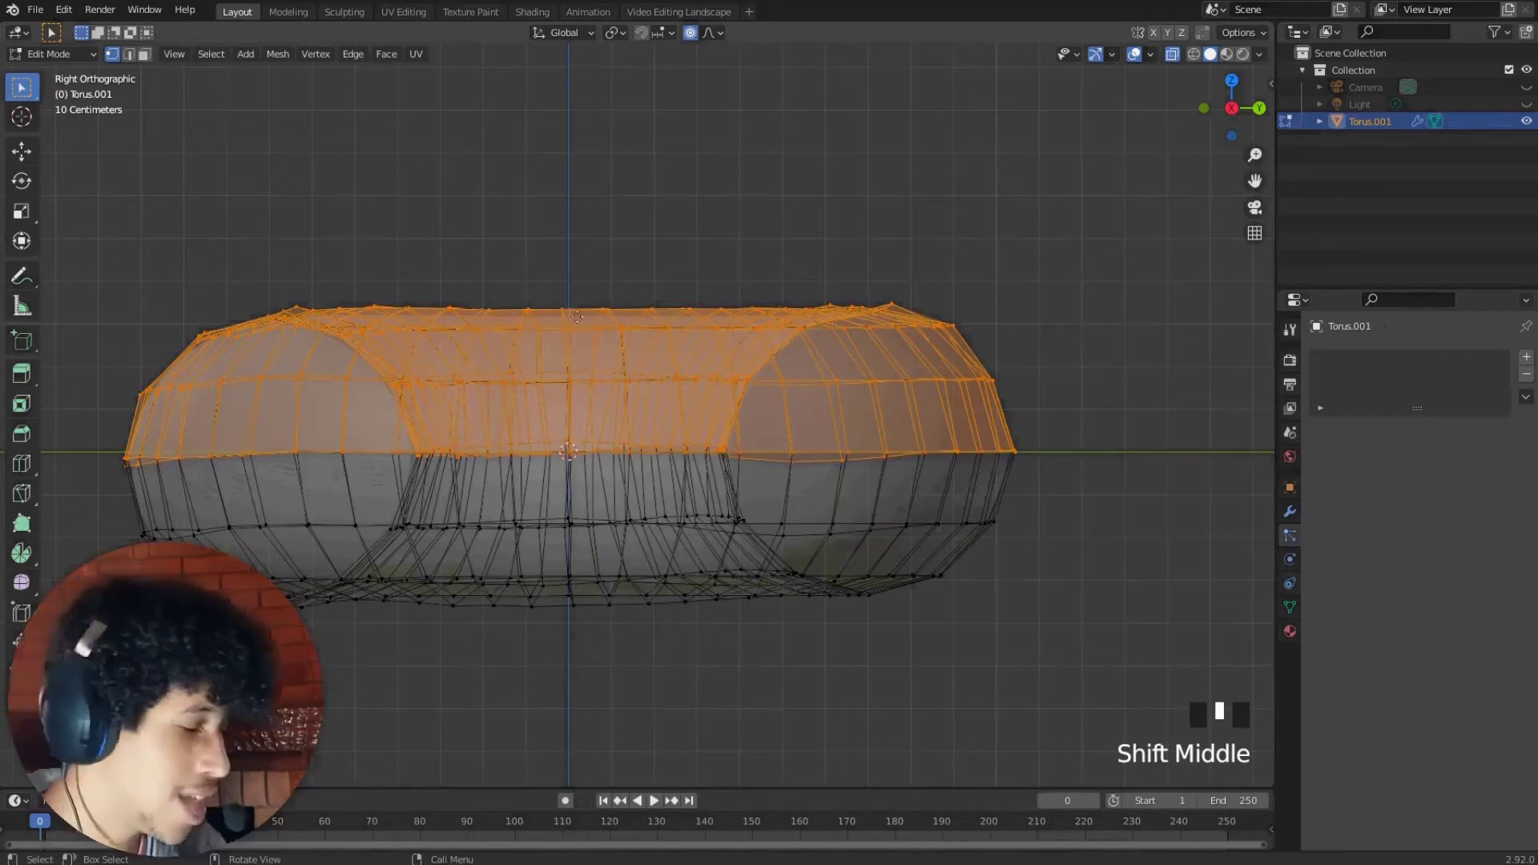
key("g")
right_click(526, 230)
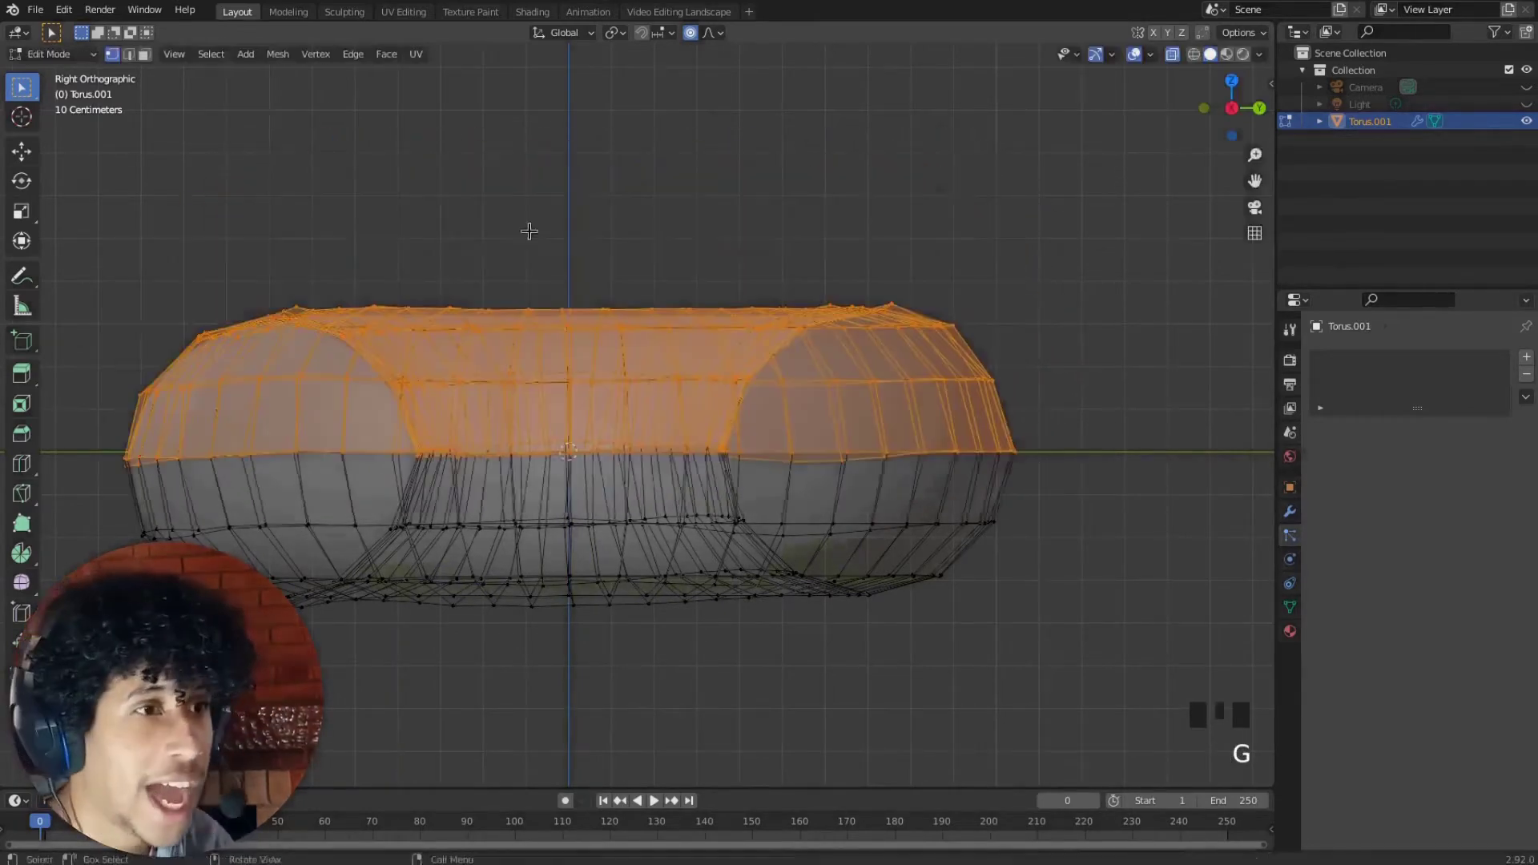
left_click(691, 32)
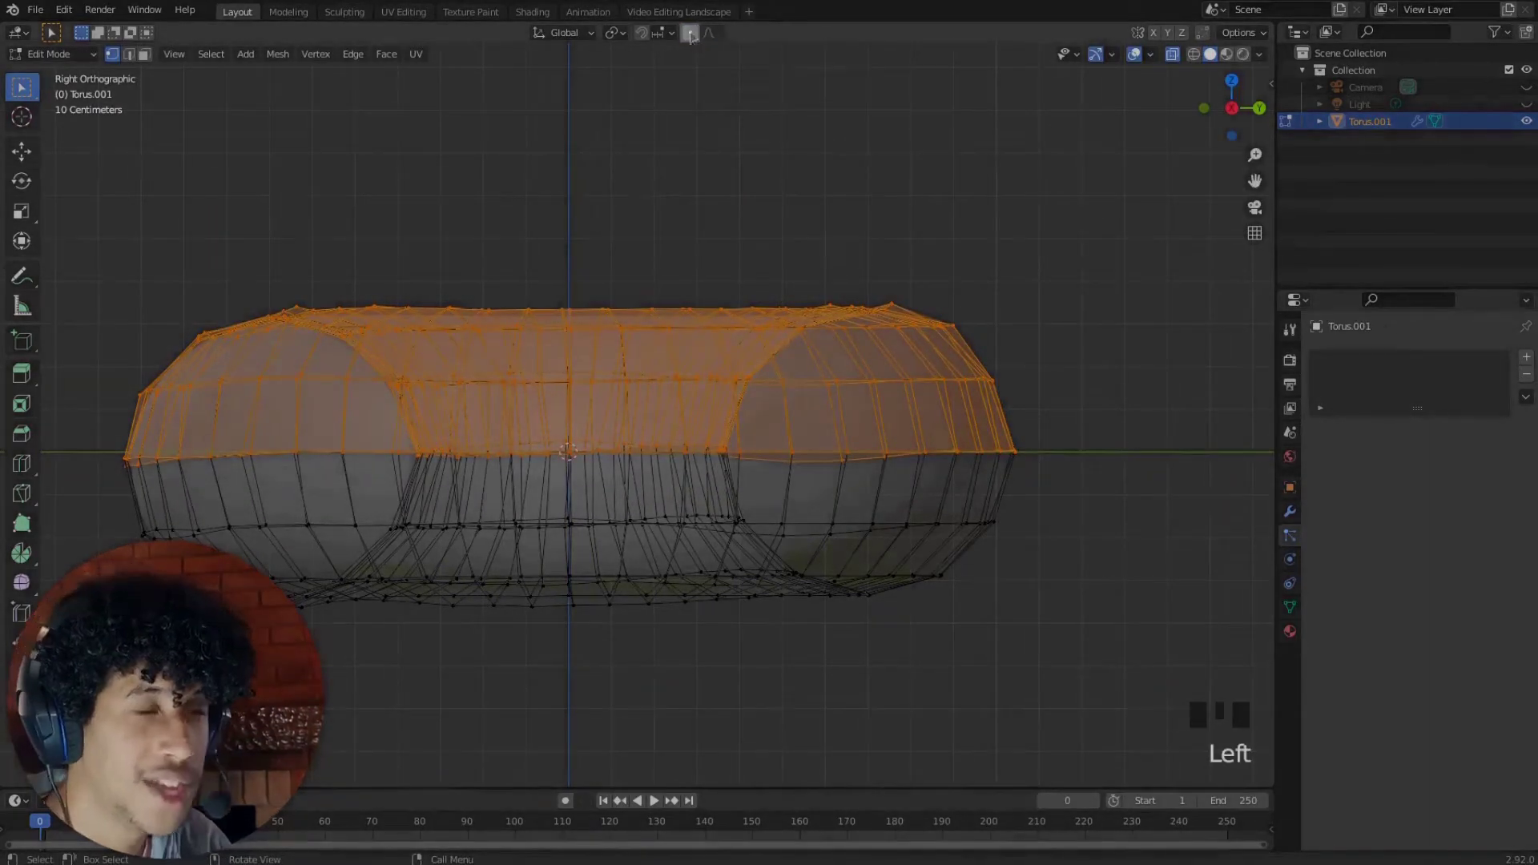
key("g")
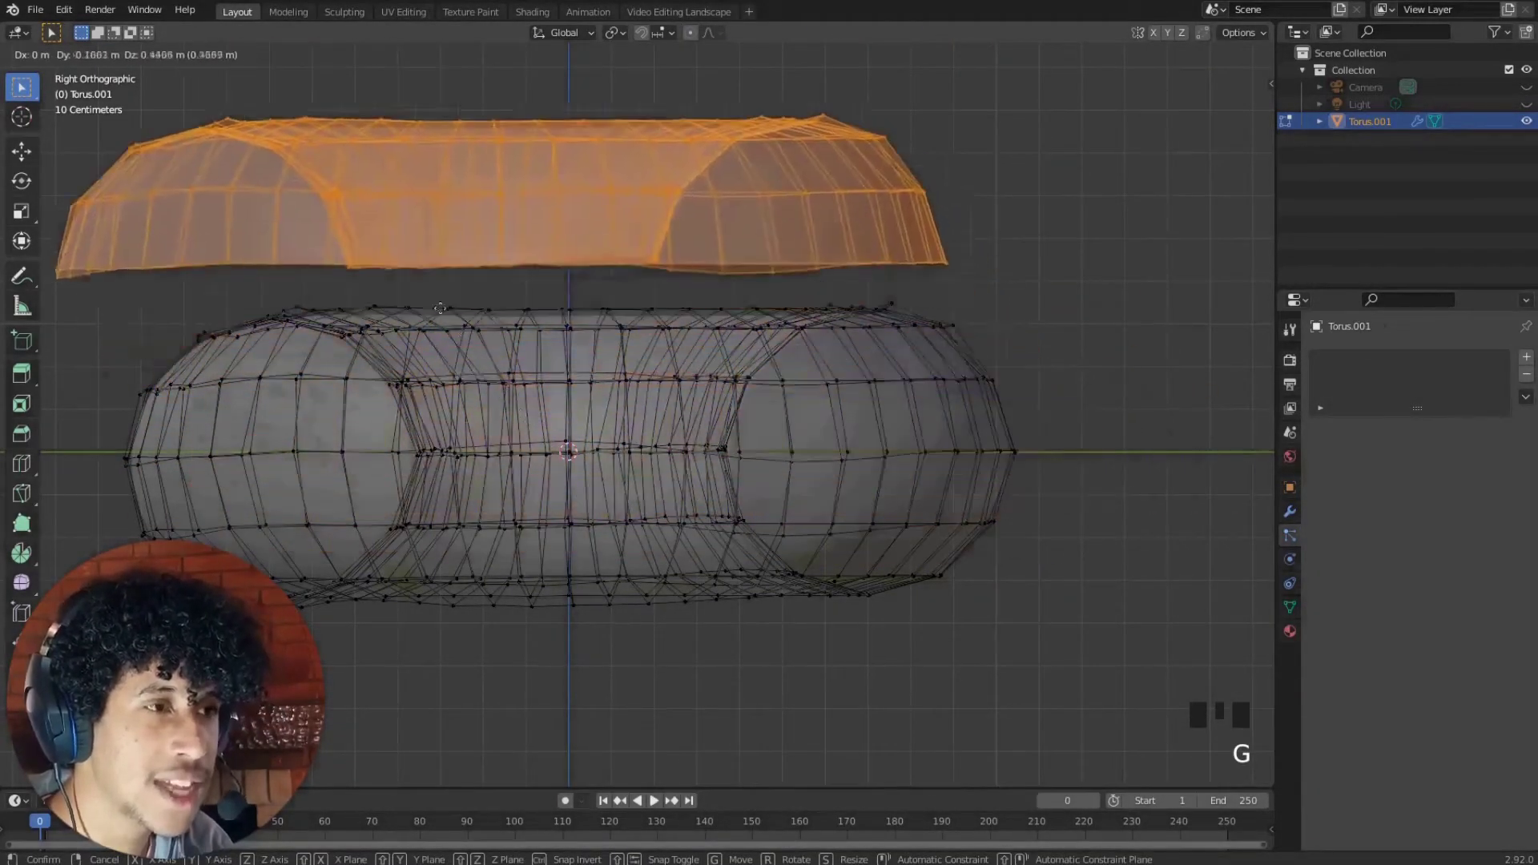
right_click(351, 383)
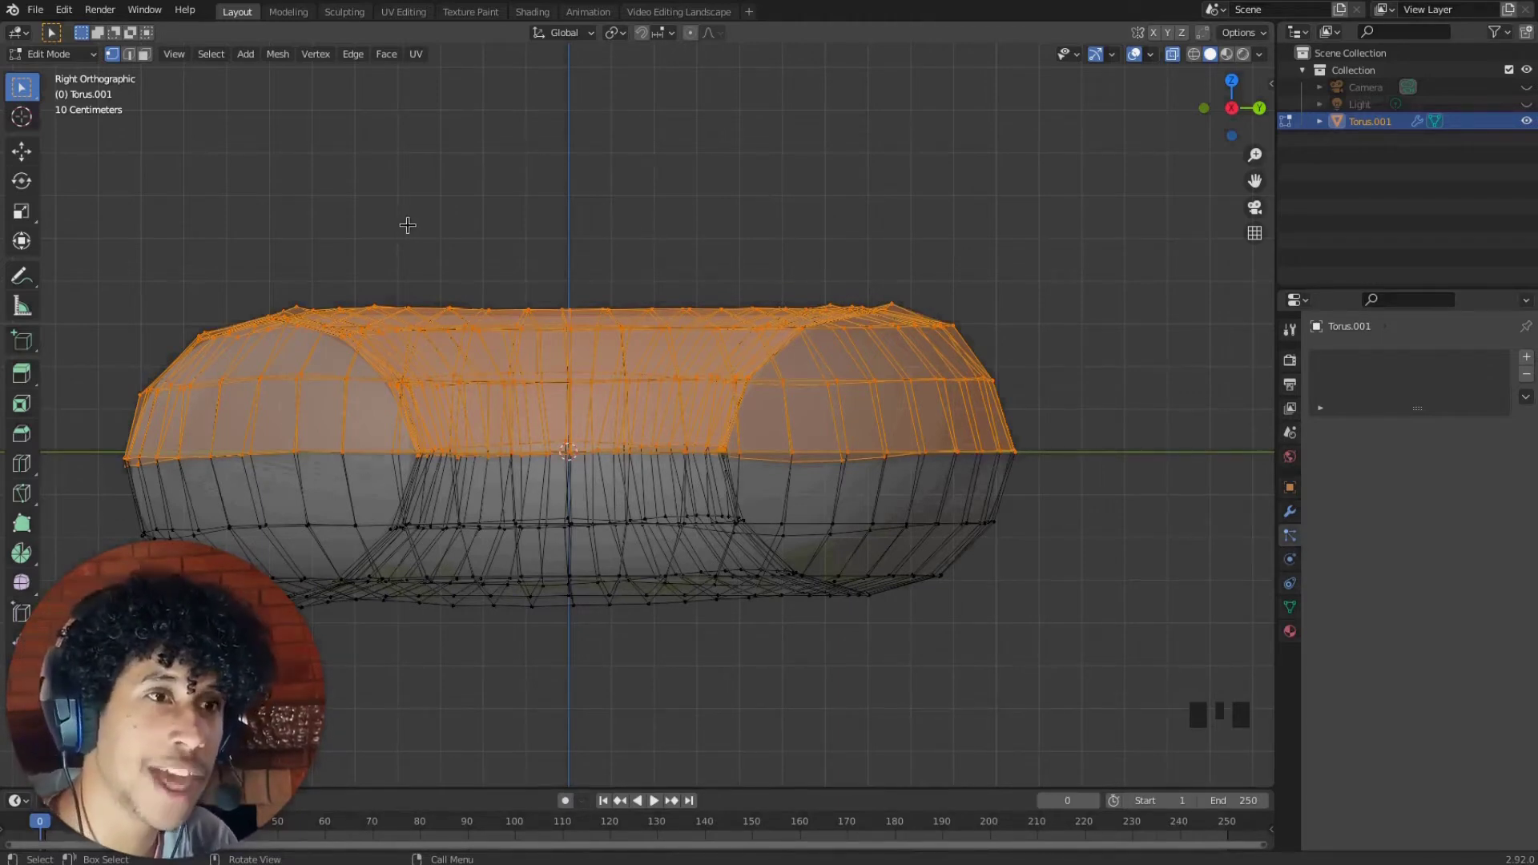
Return to Object Mode and deselect the torus in a perspective view
key("Tab")
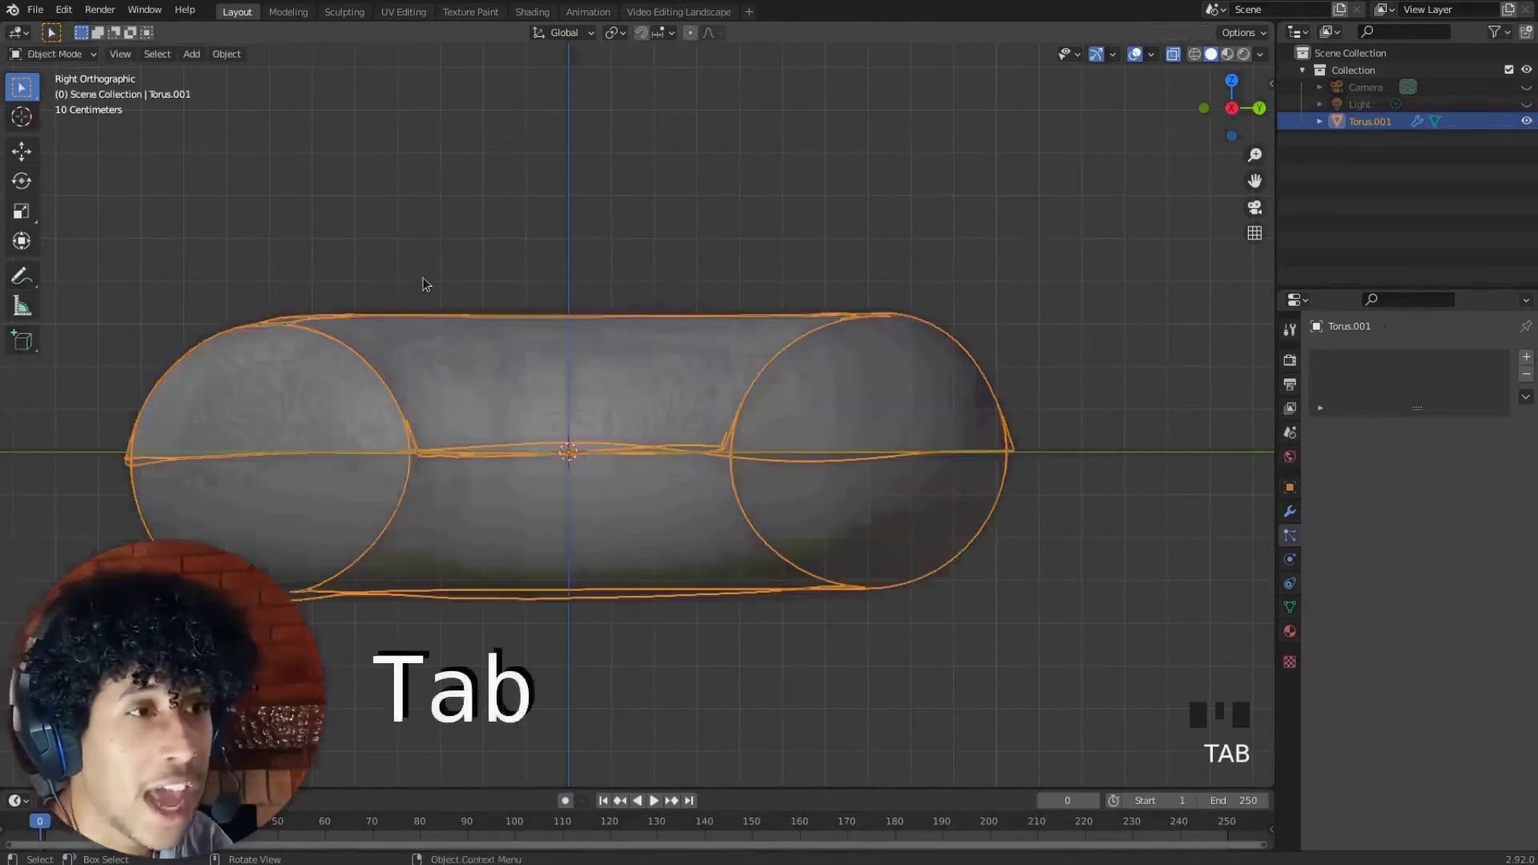
middle_click_drag(508, 195, 504, 406)
scroll(497, 480, "down", 3)
left_click(496, 479)
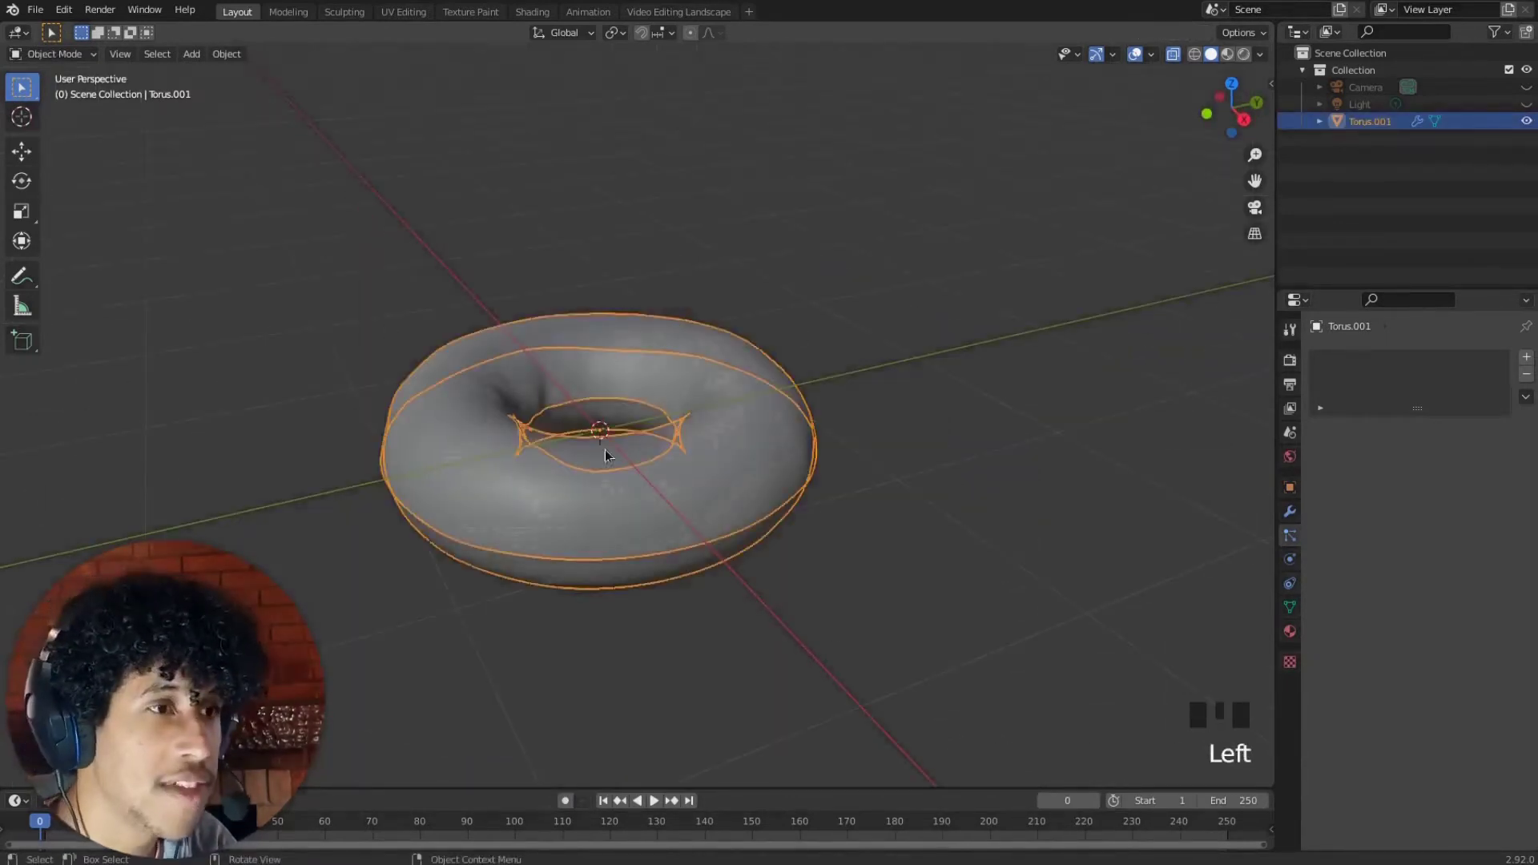
left_click(702, 186)
scroll(702, 185, "up", 2)
middle_click_drag(702, 186, 665, 155)
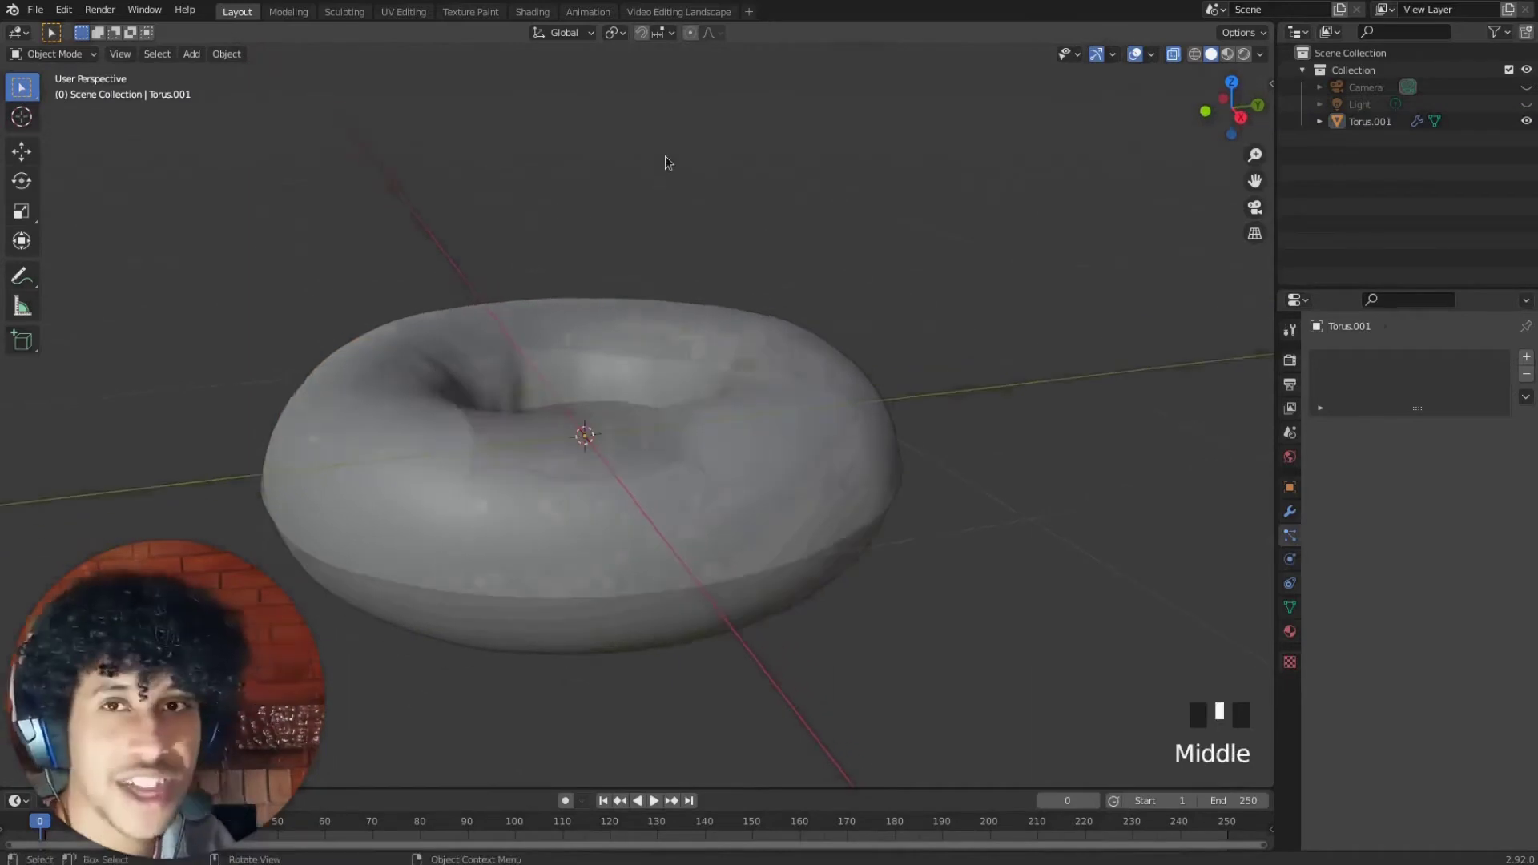
Turn off X-ray display to show the torus and its overlapping upper copy as solid
key("alt+z")
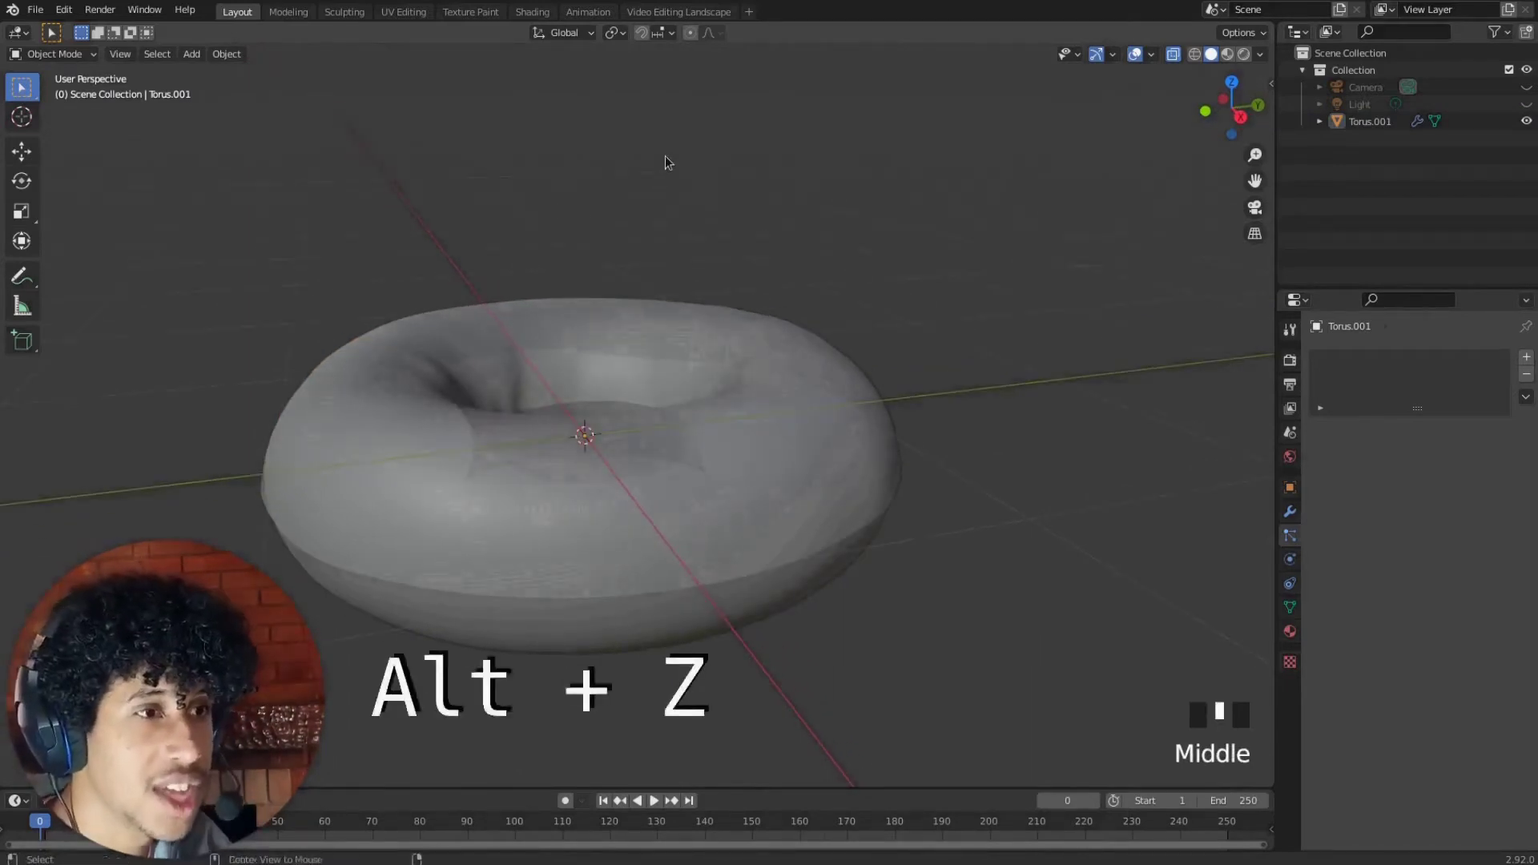
key("alt+z")
middle_click_drag(655, 374, 645, 500)
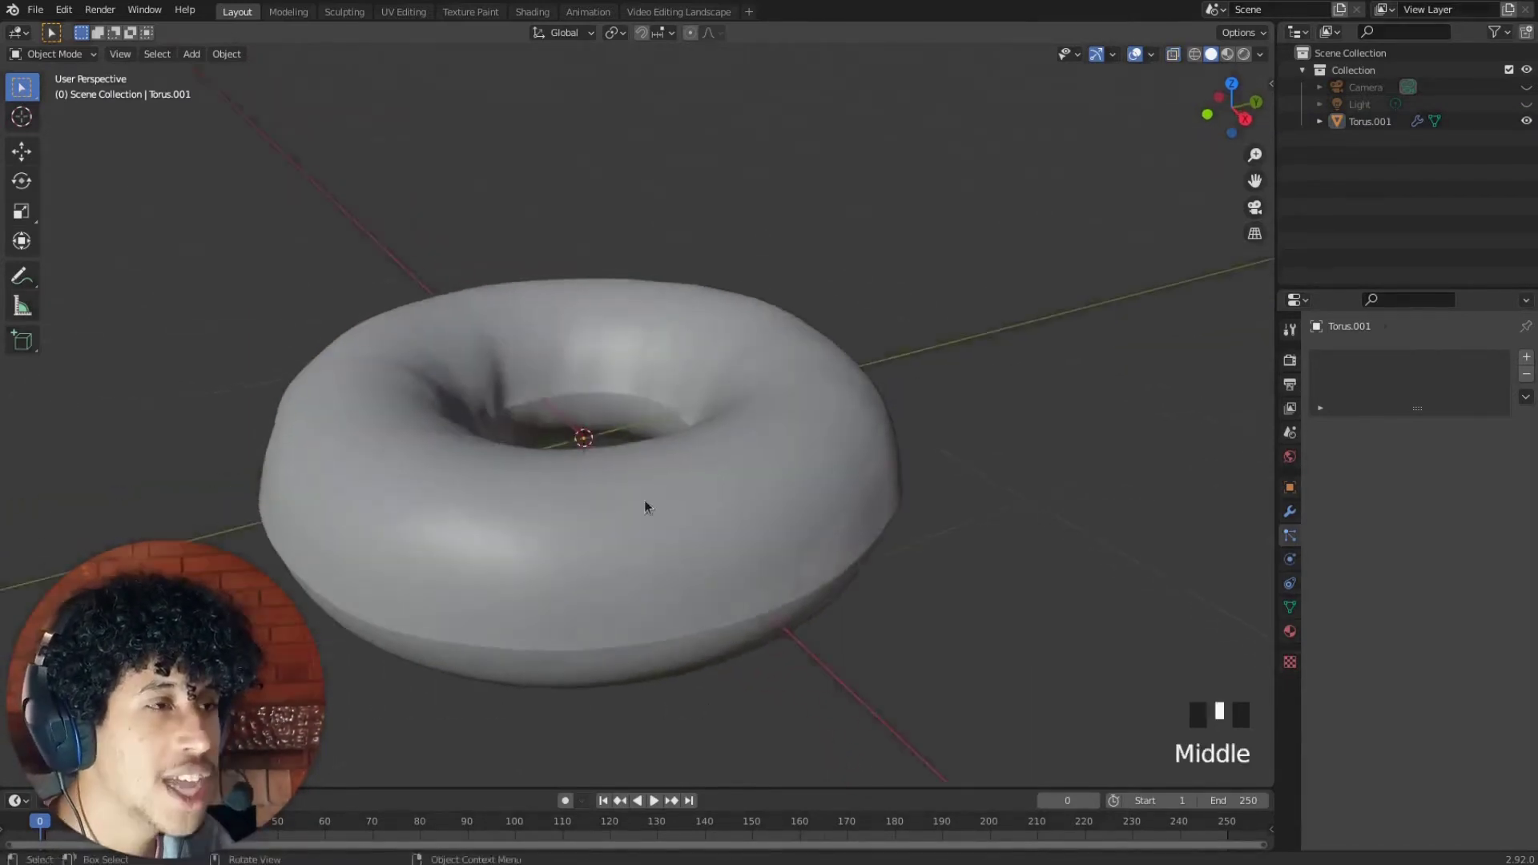
Examine the torus from the side in Object Mode, selecting its upper and lower parts to check whether they are separate objects
left_click(531, 594)
middle_click_drag(531, 595, 612, 387)
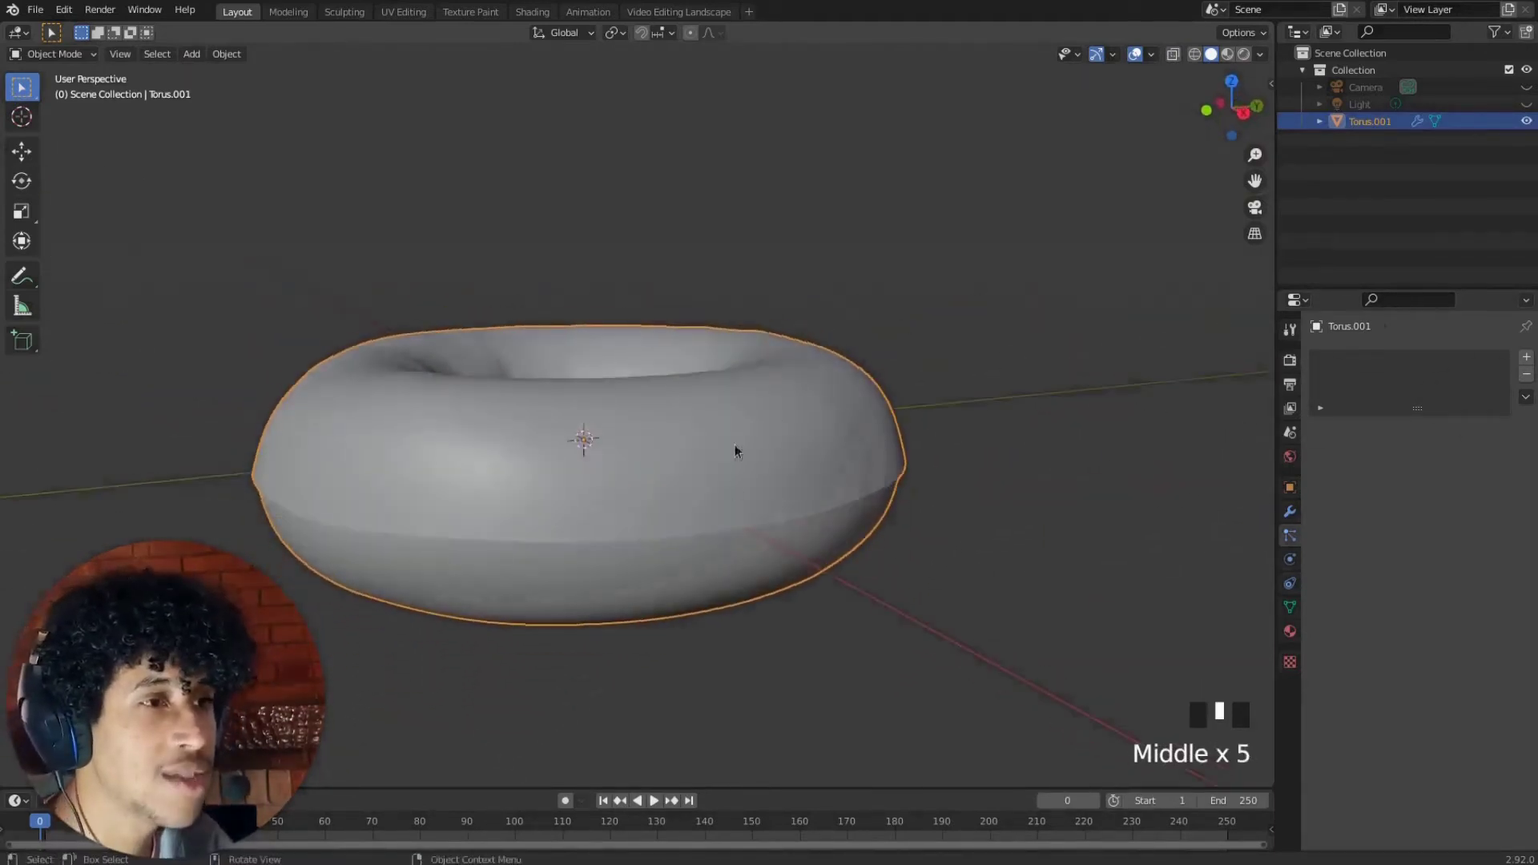
middle_click_drag(736, 451, 632, 512)
left_click(632, 512)
left_click(604, 413)
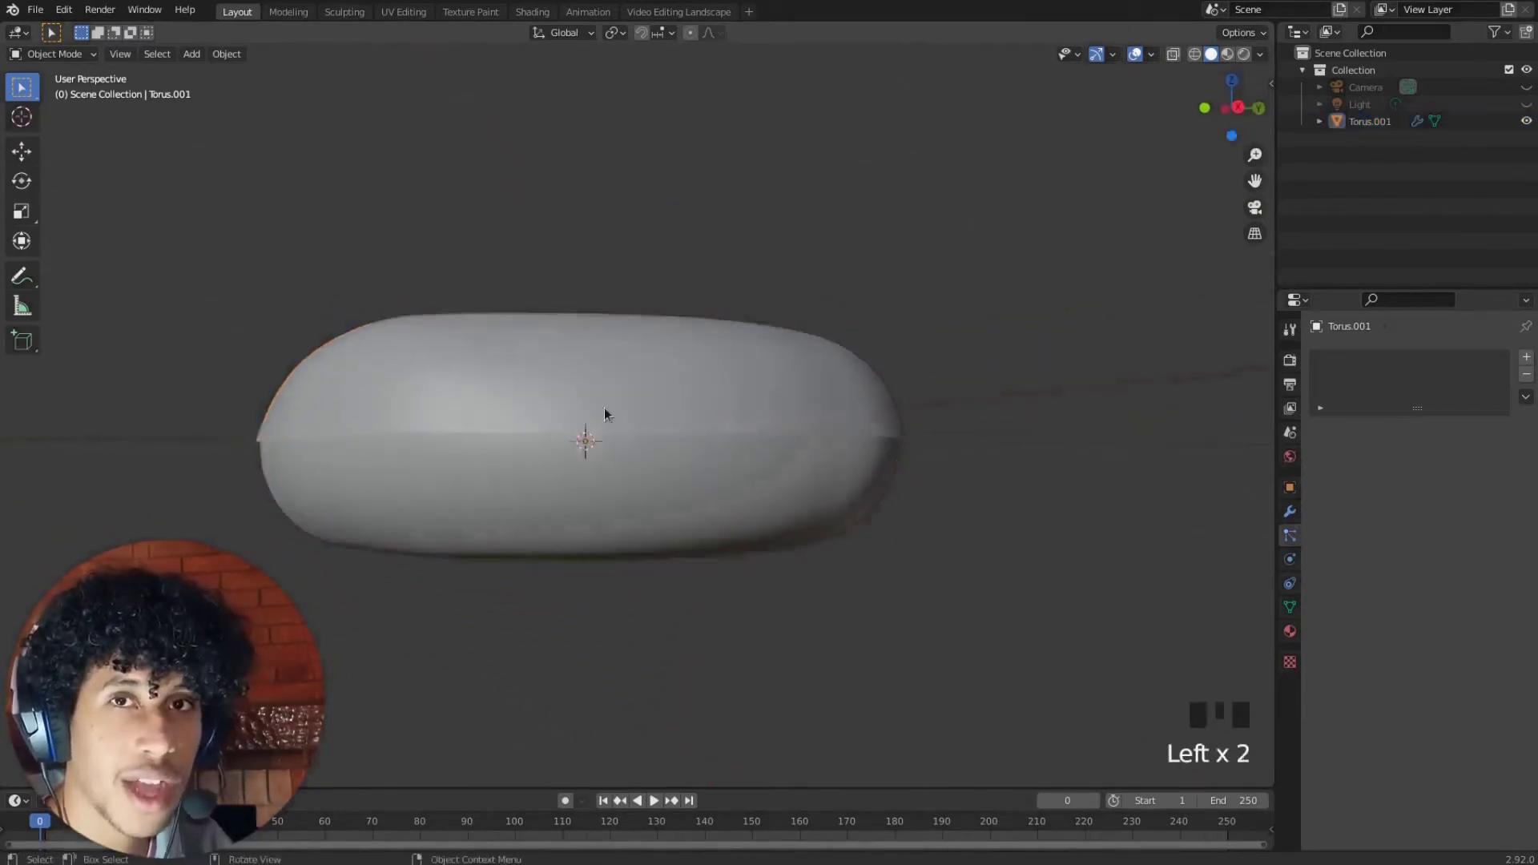
left_click(599, 410)
left_click(467, 506)
double_click(481, 289)
left_click(486, 343)
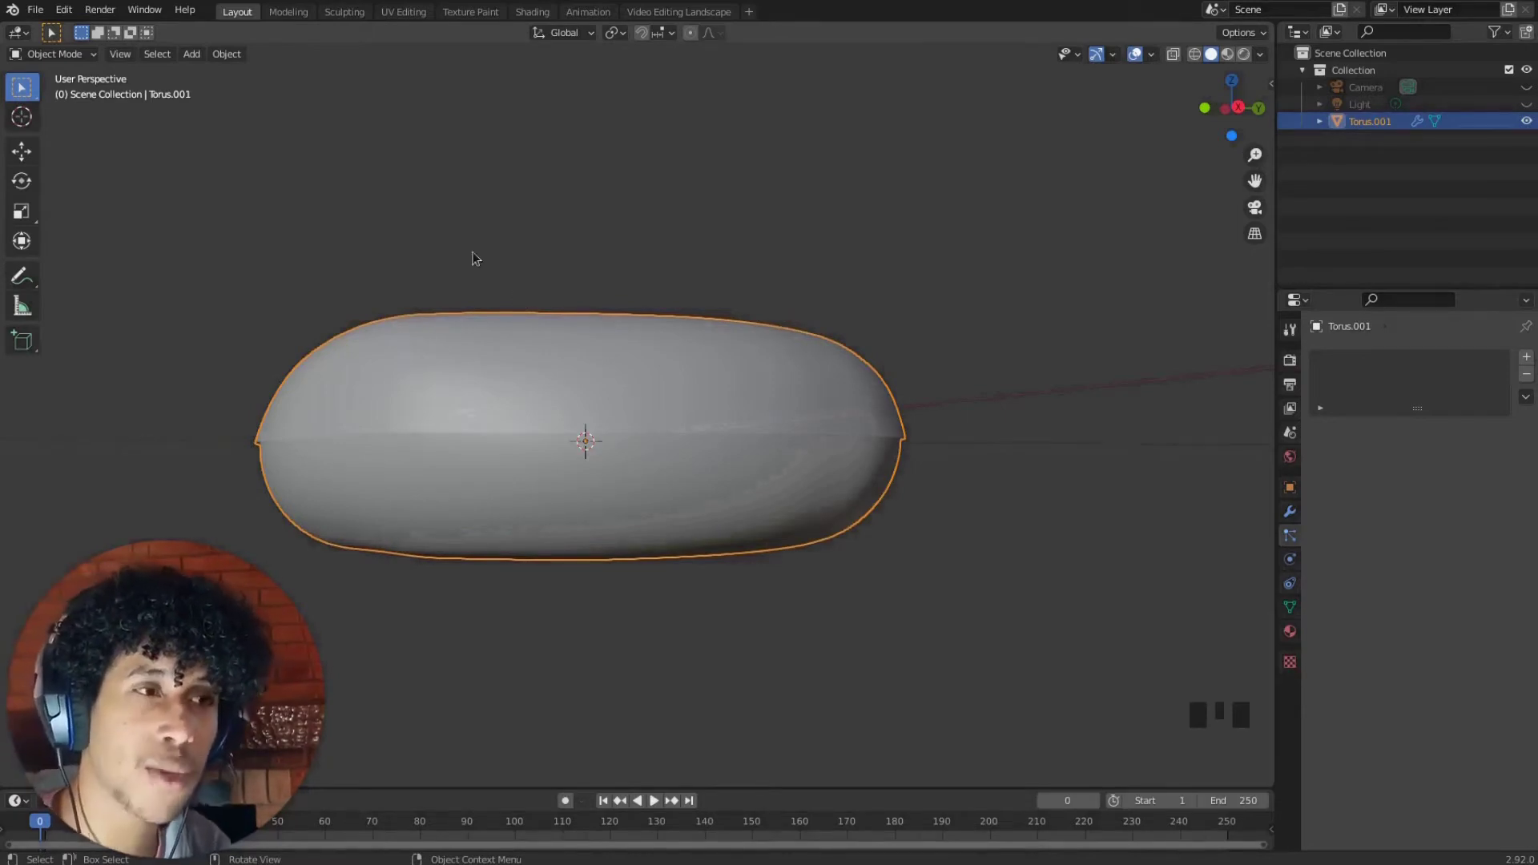
Enter Edit Mode, clear the selection, and select all geometry linked to the duplicated upper half
middle_click_drag(636, 225, 564, 242)
key("Tab")
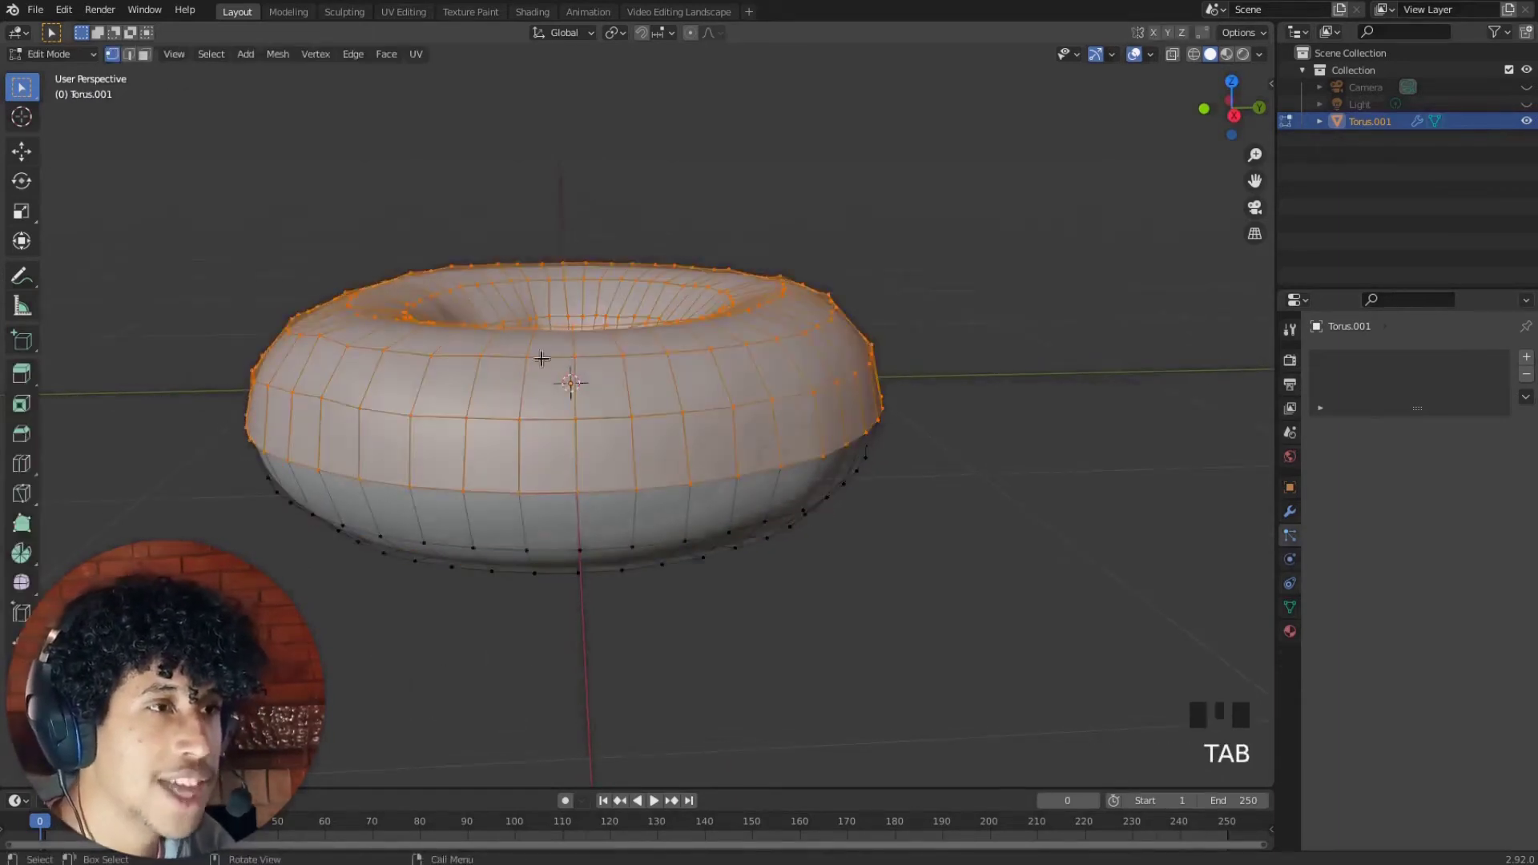
mouse_move(520, 324)
middle_mouse_down()
mouse_move(532, 257)
mouse_move(512, 296)
middle_mouse_up()
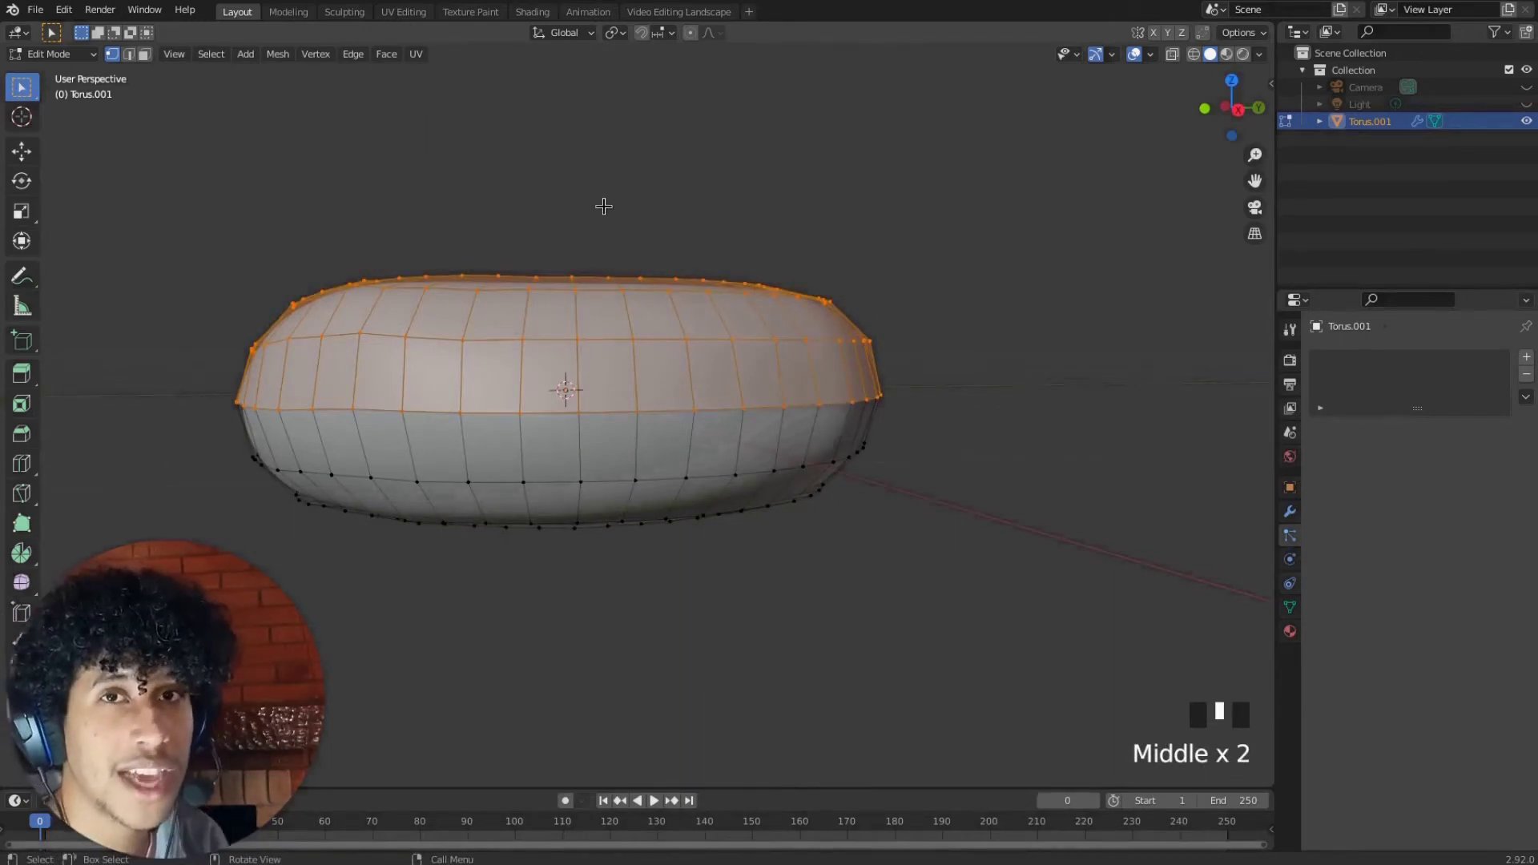
left_click(616, 163)
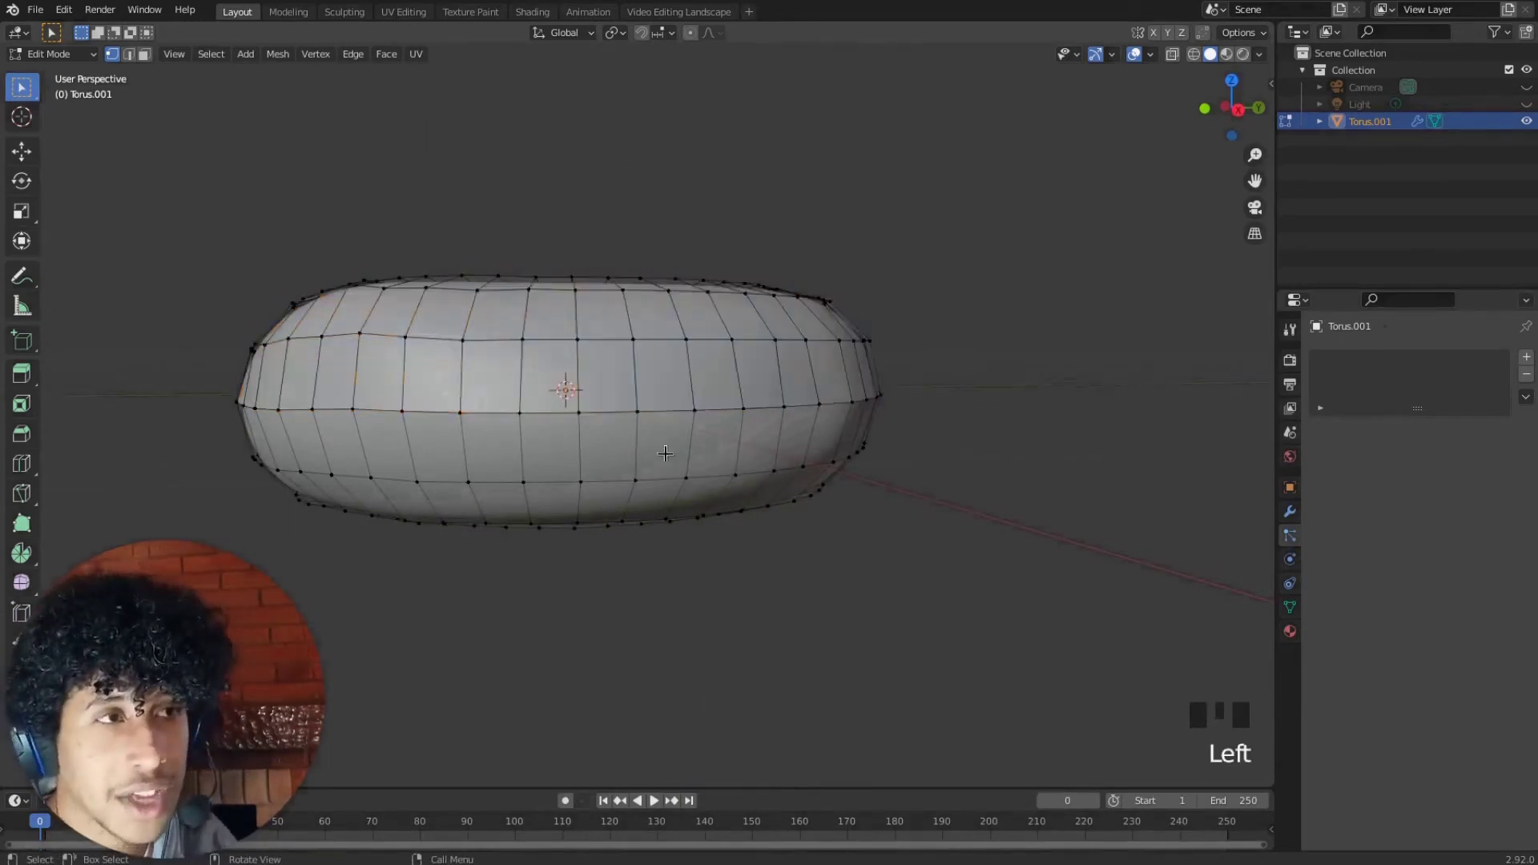
middle_click_drag(666, 454, 529, 413)
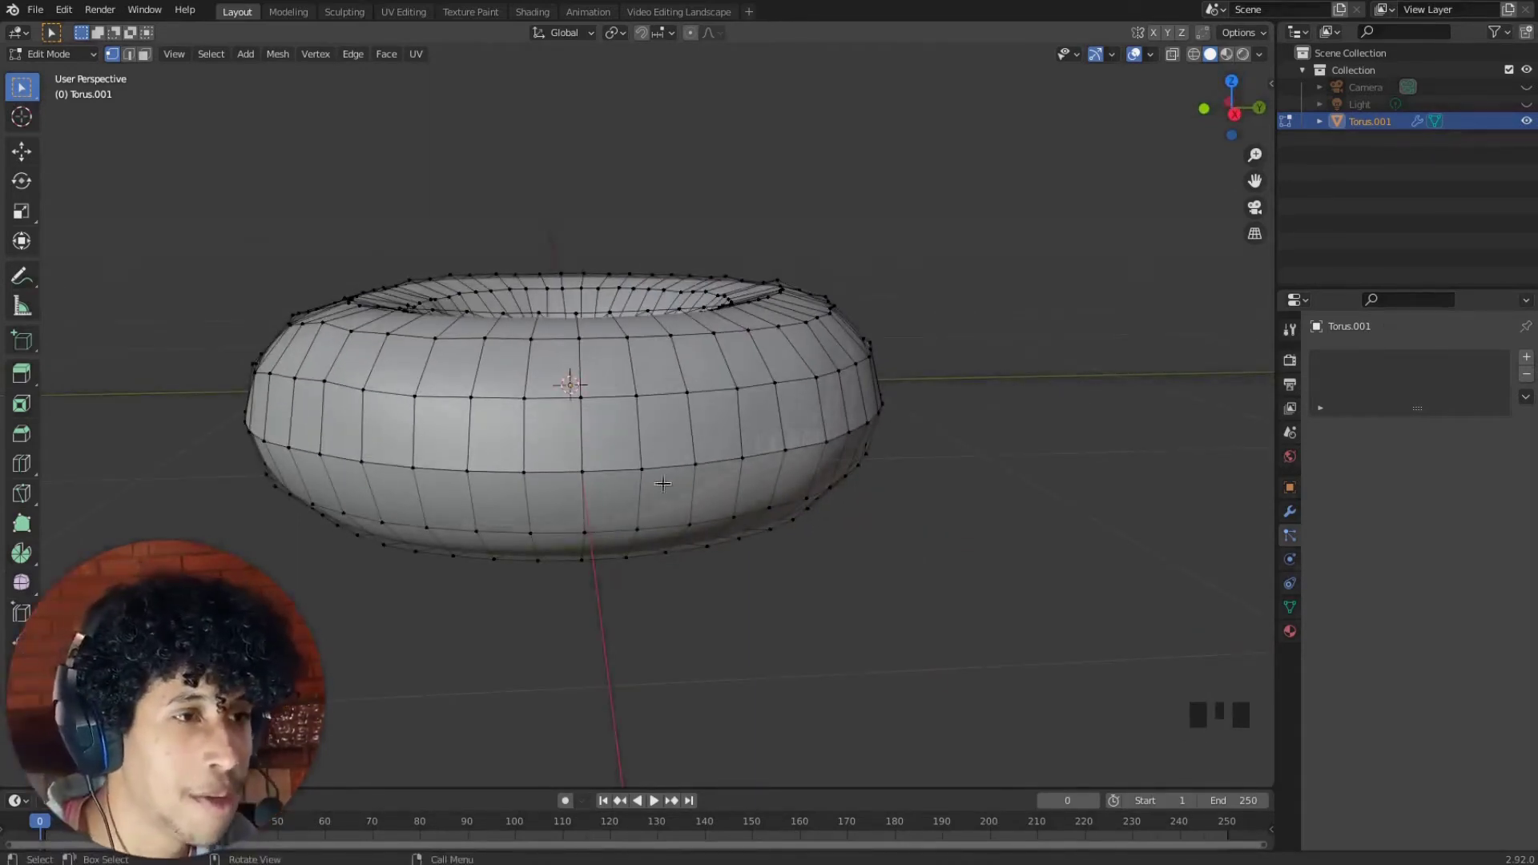
left_click(526, 409)
double_click(480, 389, "shift")
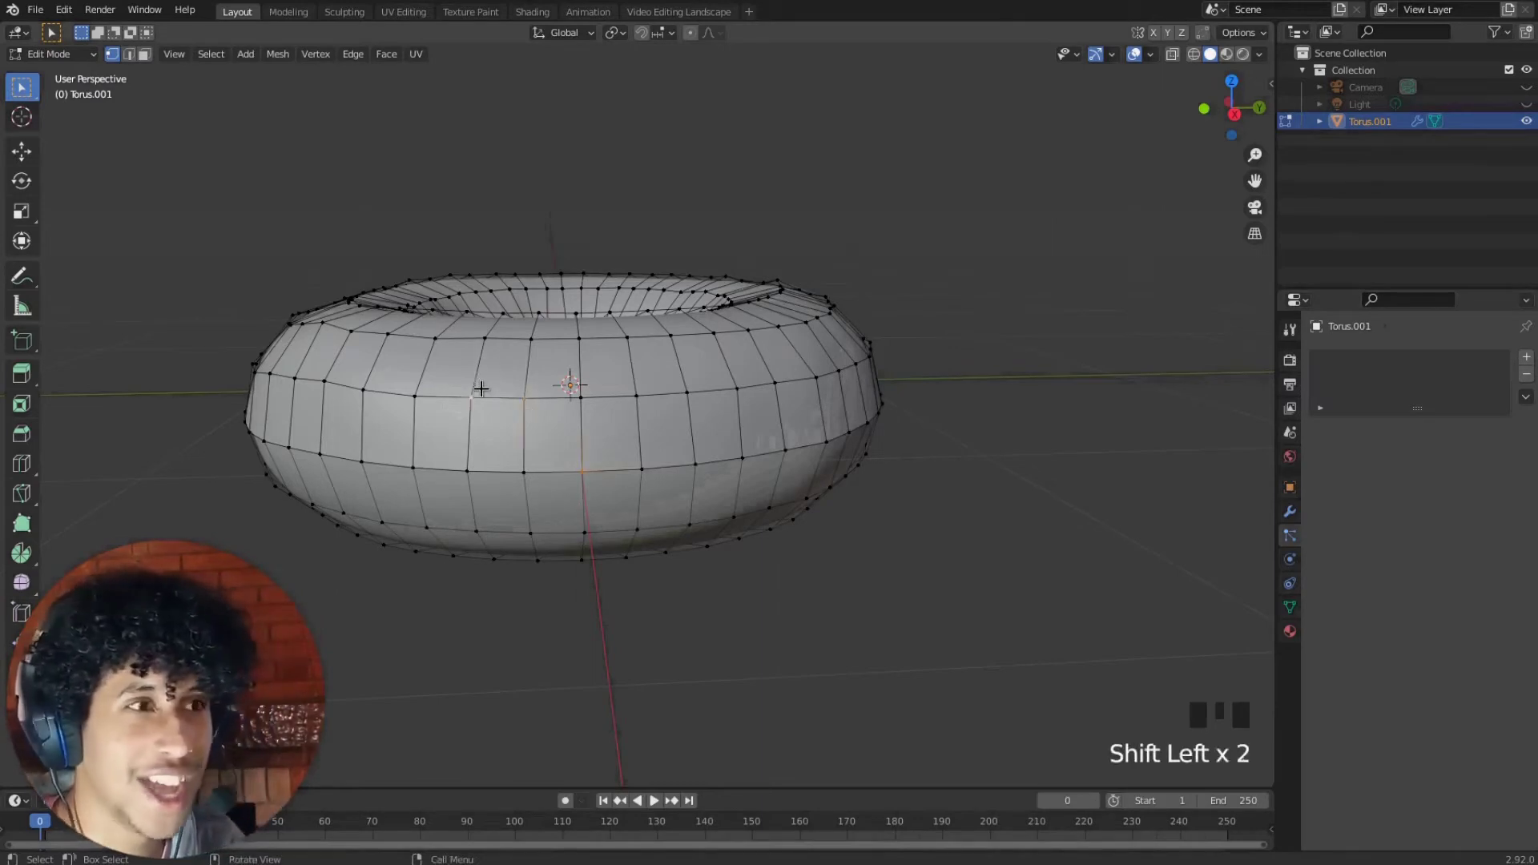
left_click(454, 407)
key("l")
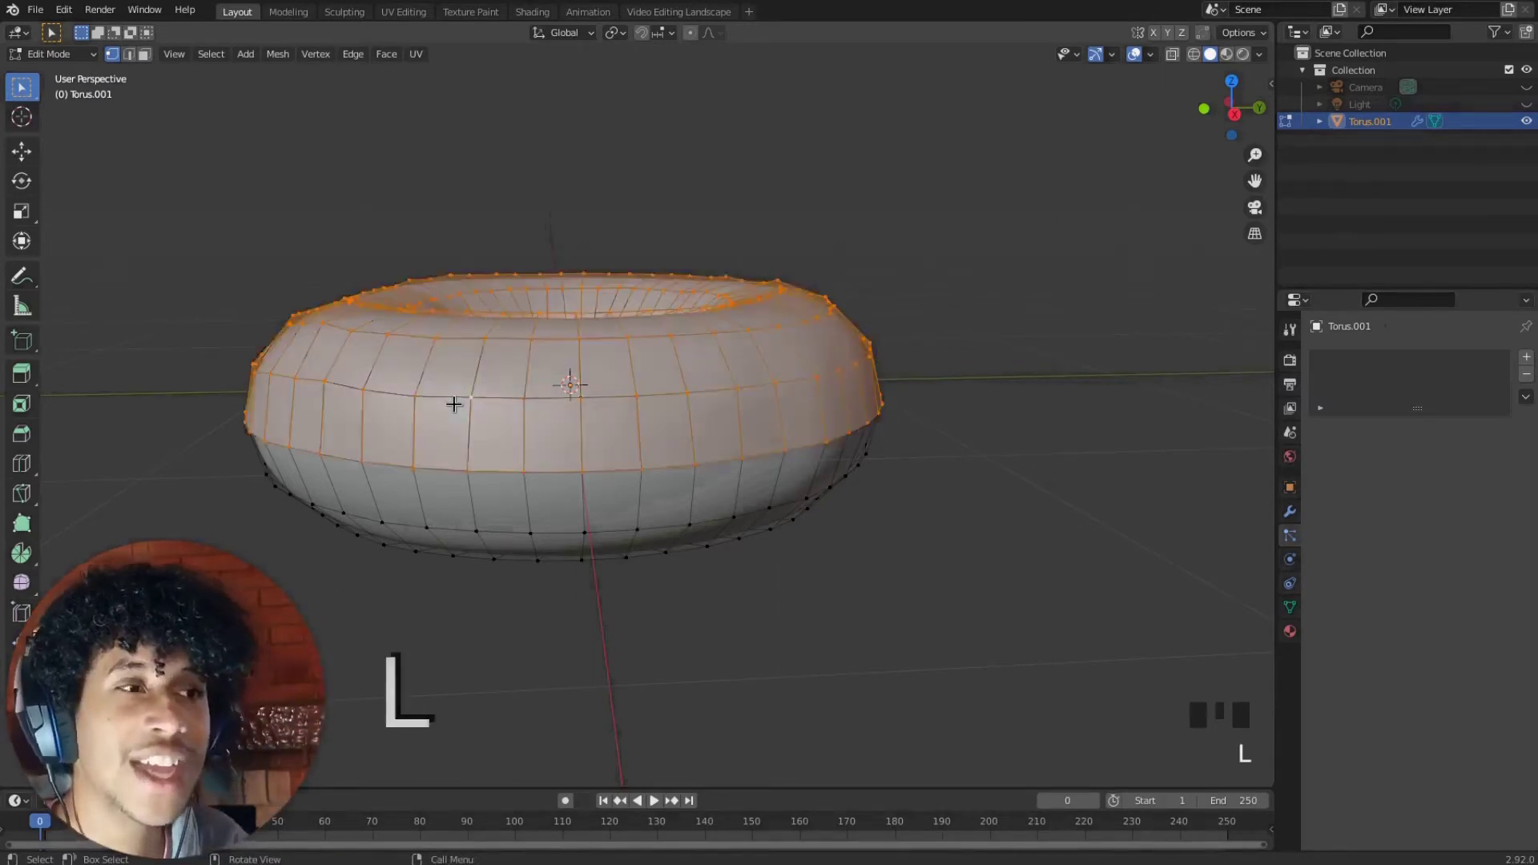
middle_click_drag(450, 293, 320, 293)
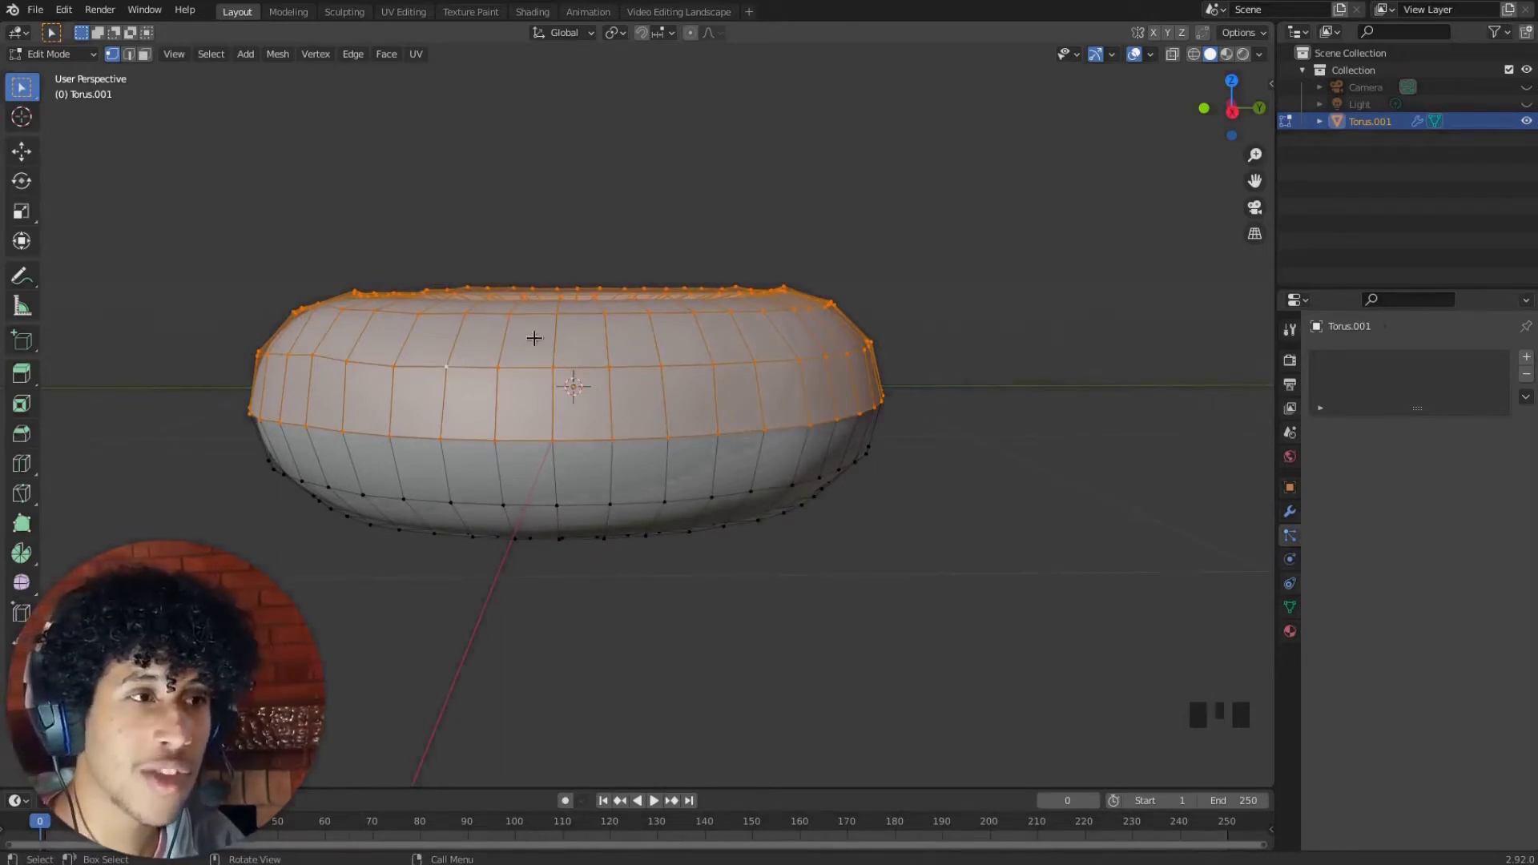
middle_click_drag(555, 349, 511, 365)
Select the original torus as linked geometry from a lower vertex and try moving it down away from the upper copy
left_click(570, 375)
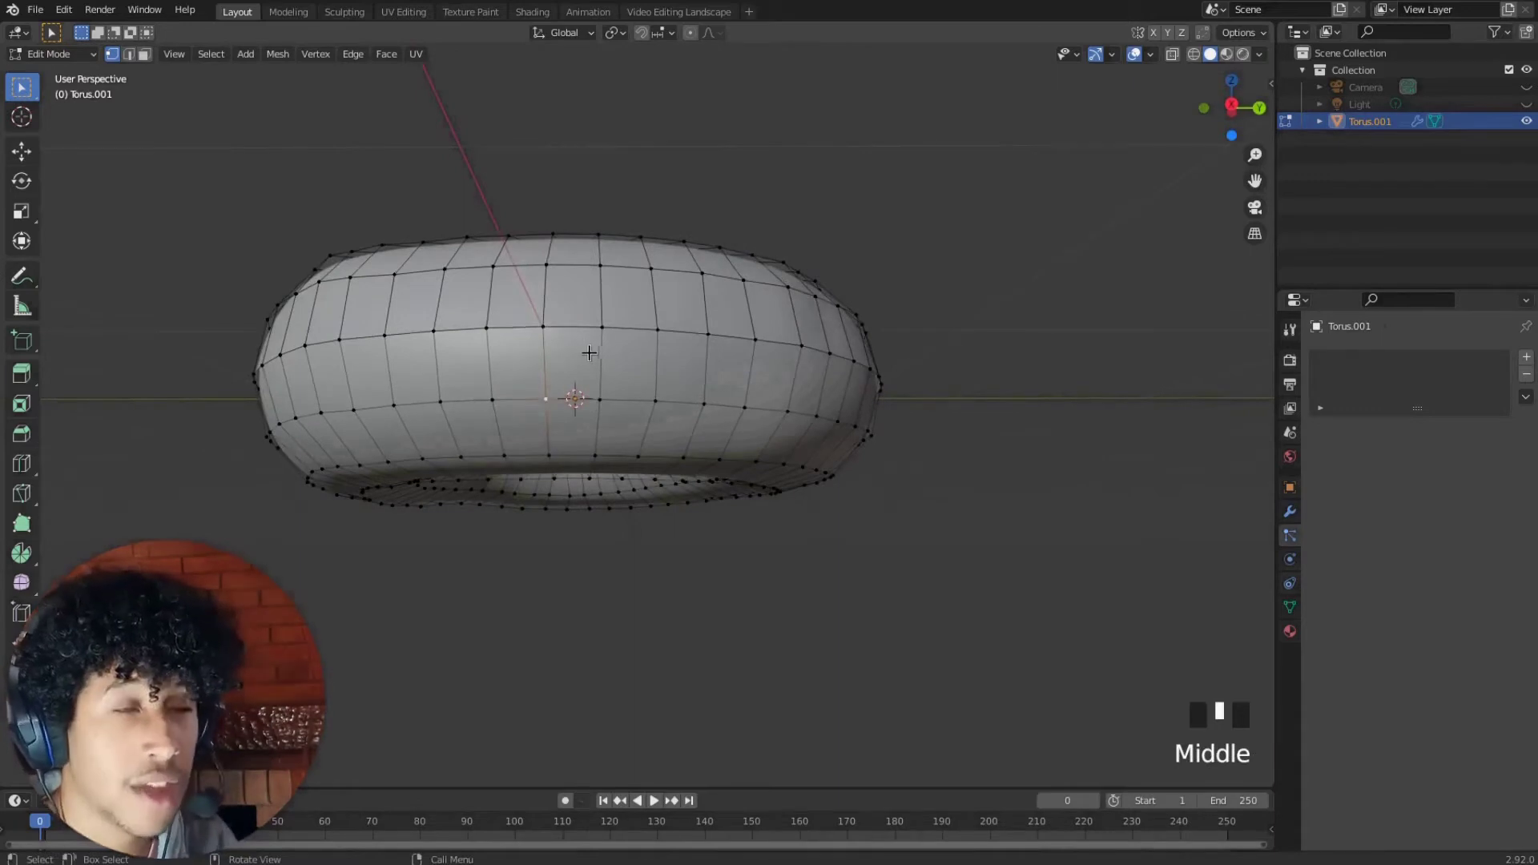
key("l")
key("l")
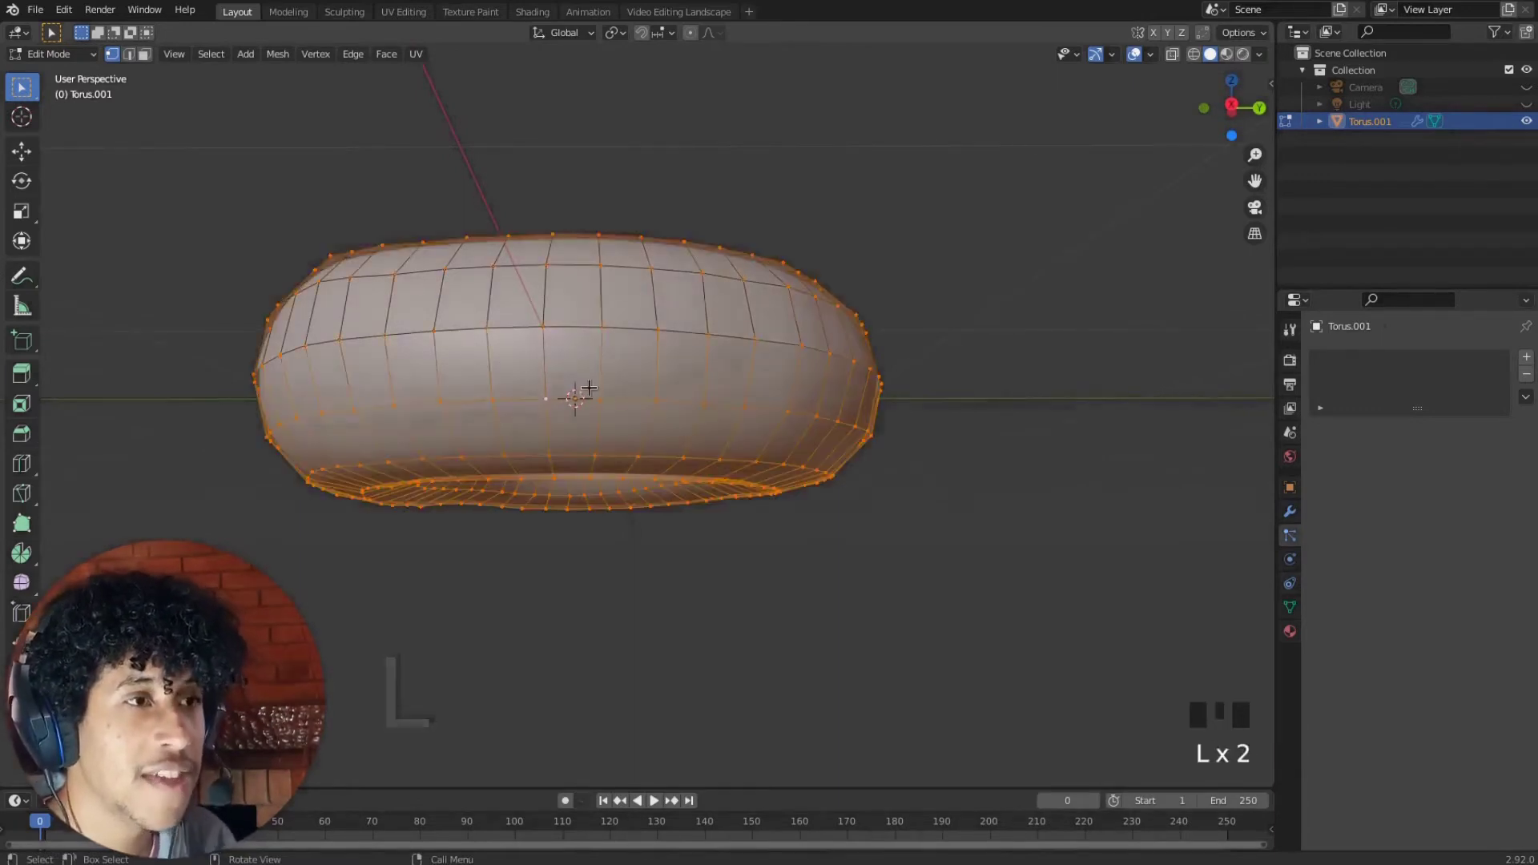
mouse_move(574, 388)
middle_mouse_down()
mouse_move(625, 441)
mouse_move(604, 386)
middle_mouse_up()
key("g")
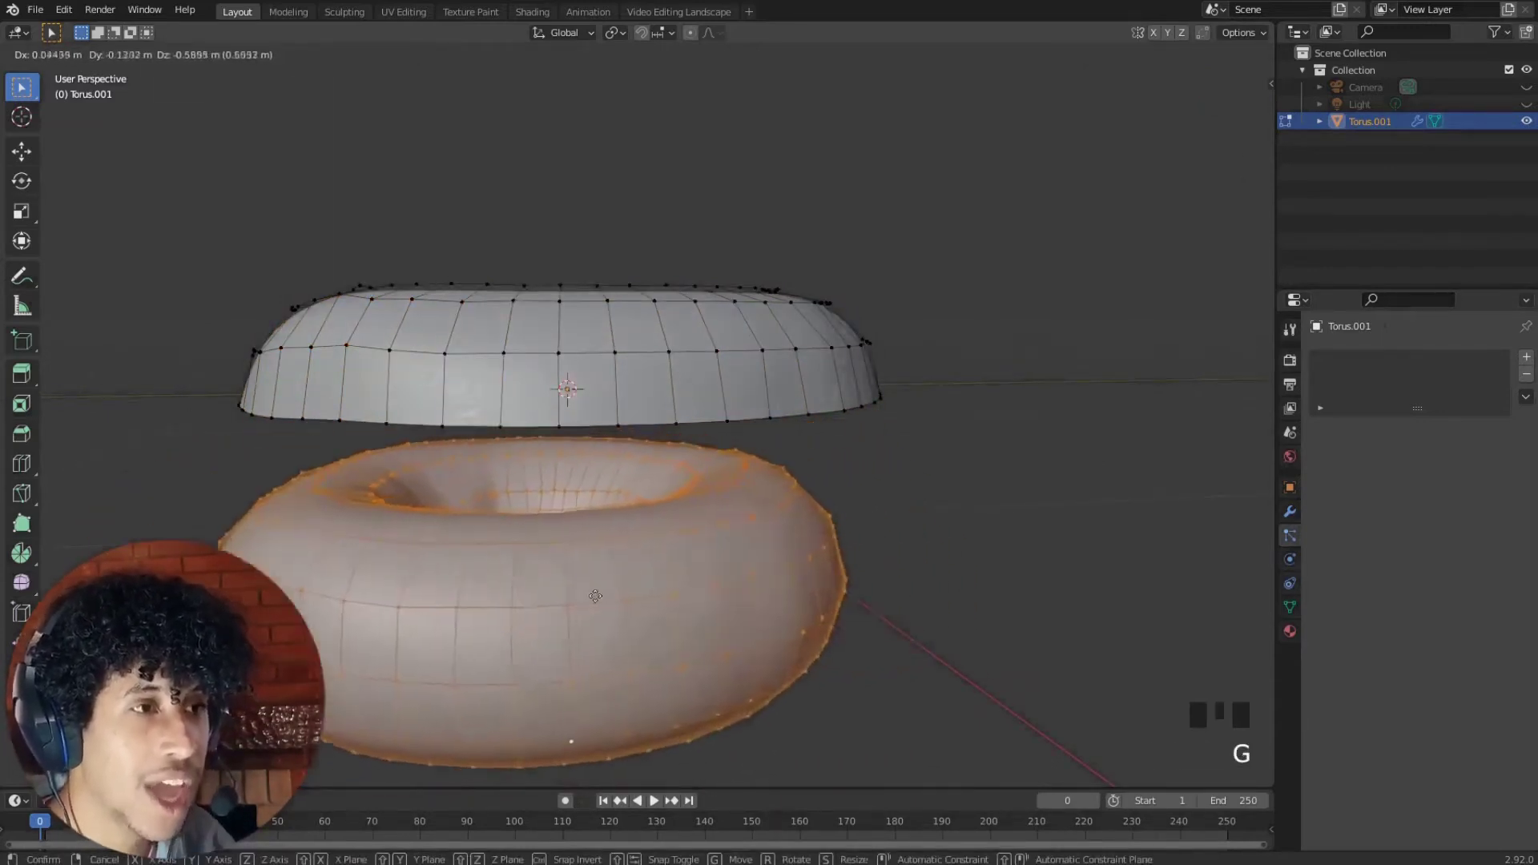
right_click(460, 295)
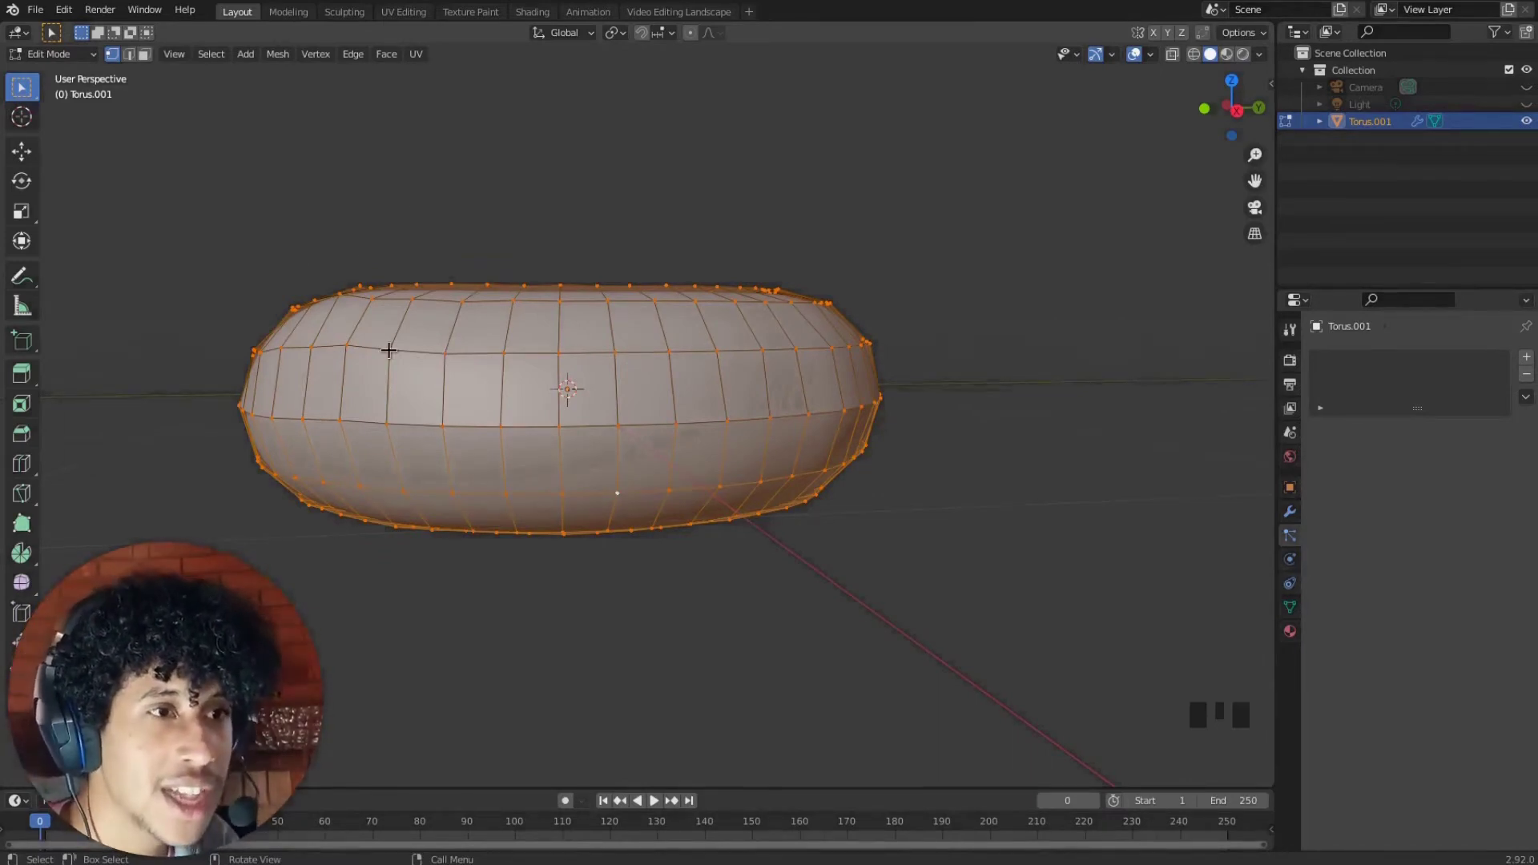
Select single vertices on the upper half and on the lower half of the torus in turn
left_click(445, 351)
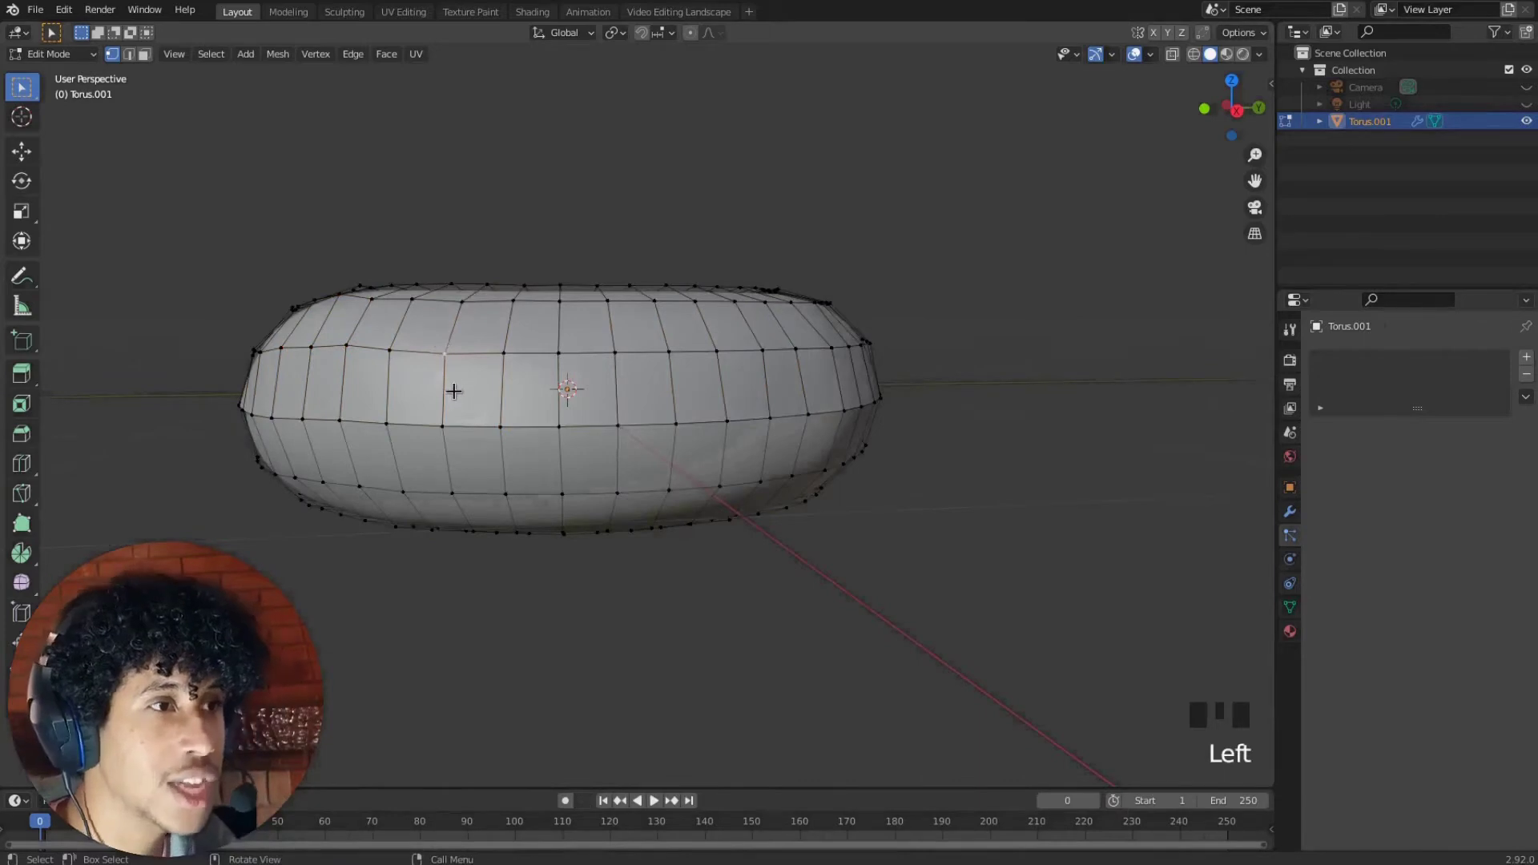
scroll(454, 391, "up", 1)
middle_click_drag(430, 415, 429, 392)
left_click(445, 339)
left_click(605, 438)
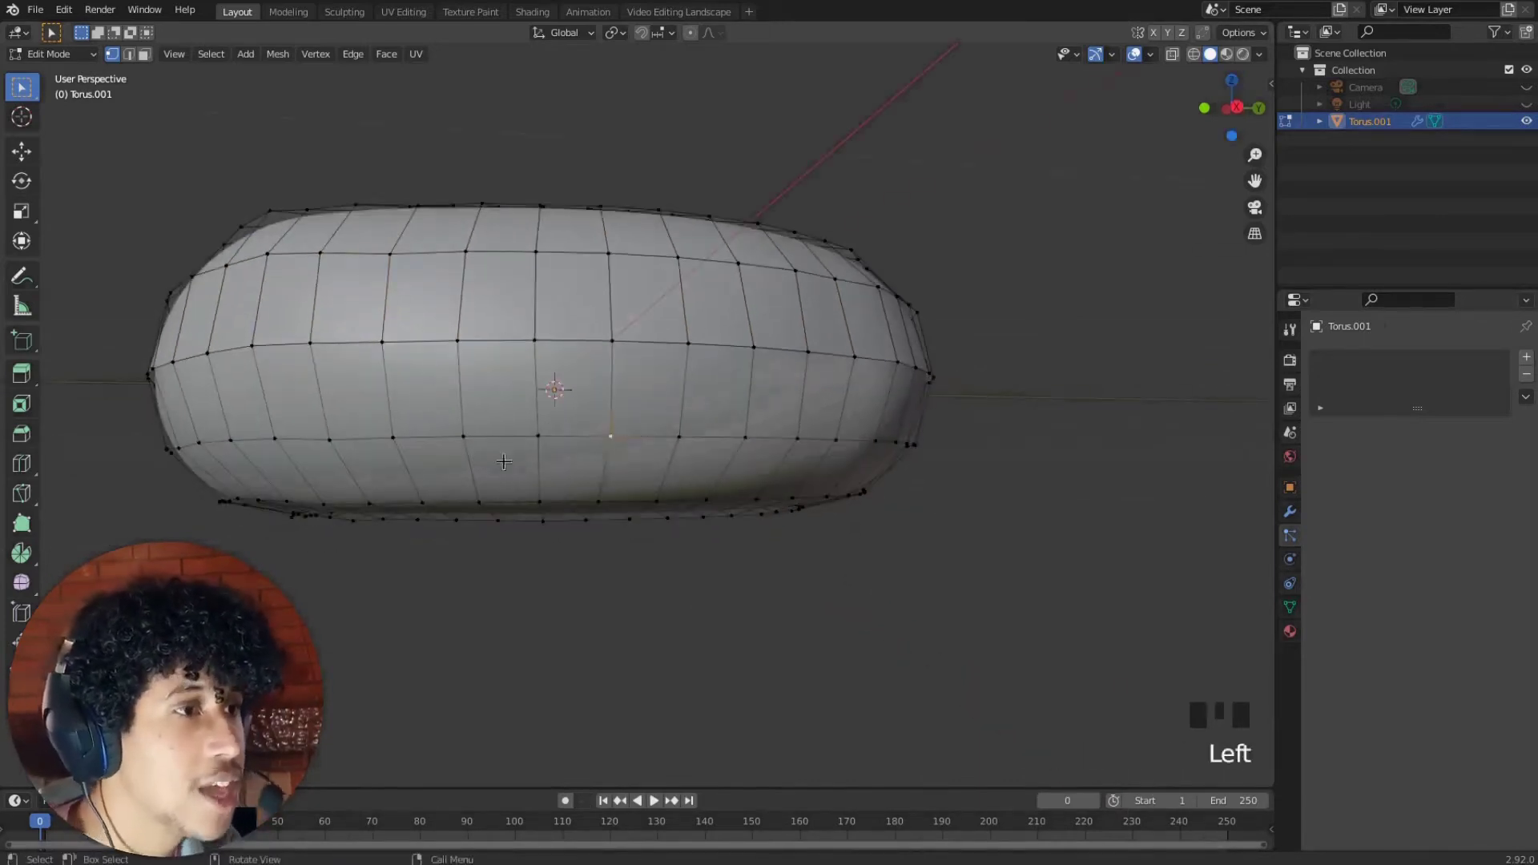
Select one vertex on the upper half's edge and one on the lower half of the torus, and merge them at center
middle_click_drag(359, 286, 406, 344)
scroll(414, 347, "up", 2)
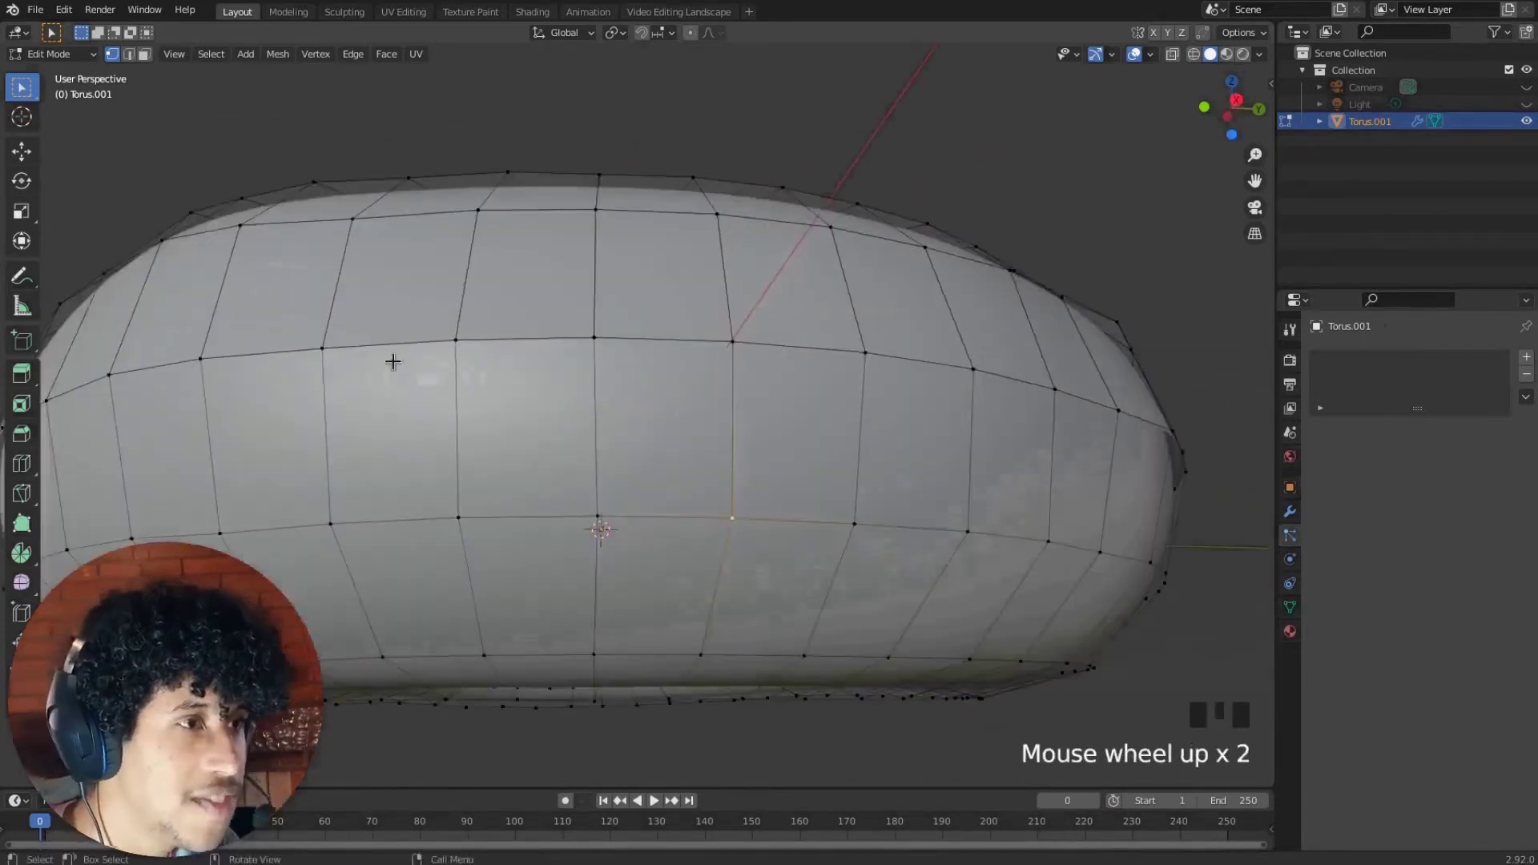
left_click(304, 357)
left_click(335, 345)
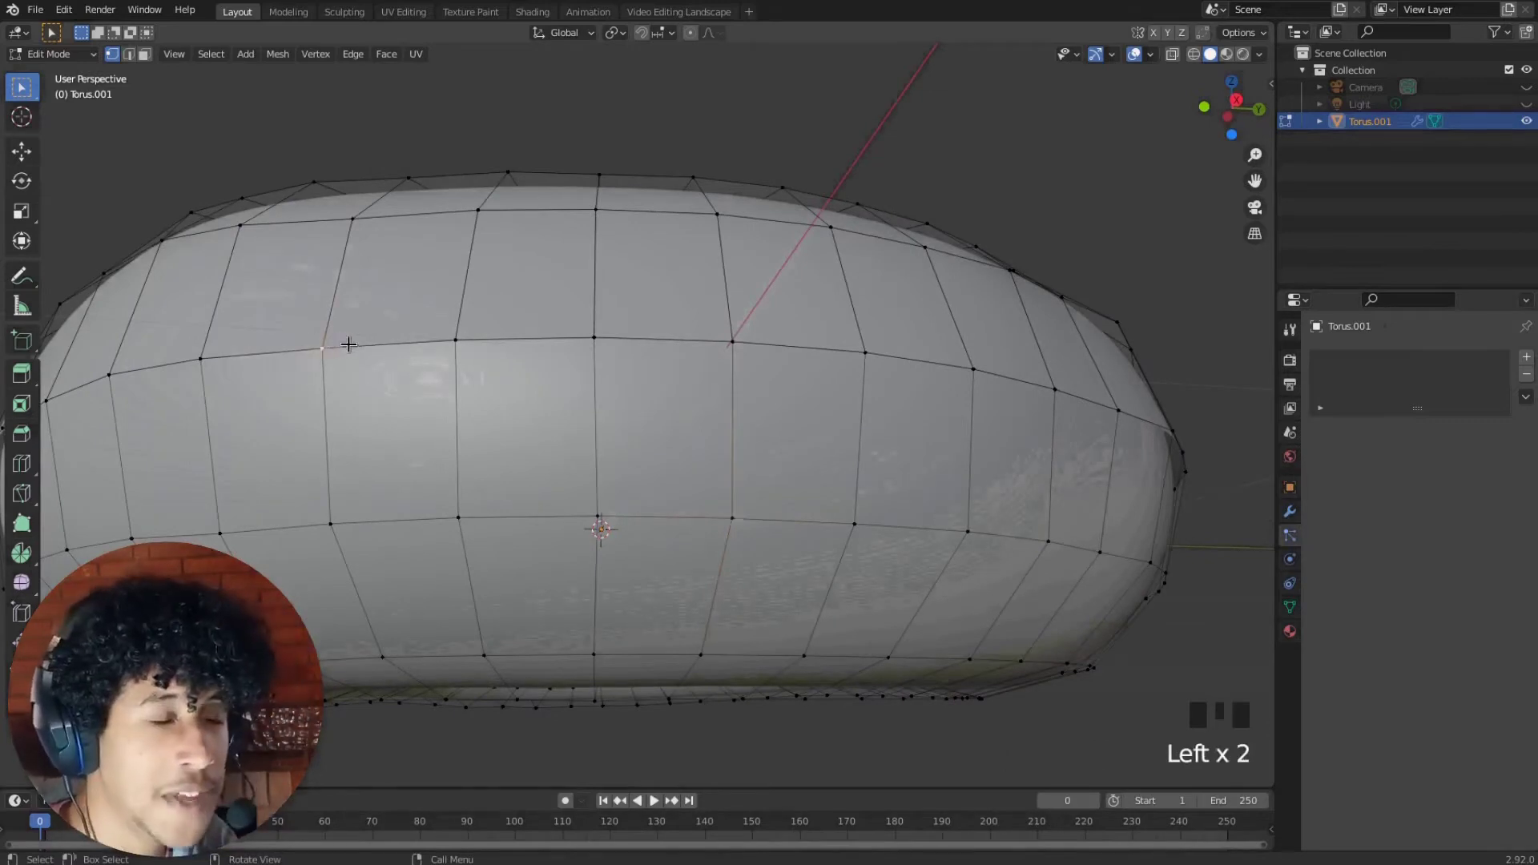
left_click(332, 525, "shift")
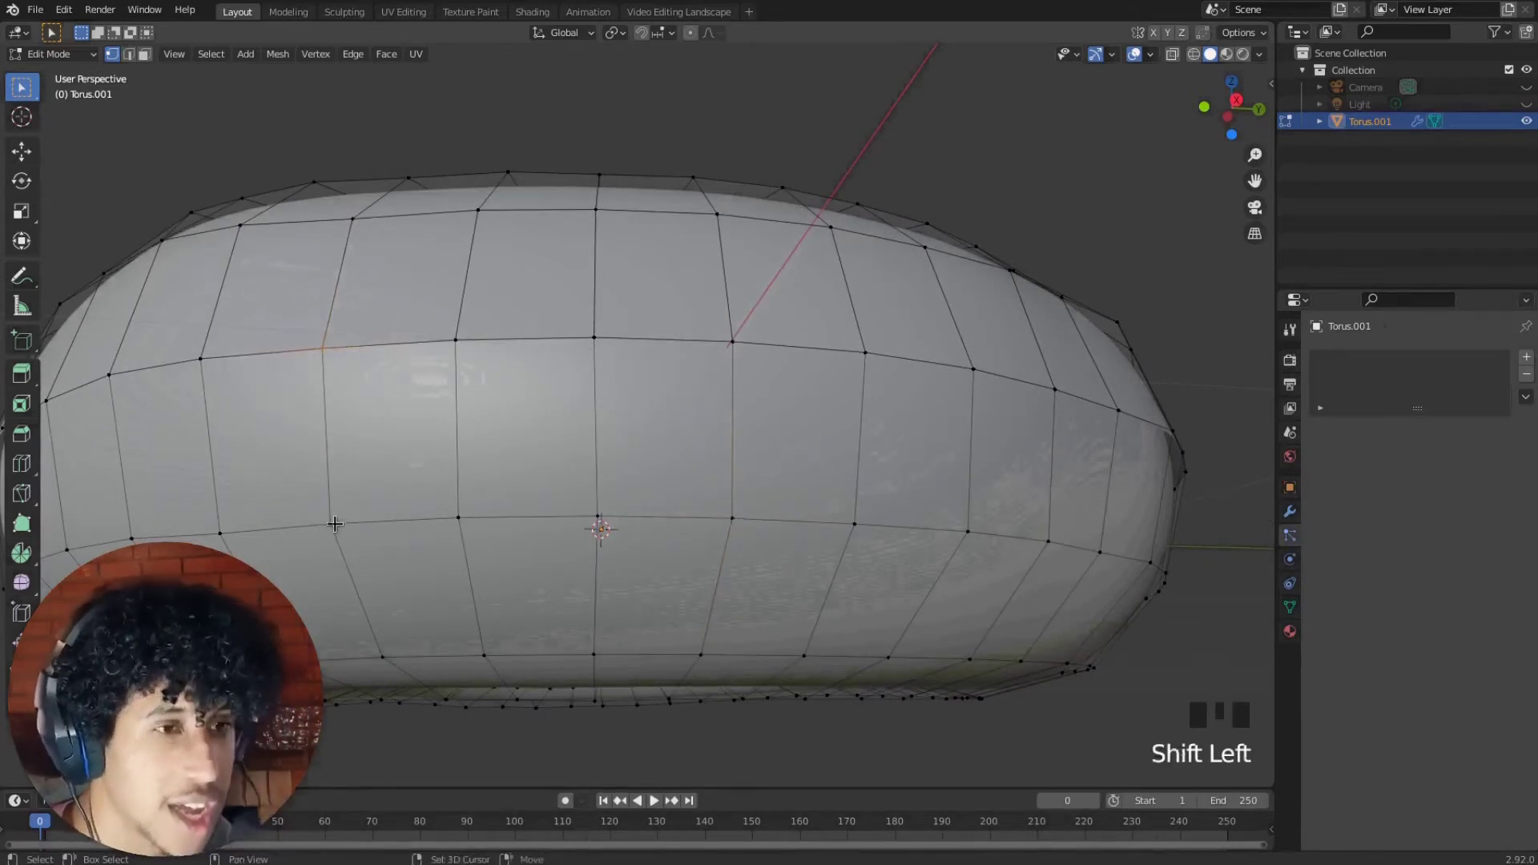
right_click(364, 450)
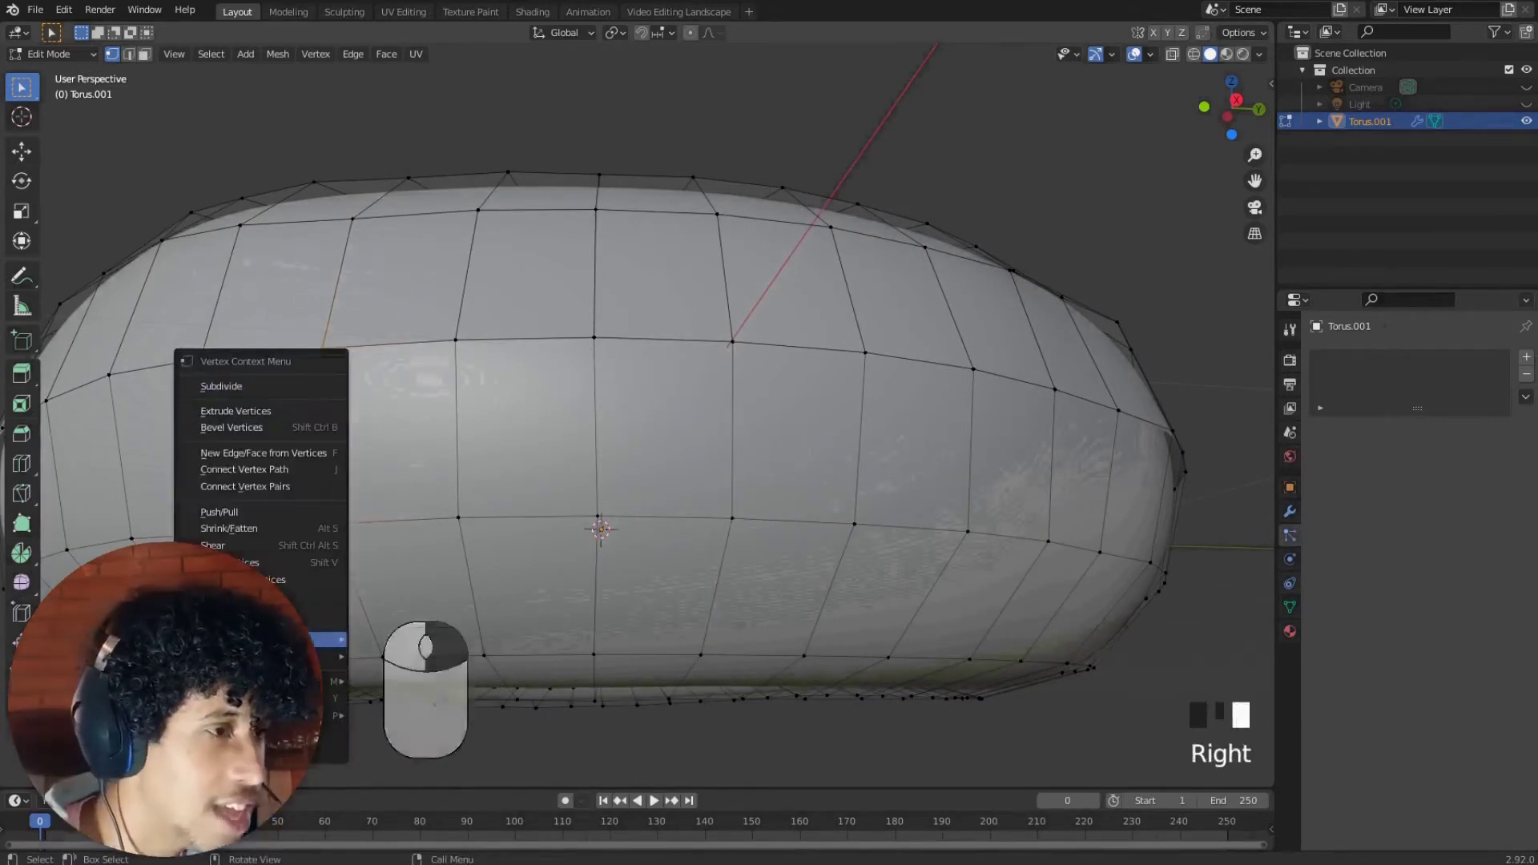
mouse_move(265, 691)
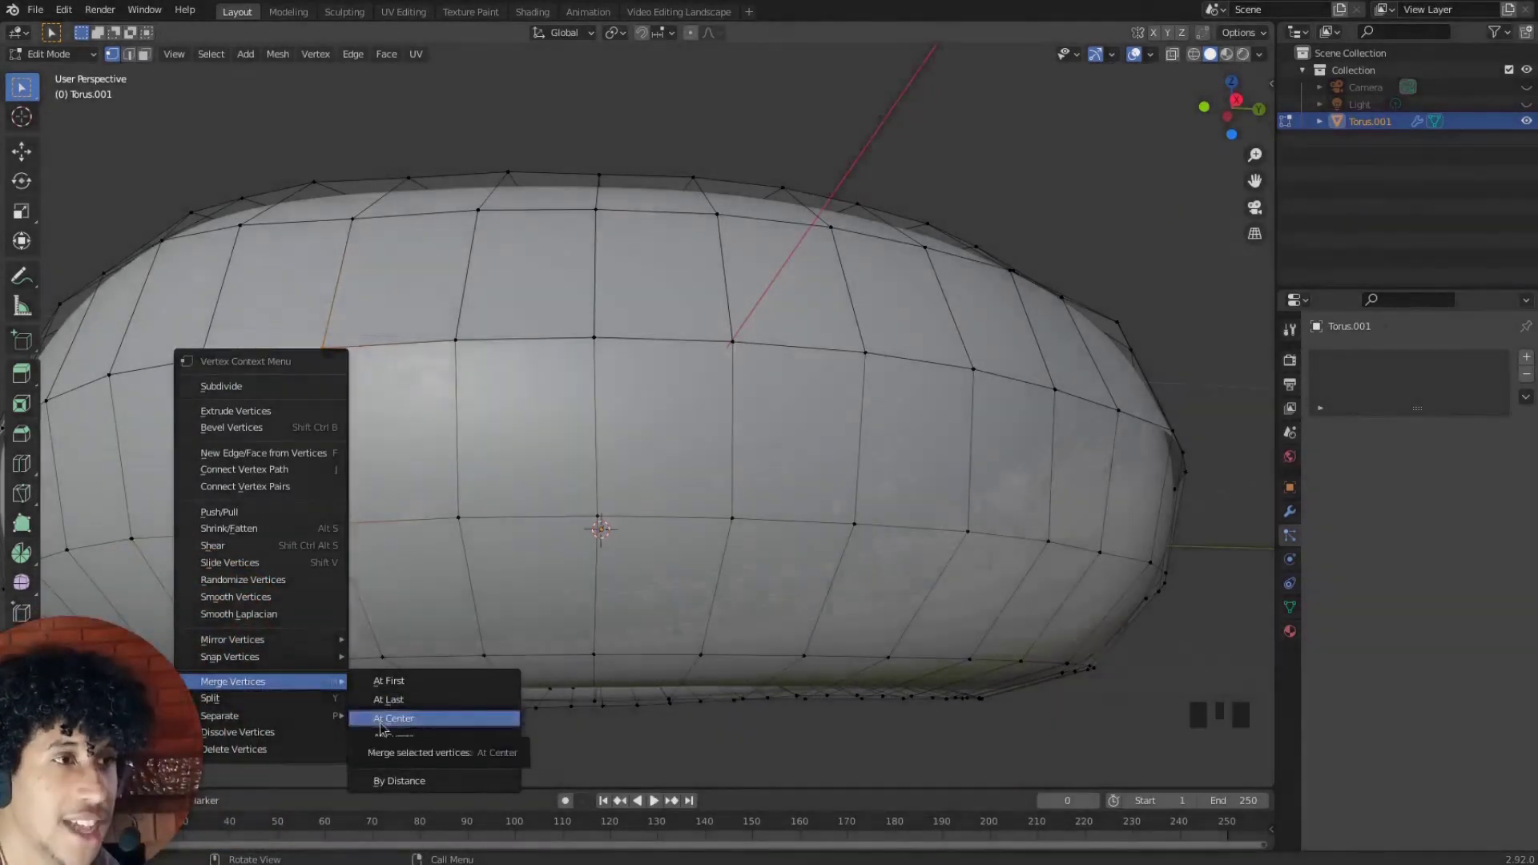
left_click(381, 720)
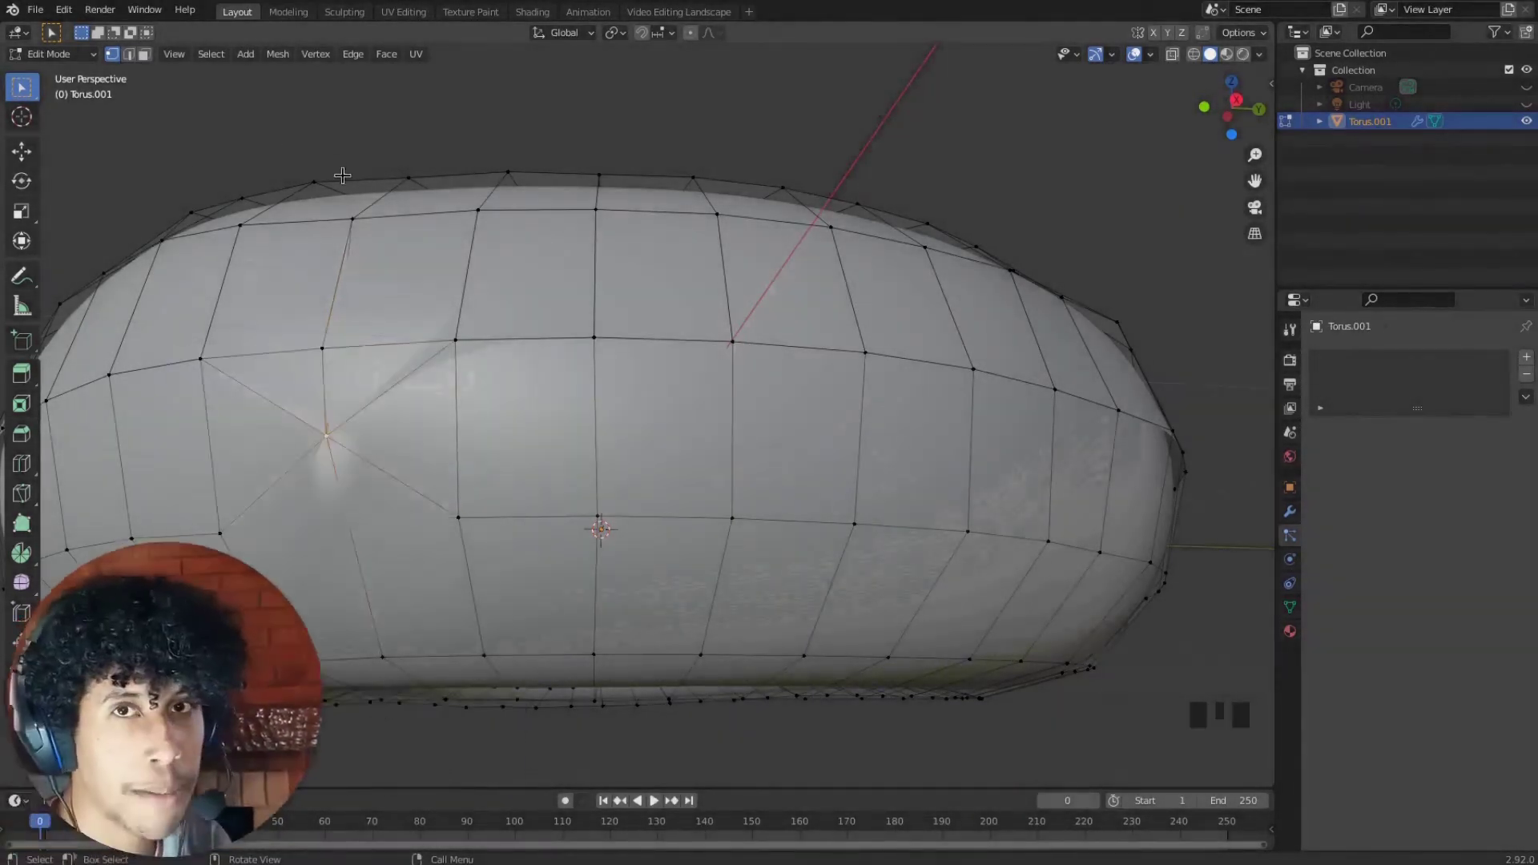
Select all geometry linked to the merged torus and try moving it upward
middle_click_drag(652, 271, 696, 193, "shift")
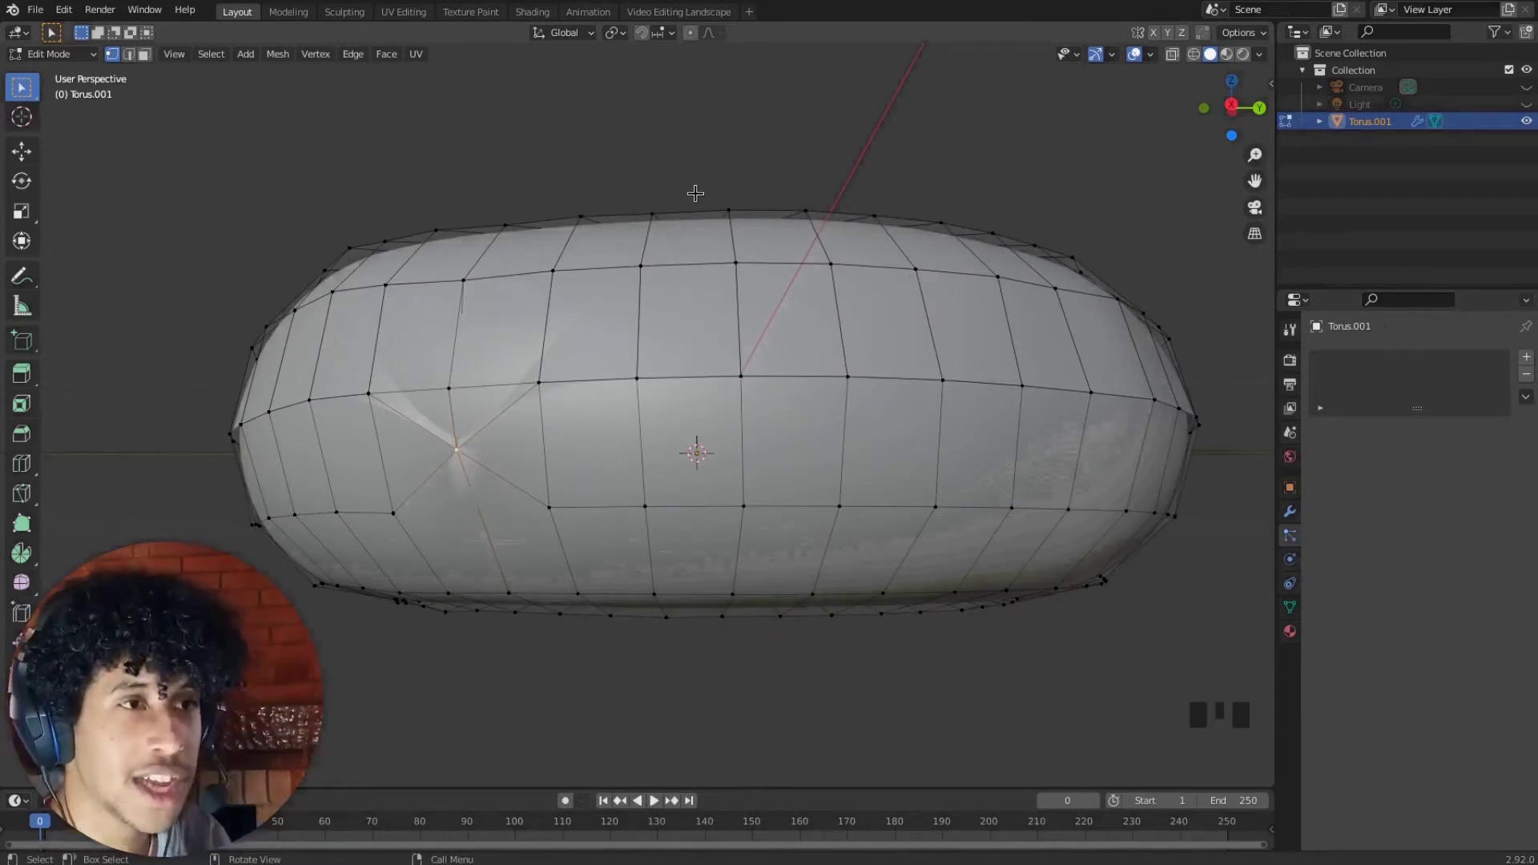
key("l")
key("l")
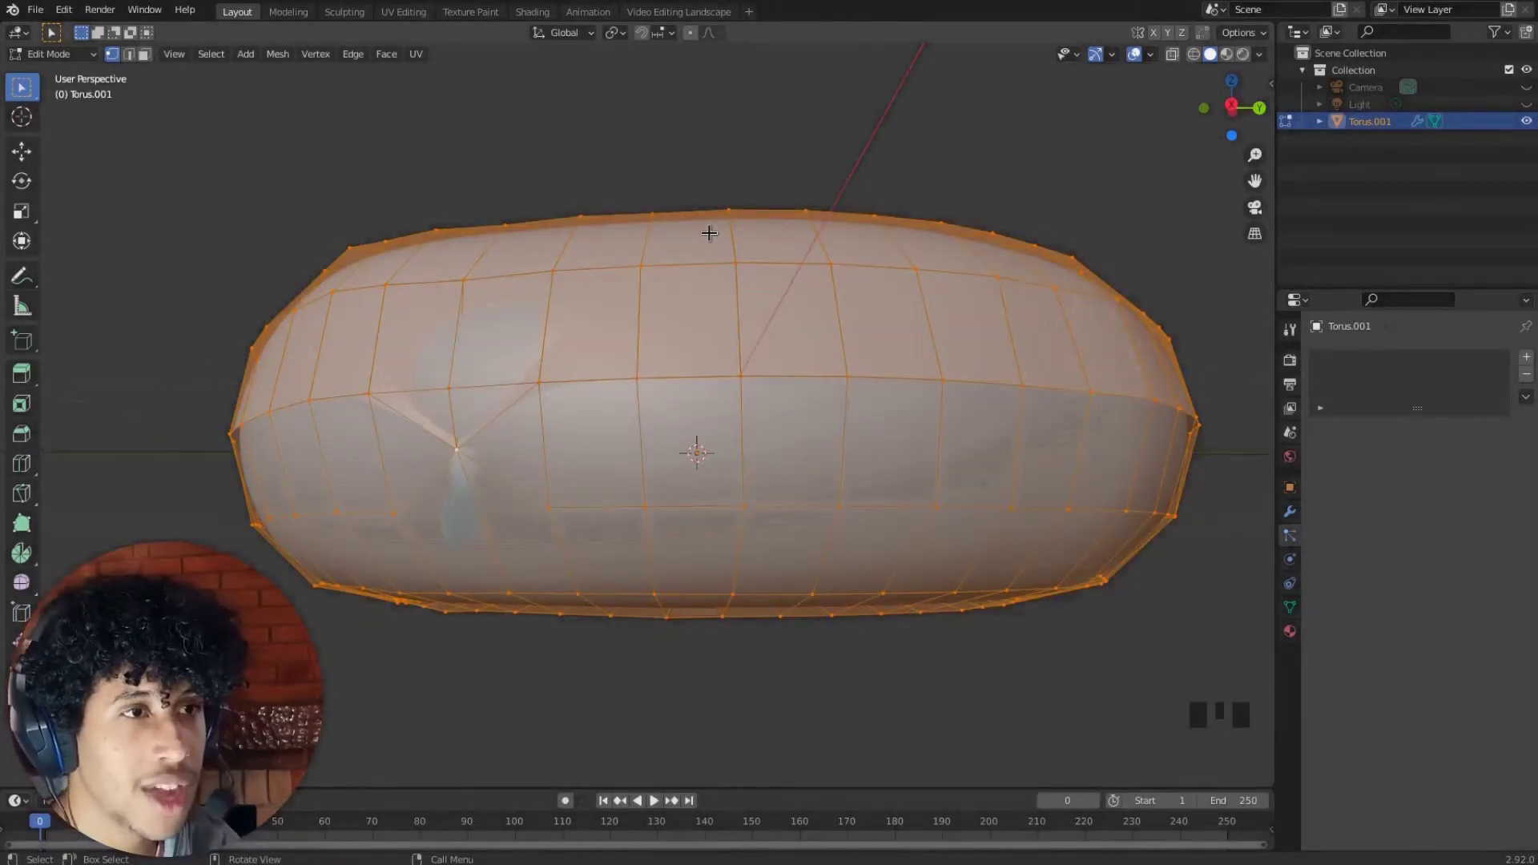
key("g")
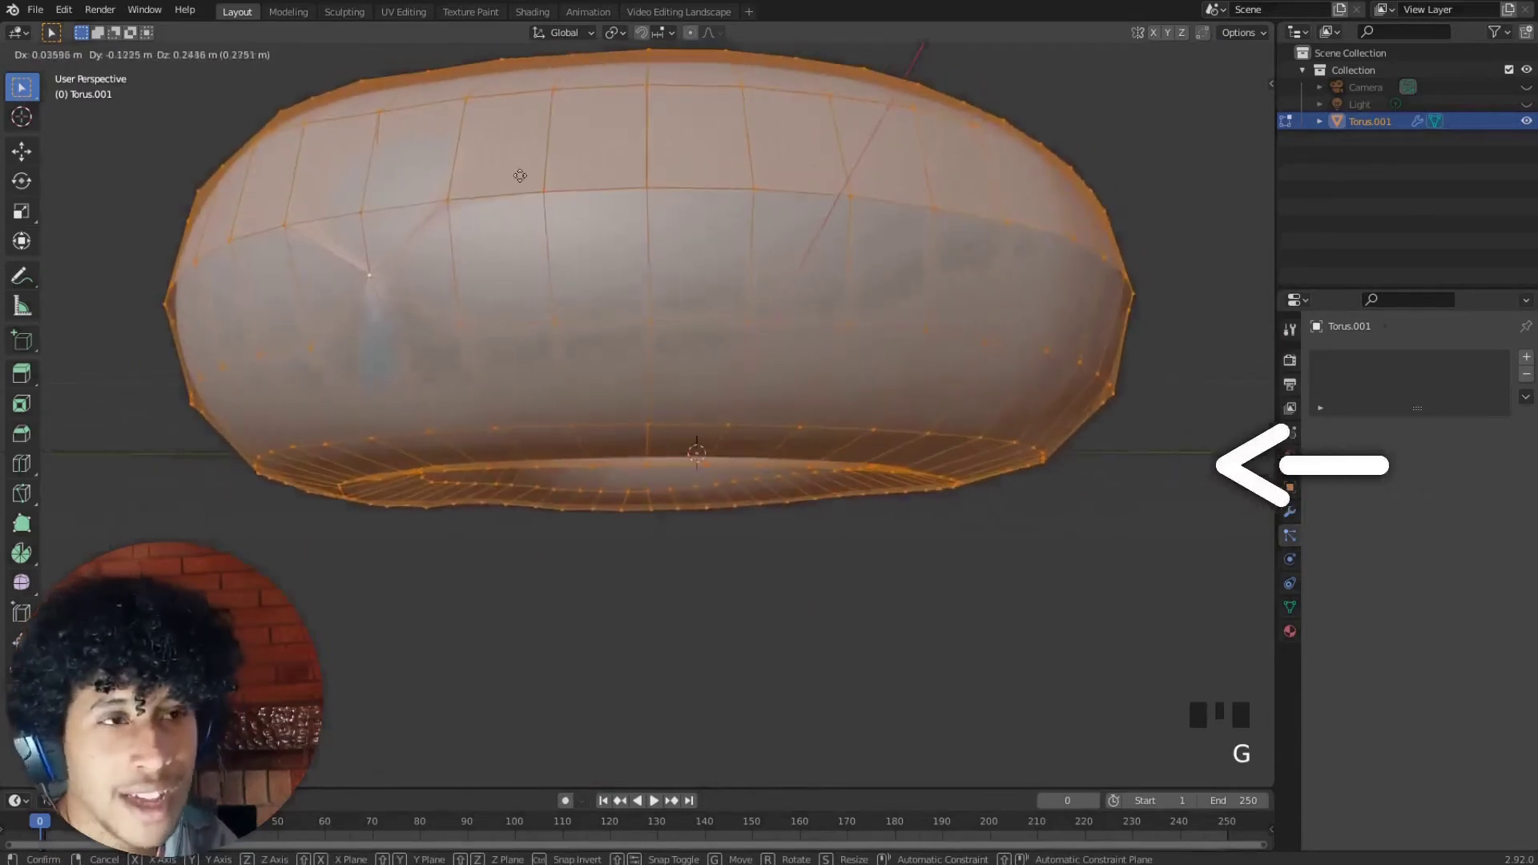
right_click(520, 175)
middle_click_drag(622, 131, 751, 210)
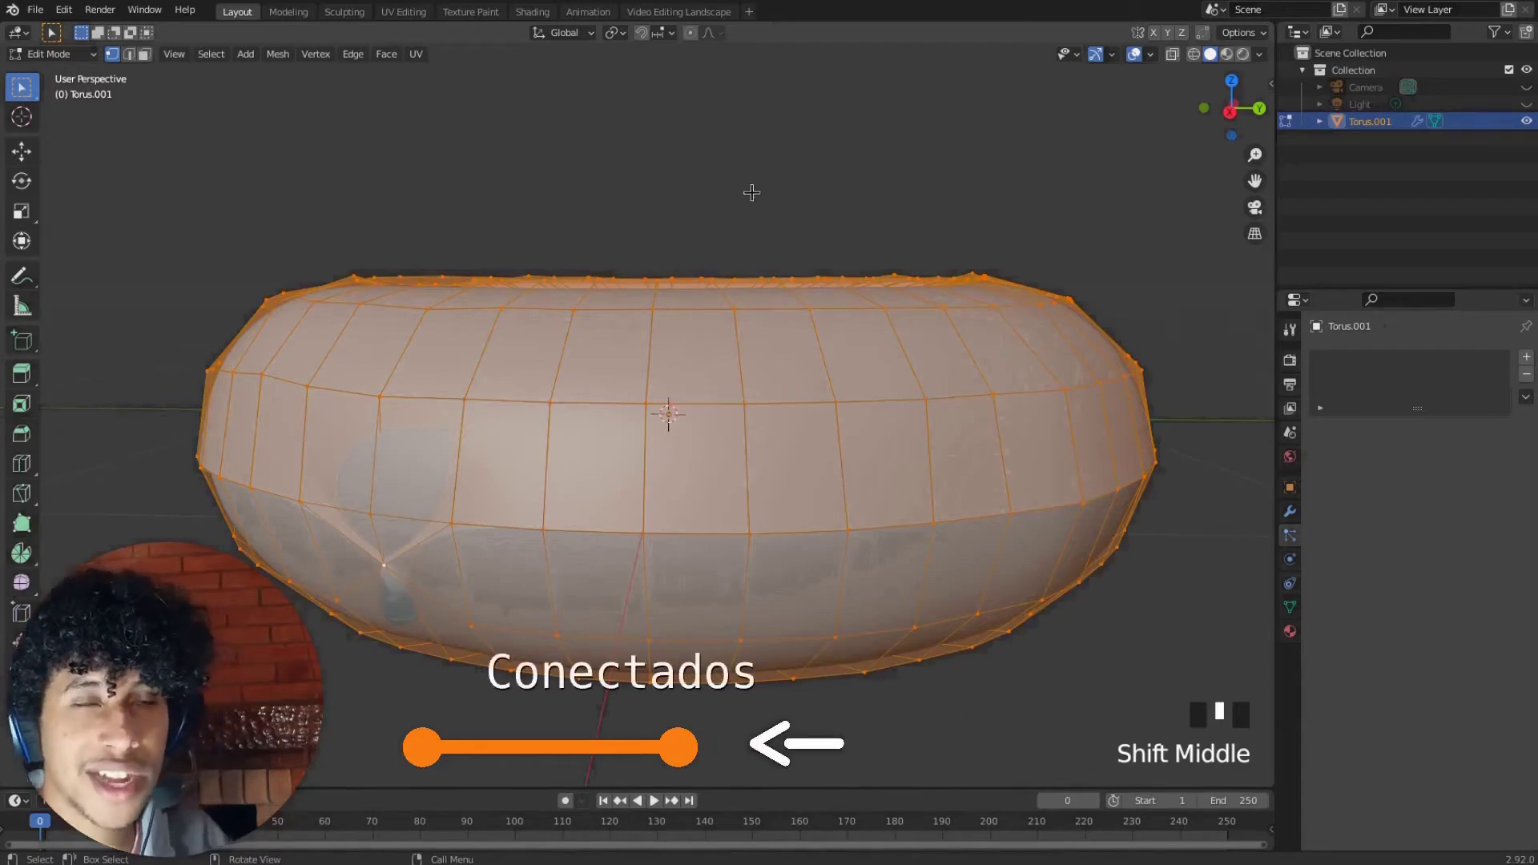
Undo the linked selection and the merge of the upper and lower vertices
left_click(765, 185)
key("ctrl+z")
key("ctrl+z")
key("ctrl+z")
key("ctrl+z")
key("ctrl+z")
key("ctrl+z")
key("ctrl+z")
key("ctrl+z")
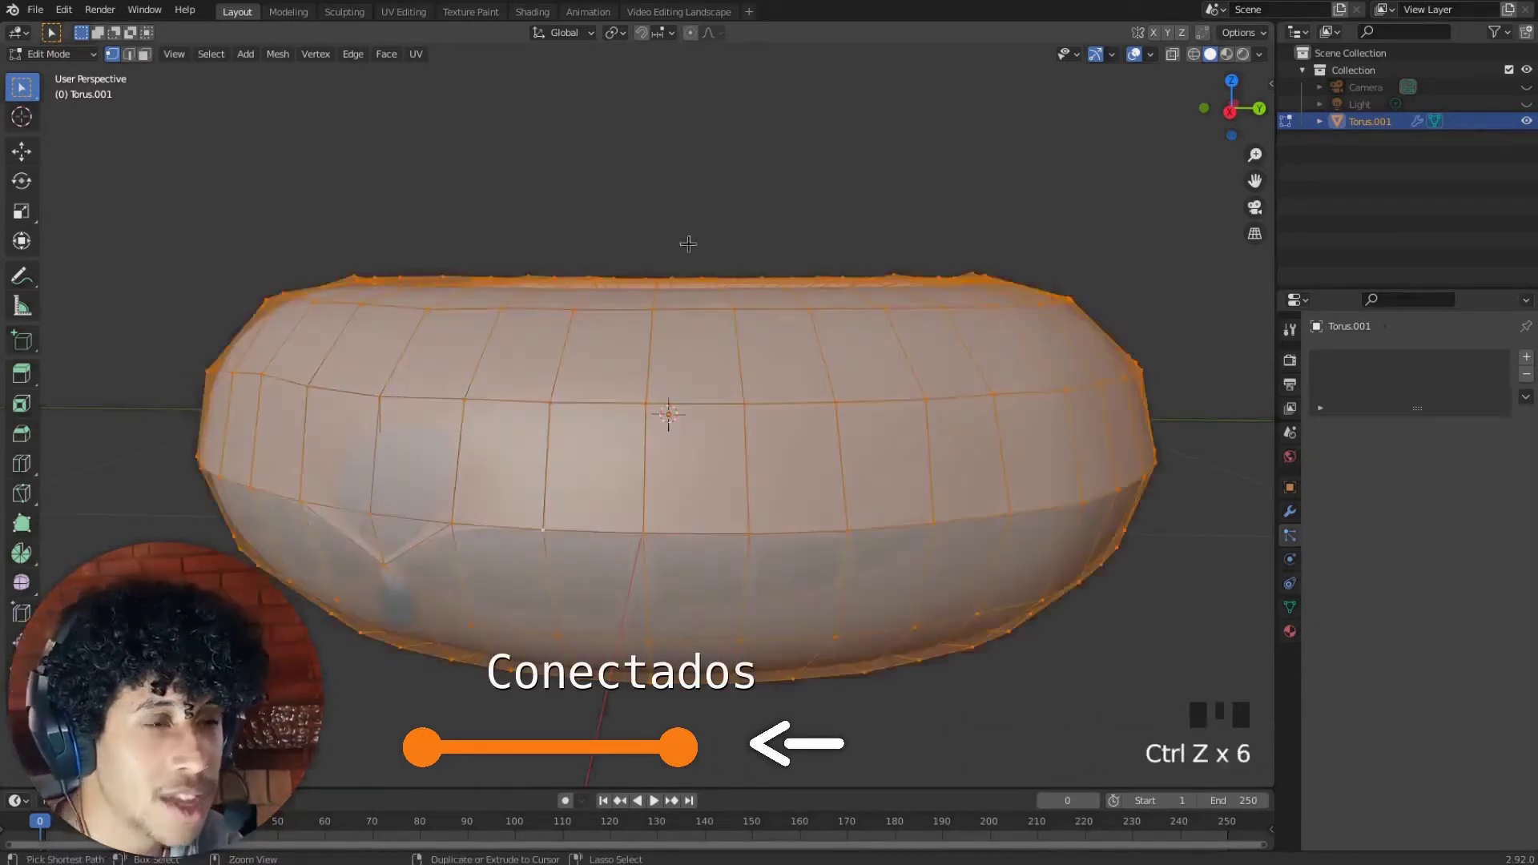
key("ctrl+z")
key("ctrl+z")
key("ctrl+z")
Select all geometry linked to the duplicated upper half and try moving it up away from the torus
middle_click_drag(304, 582, 605, 366)
left_click(338, 450)
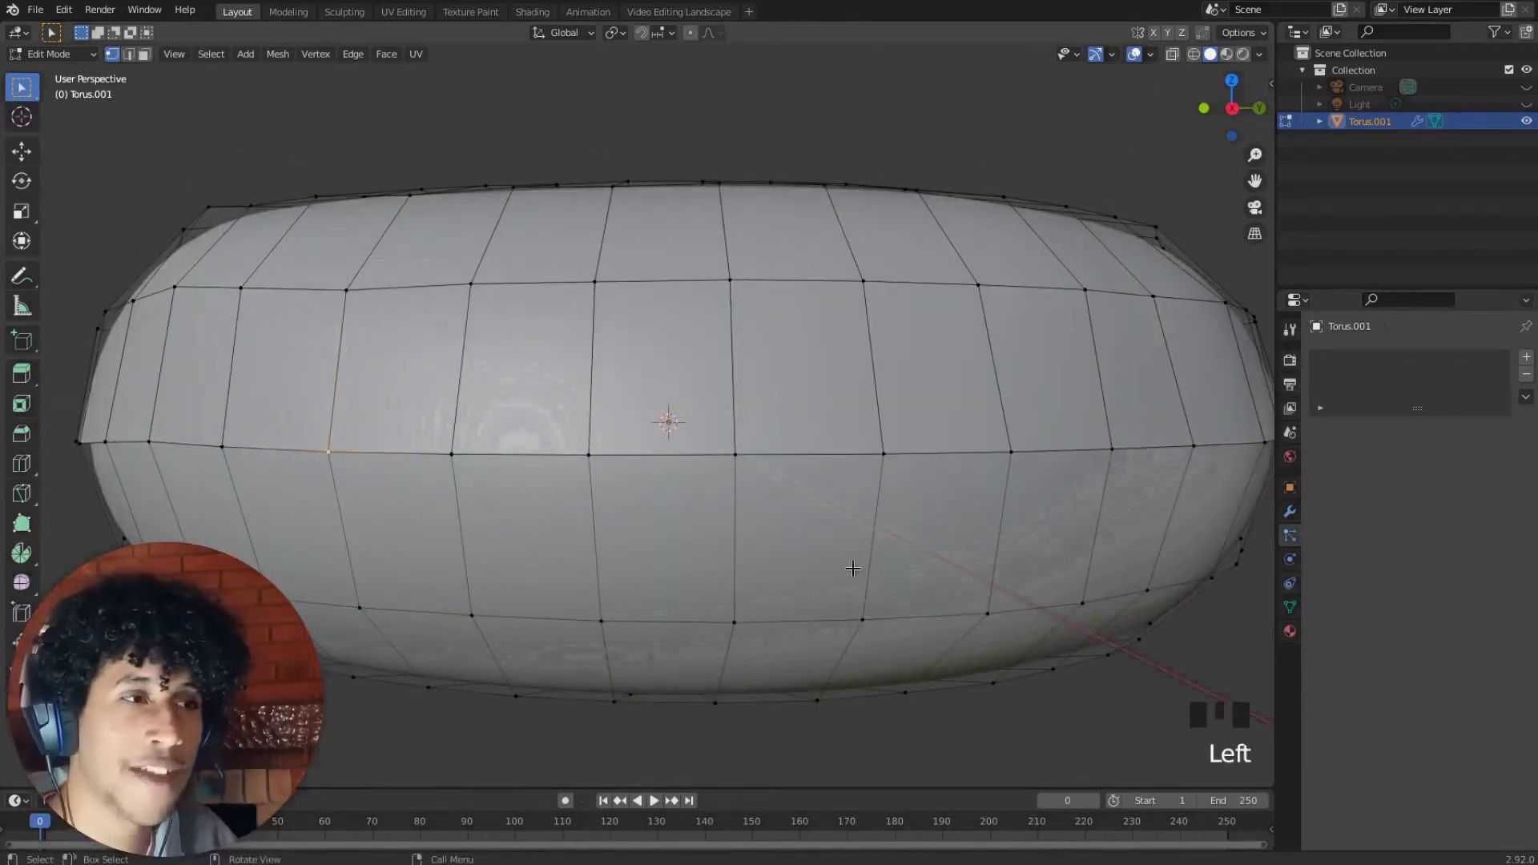
scroll(853, 569, "down", 3)
middle_click_drag(665, 369, 645, 360, "shift")
key("l")
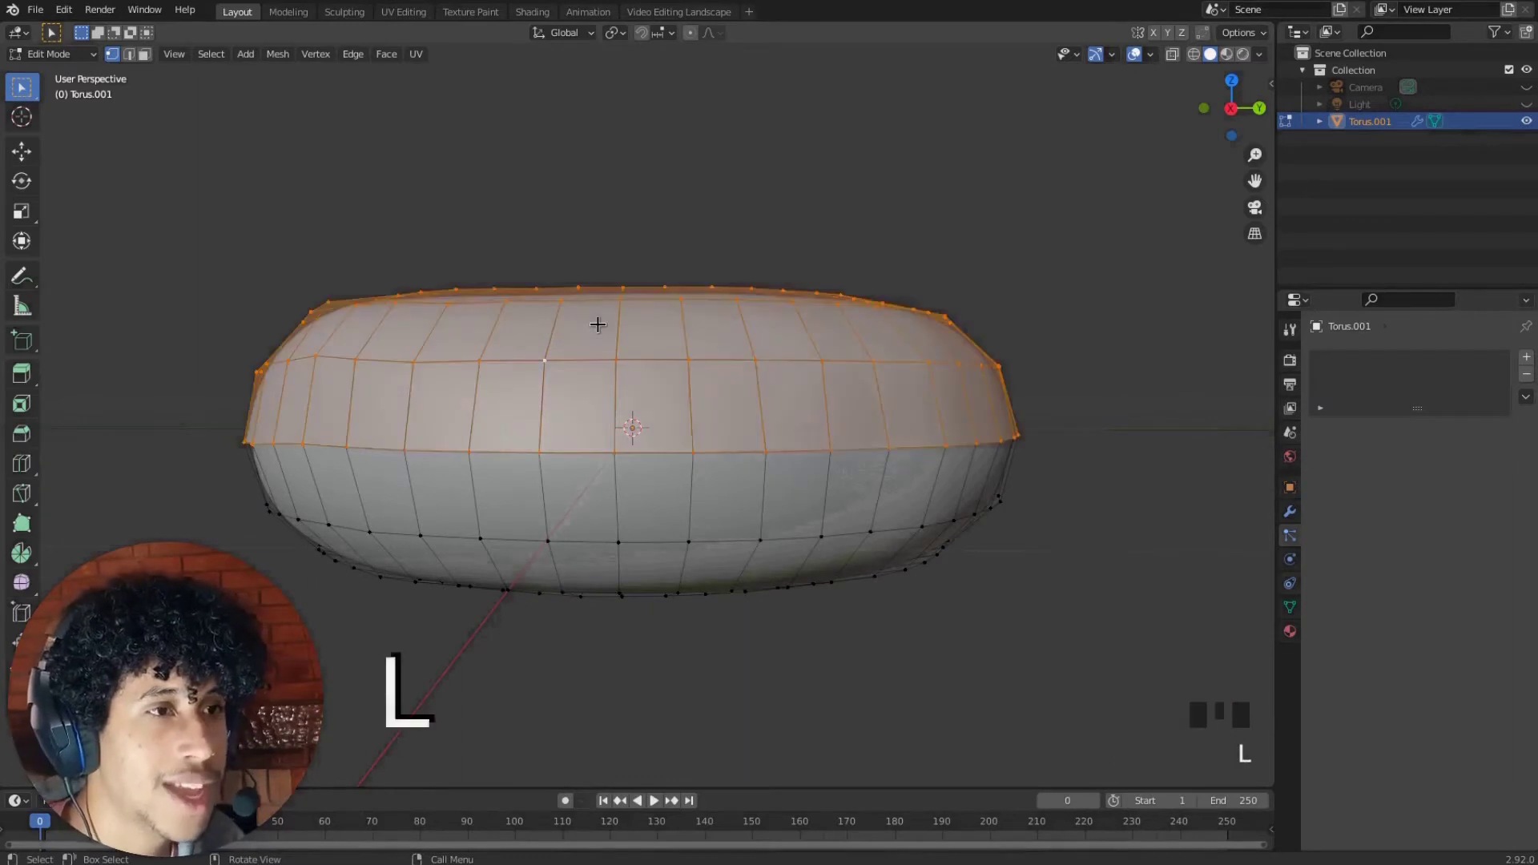
key("g")
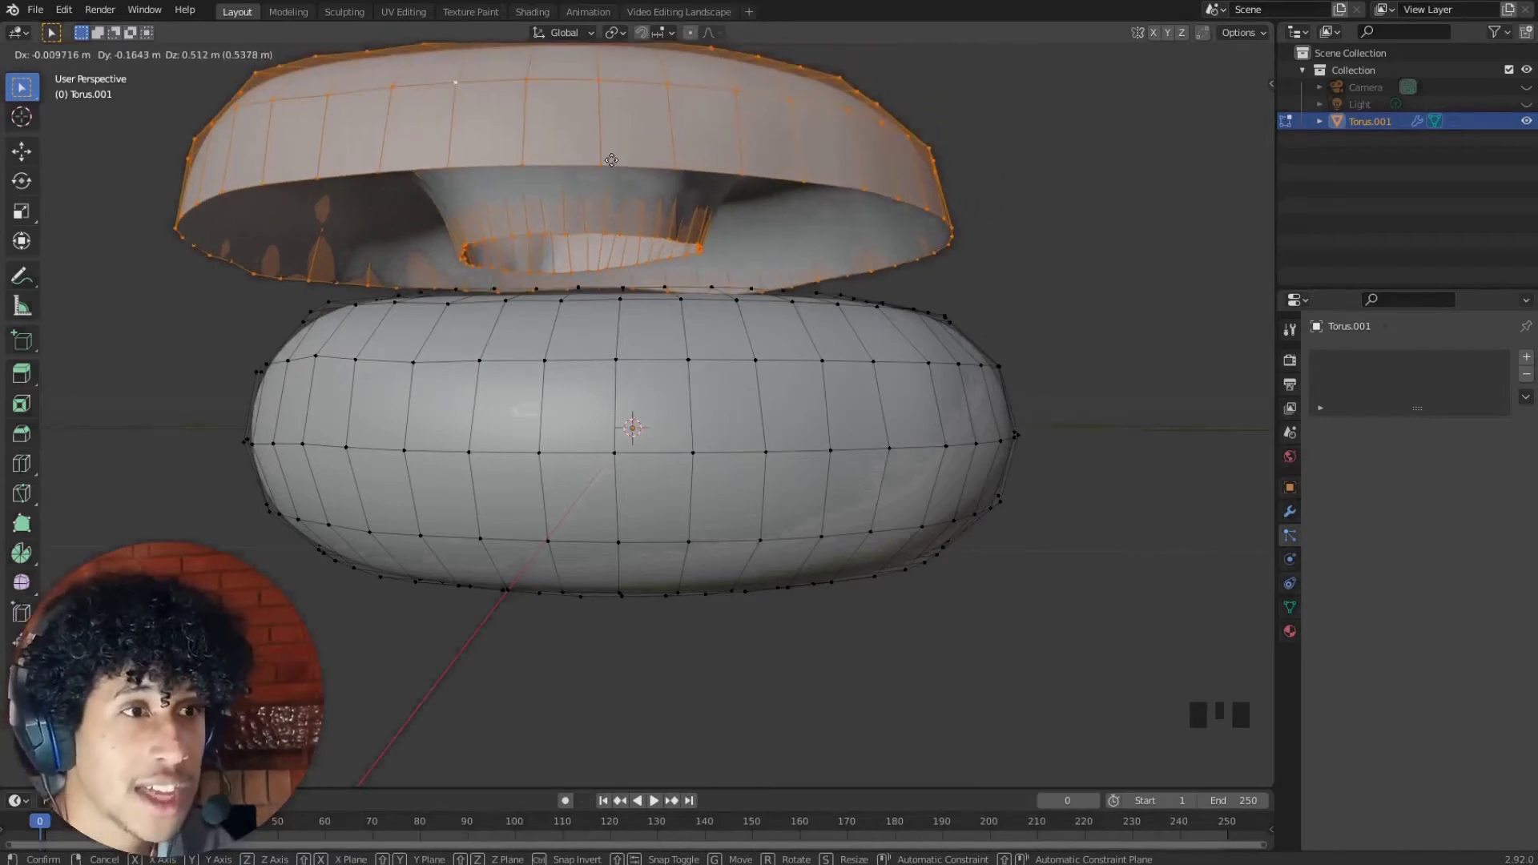
right_click(611, 160)
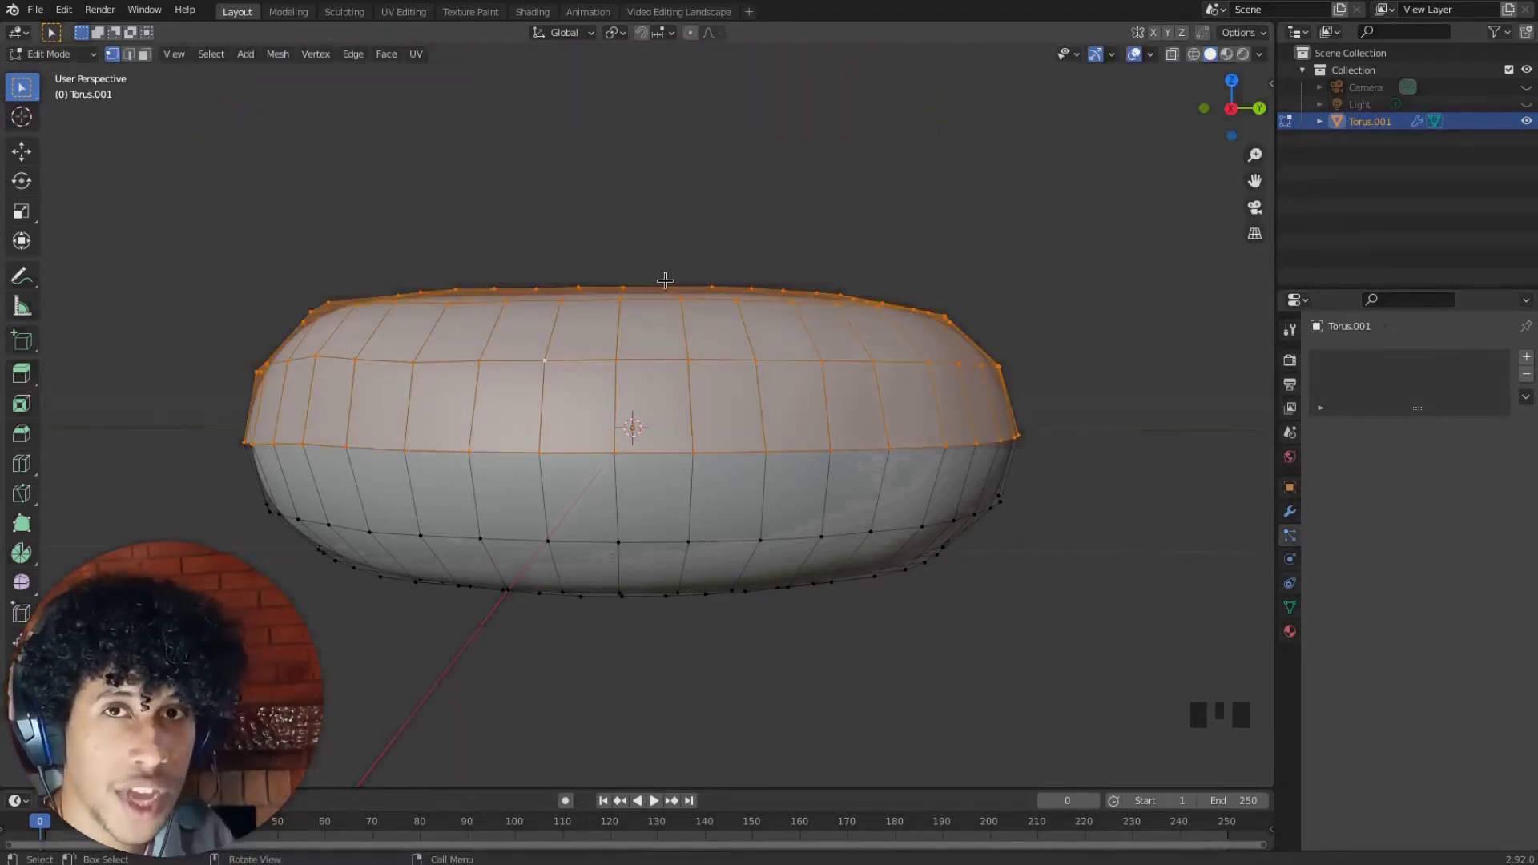
Separate the selected upper half into its own object by selection and return to Object Mode
right_click(529, 328)
mouse_move(496, 381)
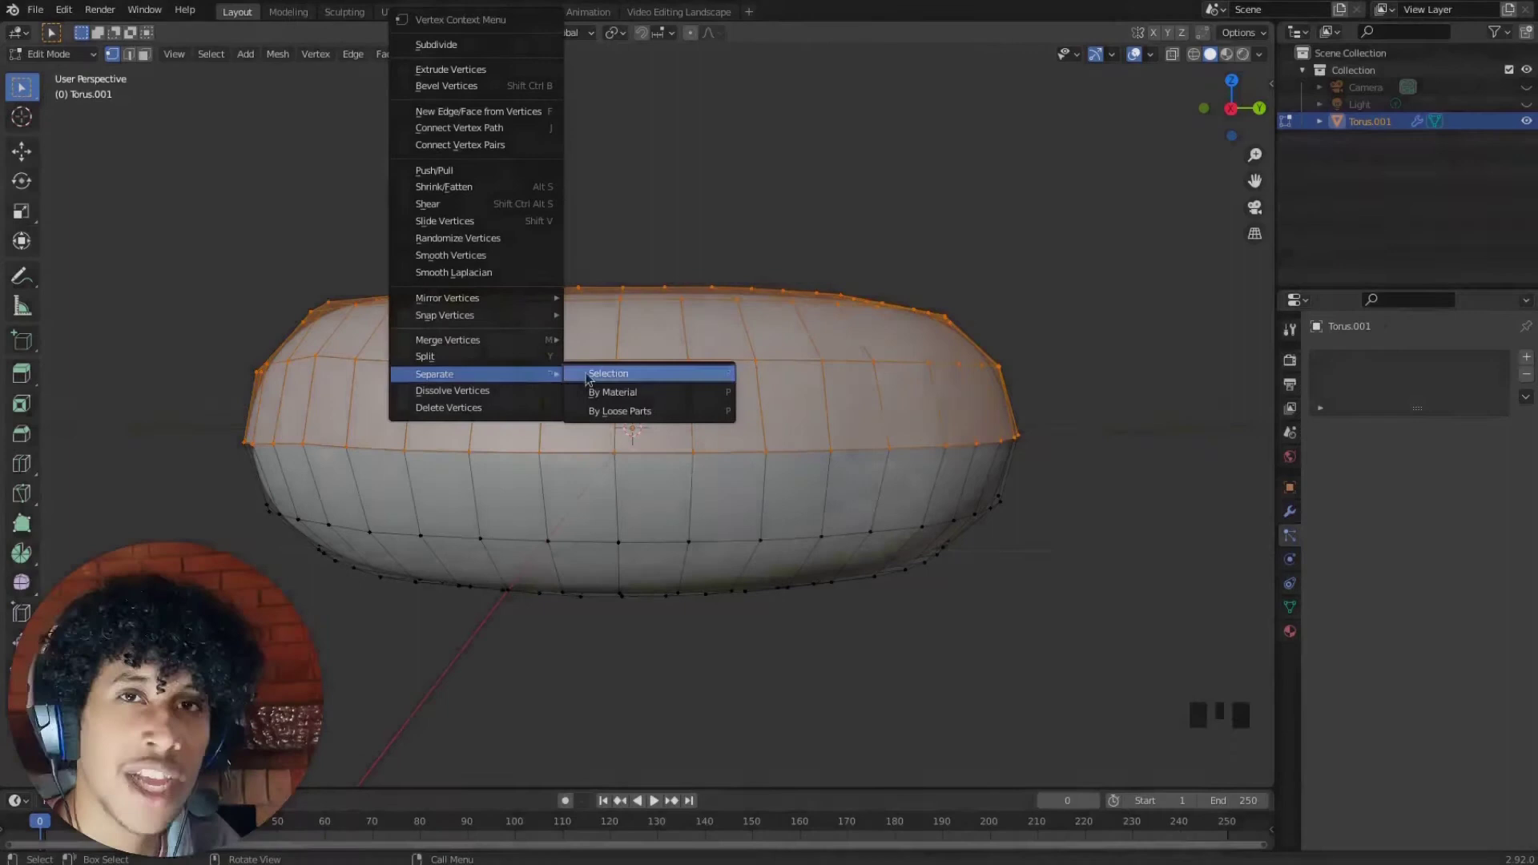
left_click(586, 374)
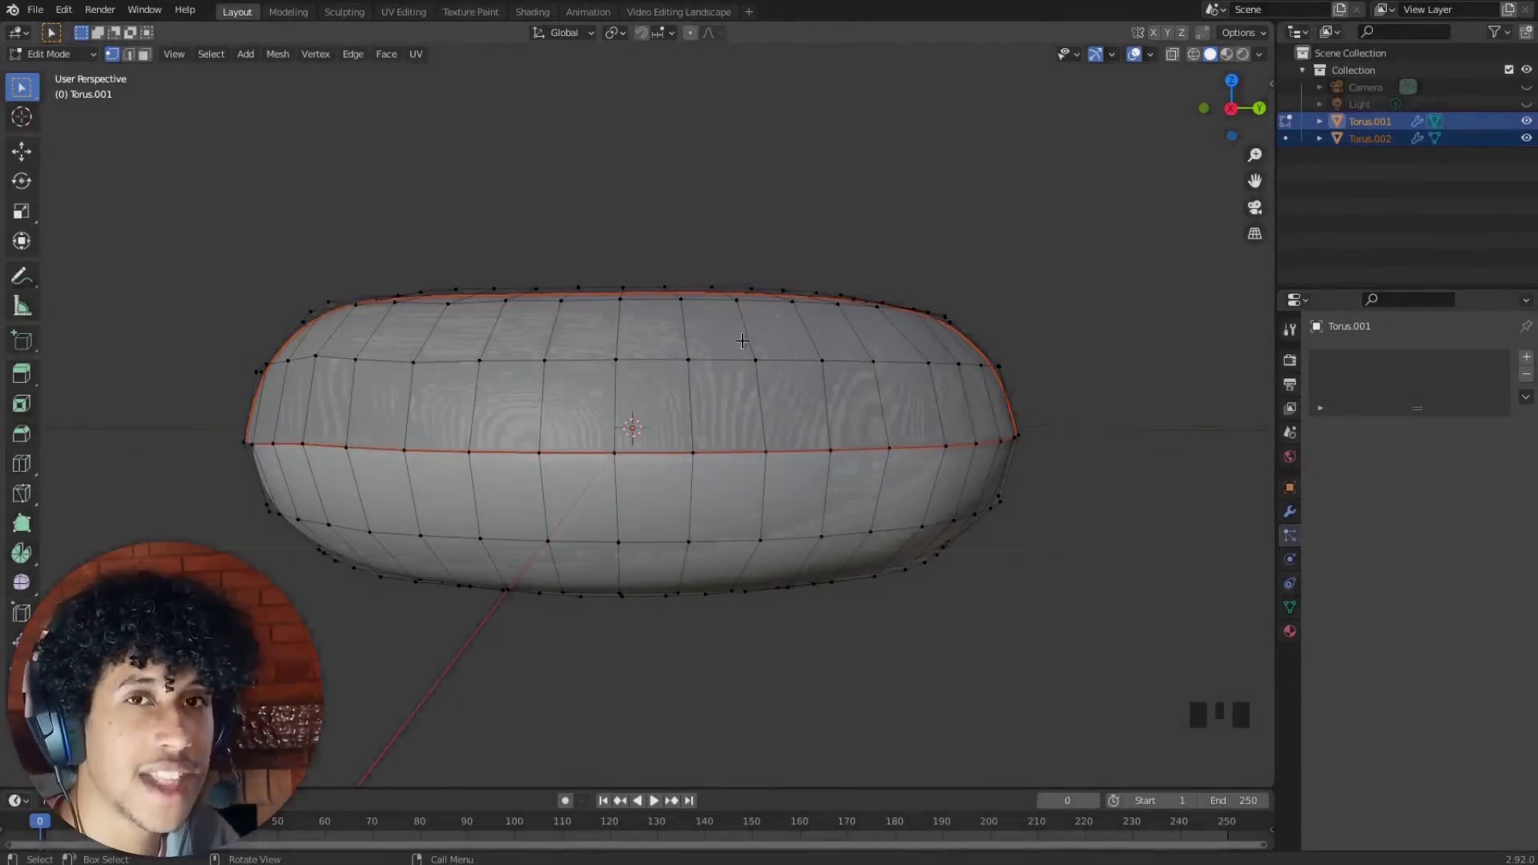
key("Tab")
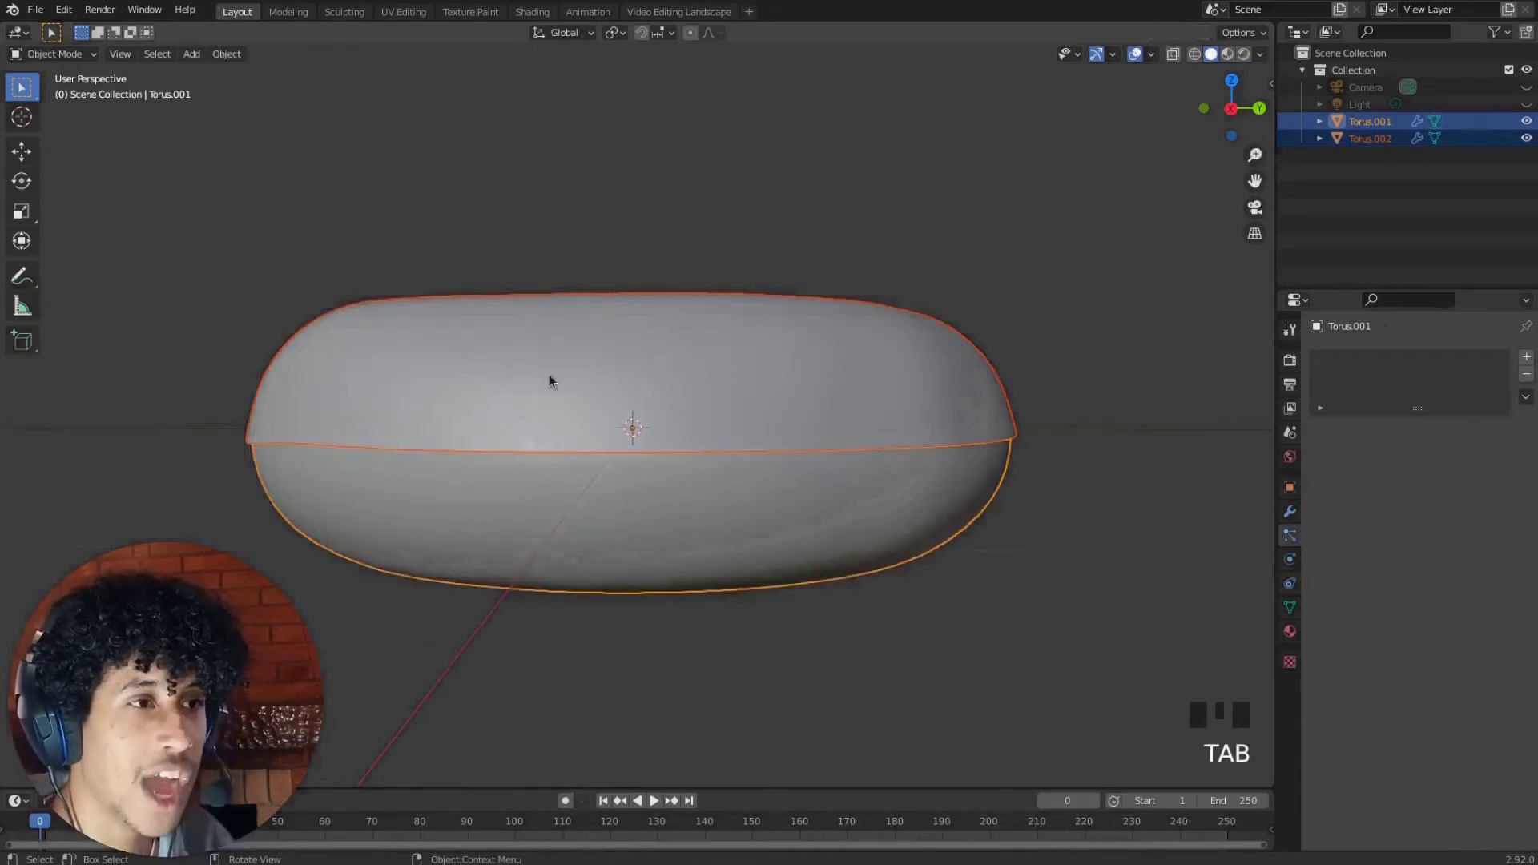
Select the separated upper shell and the original torus in turn to check that they are individual objects, finishing on the shell
left_click(533, 402)
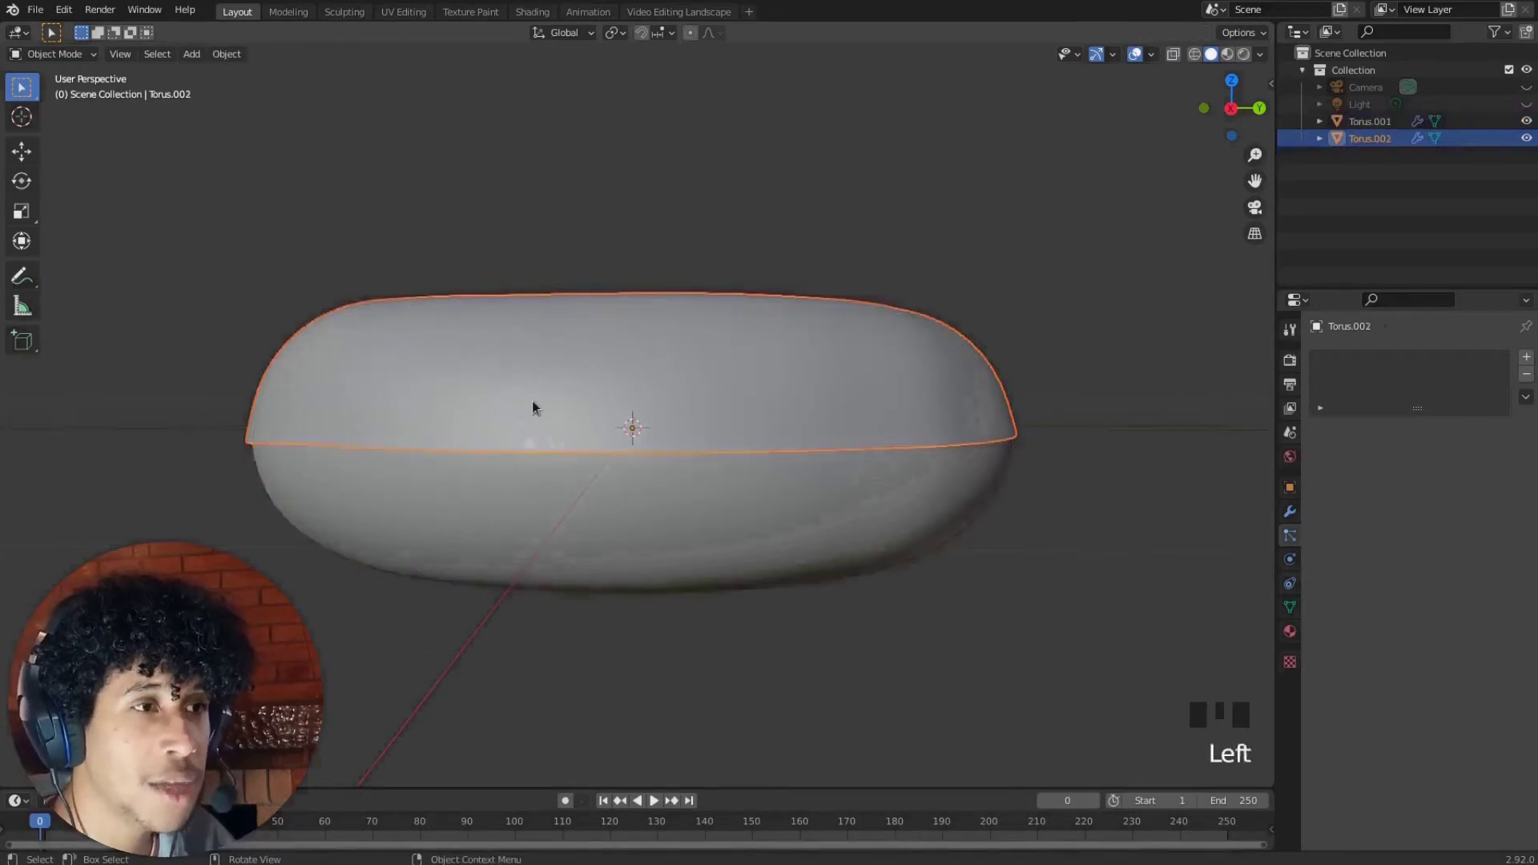
left_click(433, 516)
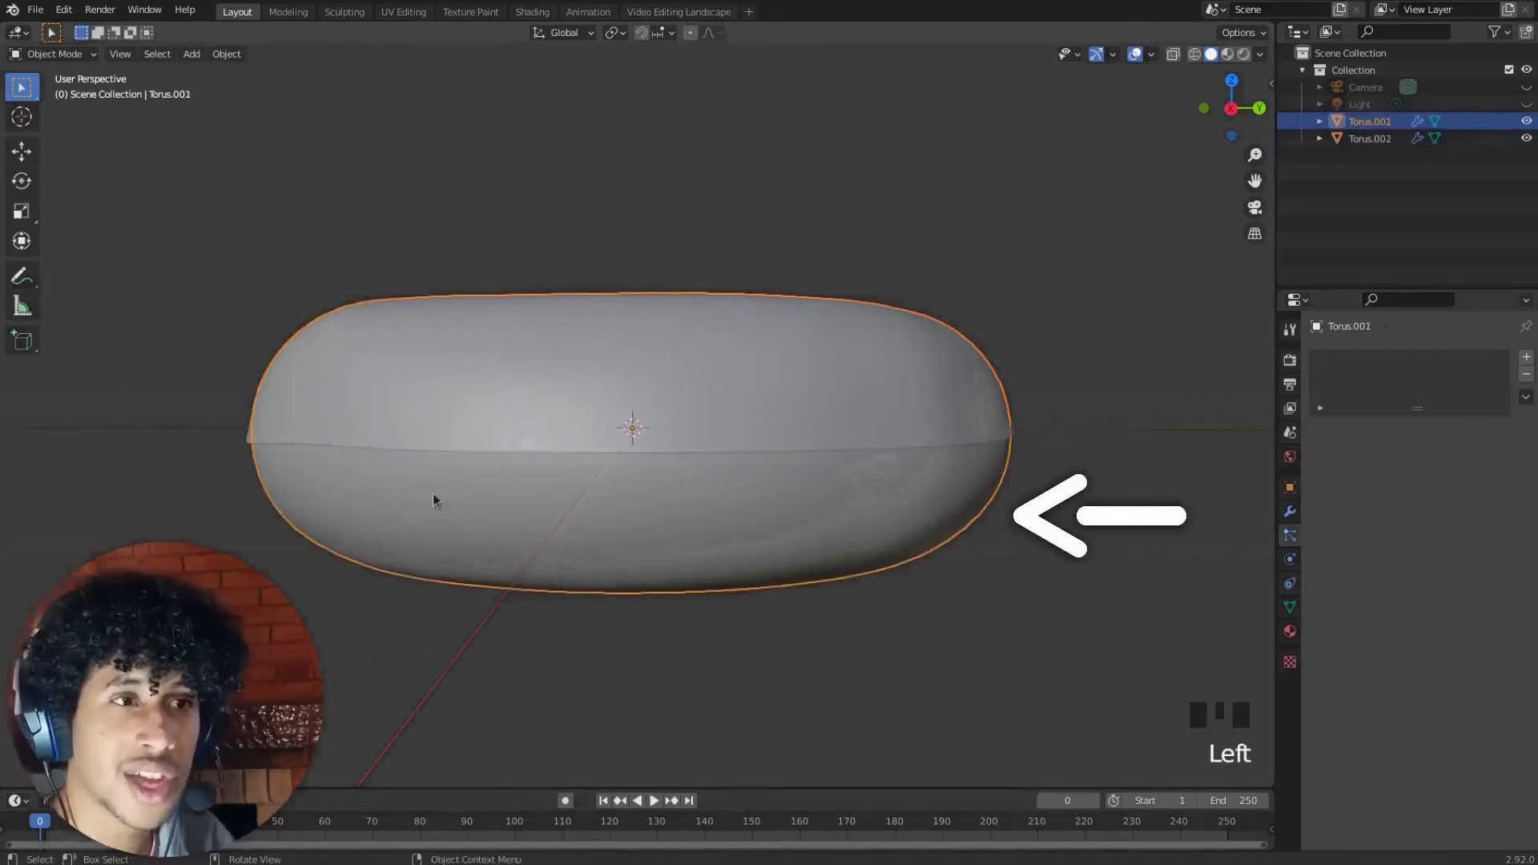
left_click(433, 433)
left_click(450, 449)
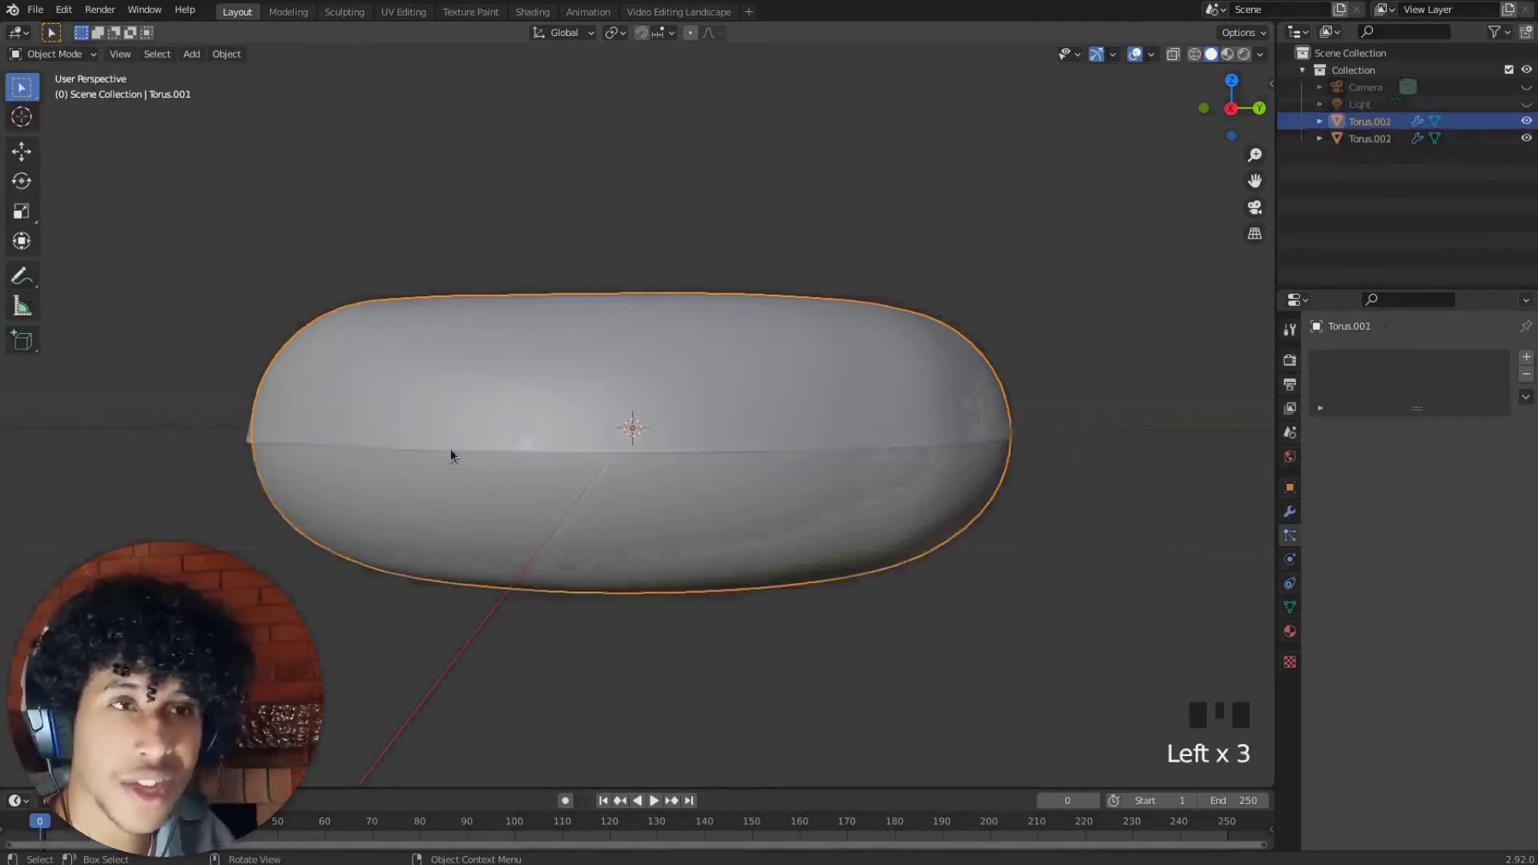
left_click(449, 451)
left_click(439, 482)
left_click(425, 390)
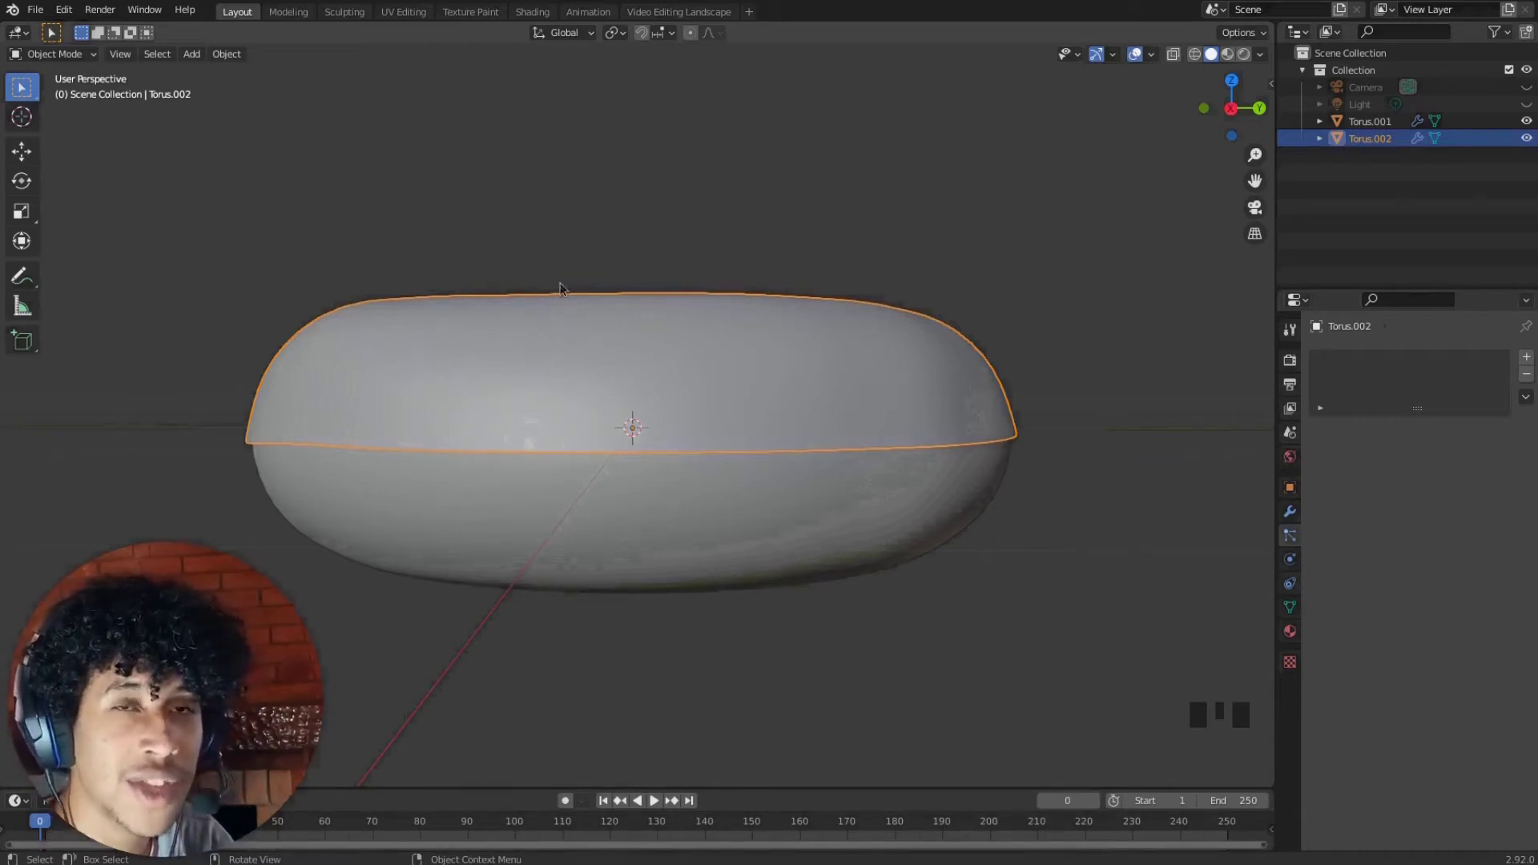
Try moving, scaling and rotating the upper shell independently of the torus
key("g")
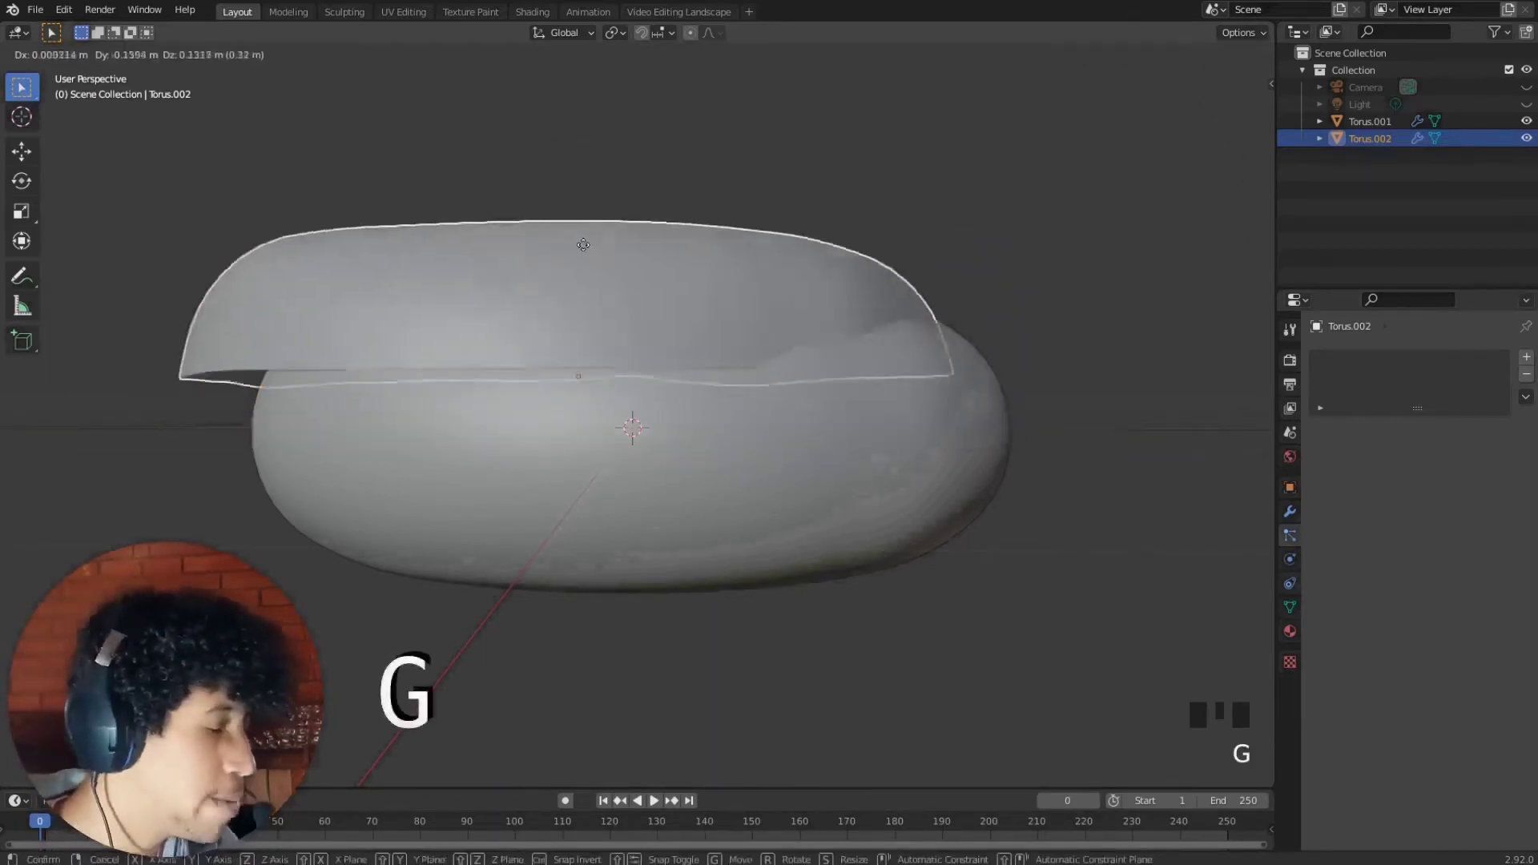
key("Escape")
middle_click_drag(694, 258, 769, 361)
key("s")
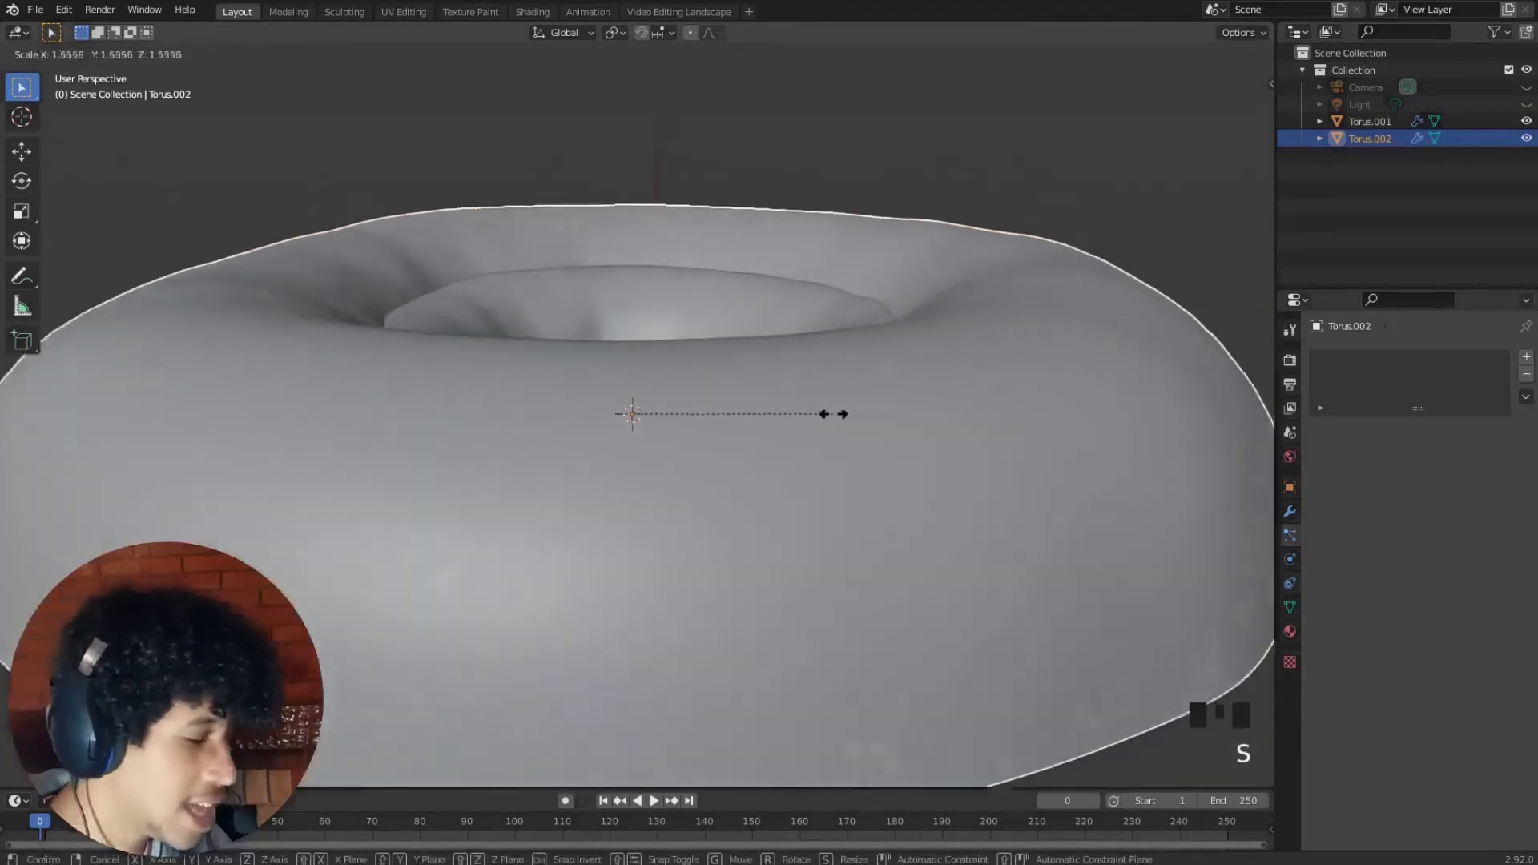
right_click(835, 415)
key("r")
right_click(768, 367)
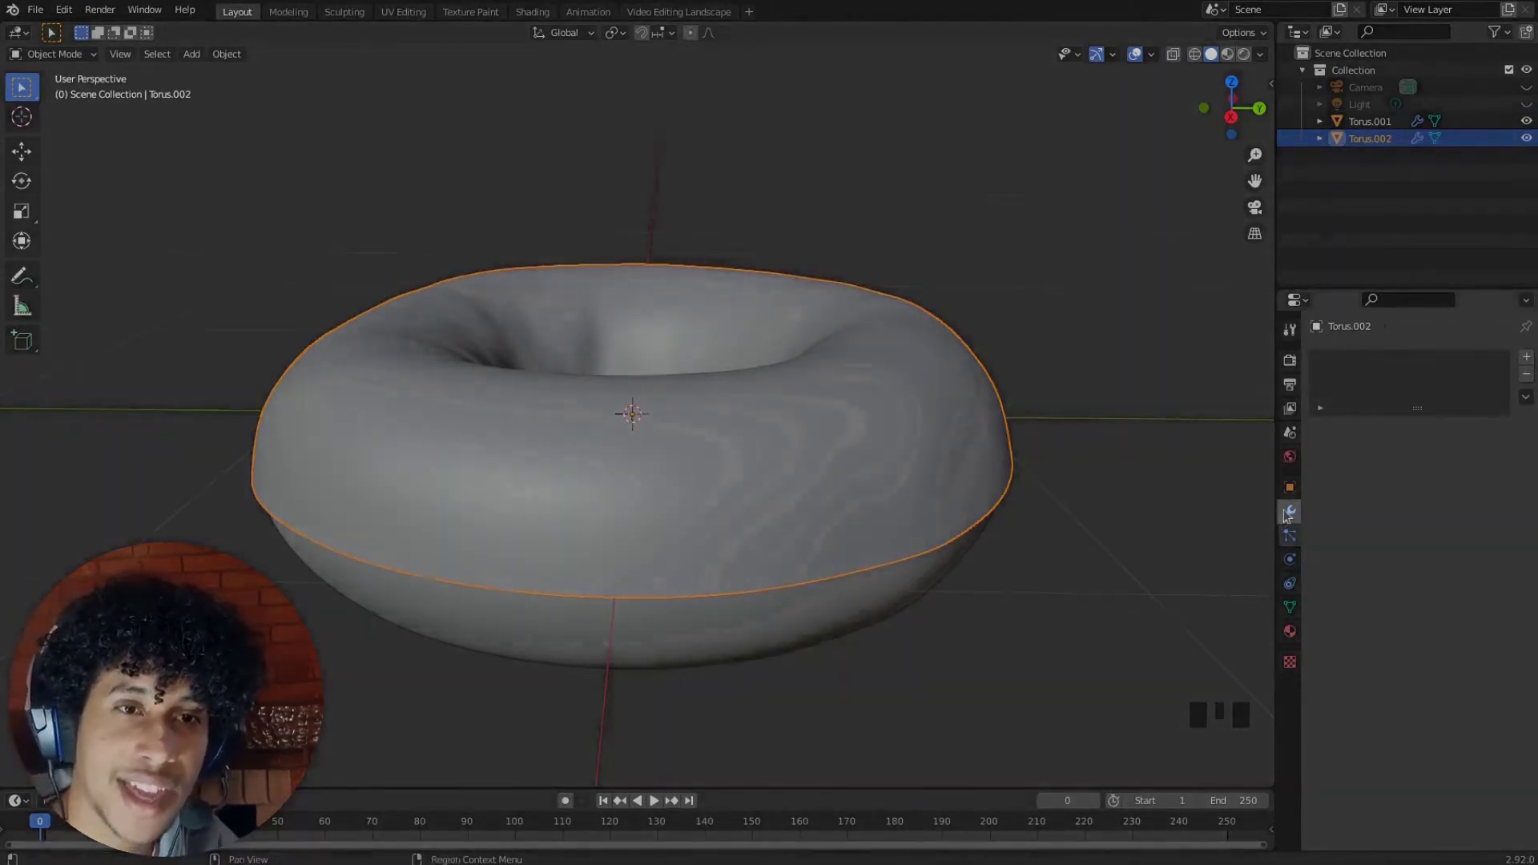
Add a Solidify modifier to the upper shell
left_click(1289, 513)
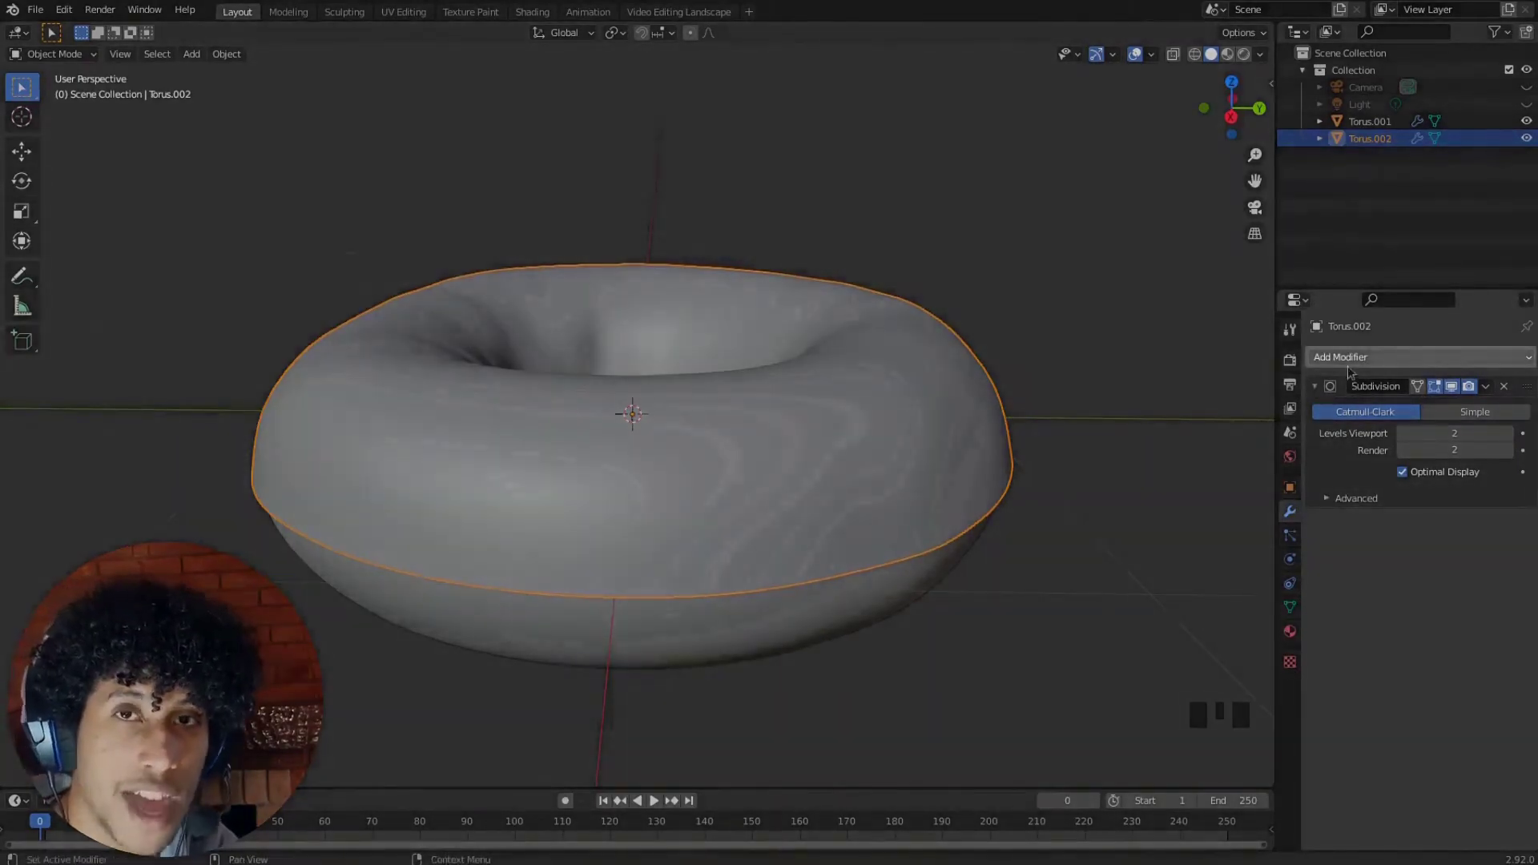
left_click(1362, 360)
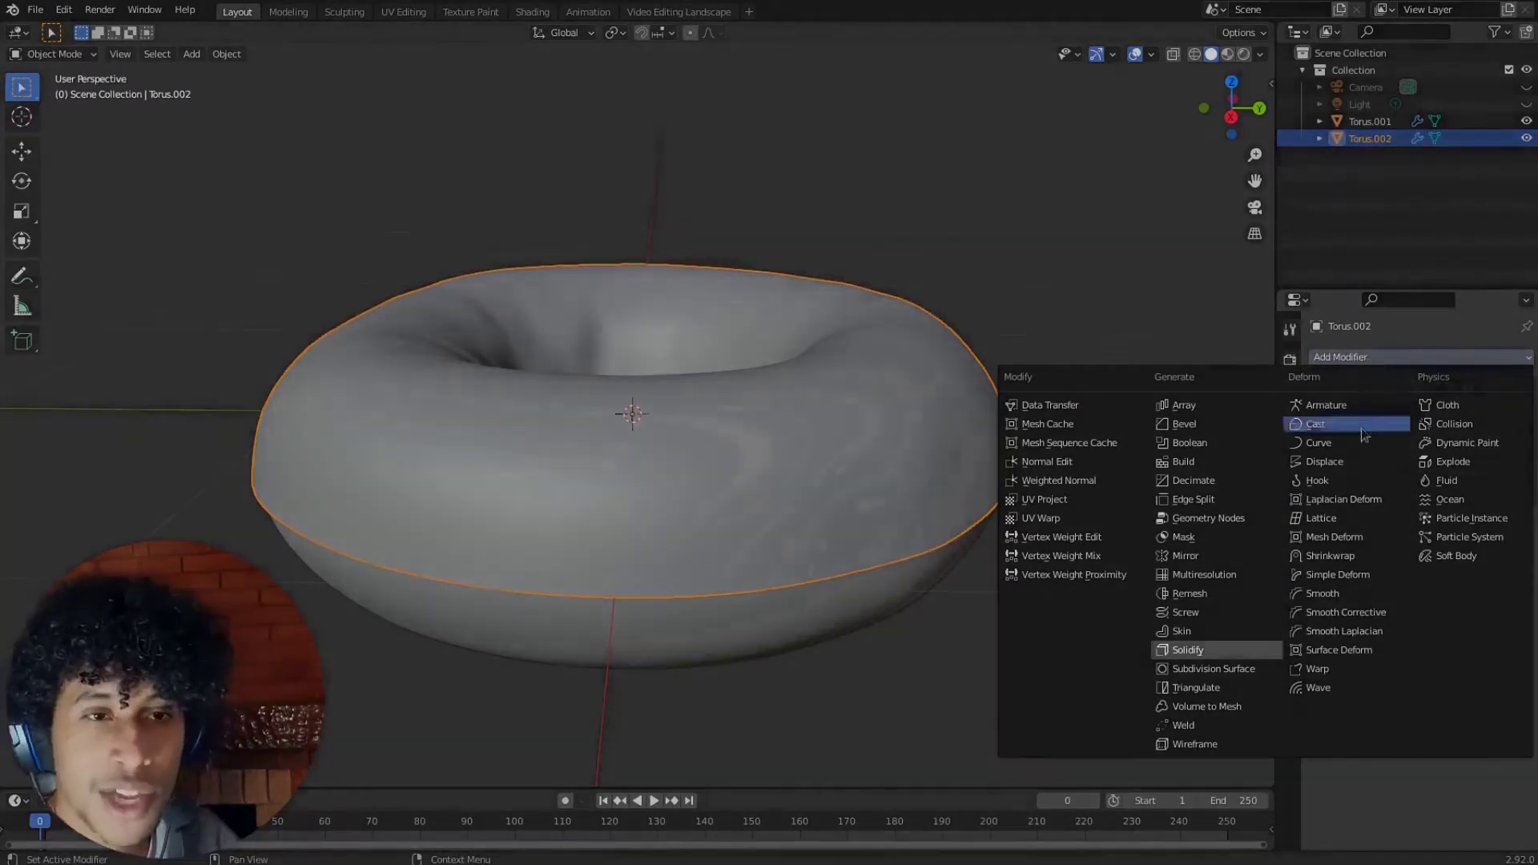
left_click(1222, 649)
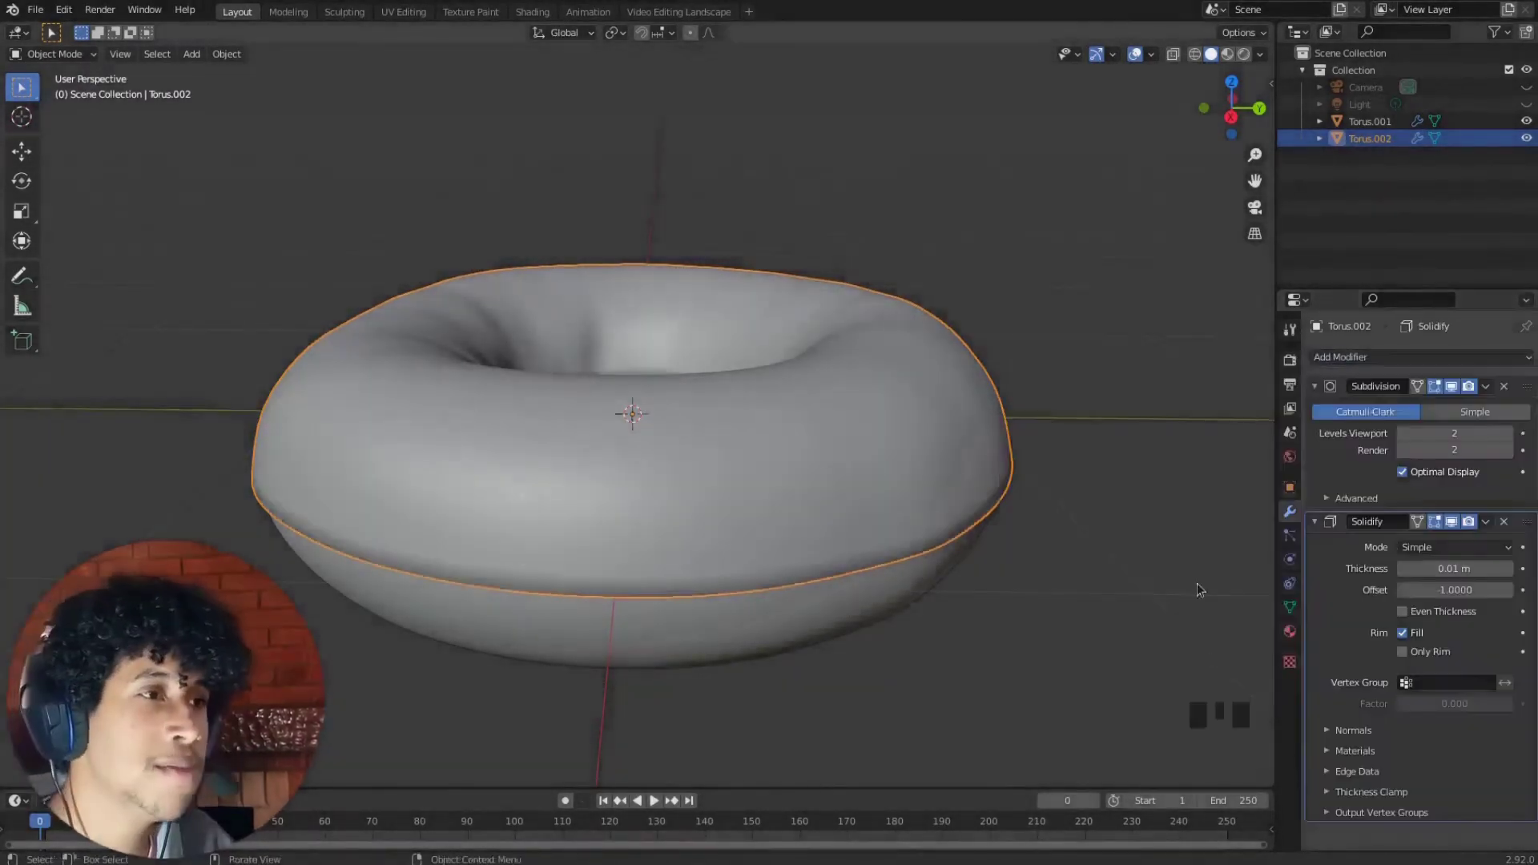
Inspect the shell's rim from below and set the Solidify thickness to 0.015 m
middle_click_drag(785, 417, 715, 310)
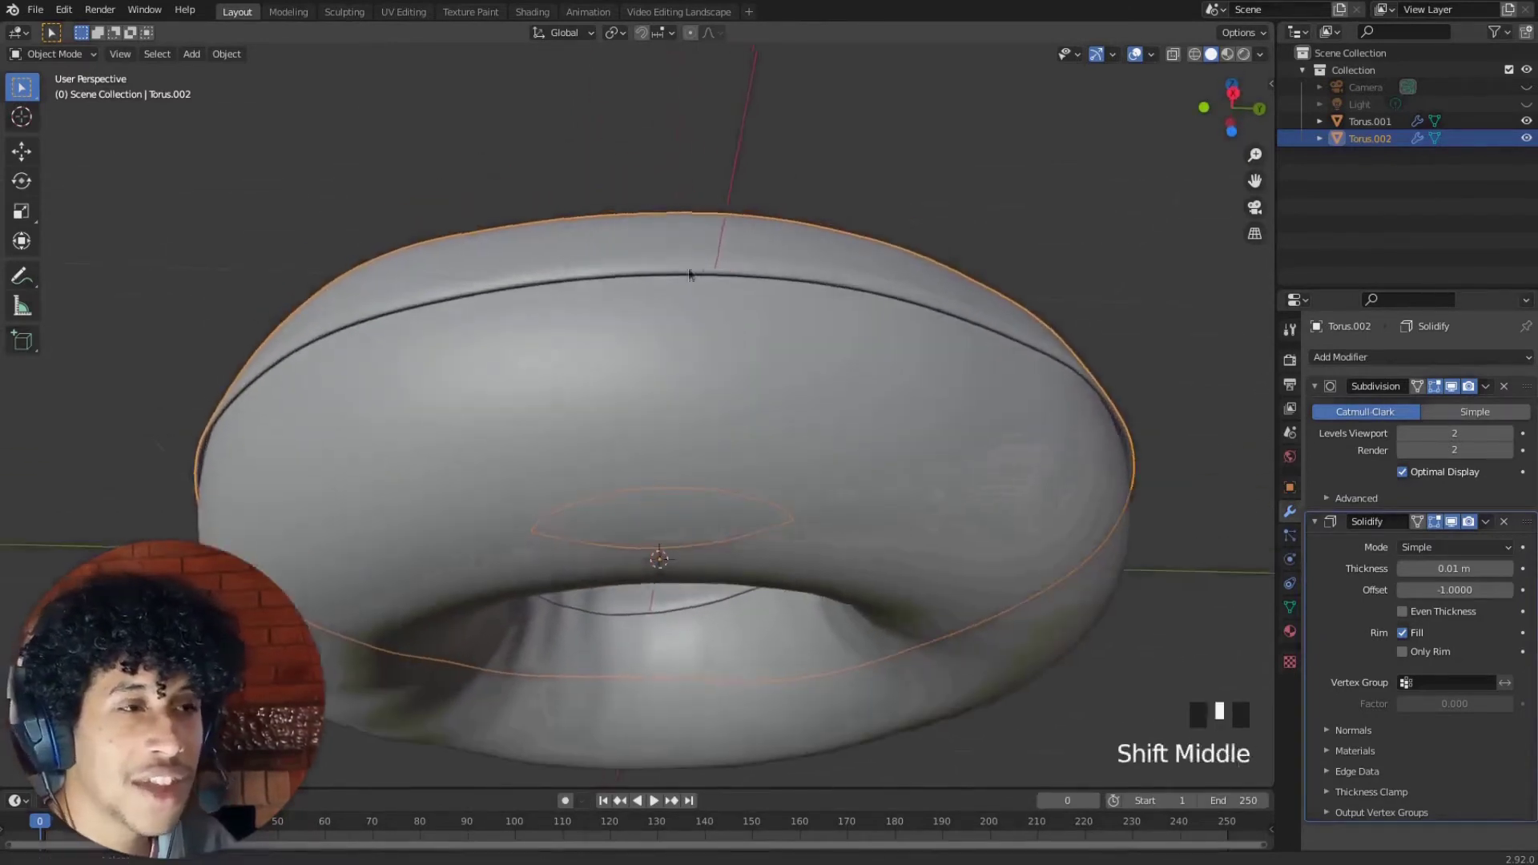
scroll(716, 310, "up", 4)
middle_click_drag(446, 240, 479, 371)
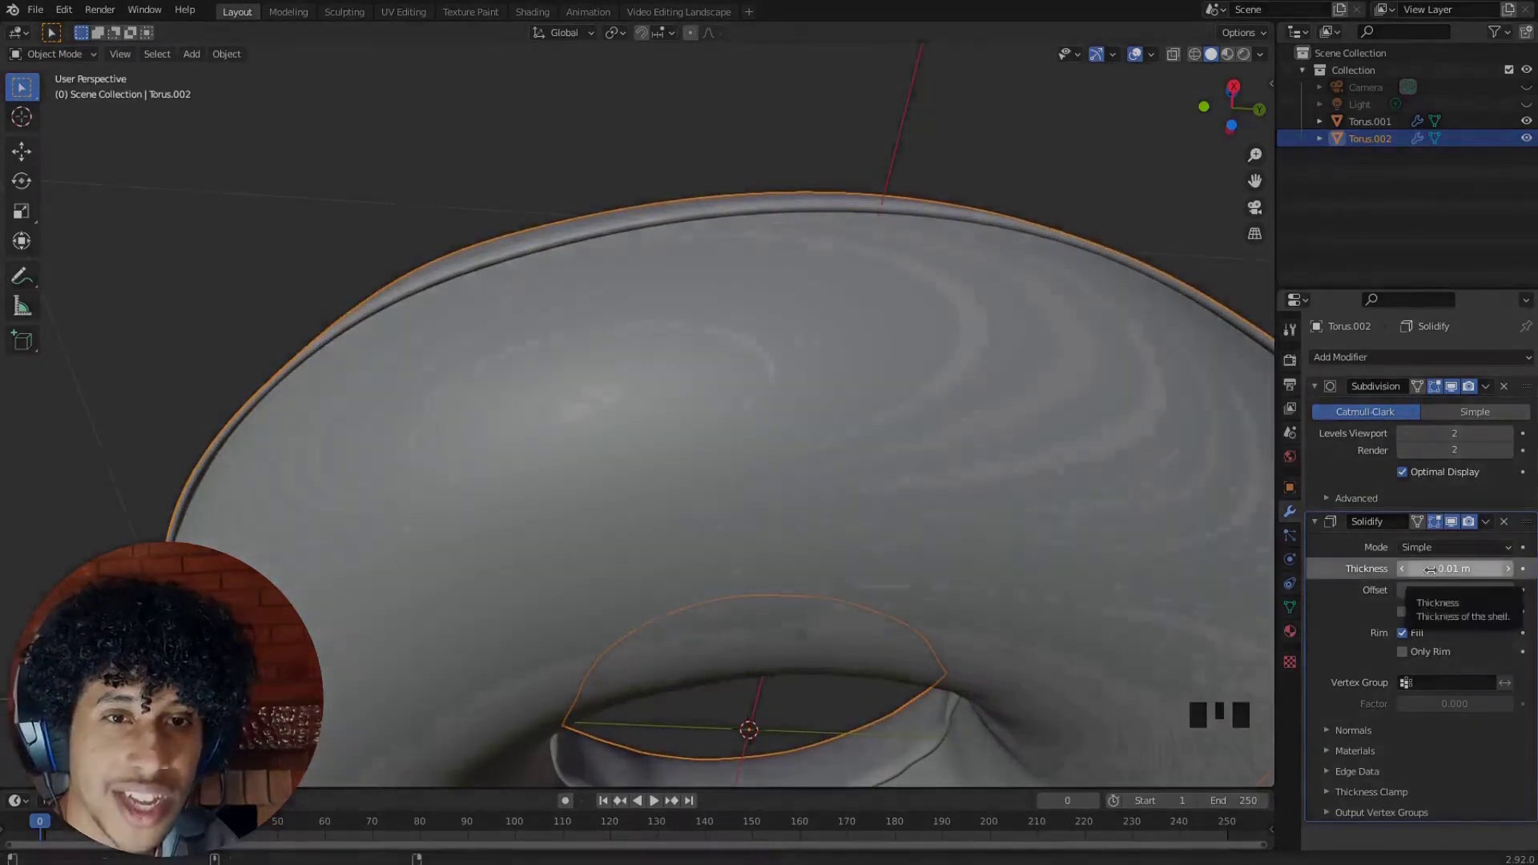
mouse_move(1430, 568)
left_mouse_down("shift")
mouse_move(1394, 569)
mouse_move(1426, 568)
left_mouse_up("shift")
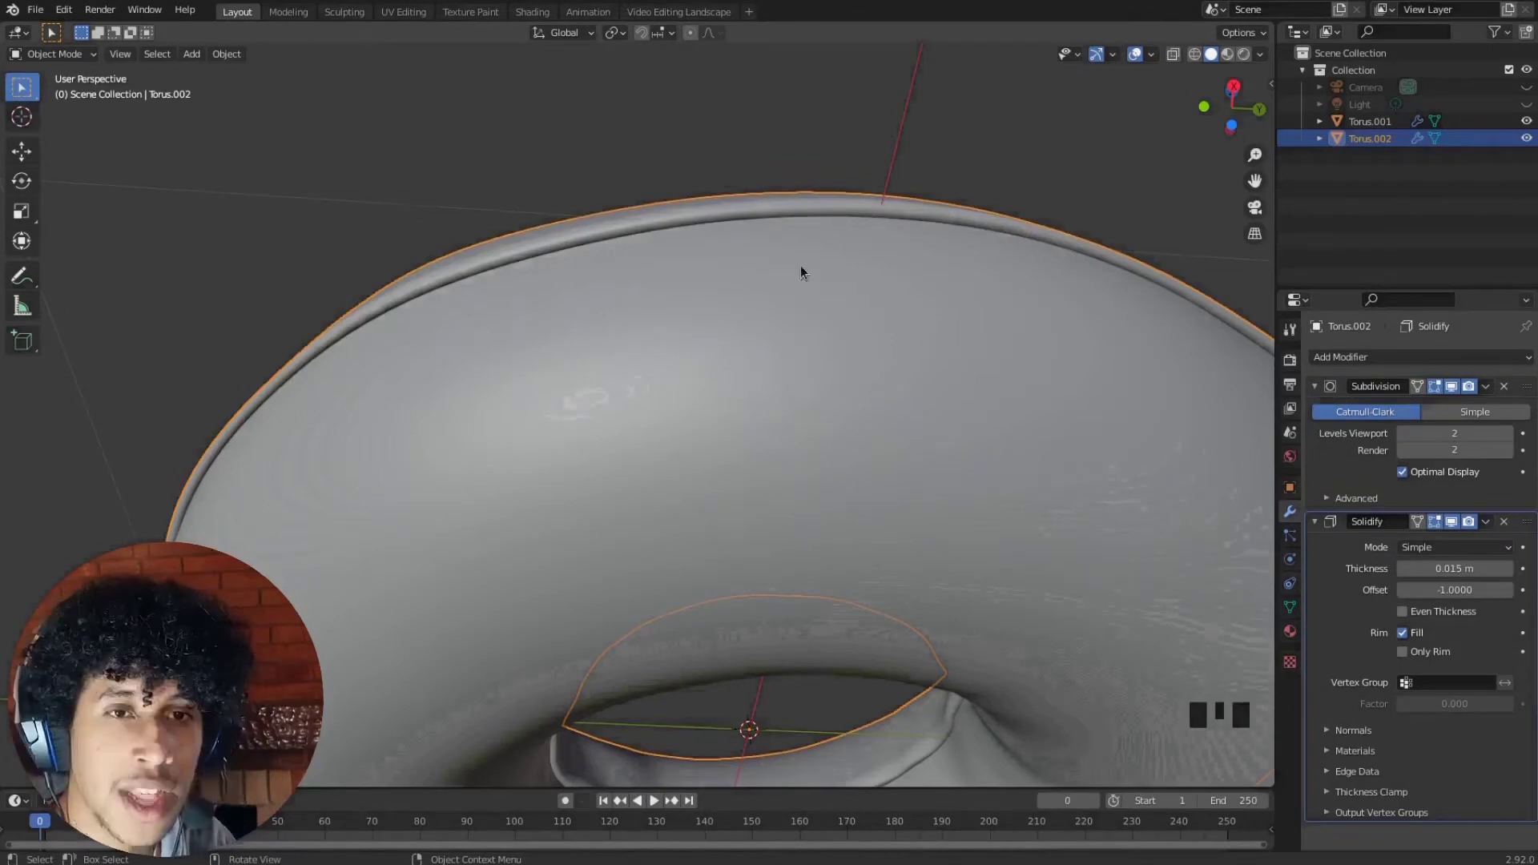
Move the upper shell's Solidify modifier above the Subdivision modifier in the stack and check the rim from the side
middle_click_drag(800, 266, 783, 467)
scroll(751, 430, "down", 3)
left_click(989, 320)
middle_click_drag(989, 320, 918, 335)
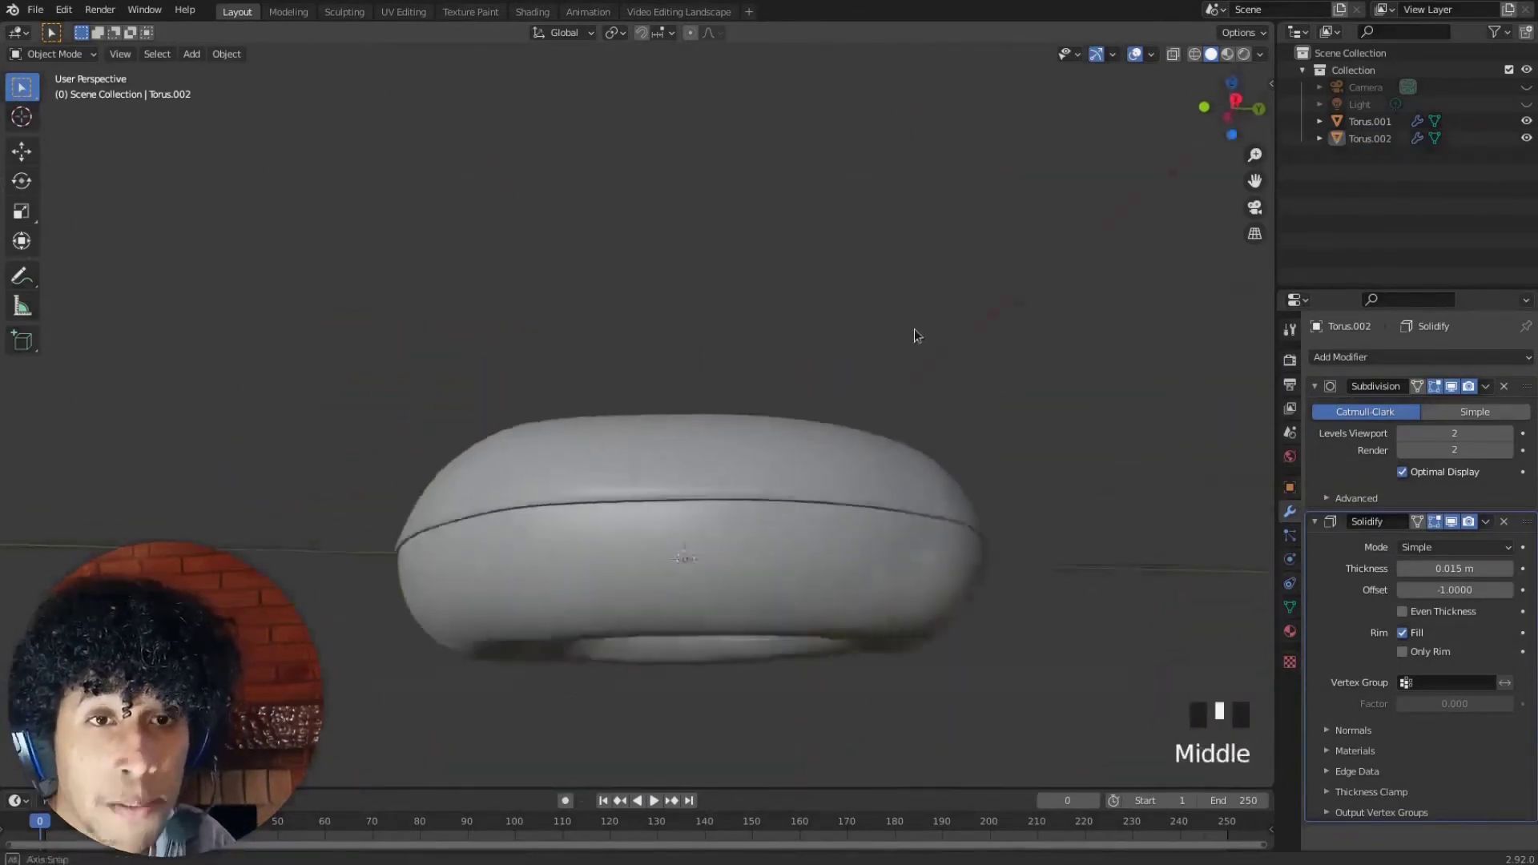
left_click(782, 461)
middle_click_drag(782, 462, 1235, 555)
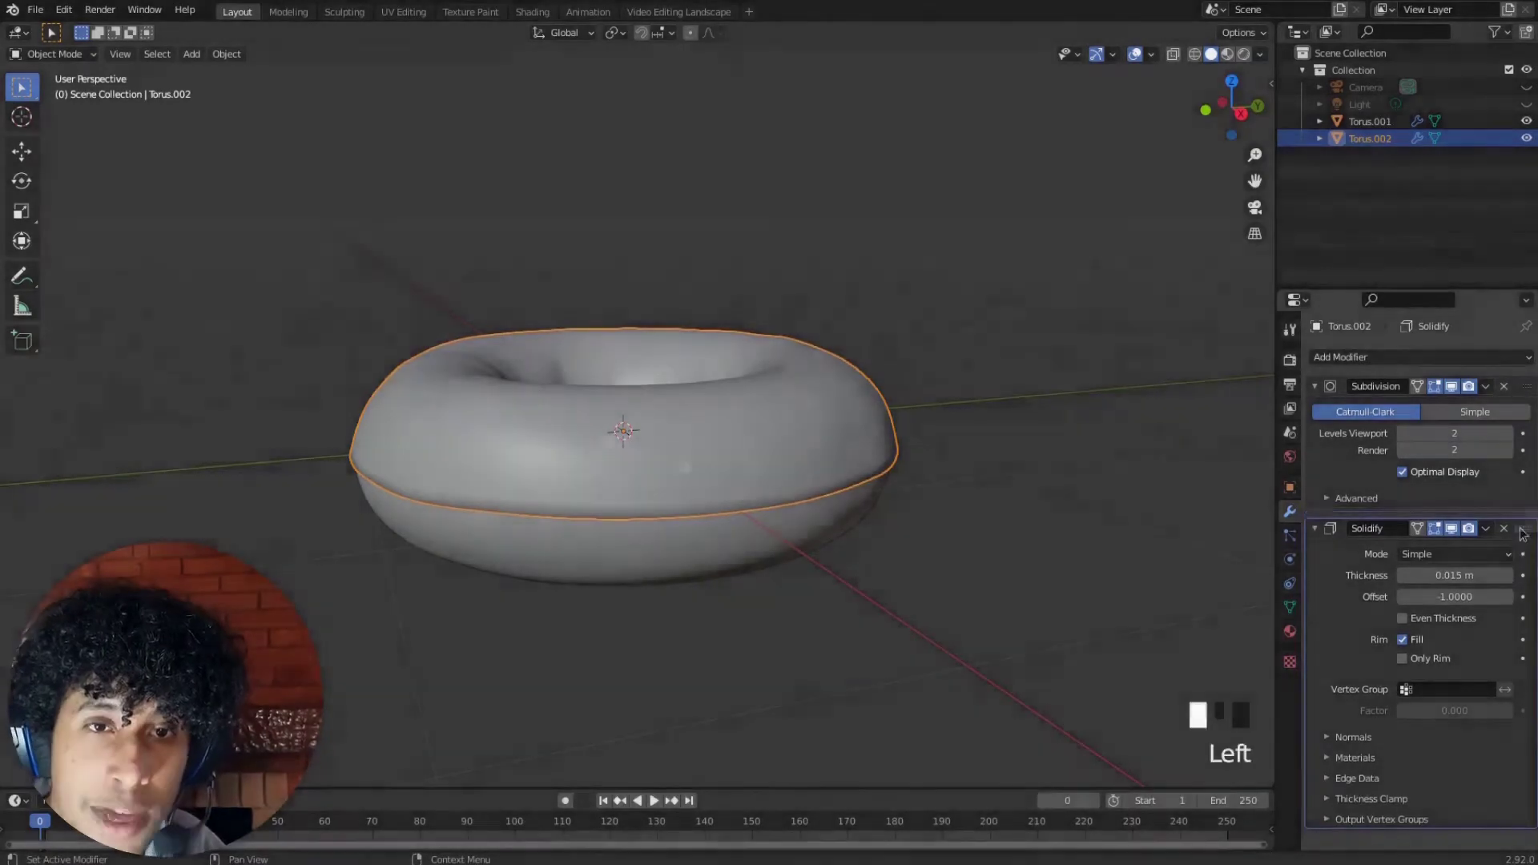
left_click_drag(1526, 522, 1527, 360)
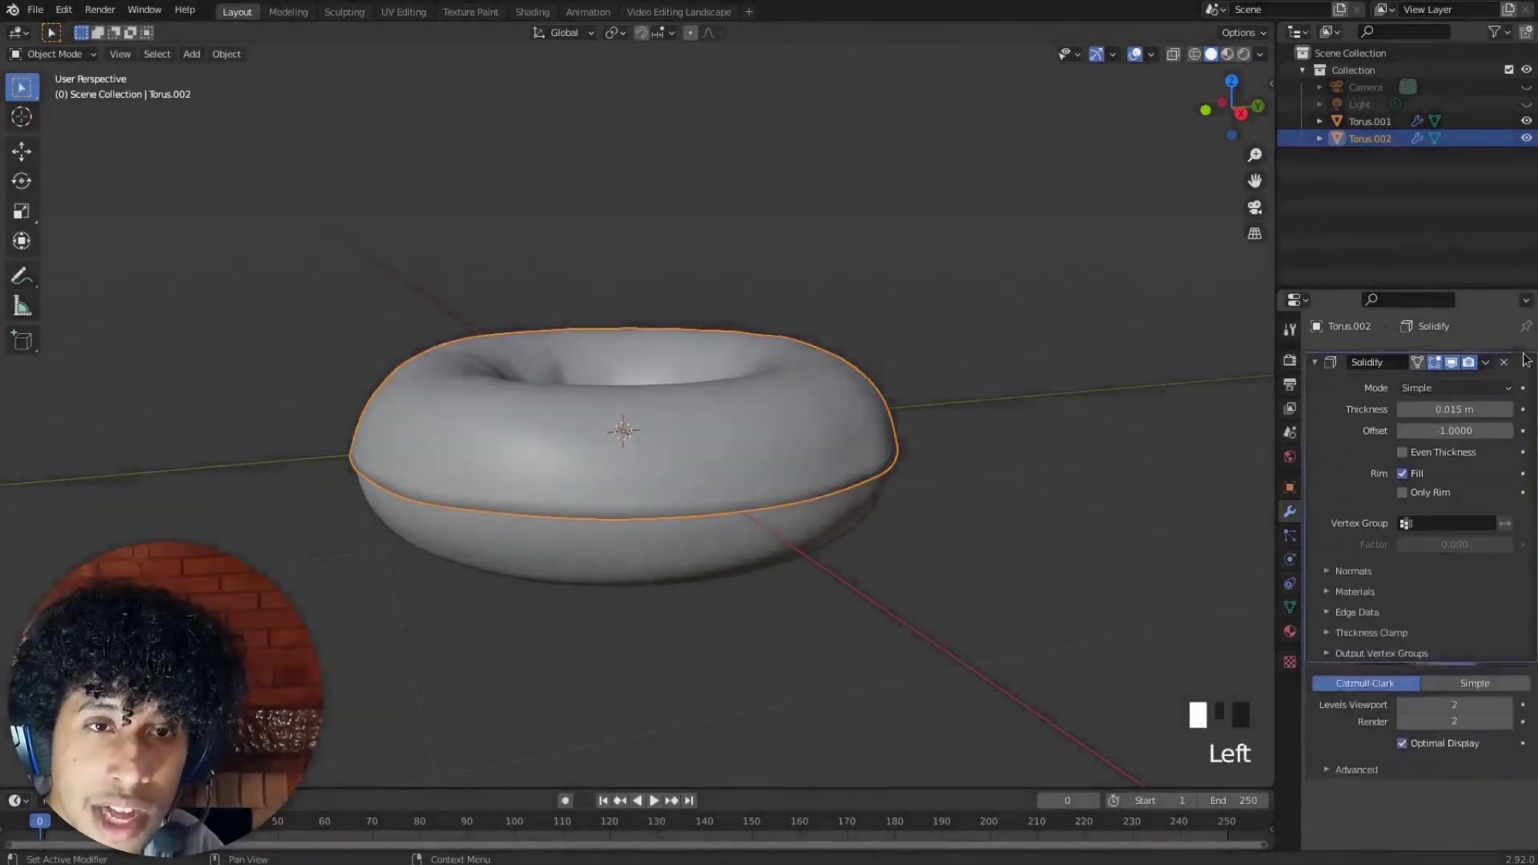
middle_click_drag(985, 473, 975, 536)
left_click(909, 473)
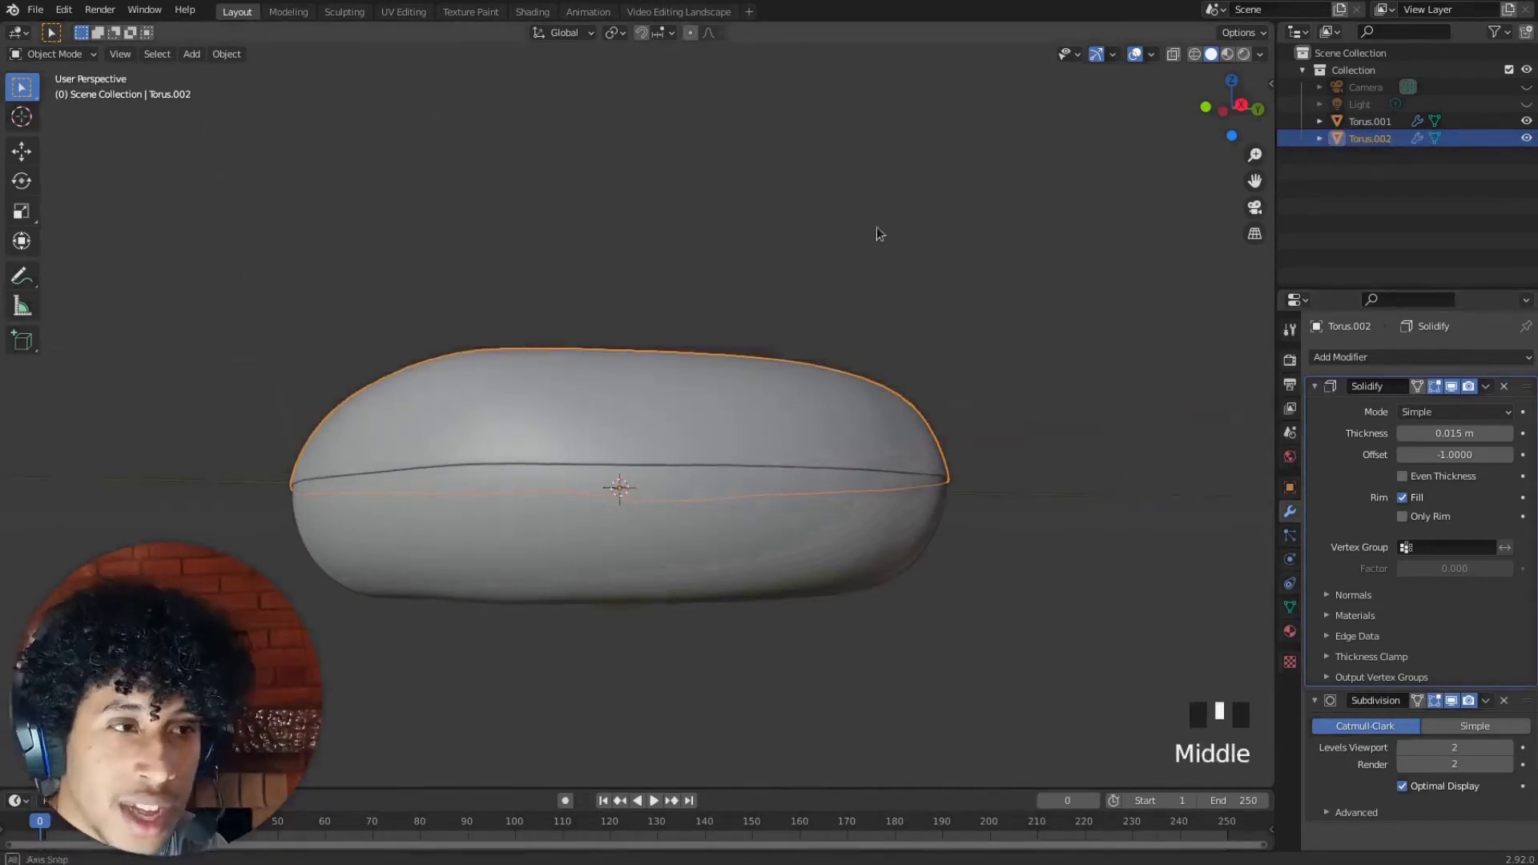
Examine the seam between the upper shell and the torus up close around the outer rim
middle_click_drag(879, 234, 521, 383)
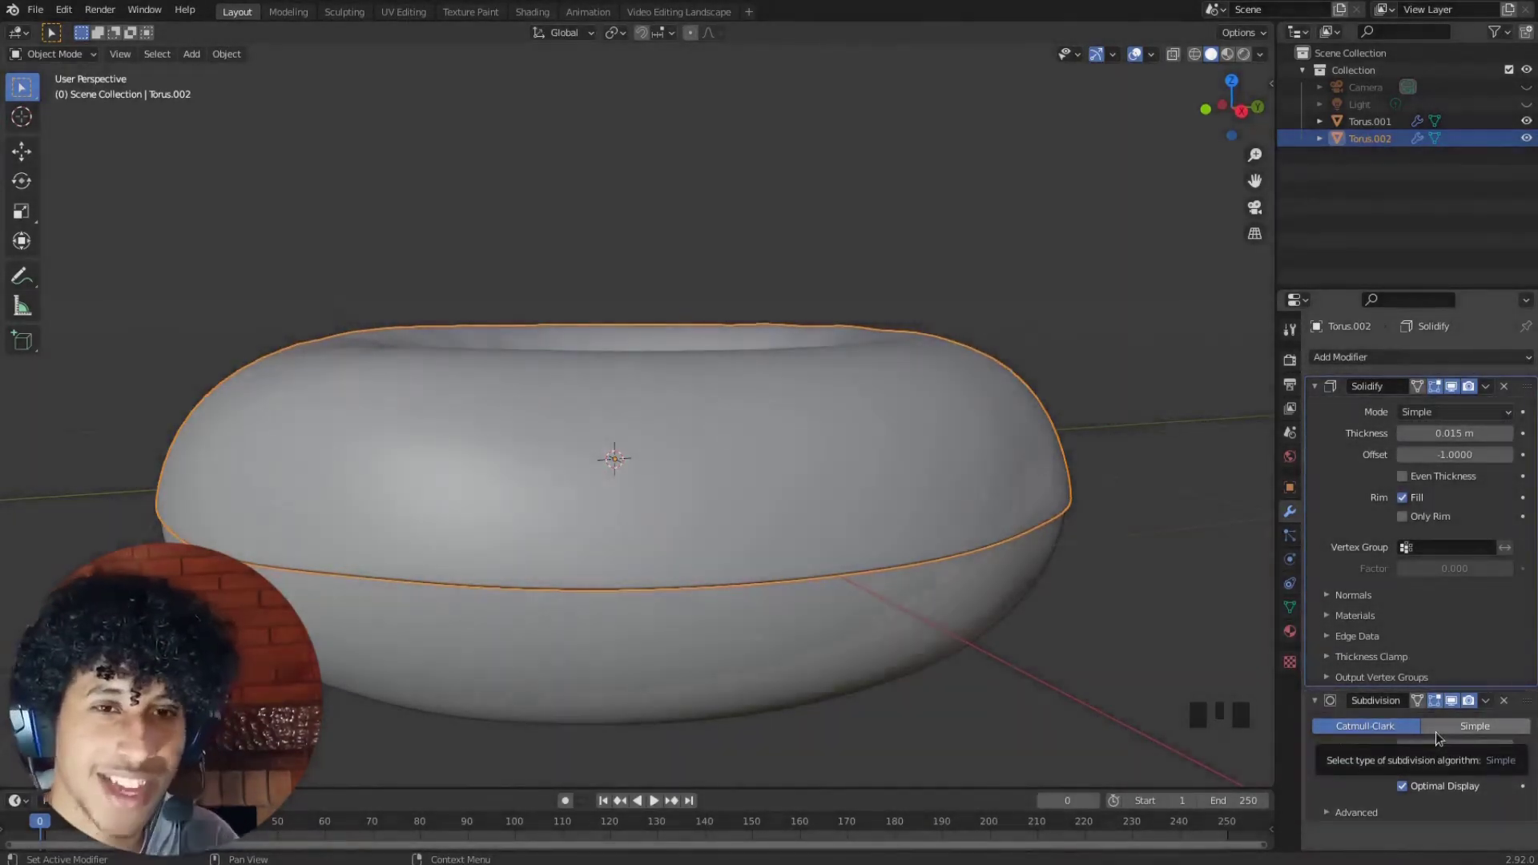
middle_click_drag(850, 449, 898, 403)
scroll(897, 401, "up", 3)
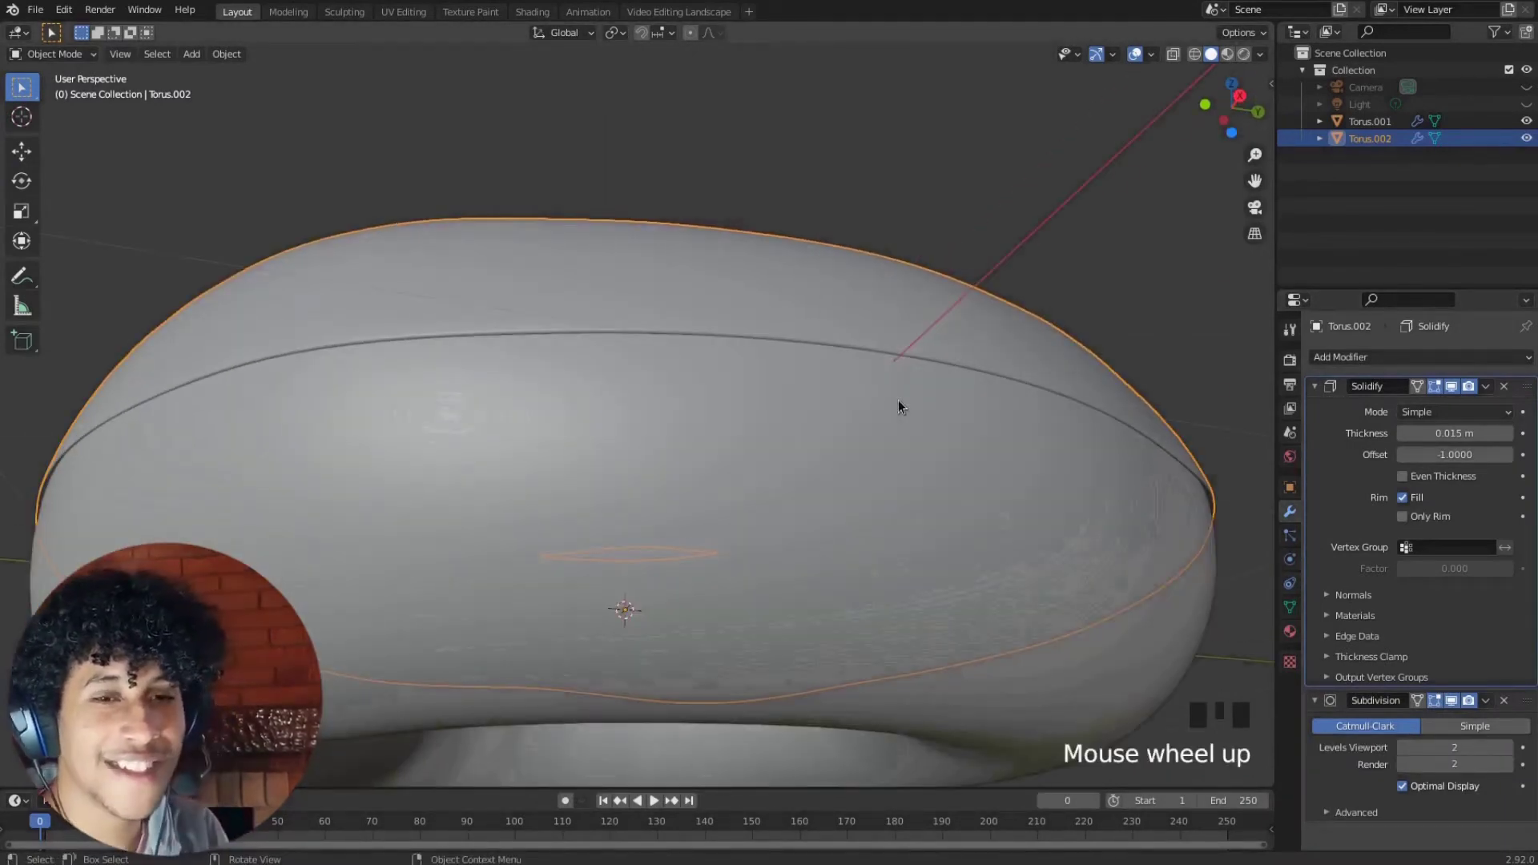
middle_click_drag(899, 406, 725, 350)
scroll(680, 347, "up", 2)
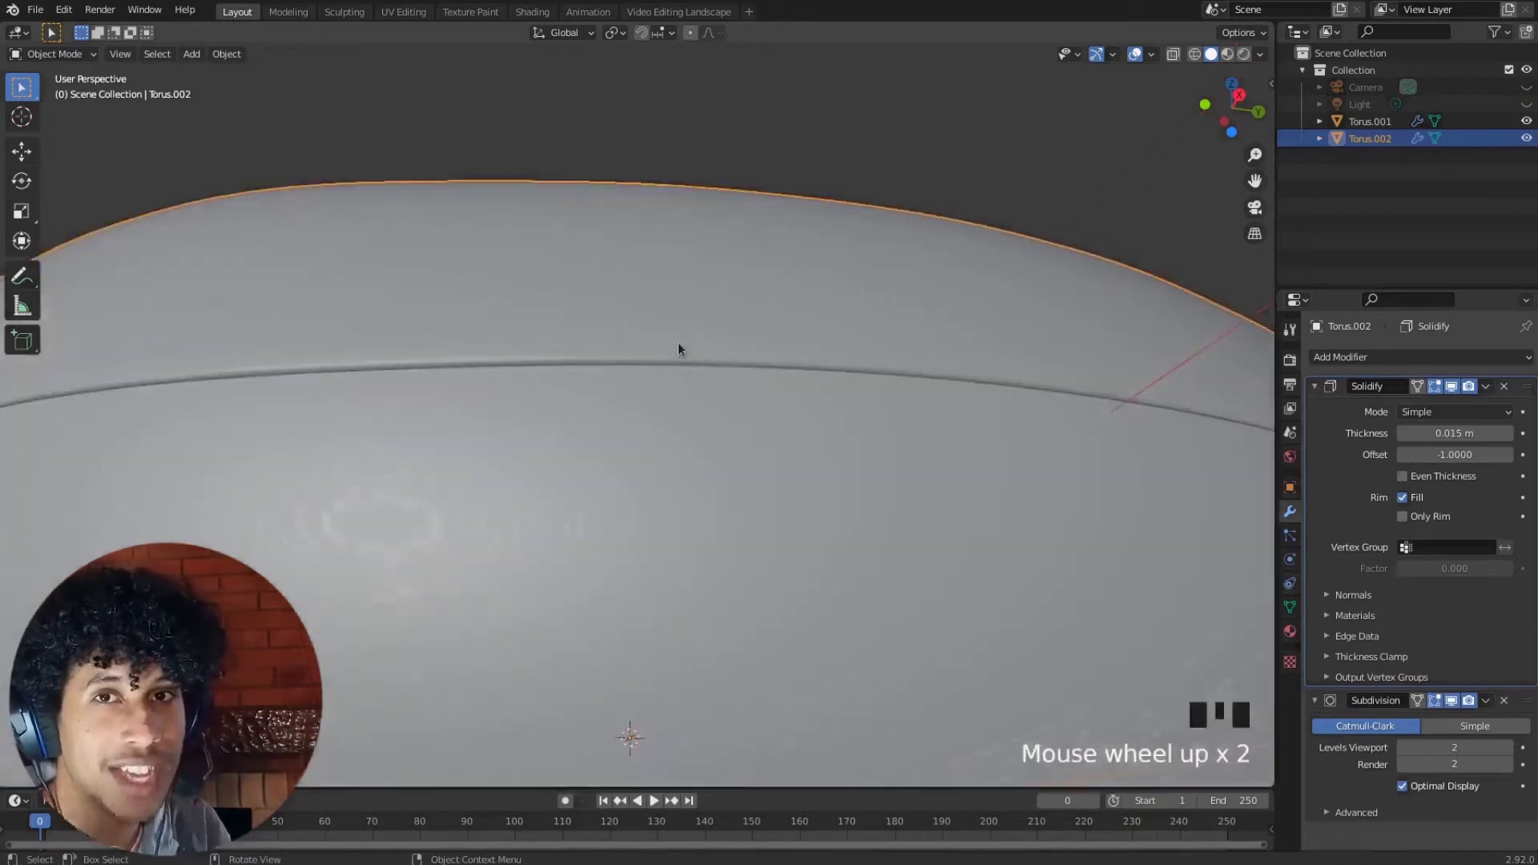
scroll(618, 339, "up", 2)
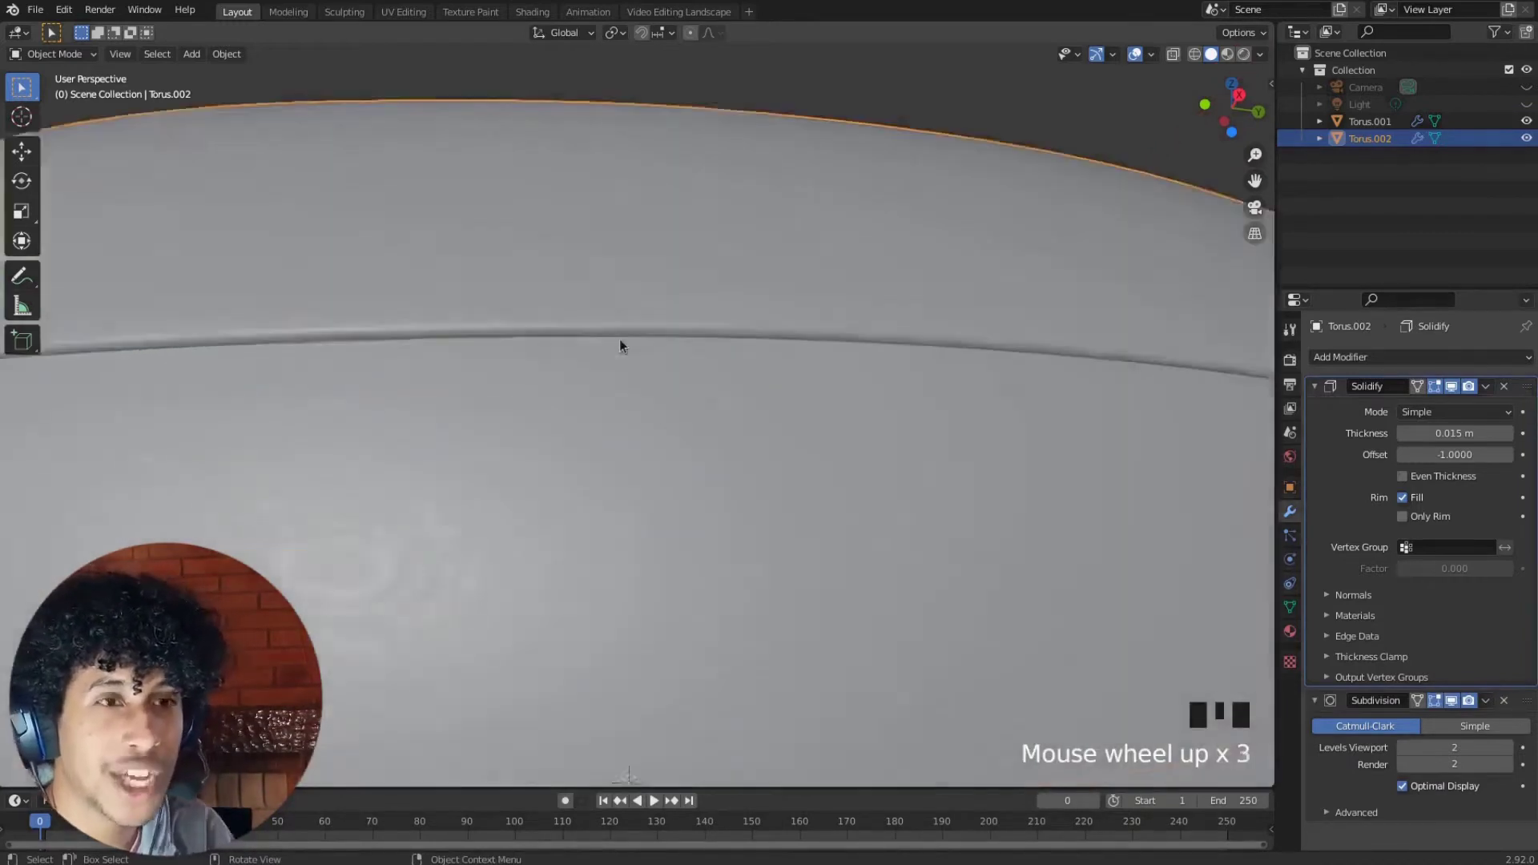
middle_click_drag(608, 303, 620, 323, "shift")
scroll(621, 328, "down", 2)
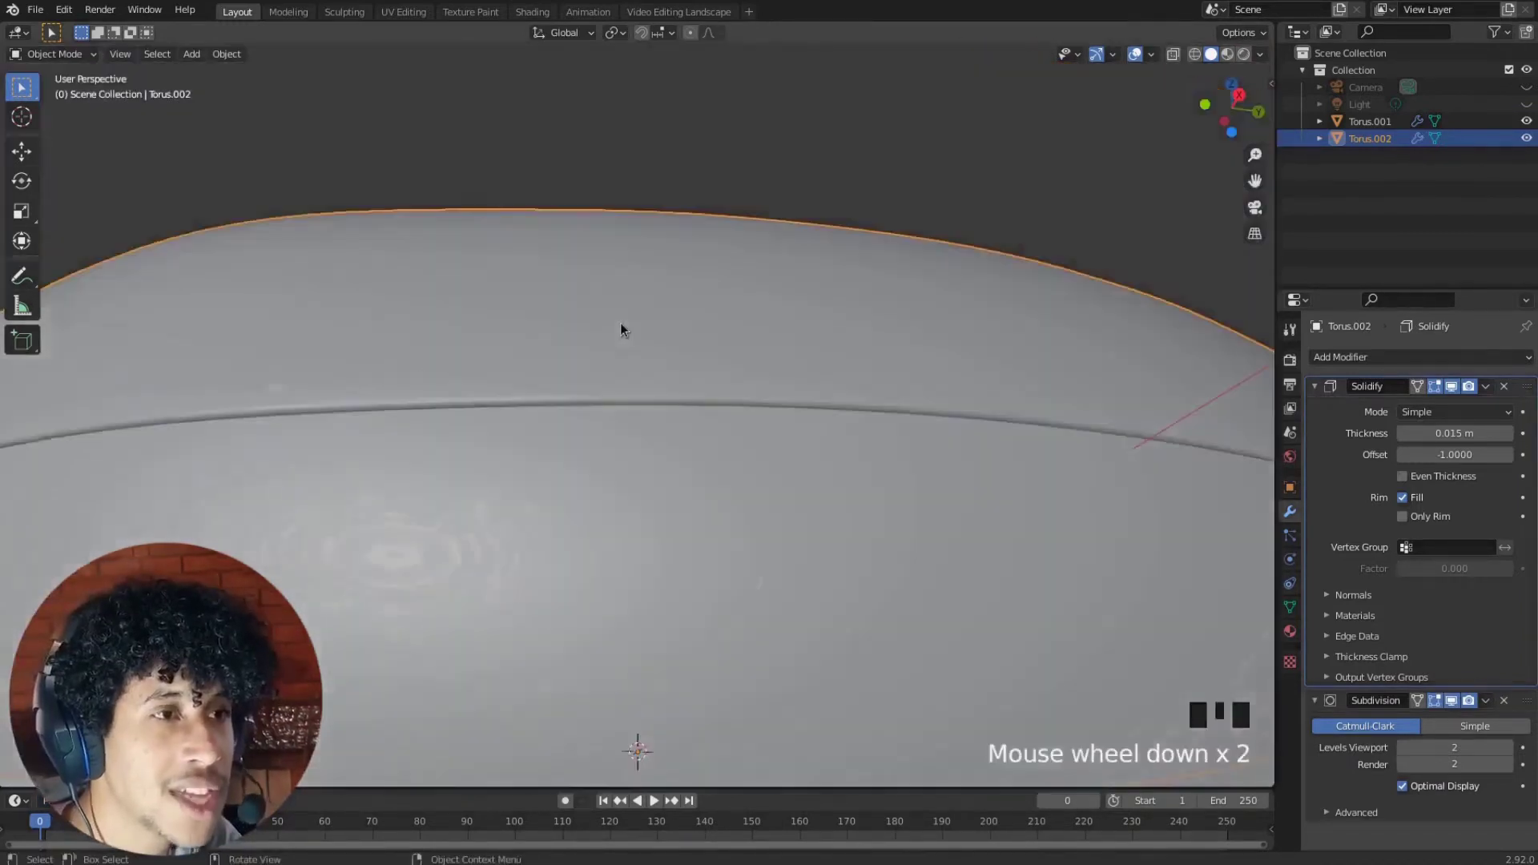
scroll(621, 329, "up", 1)
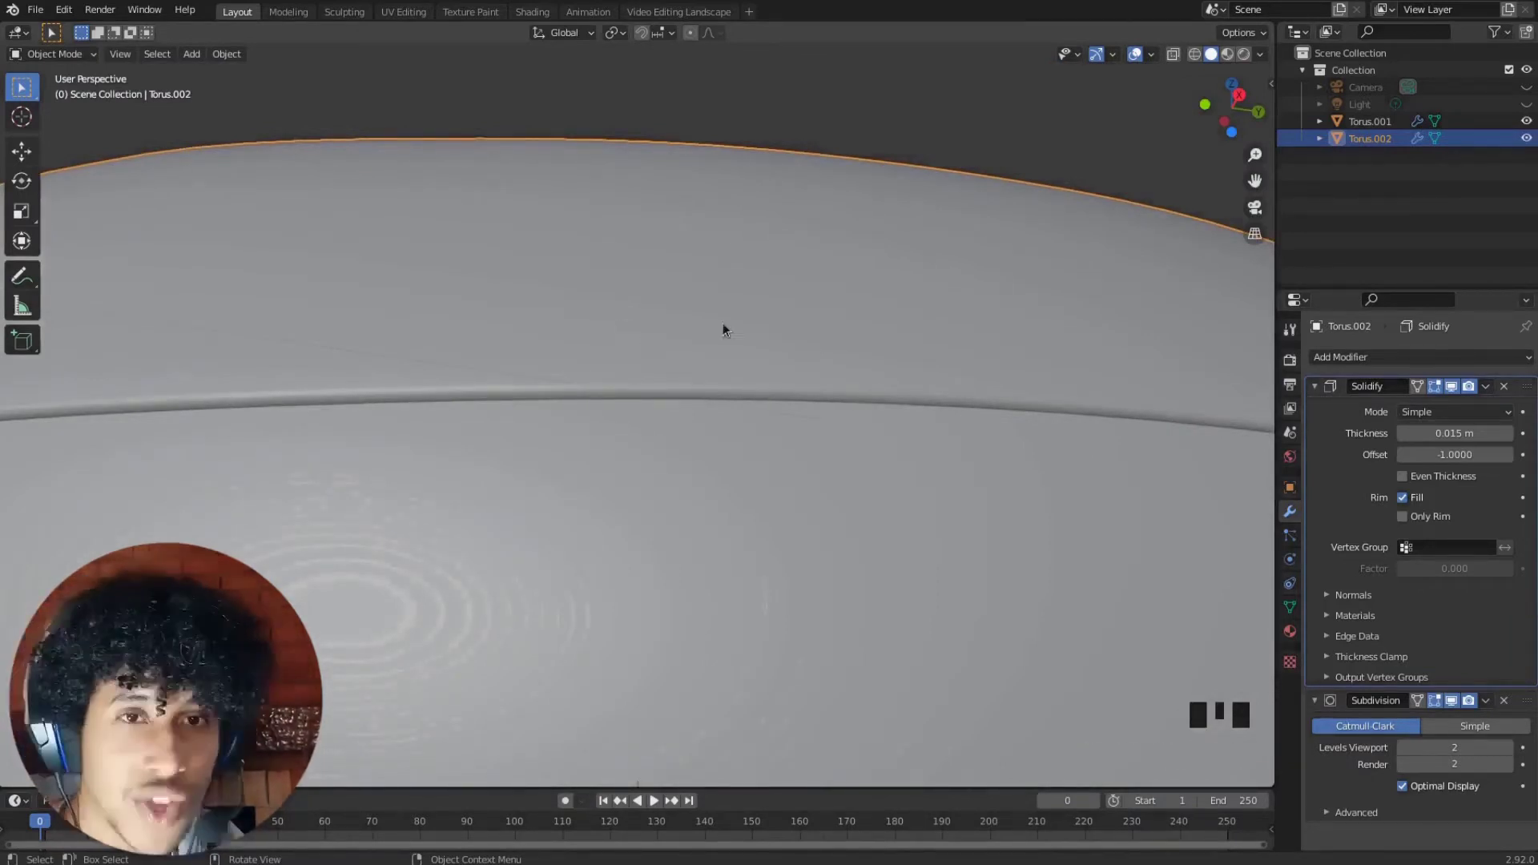
Try the shell's Solidify modifier below Subdivision in the stack with the shell shaded flat
left_click_drag(1533, 388, 1456, 649)
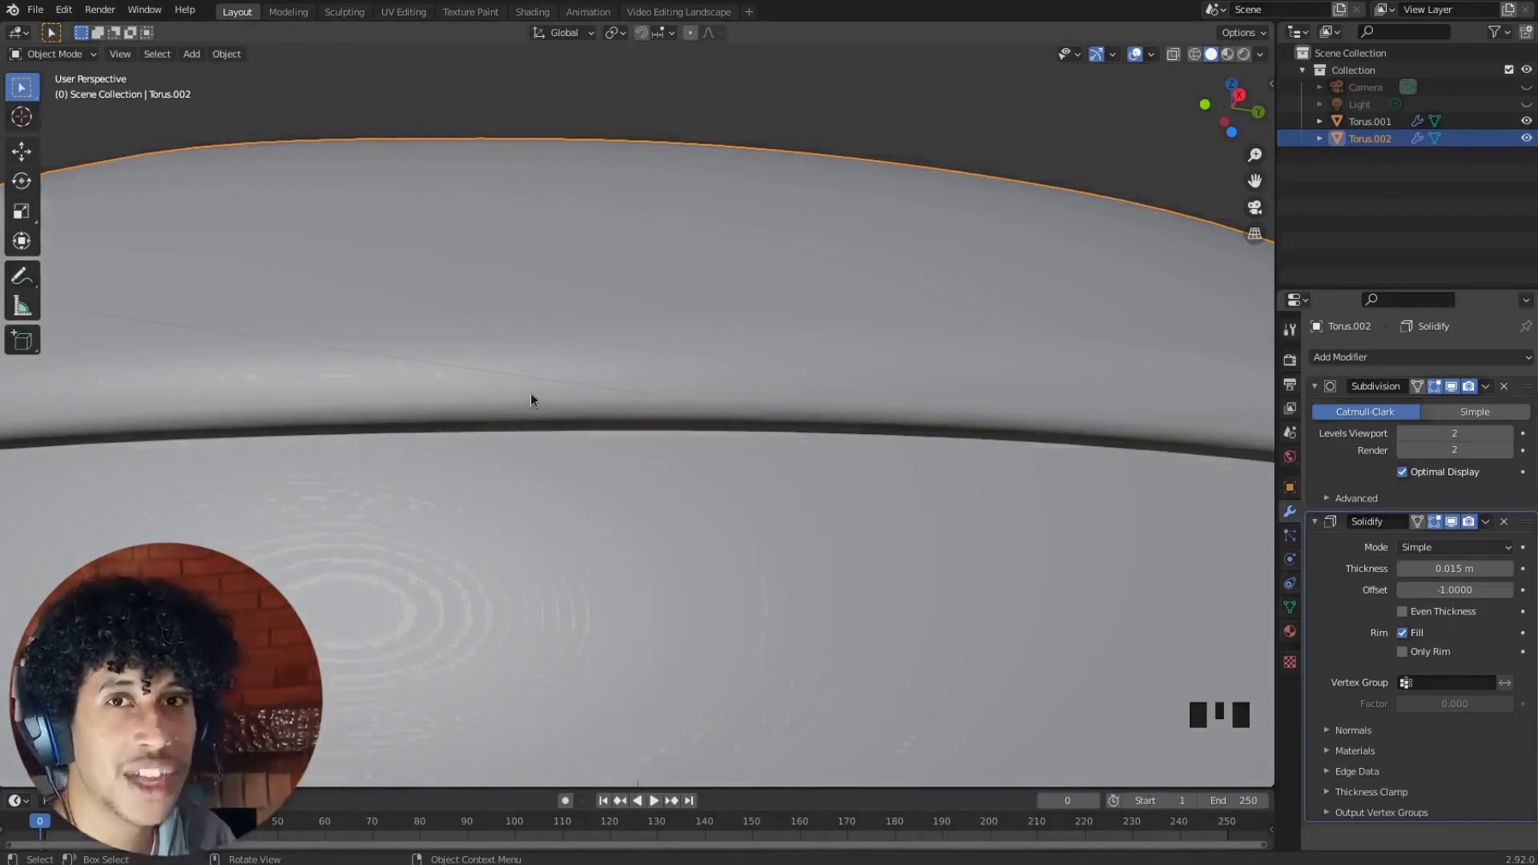
right_click(603, 348)
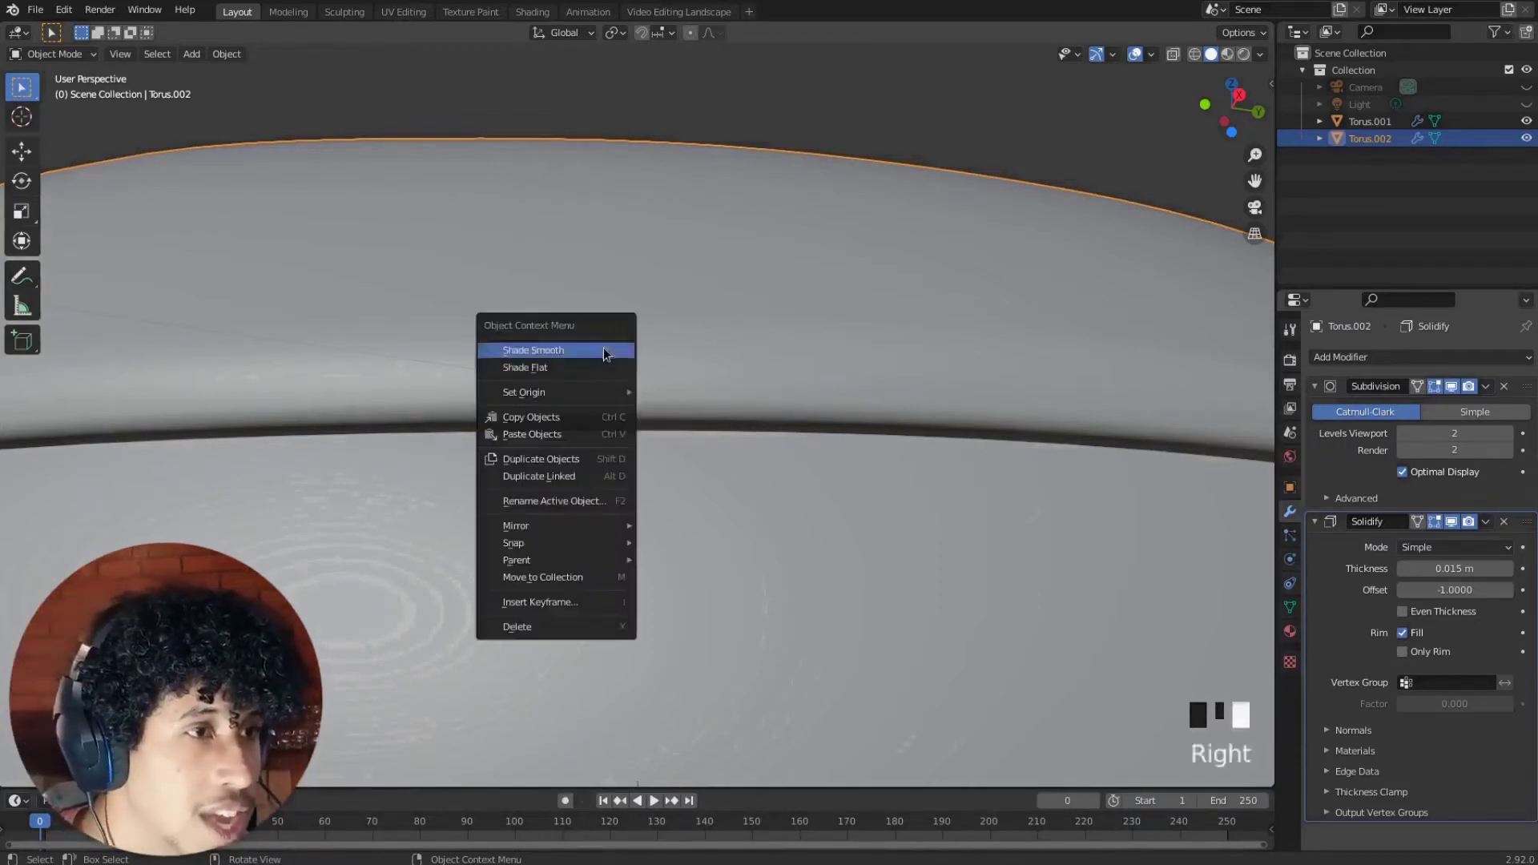
left_click(578, 365)
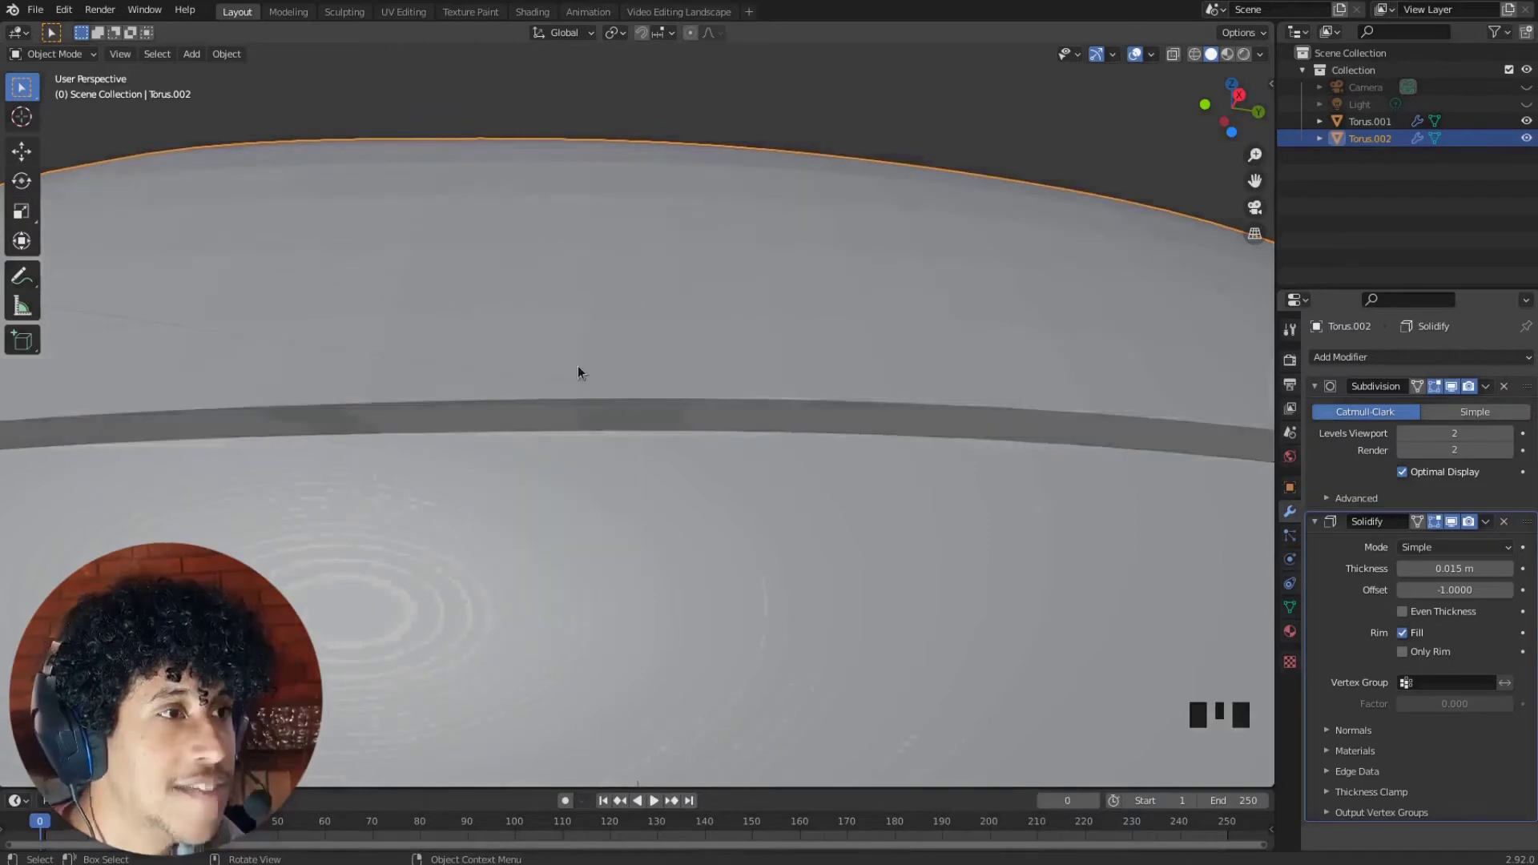
Examine the edge shape of the flat-shaded shell's rim from several angles and distances
mouse_move(332, 397)
middle_mouse_down()
mouse_move(306, 386)
mouse_move(321, 343)
mouse_move(368, 411)
mouse_move(330, 431)
mouse_move(579, 329)
middle_mouse_up()
scroll(348, 368, "down", 5)
scroll(330, 431, "up", 4)
scroll(563, 193, "down", 3)
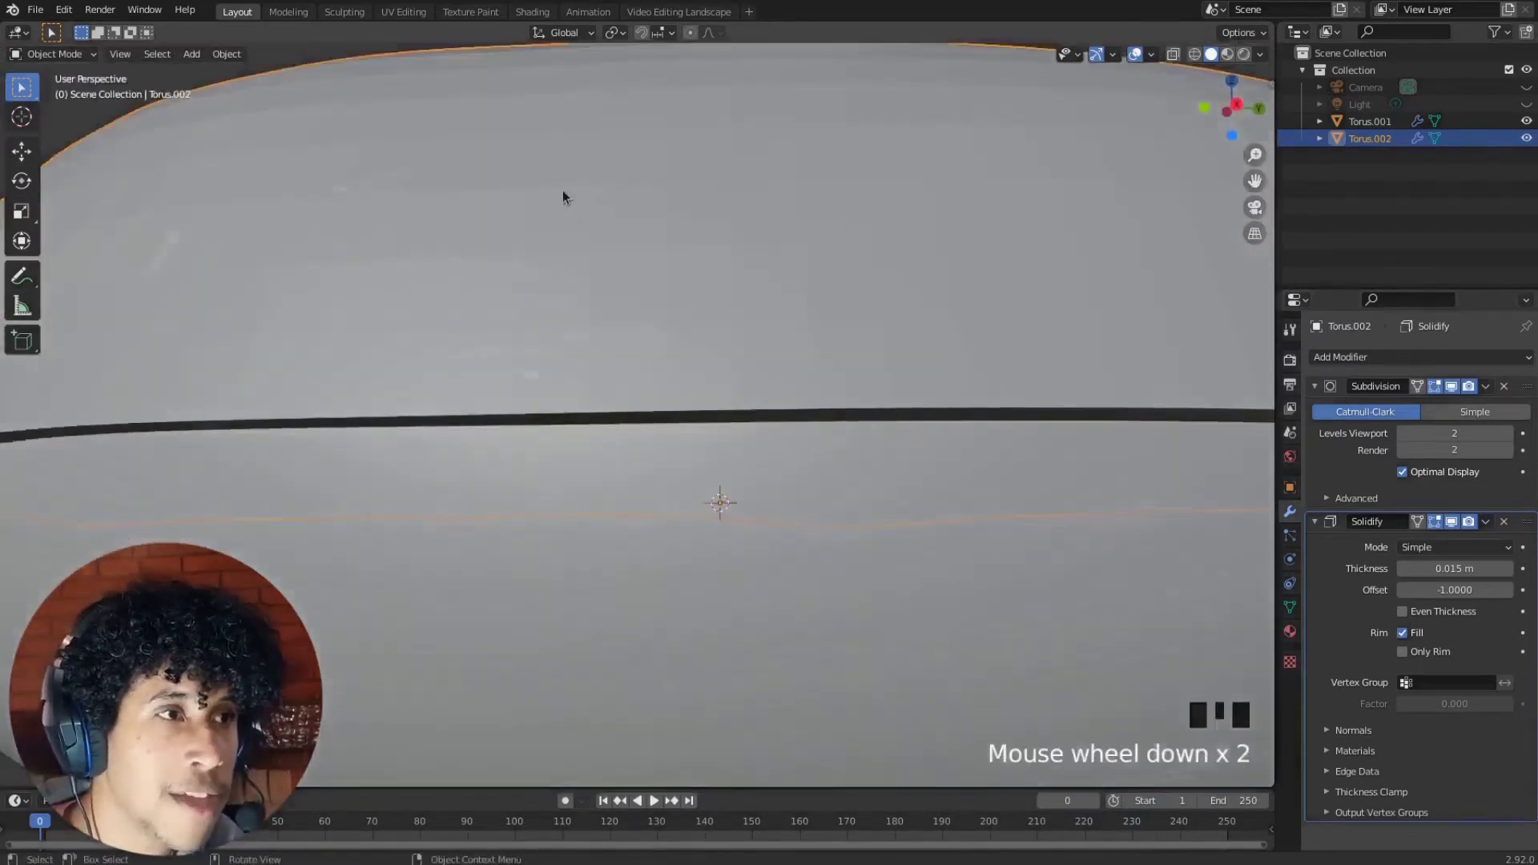
middle_click_drag(556, 165, 615, 334)
scroll(554, 513, "up", 3)
middle_click_drag(555, 513, 515, 519, "shift")
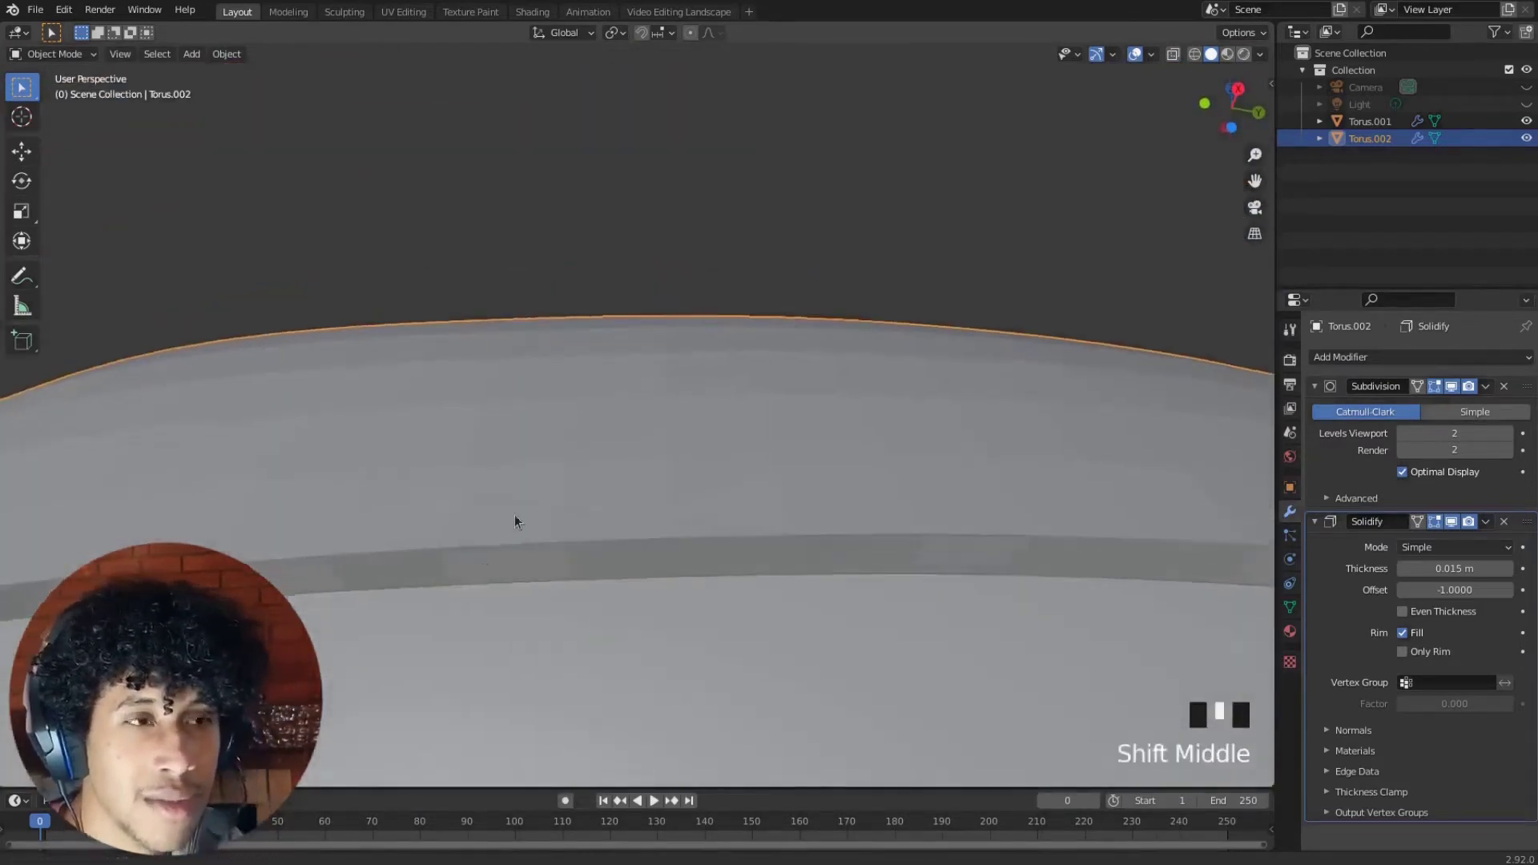
scroll(526, 424, "up", 2)
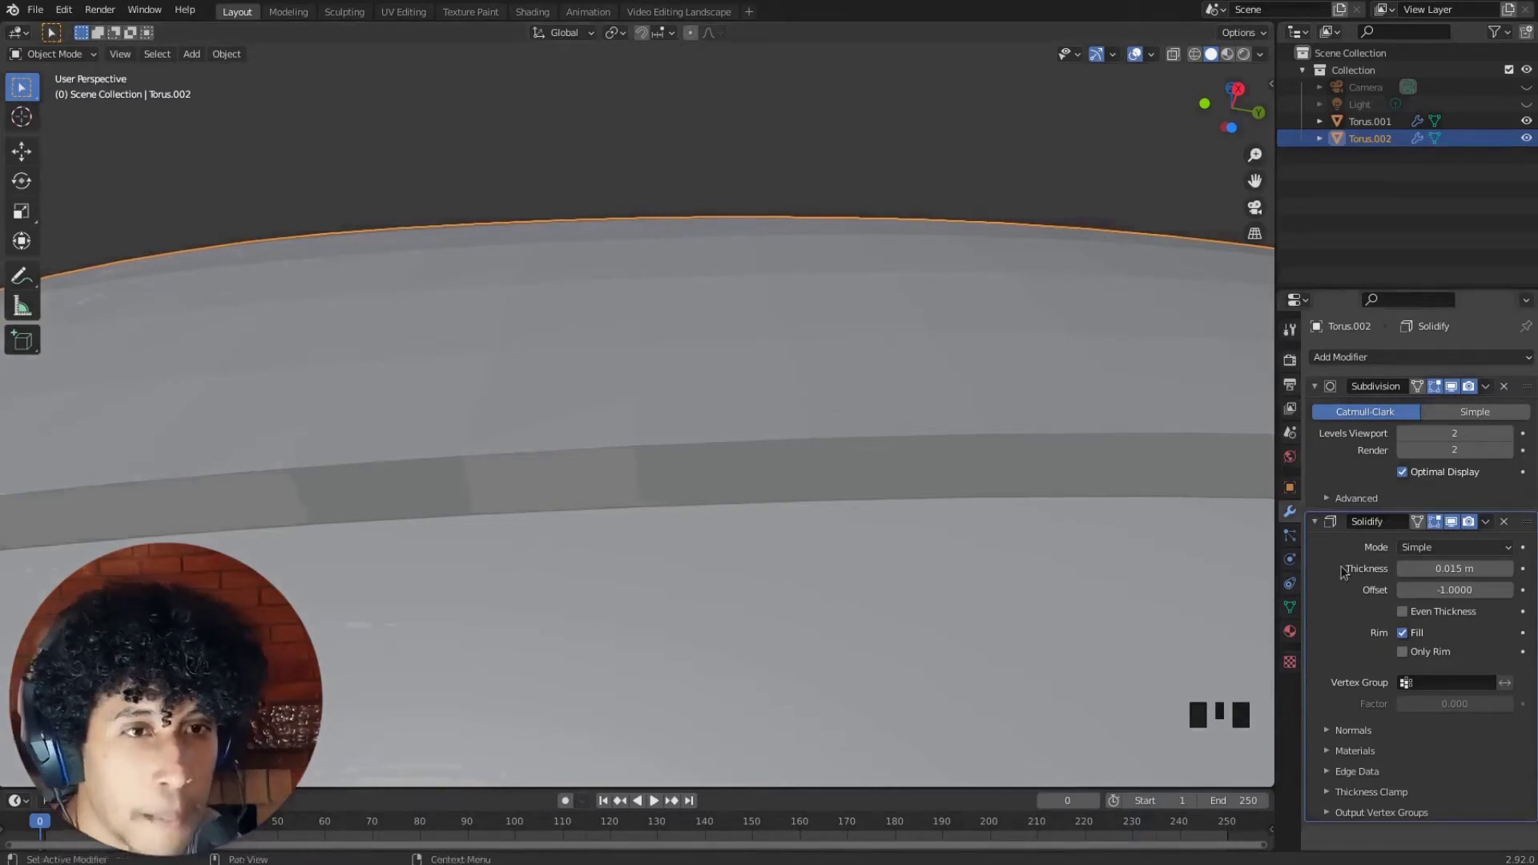
Move the shell's Solidify modifier back above Subdivision and check the rim from the side
left_click_drag(1526, 521, 1521, 362)
middle_click_drag(1026, 465, 851, 473)
middle_click_drag(883, 402, 916, 406)
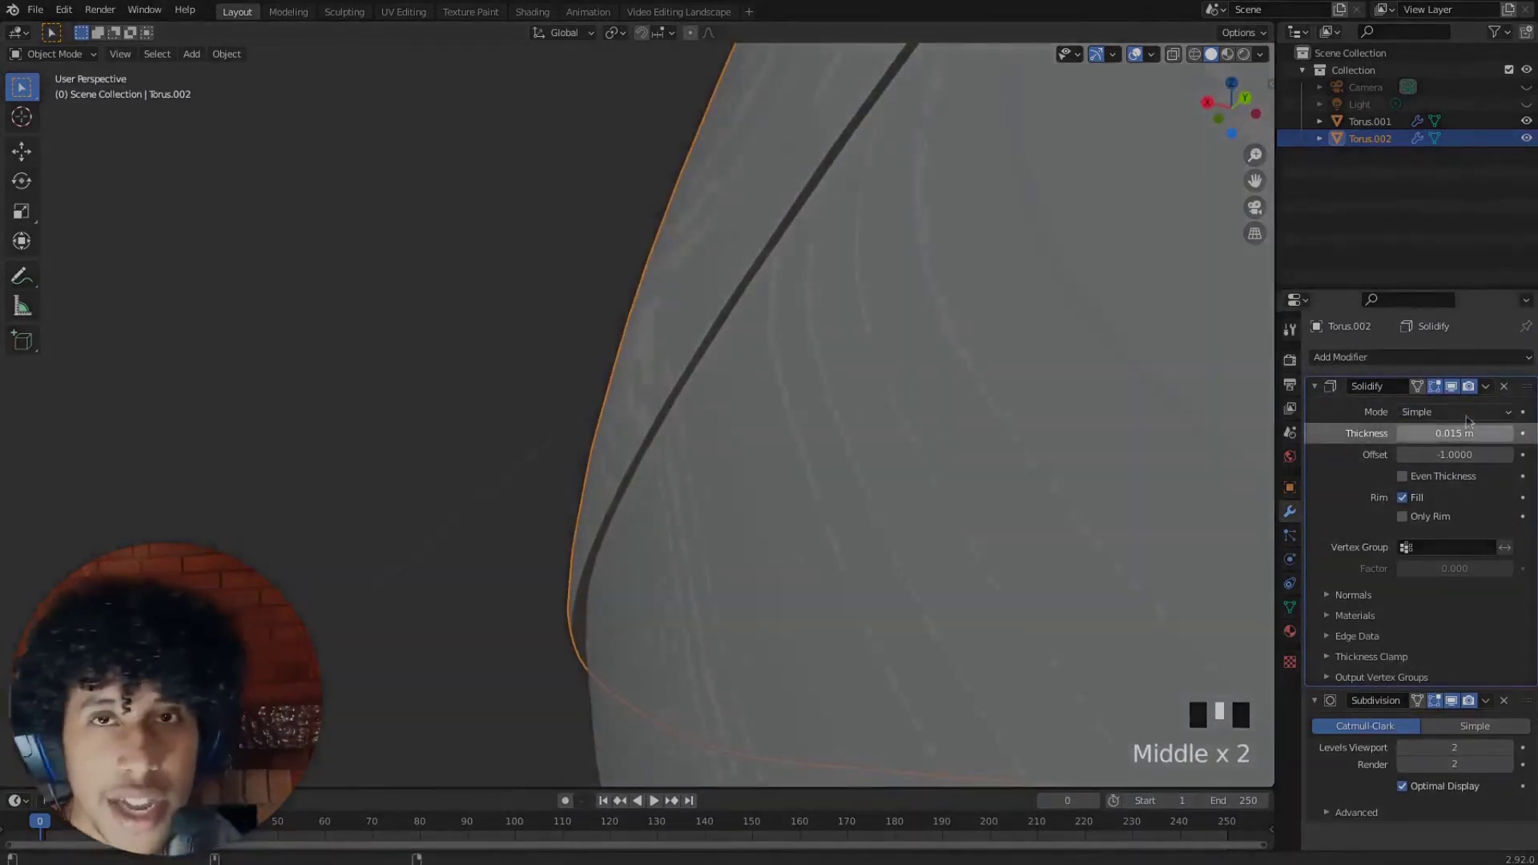
Try a Solidify thickness of 0.027 m on the shell and try scaling the whole shell down slightly
left_click_drag(1454, 433, 1498, 433, "shift")
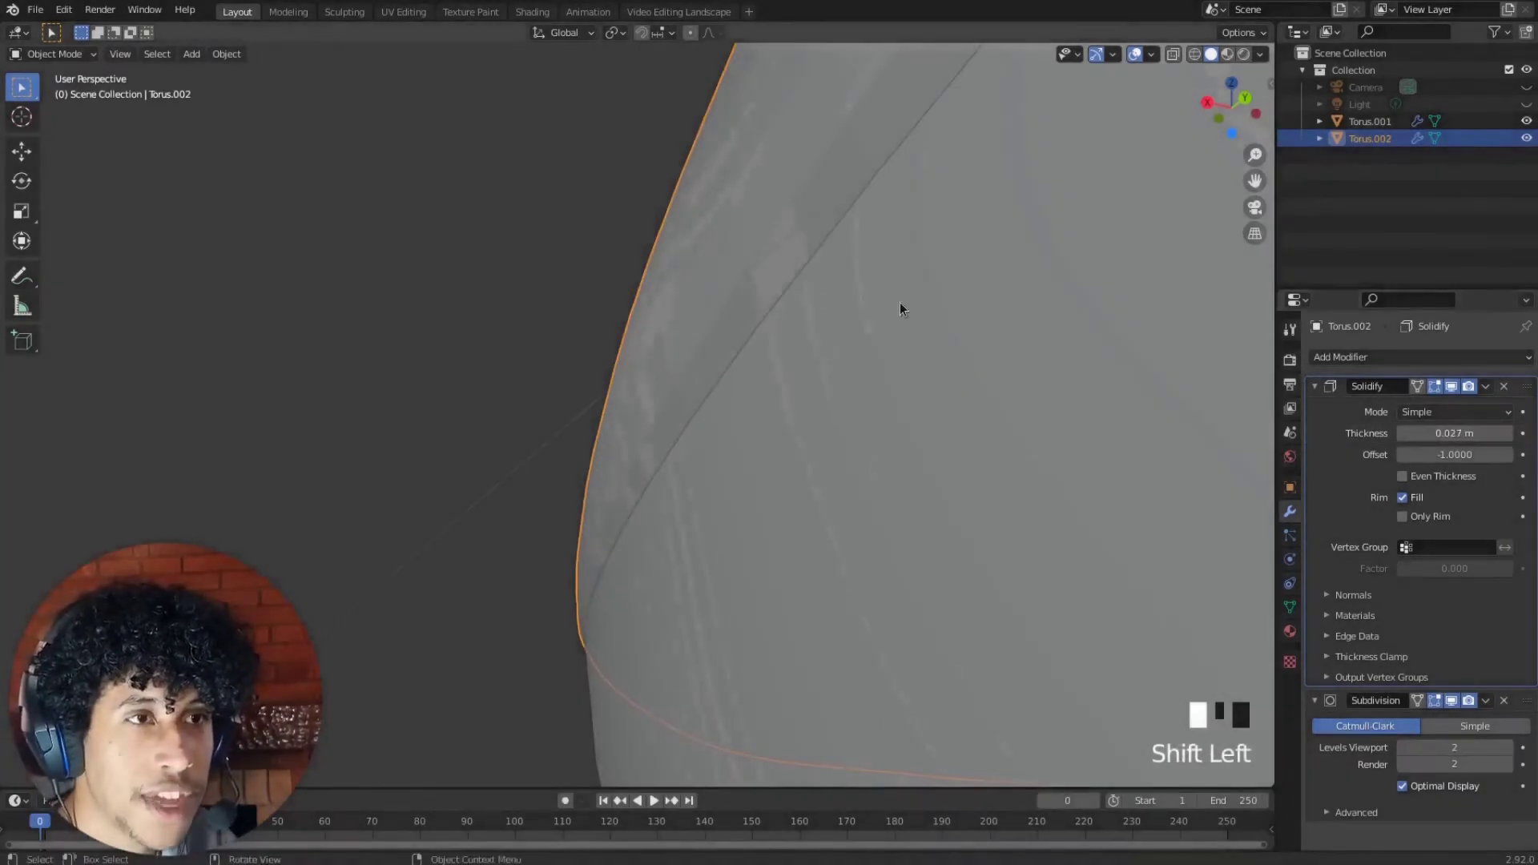
scroll(899, 306, "down", 4)
middle_click_drag(898, 305, 1027, 413)
key("s")
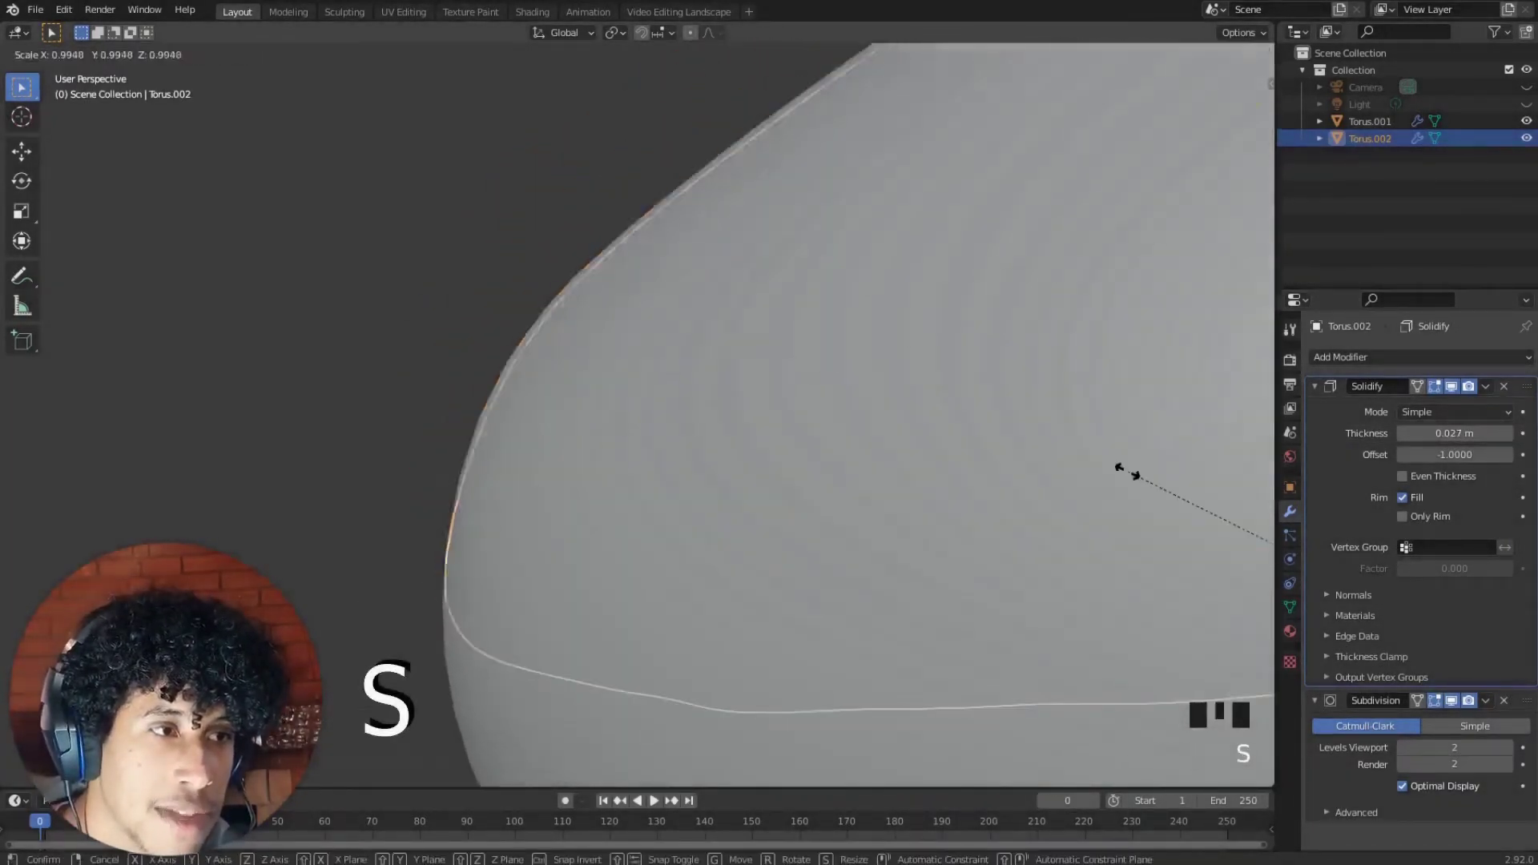
right_click(1122, 469)
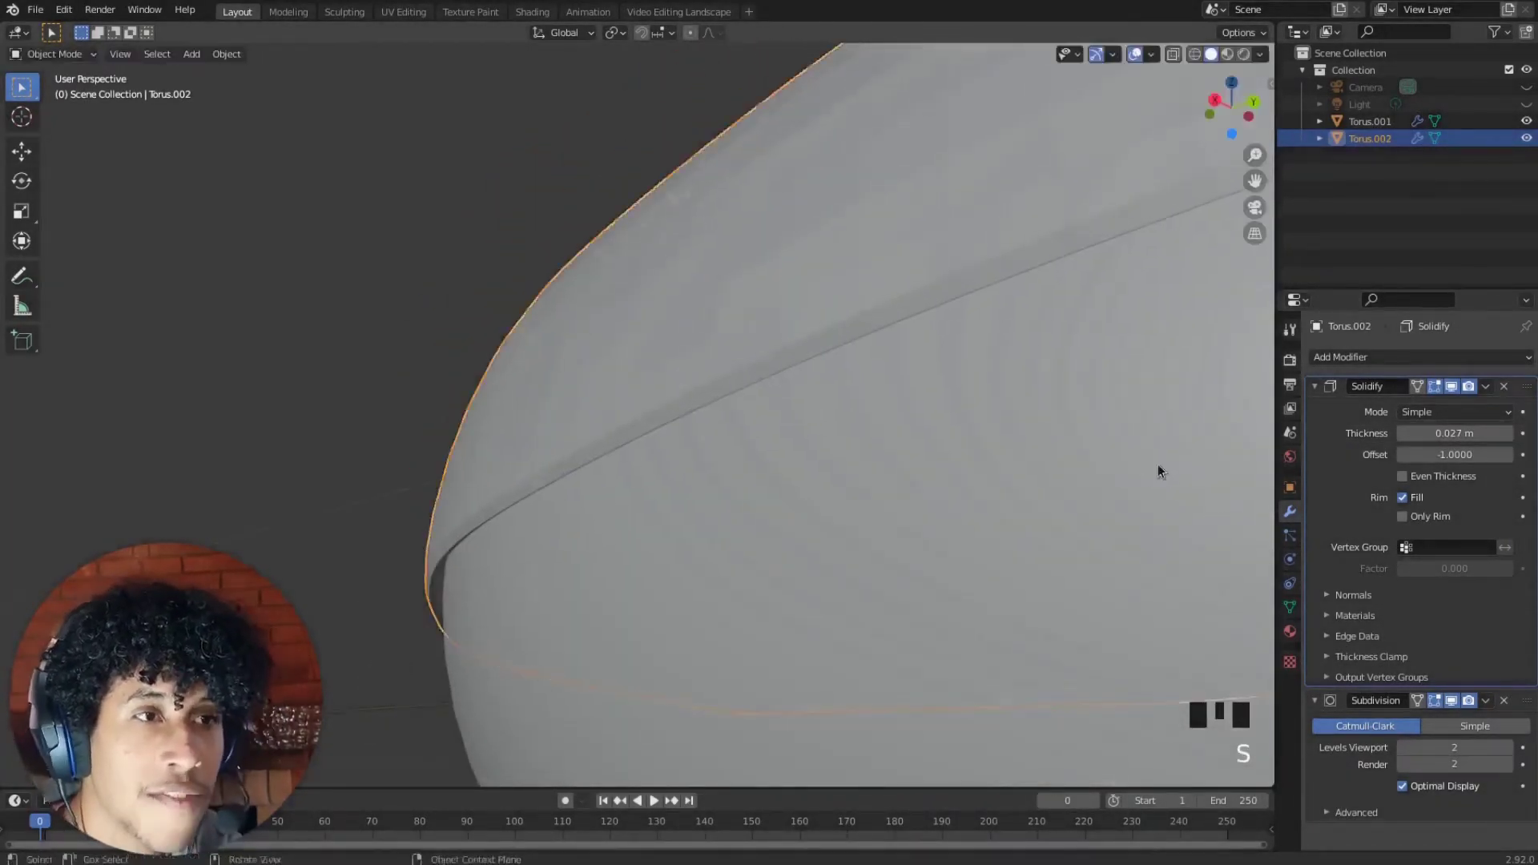
Set the shell's Solidify thickness to 0.04 m and its Subdivision viewport level to 3
left_click_drag(1454, 432, 1479, 433, "shift")
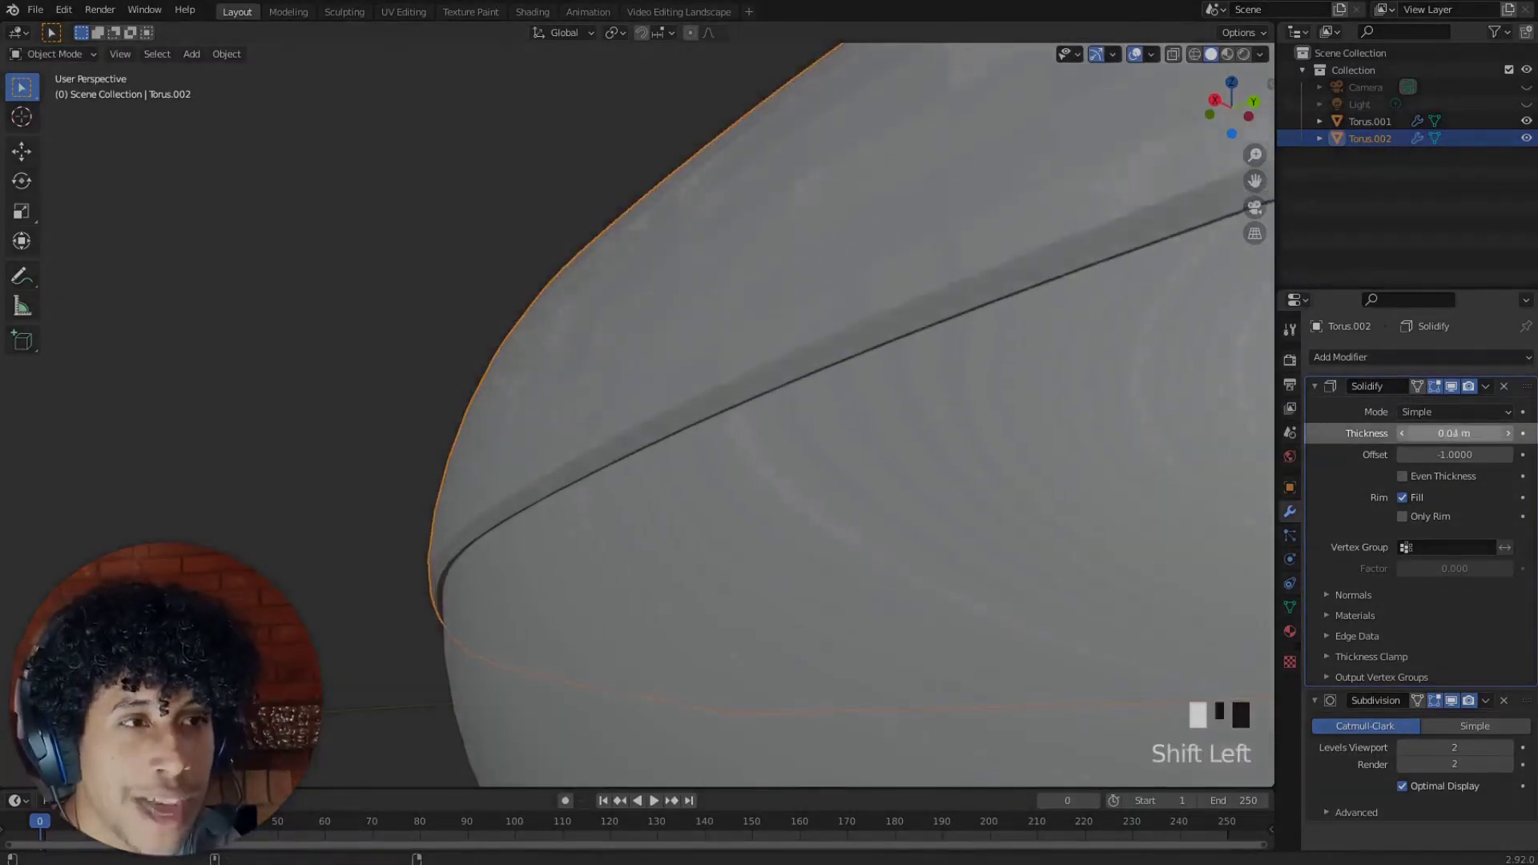
middle_click_drag(881, 400, 801, 449)
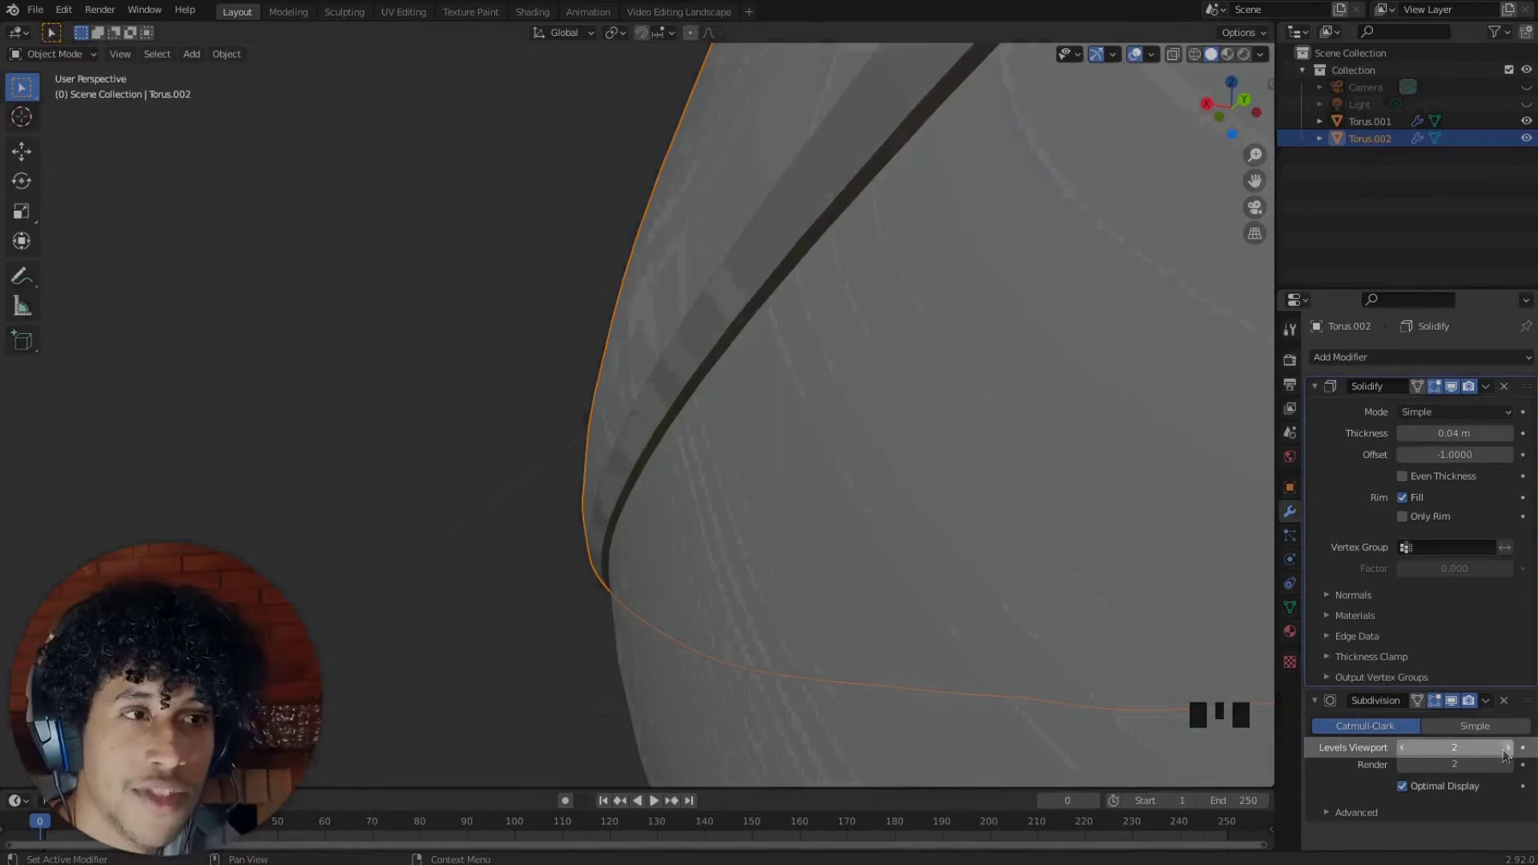
left_click(1506, 755)
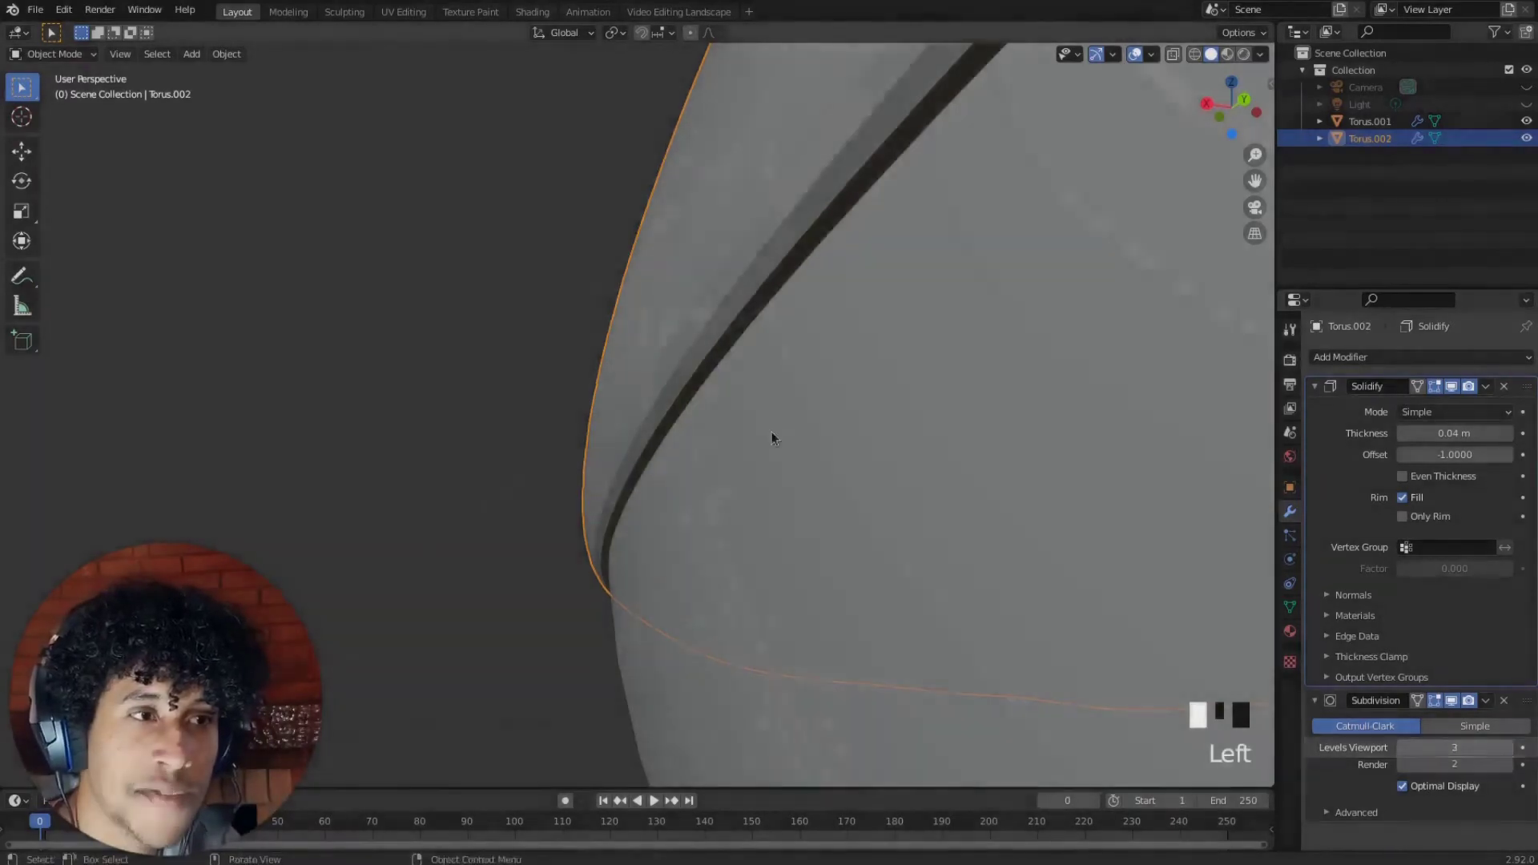
middle_click_drag(772, 433, 879, 374)
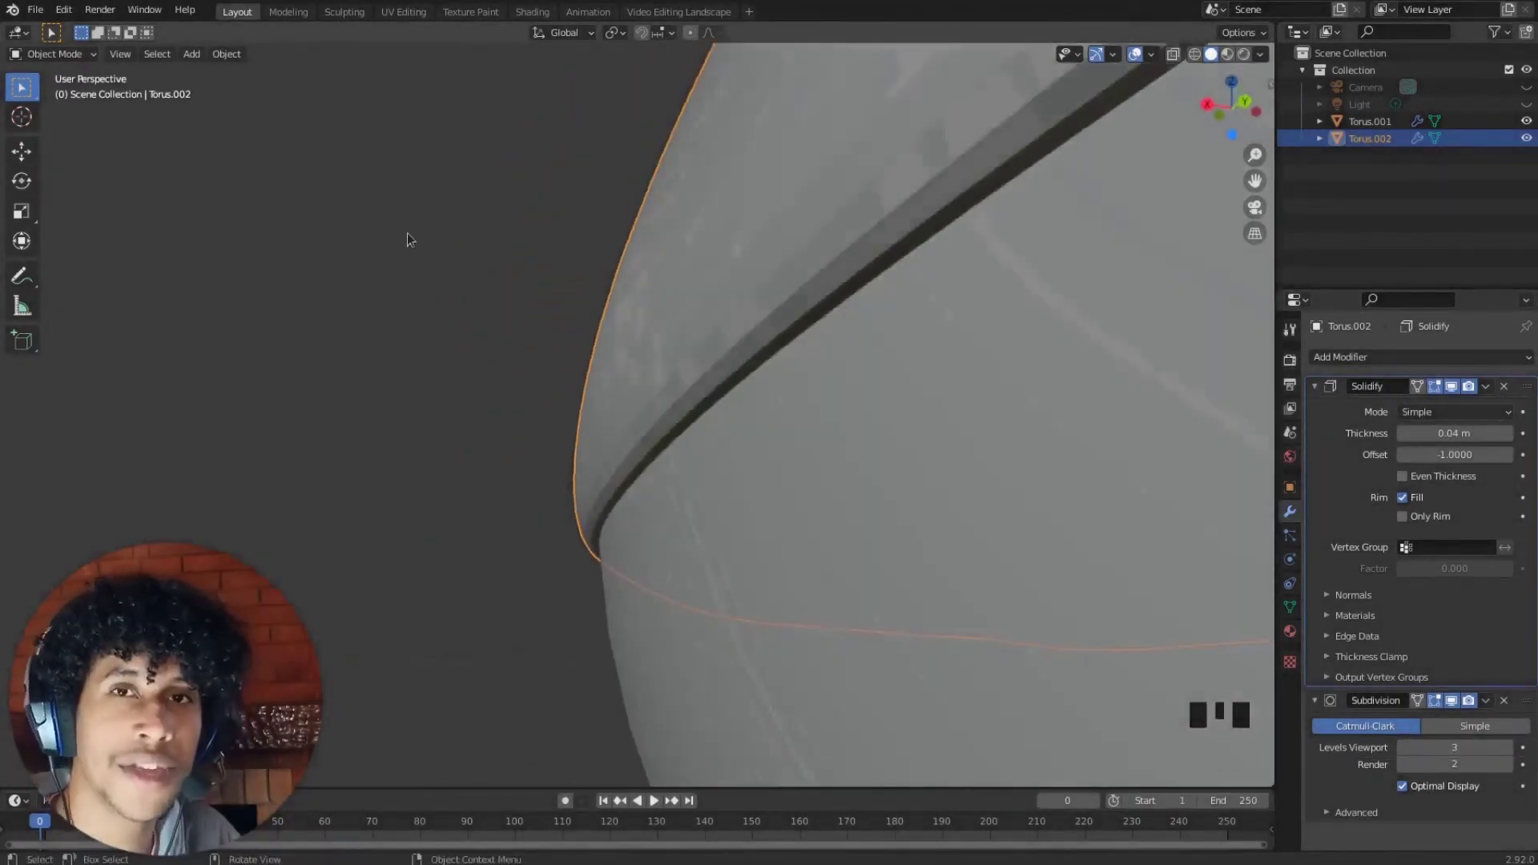
Shade the upper shell smooth and check its surface from above
scroll(407, 239, "down", 8)
middle_click_drag(388, 262, 296, 329)
right_click(740, 254)
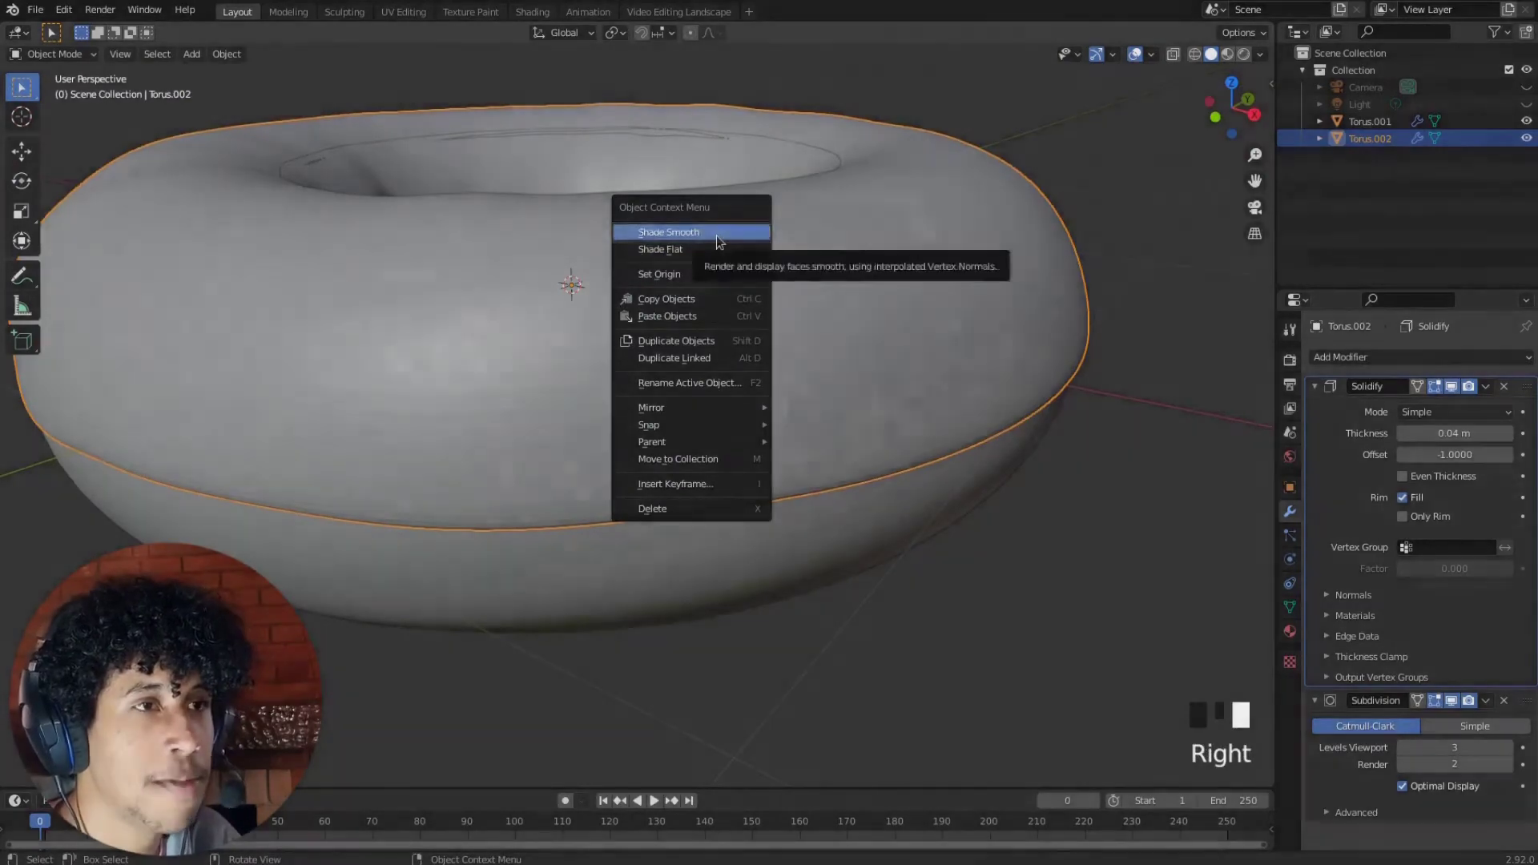
left_click(725, 231)
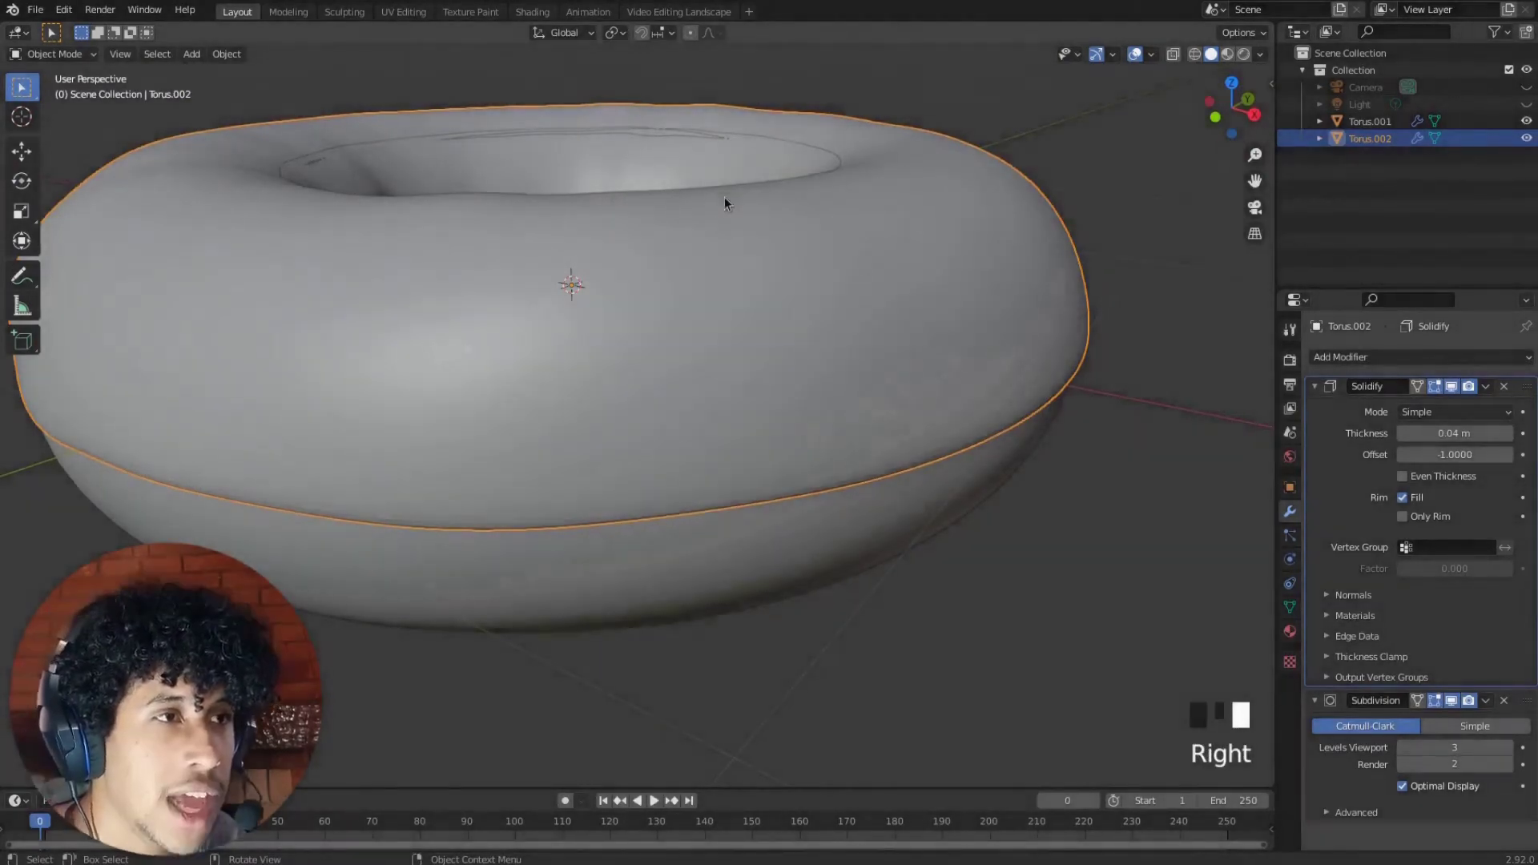
middle_click_drag(724, 197, 835, 594)
scroll(693, 258, "down", 3)
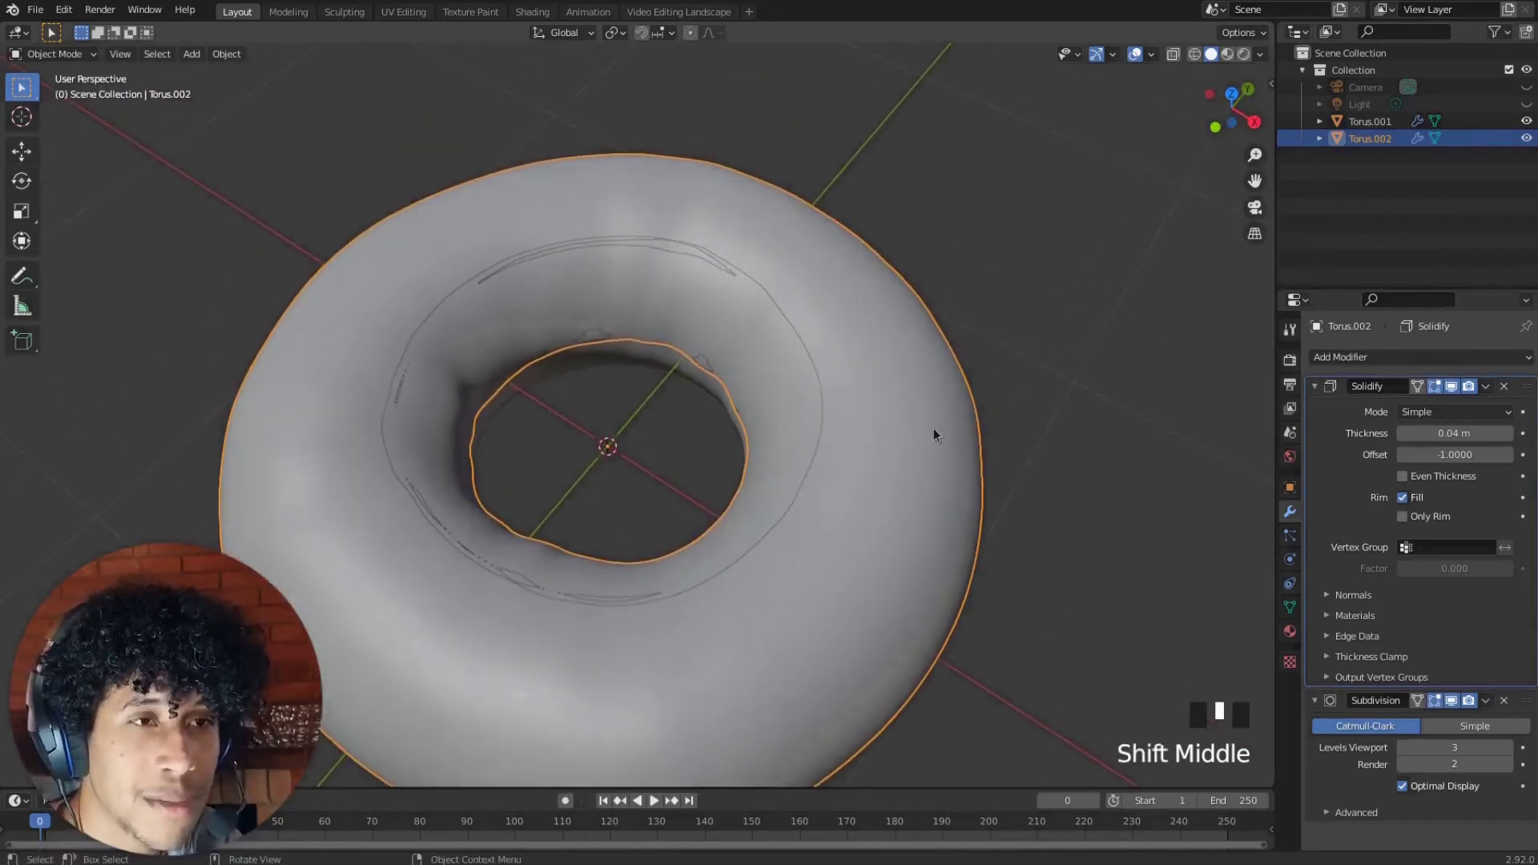
In Edit Mode, select the two lowest edge loops around the shell's inner hole
middle_click_drag(935, 435, 747, 333)
scroll(749, 290, "up", 2)
middle_click_drag(749, 262, 934, 300)
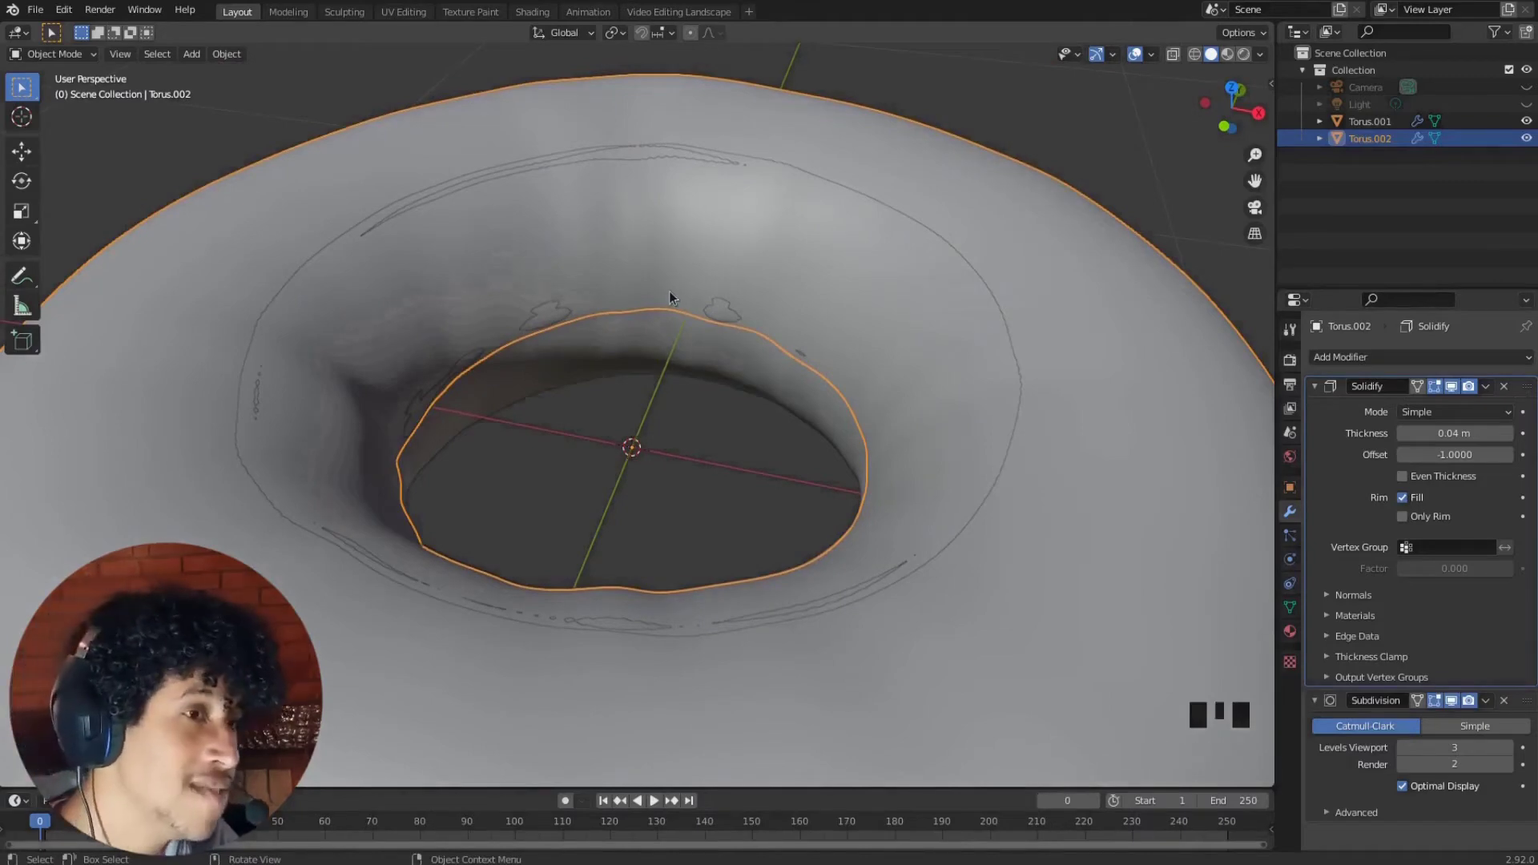
key("Tab")
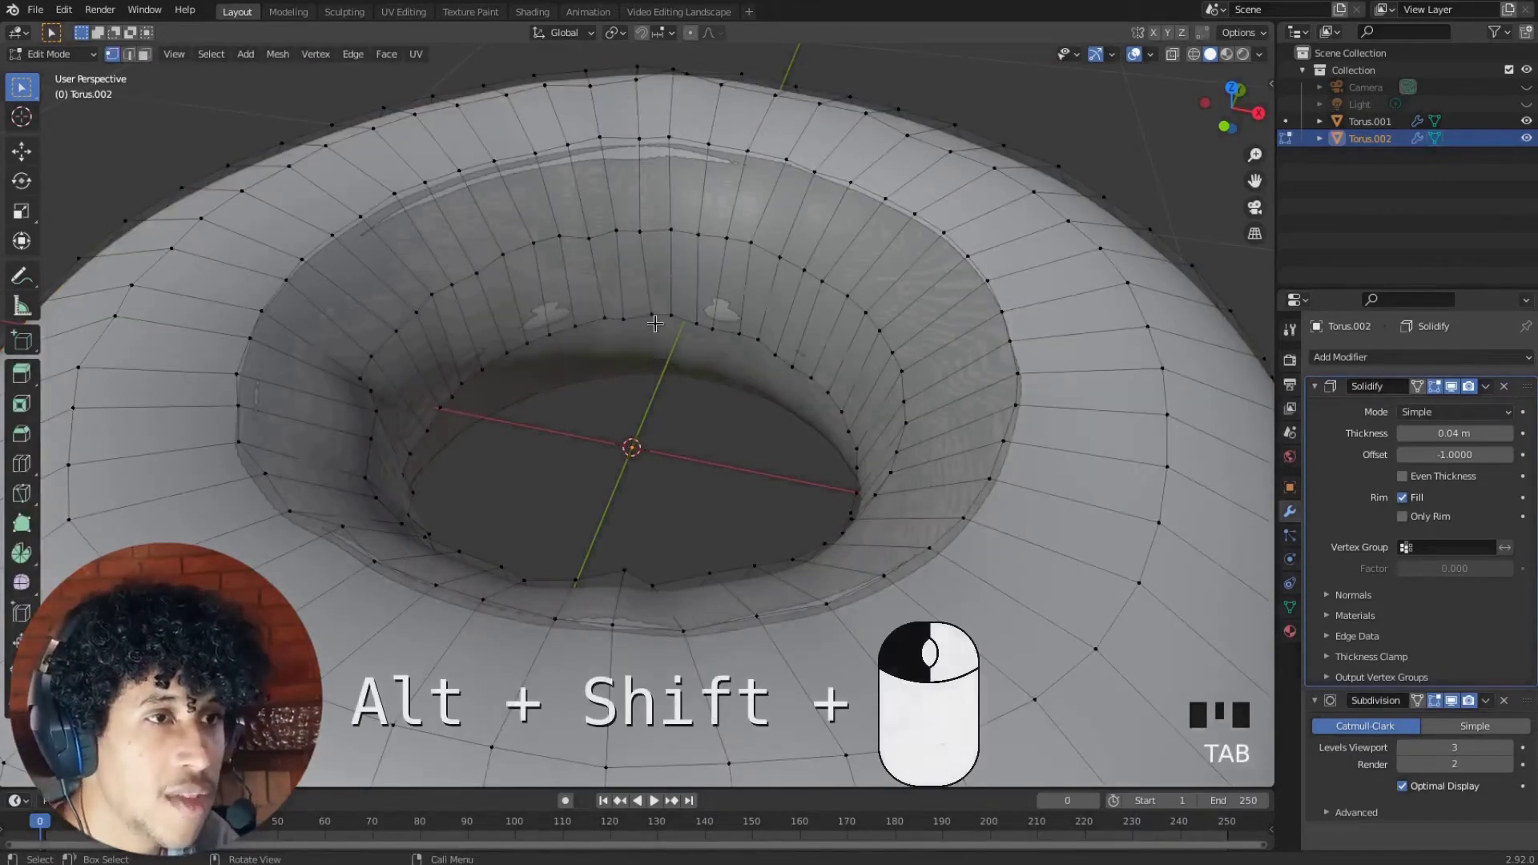
left_click(685, 232, "alt+shift")
left_click(711, 301, "alt+shift")
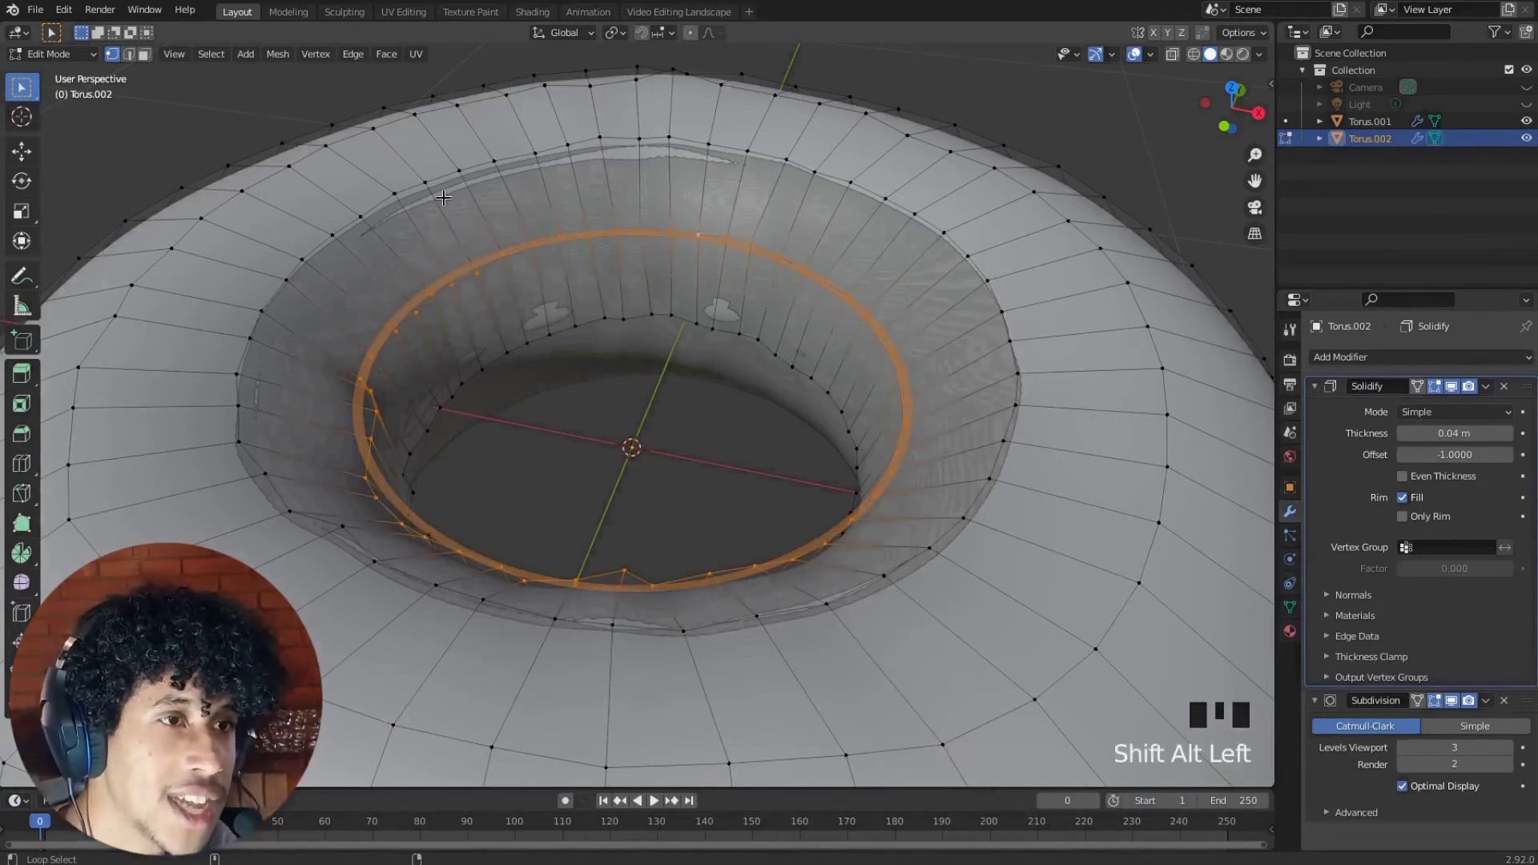
left_click(513, 478, "alt+shift")
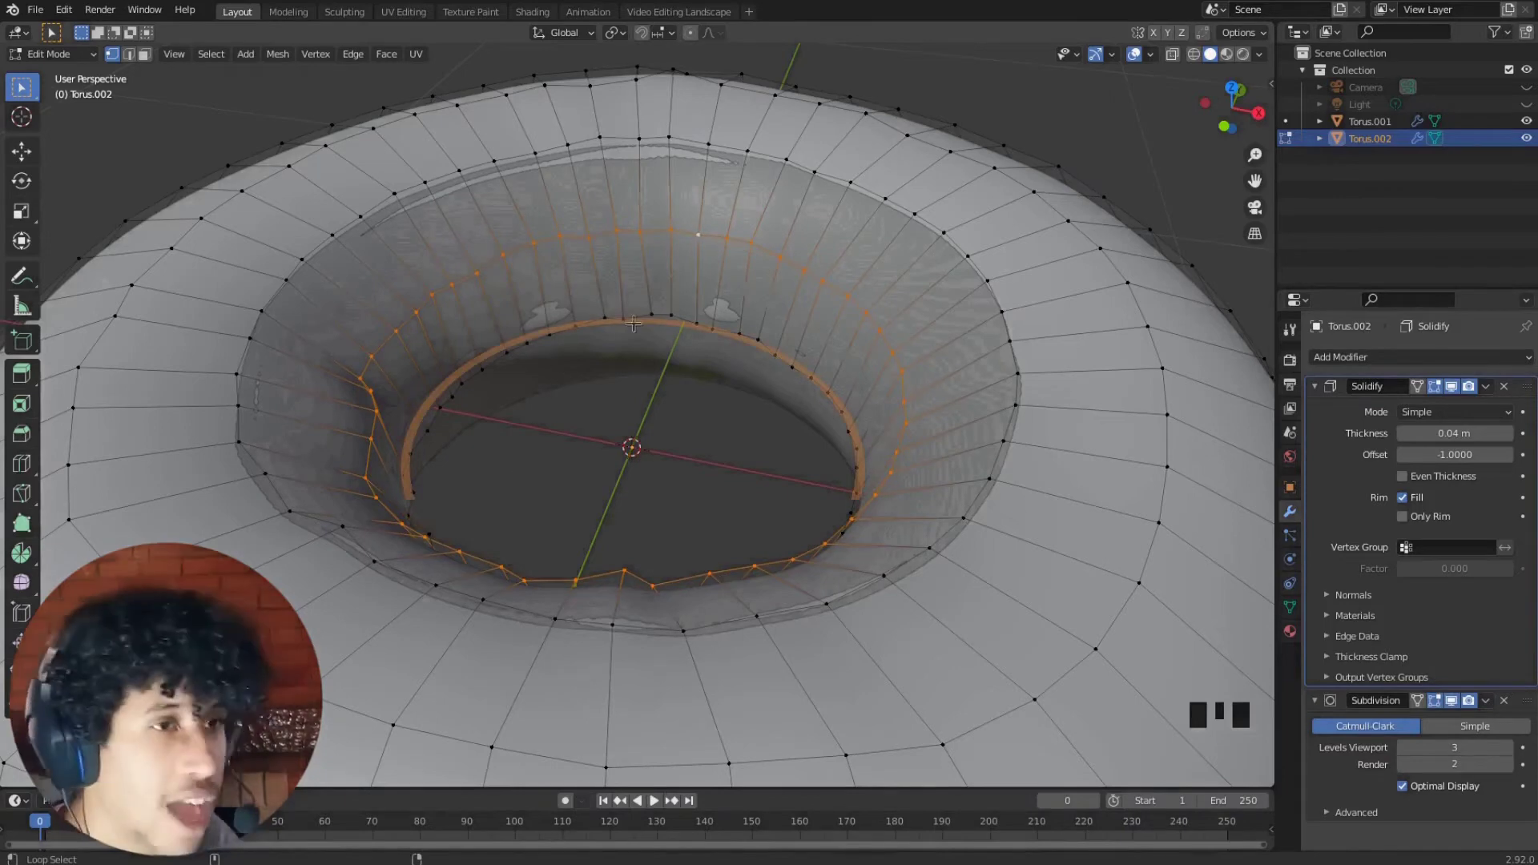
left_click(678, 324, "alt+shift")
Scale the selected inner-hole loops to about 0.975 so the shell covers the torus, and return to Object Mode
key("s")
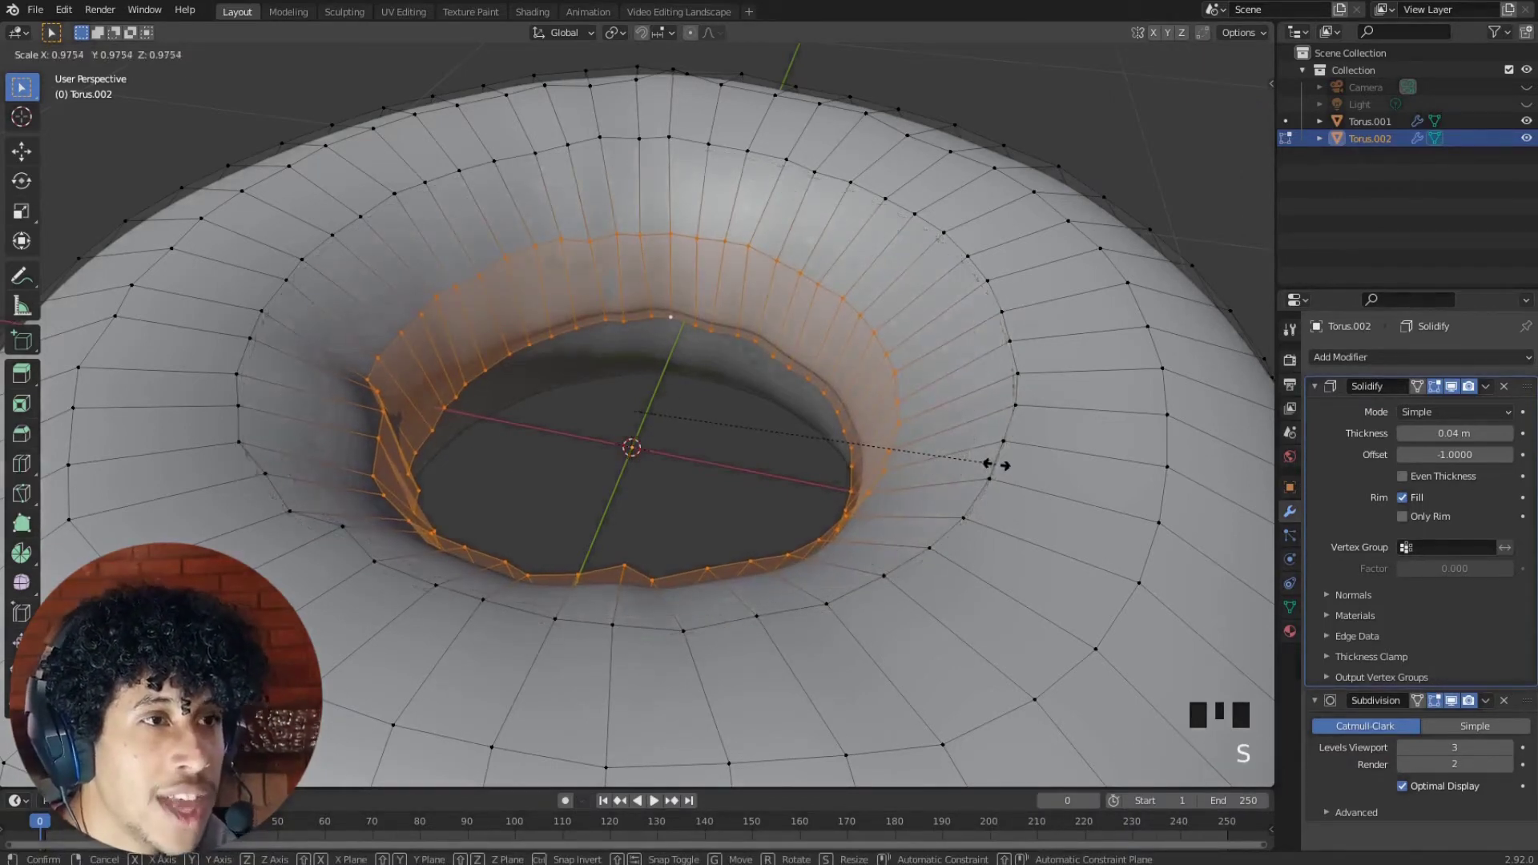
left_click(996, 465)
middle_click_drag(996, 465, 896, 225)
key("Tab")
middle_click_drag(935, 238, 937, 265)
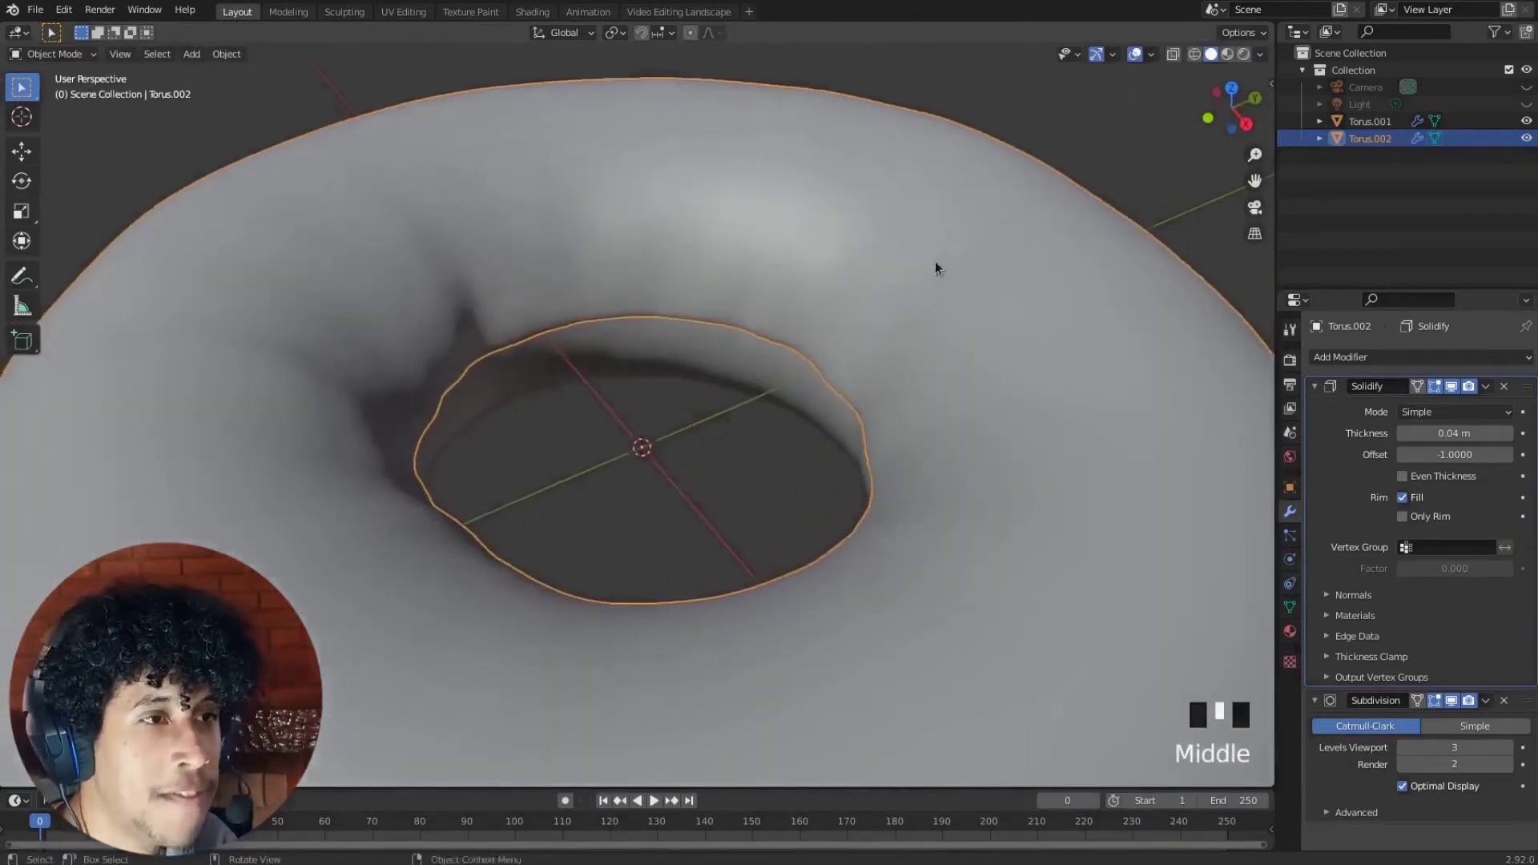
key("Tab")
key("Tab")
Check the whole donut from above and the side and save the file
scroll(759, 189, "down", 3)
middle_click_drag(759, 190, 827, 381)
left_click(835, 498)
scroll(835, 504, "down", 2)
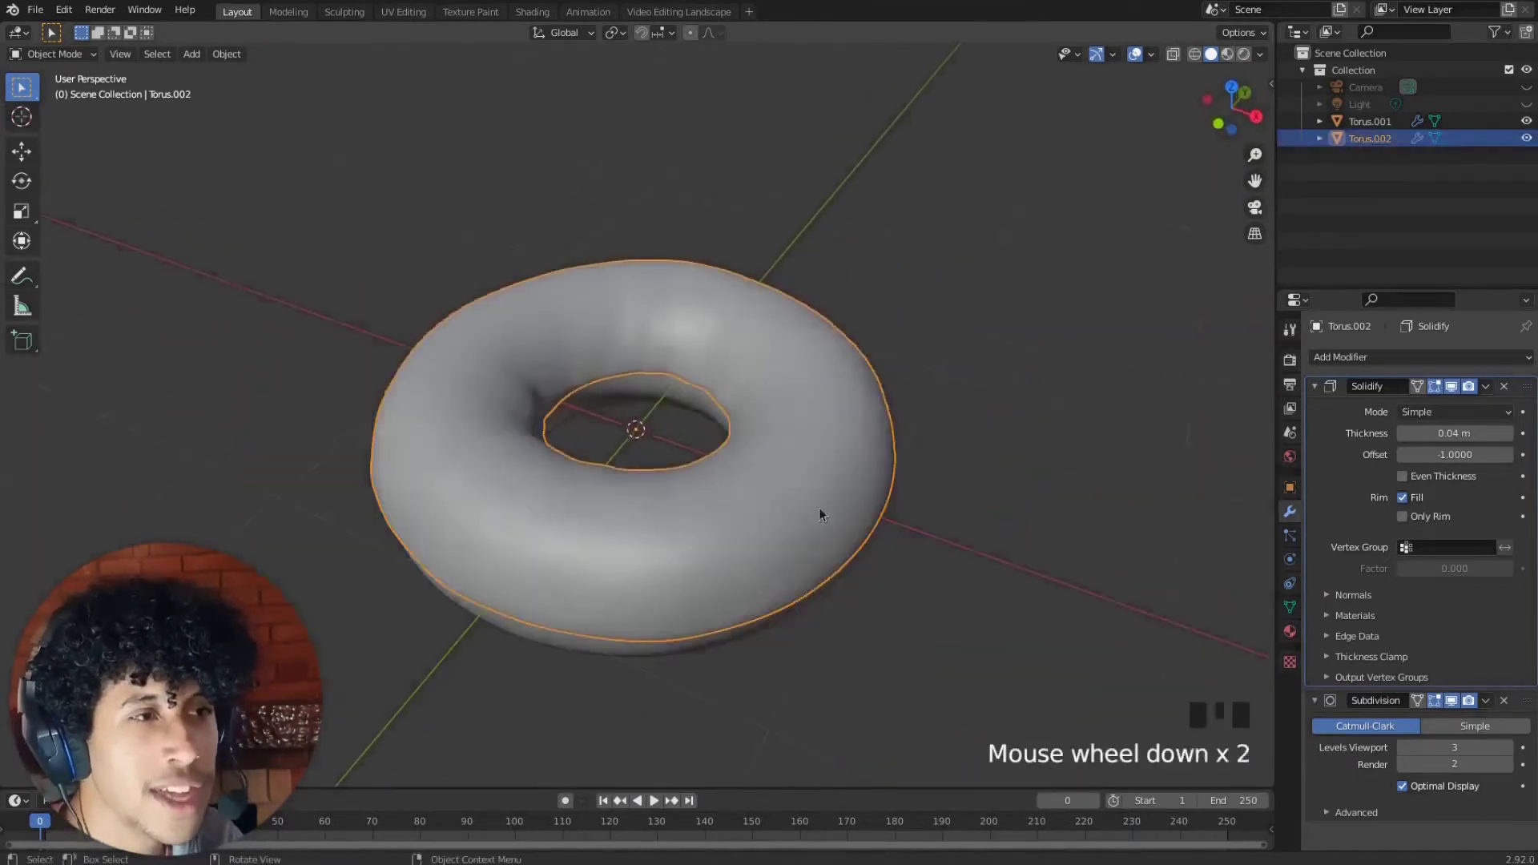
middle_click_drag(820, 516, 879, 233)
left_click(858, 411)
middle_click_drag(858, 412, 488, 403, "shift")
left_click(768, 402)
scroll(763, 411, "up", 2)
key("ctrl+s")
scroll(485, 404, "up", 4)
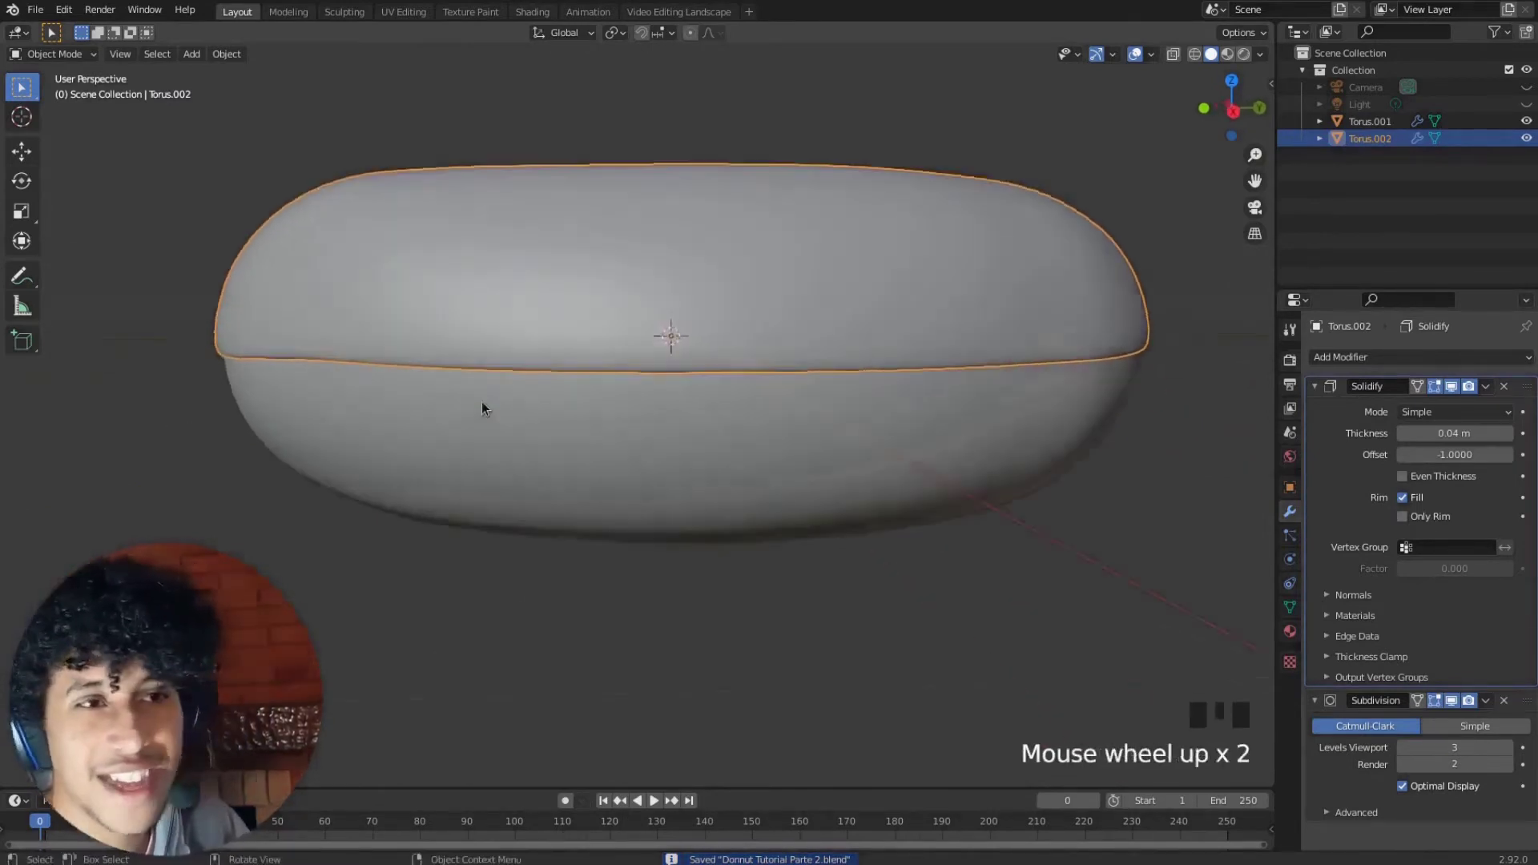
Check the icing shell's fit from the sides and above, and enter Edit Mode on the shell
middle_click_drag(350, 444, 890, 405)
scroll(885, 404, "down", 2)
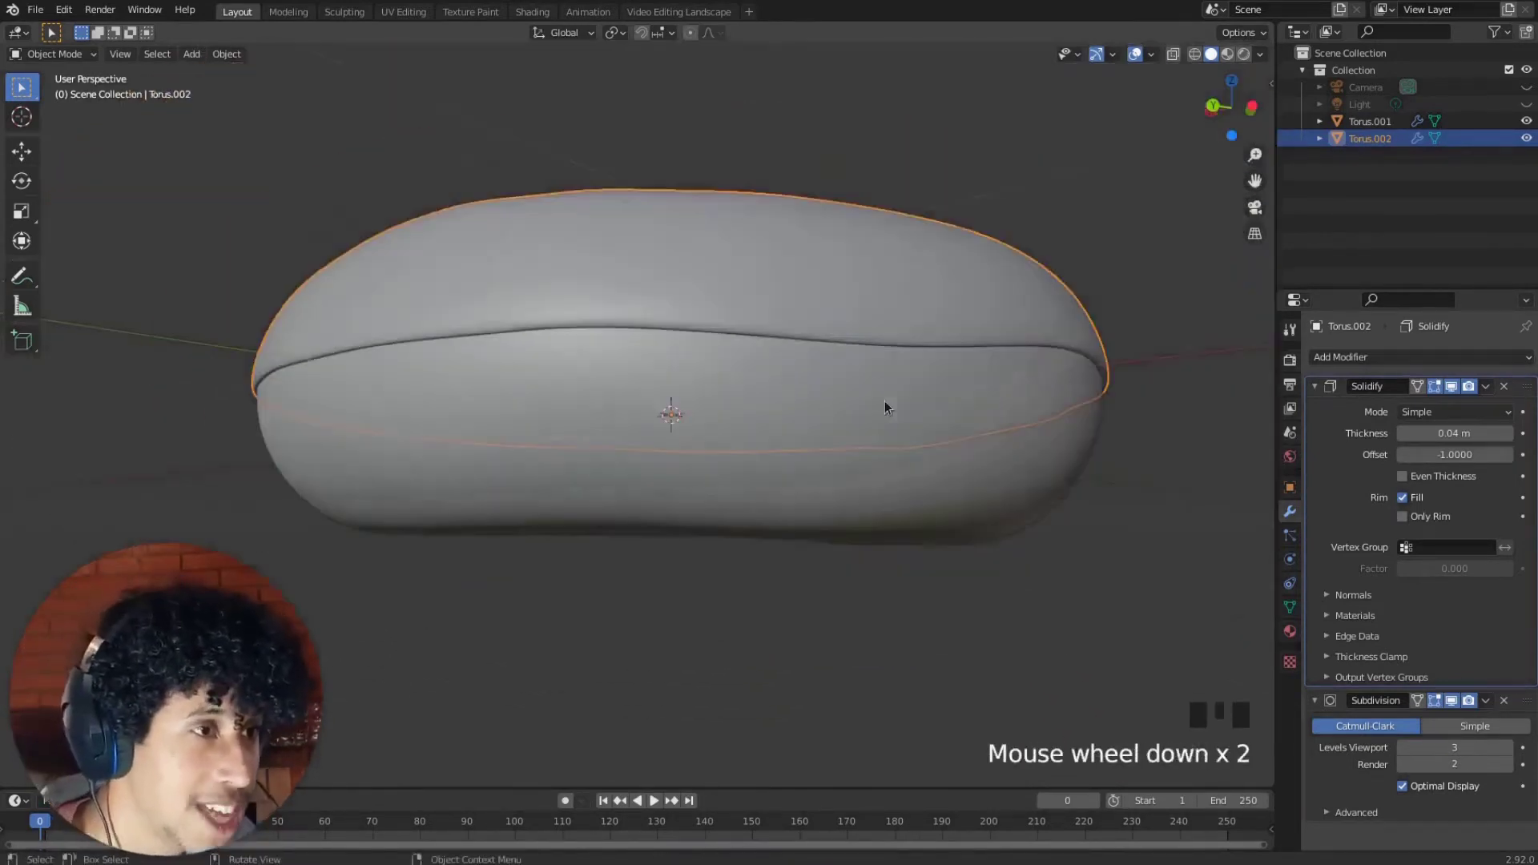
middle_click_drag(610, 251, 595, 379)
scroll(436, 347, "up", 2)
middle_click_drag(436, 347, 439, 525)
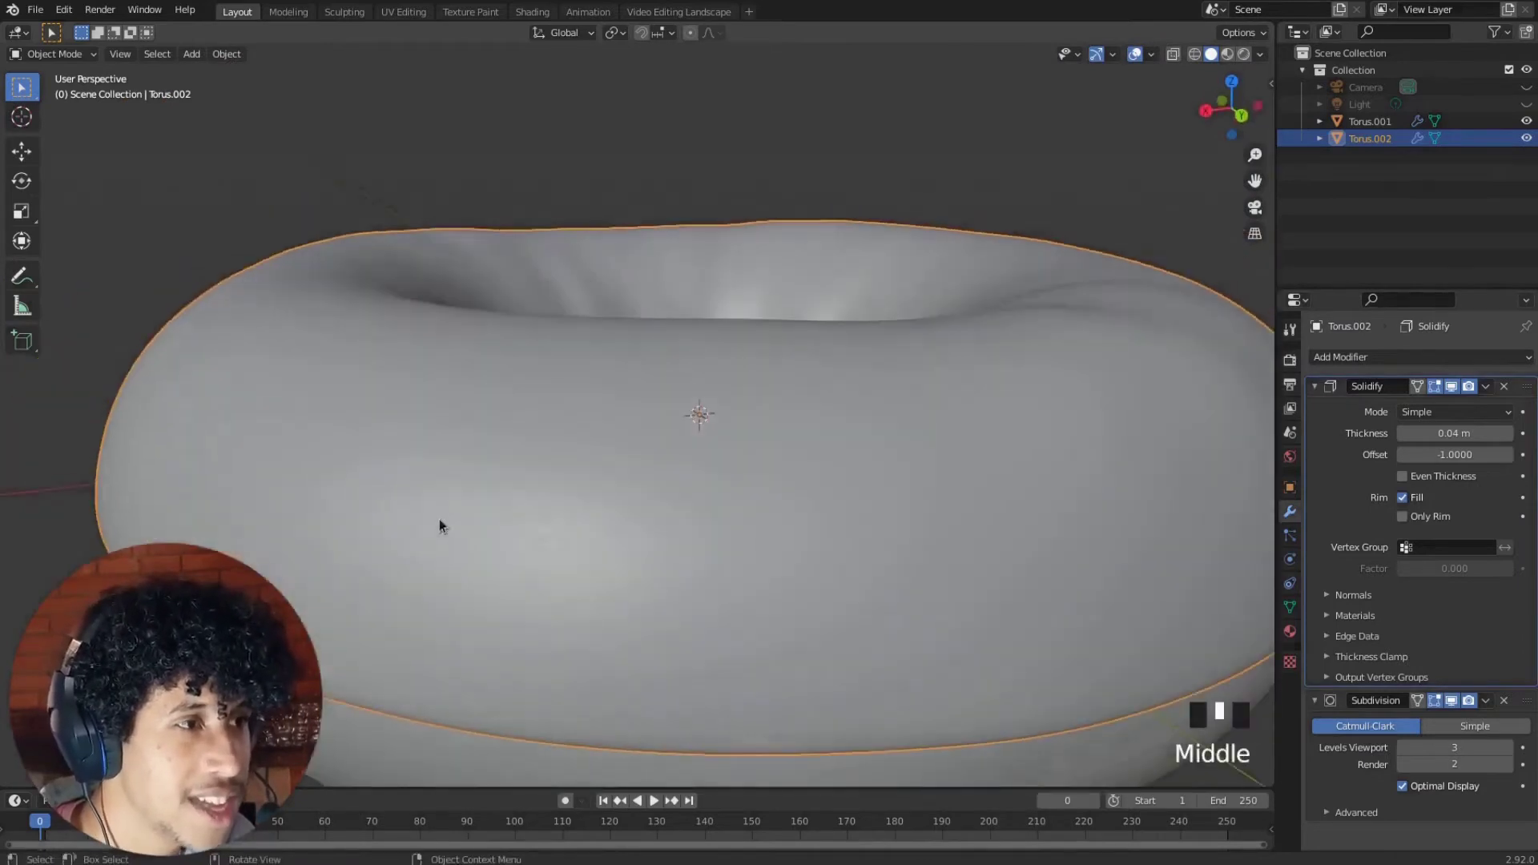
scroll(326, 477, "down", 2)
middle_click_drag(326, 478, 620, 401)
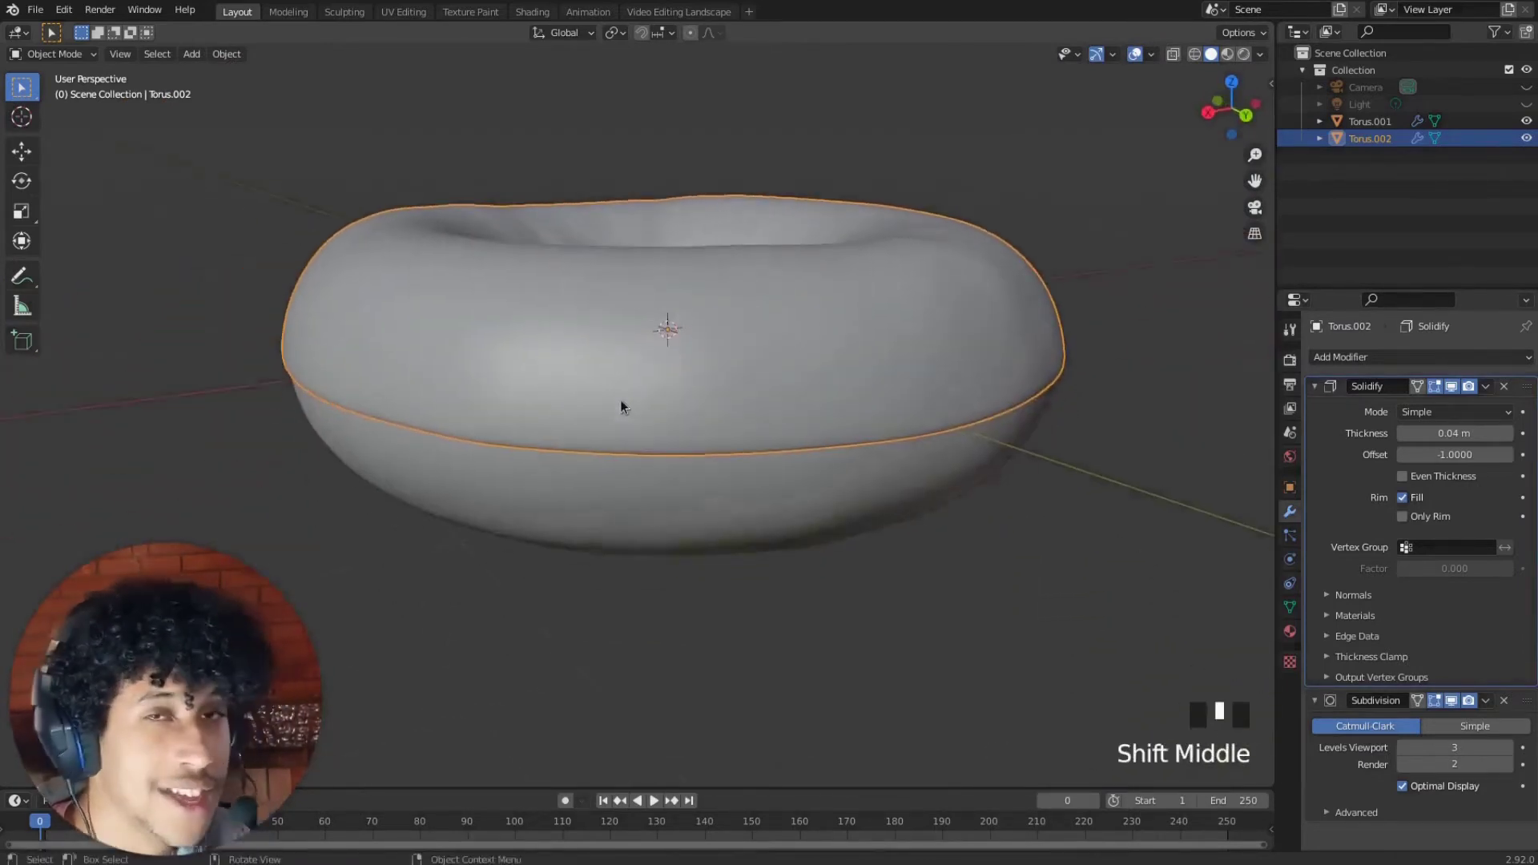
key("Tab")
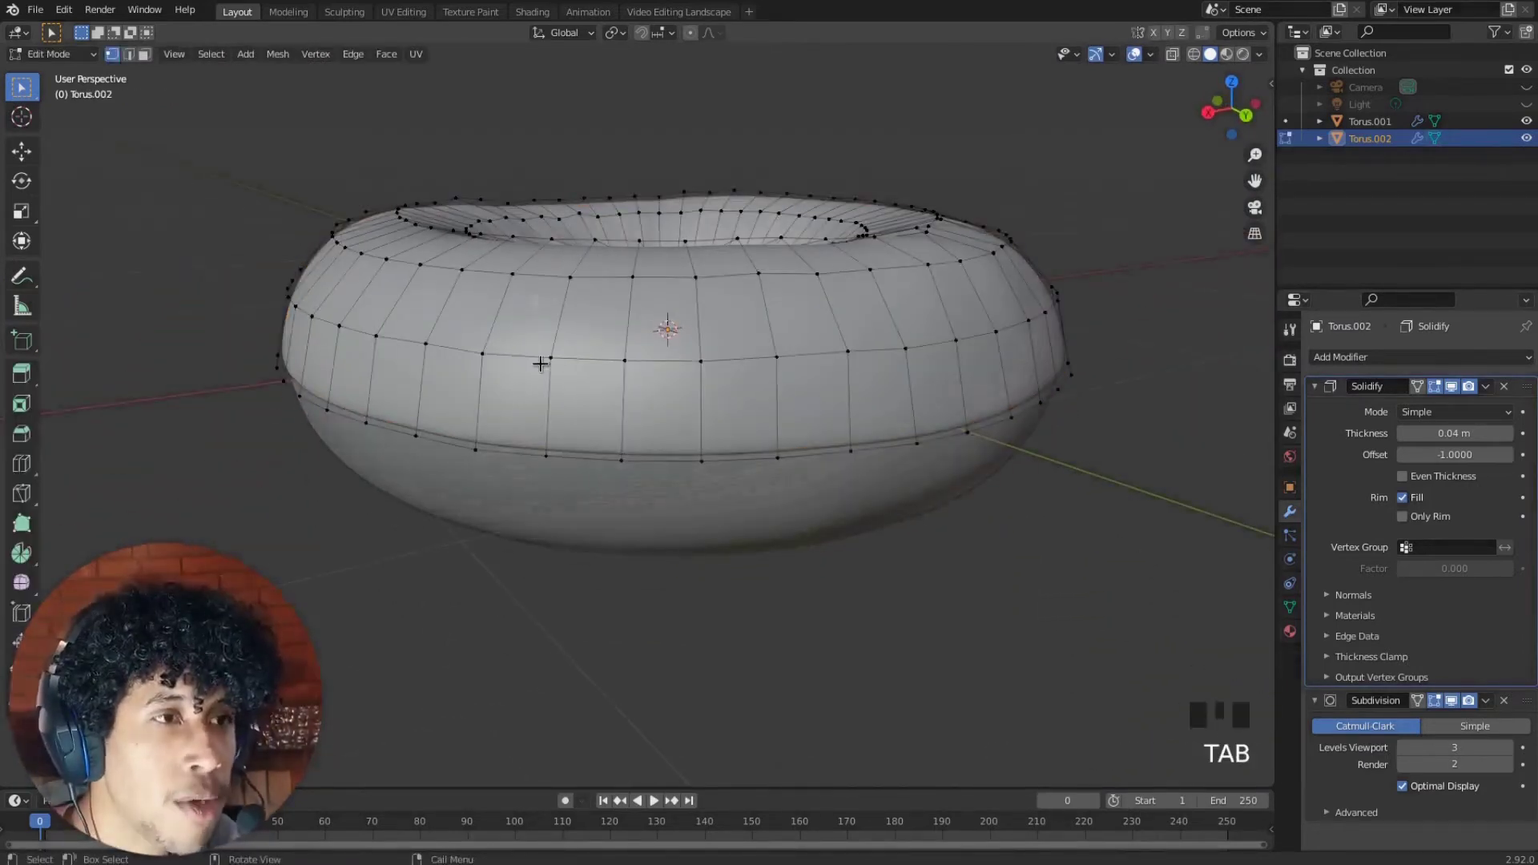
Try pulling a single vertex of the shell's outer lower rim down over the torus to form a drip
middle_click_drag(541, 364, 576, 358)
left_click(623, 427)
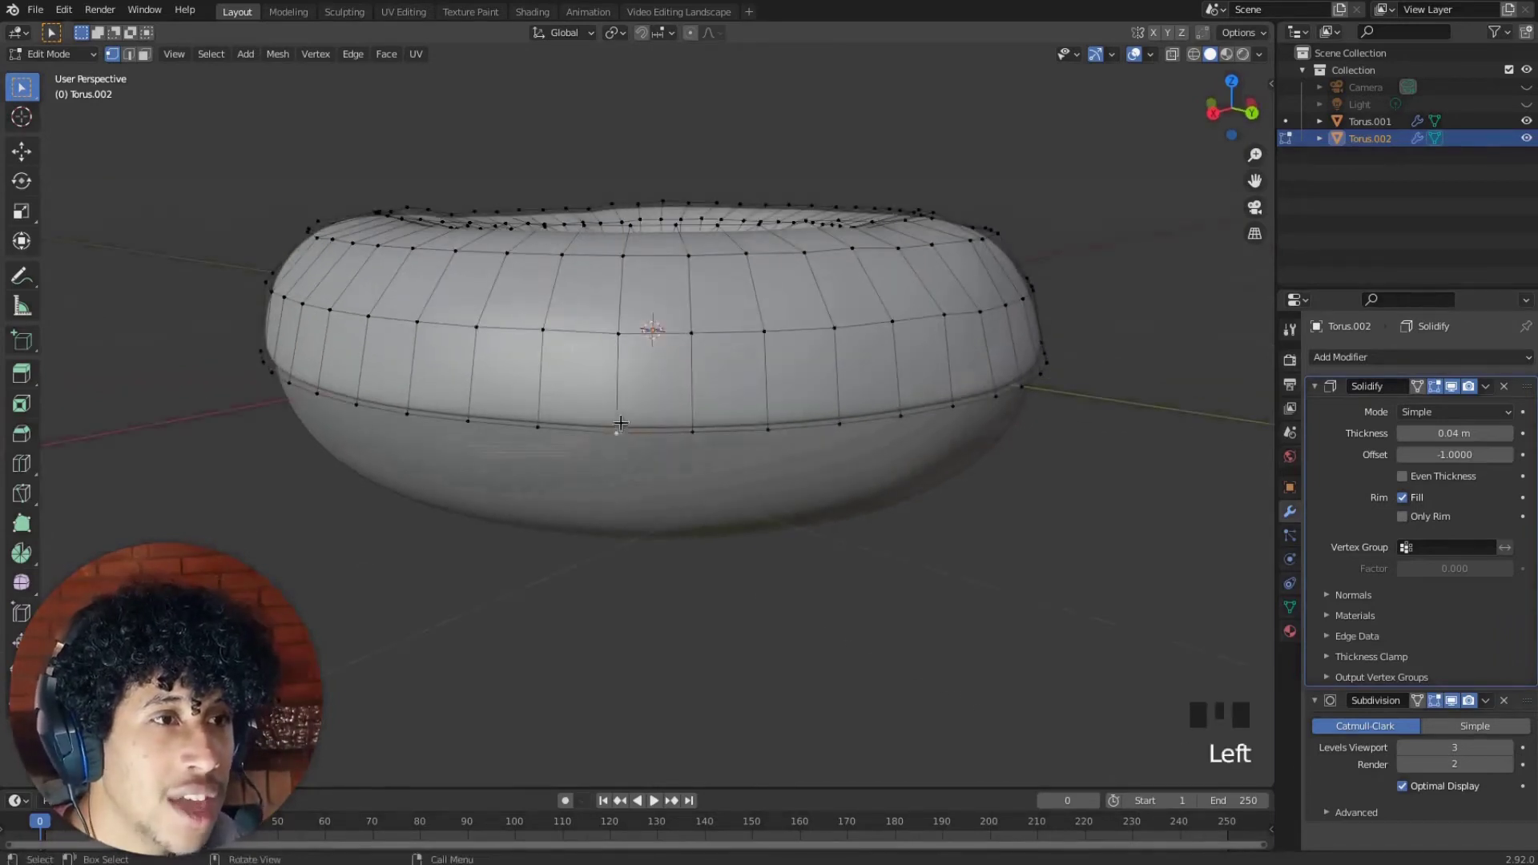
middle_click_drag(623, 427, 597, 411)
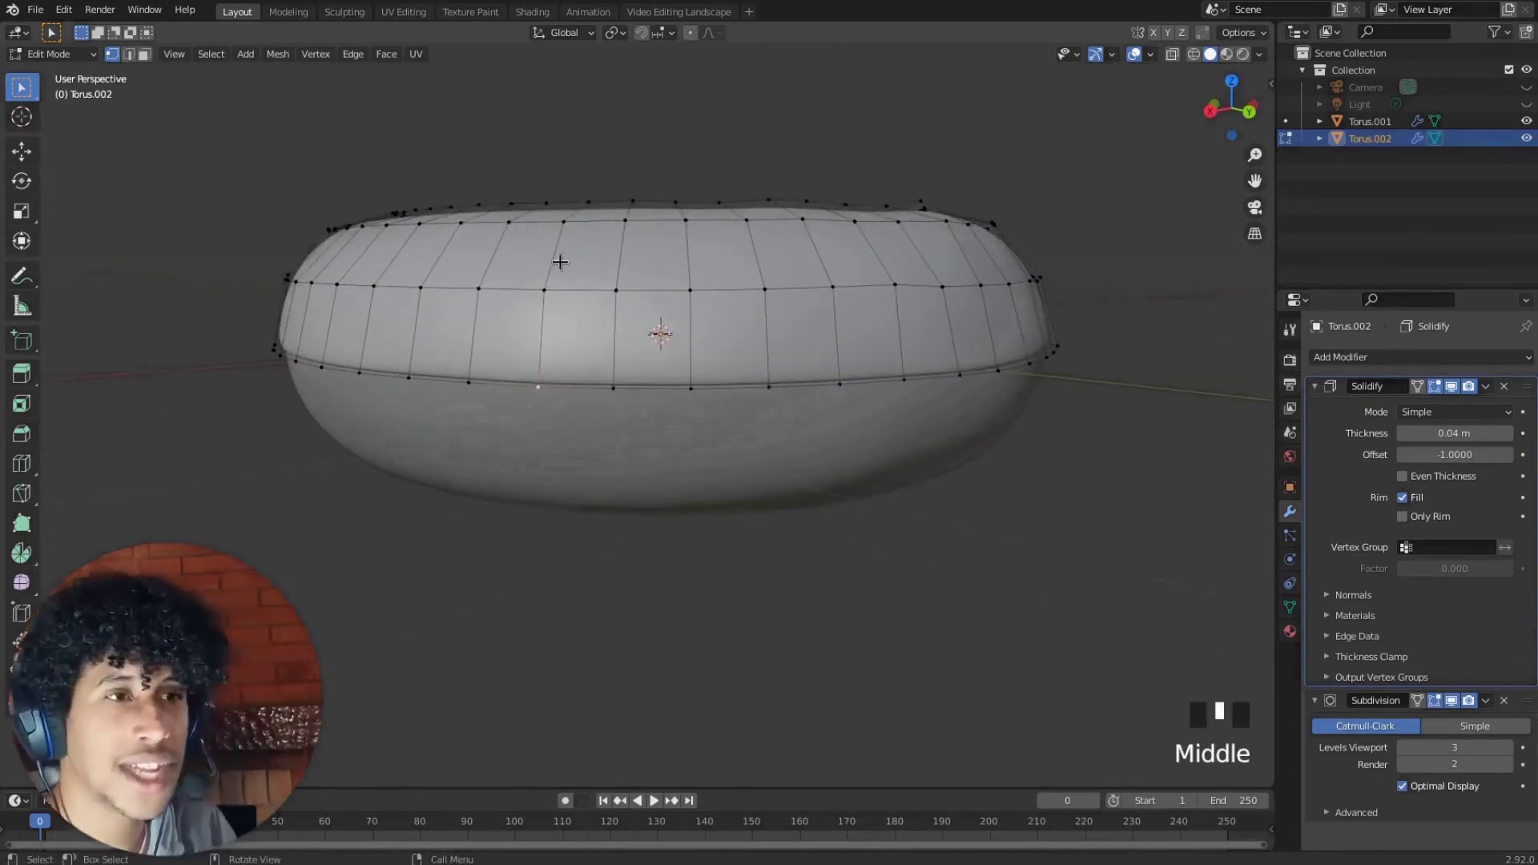
middle_click_drag(560, 262, 618, 251)
key("g")
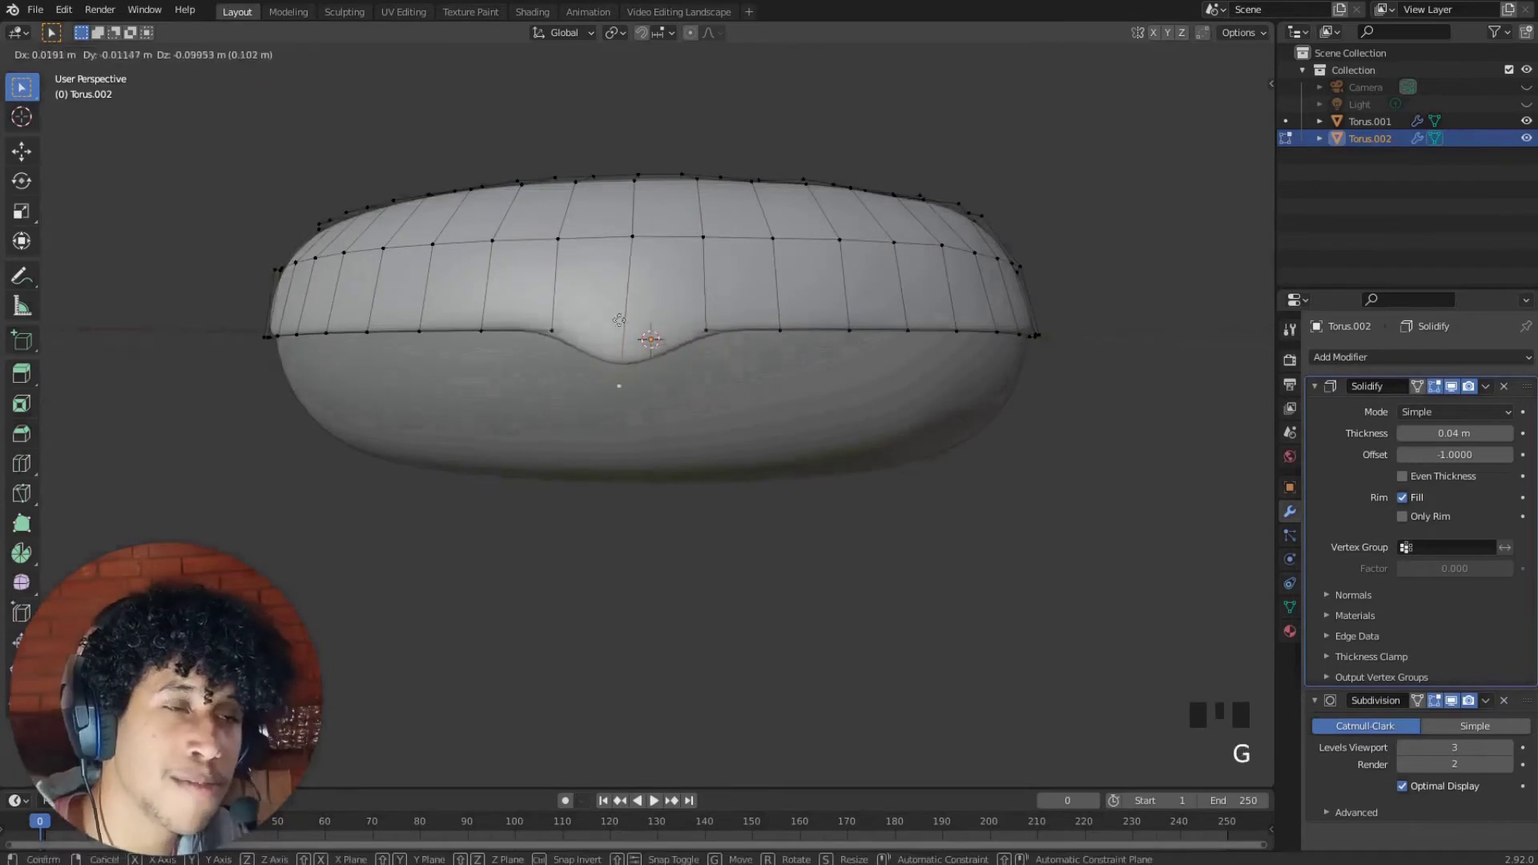
left_click(604, 373)
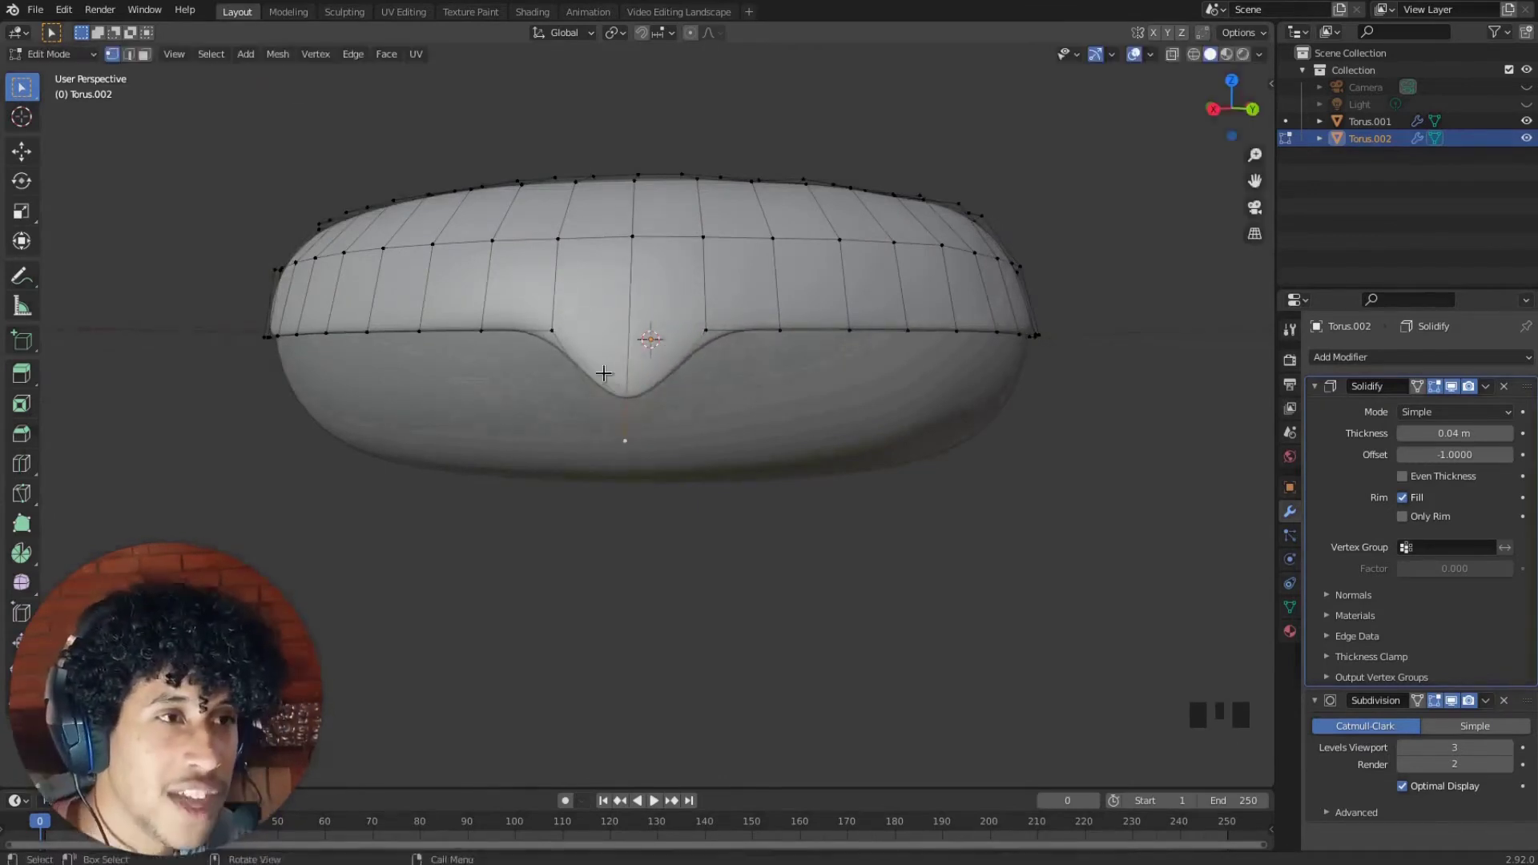
Move the two rim vertices beside the lowered one inward toward it to narrow the drip
left_click(554, 329)
key("g")
left_click(594, 317)
left_click(702, 328)
key("g")
left_click(664, 322)
middle_click_drag(490, 332, 532, 343)
left_click(538, 388)
key("g")
right_click(542, 433)
middle_click_drag(730, 368, 703, 362)
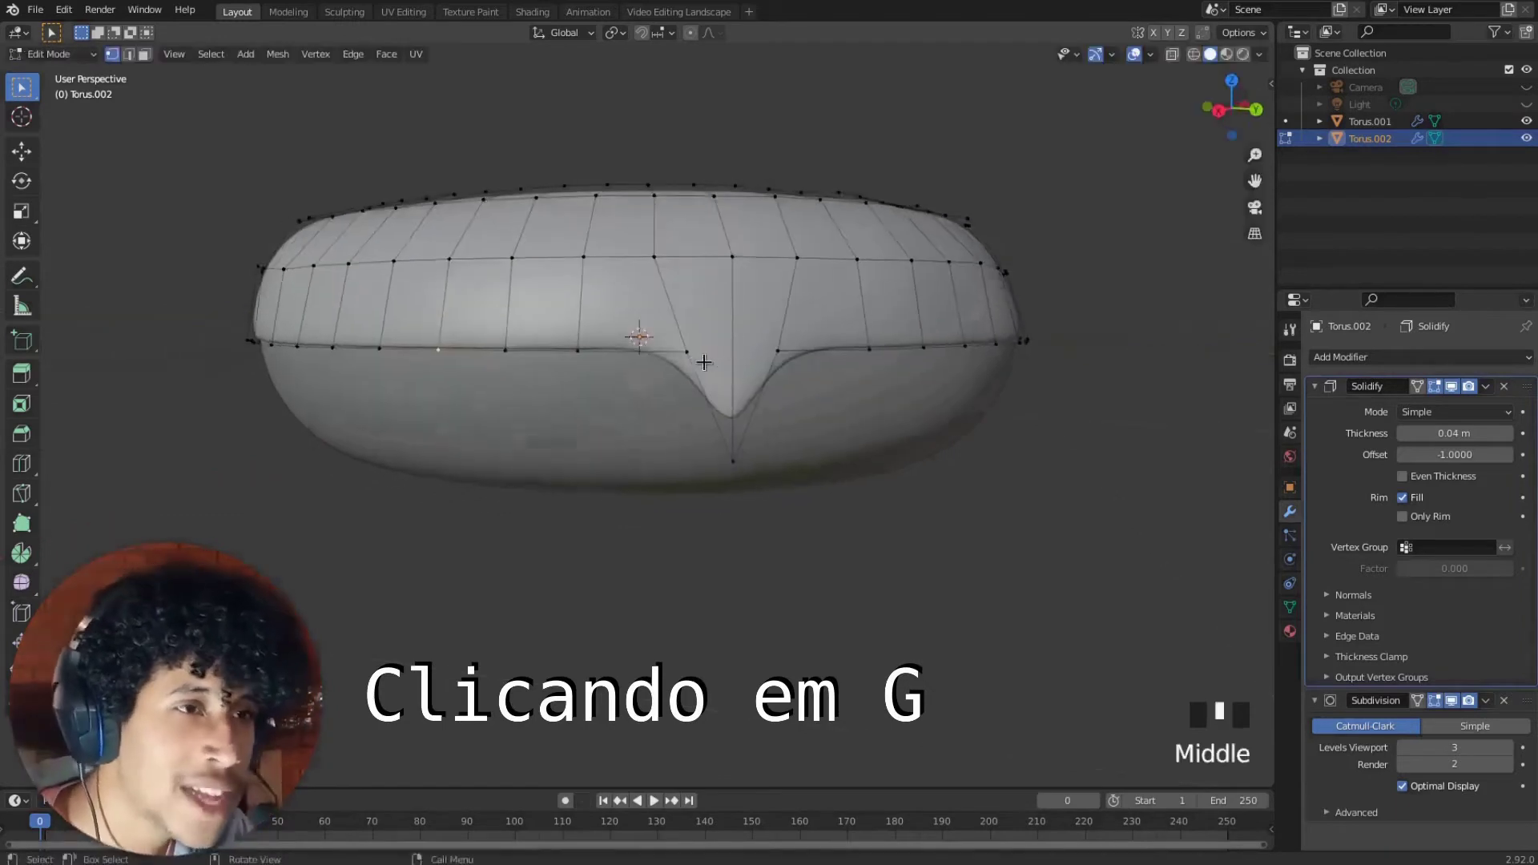
Undo all the rim vertex moves that formed the pointed drip
key("ctrl+z")
key("ctrl+z")
key("ctrl+z")
key("ctrl+z")
key("ctrl+z")
key("ctrl+z")
key("ctrl+z")
key("ctrl+z")
key("ctrl+z")
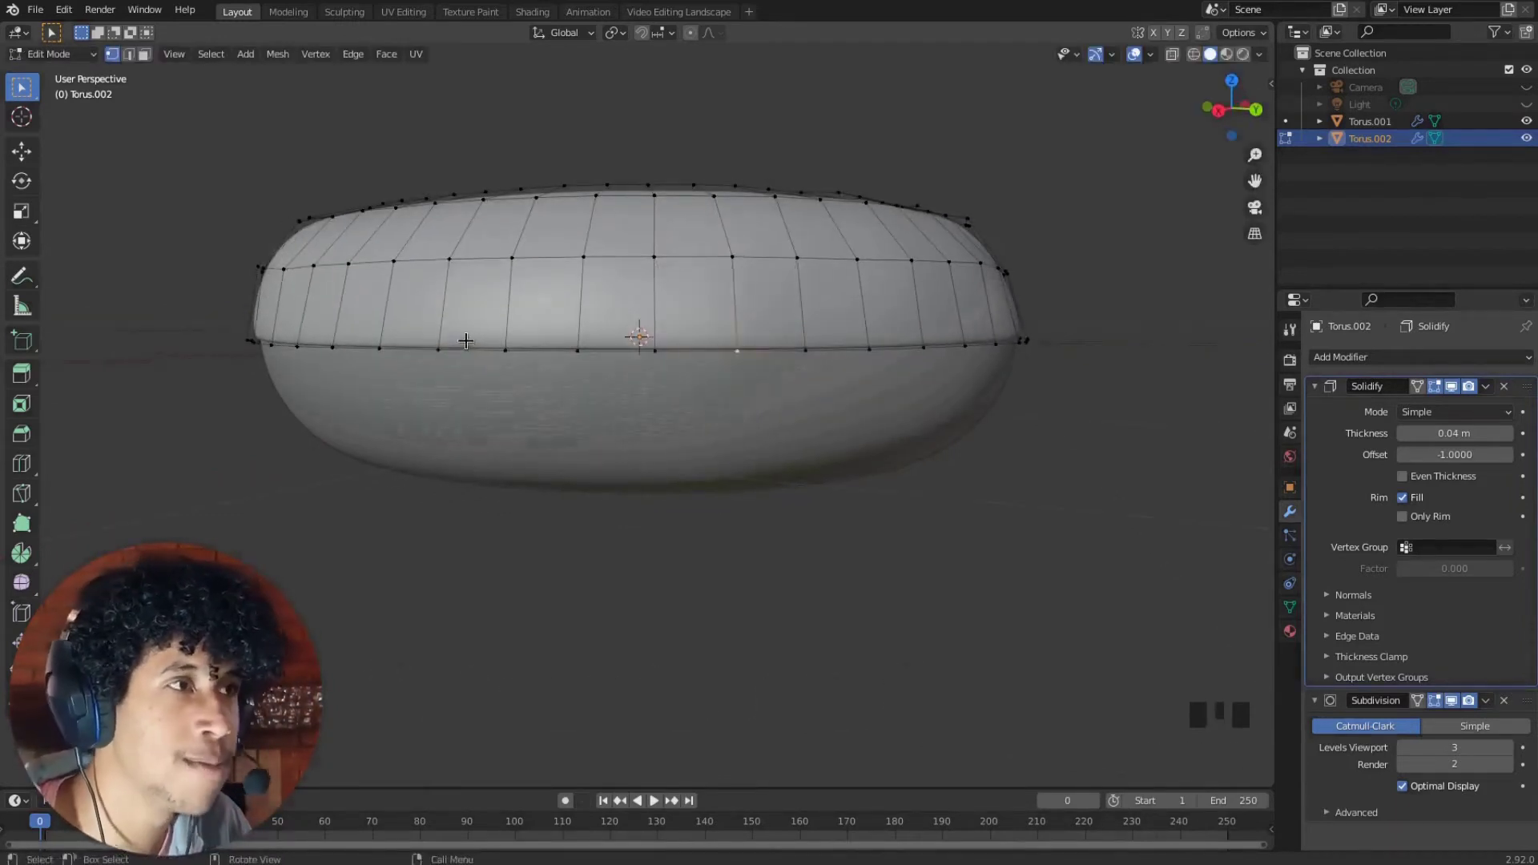
In edge selection mode, extrude one edge of the shell's outer lower rim about 0.1 m downward
left_click(128, 54)
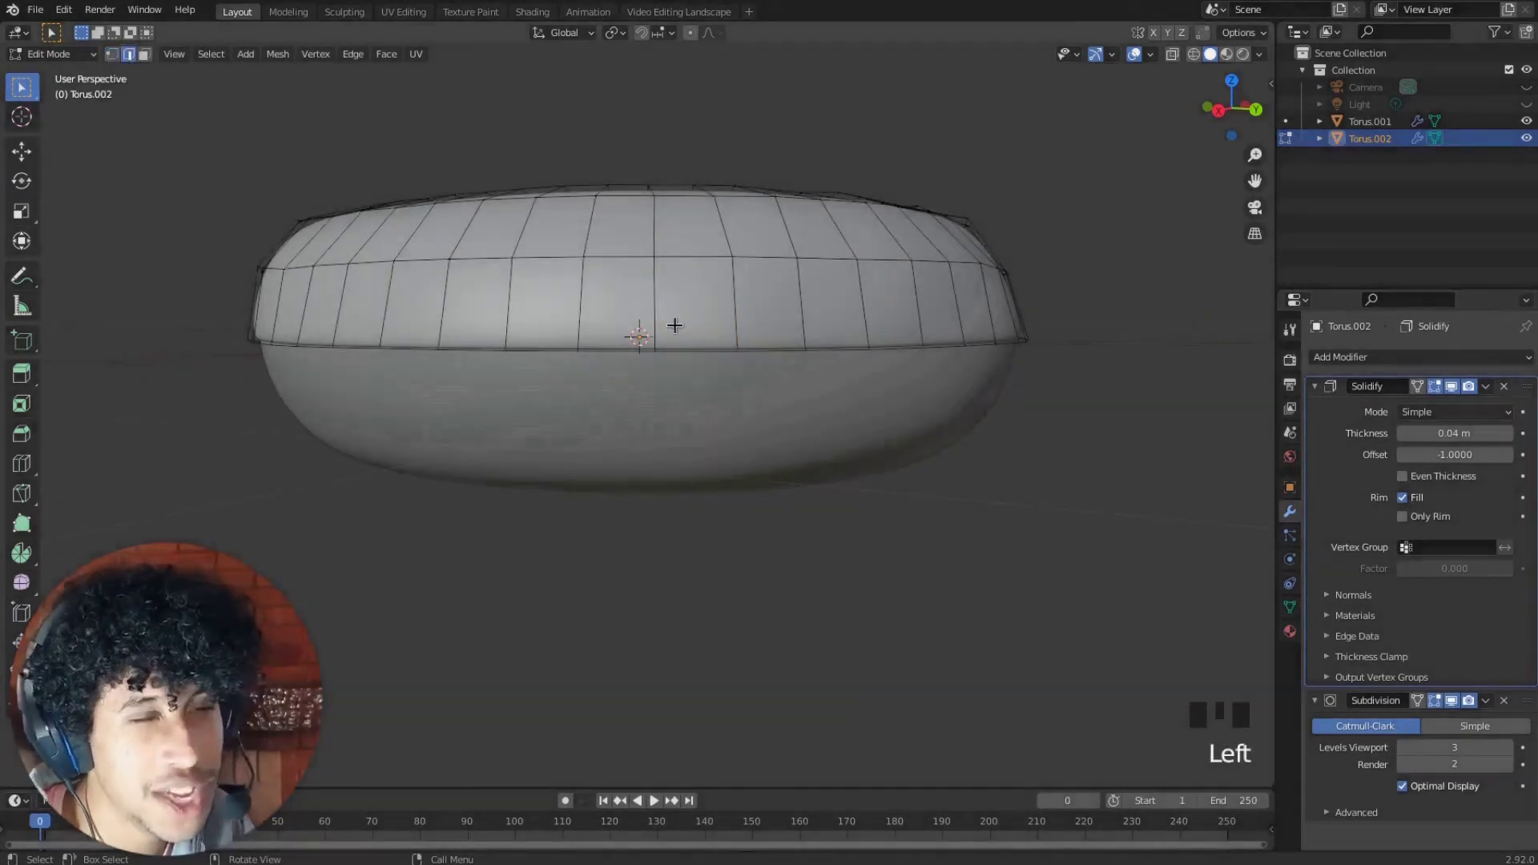
left_click(677, 346)
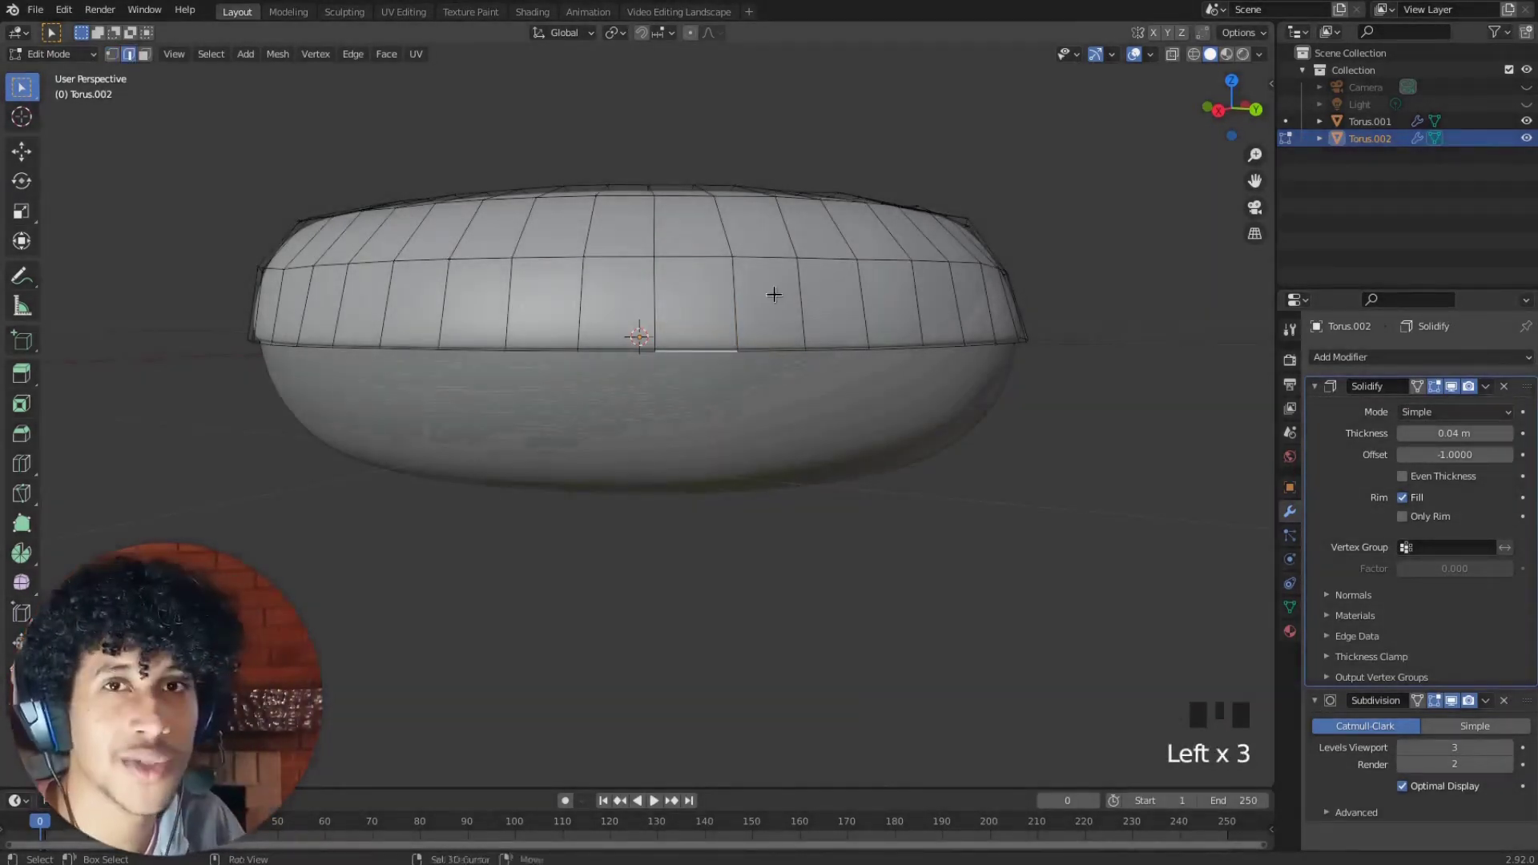
middle_click_drag(774, 294, 651, 344, "shift")
scroll(652, 343, "up", 2)
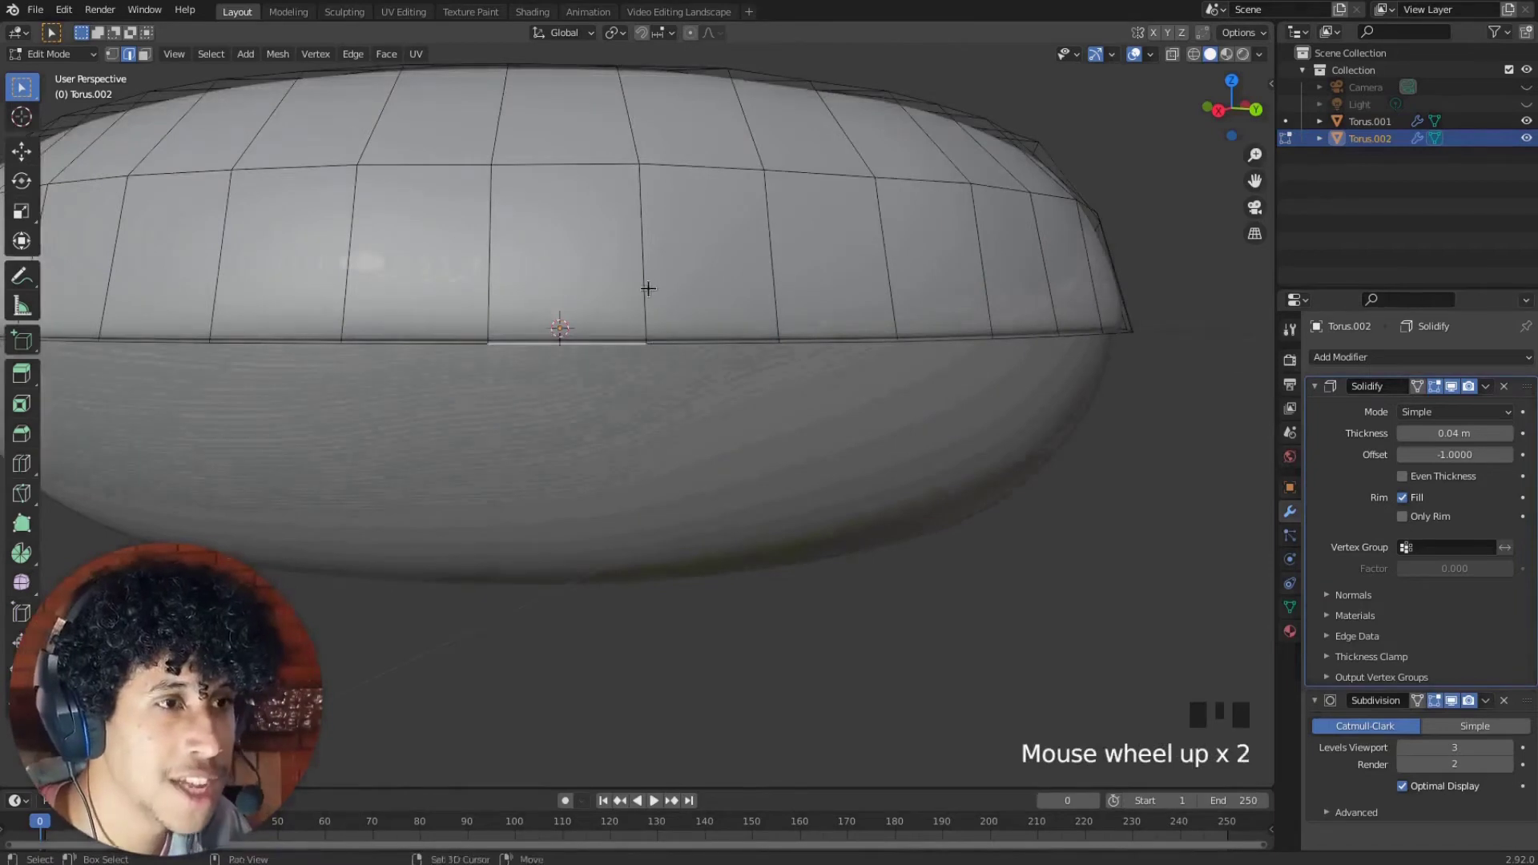
key("e")
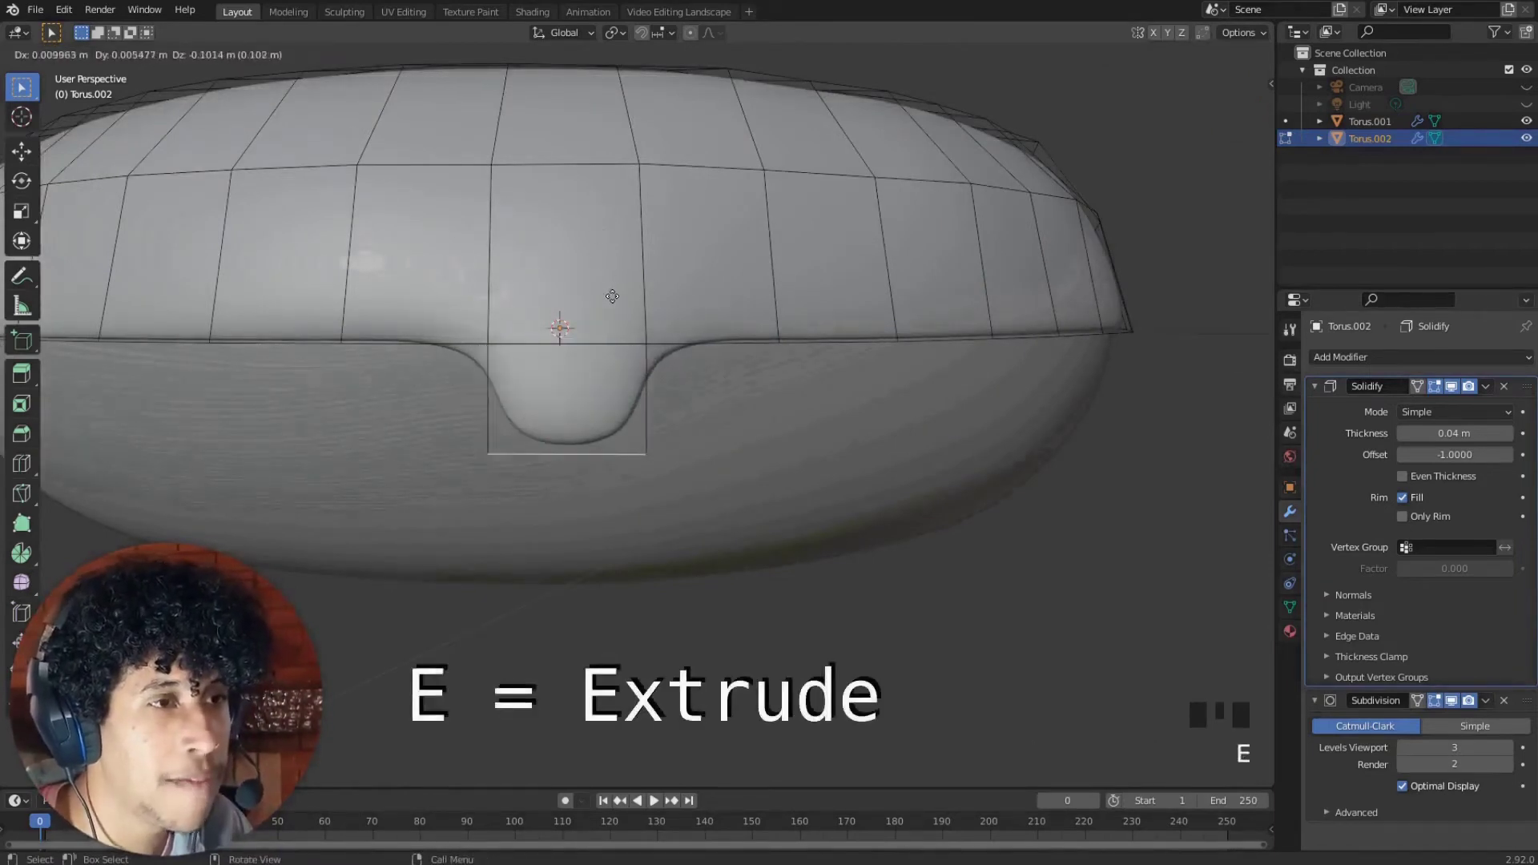
middle_click_drag(592, 401, 609, 377)
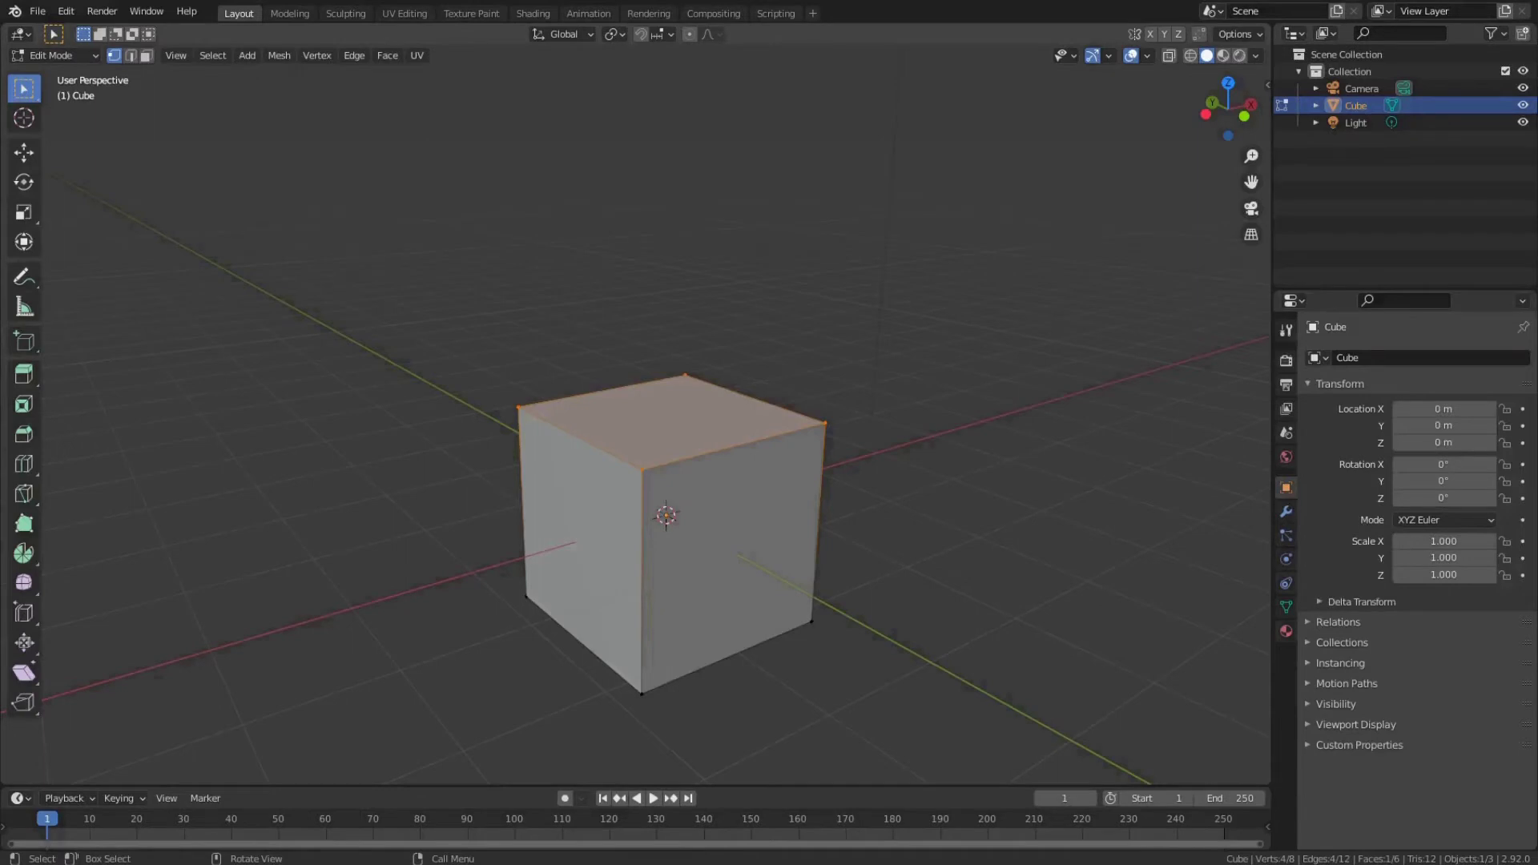
In the separate cube file, try extruding the cube's top face upward and undo the extrusion
middle_click_drag(641, 465, 649, 401)
key("e")
key("Return")
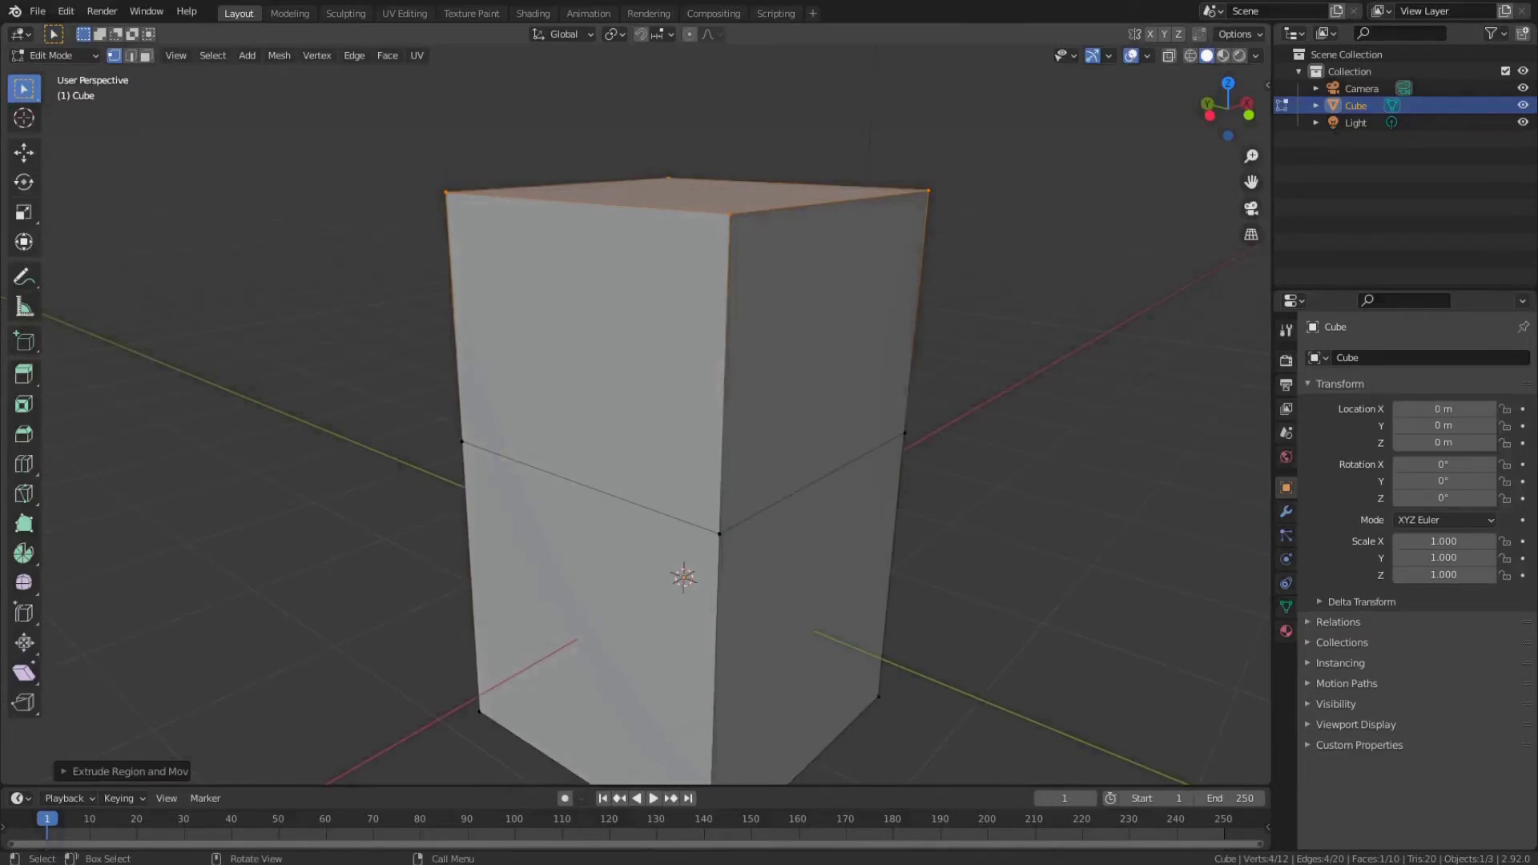
middle_click_drag(649, 401, 656, 401)
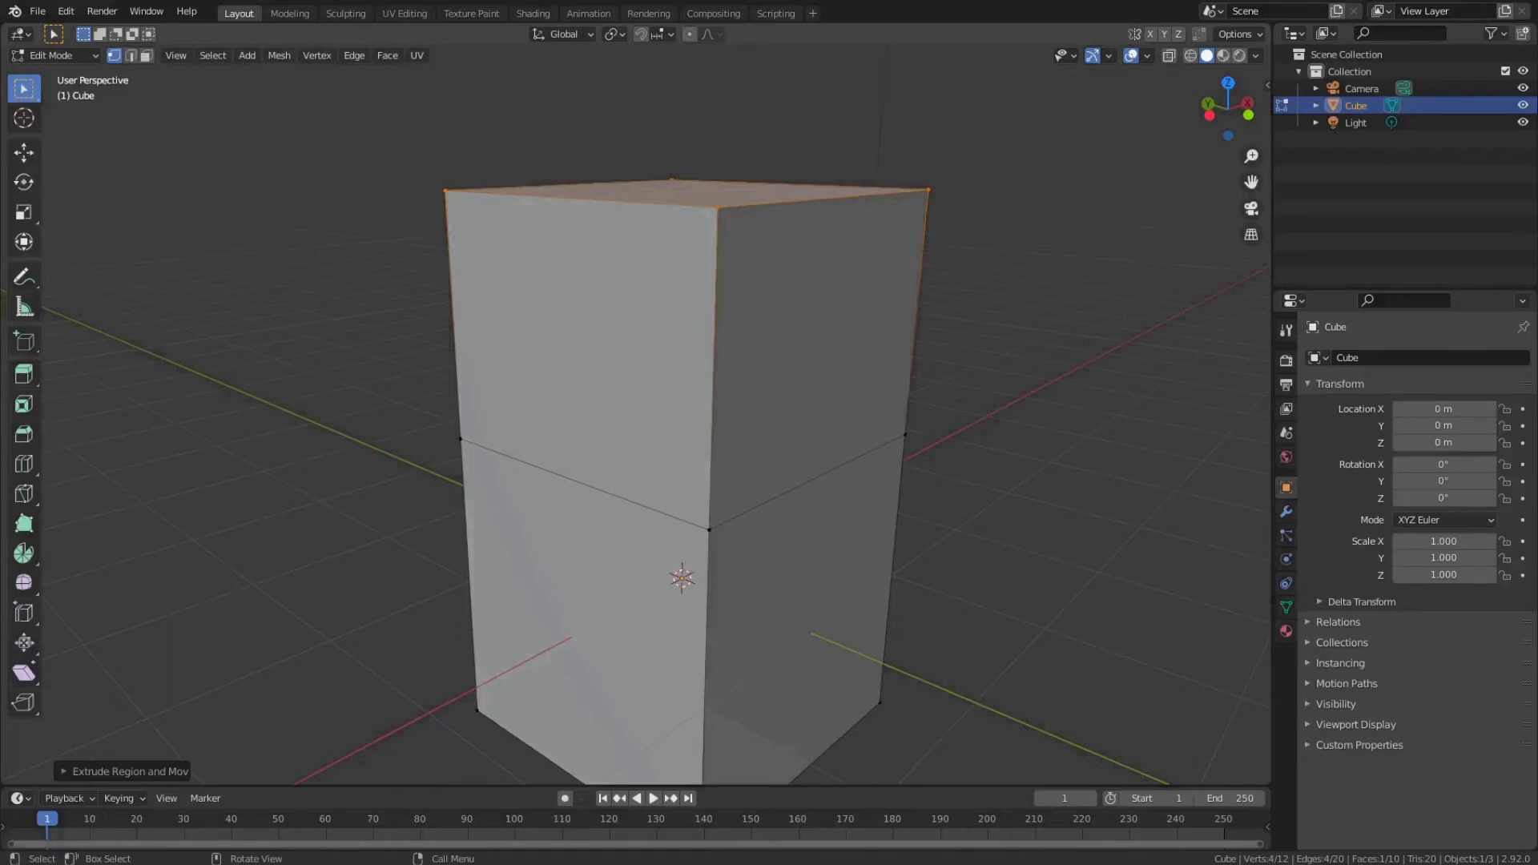
key("ctrl+z")
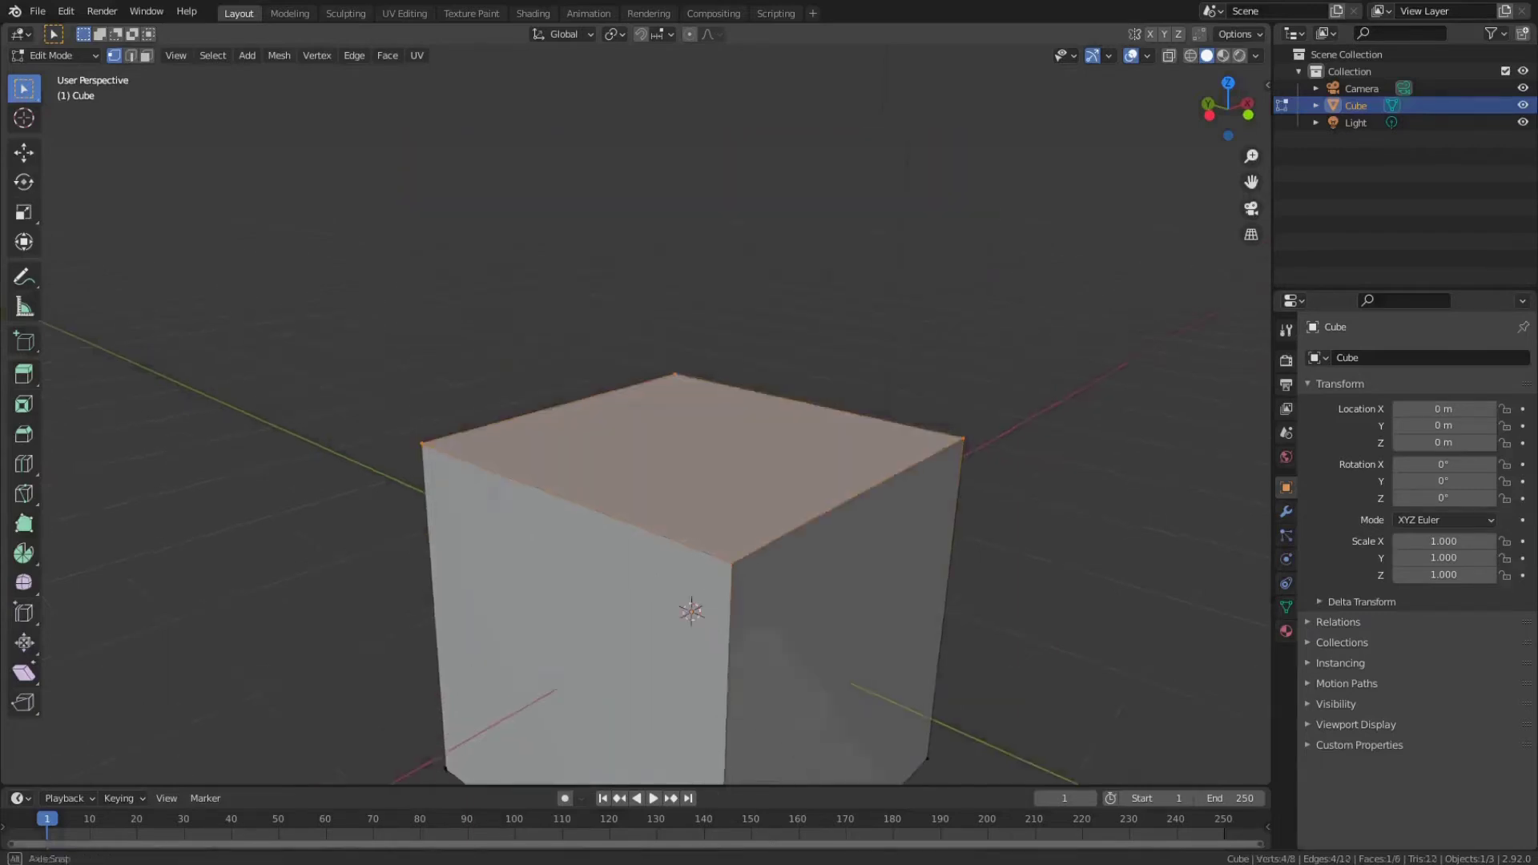
Duplicate the cube's top face and move the copy up about 1.34 m along the Z axis
key("shift+d")
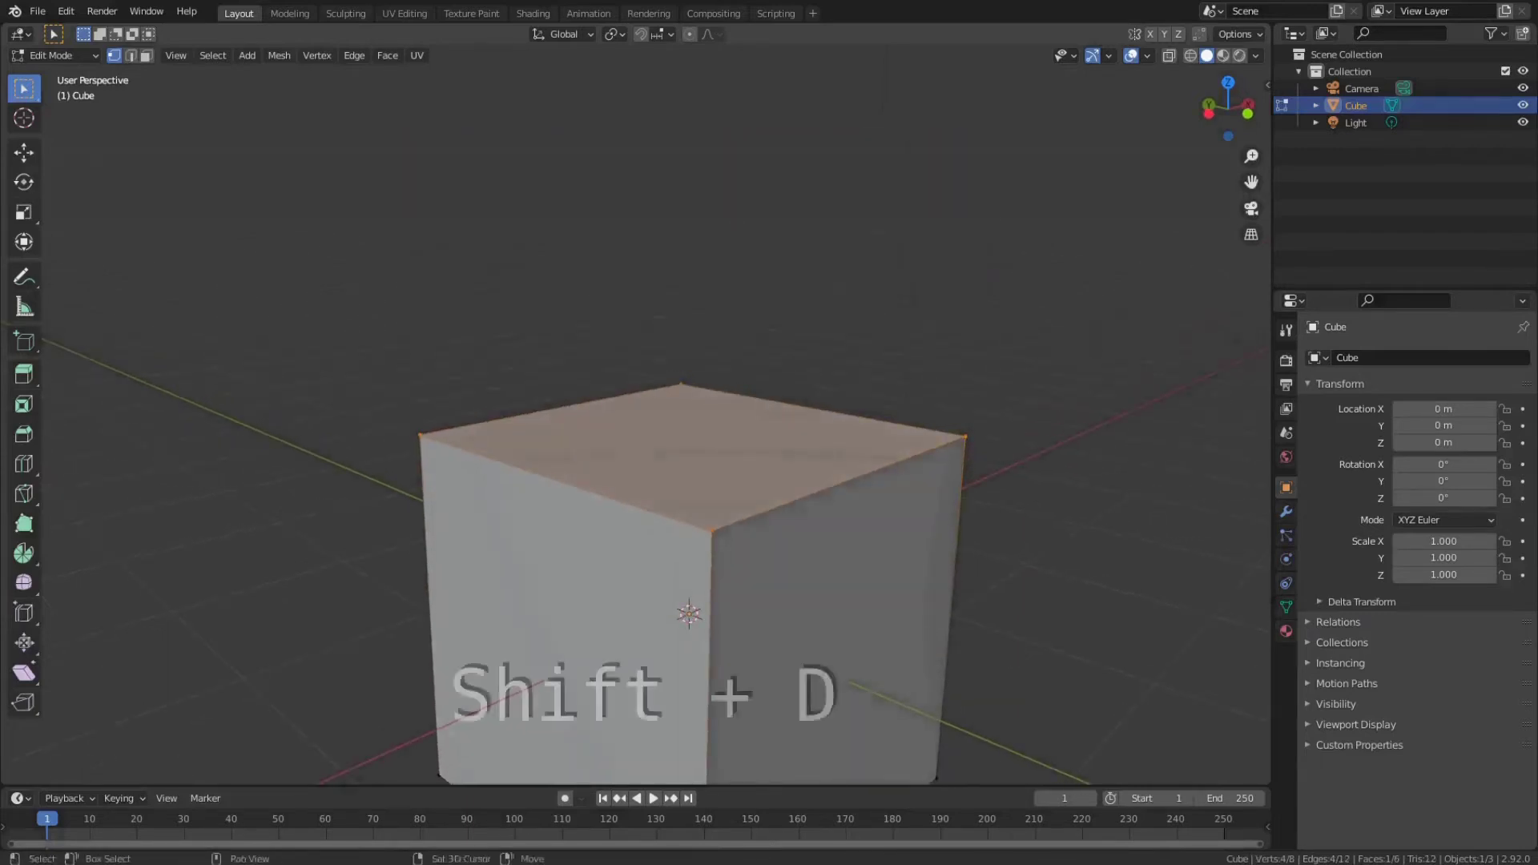
key("z")
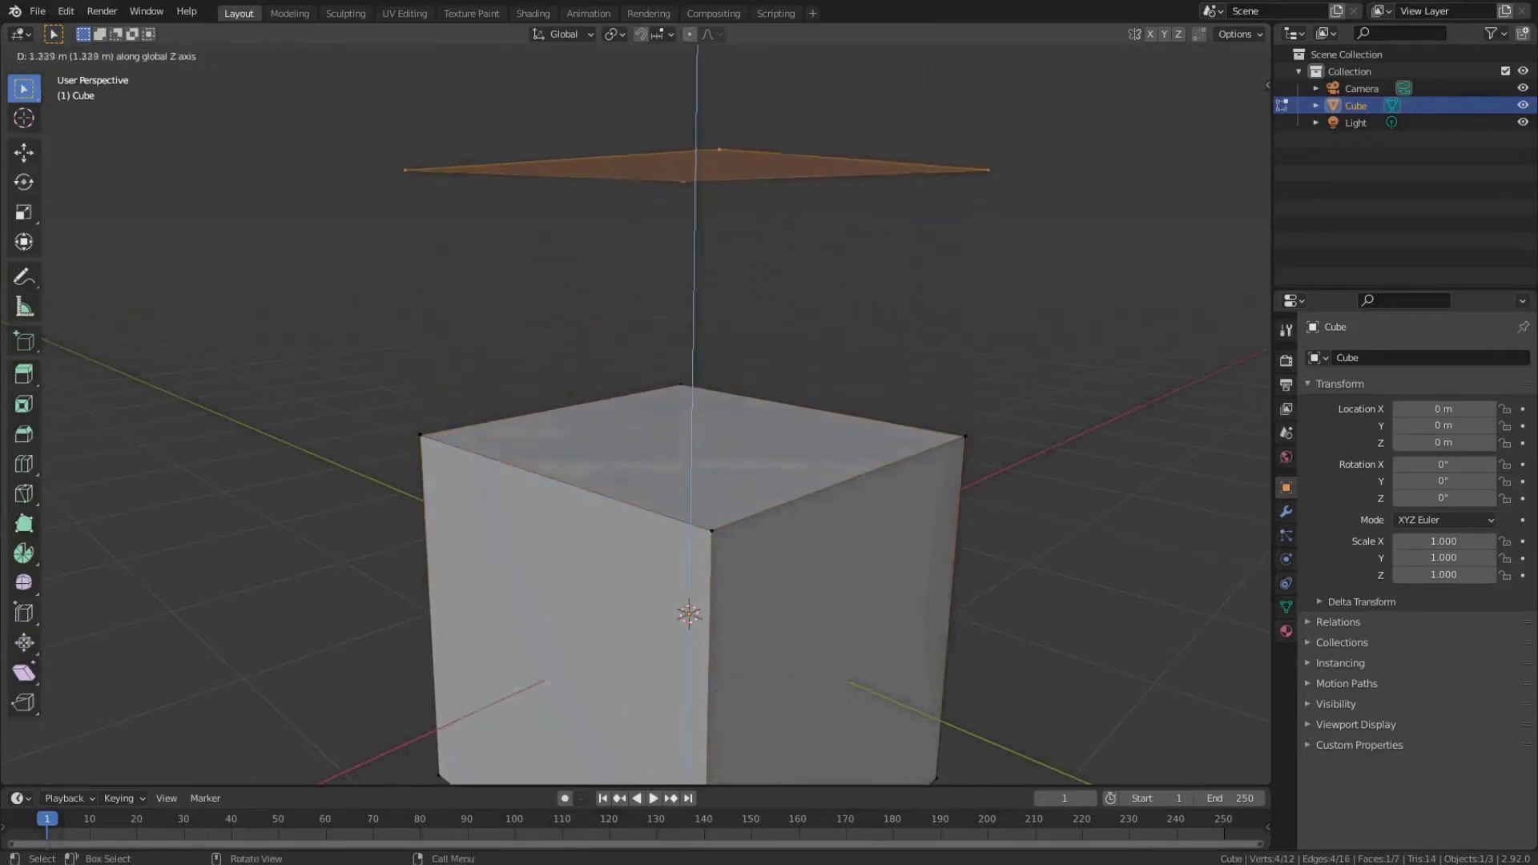
key("z")
key("Return")
mouse_move(689, 481)
middle_mouse_down()
mouse_move(721, 473)
mouse_move(705, 449)
mouse_move(689, 465)
middle_mouse_up()
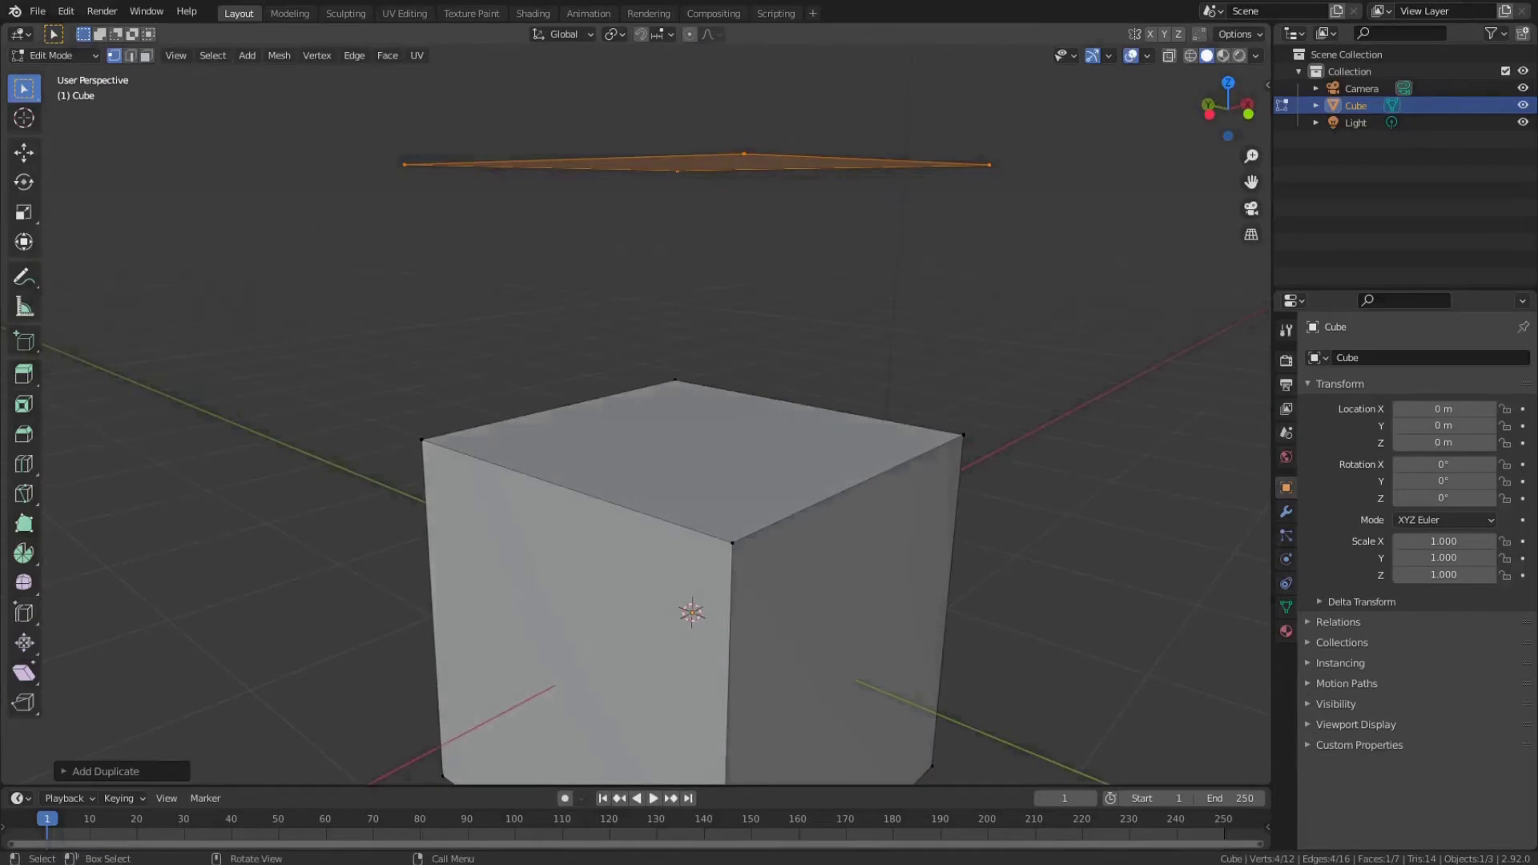
middle_click_drag(689, 465, 681, 456)
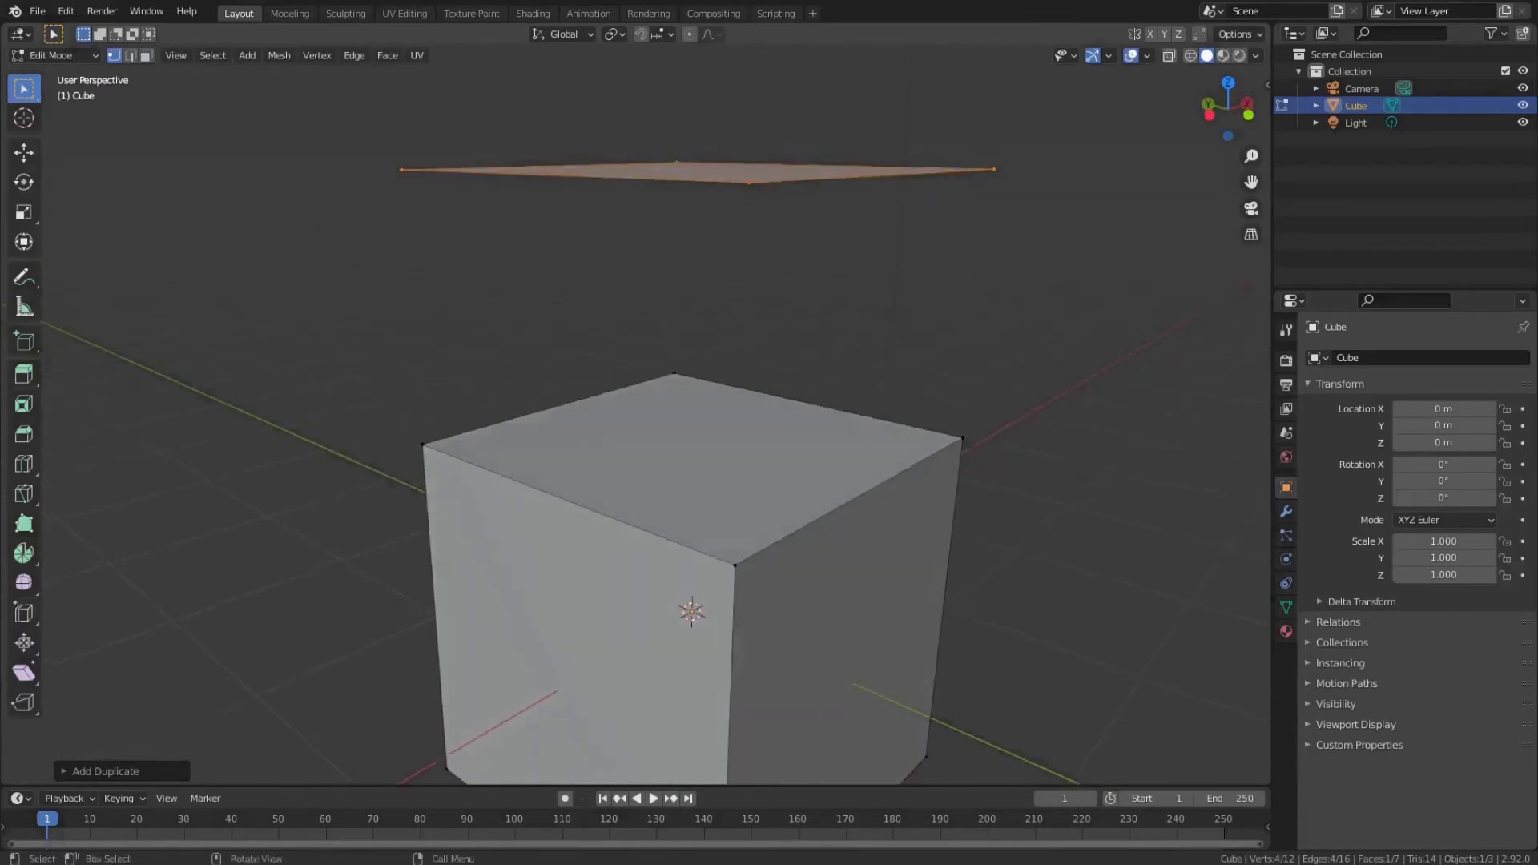
In face selection mode, delete the cube's original top face beneath the raised copy
key("3")
key("alt+a")
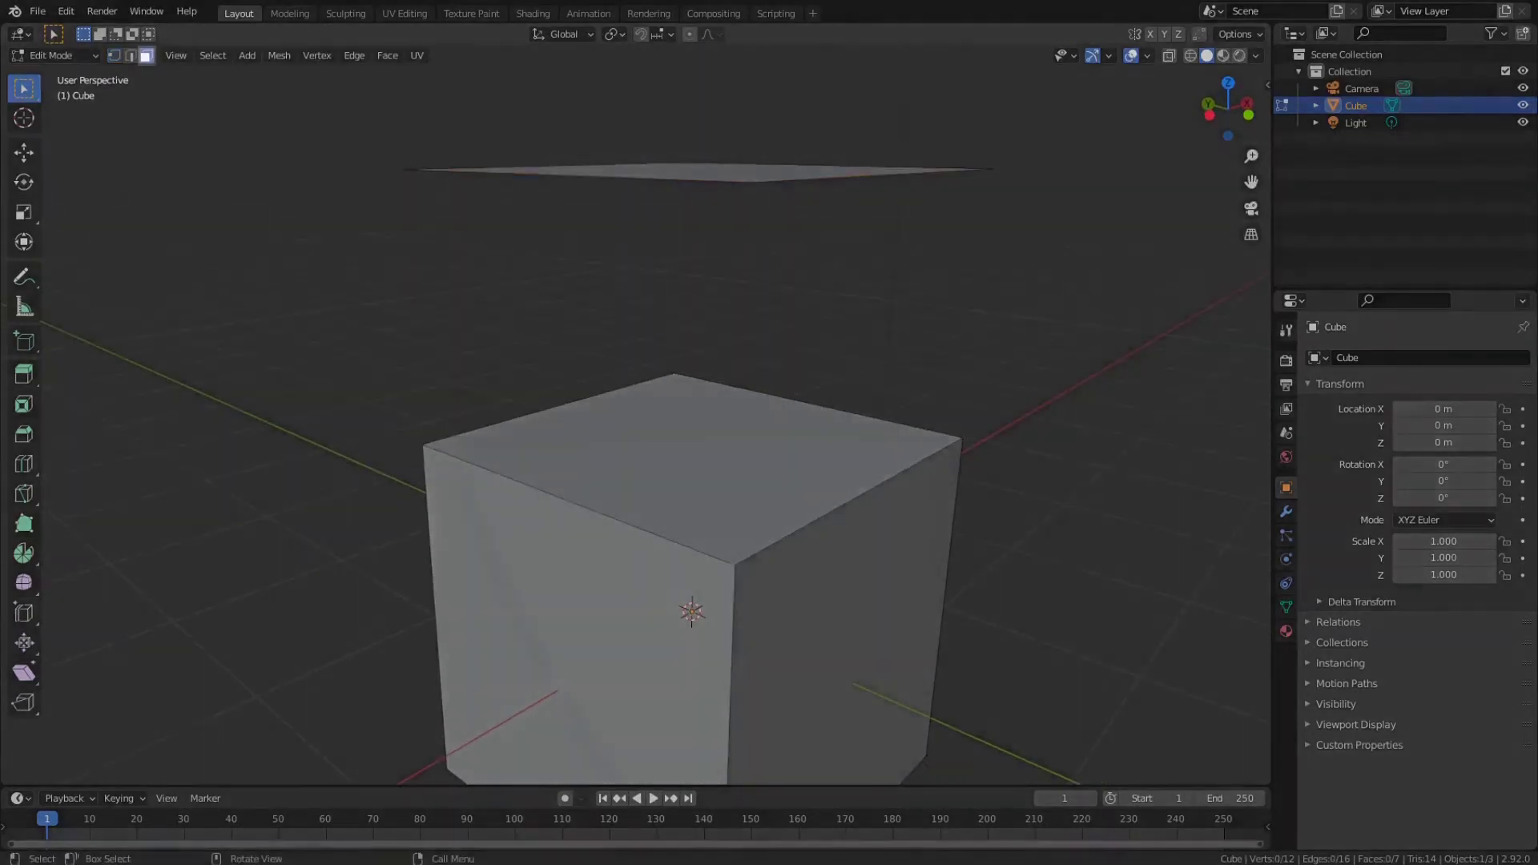
left_click(681, 445)
key("x")
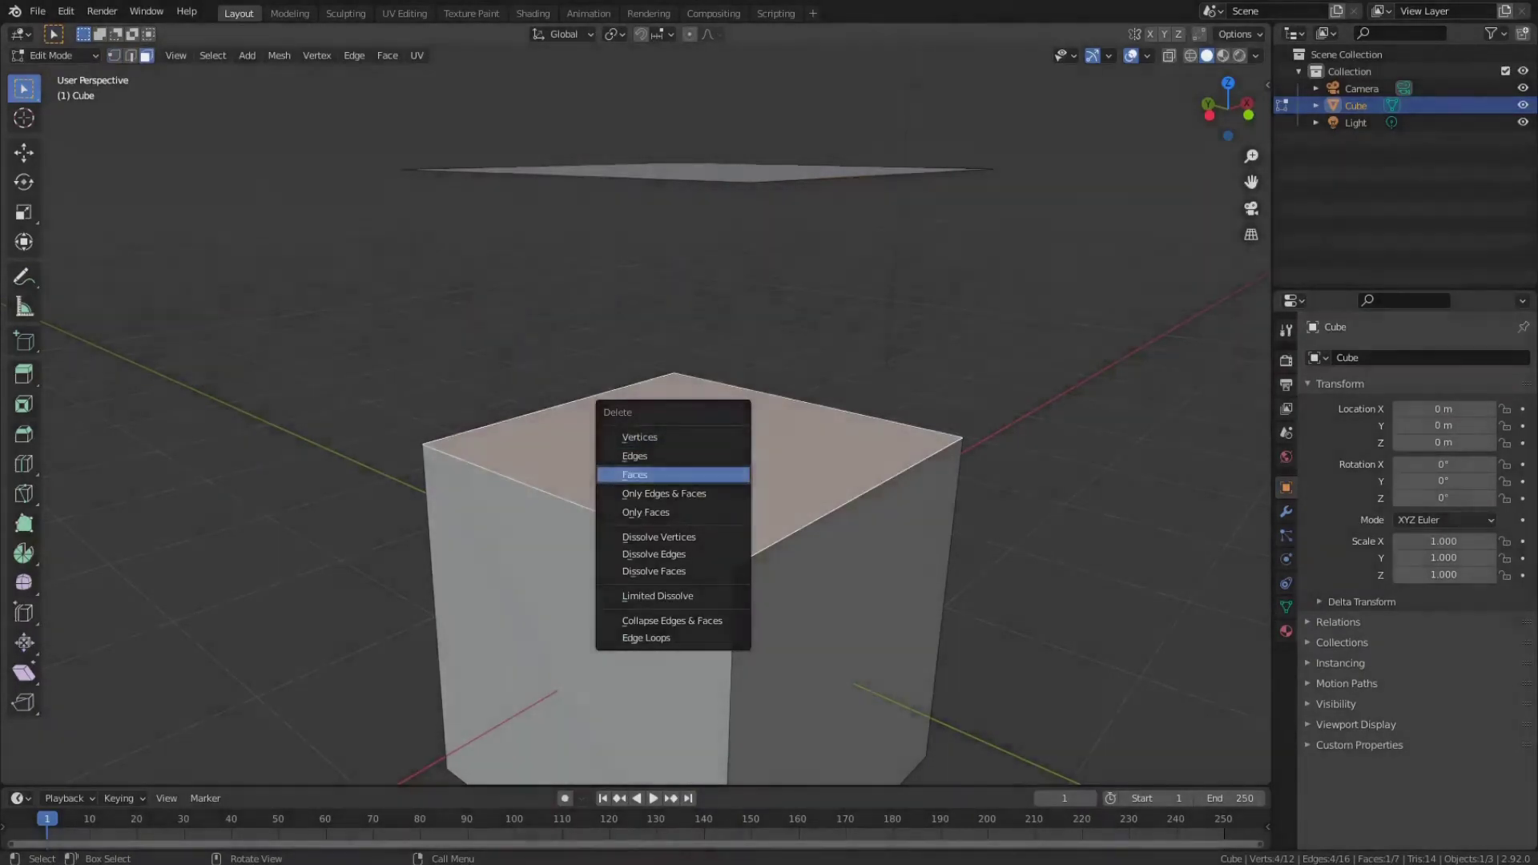
left_click(635, 474)
middle_click_drag(635, 475, 685, 447)
In vertex selection mode, fill a side face between two corners of the raised face and the matching cube corners
key("1")
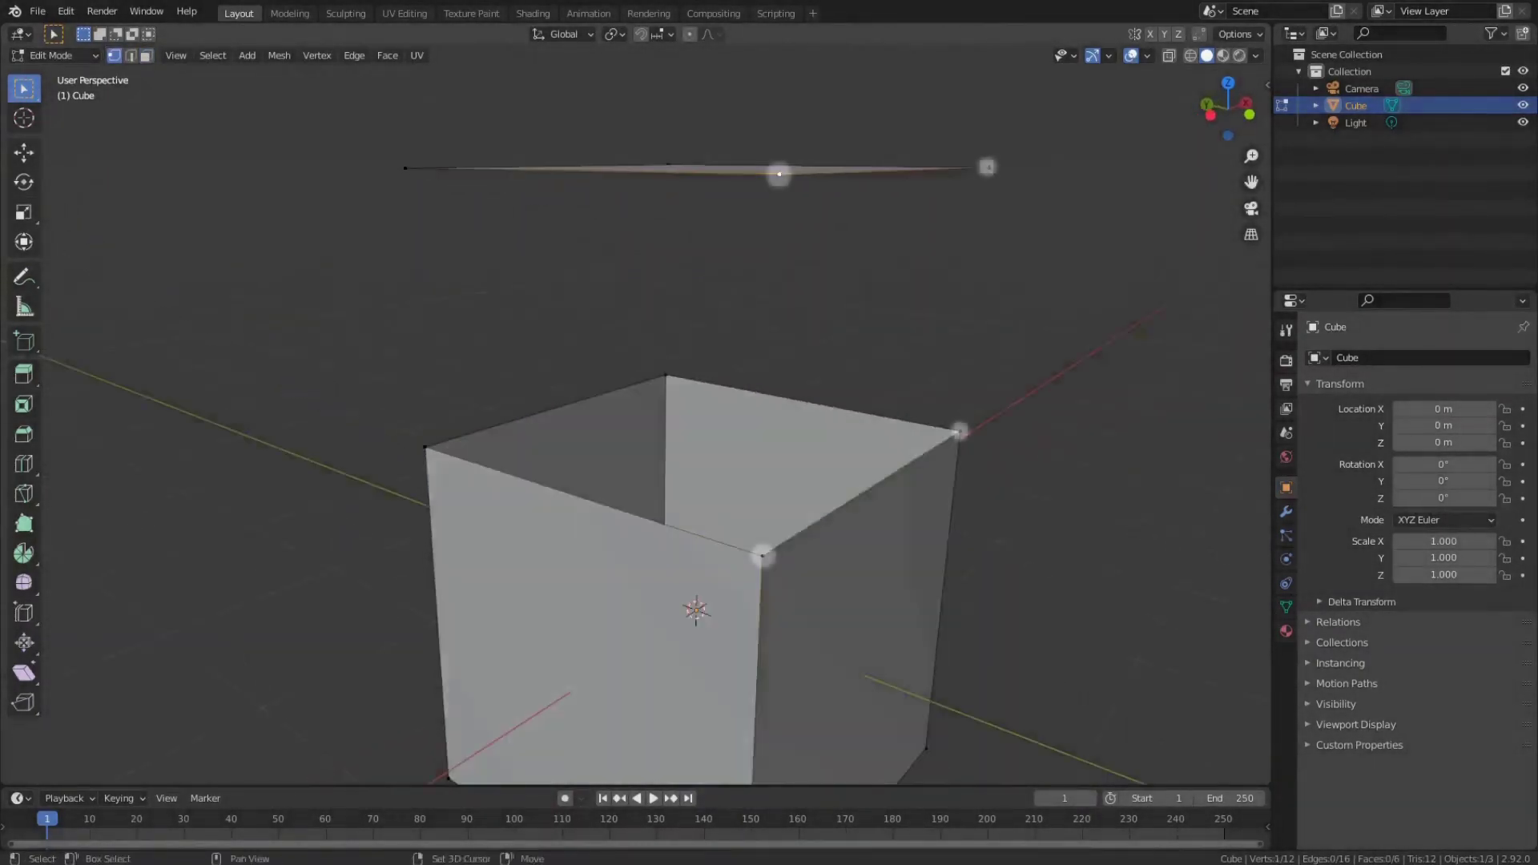
left_click(987, 167, "shift")
left_click(960, 432, "shift")
middle_click_drag(960, 432, 931, 445)
key("f")
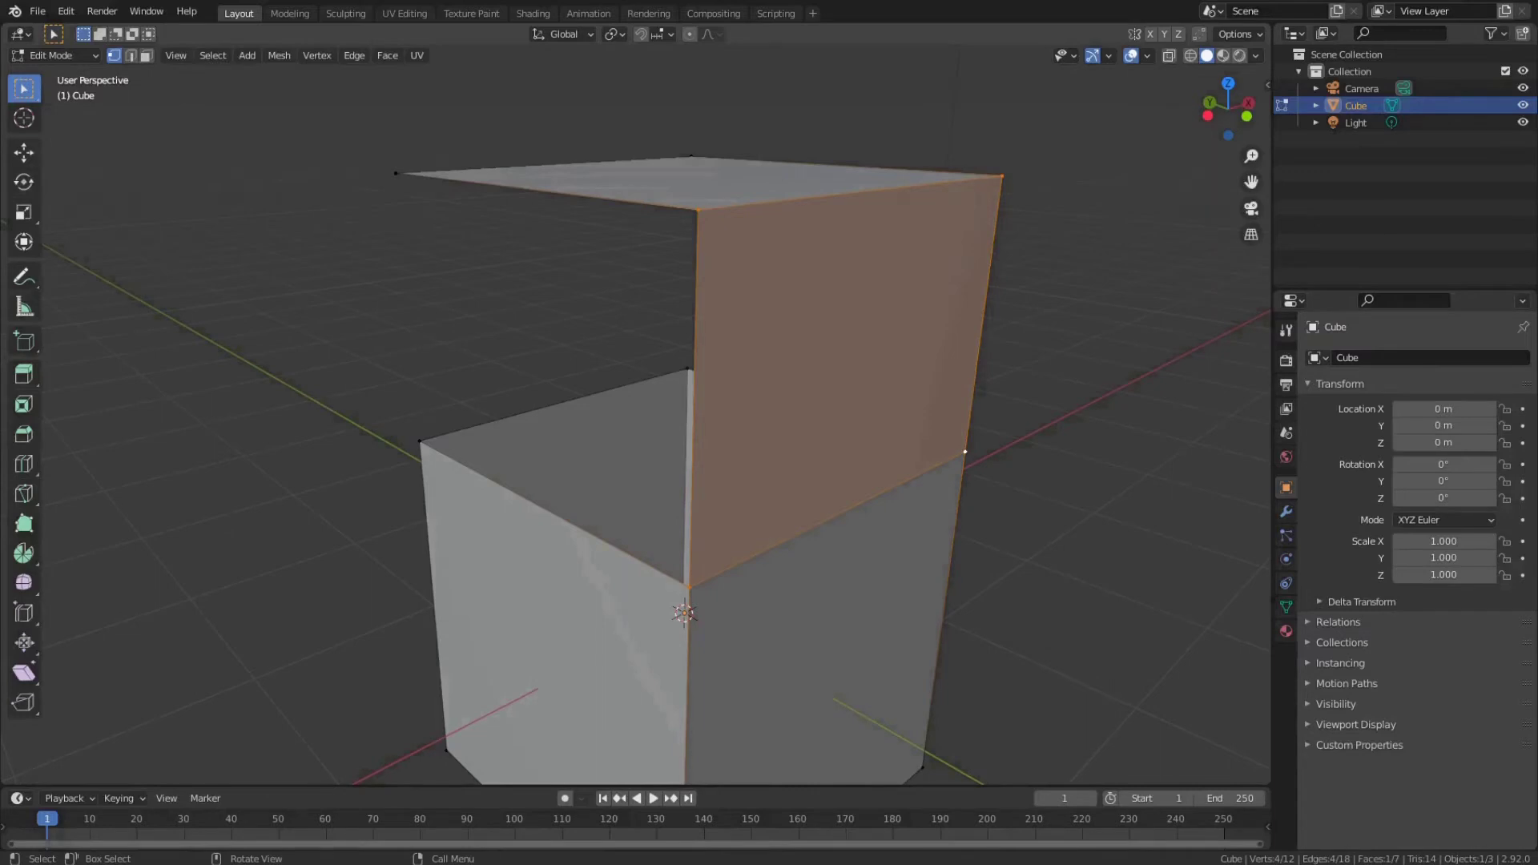
Fill the remaining open sides between the raised face and the cube with new faces
middle_click_drag(931, 446, 1029, 377)
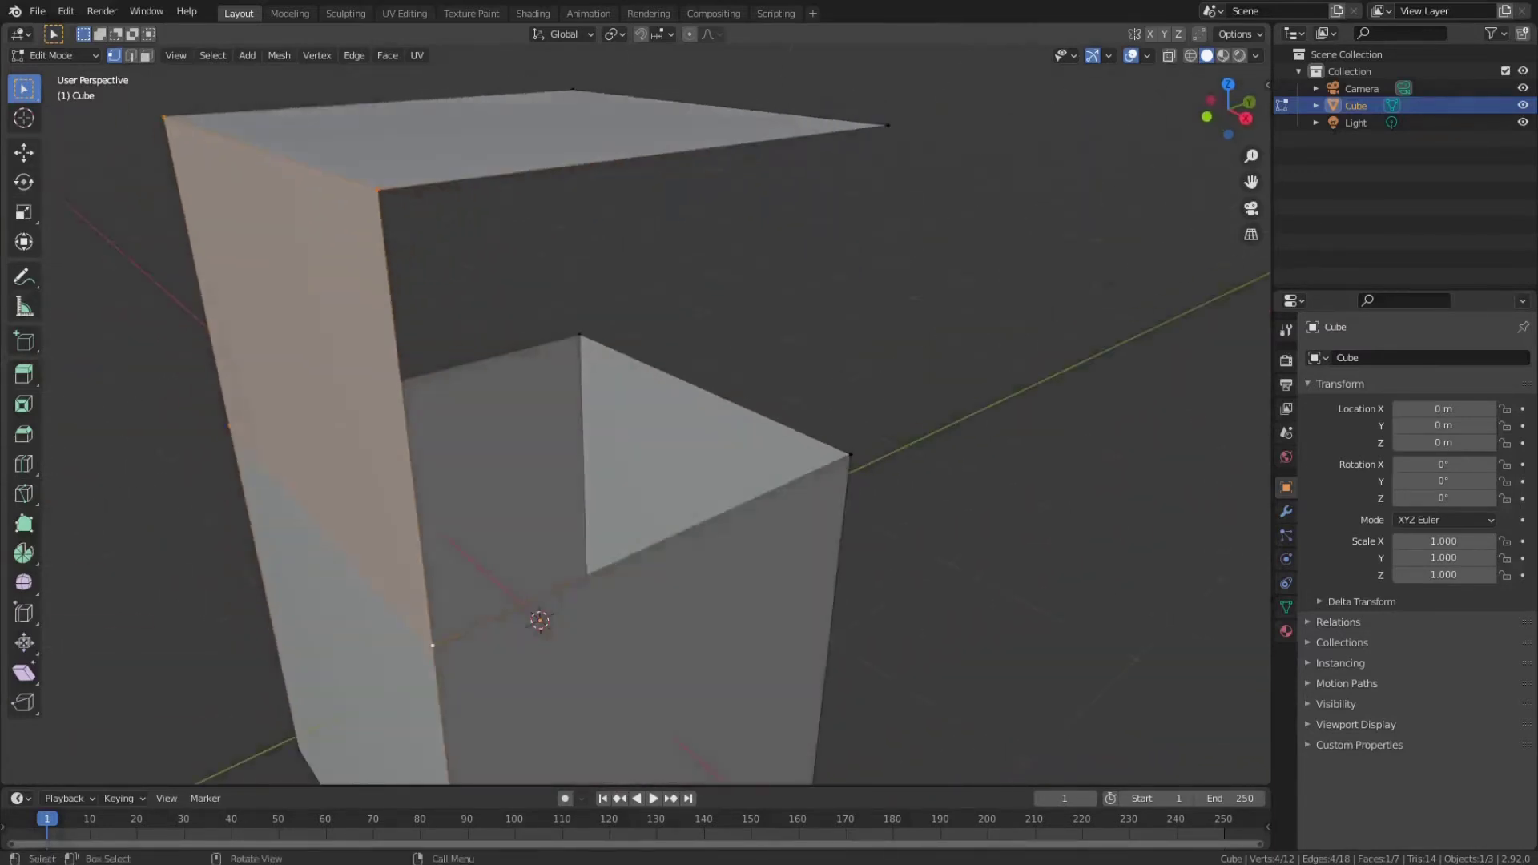
left_click(377, 190)
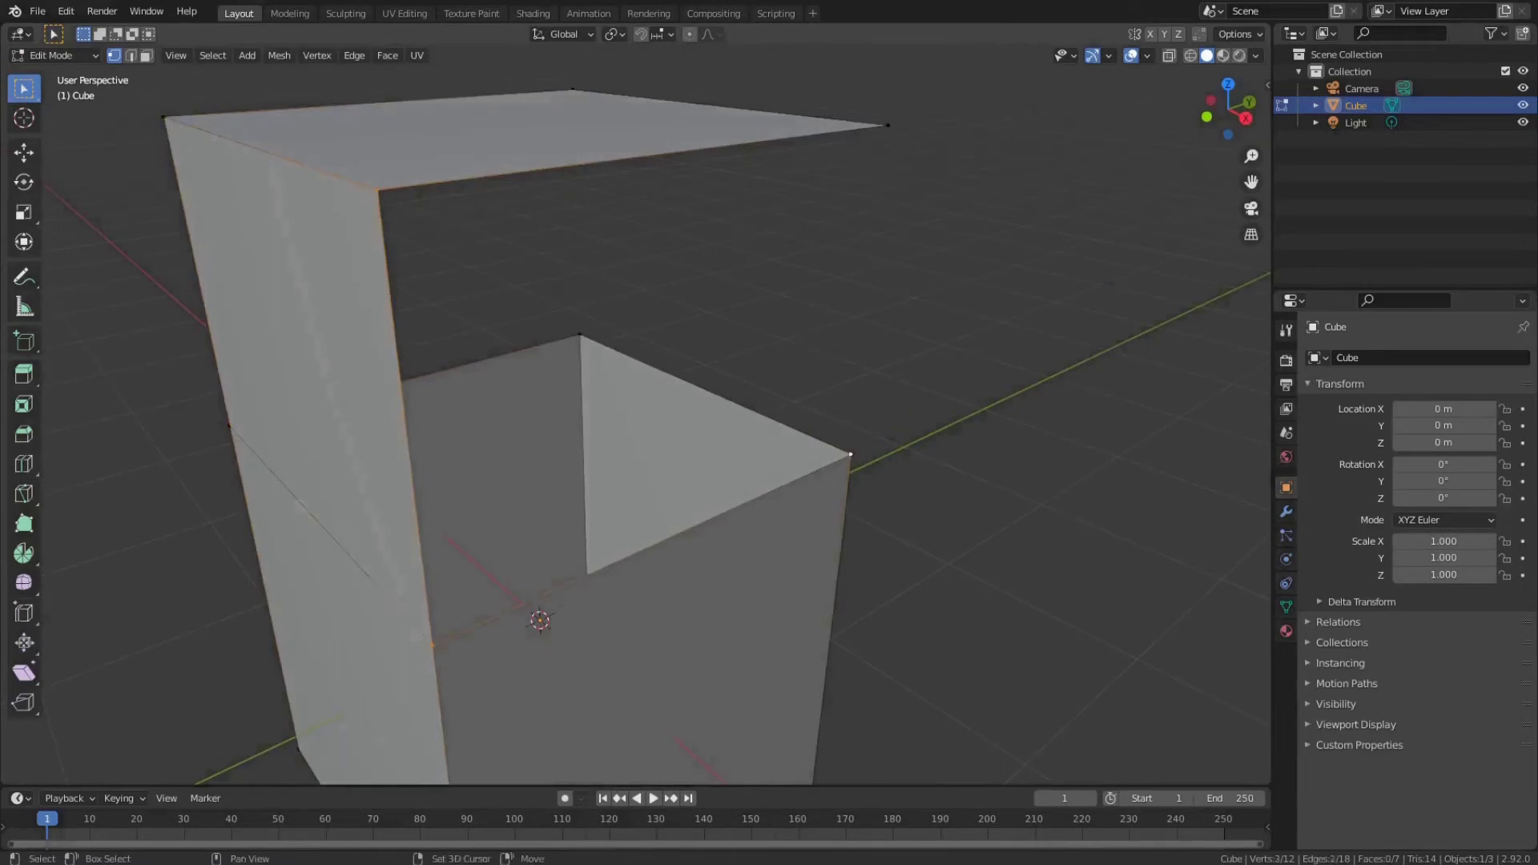
key("f")
middle_click_drag(1029, 377, 885, 407)
key("f")
key("f")
scroll(802, 404, "down", 2)
key("Tab")
key("Tab")
scroll(884, 407, "up", 1)
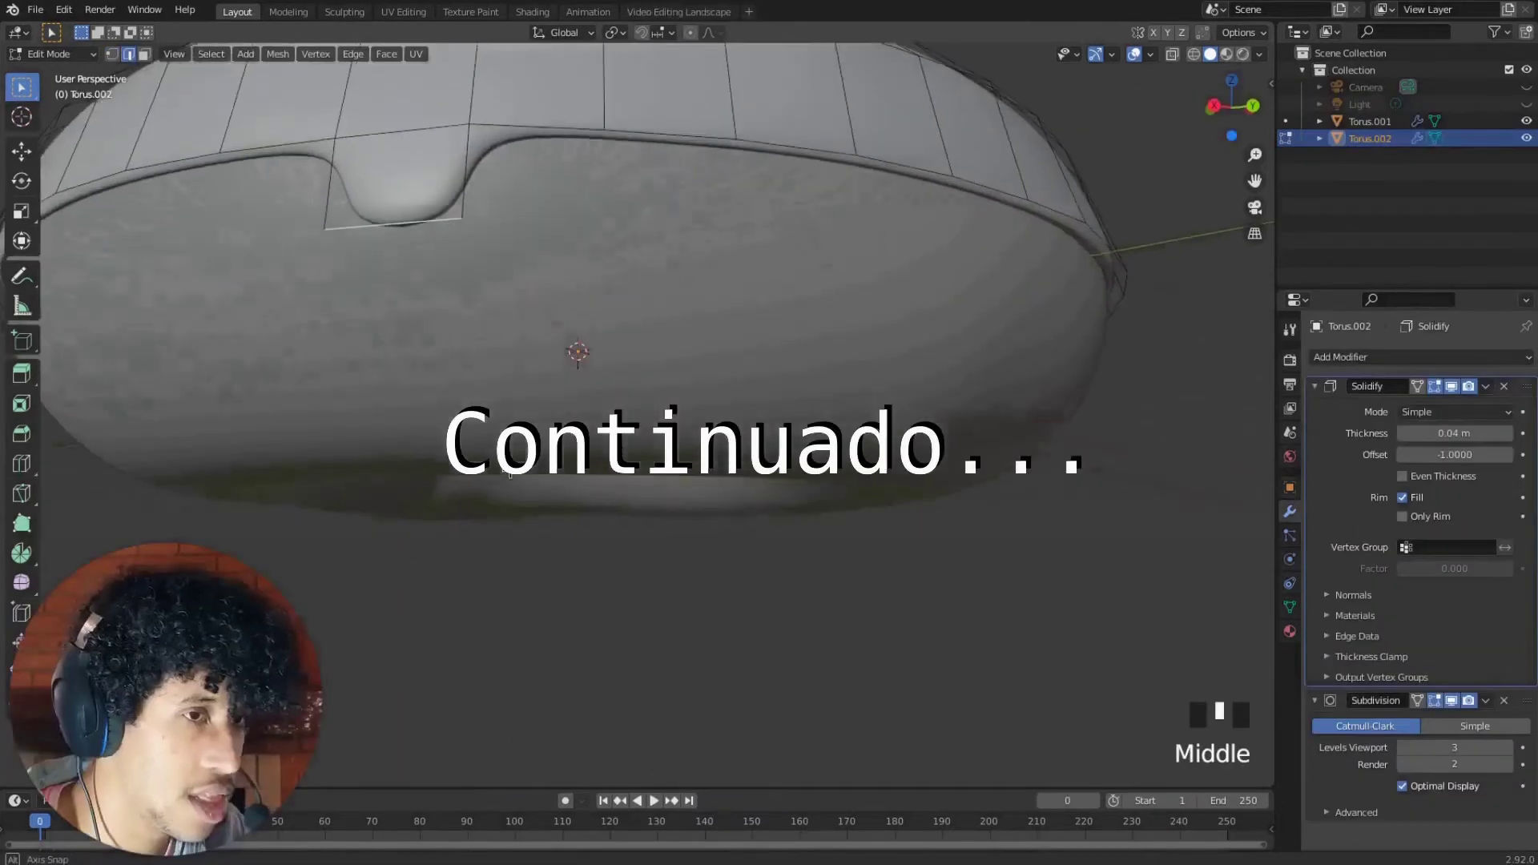
Return to the donut file and reposition the extruded drip's lower edge on the side of the torus
middle_click_drag(344, 141, 412, 242, "alt")
scroll(831, 368, "up", 2)
middle_click_drag(831, 368, 699, 408, "shift")
key("g")
left_click(715, 458)
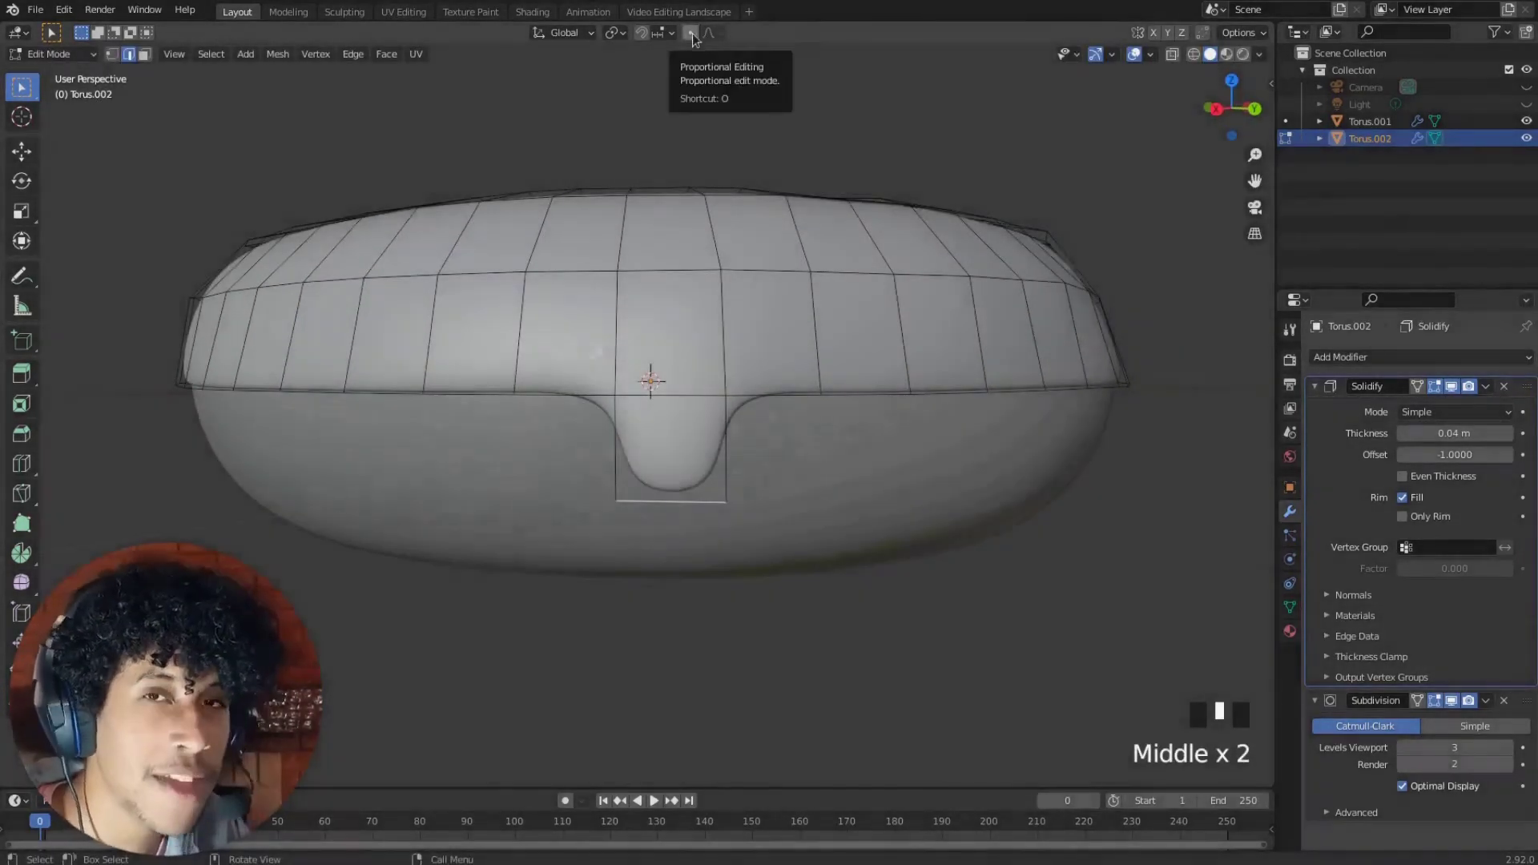
Enable Proportional Editing, and move and rotate the drip's lower edge so it follows the torus's curve
left_click(690, 32)
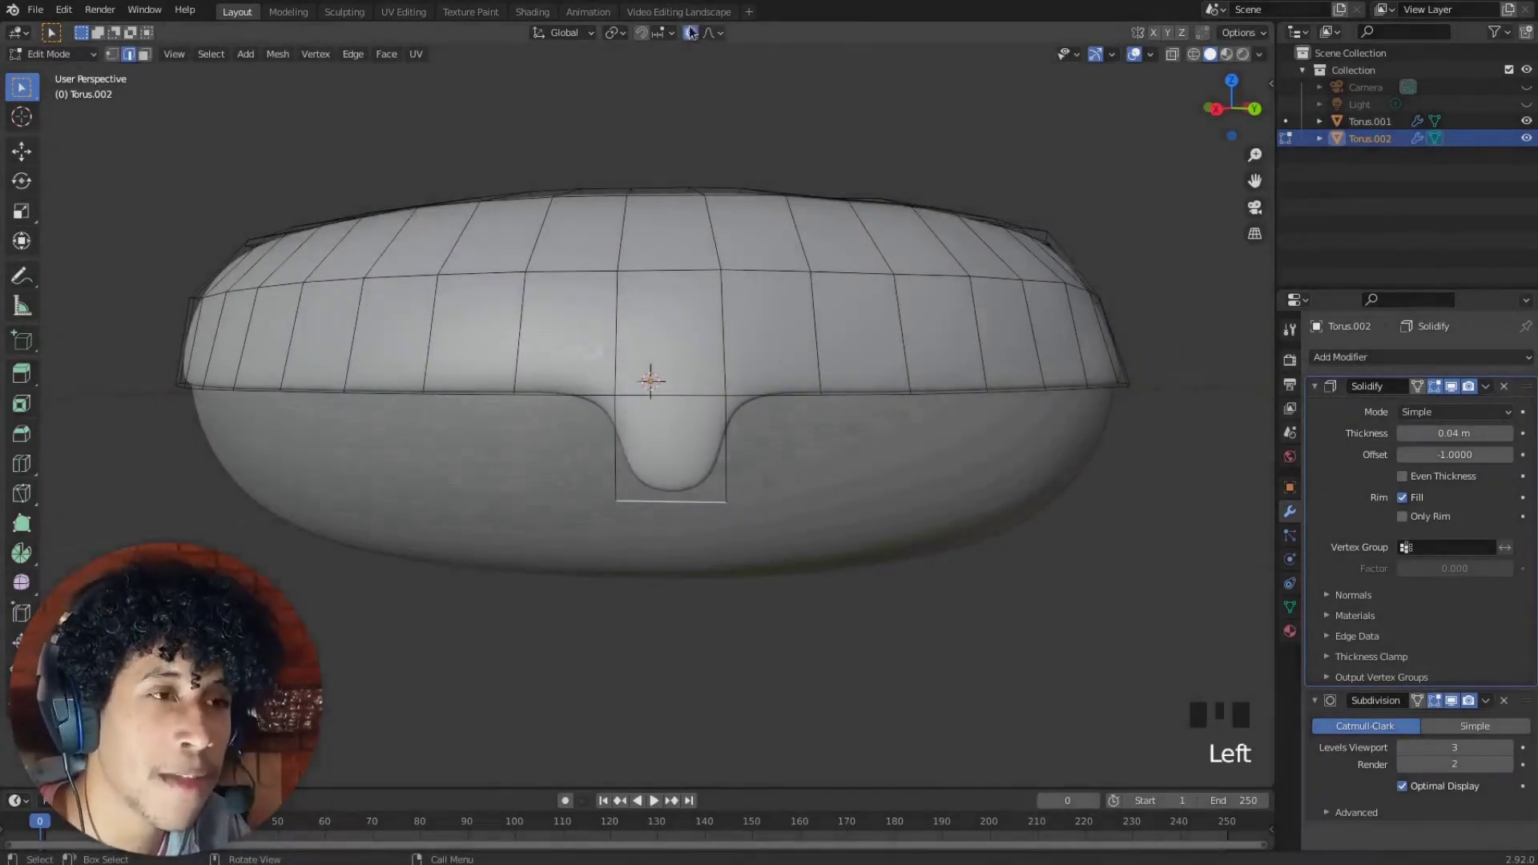
key("g")
scroll(612, 430, "down", 1)
left_click(680, 316)
middle_click_drag(679, 315, 861, 280)
key("g")
left_click(835, 306)
key("r")
left_click(832, 415)
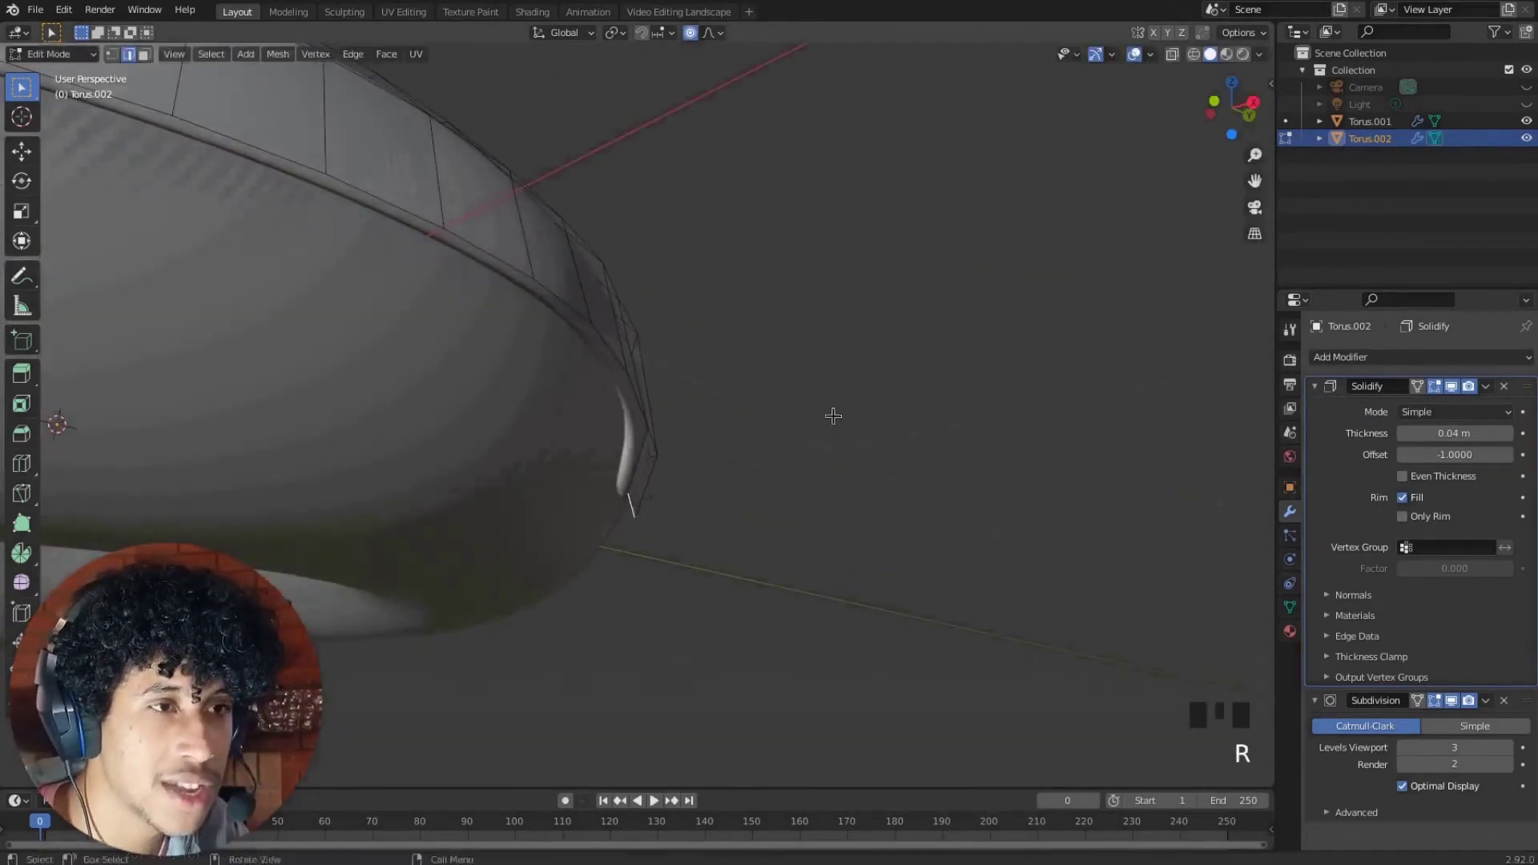
Select two adjacent edges elsewhere on the shell's outer rim and extrude them downward for a second drip
middle_click_drag(832, 415, 511, 459)
left_click(711, 352)
middle_click_drag(911, 375, 787, 456, "shift")
left_click(714, 423)
left_click(761, 522, "shift")
key("e")
left_click(821, 535)
Move and rotate the second drip's lower edges so they lie close to the torus surface
middle_click_drag(821, 535, 735, 483)
key("g")
left_click(765, 463)
key("r")
key("g")
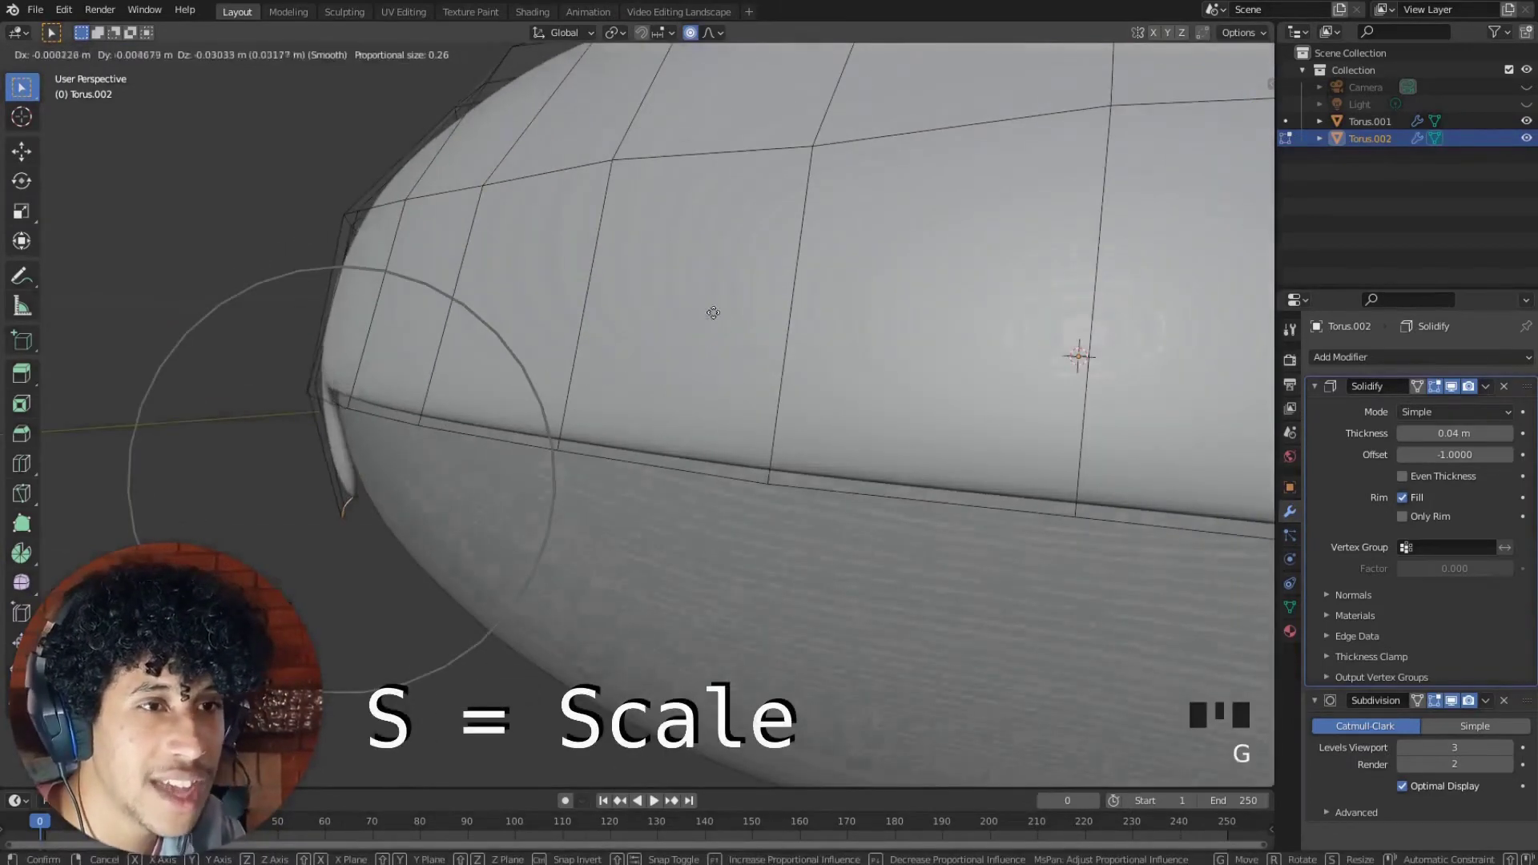
left_click(713, 312)
Scale the second drip's lower edges narrower and adjust their position on the torus
middle_click_drag(713, 313, 590, 449)
key("s")
left_click(958, 463)
middle_click_drag(957, 463, 629, 368)
key("g")
left_click(929, 474)
Select neighbouring edges farther along the outer rim, extrude them downward as a third drip and scale them
left_click(642, 358)
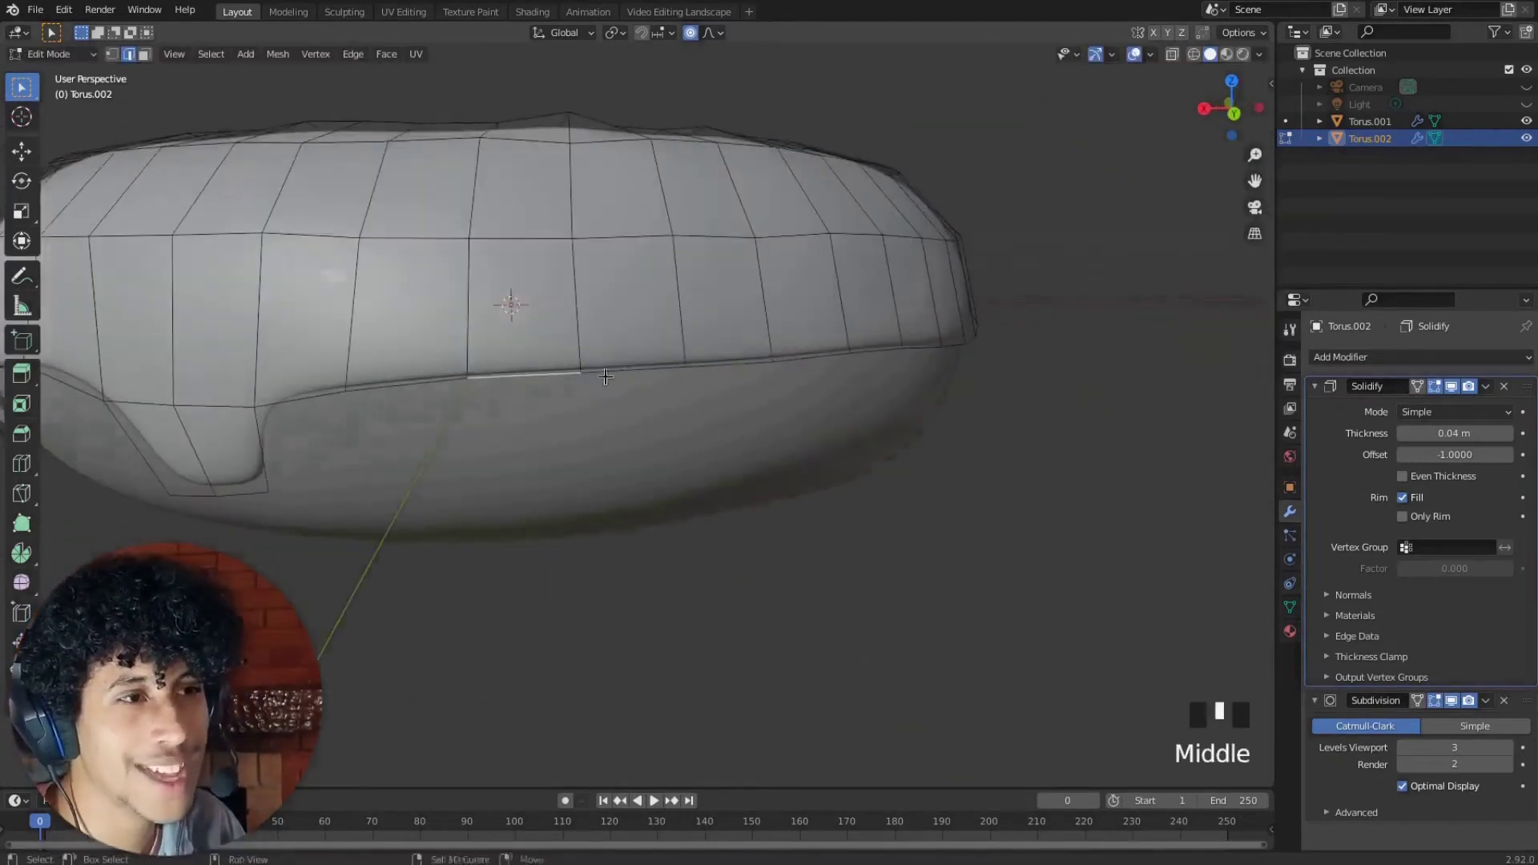
left_click(623, 376)
key("e")
key("s")
left_click(704, 457)
Rotate and move the third drip's lower edges to fit them against the torus
middle_click_drag(705, 457, 752, 433)
key("r")
left_click(658, 323)
key("g")
left_click(727, 362)
Extrude another pair of rim edges downward as the next drip, and scale and rotate its lower edges
left_click(683, 386)
left_click(773, 378, "shift")
key("e")
left_click(778, 444)
key("s")
key("r")
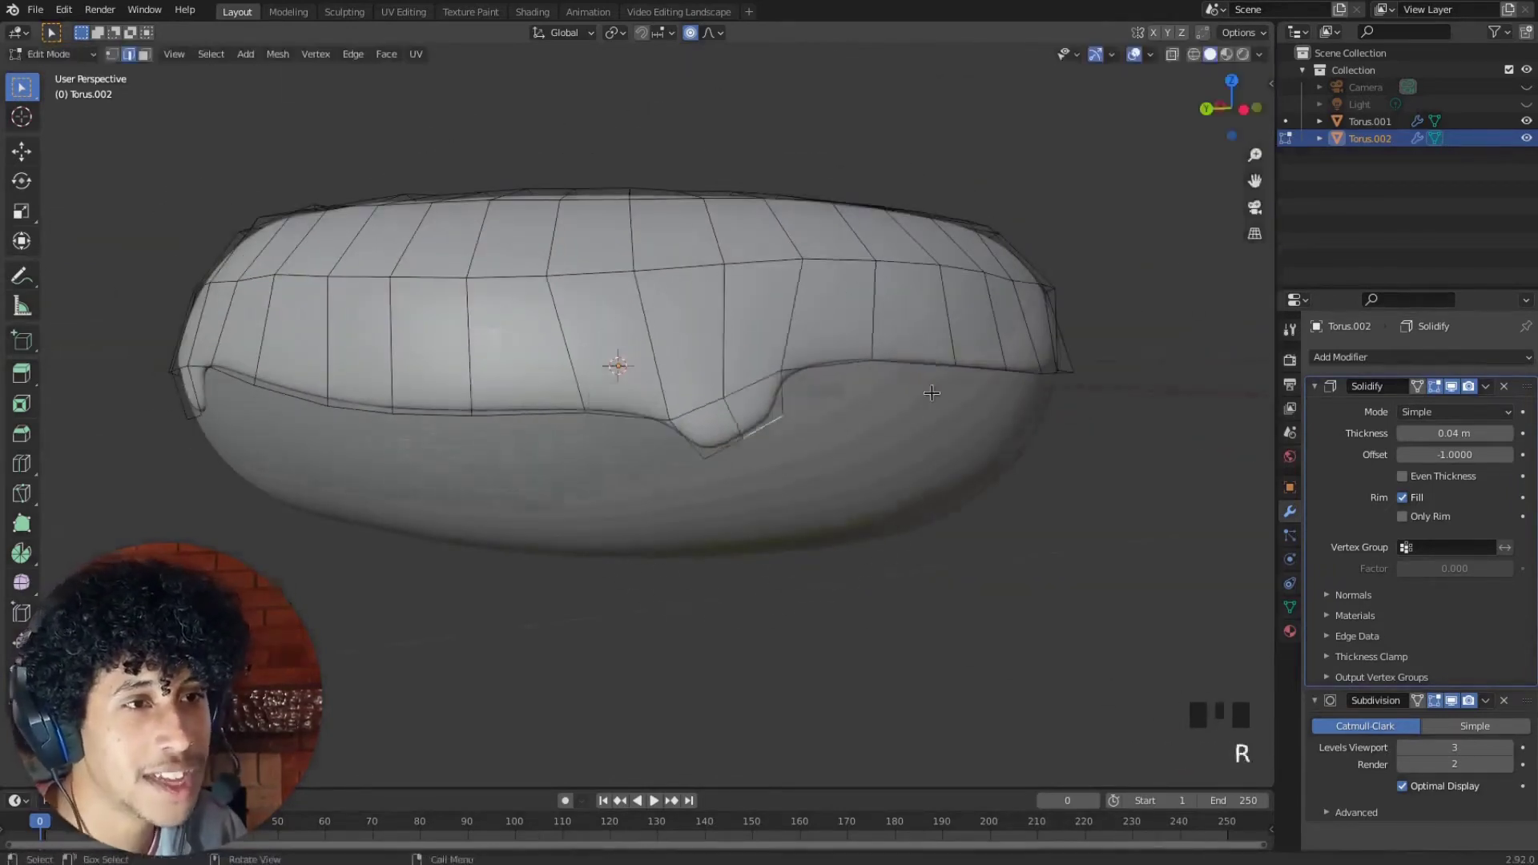
Rotate the newest drip's lower edges to fit the torus and check the icing in Object Mode
scroll(734, 449, "up", 2)
key("r")
left_click(783, 521)
middle_click_drag(783, 522, 666, 446)
key("Tab")
left_click(666, 446)
key("Tab")
key("Tab")
key("Tab")
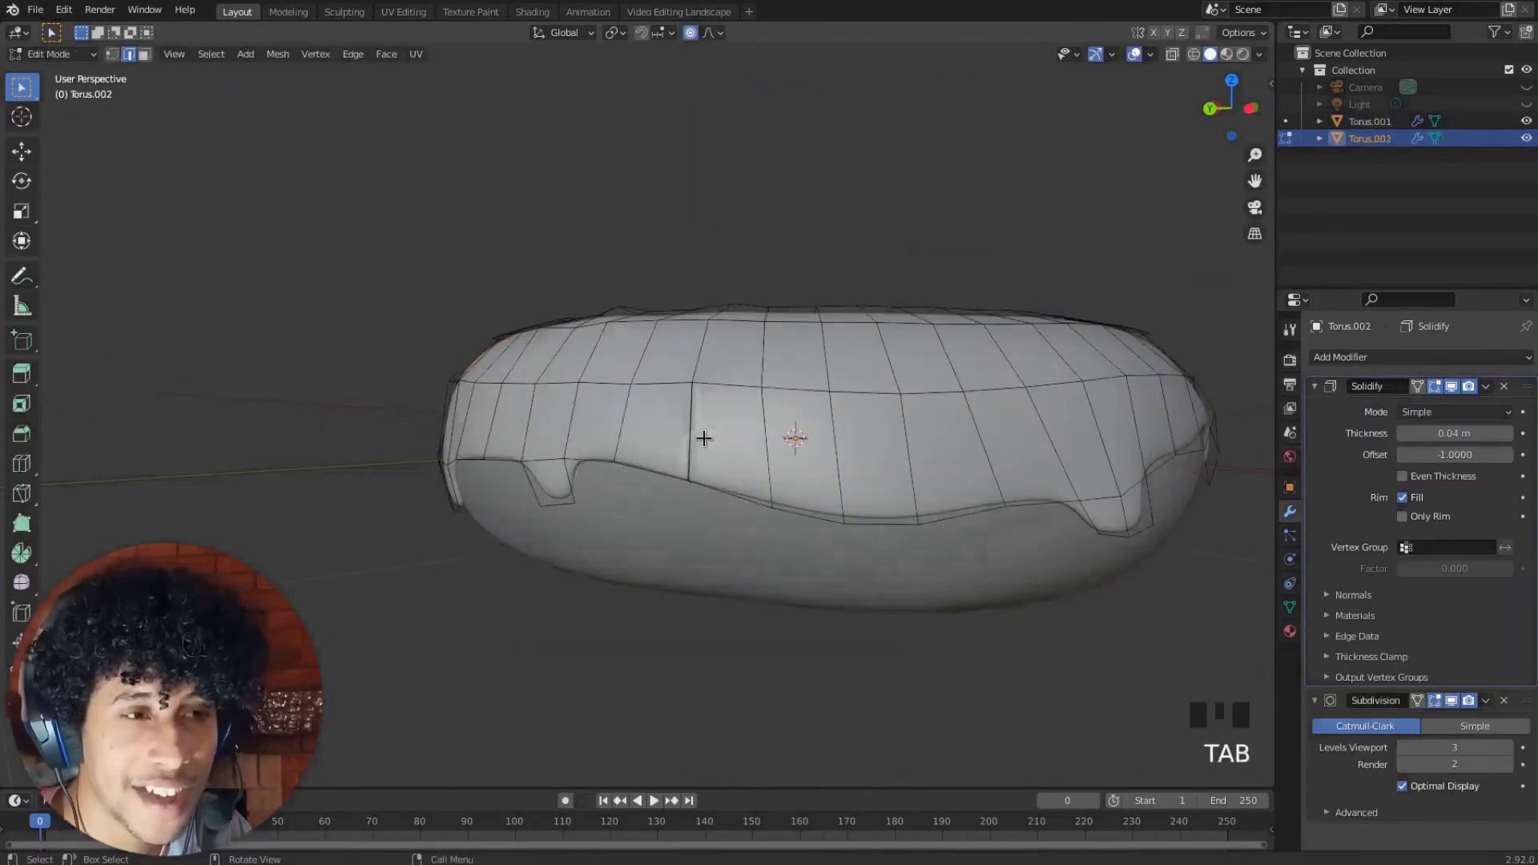
Try moving the creased vertical edge on the icing's outer side with Proportional Editing
key("g")
right_click(669, 424)
scroll(677, 440, "up", 2)
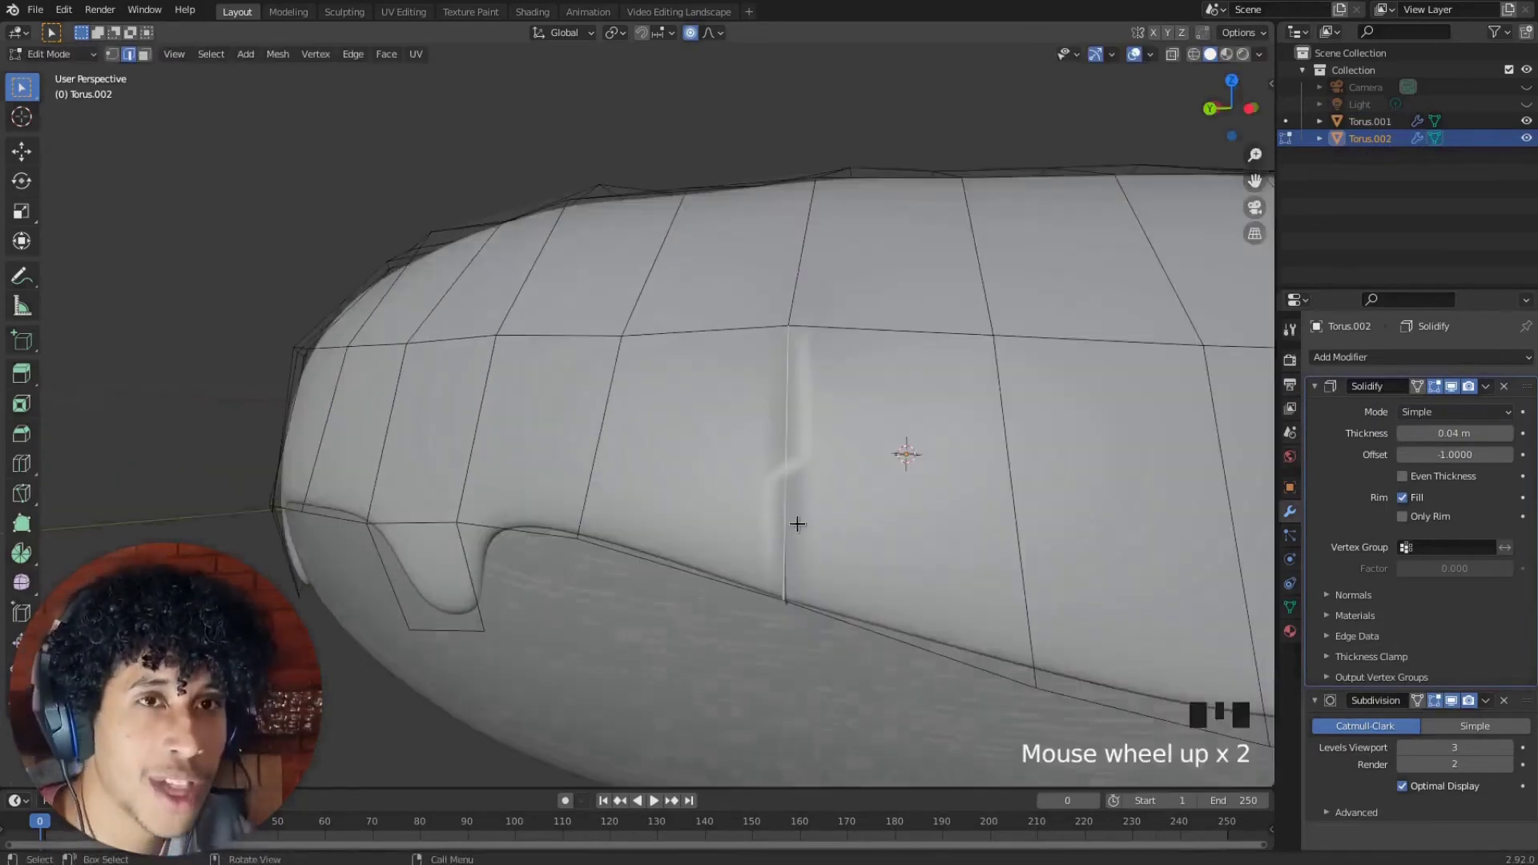
left_click(806, 575)
left_click(798, 565)
middle_click_drag(793, 553, 770, 512)
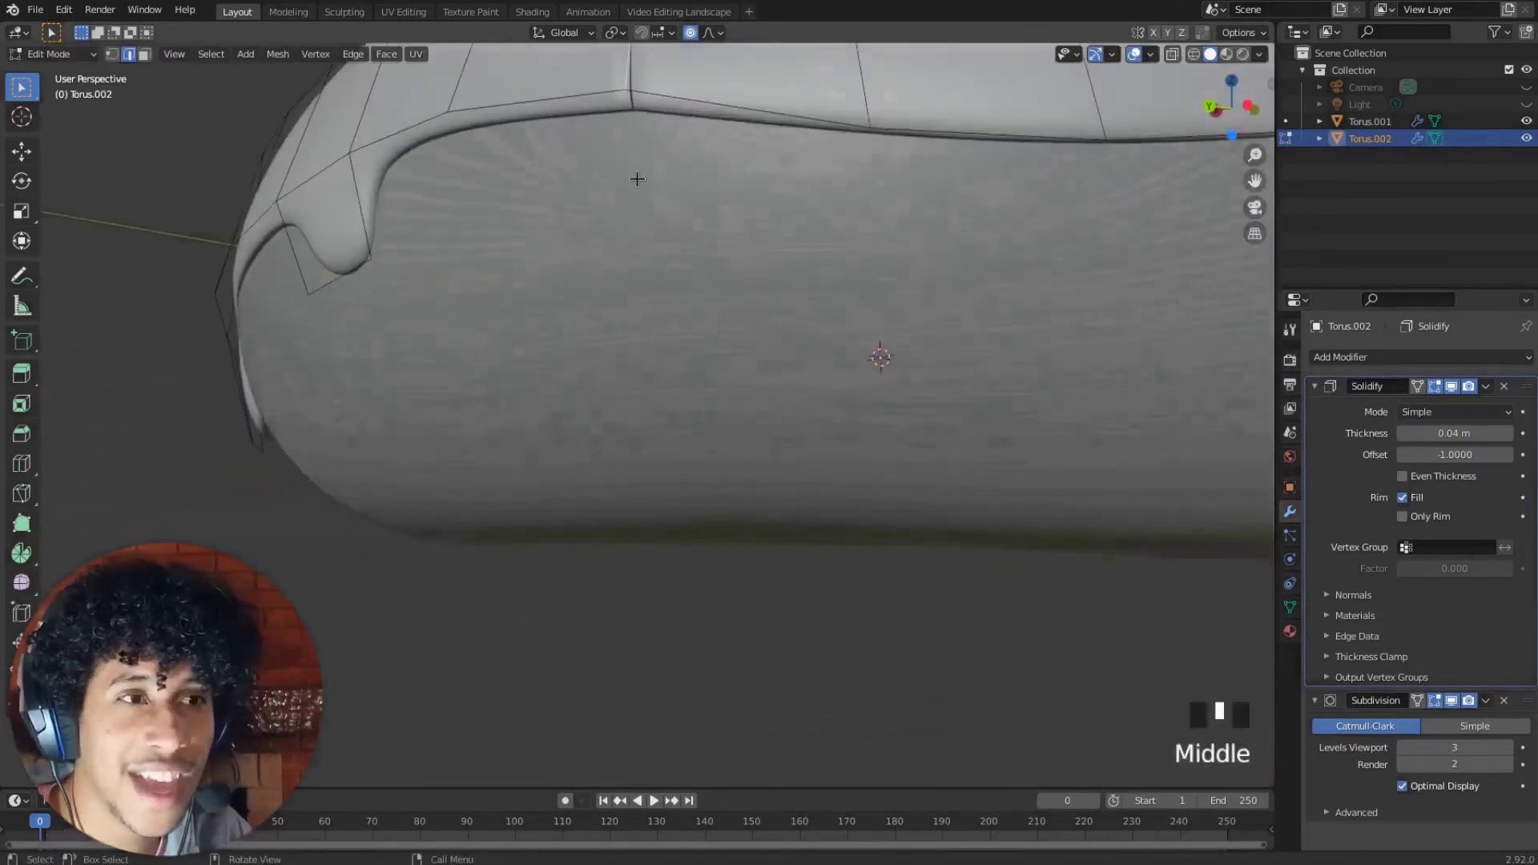
scroll(652, 315, "up", 5)
middle_click_drag(653, 315, 625, 337)
key("g")
right_click(542, 215)
Test-move the creased vertical edge with Proportional Editing disabled, cancel the move and re-enable Proportional Editing
scroll(661, 328, "up", 2)
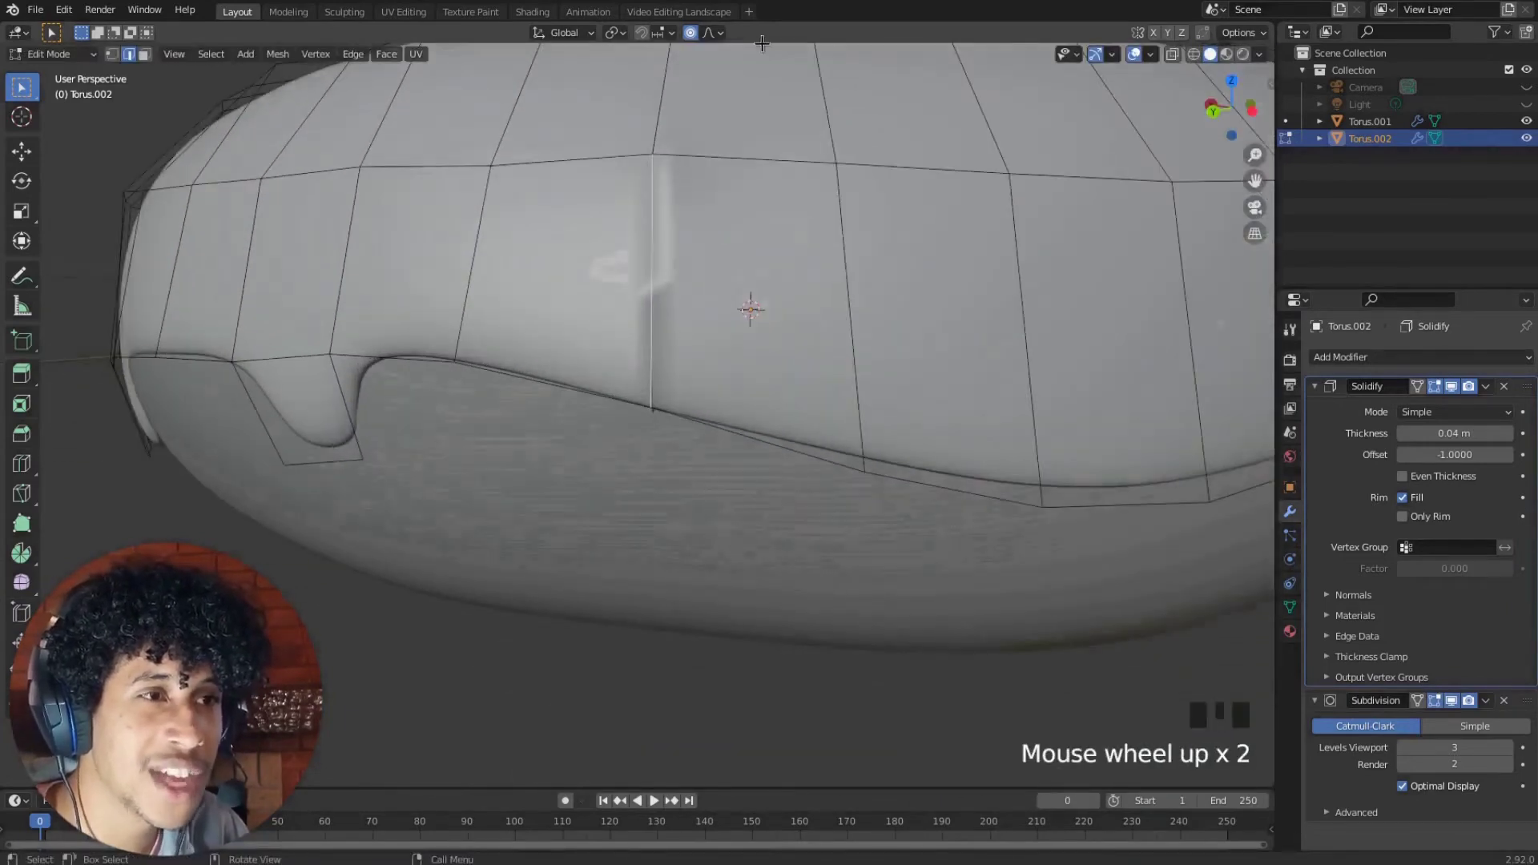
left_click(690, 32)
key("g")
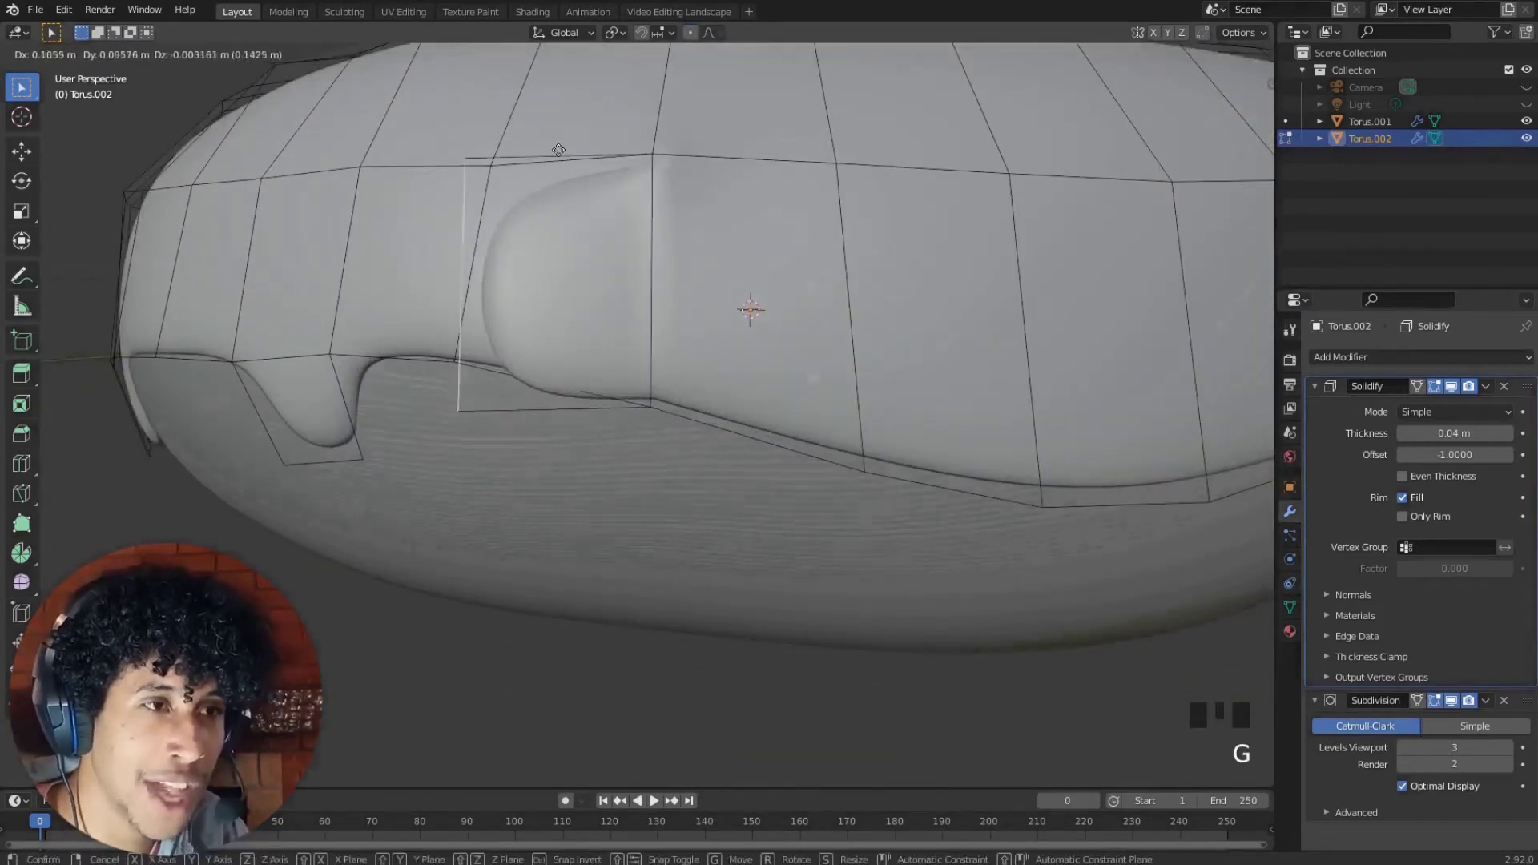
right_click(559, 150)
left_click(690, 32)
middle_click_drag(625, 155, 636, 100)
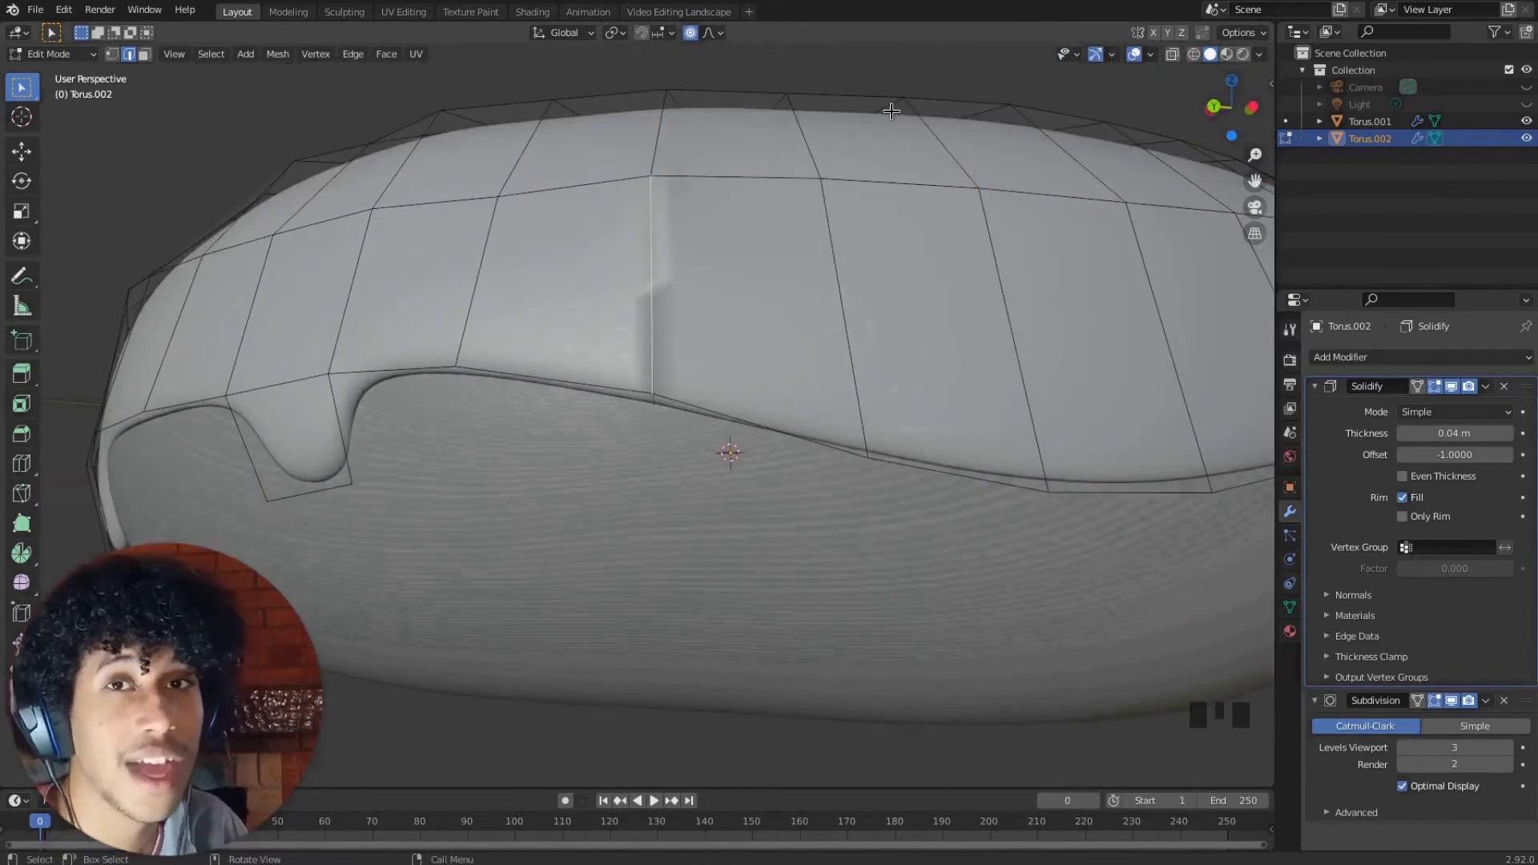
Switch to vertex selection, select the whole icing mesh and merge its vertices by distance
middle_click_drag(577, 249, 590, 299)
scroll(570, 344, "down", 2)
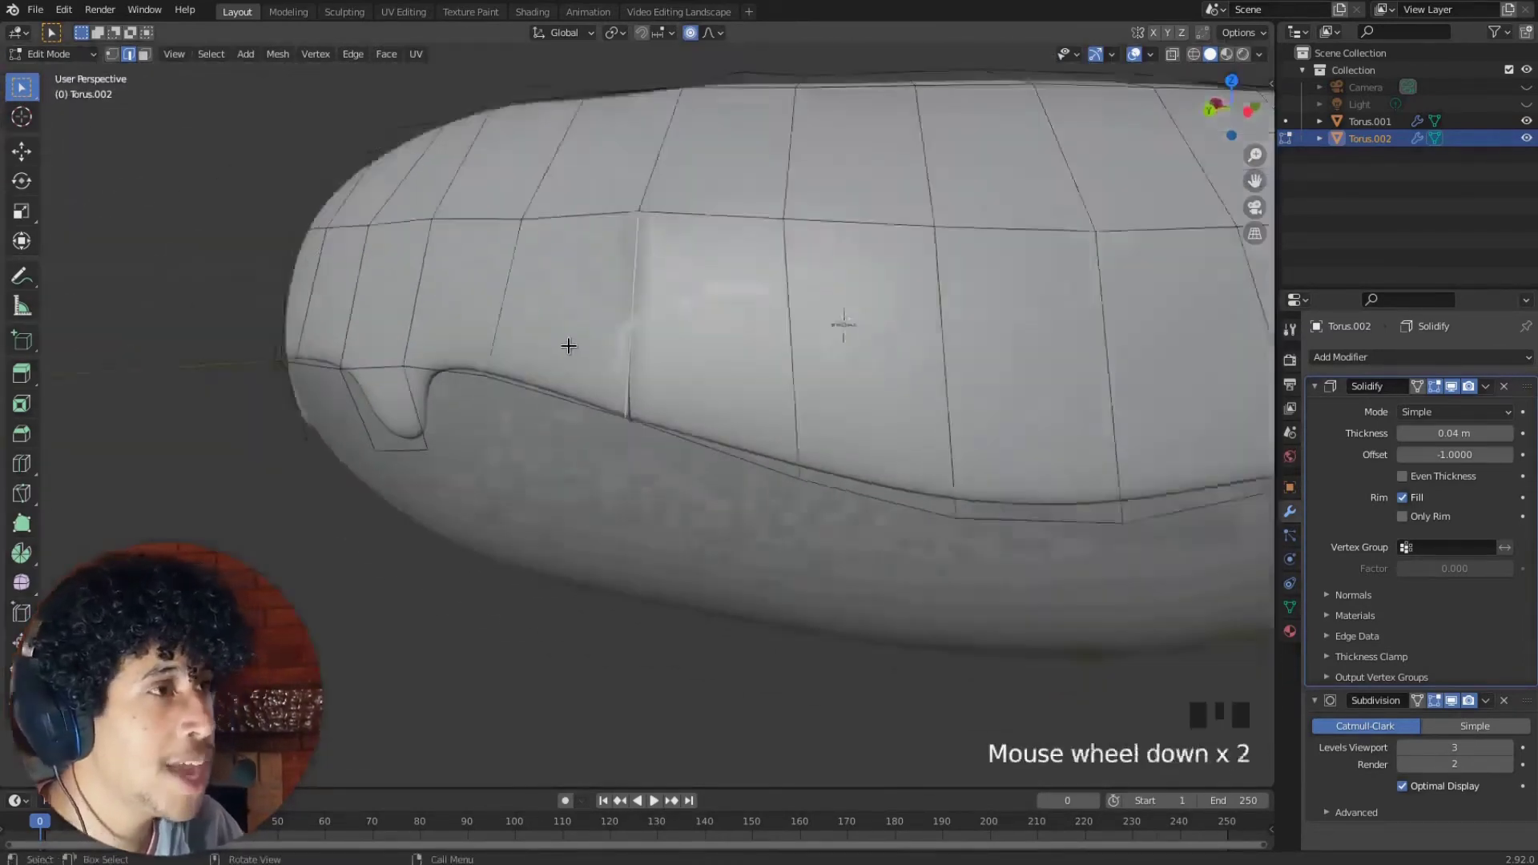
left_click(107, 50)
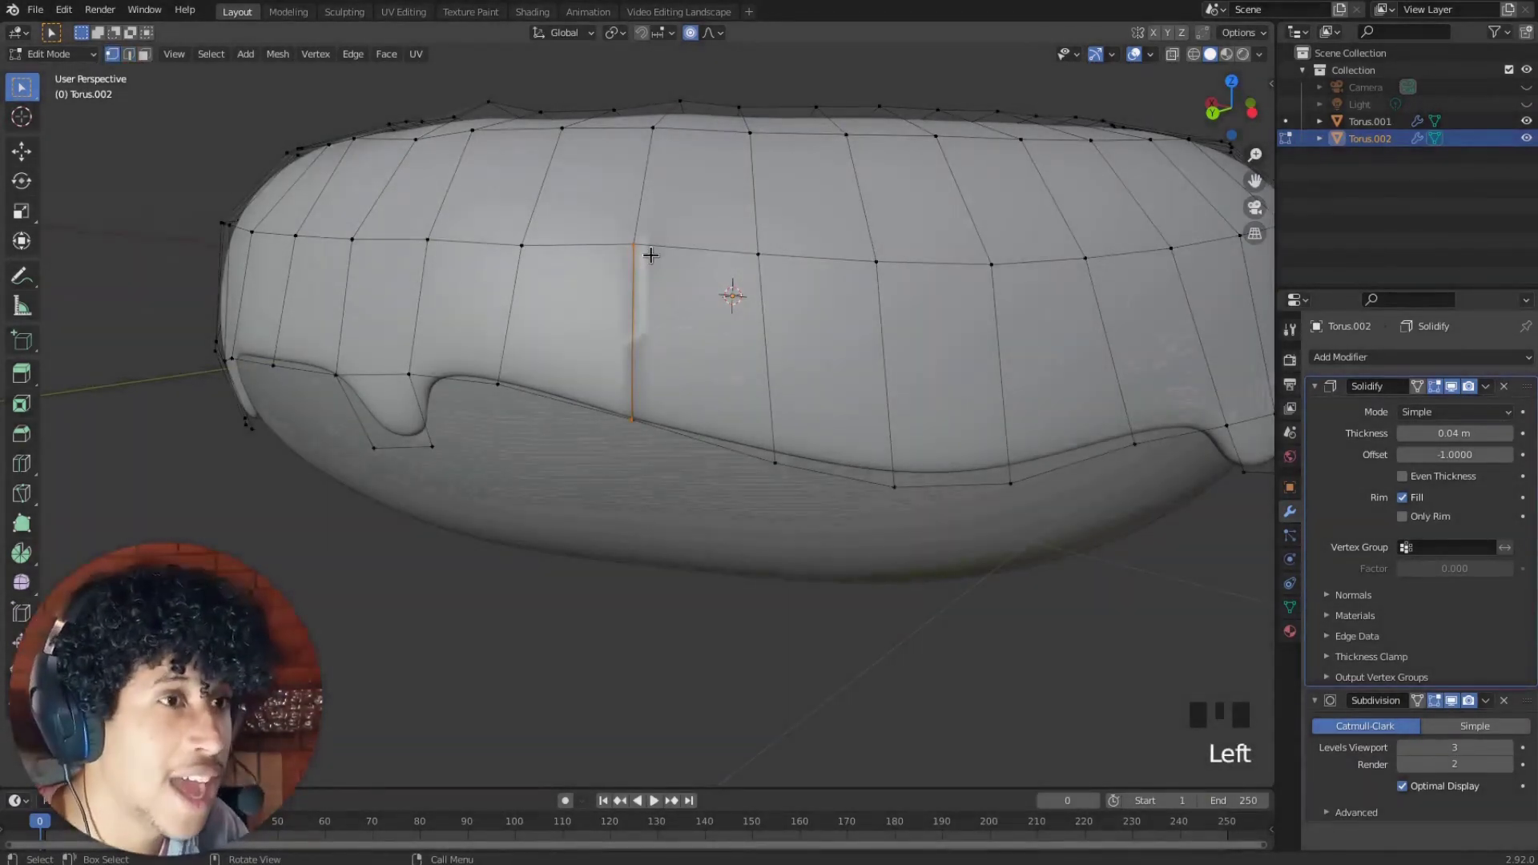
key("a")
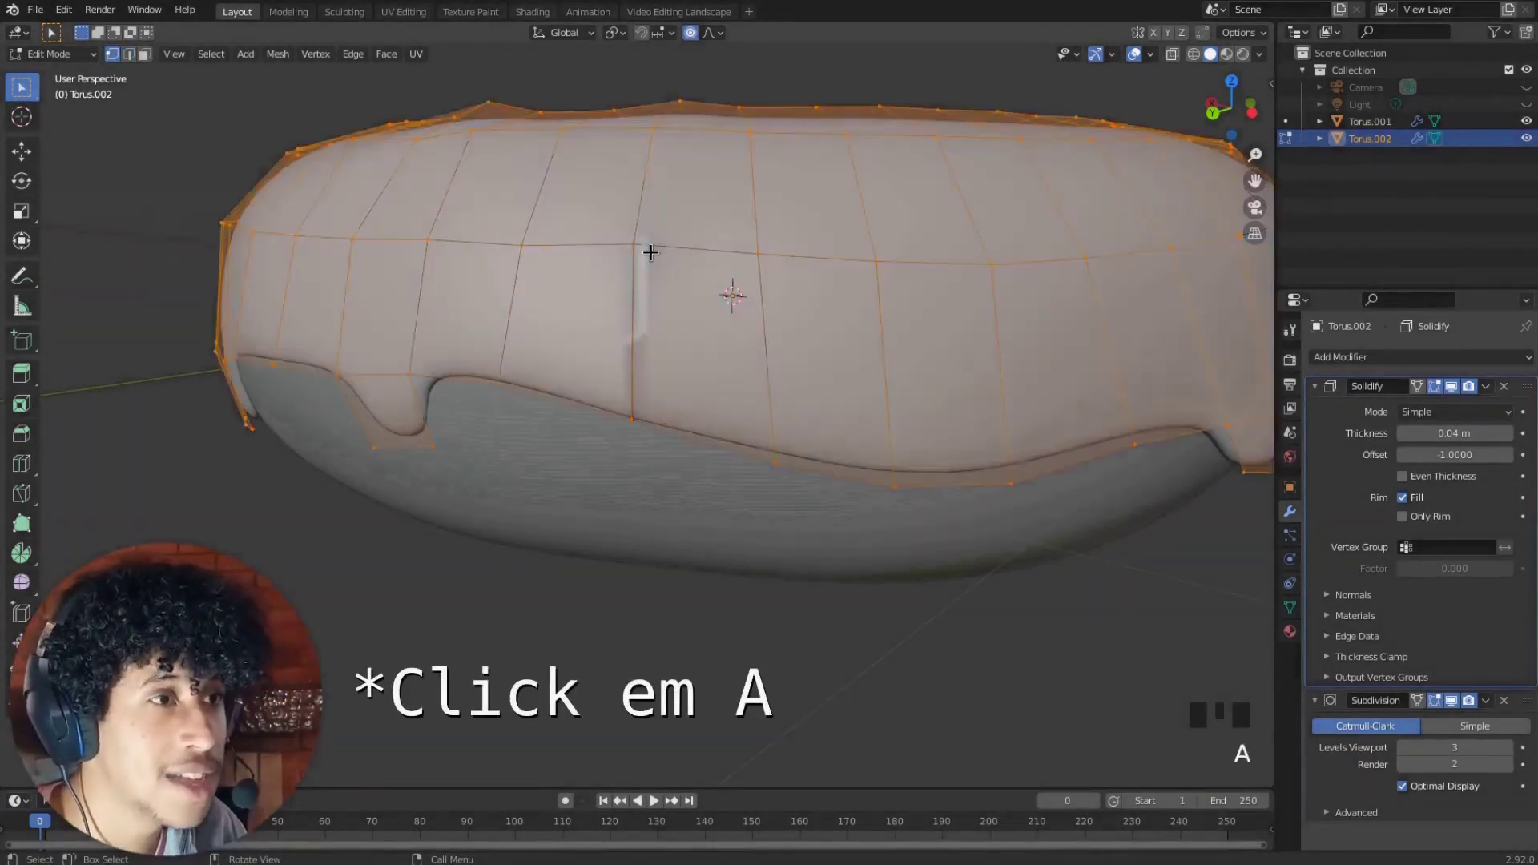
right_click(821, 186)
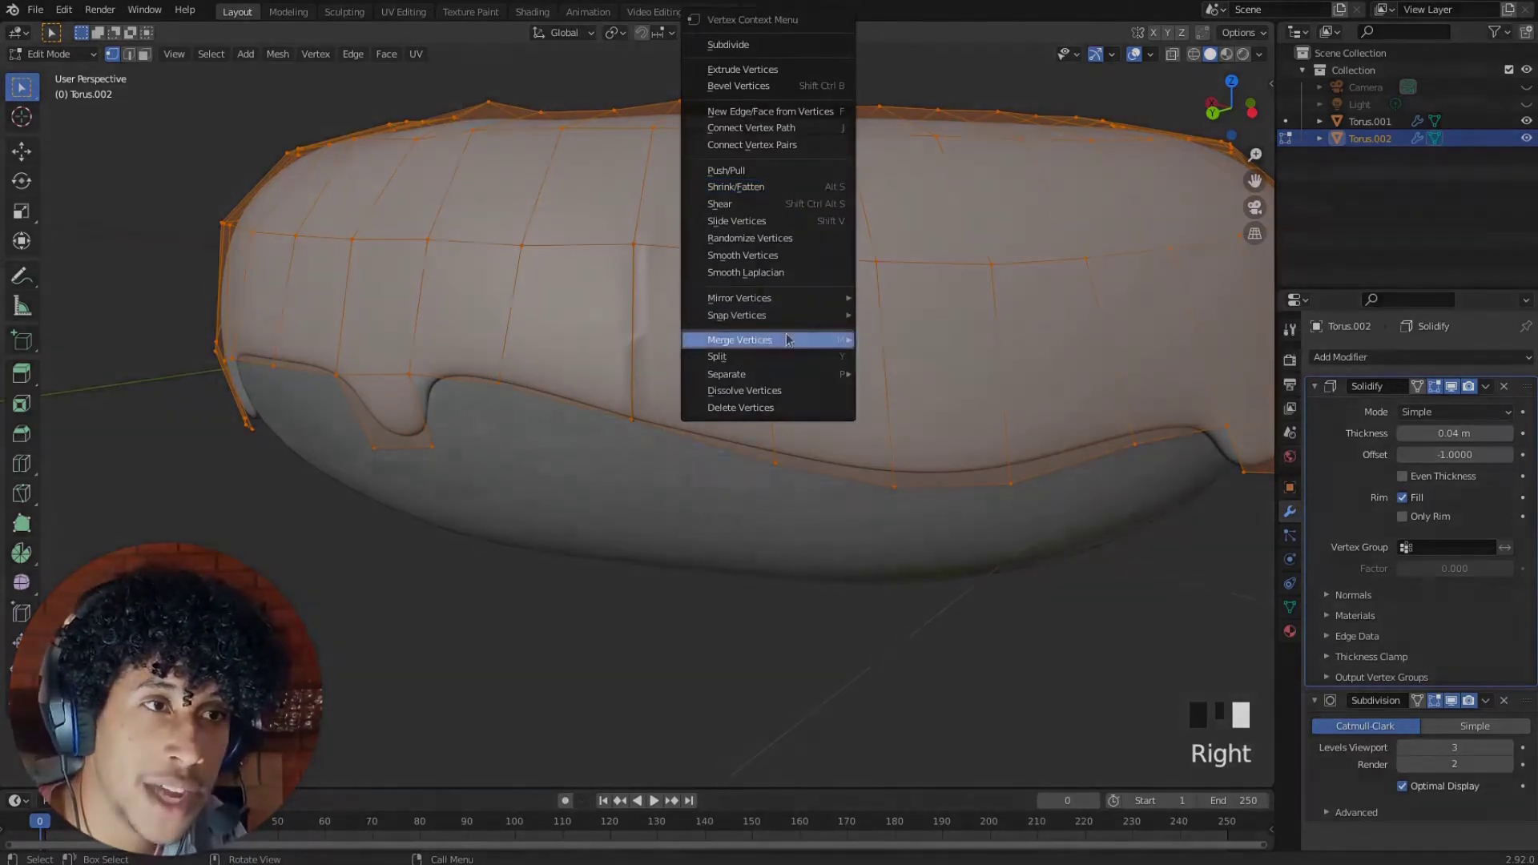
mouse_move(833, 333)
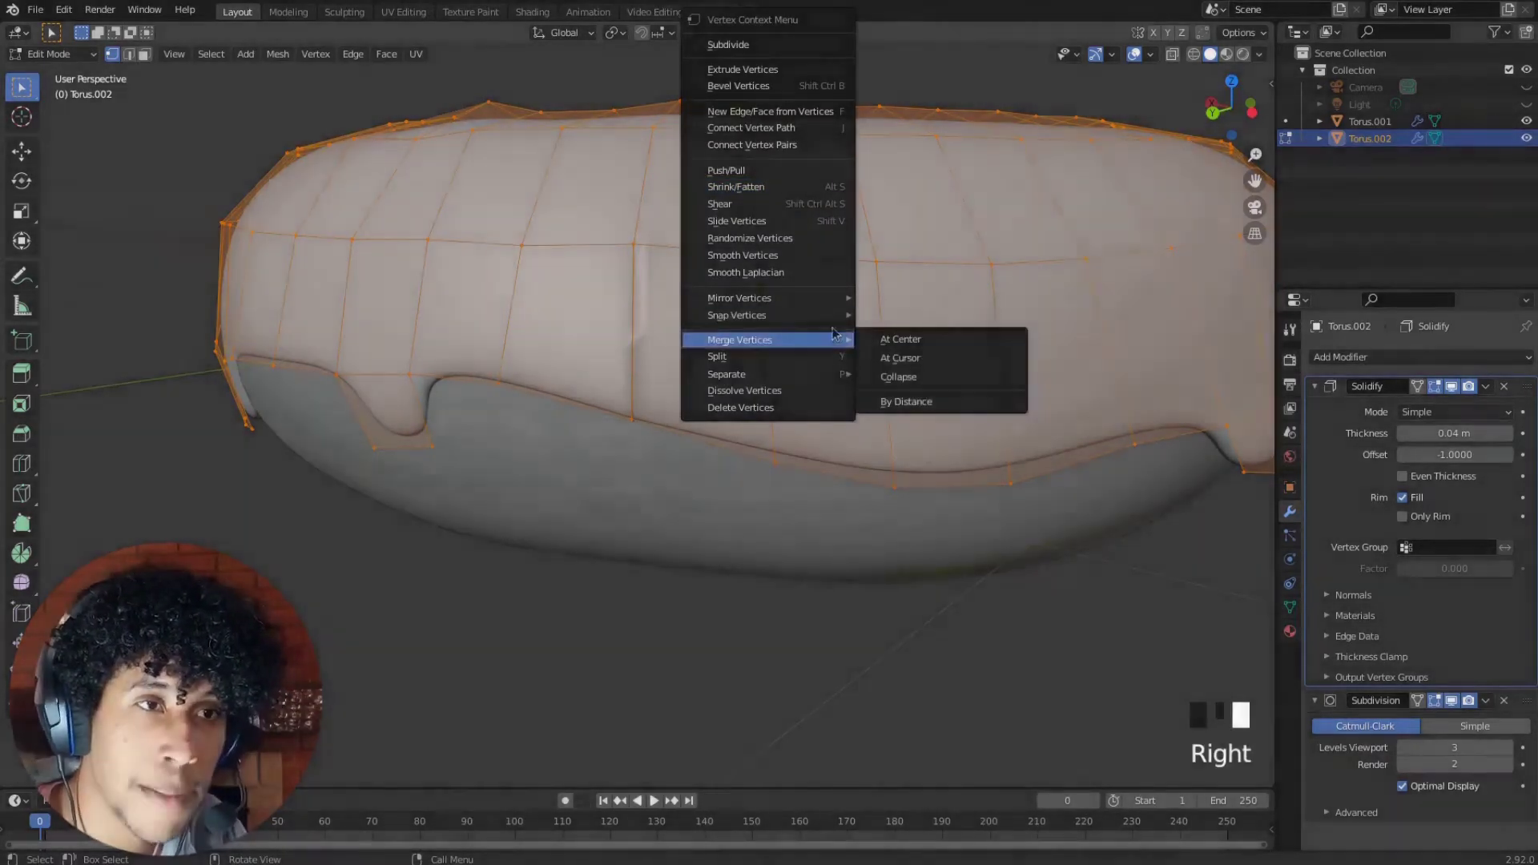
left_click(904, 401)
middle_click_drag(676, 251, 730, 322)
scroll(732, 247, "up", 3)
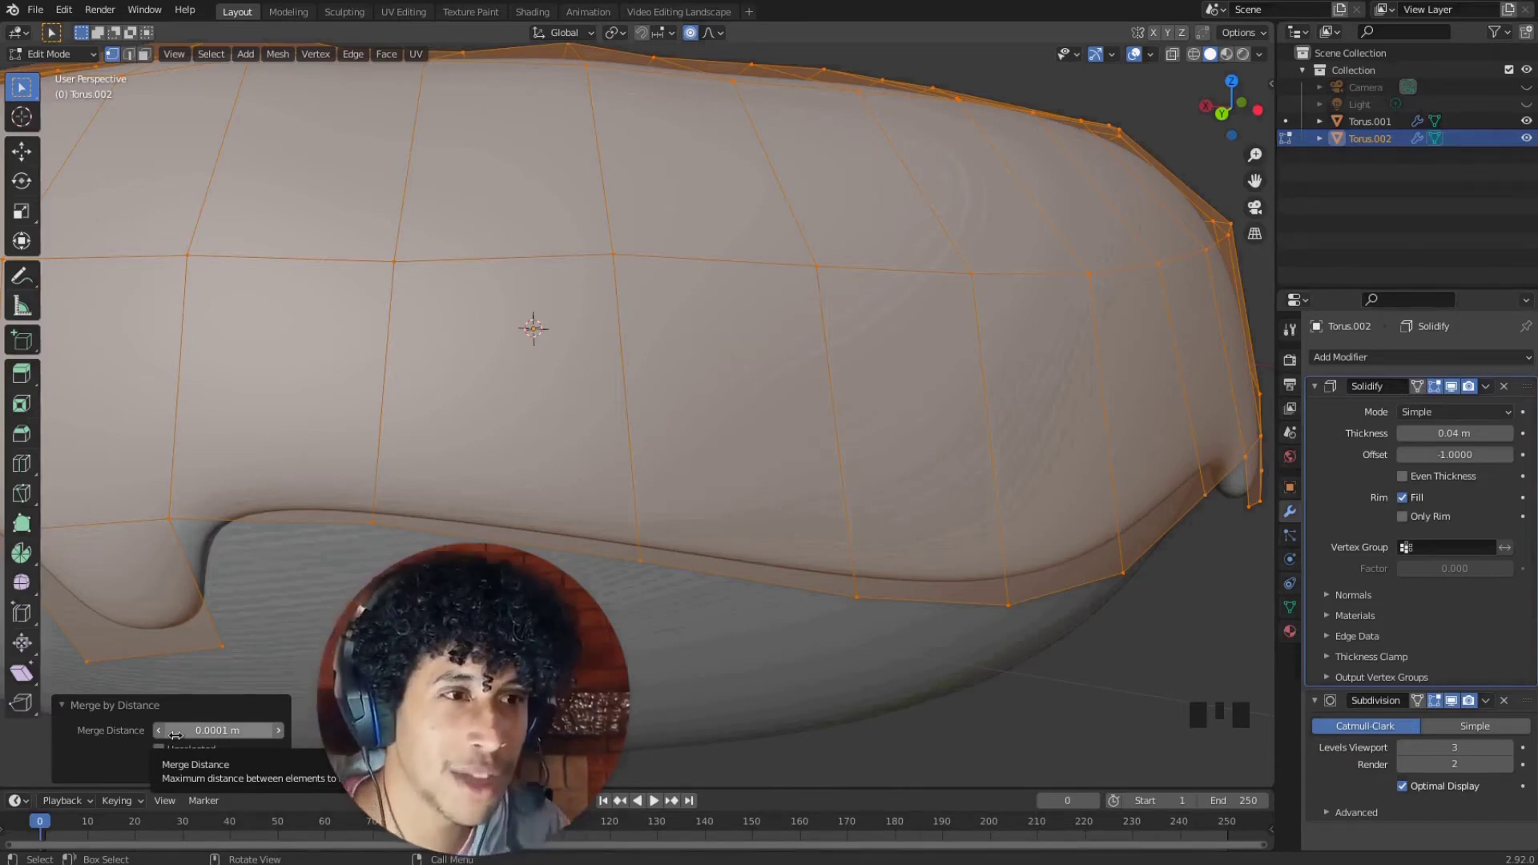
Inspect the merged icing mesh around its outer side and check the whole donut in Object Mode
middle_click_drag(488, 426, 542, 447)
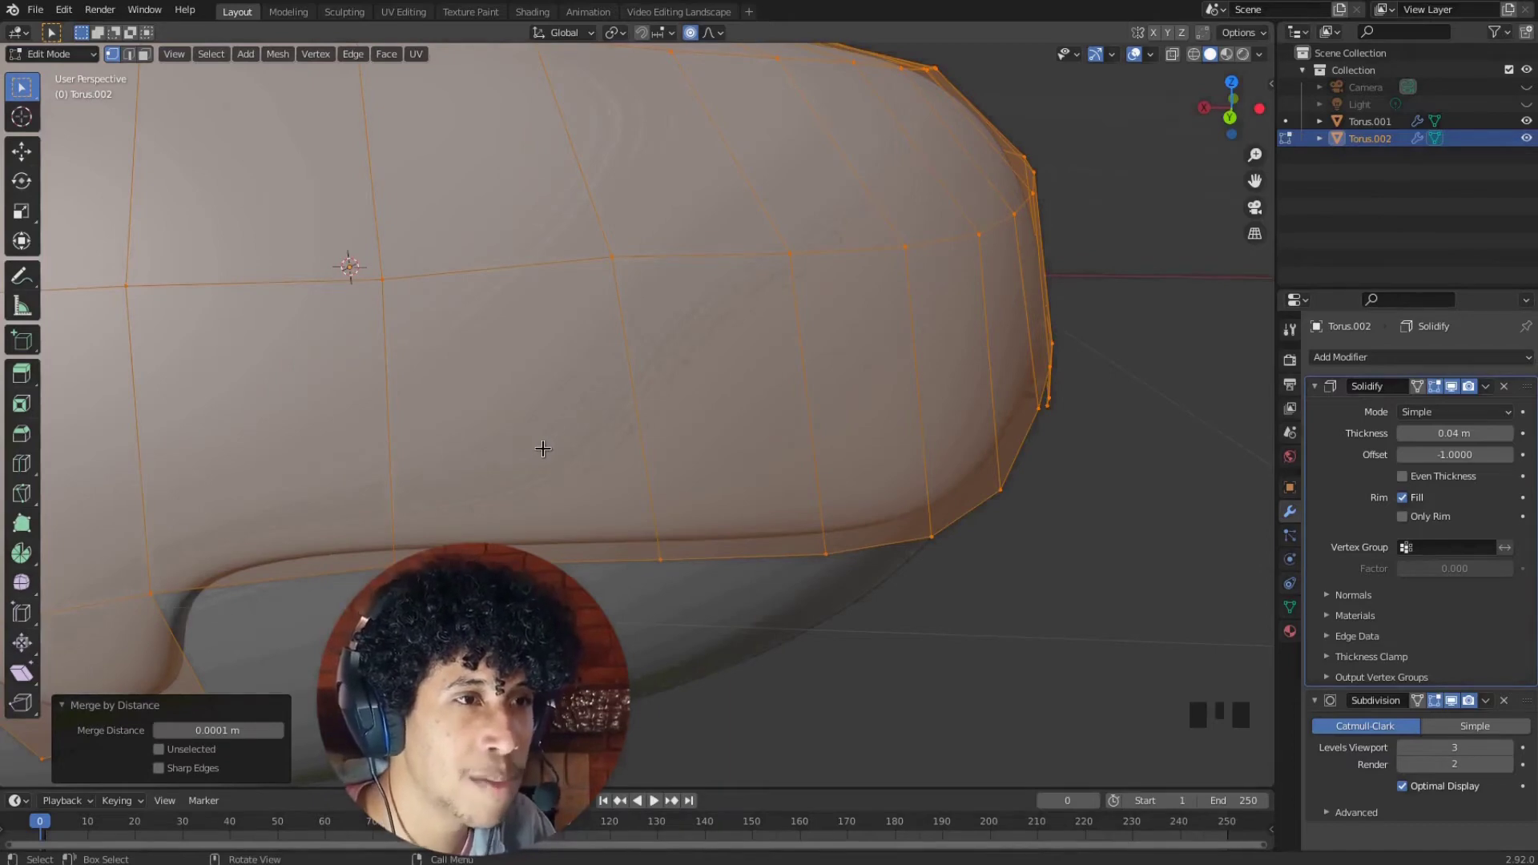
middle_click_drag(543, 449, 572, 364)
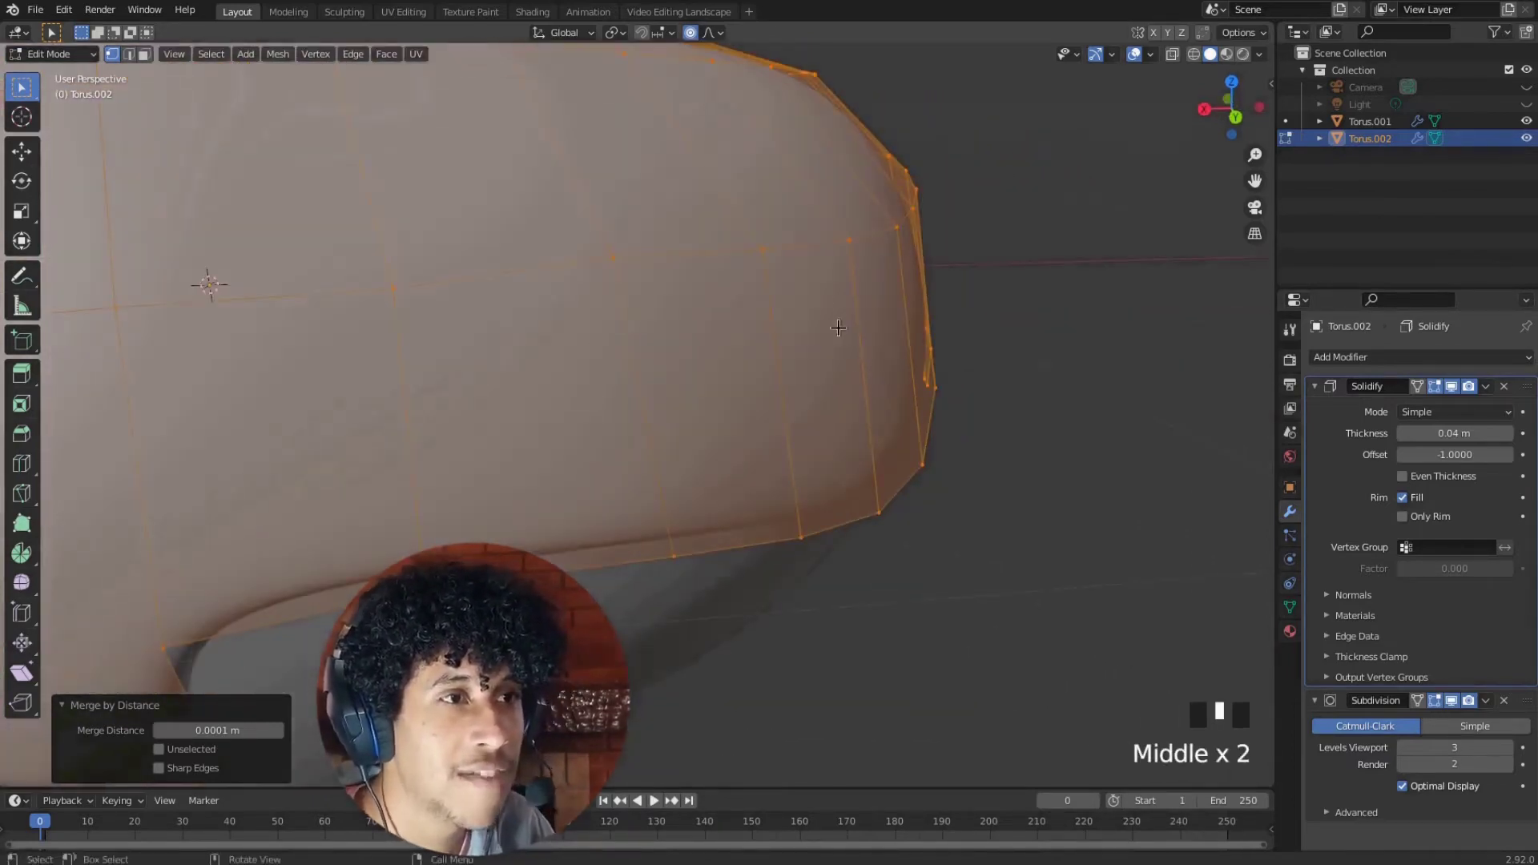
middle_click_drag(838, 328, 604, 216)
left_click(599, 253)
scroll(605, 240, "up", 2)
middle_click_drag(705, 319, 649, 265)
scroll(653, 257, "down", 4)
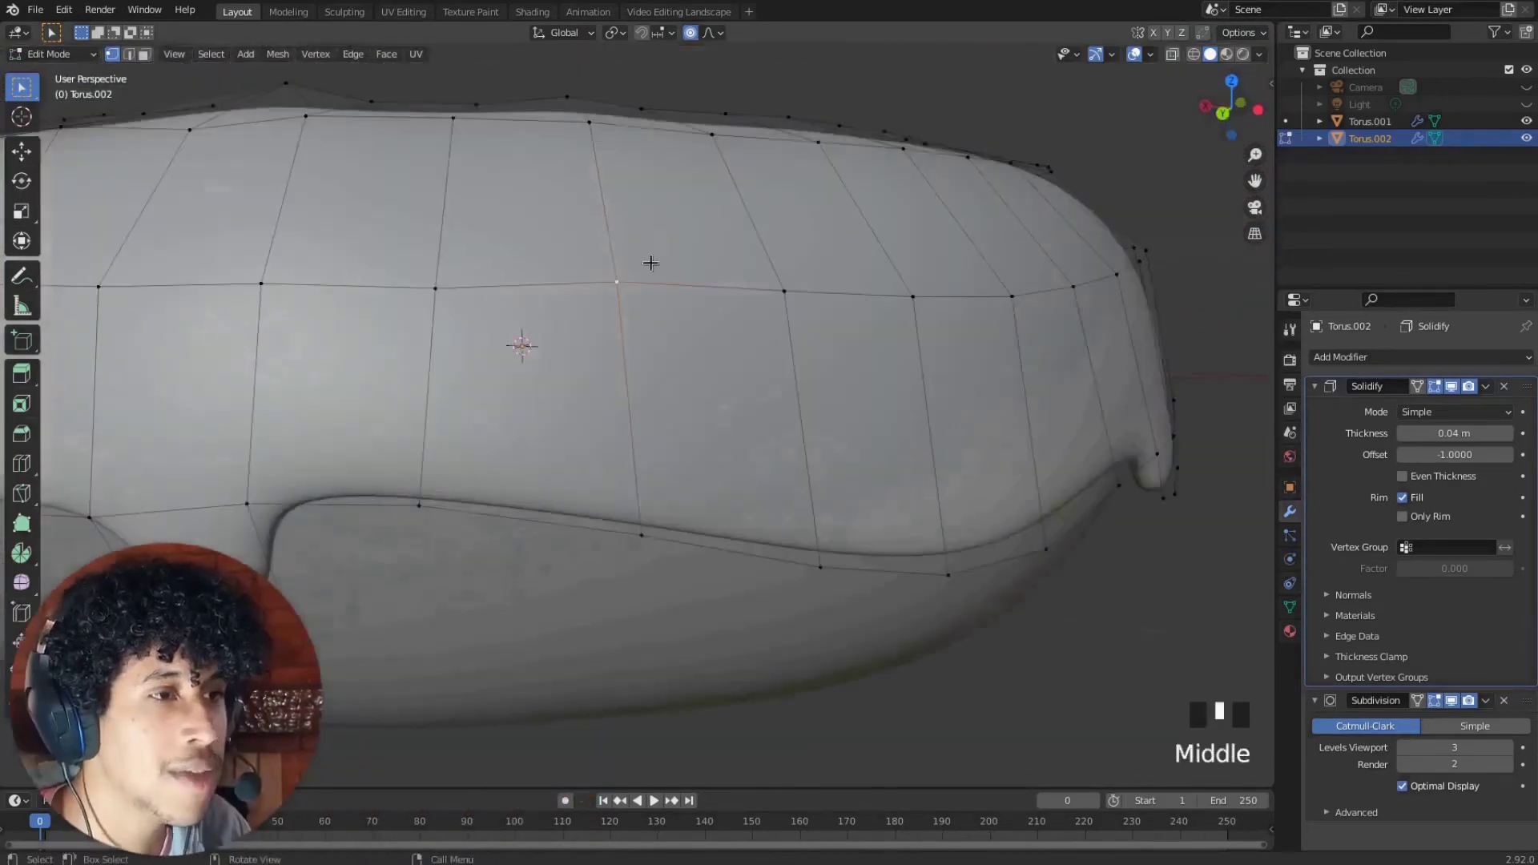
scroll(651, 263, "down", 3)
key("Tab")
left_click(834, 192)
scroll(721, 209, "down", 4)
middle_click_drag(581, 220, 892, 346)
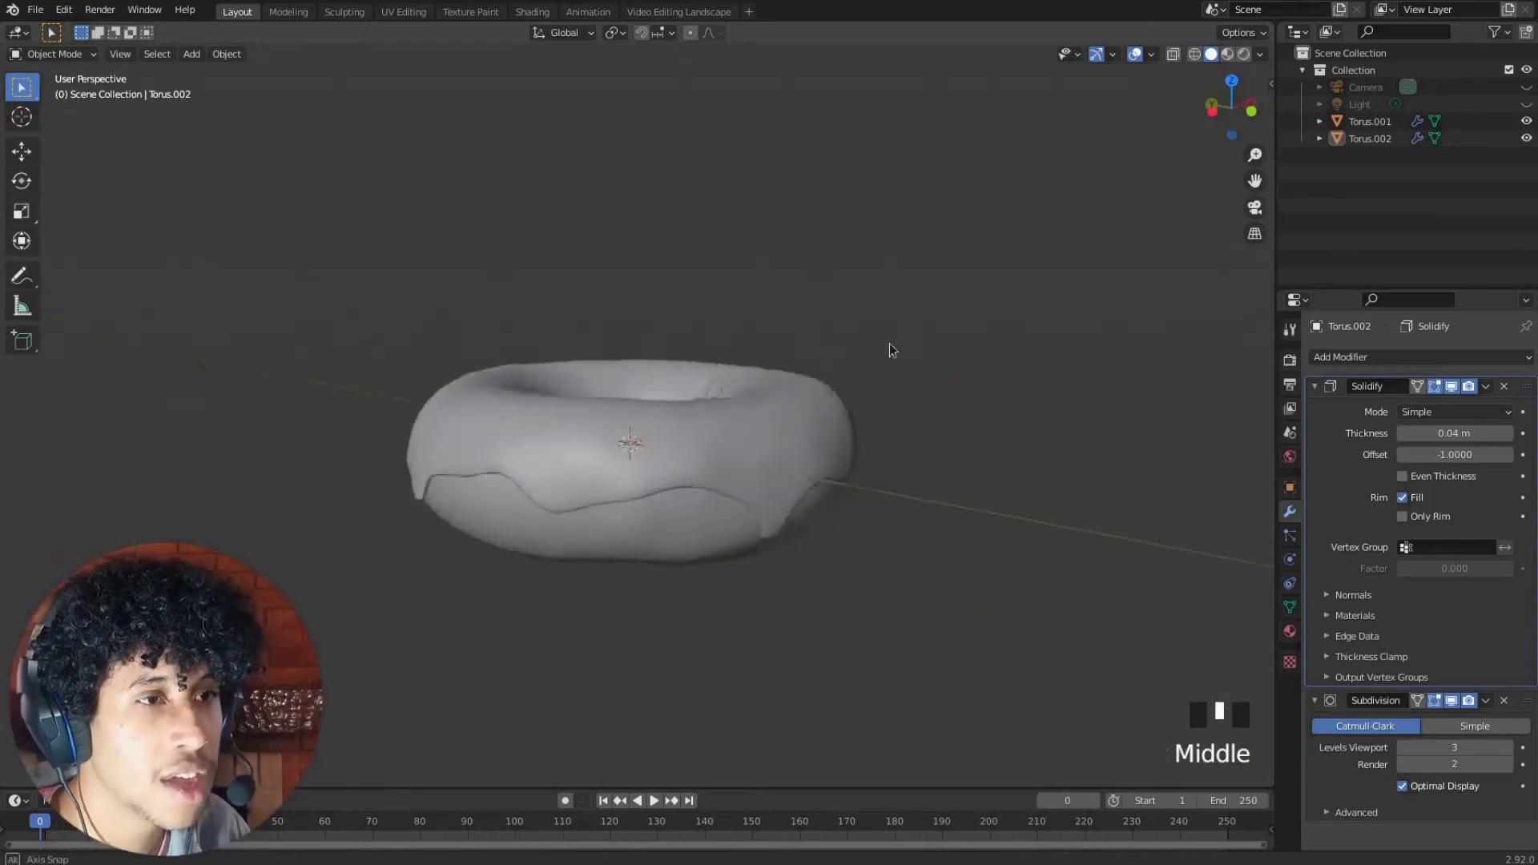
Try moving and rotating the stray vertex in the glitched patch on the icing's inner side
scroll(889, 343, "up", 3)
middle_click_drag(783, 334, 755, 355, "shift")
left_click(747, 343)
scroll(787, 255, "up", 2)
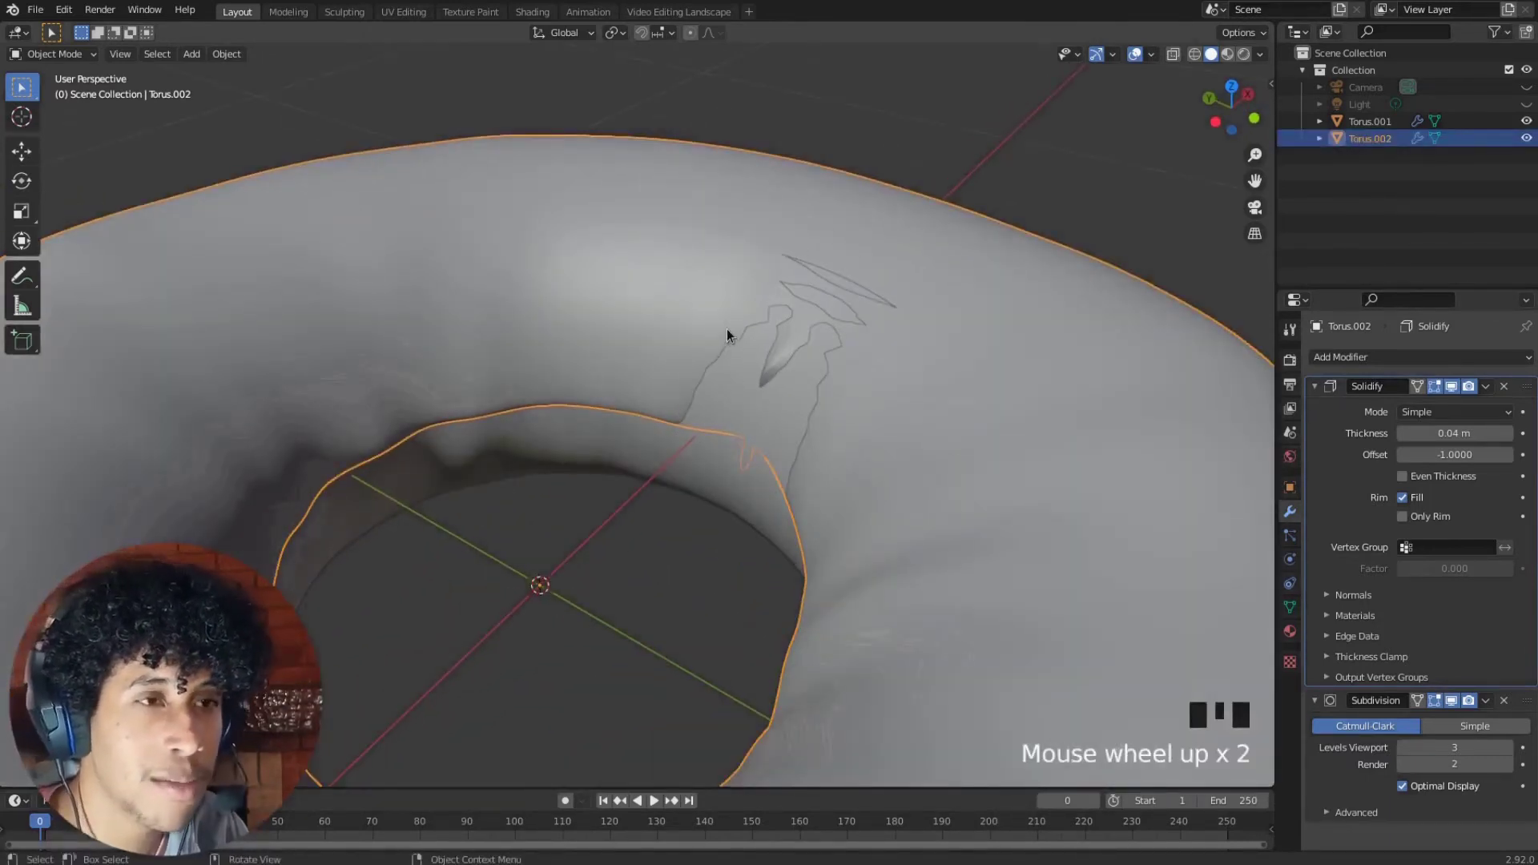
key("Tab")
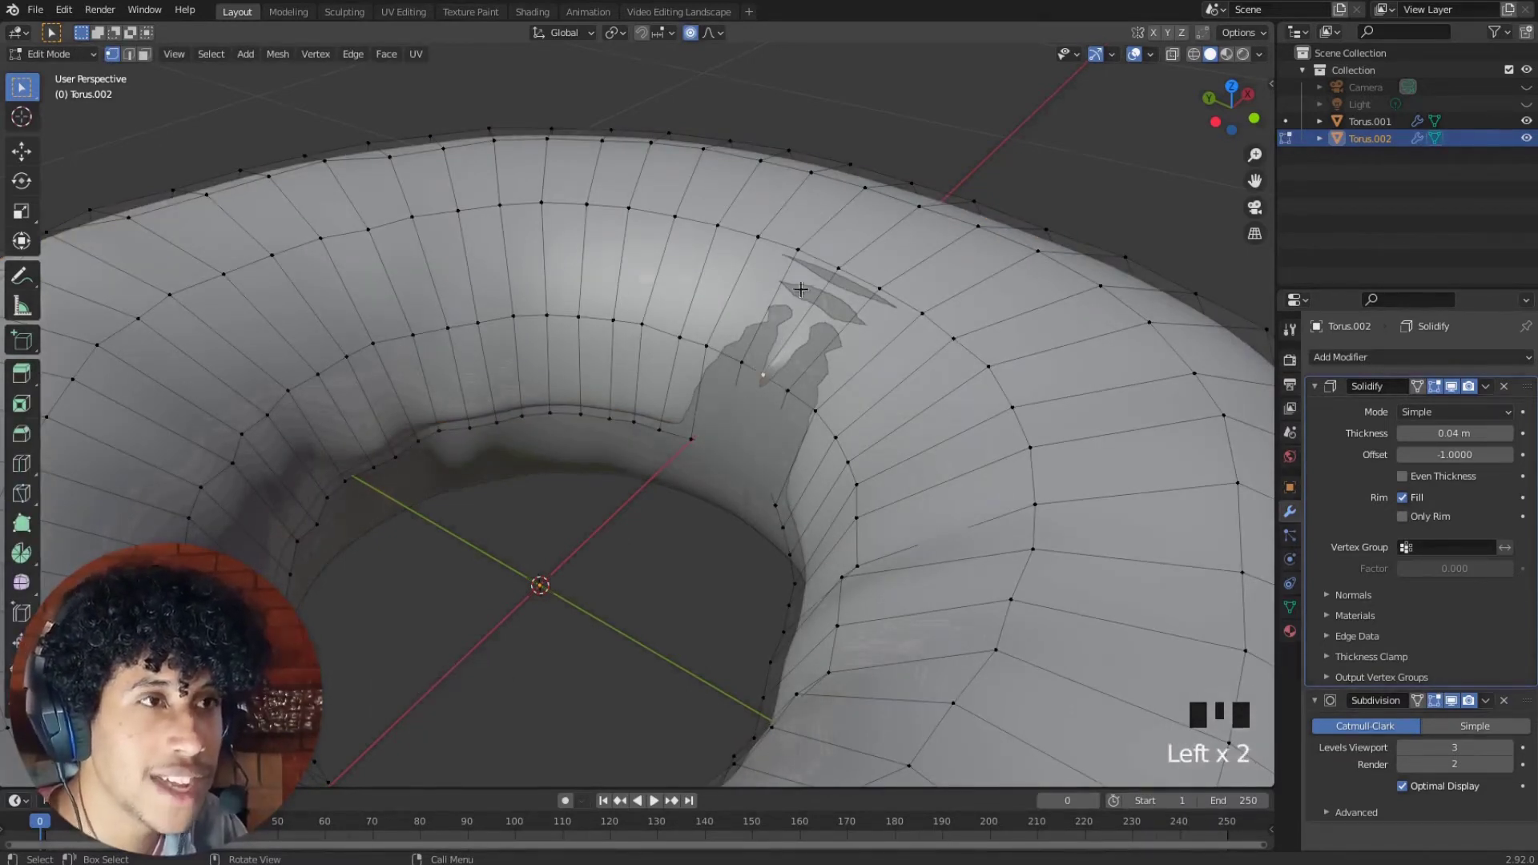
middle_click_drag(801, 289, 721, 104)
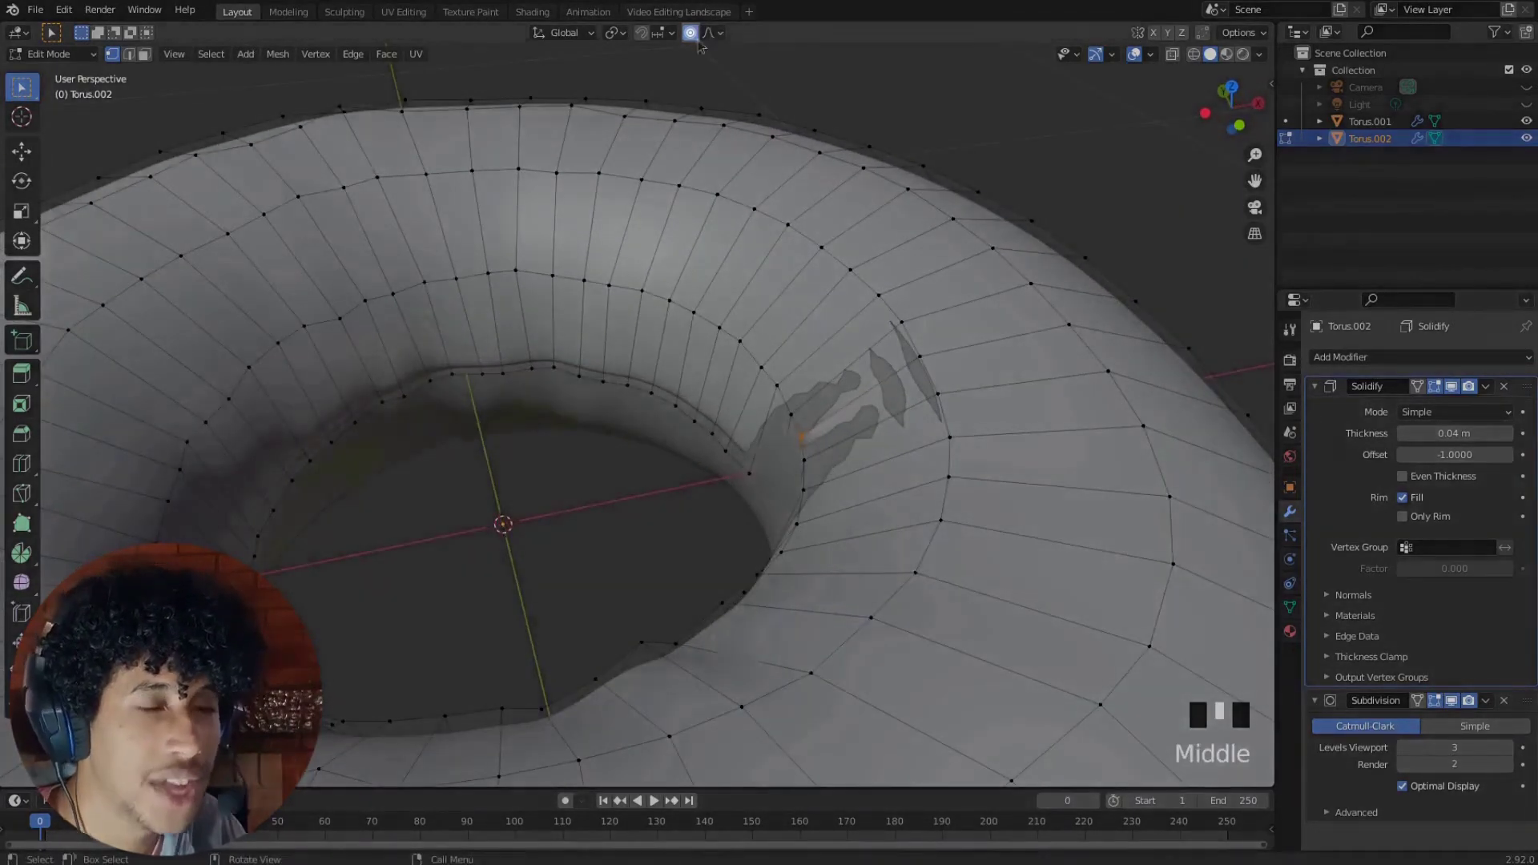
middle_click_drag(699, 46, 967, 283)
key("g")
left_click(956, 310)
key("r")
middle_click_drag(1008, 353, 867, 492)
left_click(958, 513)
Enable X-Ray, delete the stray vertices on the icing's inner side and check the cleaned mesh
key("Tab")
key("Tab")
middle_click_drag(742, 347, 691, 278)
key("alt+z")
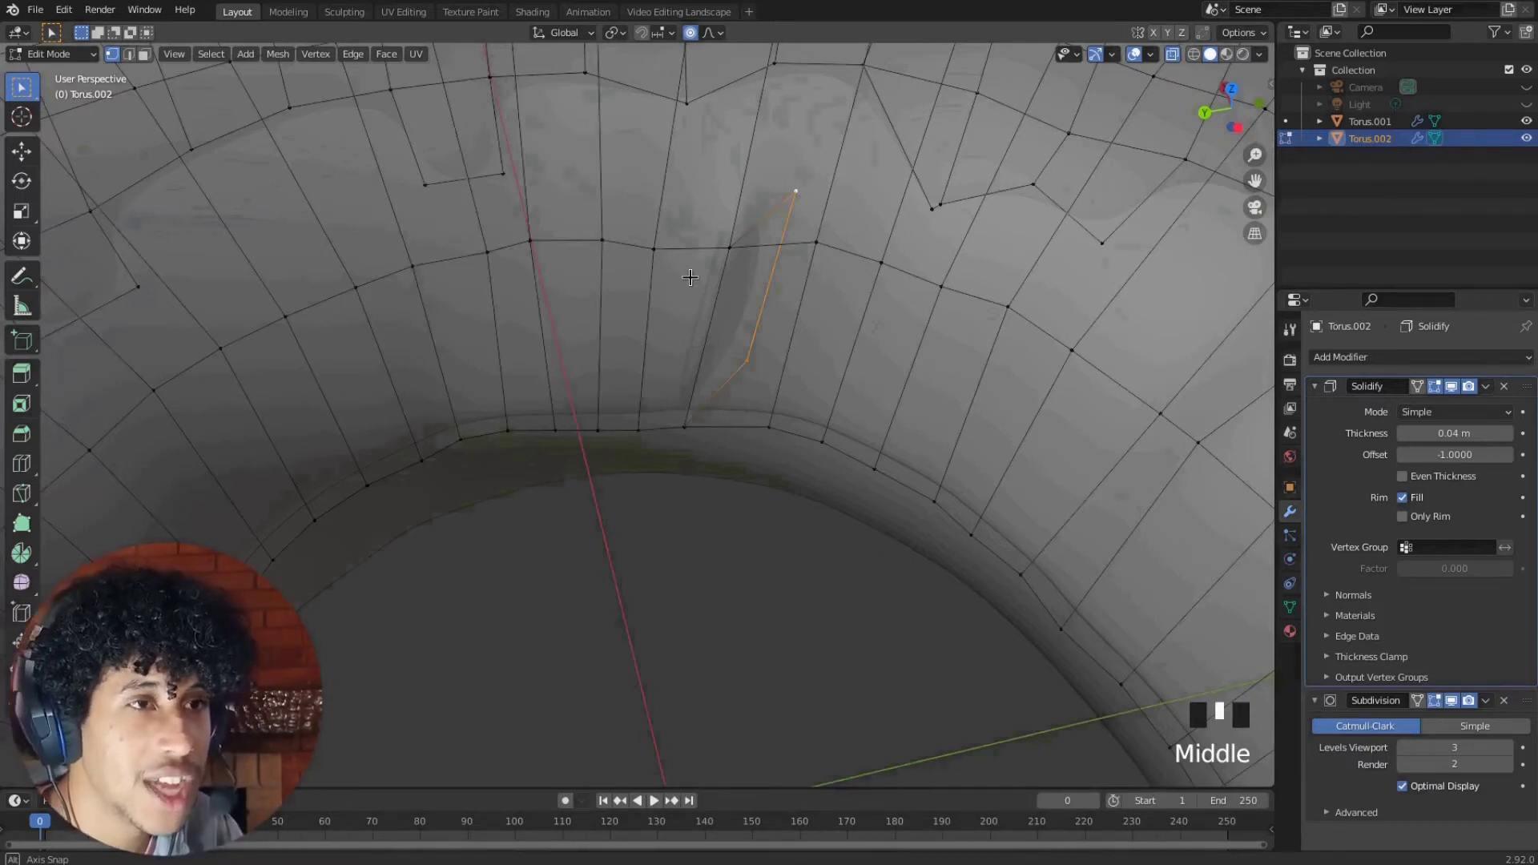
middle_click_drag(690, 277, 690, 277)
middle_click_drag(905, 209, 792, 379)
key("x")
left_click(838, 299)
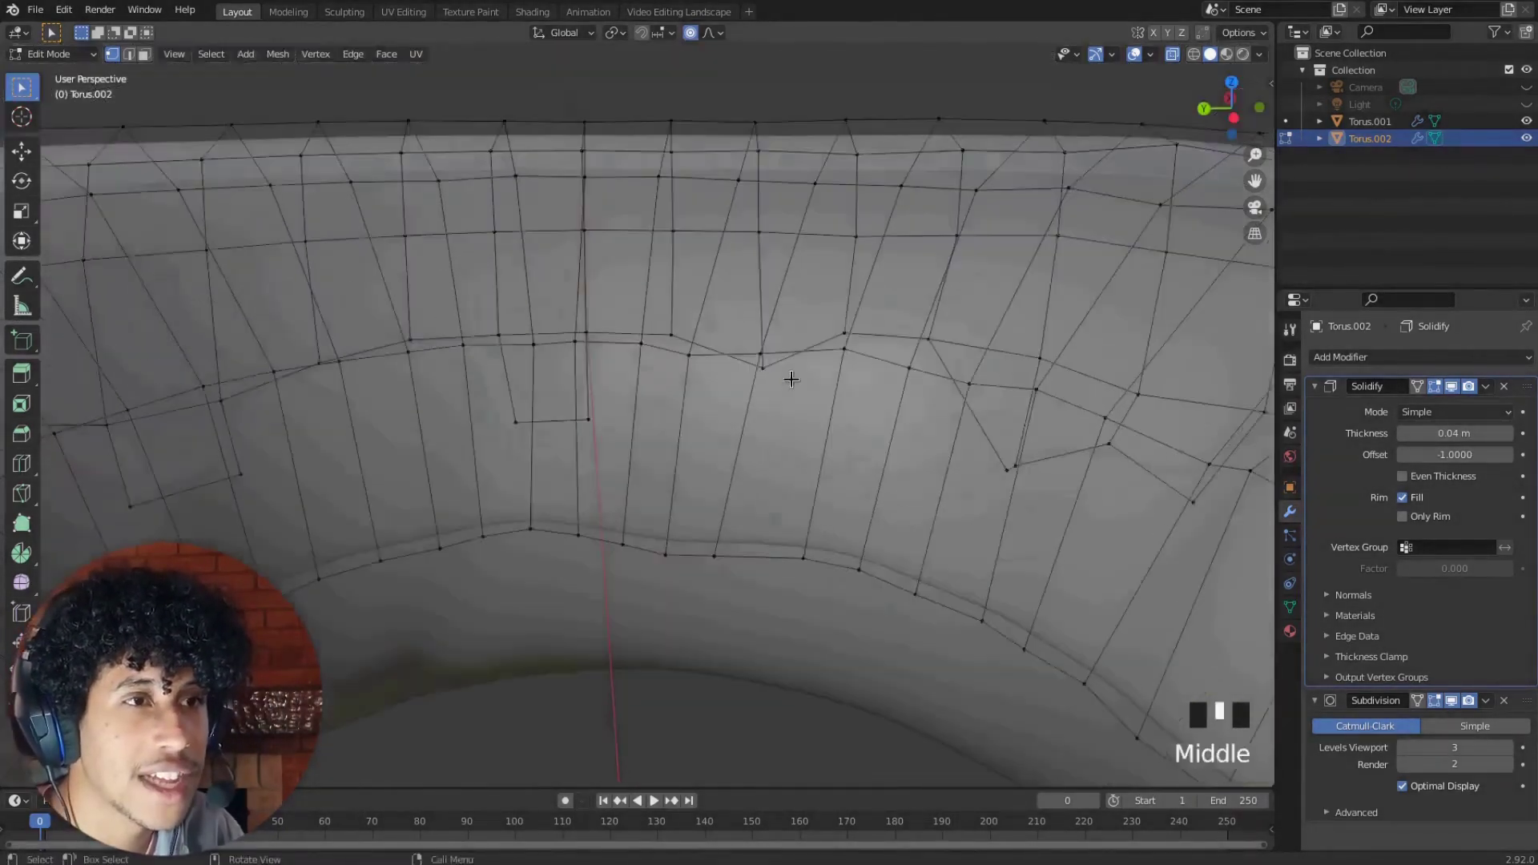
key("Tab")
key("Tab")
Raise one inner-rim vertex of the icing about 0.04 m with a proportional size of 0.14
left_click(525, 512)
key("g")
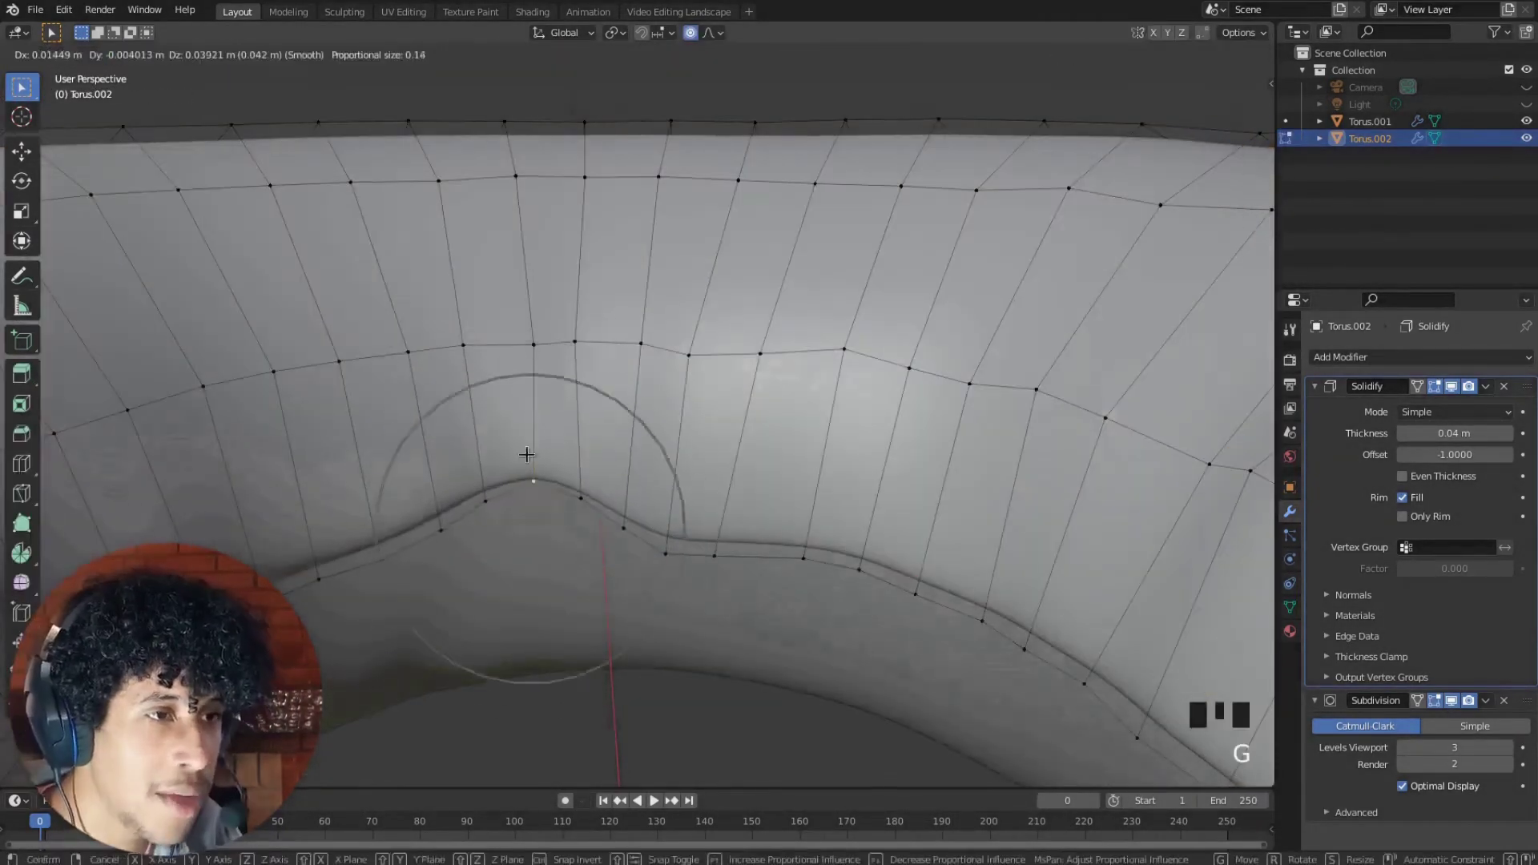
left_click(527, 457)
middle_click_drag(527, 457, 450, 489)
Select edges on the icing's inner rim, extrude them downward as a drip and reposition its lower edges
left_click(474, 461)
left_click(428, 441)
key("e")
left_click(452, 536)
middle_click_drag(459, 548, 513, 513)
key("g")
left_click(425, 550)
Move further edges along the icing's inner rim to give the hole's border an uneven outline
left_click(557, 364)
middle_click_drag(552, 369, 513, 385)
key("g")
left_click(222, 416)
scroll(188, 441, "down", 1)
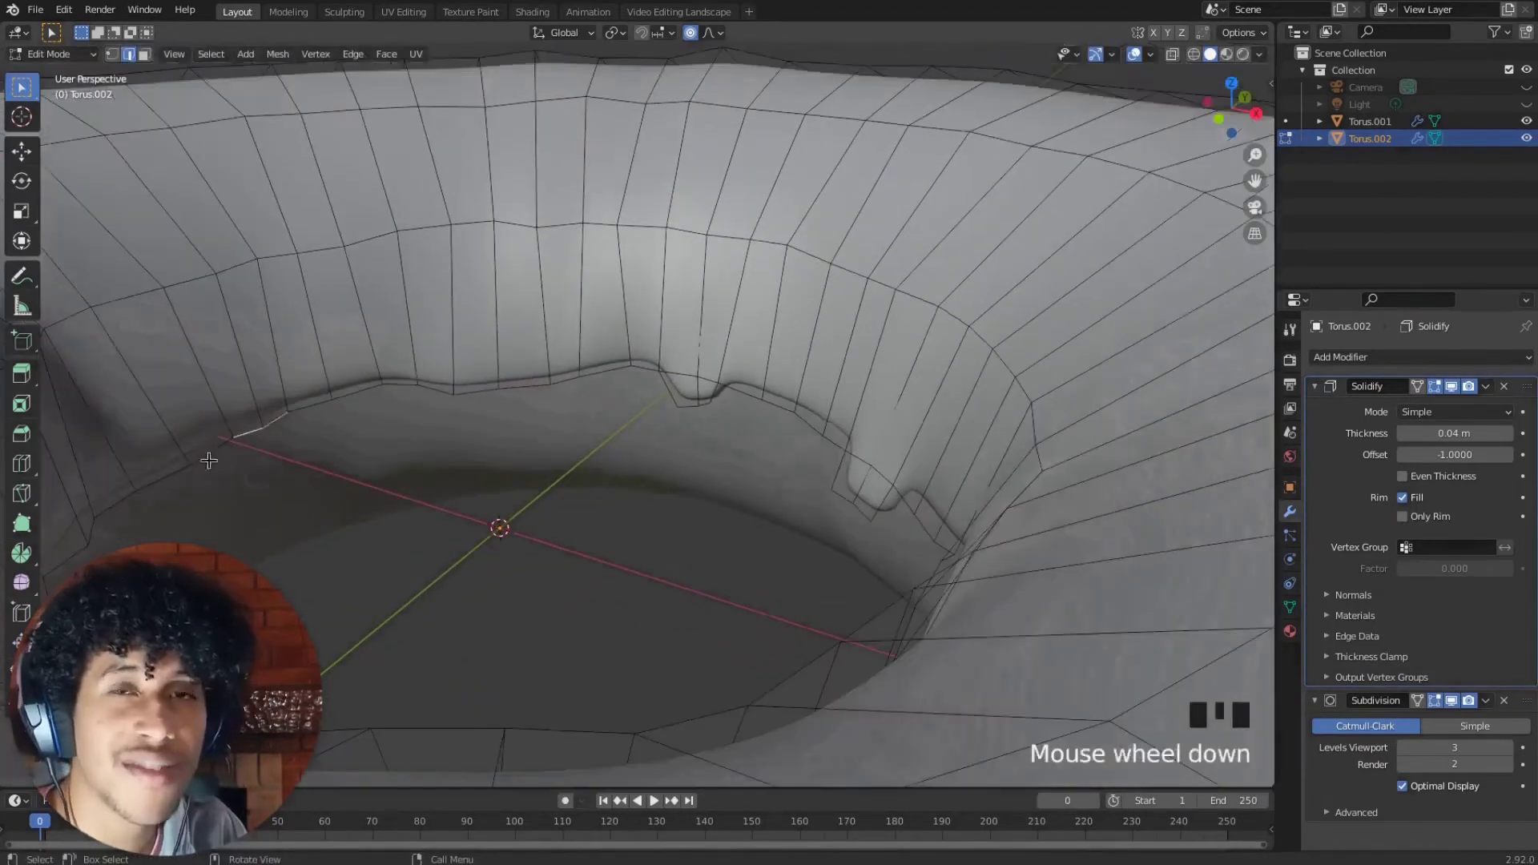
key("g")
left_click(213, 480)
Push another stretch of inner-rim edges up and down to form a wavy bulge and notch
middle_click_drag(213, 472, 100, 438)
key("g")
left_click(401, 416)
key("g")
left_click(342, 363)
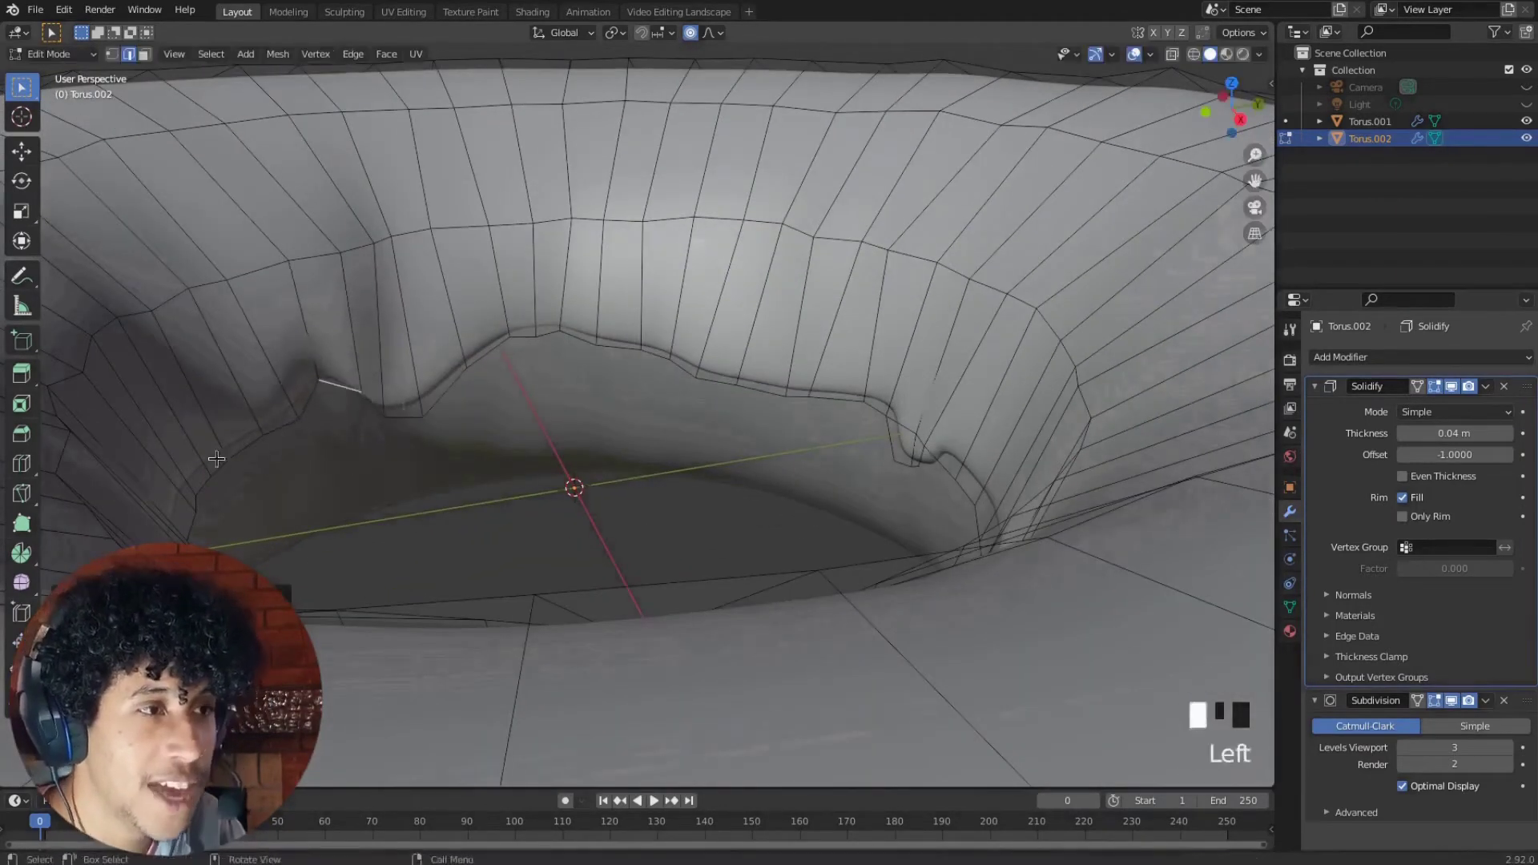
Select edges on the opposite part of the inner rim and move them into an irregular wave
middle_click_drag(213, 457, 633, 393)
left_click(563, 434, "ctrl")
key("g")
left_click(676, 428)
key("g")
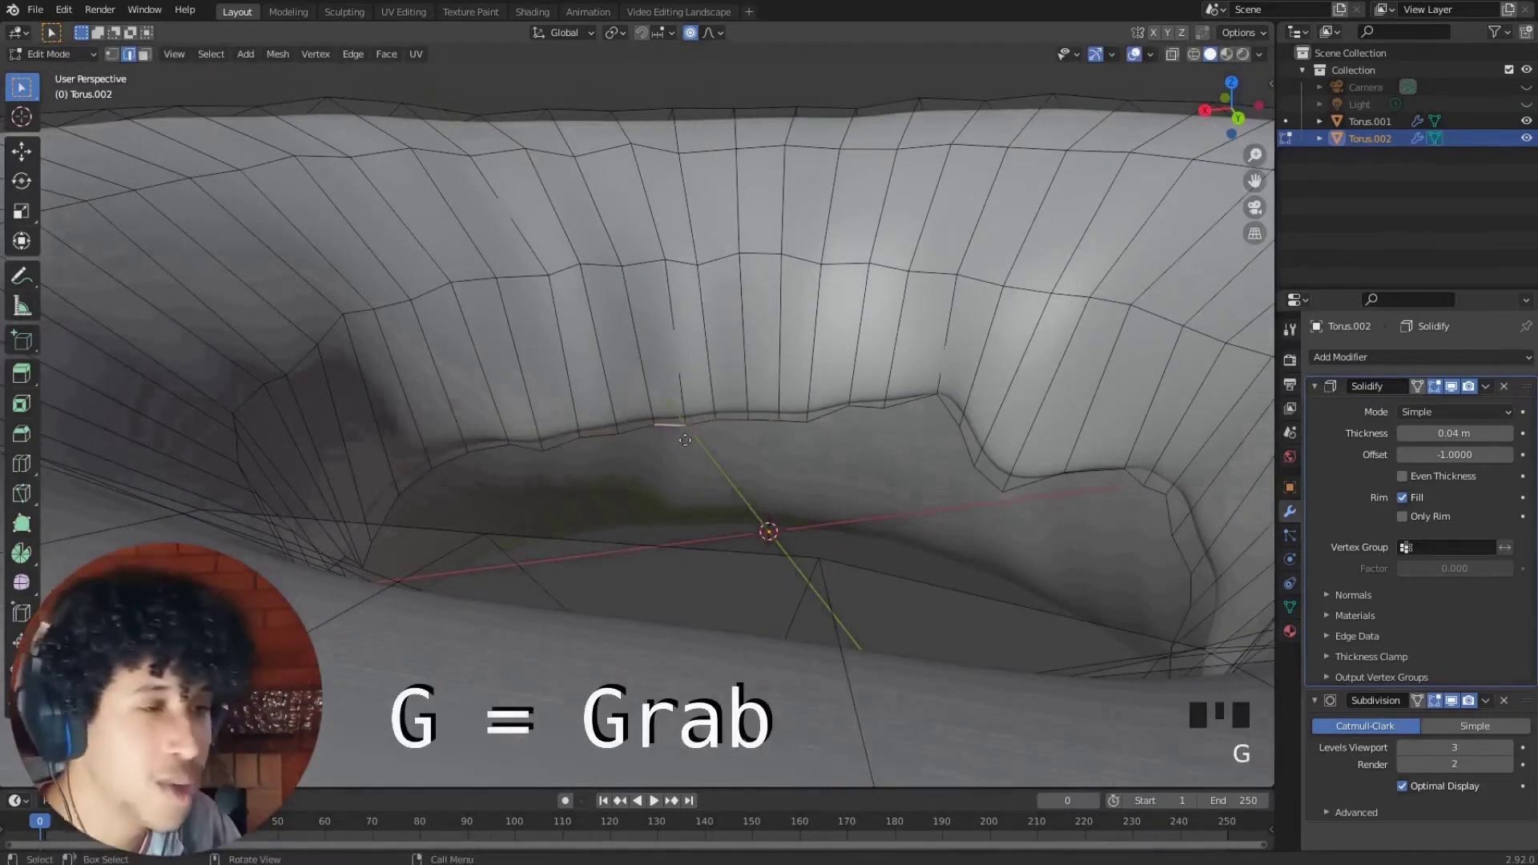
key("g")
left_click(520, 435)
Move and rotate one more inner-rim edge to finish the uneven border around the hole
middle_click_drag(513, 421, 761, 492)
left_click(515, 434)
key("g")
key("r")
left_click(622, 409)
Move and tilt the lower edge of the small middle drip on the icing's outer side
scroll(649, 450, "down", 3)
scroll(649, 449, "down", 2)
key("g")
key("r")
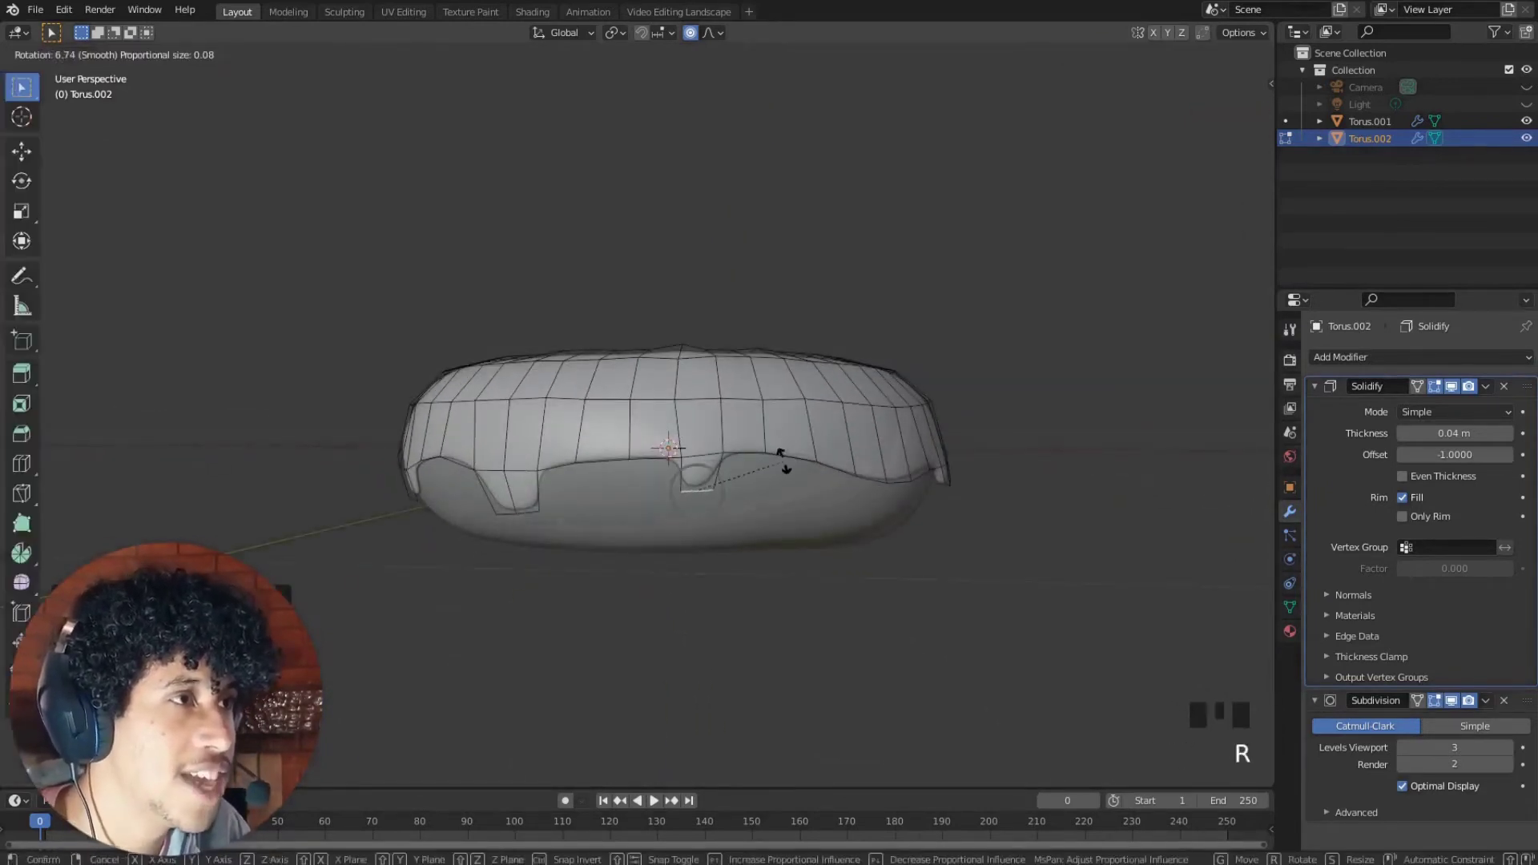
left_click(785, 464)
middle_click_drag(521, 449, 604, 484)
Move and rotate the lower edge of the wider outer drip, and switch to vertex selection
left_click(653, 537)
left_click(657, 541)
middle_click_drag(657, 541, 659, 465)
key("g")
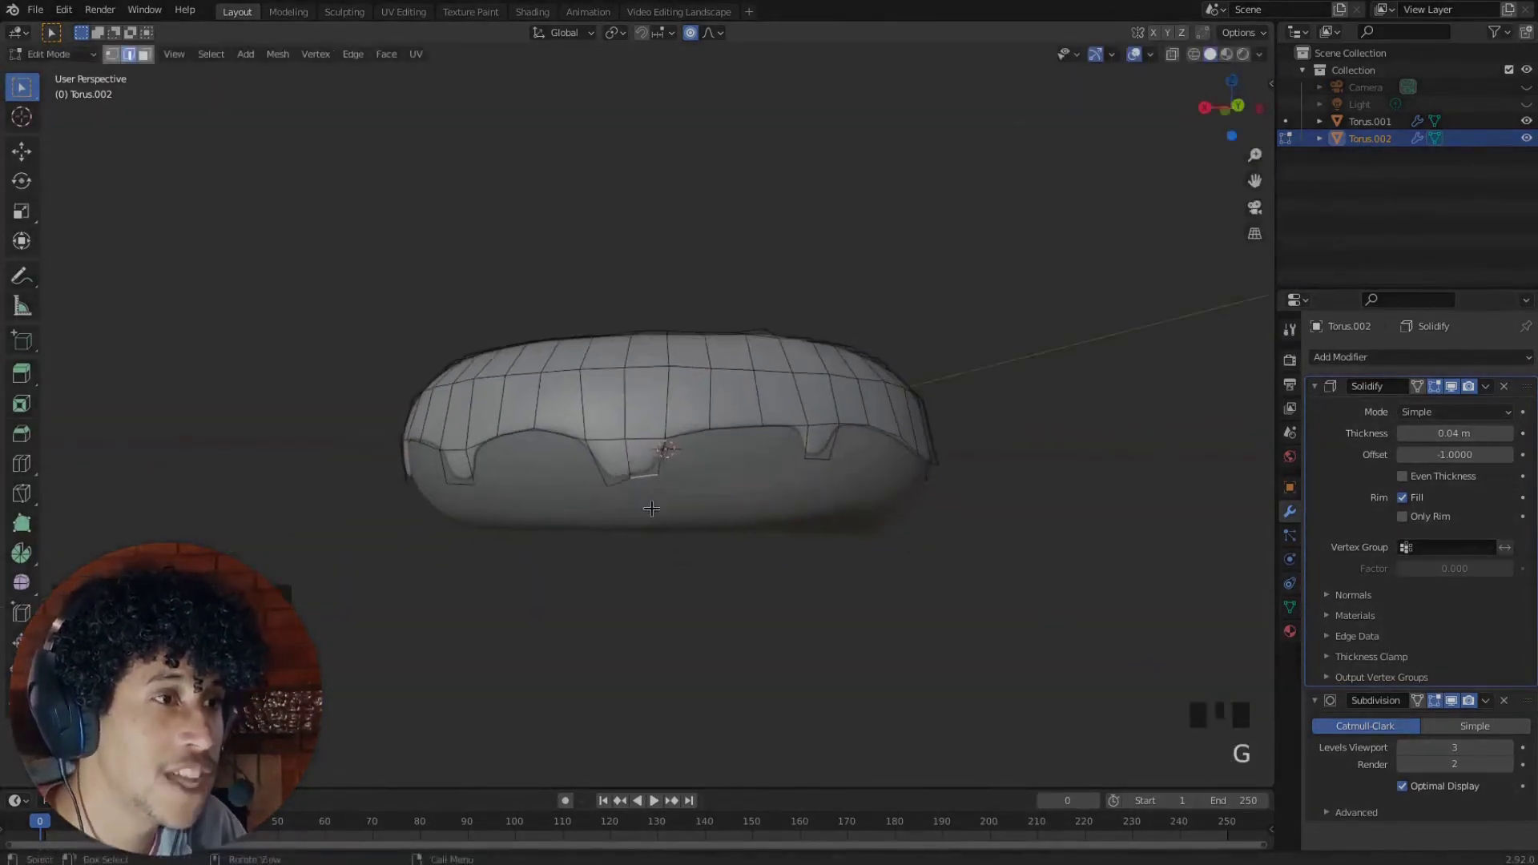
key("r")
left_click(244, 59)
left_click(113, 55)
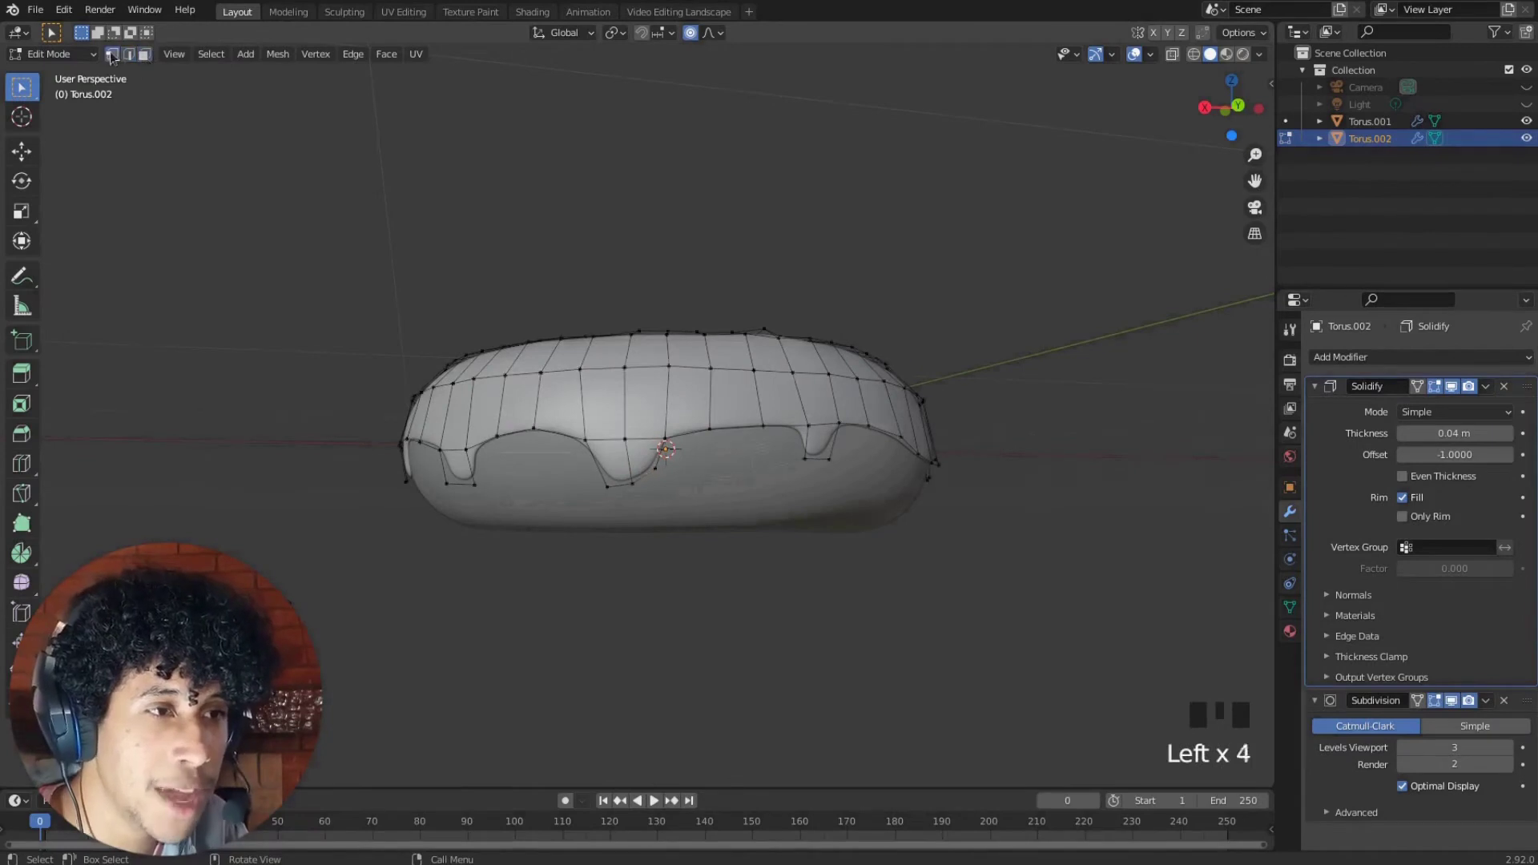
Reposition individual lower vertices of the outer drips and check the icing's shape outside Edit Mode
middle_click_drag(609, 513, 973, 437)
key("g")
key("g")
left_click(601, 546)
left_click(629, 569)
key("g")
key("g")
key("Tab")
key("Tab")
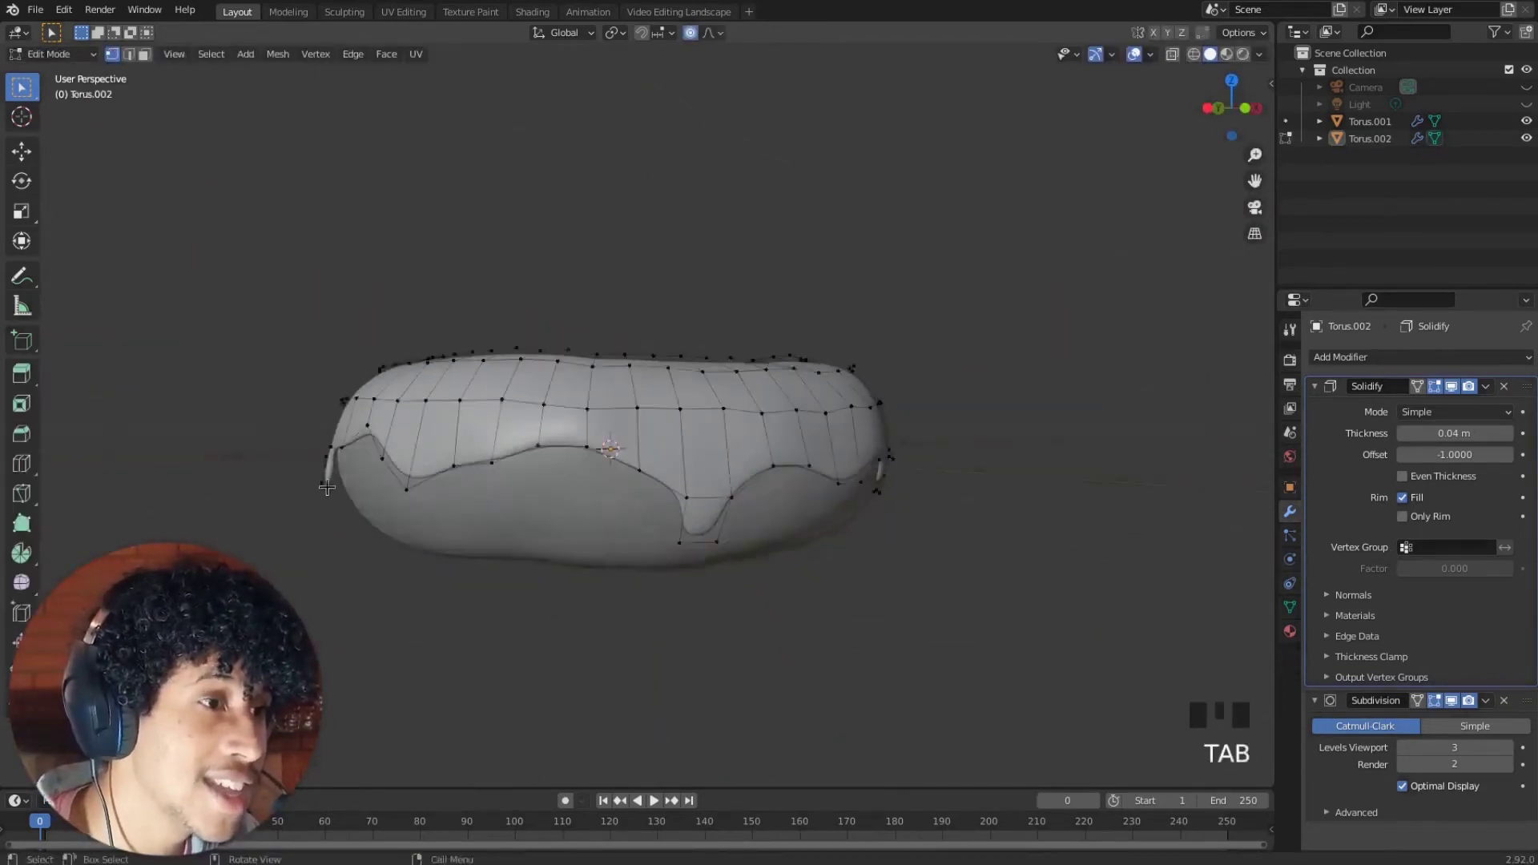
Select the tip vertices of the drip standing off the torus and rotate them closer to its surface
middle_click_drag(673, 481, 713, 490)
scroll(513, 513, "up", 3)
middle_click_drag(337, 552, 516, 498, "shift")
middle_click_drag(517, 498, 481, 489)
left_click(465, 485)
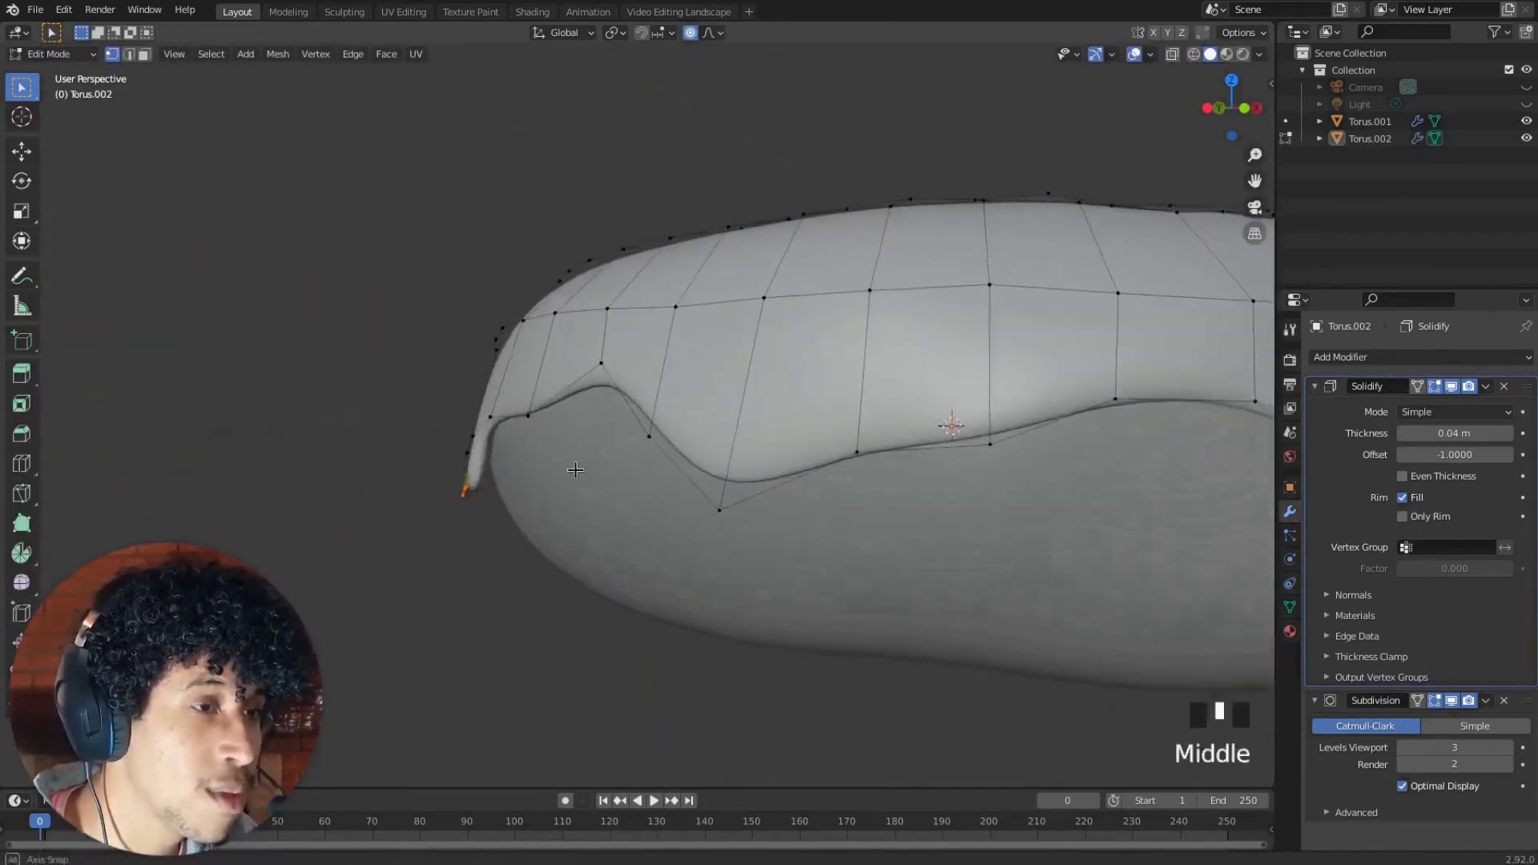
key("r")
left_click(597, 429)
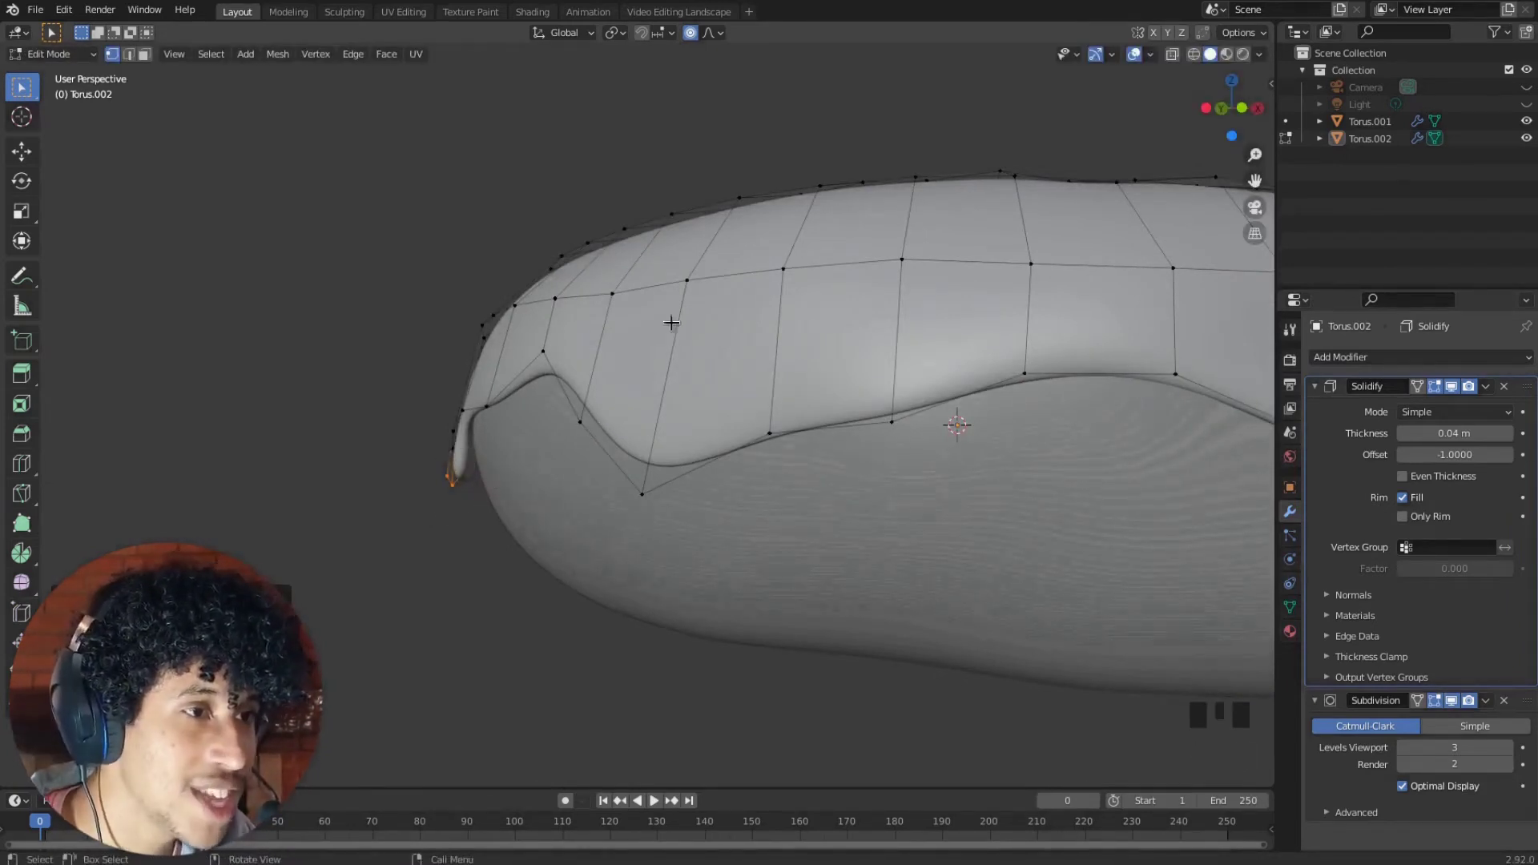
Move the protruding drip's tip vertices in several small adjustments so they hug the torus
middle_click_drag(528, 294, 450, 591)
middle_click_drag(507, 489, 580, 508)
key("g")
left_click(531, 427)
key("g")
left_click(513, 442)
key("g")
left_click(525, 457)
key("g")
left_click(666, 454)
Return to Object Mode, save "Donnut Tutorial Parte 2.blend" and review the donut from several angles
key("Tab")
double_click(939, 538)
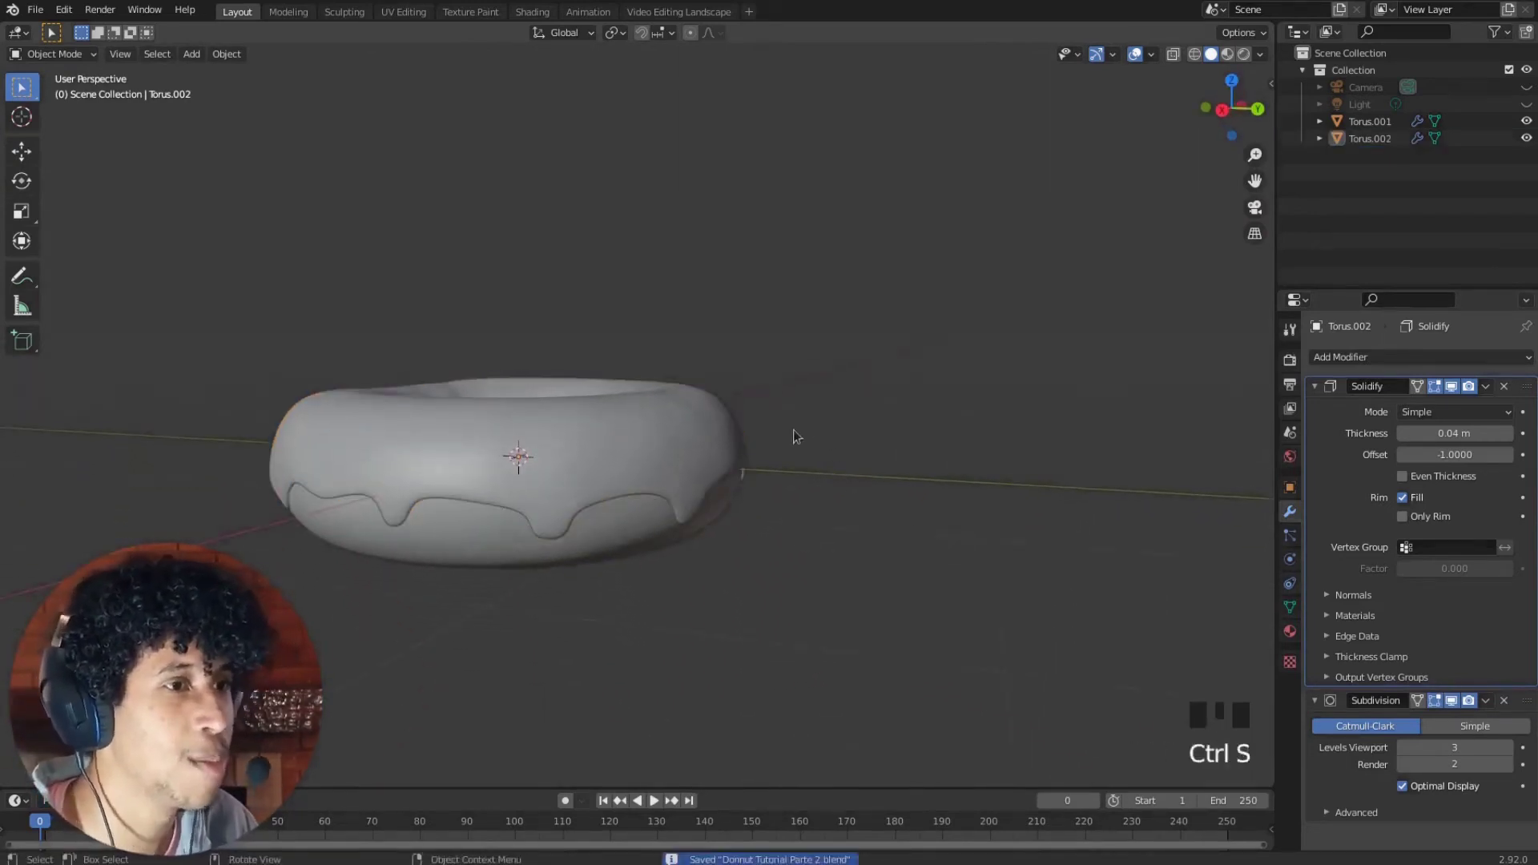
middle_click_drag(794, 436, 532, 292)
scroll(478, 522, "up", 2)
middle_click_drag(478, 522, 445, 263)
left_click(669, 471)
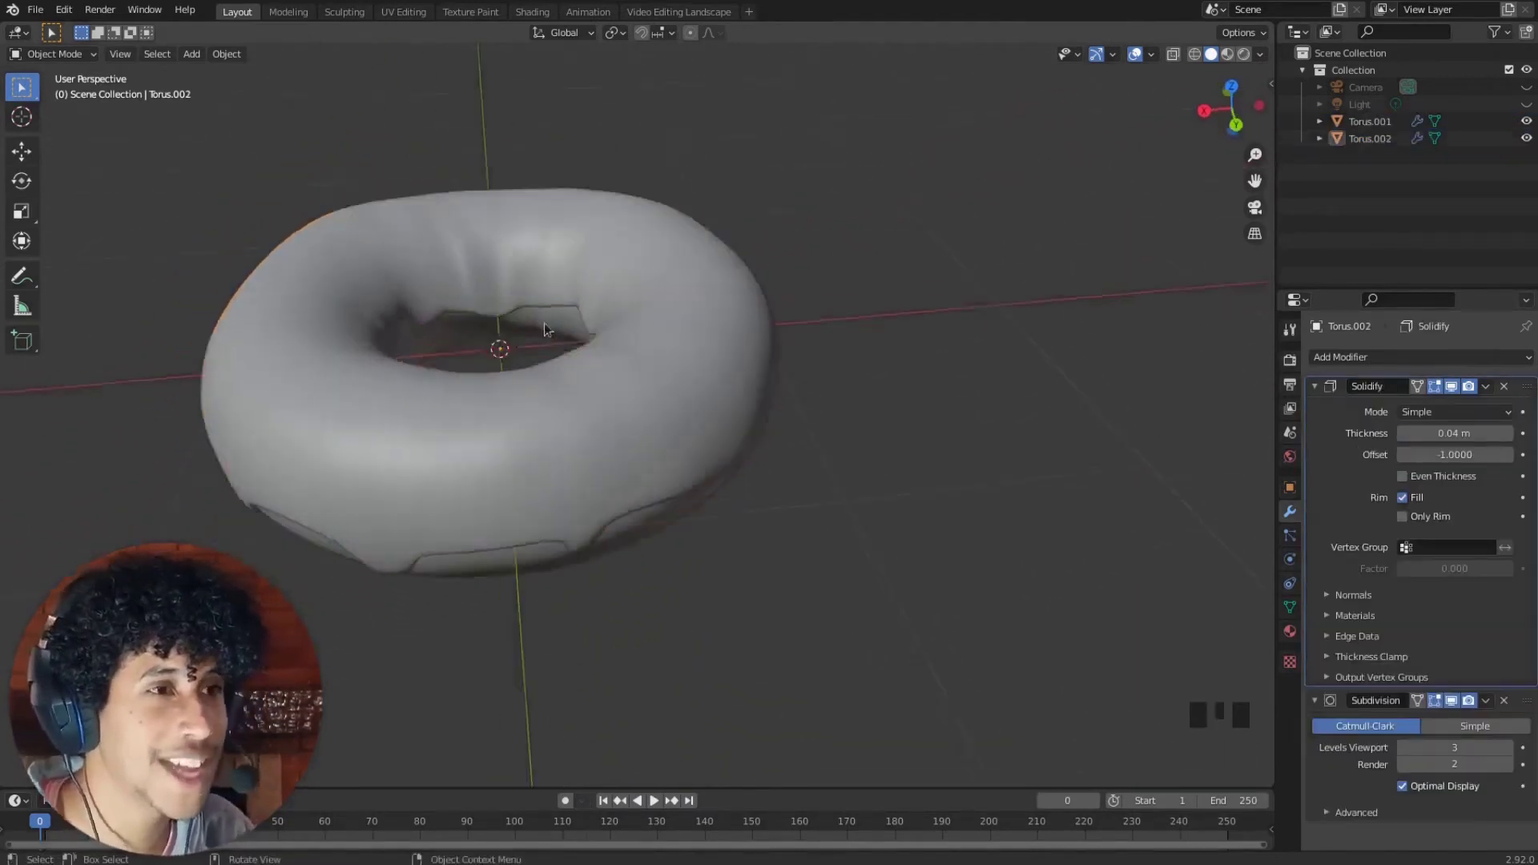
middle_click_drag(385, 183, 410, 209)
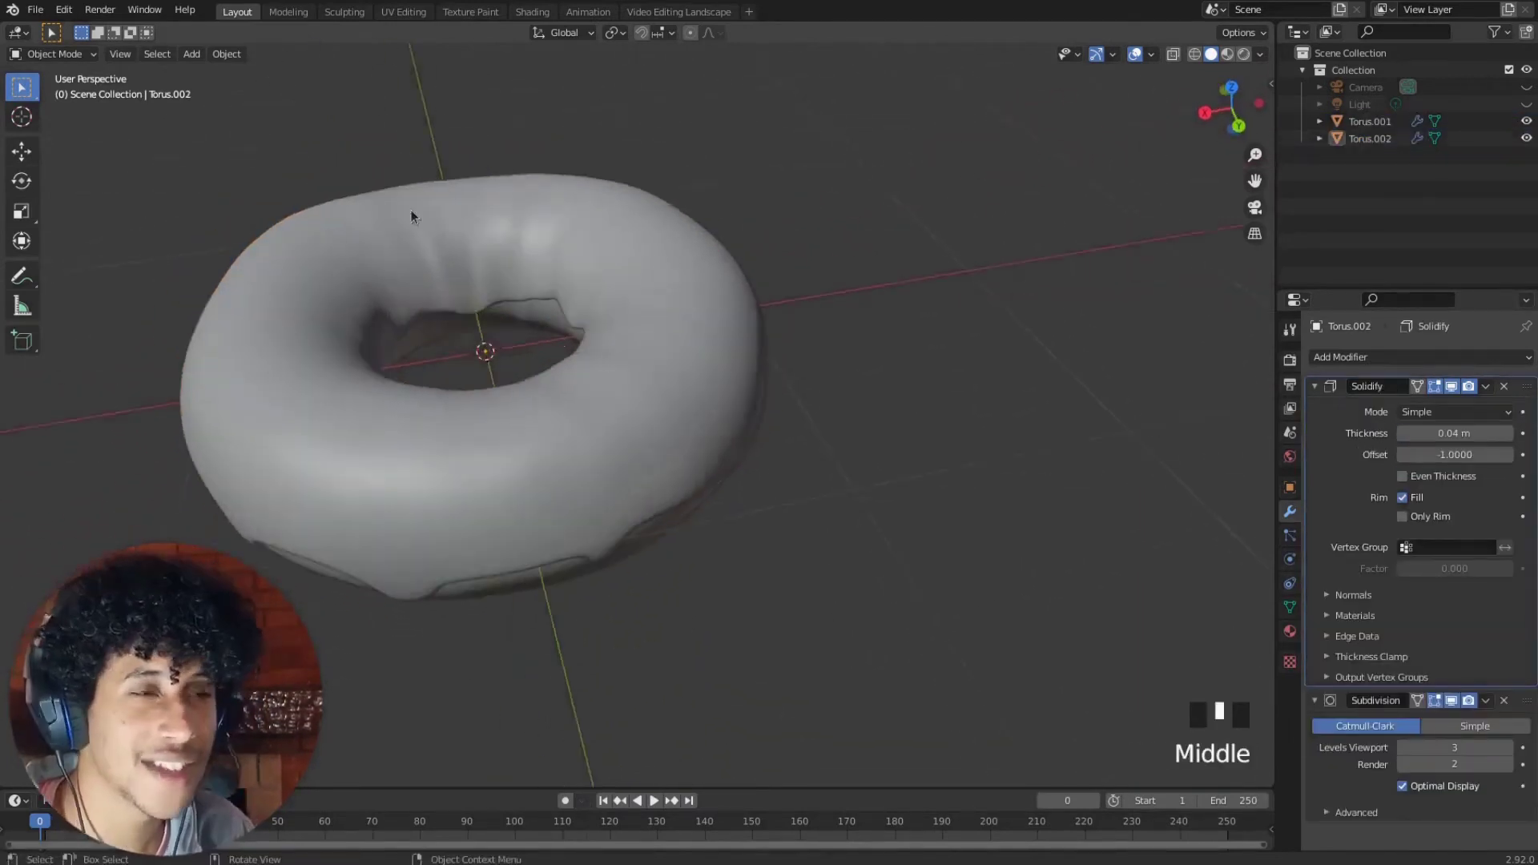
middle_click_drag(639, 285, 662, 194)
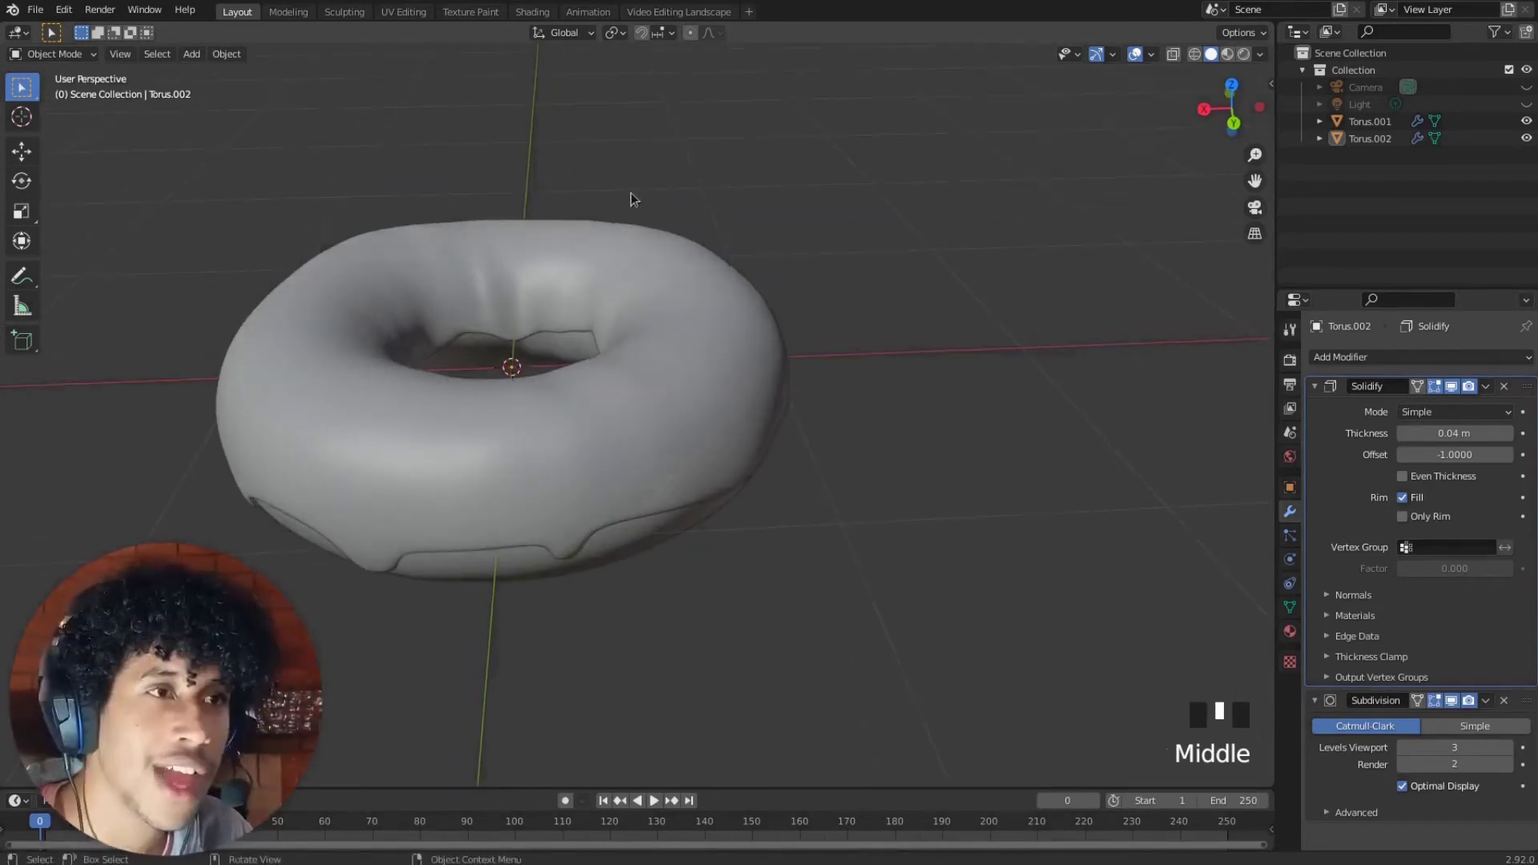
Add a cylinder mesh and move it along the global X axis until it stands clear beside the donut
key("shift+a")
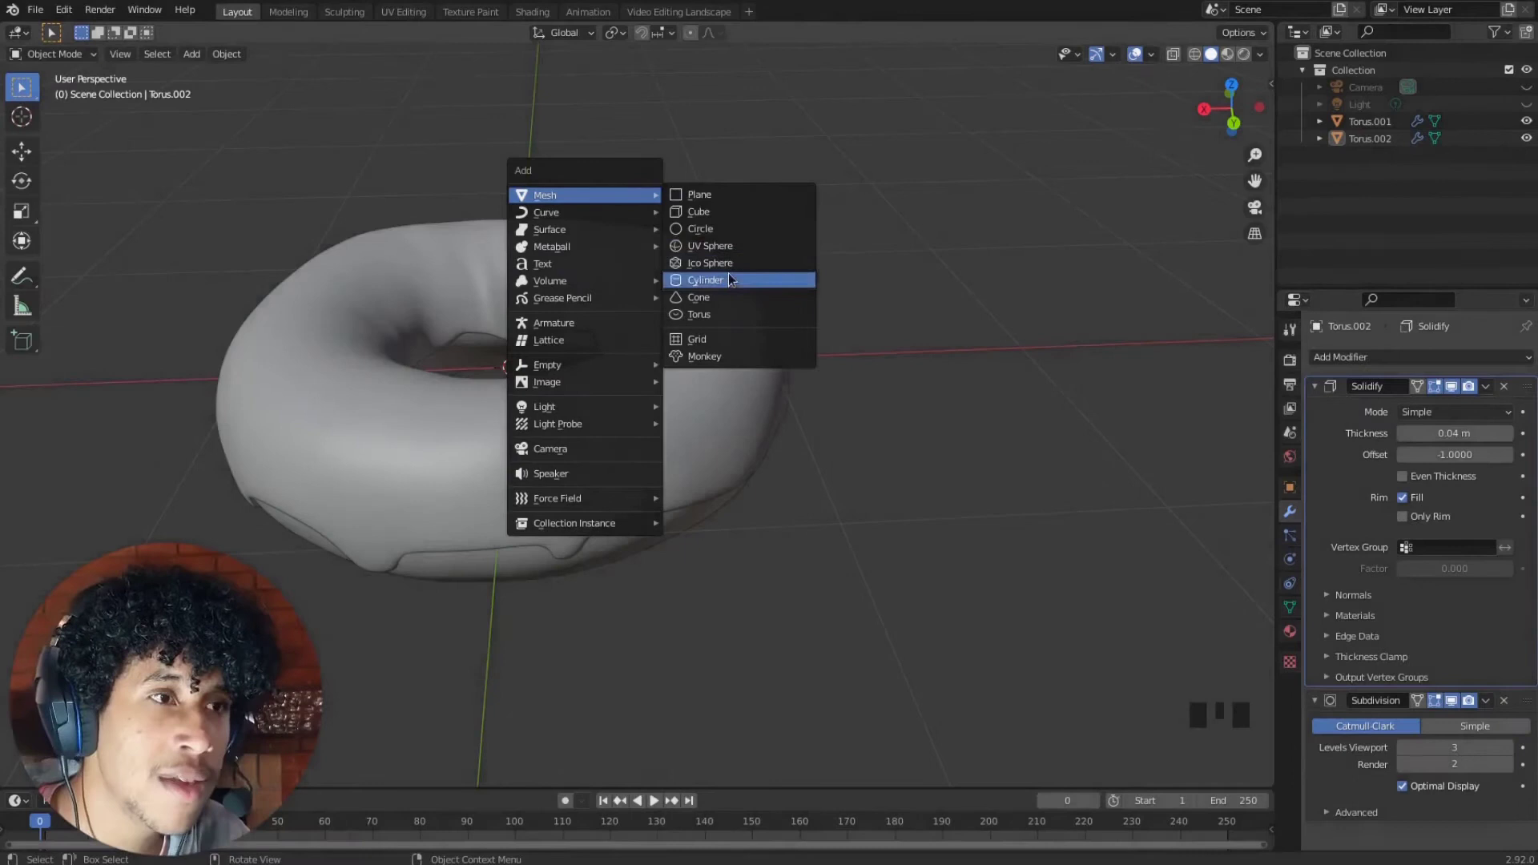
left_click(731, 279)
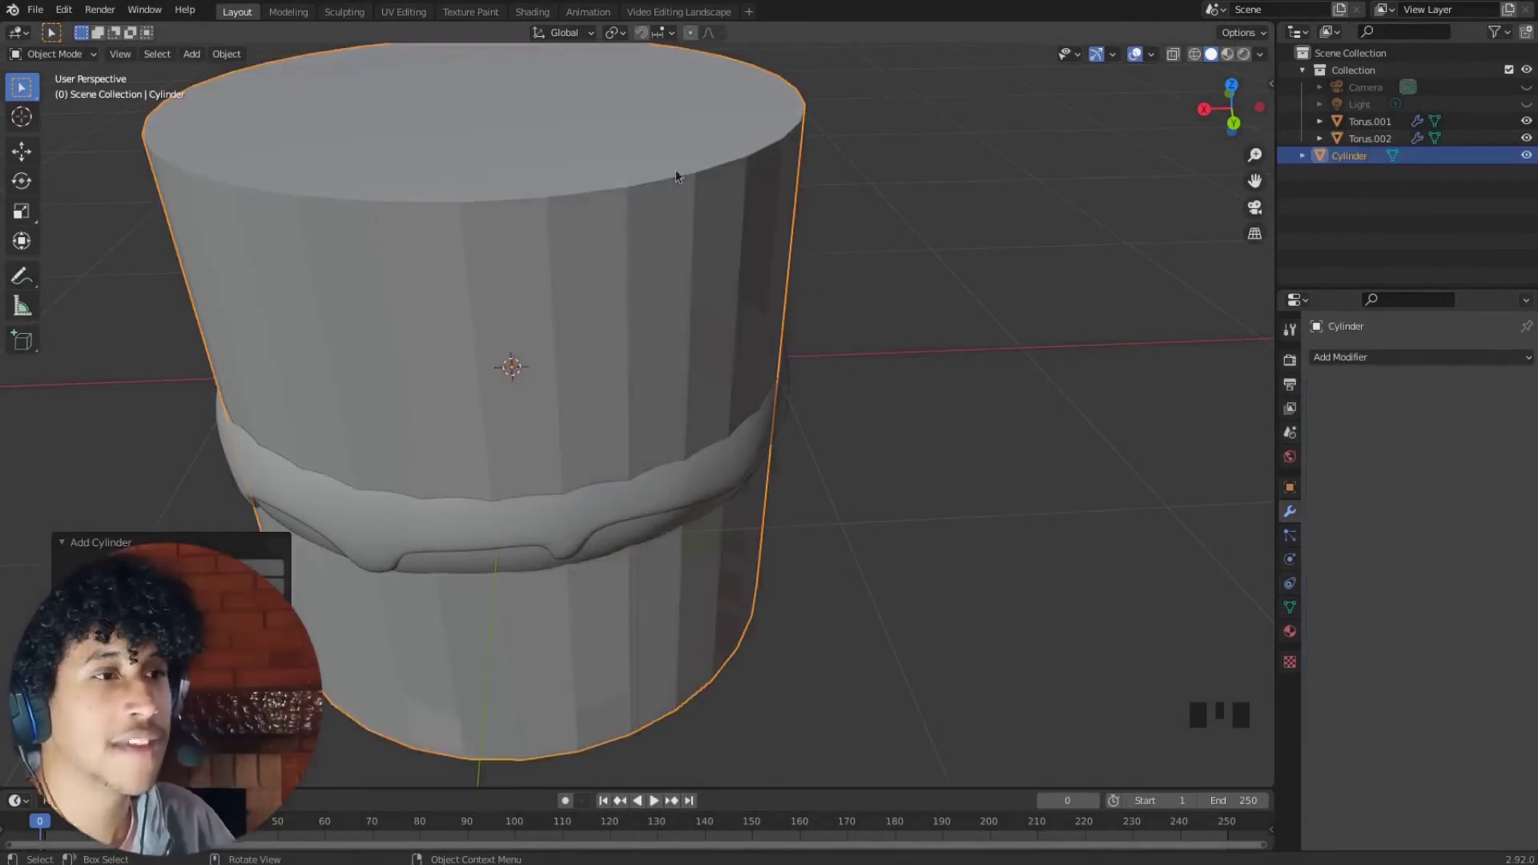
mouse_move(661, 181)
middle_mouse_down()
mouse_move(669, 141)
mouse_move(627, 129)
middle_mouse_up()
scroll(668, 141, "down", 3)
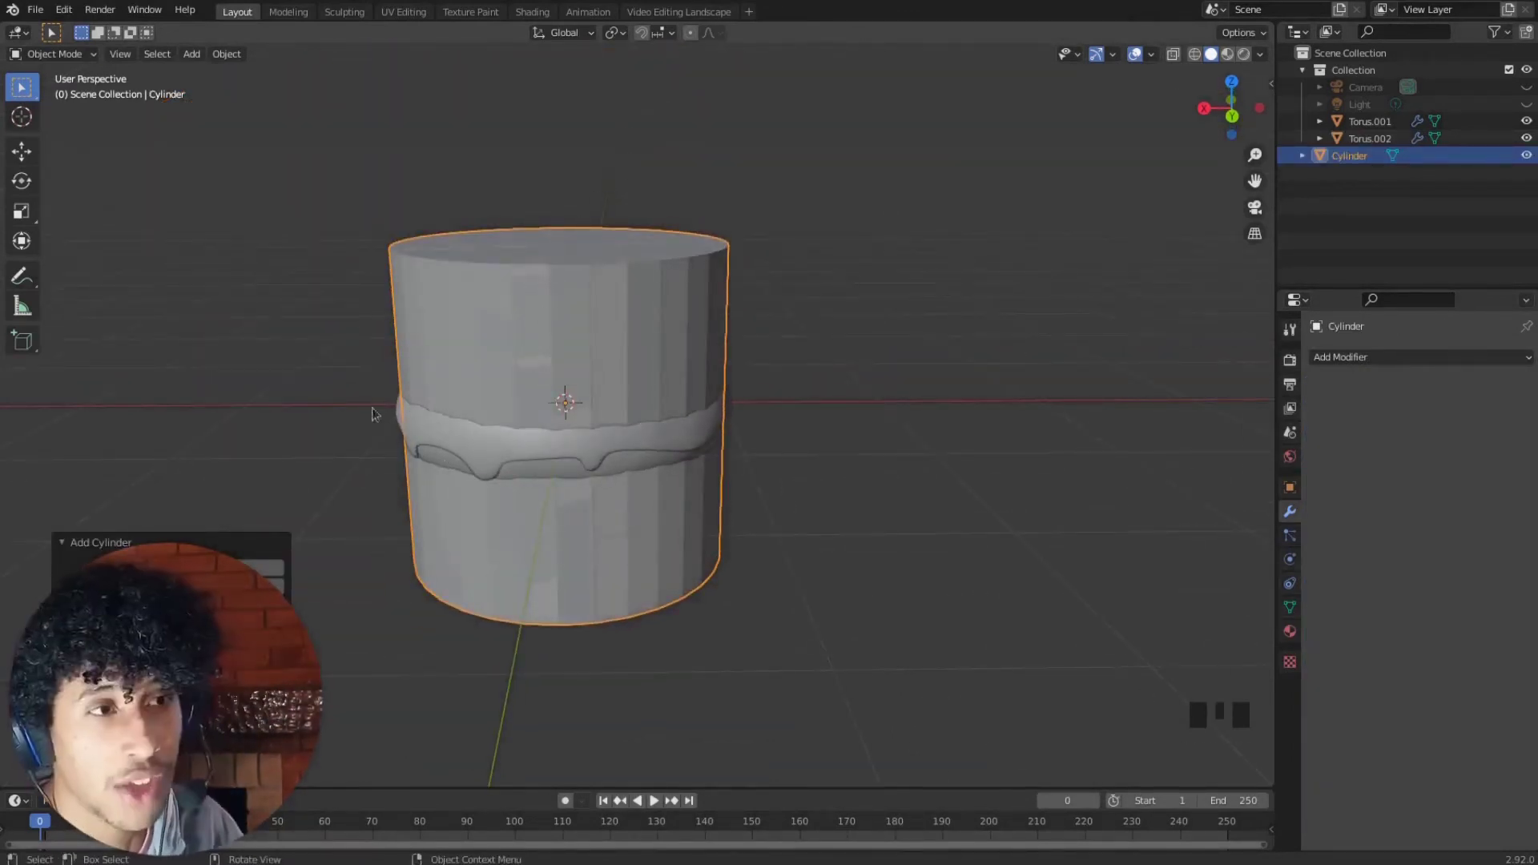
middle_click_drag(718, 364, 555, 353, "shift")
scroll(1165, 429, "down", 1, "shift")
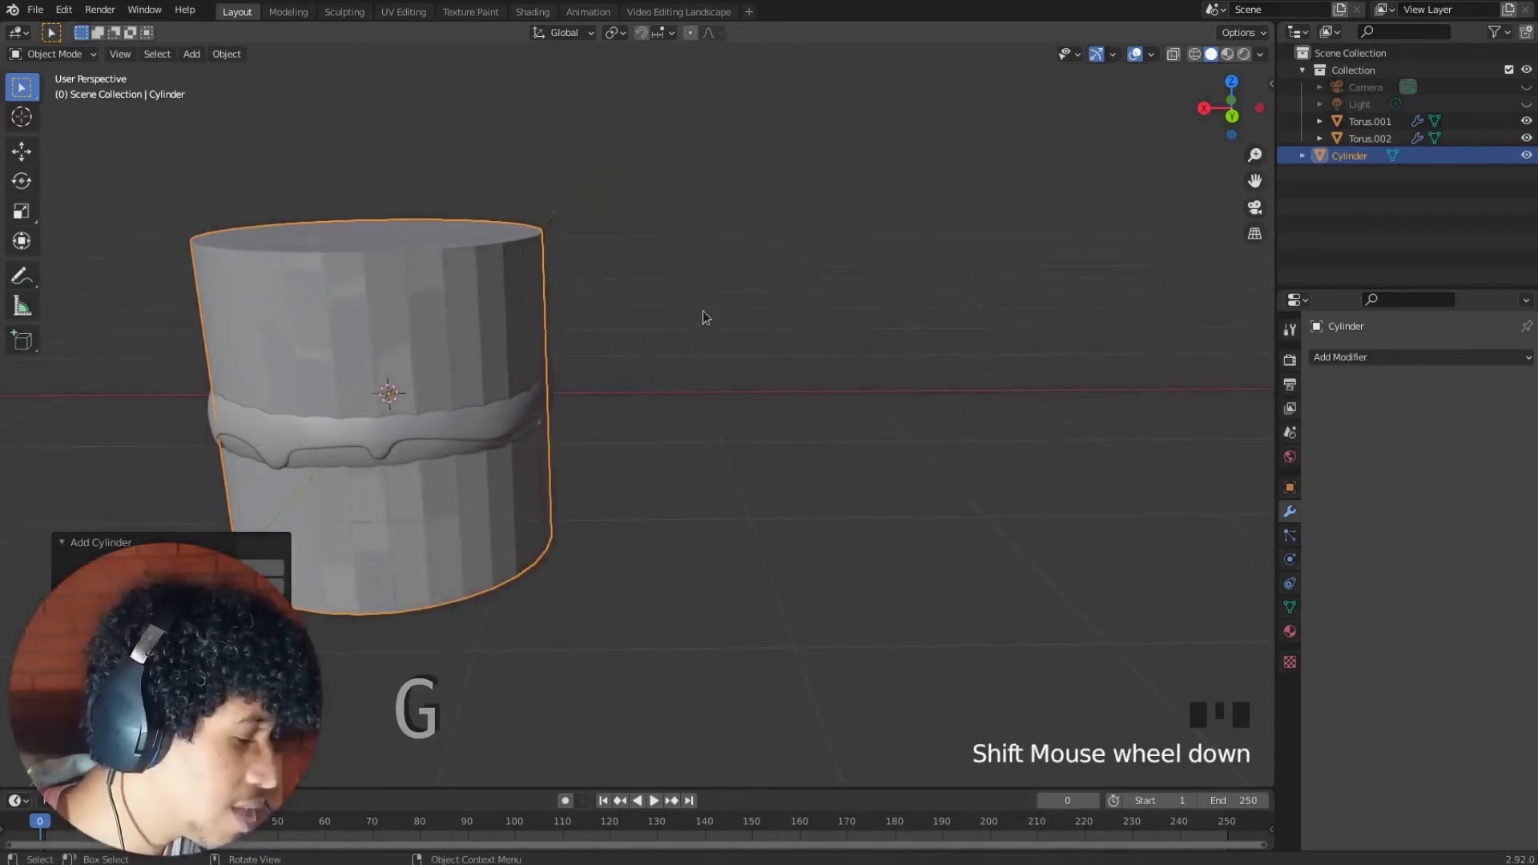
key("g")
key("x")
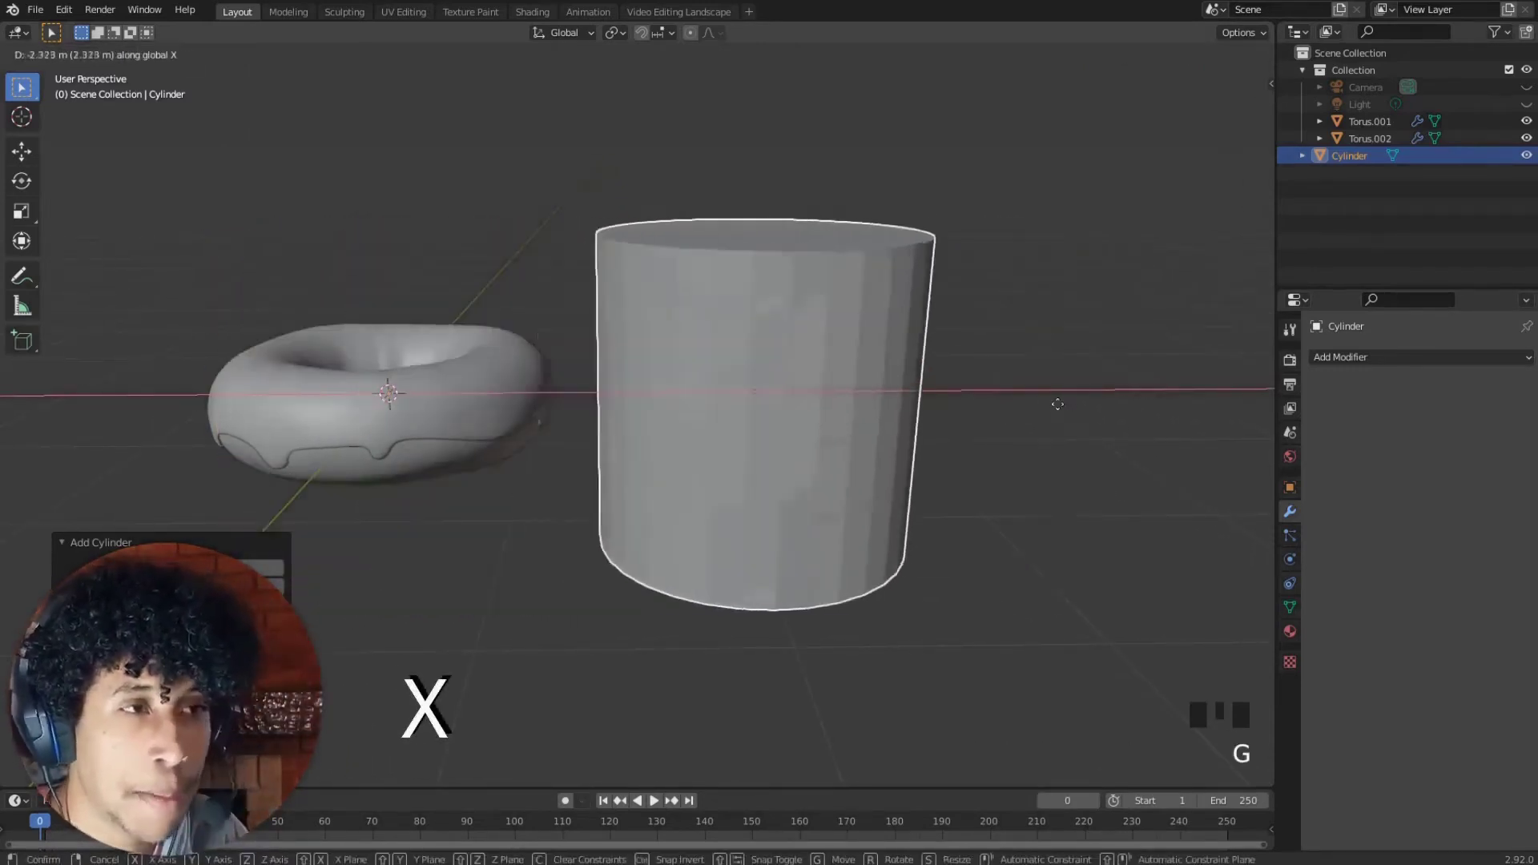
left_click(1111, 412)
Rotate the cylinder 90° about the global Y axis so it lies on its side
middle_click_drag(1111, 412, 880, 366, "shift")
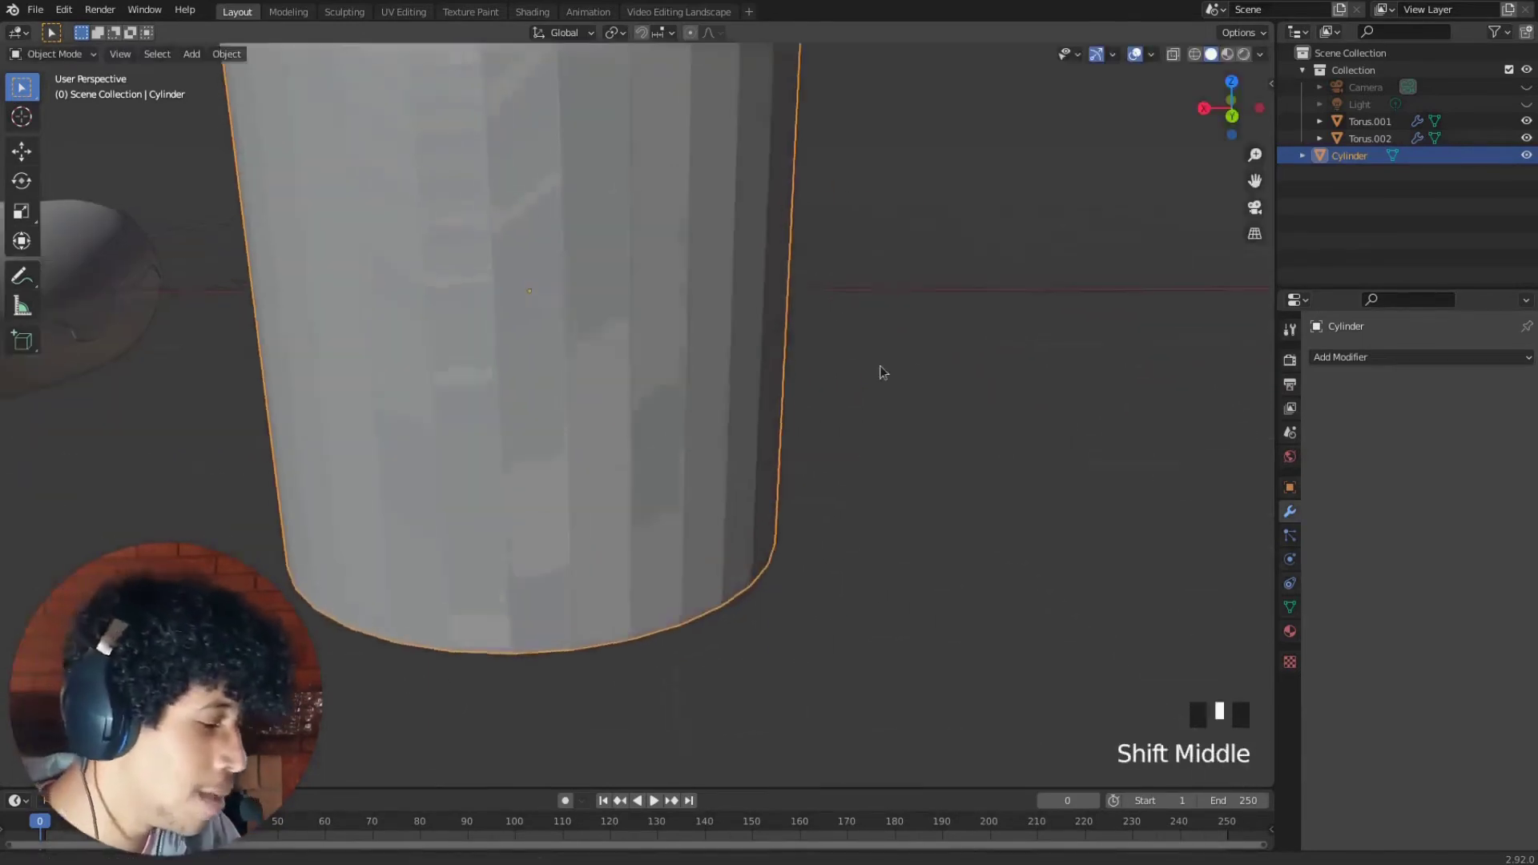
scroll(893, 424, "down", 3)
middle_click(896, 384)
type("r")
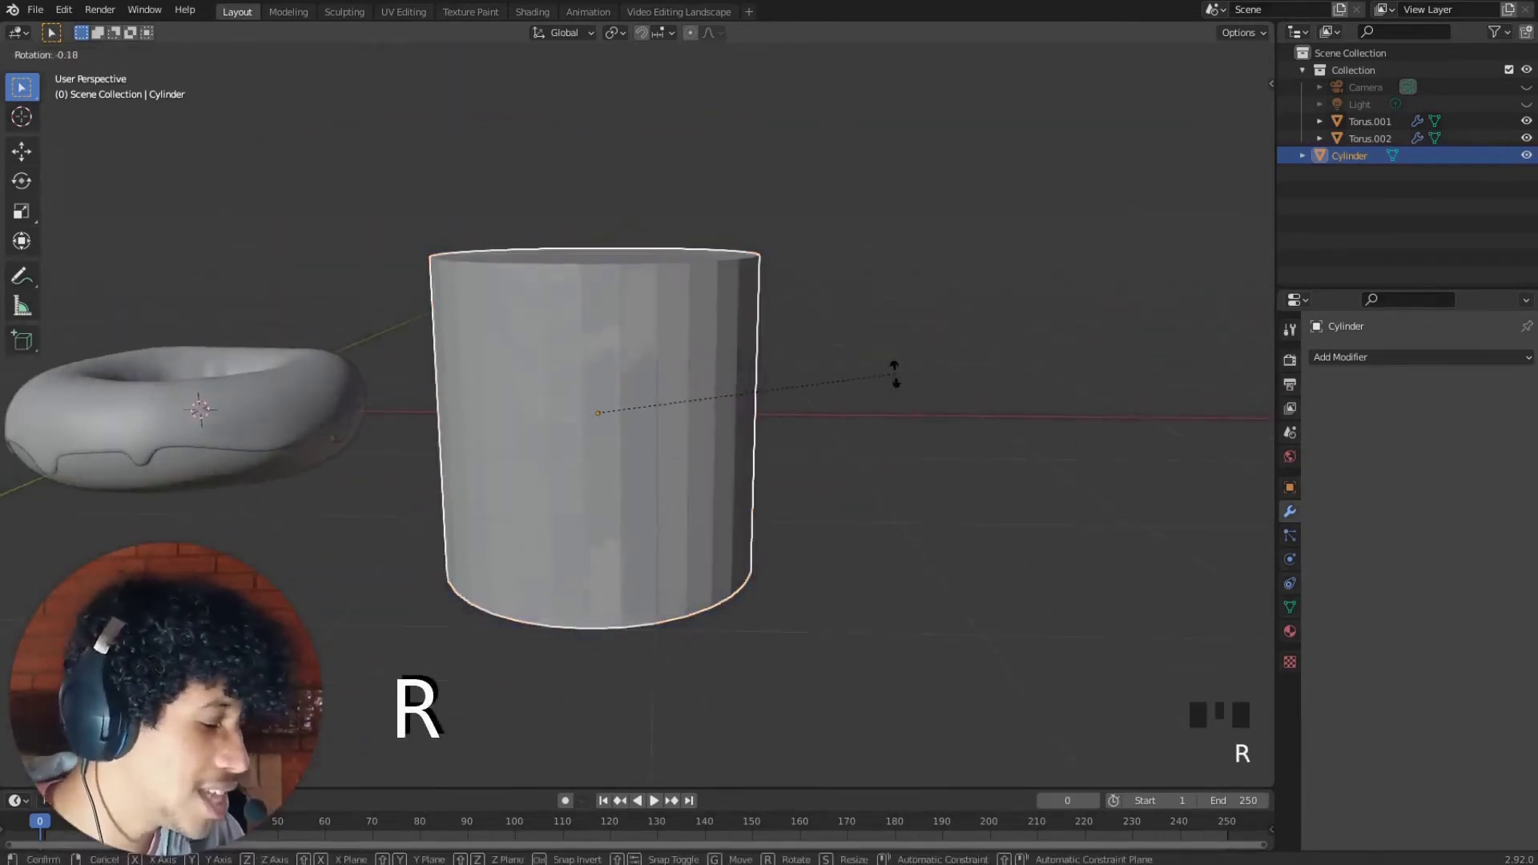
type("y90")
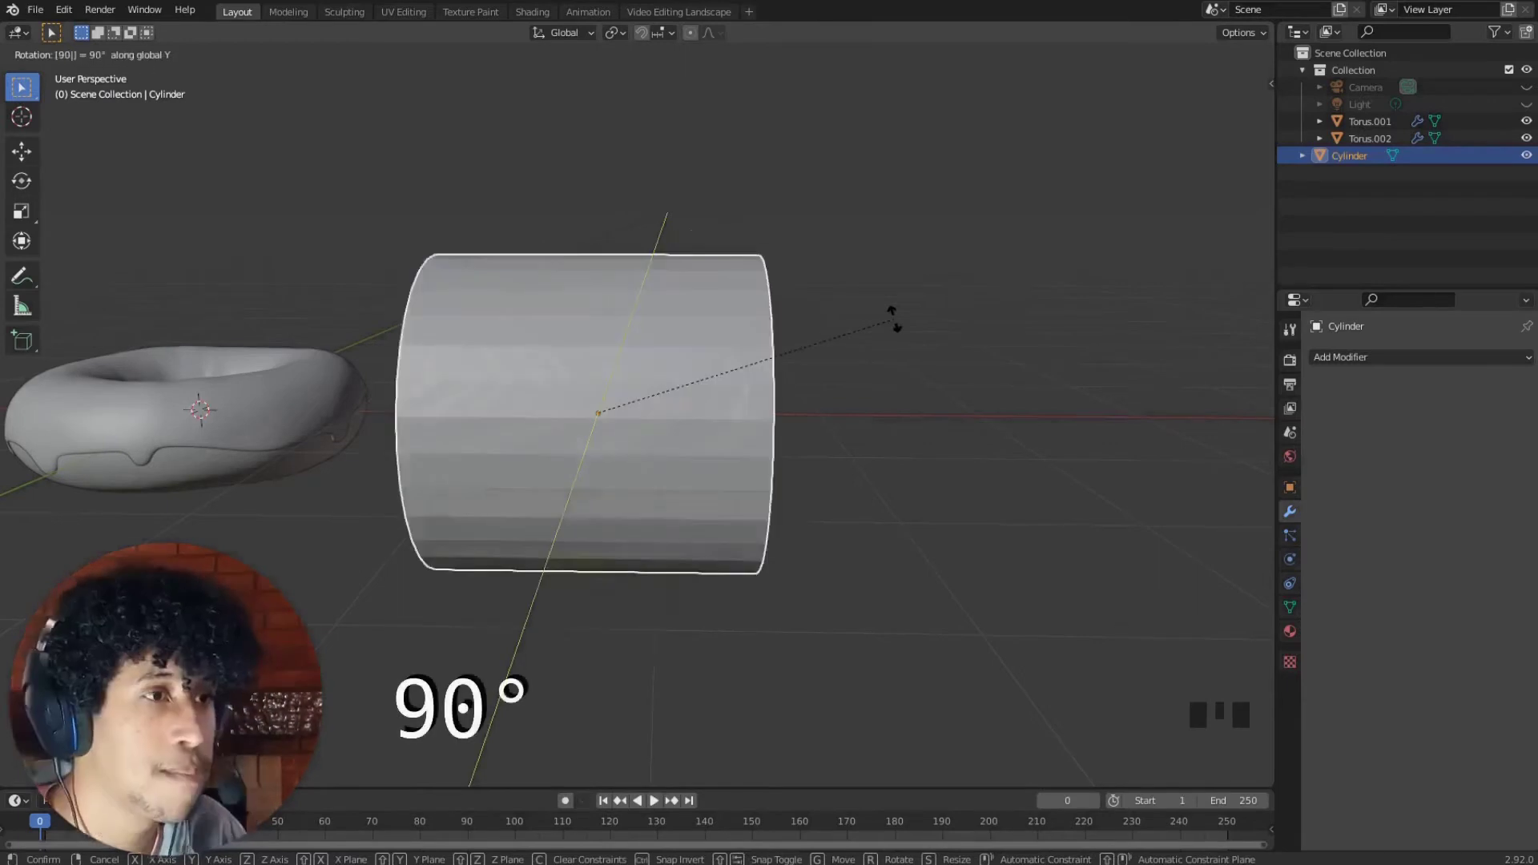
key("Return")
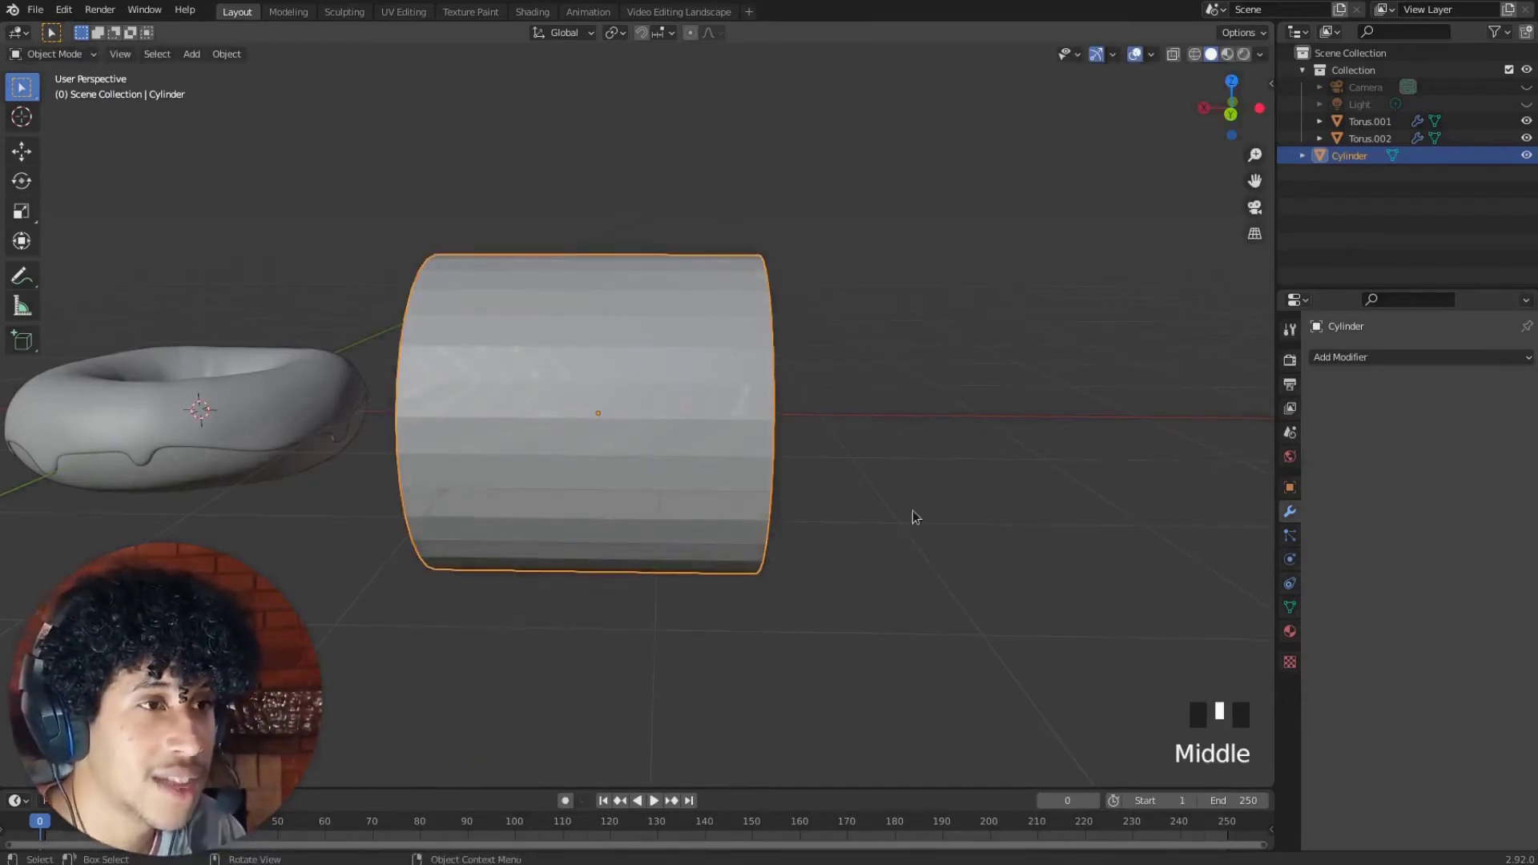
Scale the cylinder down uniformly in several passes until it is tiny compared with the donut
key("s")
key("s")
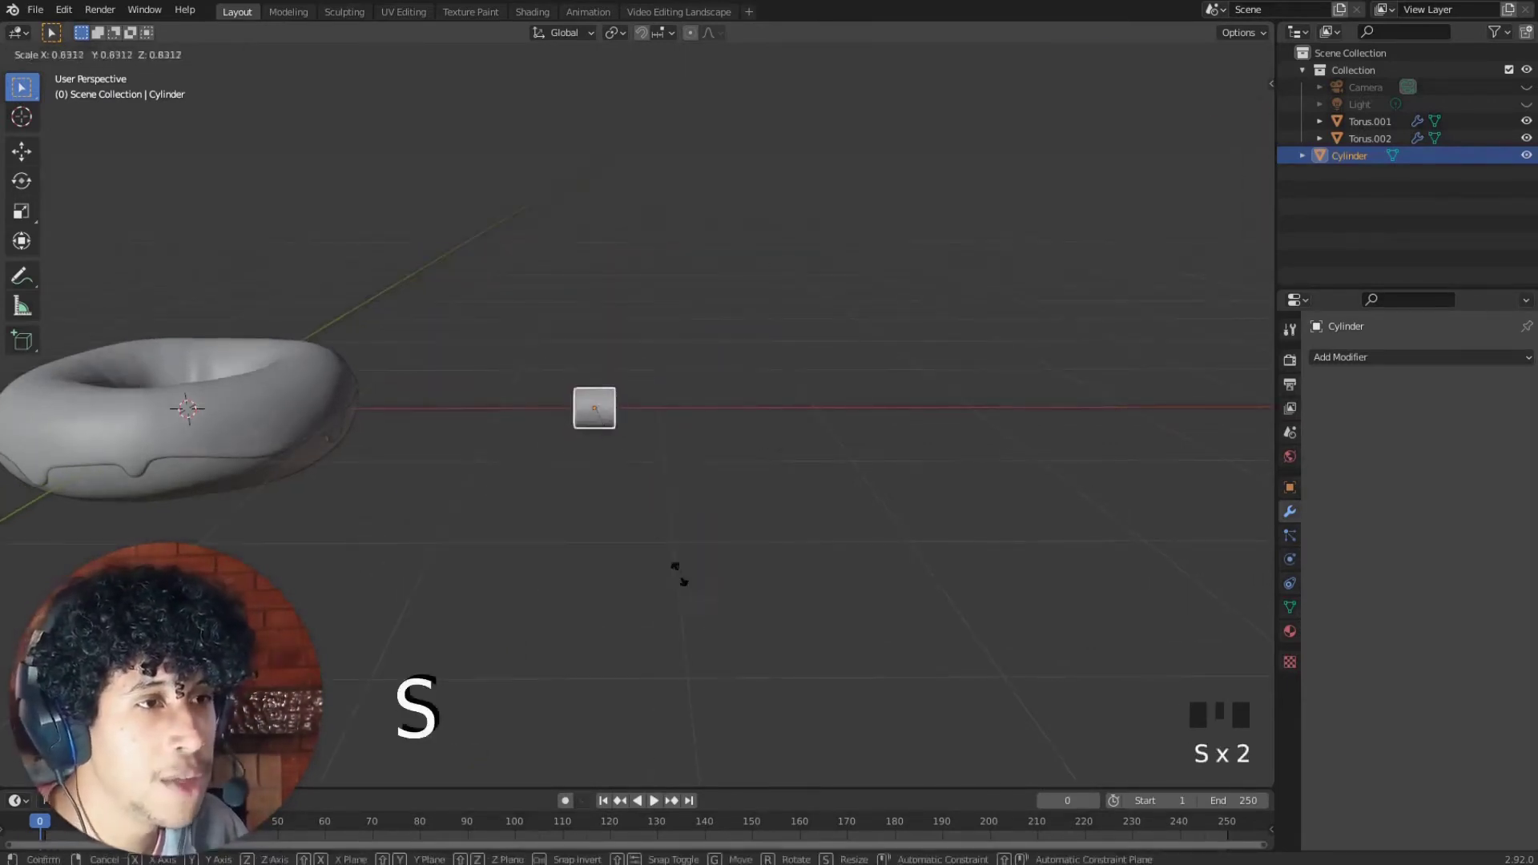
left_click(610, 502)
scroll(561, 489, "up", 5)
middle_click(529, 489, "alt")
middle_click_drag(529, 489, 659, 472)
scroll(663, 471, "up", 3)
key("s")
left_click(883, 551)
middle_click_drag(883, 551, 705, 465)
middle_click_drag(705, 465, 673, 463)
scroll(740, 475, "down", 4)
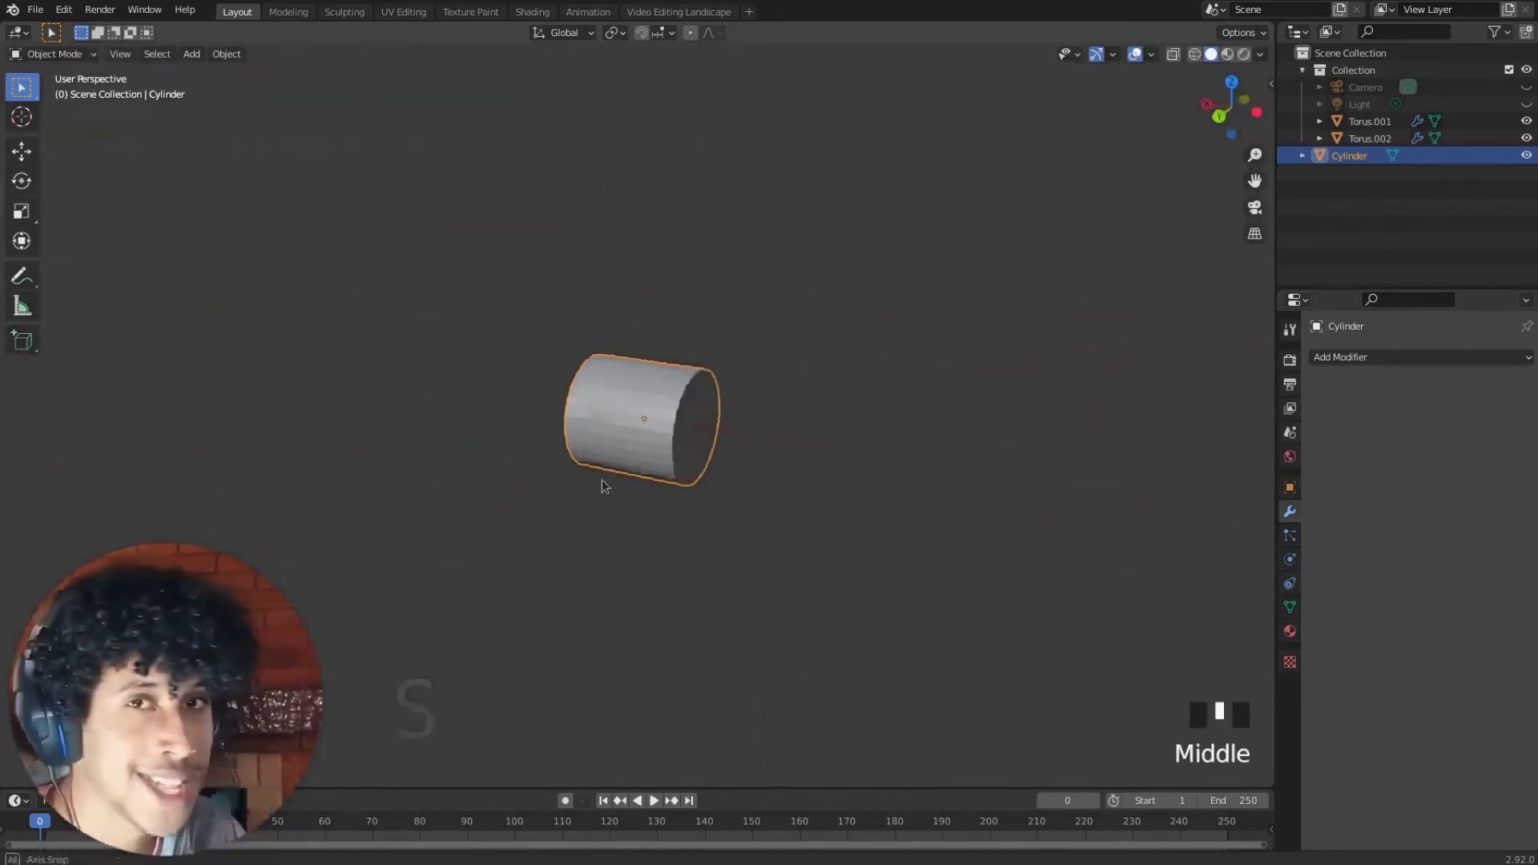
Stretch the cylinder along the global X axis to about three times its length
middle_click_drag(567, 539, 545, 407)
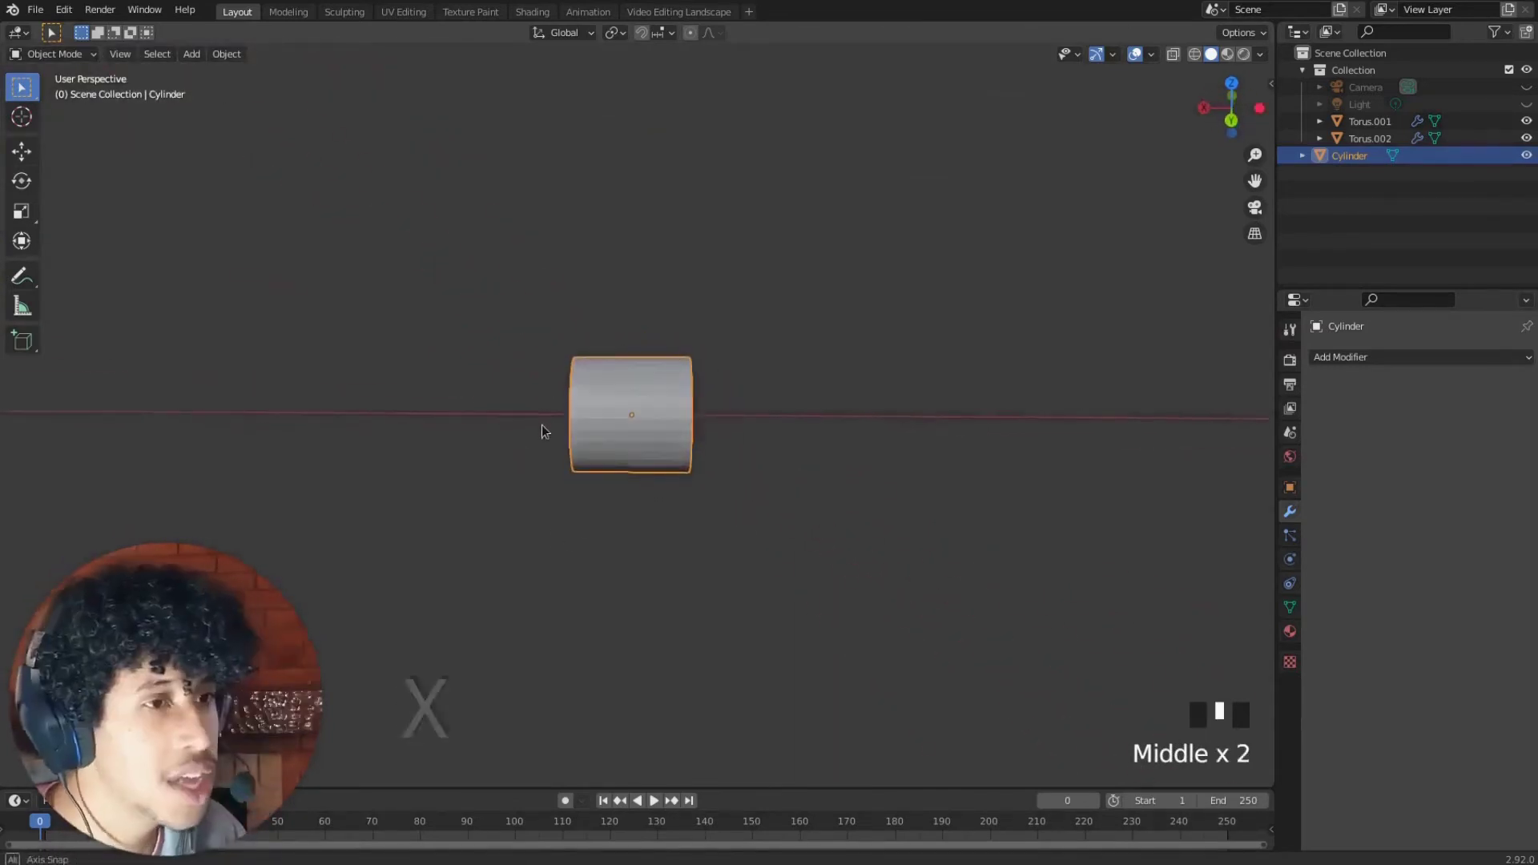
key("s")
key("x")
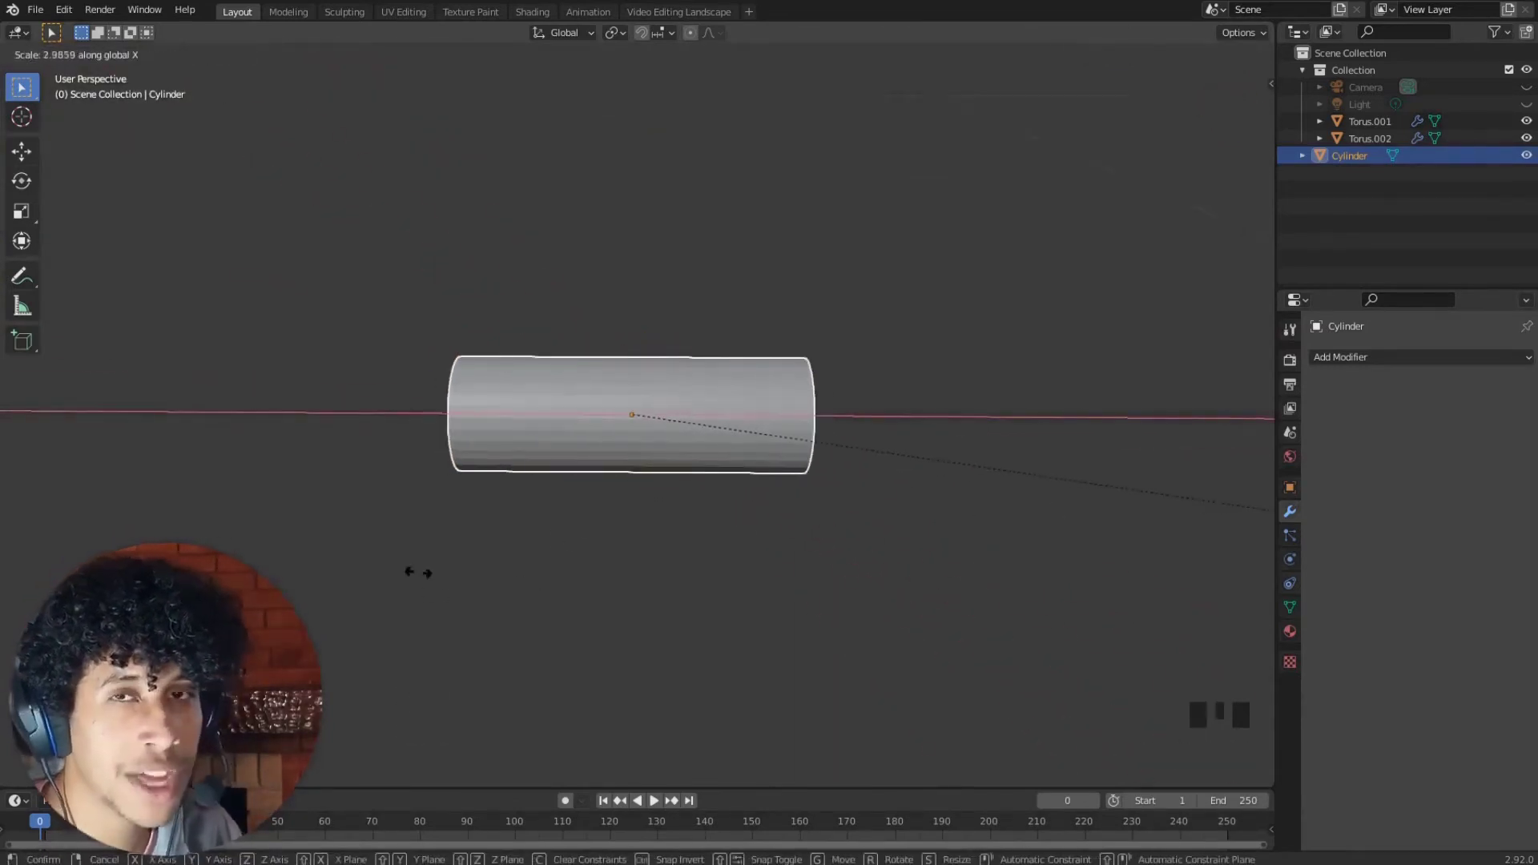
left_click(370, 504)
middle_click_drag(408, 416, 564, 385)
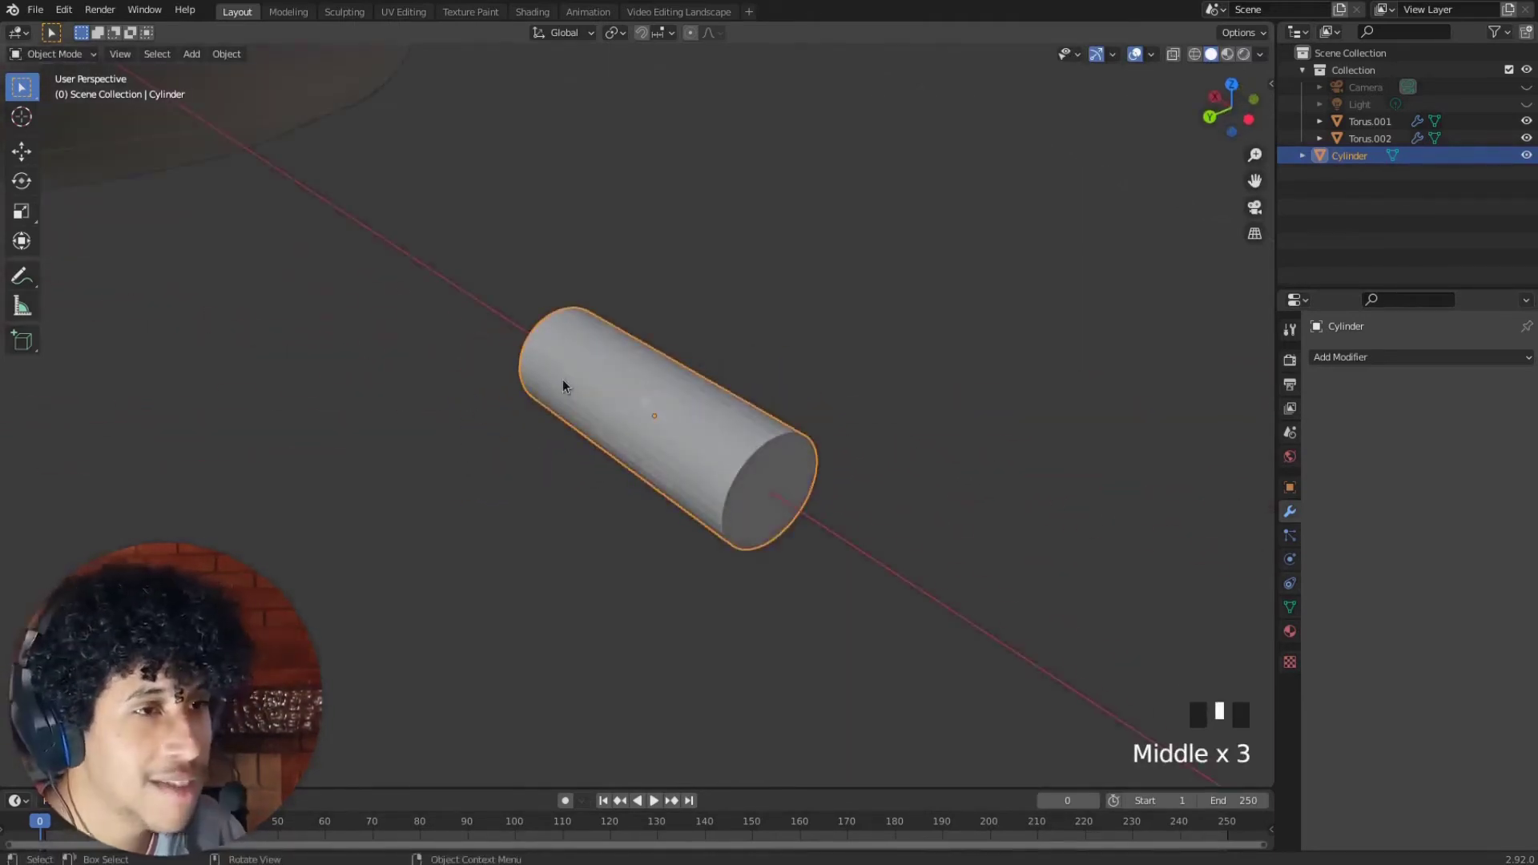
mouse_move(666, 465)
middle_mouse_down()
mouse_move(632, 591)
mouse_move(595, 502)
mouse_move(705, 457)
mouse_move(758, 477)
mouse_move(658, 402)
middle_mouse_up()
scroll(713, 455, "up", 3)
middle_click_drag(920, 286, 565, 398)
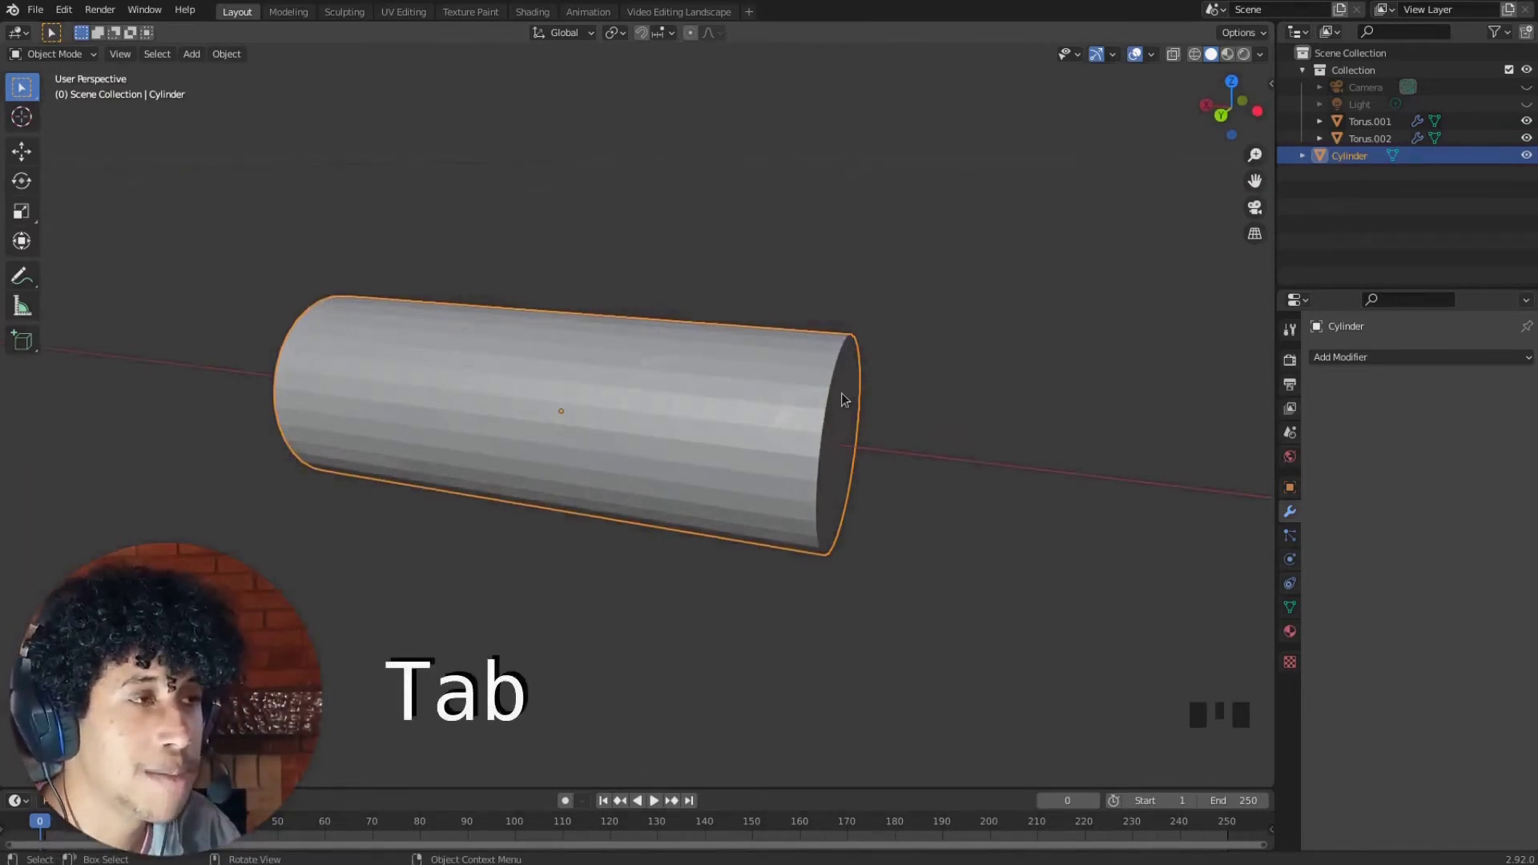
In Edit Mode with edge selection, bevel the edge loop around one end of the cylinder about 0.4 m wide with three segments
key("Tab")
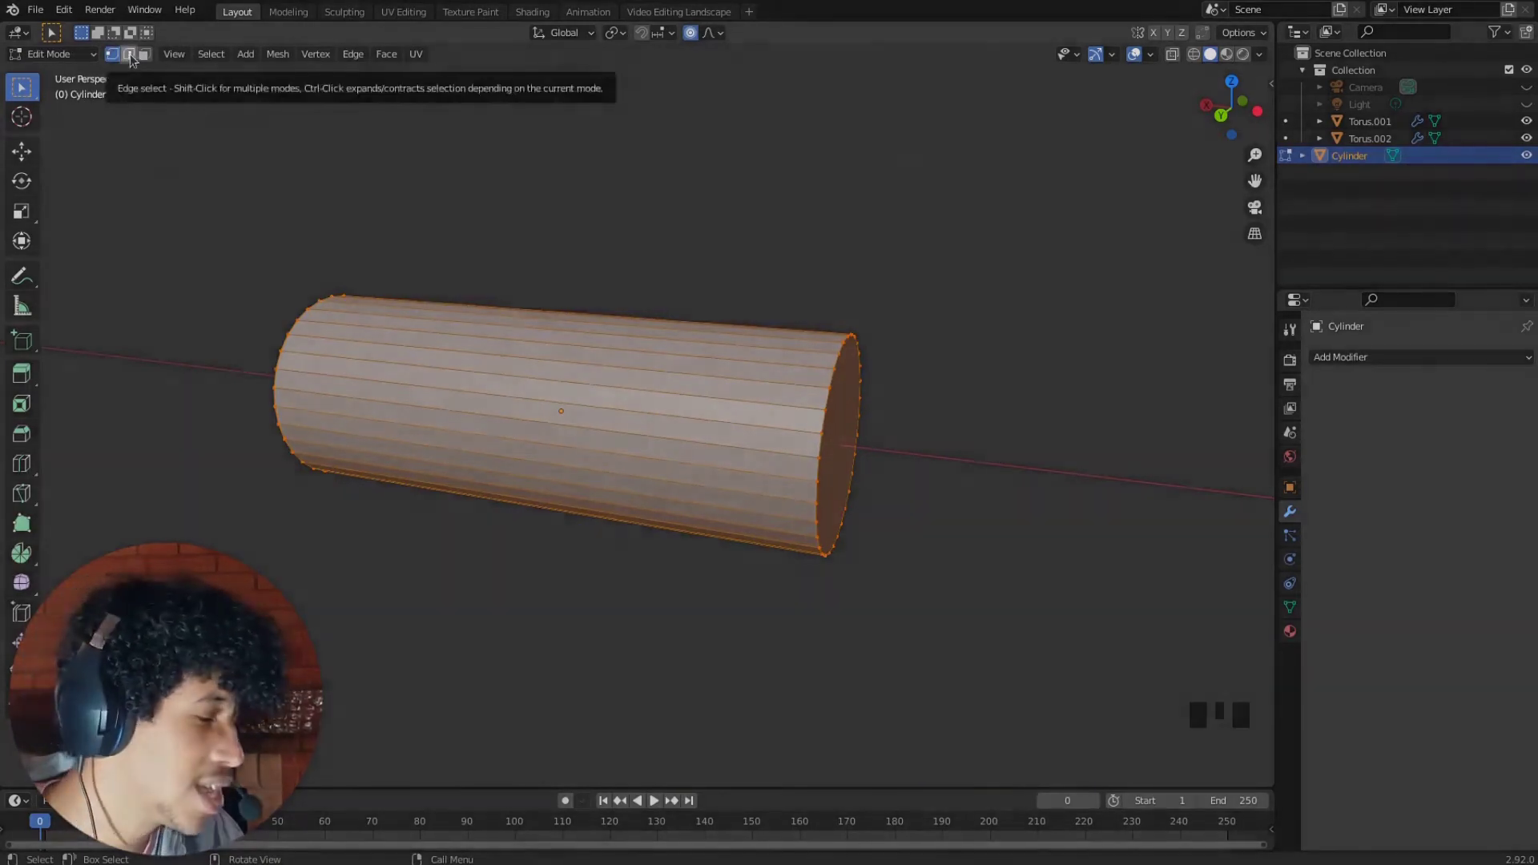
left_click(129, 57)
key("2")
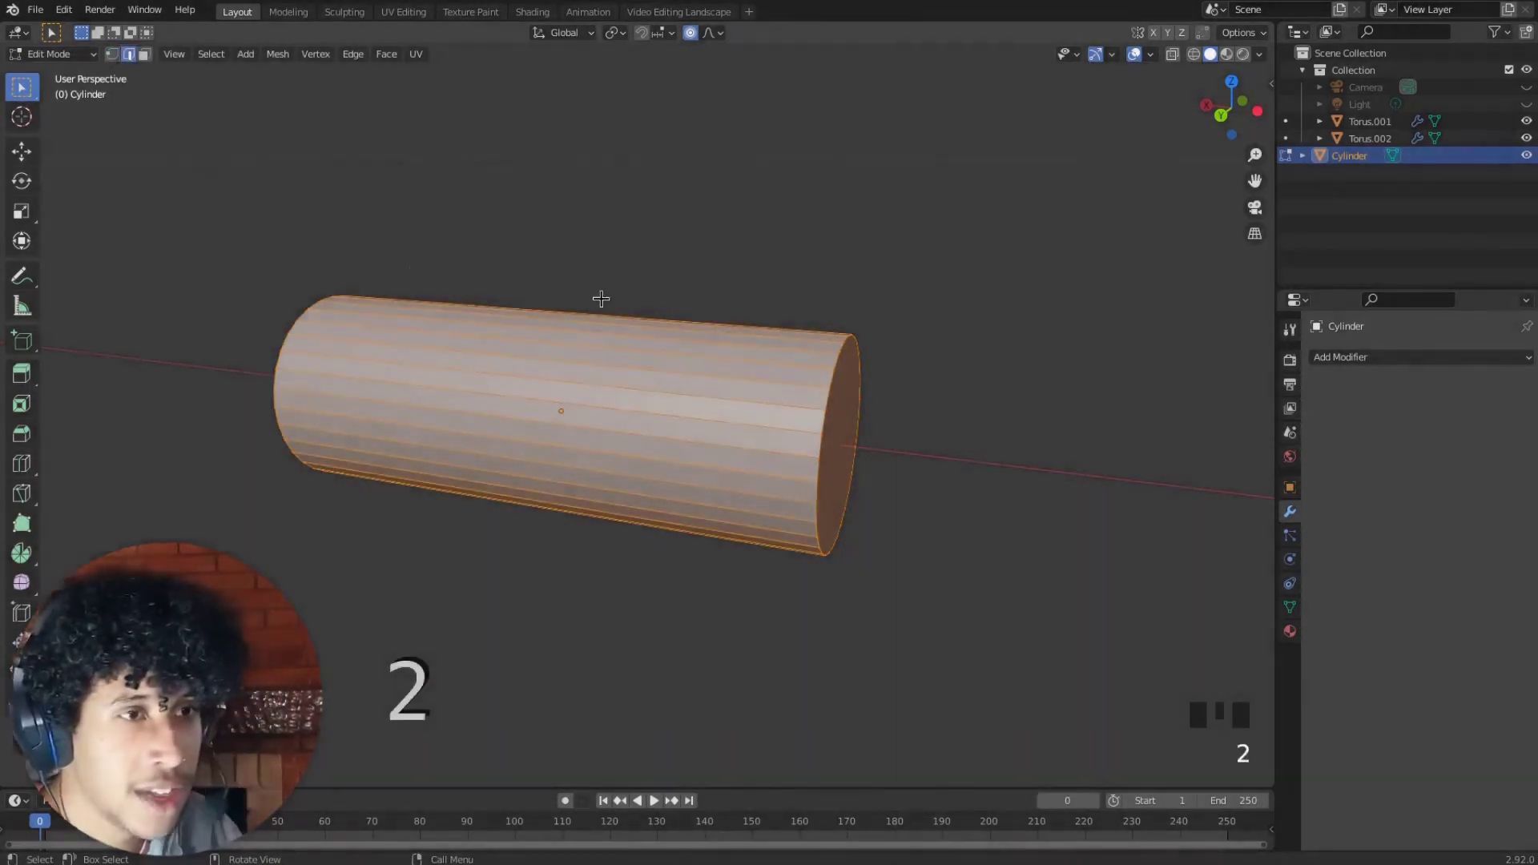
middle_click_drag(960, 352, 937, 356)
left_click(795, 368, "alt")
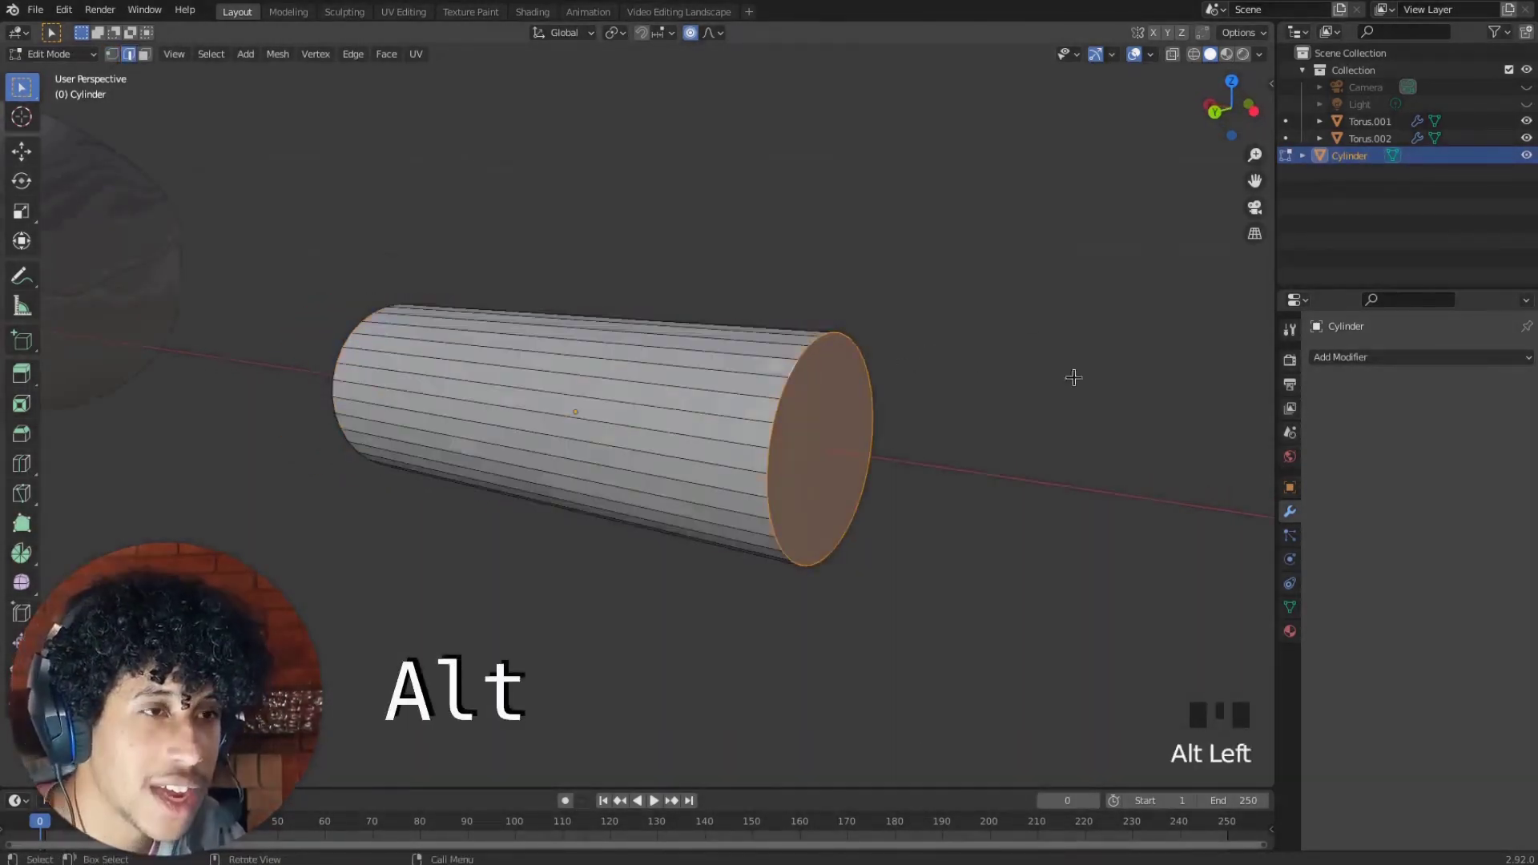
middle_click_drag(890, 428, 848, 426, "shift")
middle_click_drag(601, 387, 561, 385, "shift")
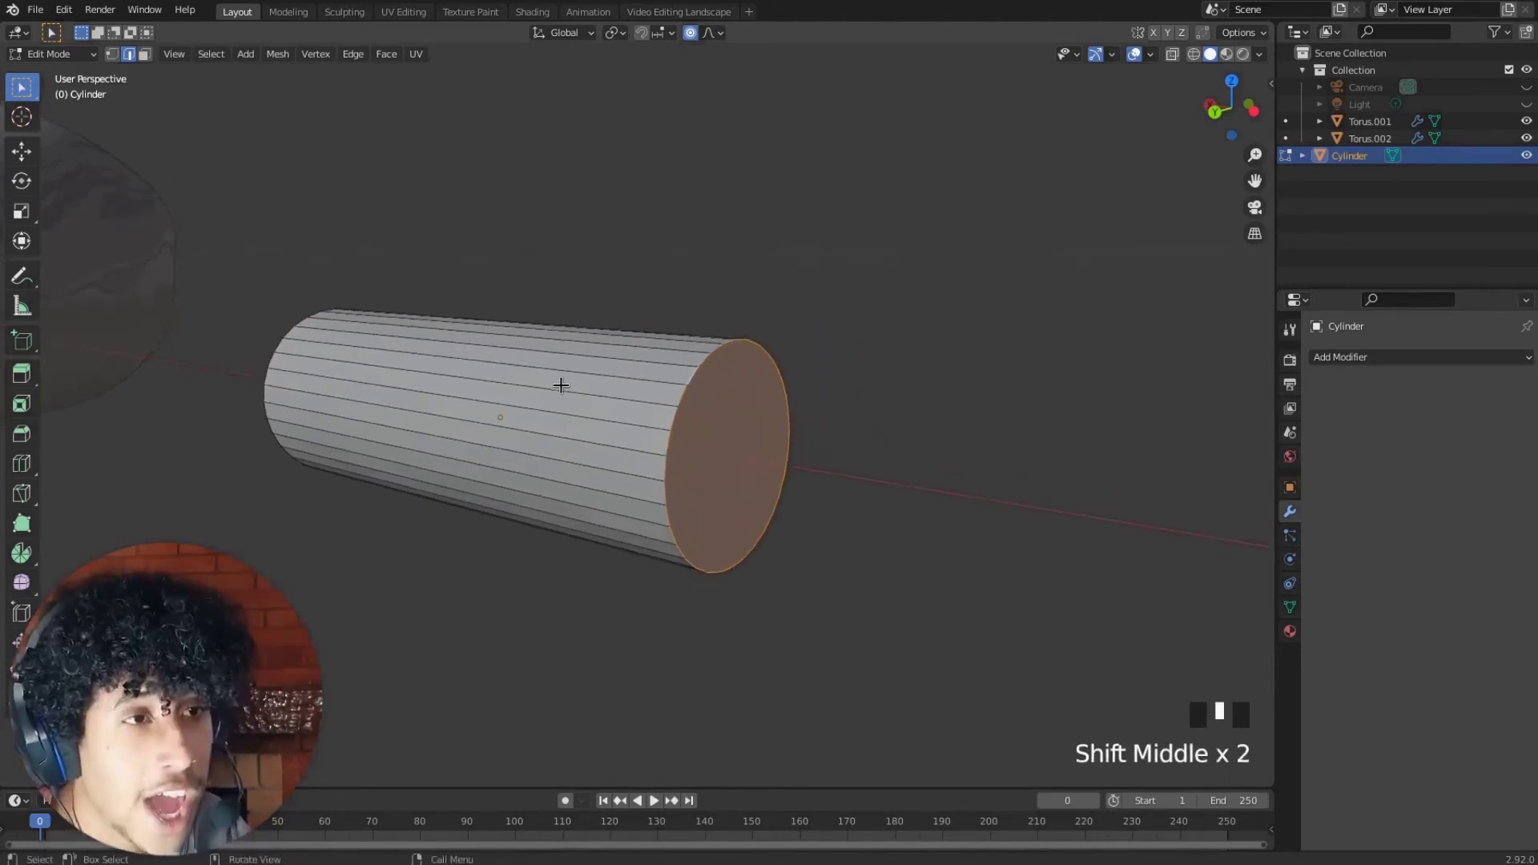
key("ctrl+b")
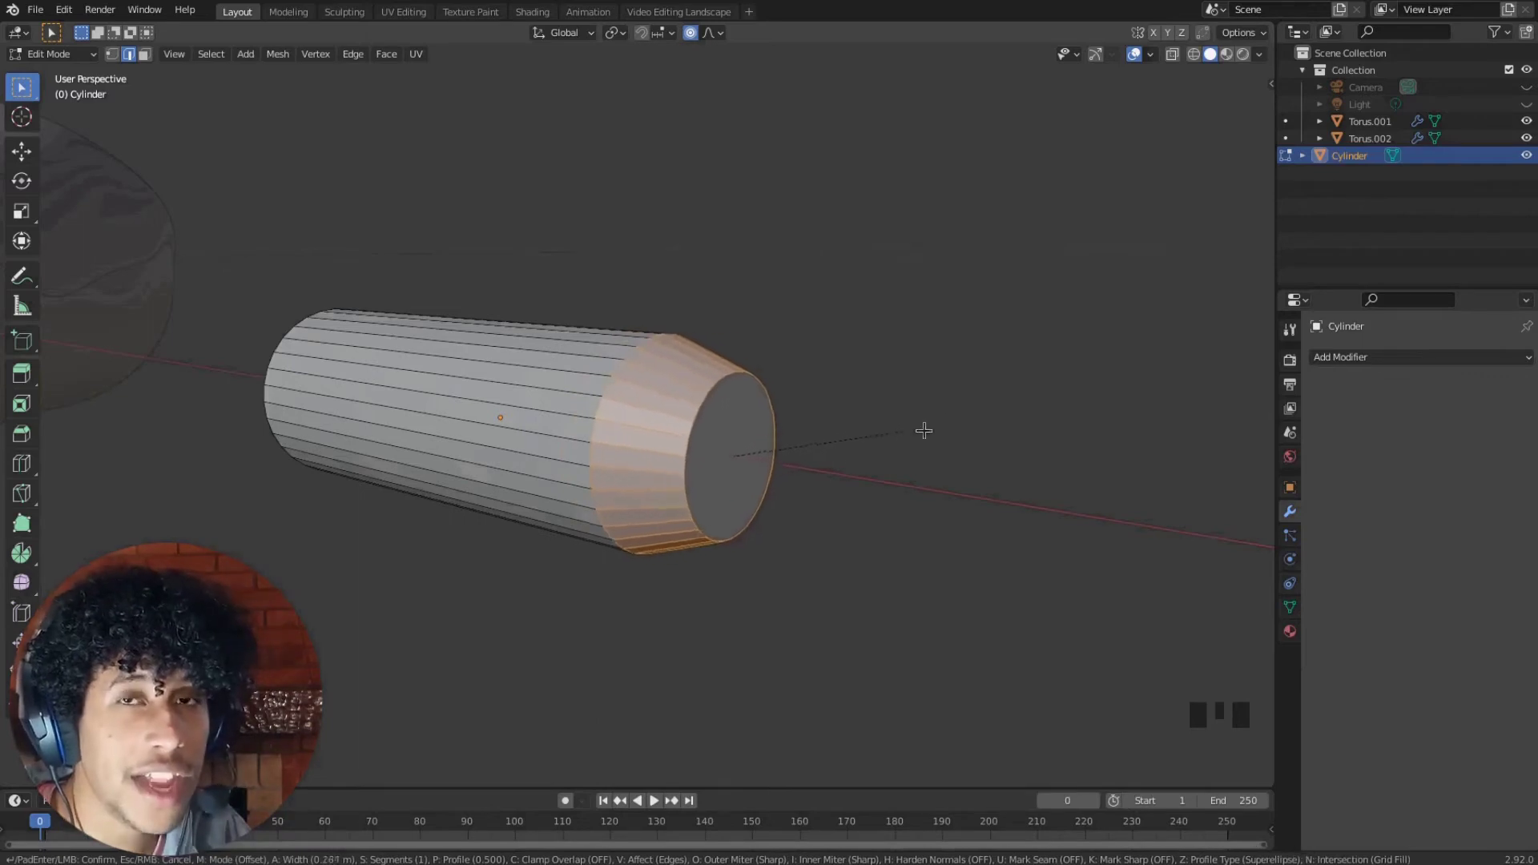
scroll(946, 433, "up", 1)
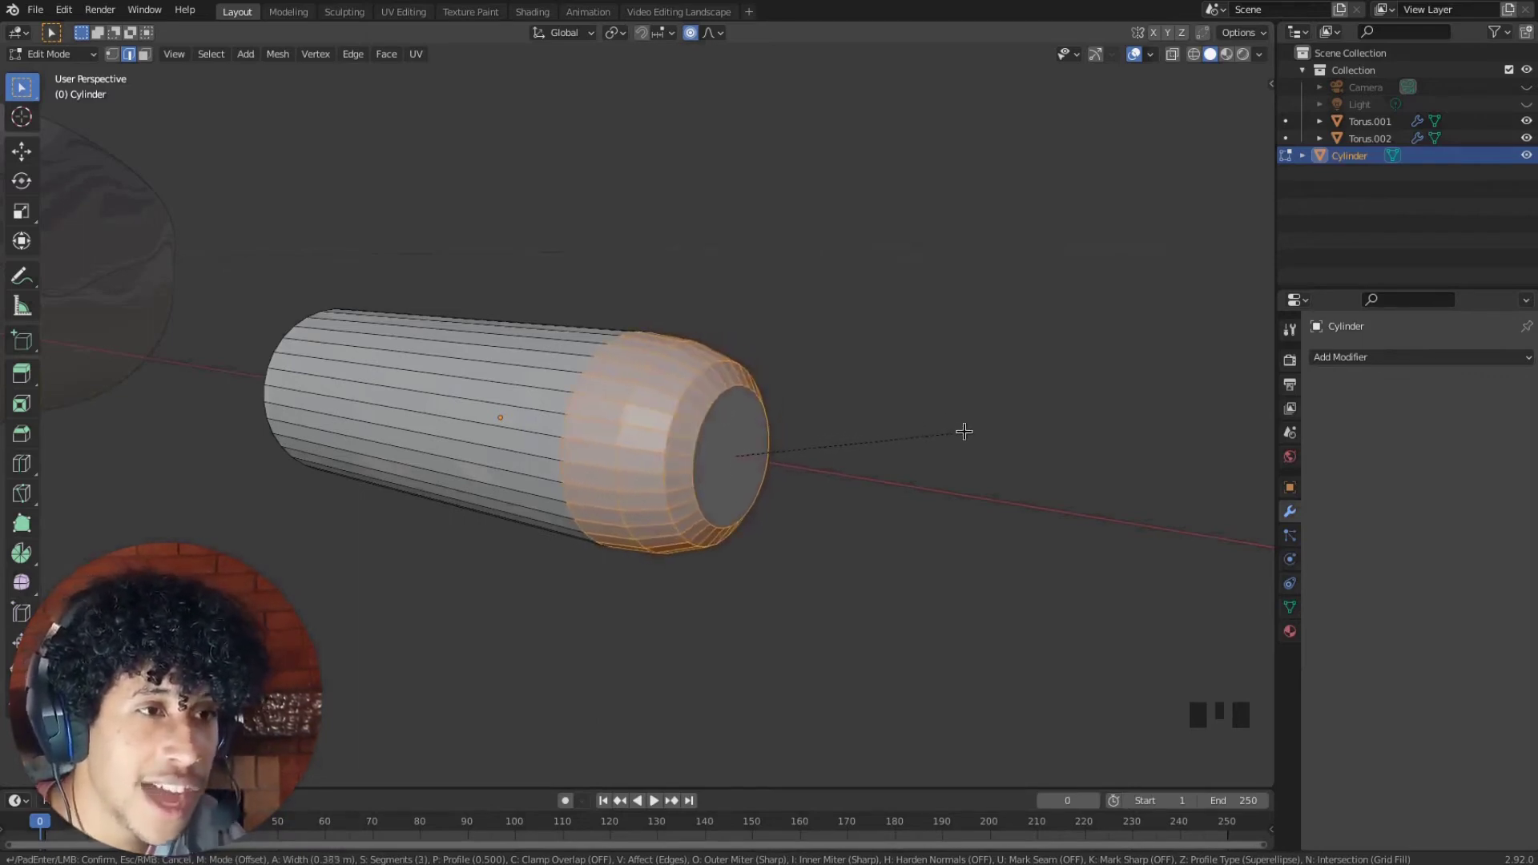
left_click(972, 432)
Bevel the edge loop around the cylinder's opposite end with three segments to round it similarly
middle_click_drag(973, 432, 816, 347)
left_click(661, 342, "alt")
key("ctrl+b")
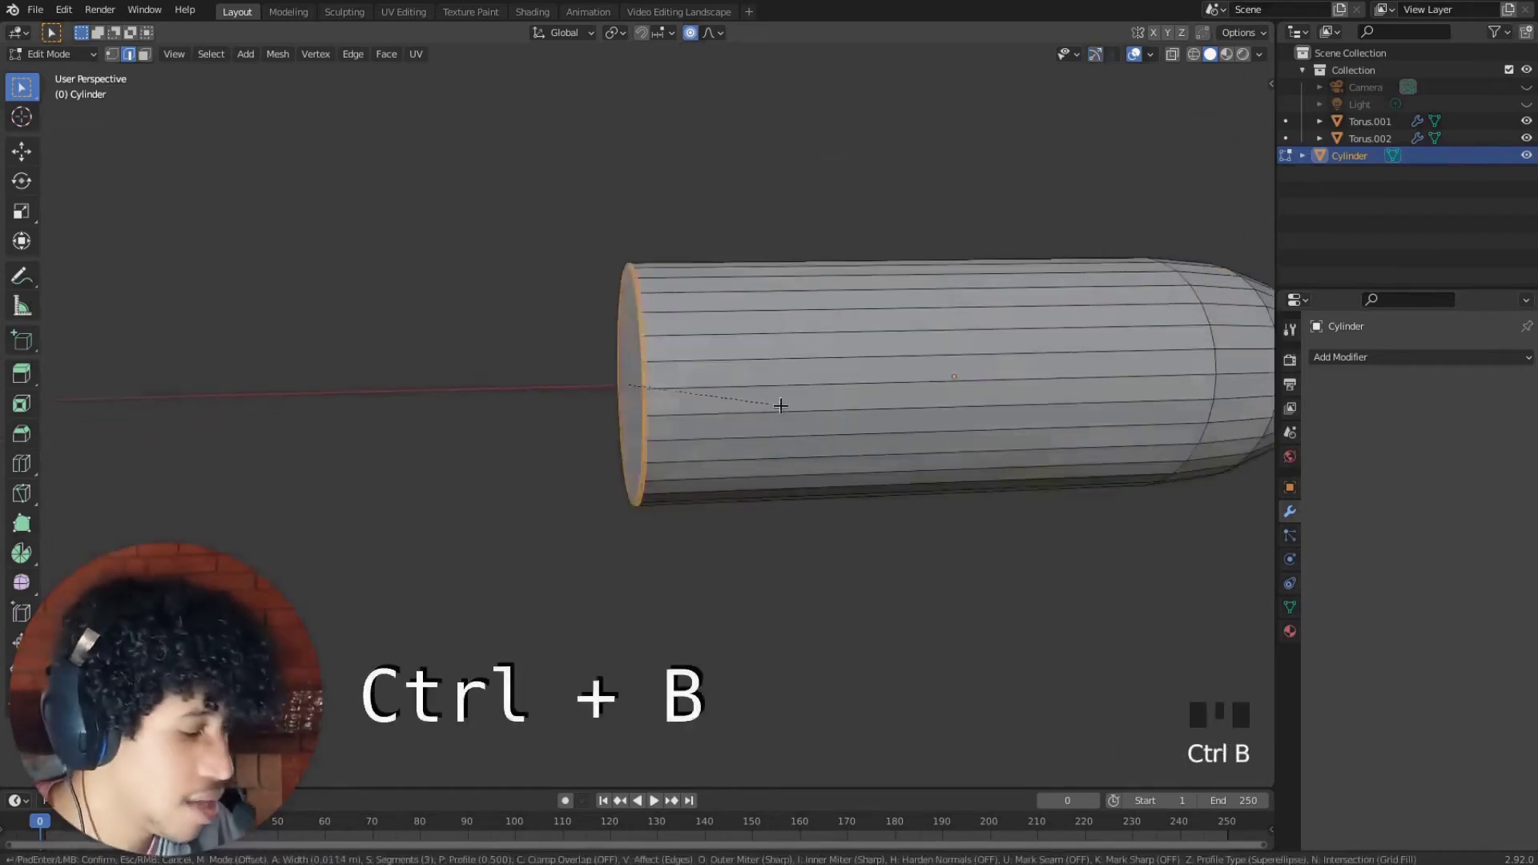
left_click(838, 411)
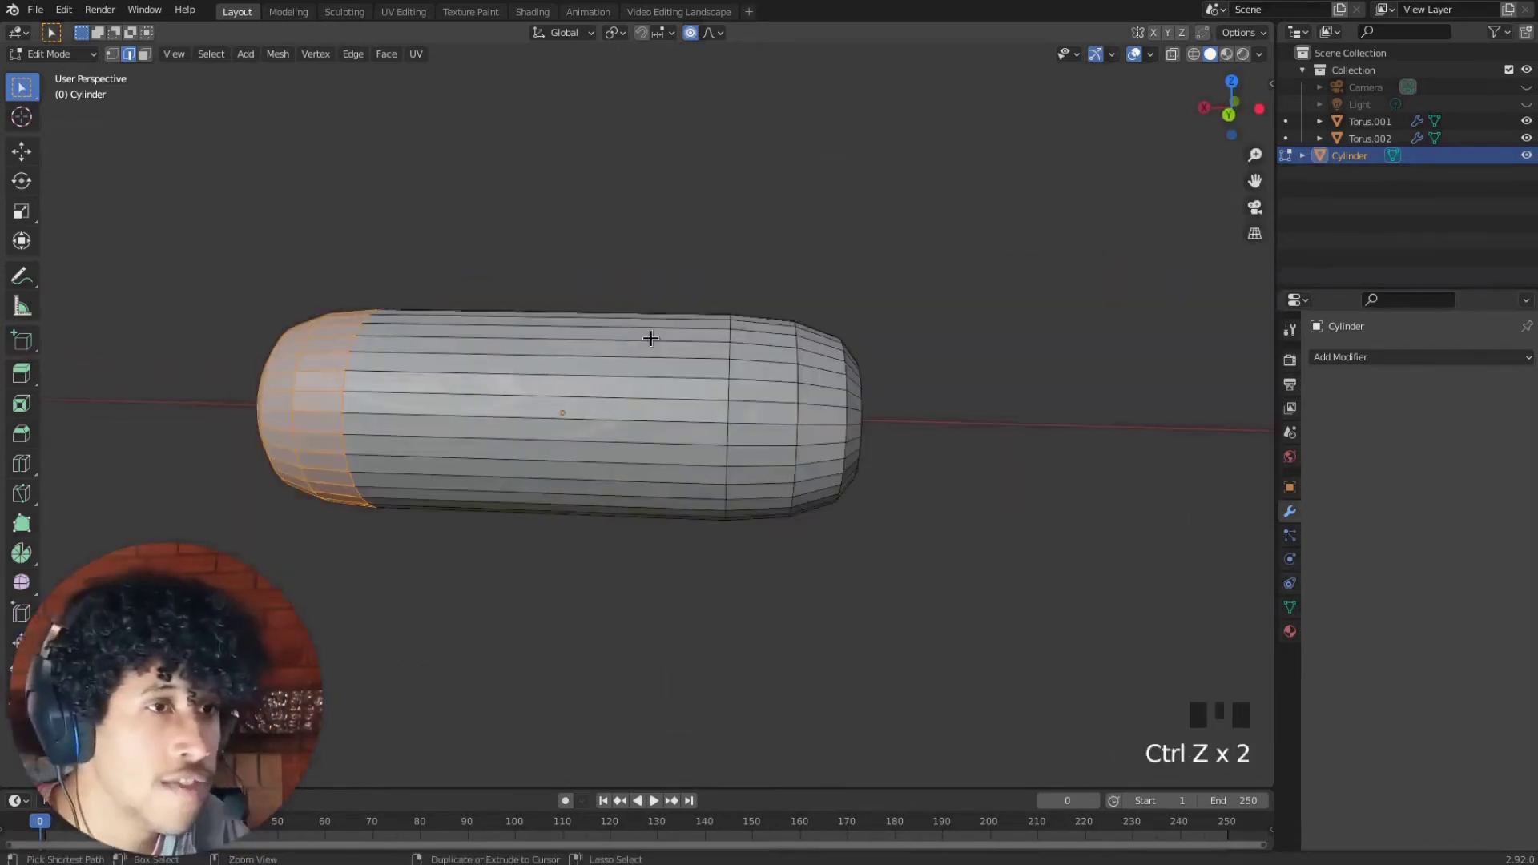
Add a loop cut around the middle of the cylinder's straight section
key("ctrl+r")
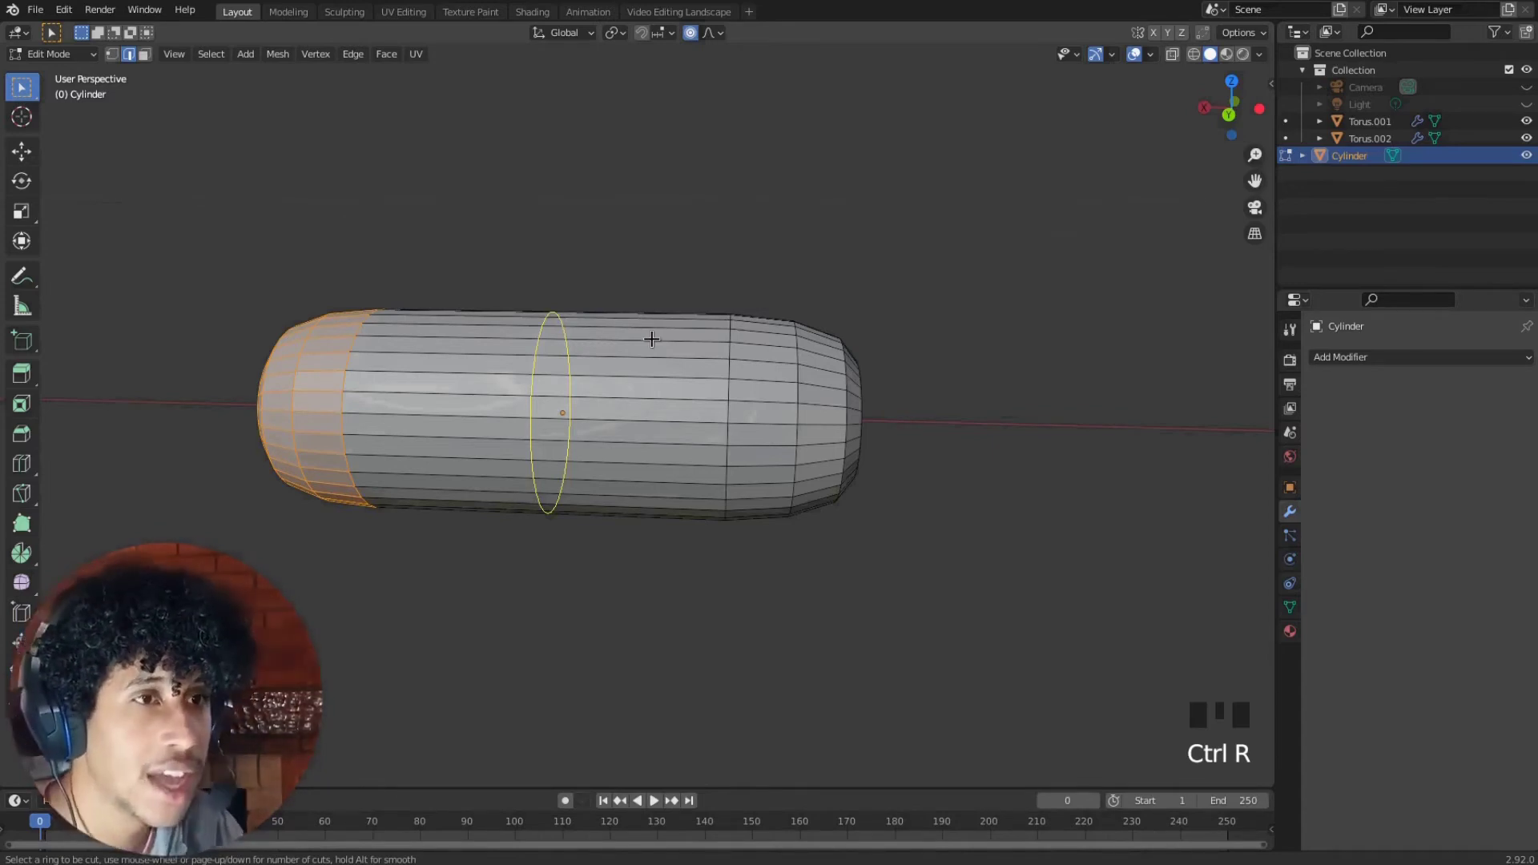
Add six evenly spaced loop cuts across the middle section of the cylinder, without sliding them
scroll(652, 339, "up", 6)
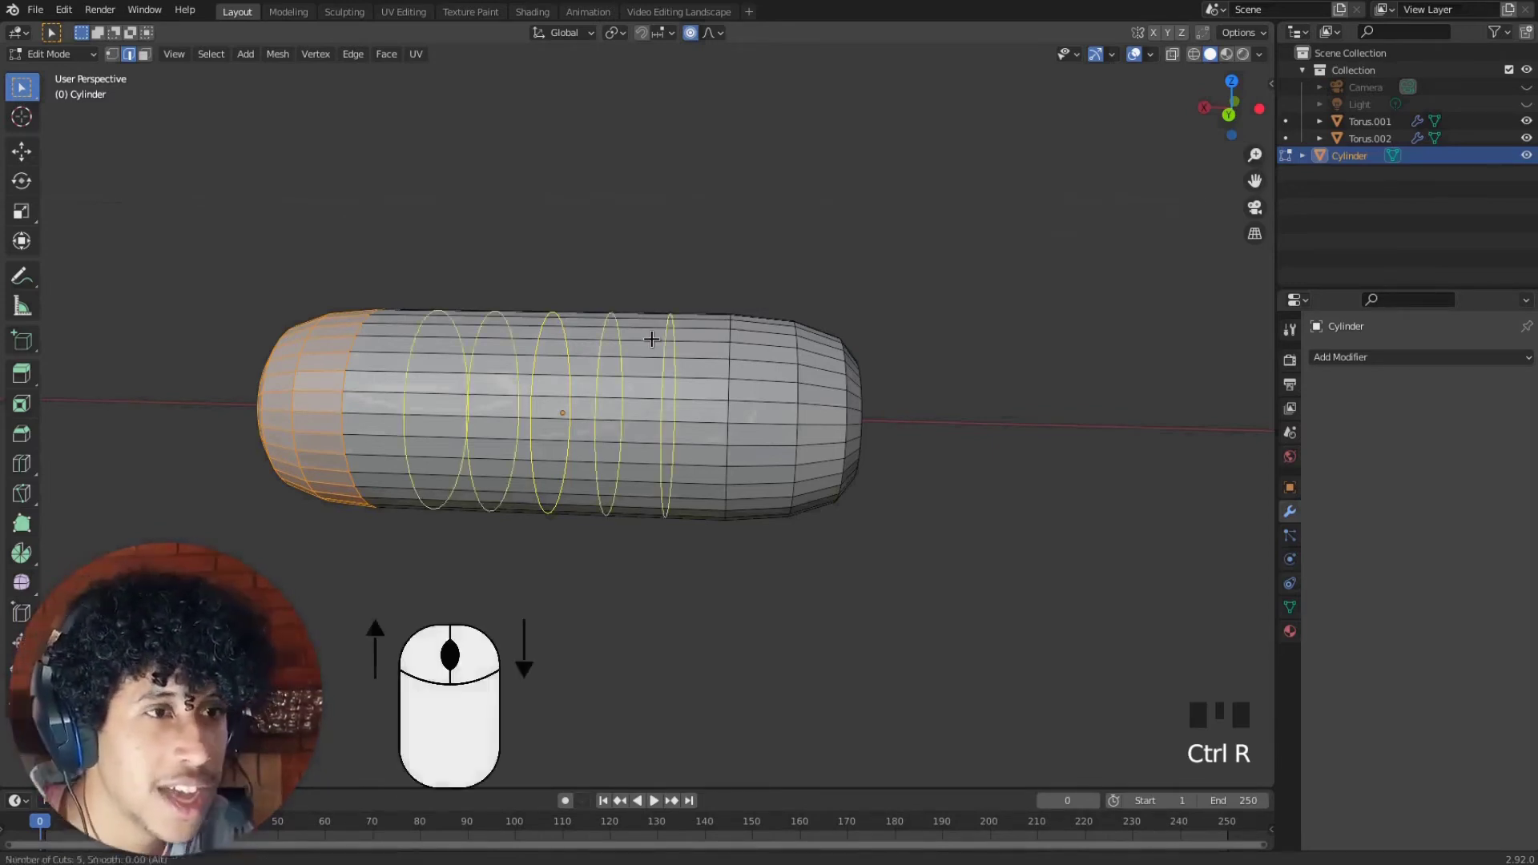
left_click(652, 337)
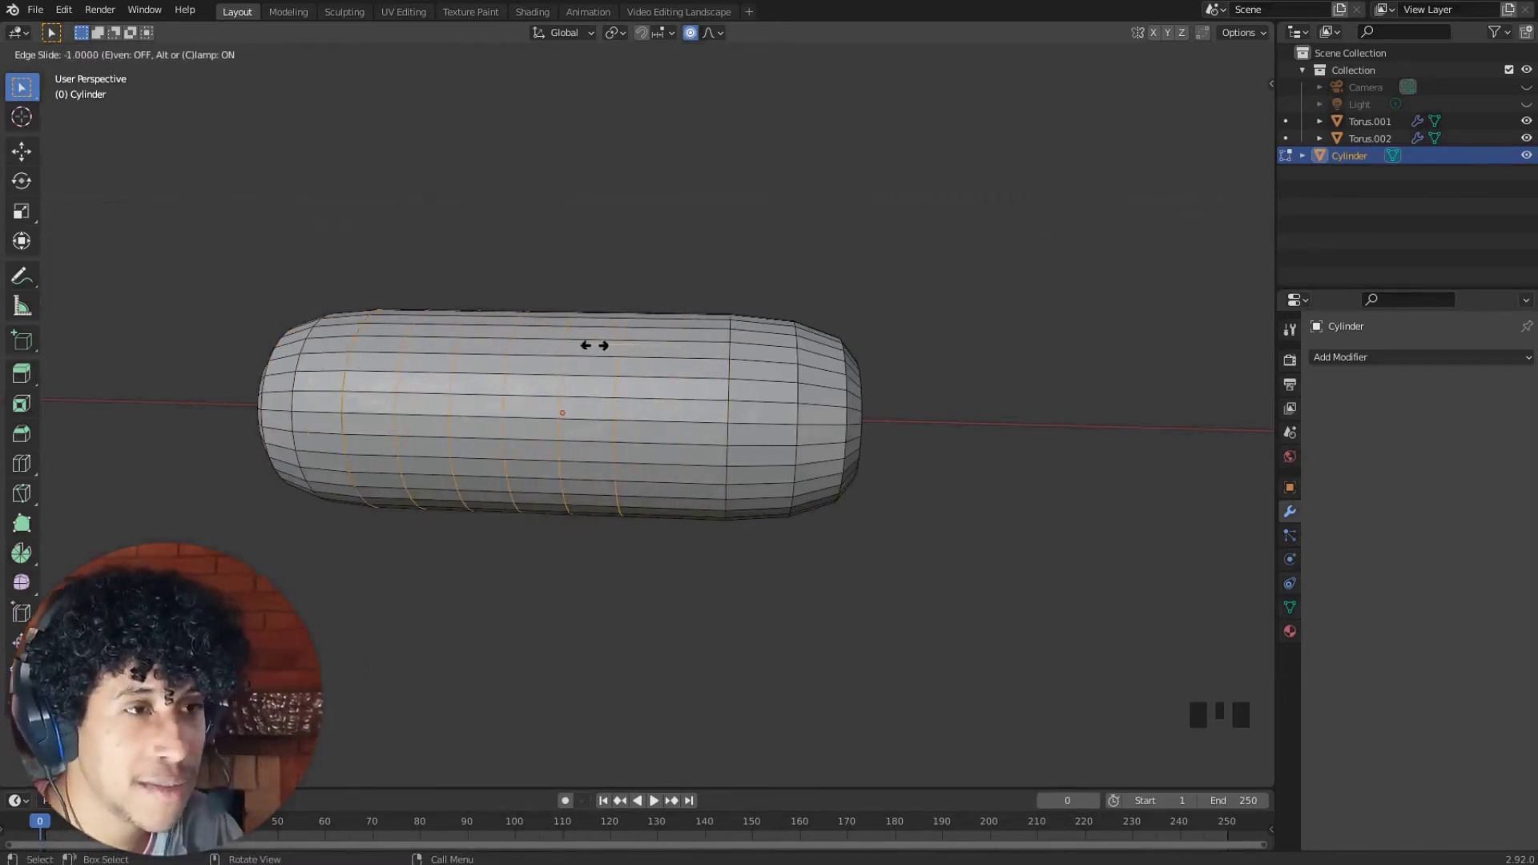
right_click(625, 329)
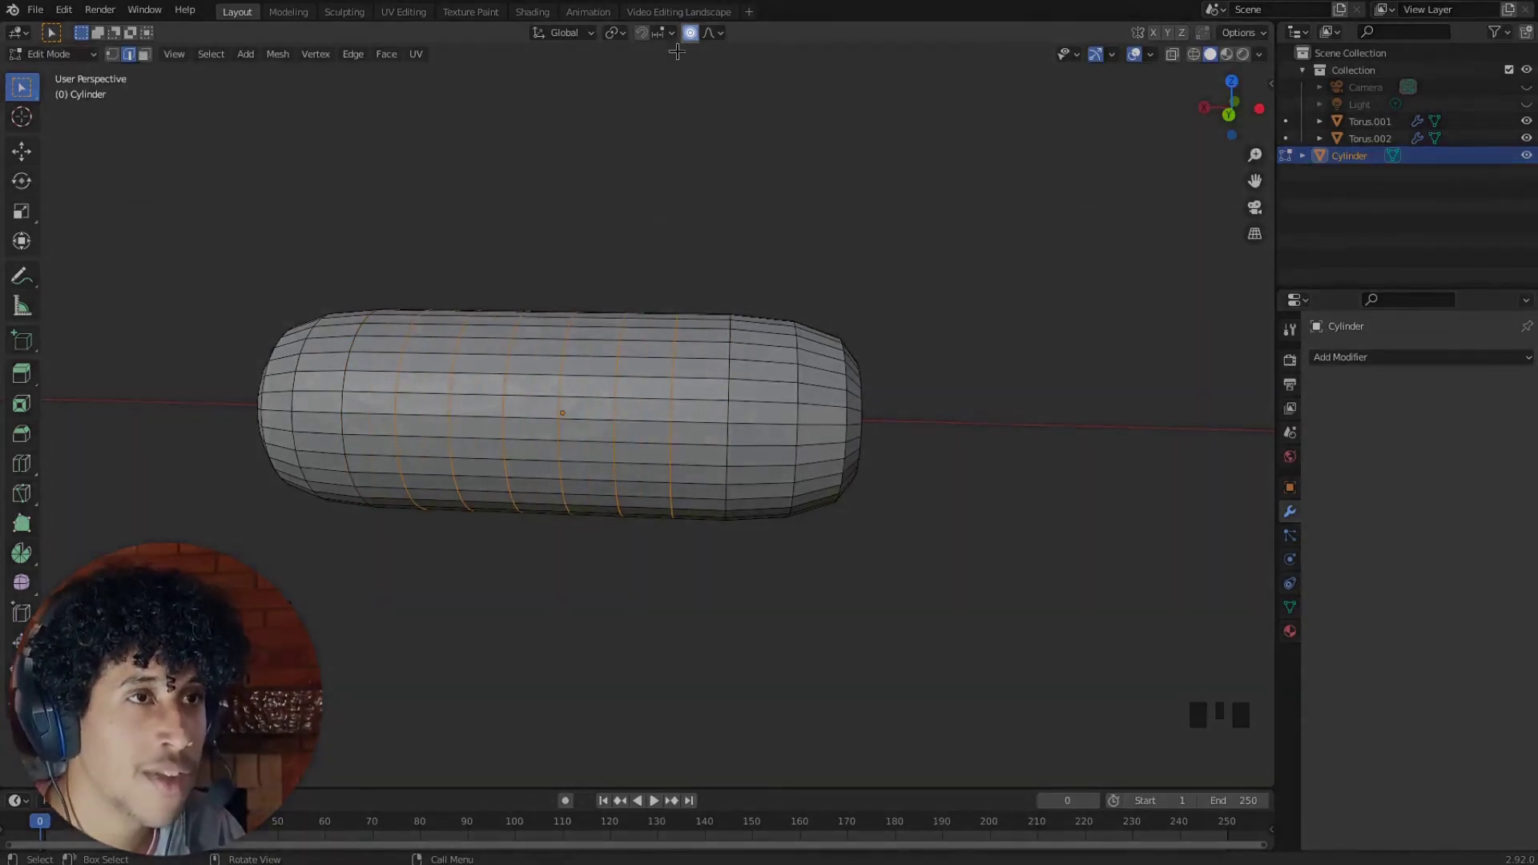
Raise the upper edge near the cylinder's right end using proportional editing with an adjusted influence radius
left_click(794, 324)
middle_click_drag(796, 326, 798, 312)
key("g")
scroll(805, 268, "down", 8)
left_click(811, 289)
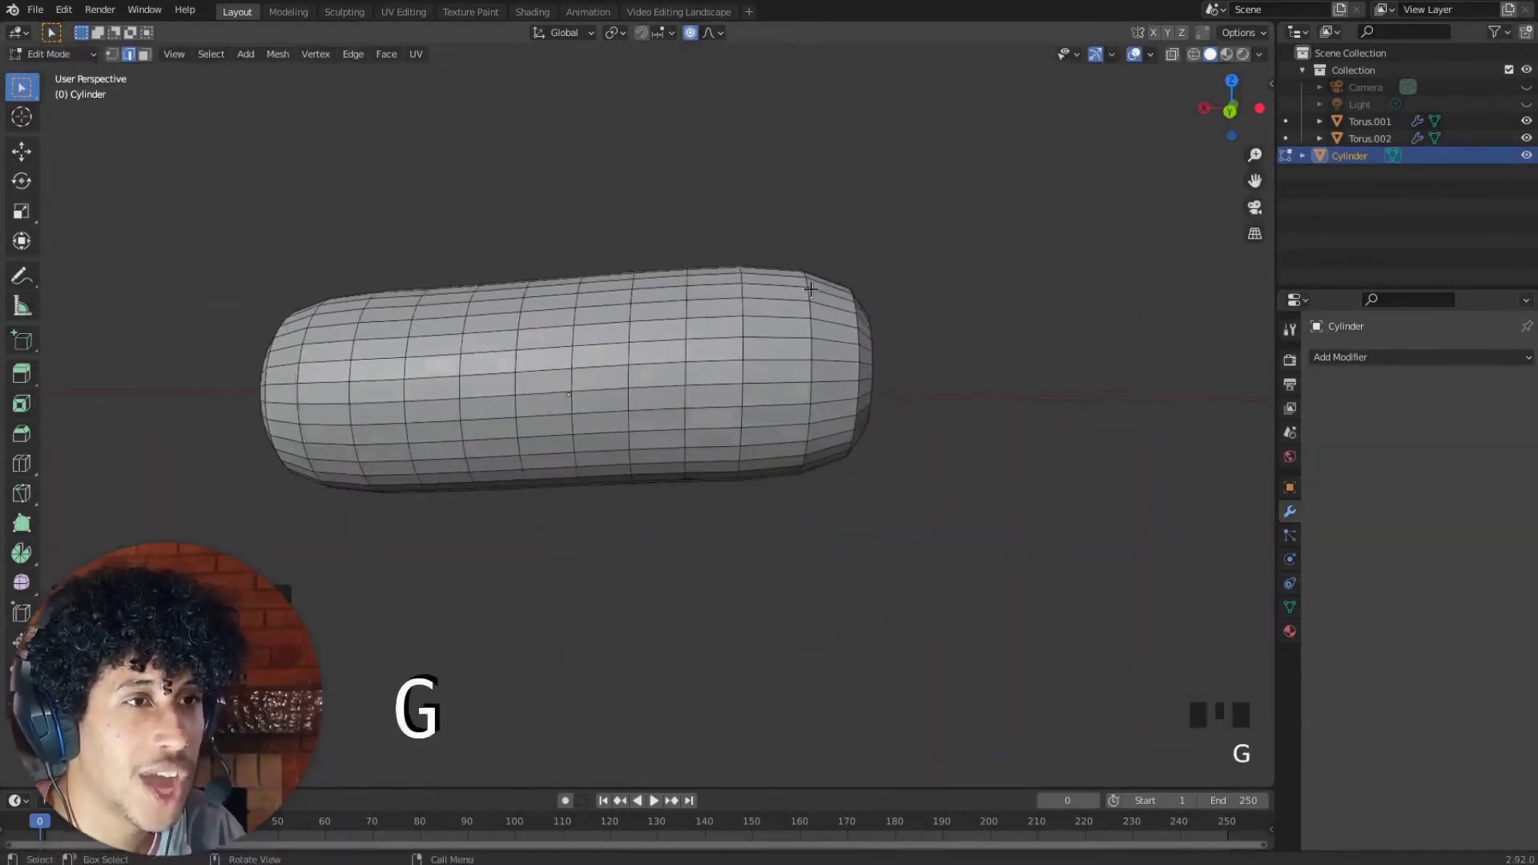
Raise an upper edge and a lower edge near the cylinder's left end with proportional editing
left_click(351, 298)
key("g")
left_click(351, 280)
left_click(387, 460)
key("g")
left_click(387, 445)
Move the lower faces of the cylinder's right end downward and nudge an edge at its tip slightly outward
left_click_drag(901, 491, 761, 346)
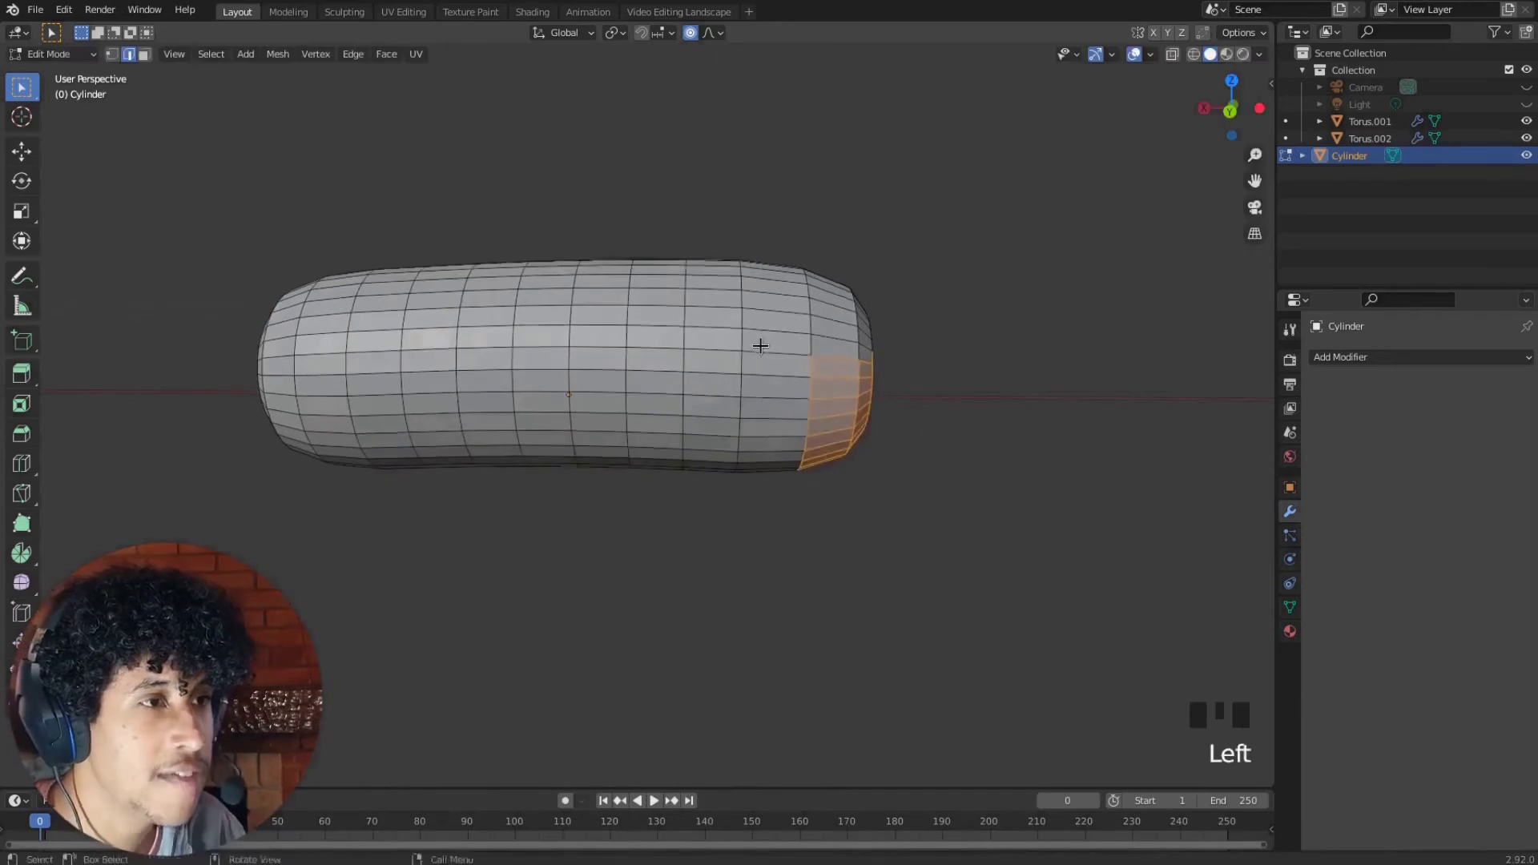
key("g")
left_click(762, 365)
key("g")
left_click(763, 380)
left_click(887, 370)
key("g")
left_click(897, 376)
Scale the edge loops at the cylinder's ends to refine their taper, and return to Object Mode
scroll(771, 380, "down", 3)
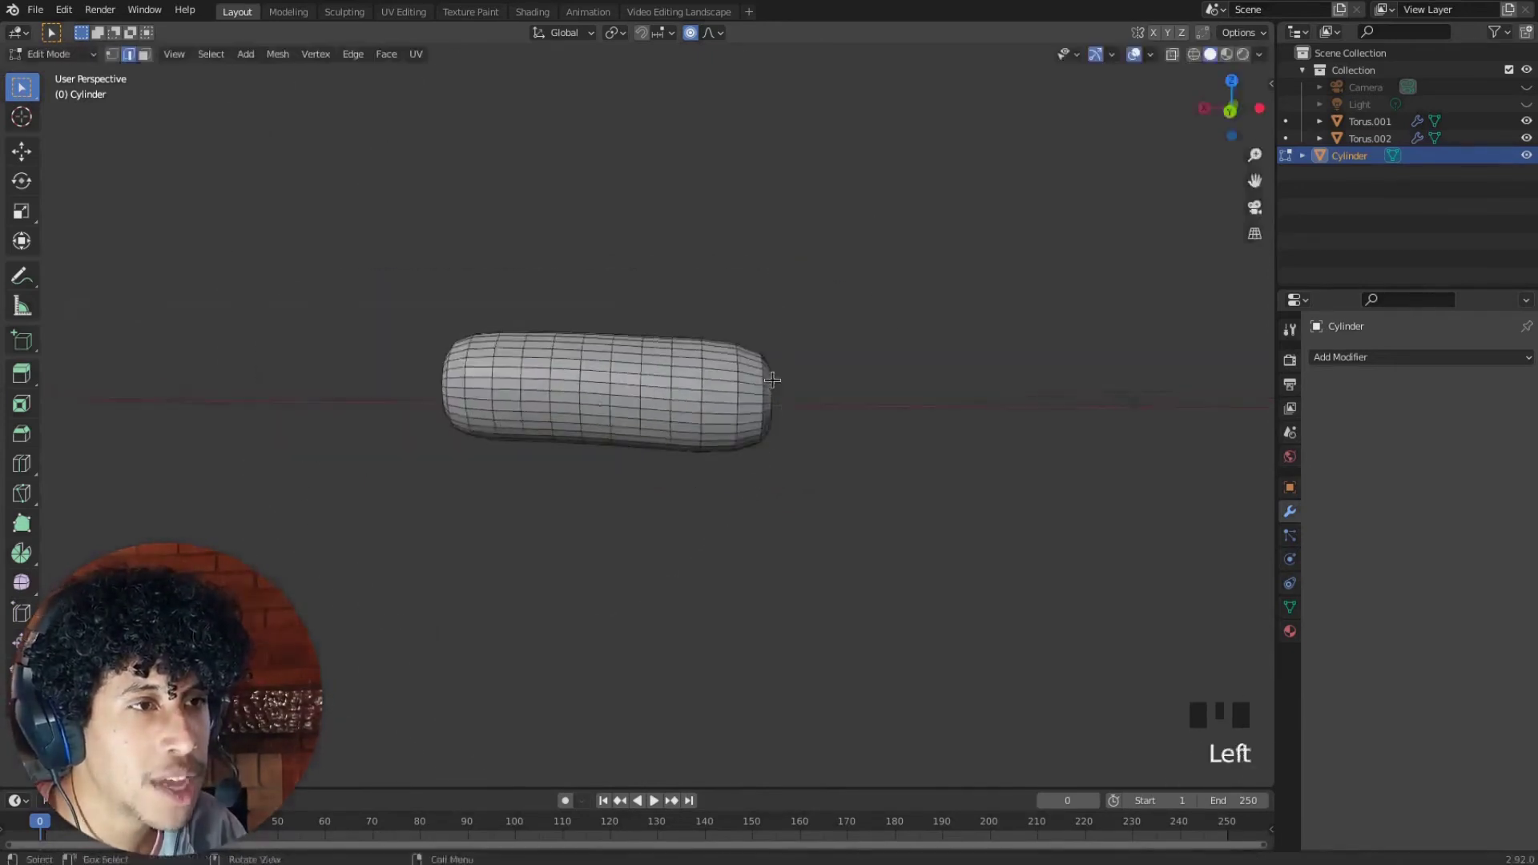
middle_click_drag(772, 379, 593, 397)
key("Tab")
key("Tab")
left_click(456, 449, "alt")
key("s")
left_click(593, 464)
key("s")
left_click(684, 363, "alt")
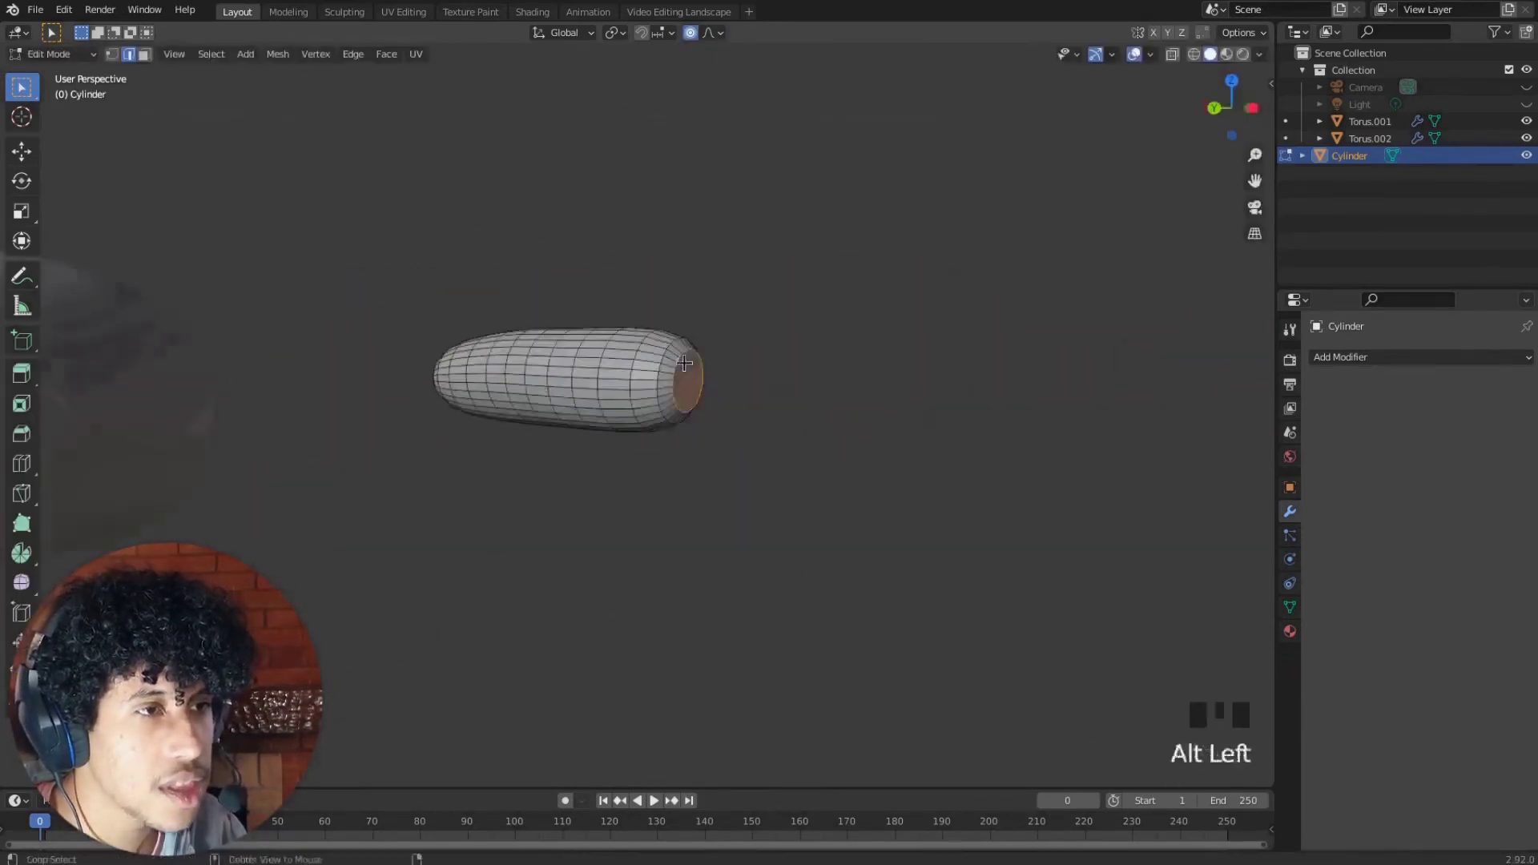
key("Tab")
Apply Shade Smooth to the cylinder
middle_click_drag(685, 363, 753, 381)
scroll(681, 440, "down", 4)
left_click(681, 457)
middle_click_drag(641, 441, 595, 442, "shift")
scroll(593, 440, "up", 4)
left_click(589, 439)
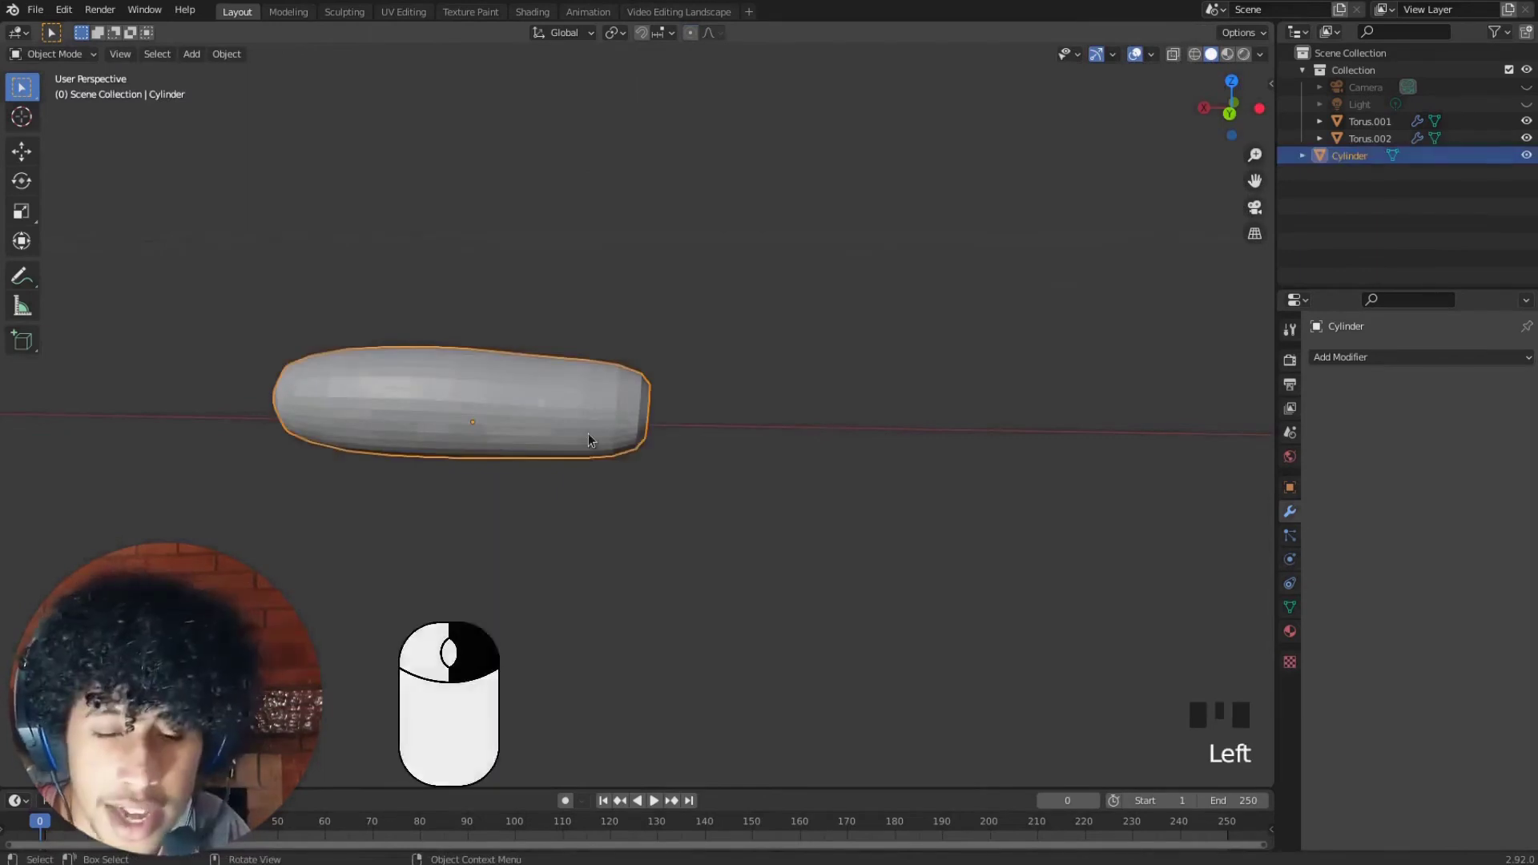
right_click(588, 439)
left_click(612, 284)
scroll(409, 342, "down", 5)
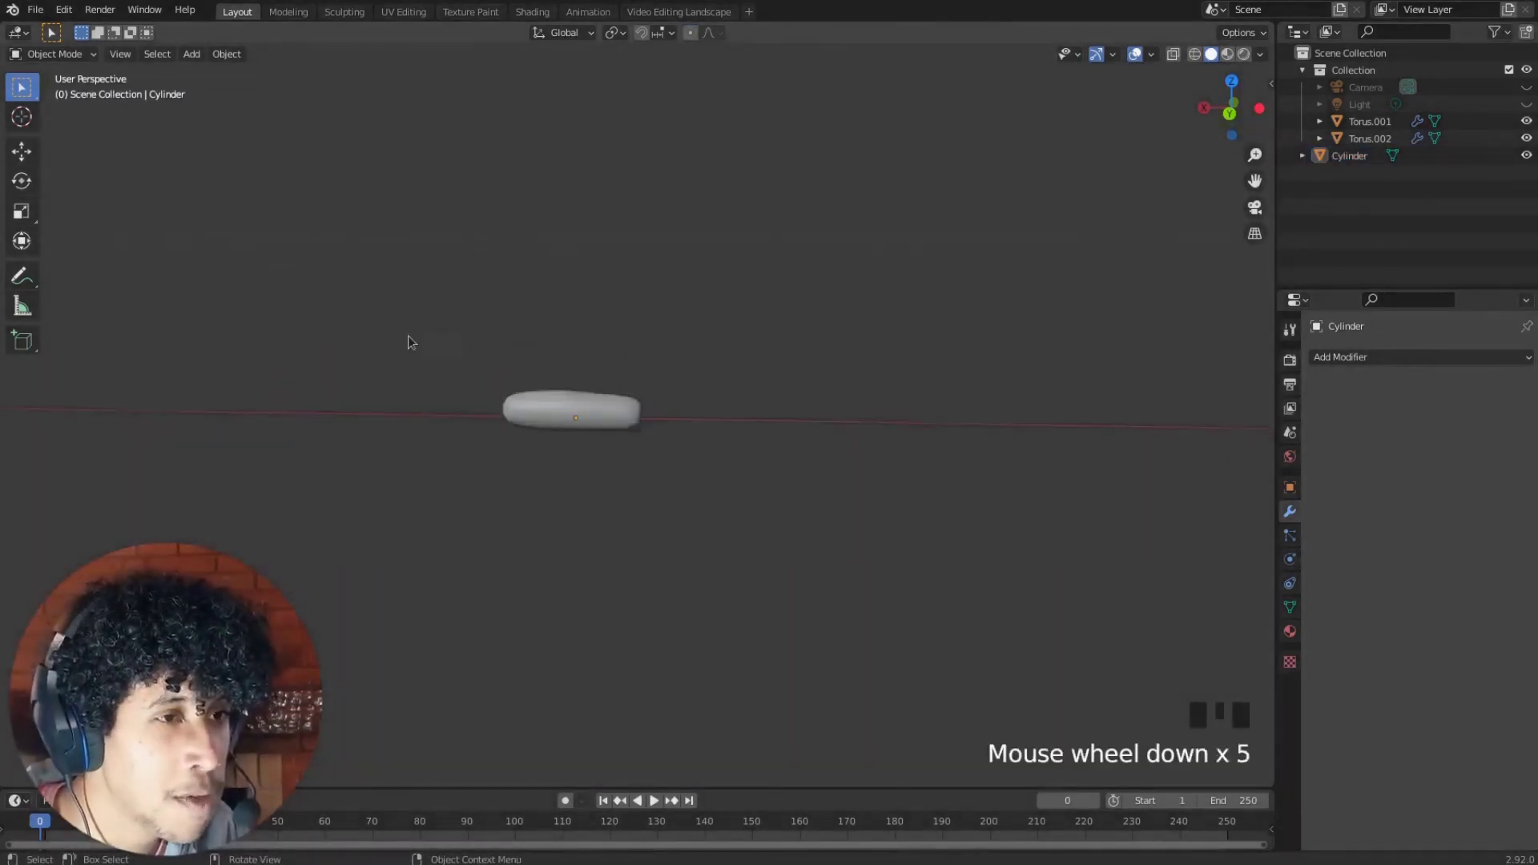
In Edit Mode, lower the cylinder's top edge with proportional editing, using an adjusted influence radius
middle_click_drag(407, 342, 550, 361)
scroll(471, 388, "down", 6)
scroll(362, 373, "down", 5)
scroll(391, 369, "up", 2)
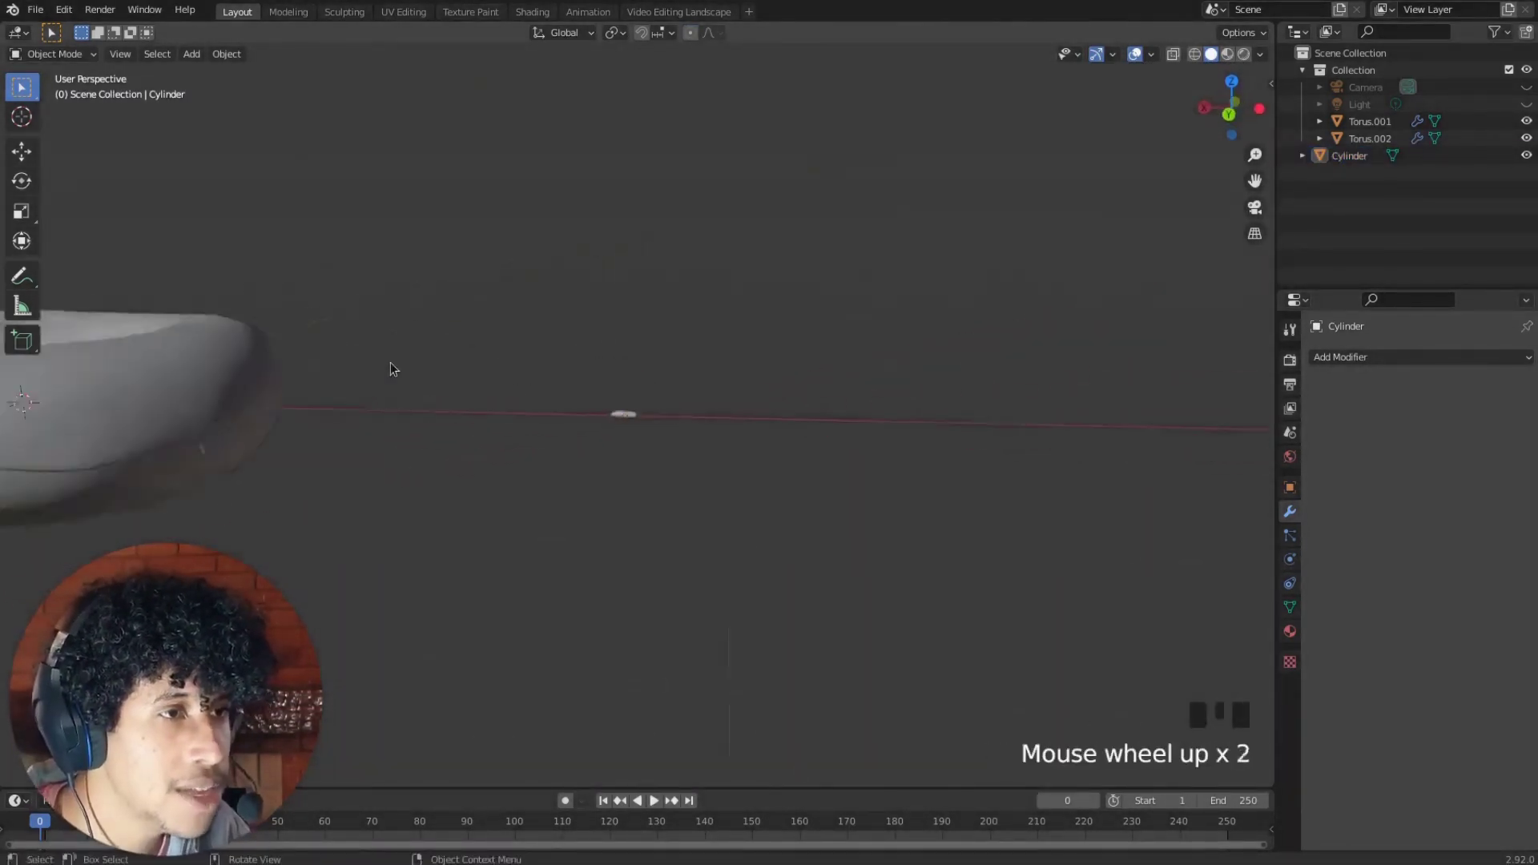
scroll(561, 412, "up", 12)
key("Tab")
scroll(583, 408, "up", 3)
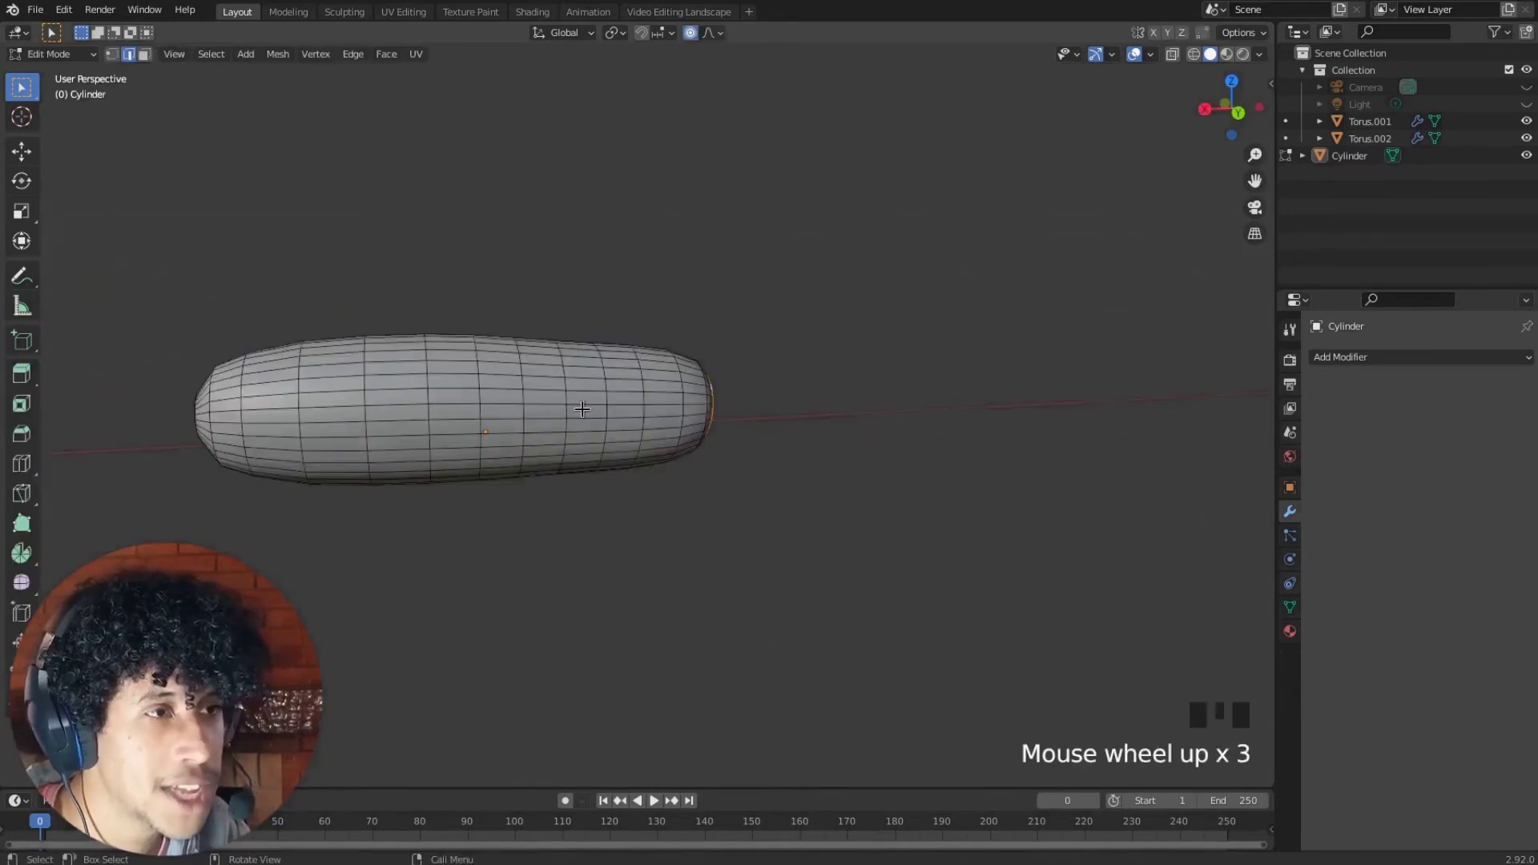
left_click(407, 326)
key("g")
scroll(405, 336, "up", 2)
left_click(407, 340)
Nudge a bottom edge and lower a top edge of the cylinder with proportional size 0.05, and leave Edit Mode
left_click(423, 479)
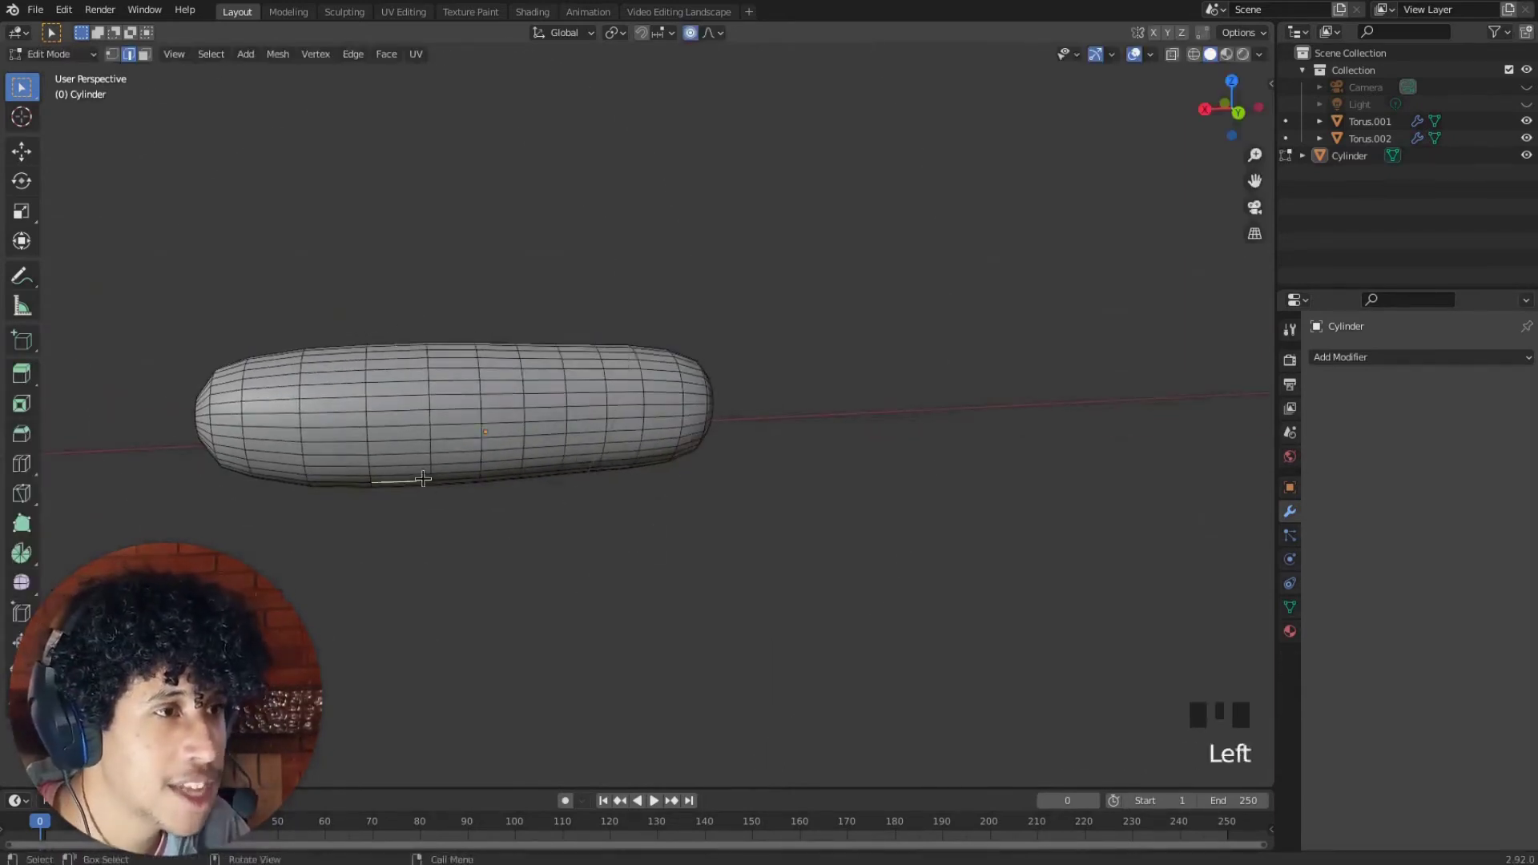
key("g")
left_click(423, 481)
left_click(398, 346)
key("g")
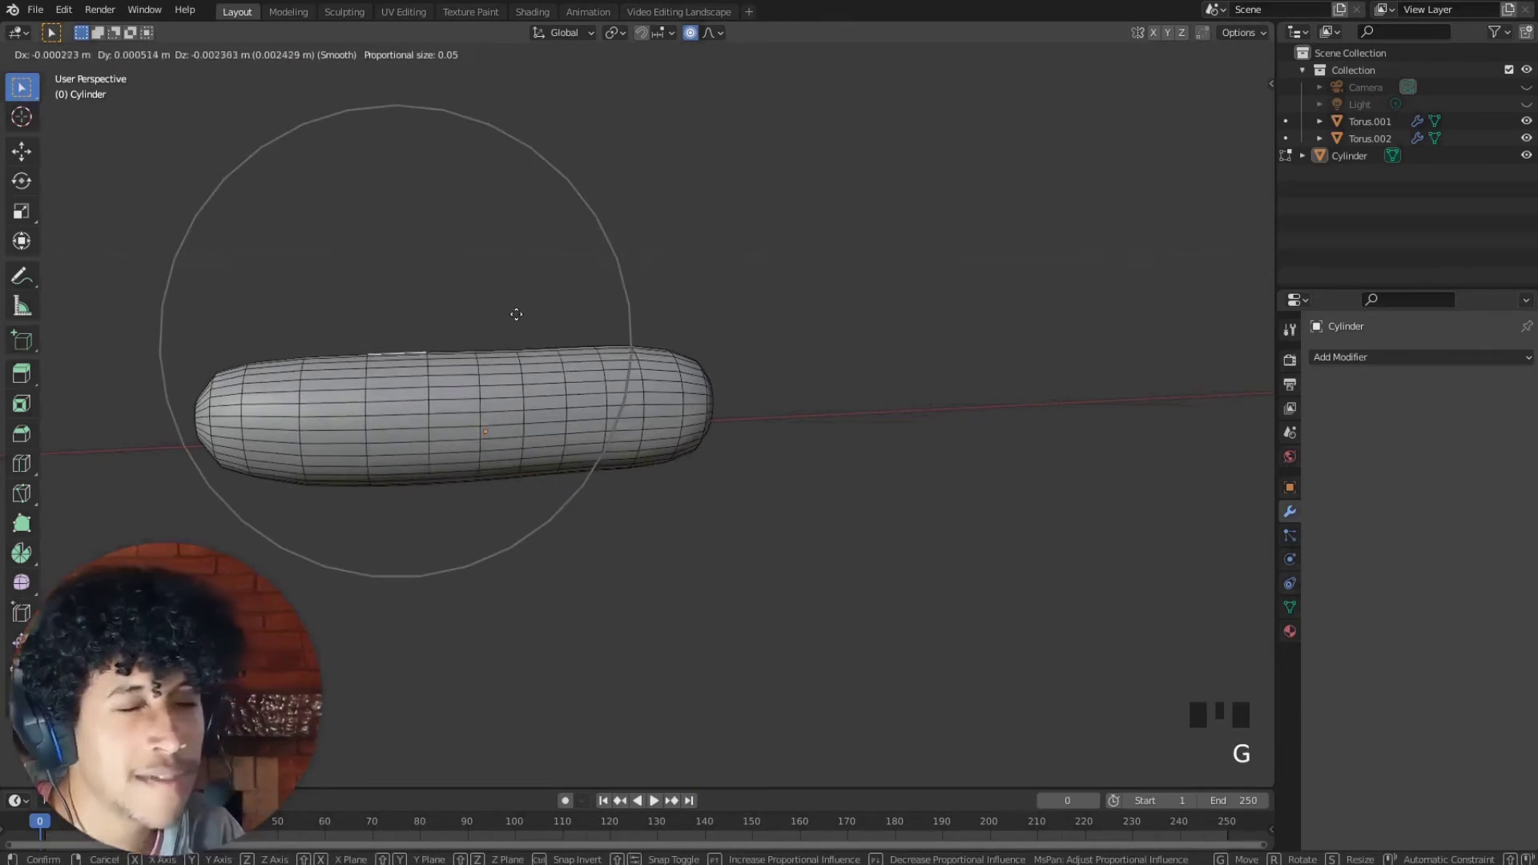
left_click(516, 314)
middle_click_drag(516, 314, 618, 481)
scroll(370, 349, "down", 6)
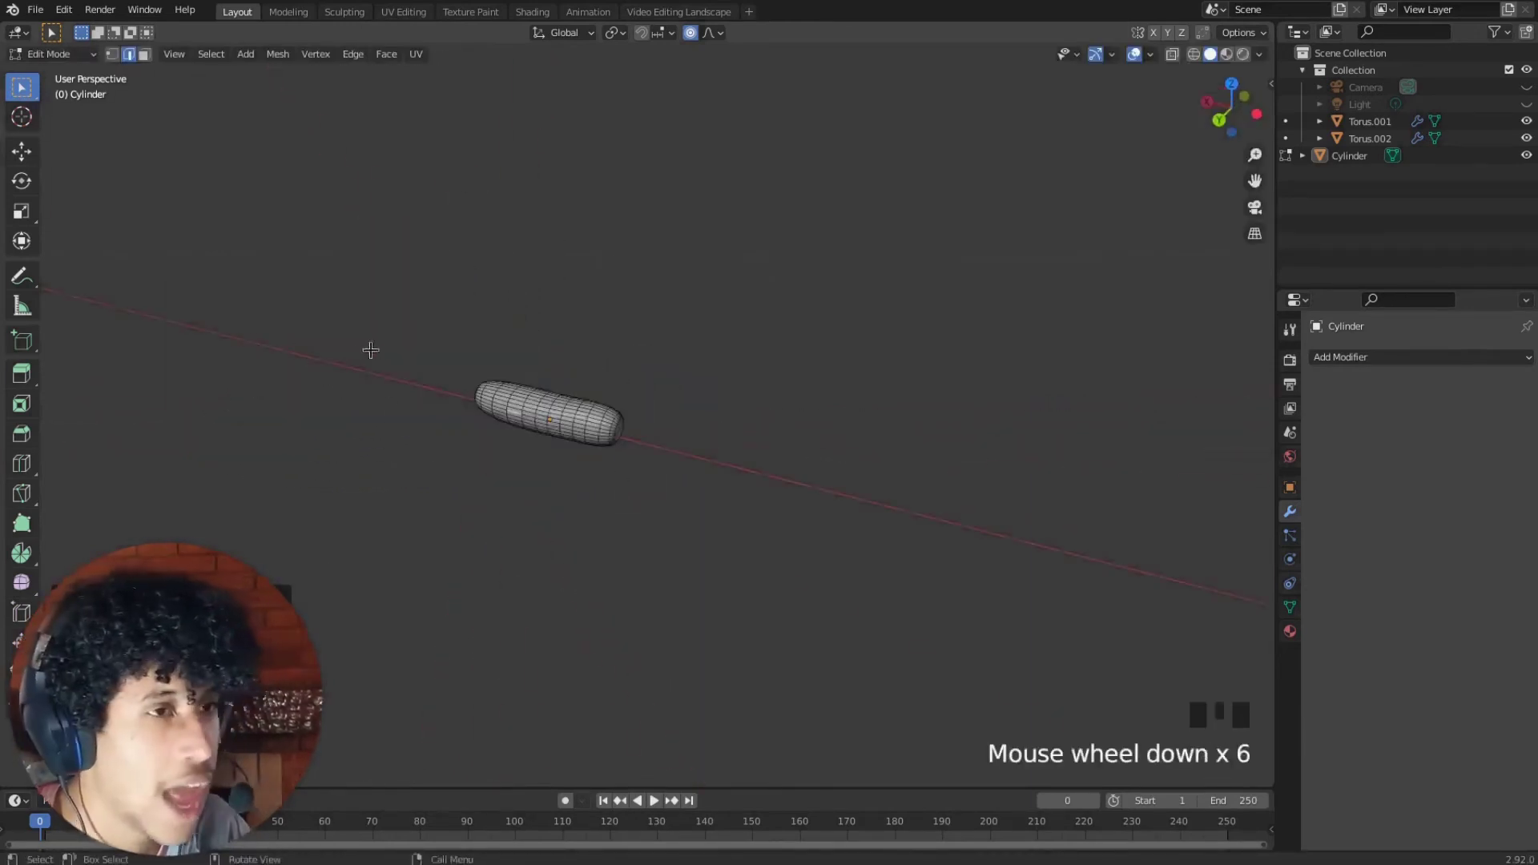
scroll(577, 419, "up", 8)
key("Tab")
Duplicate the smooth cylinder and place the copy about 0.15 m away along the negative X axis
middle_click_drag(577, 419, 779, 345)
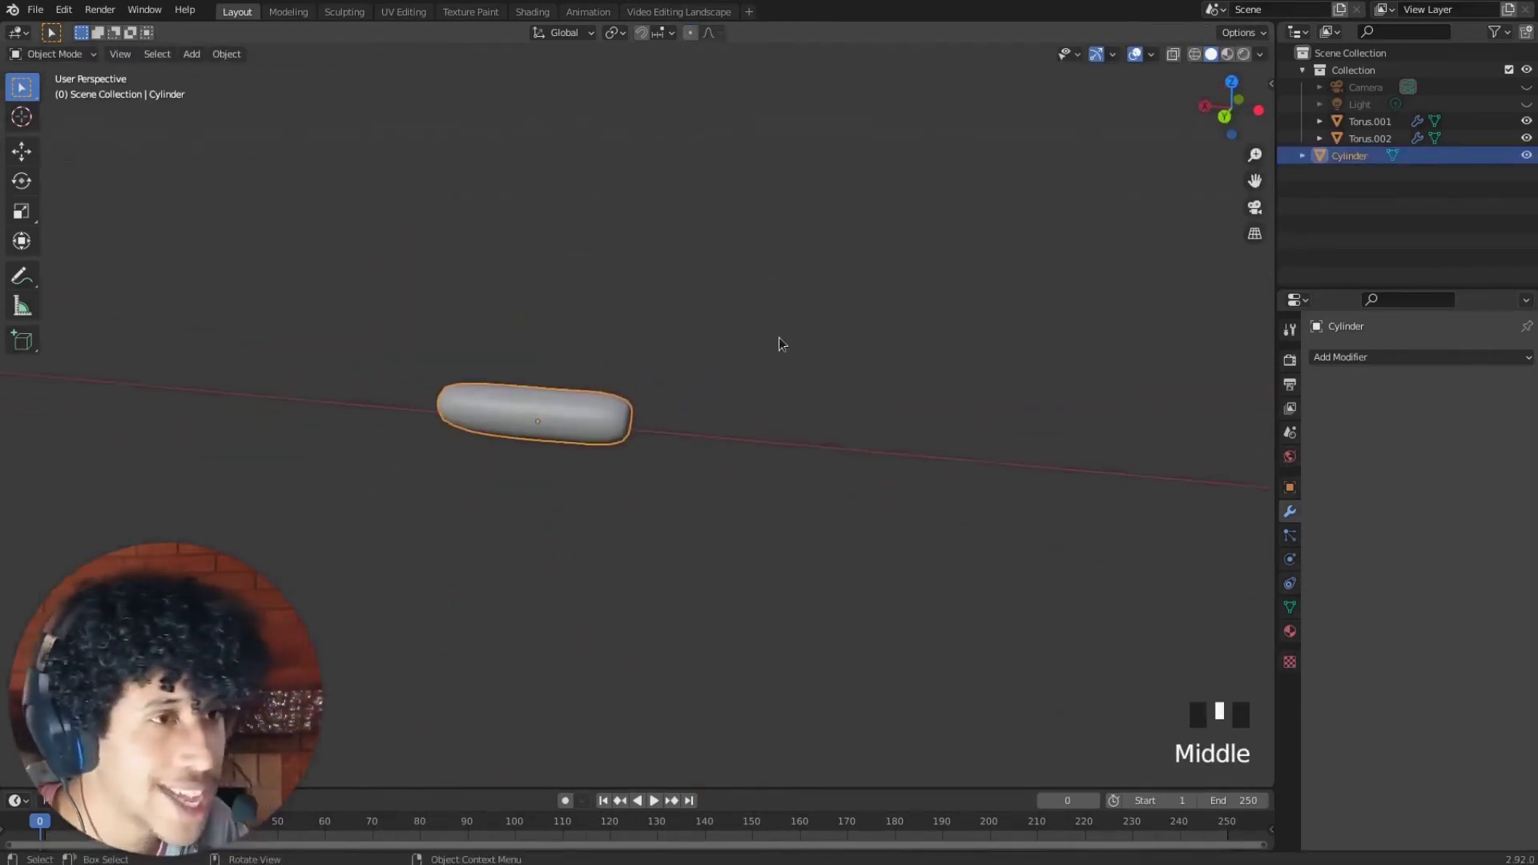
key("shift+d")
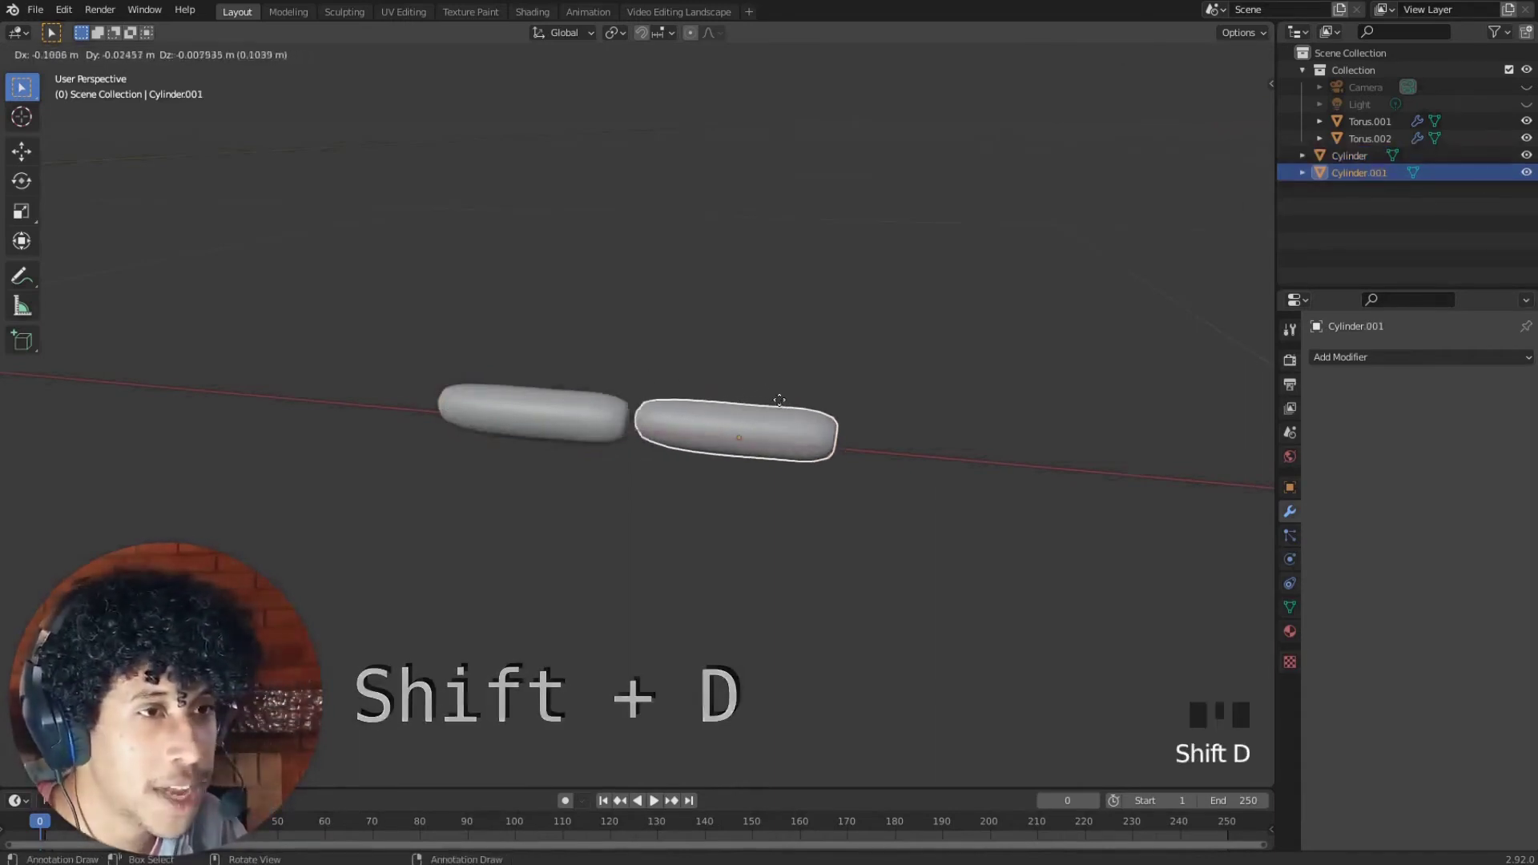
key("x")
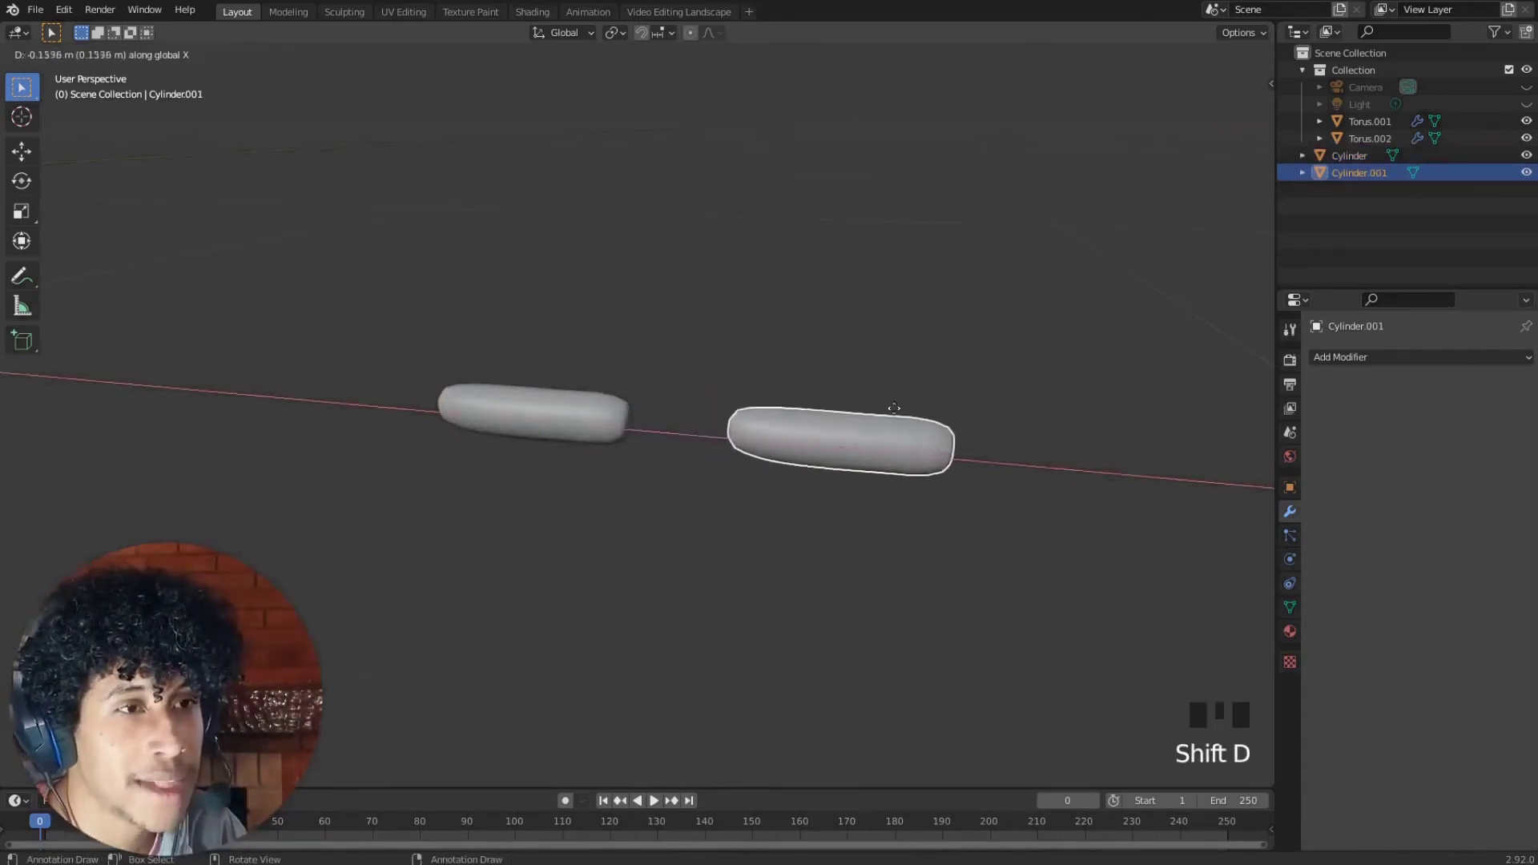
left_click(877, 458)
Examine the two cylinders from several angles and compare their size with the large torus
middle_click_drag(878, 457, 732, 385, "shift")
scroll(682, 383, "up", 2)
middle_click(625, 381, "alt")
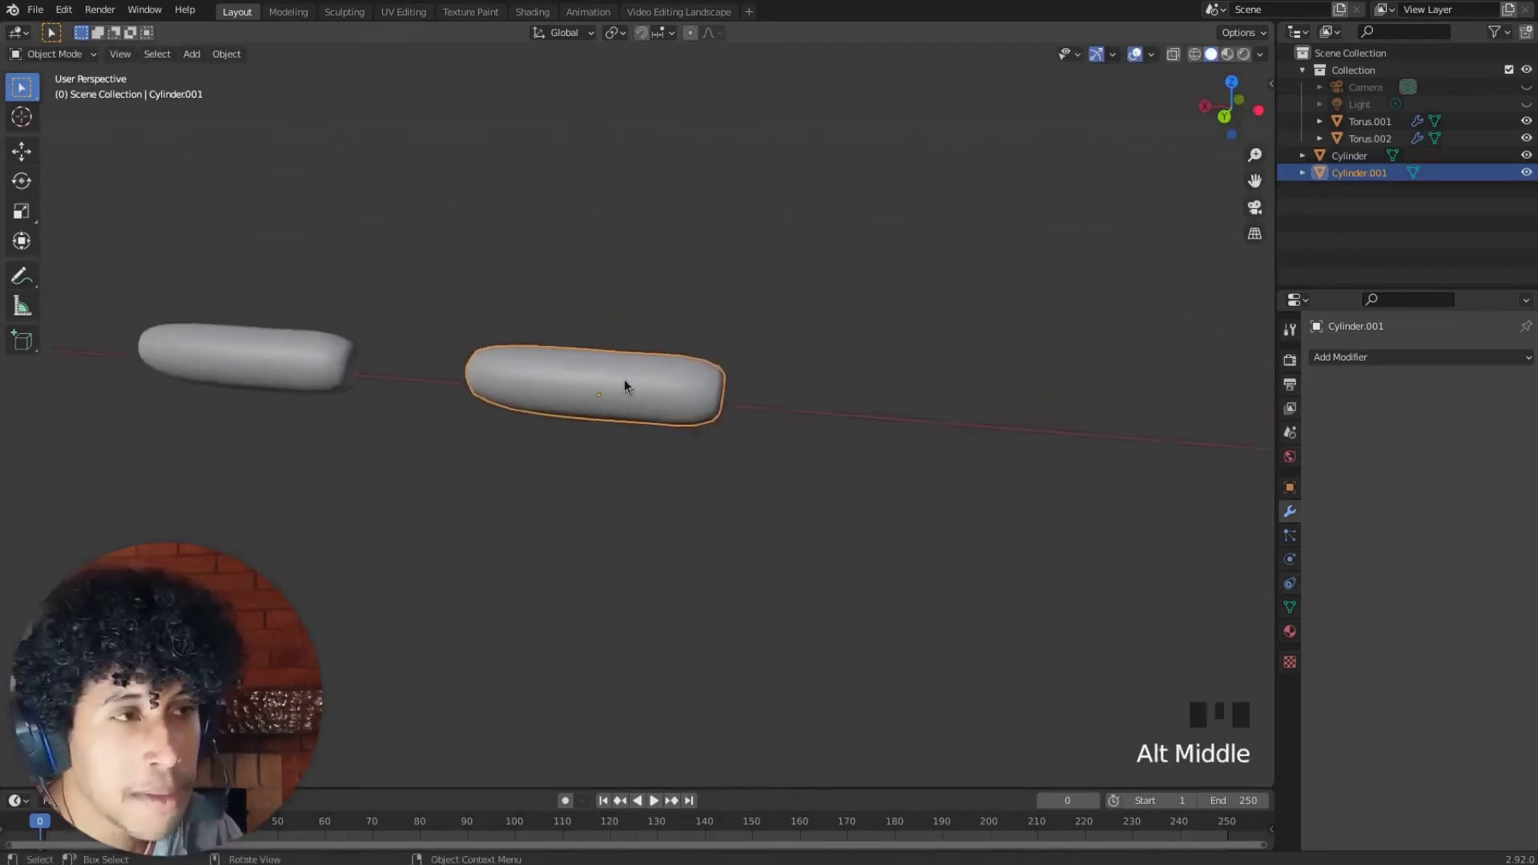
scroll(623, 378, "up", 3)
middle_click_drag(624, 377, 614, 330)
scroll(601, 335, "down", 4)
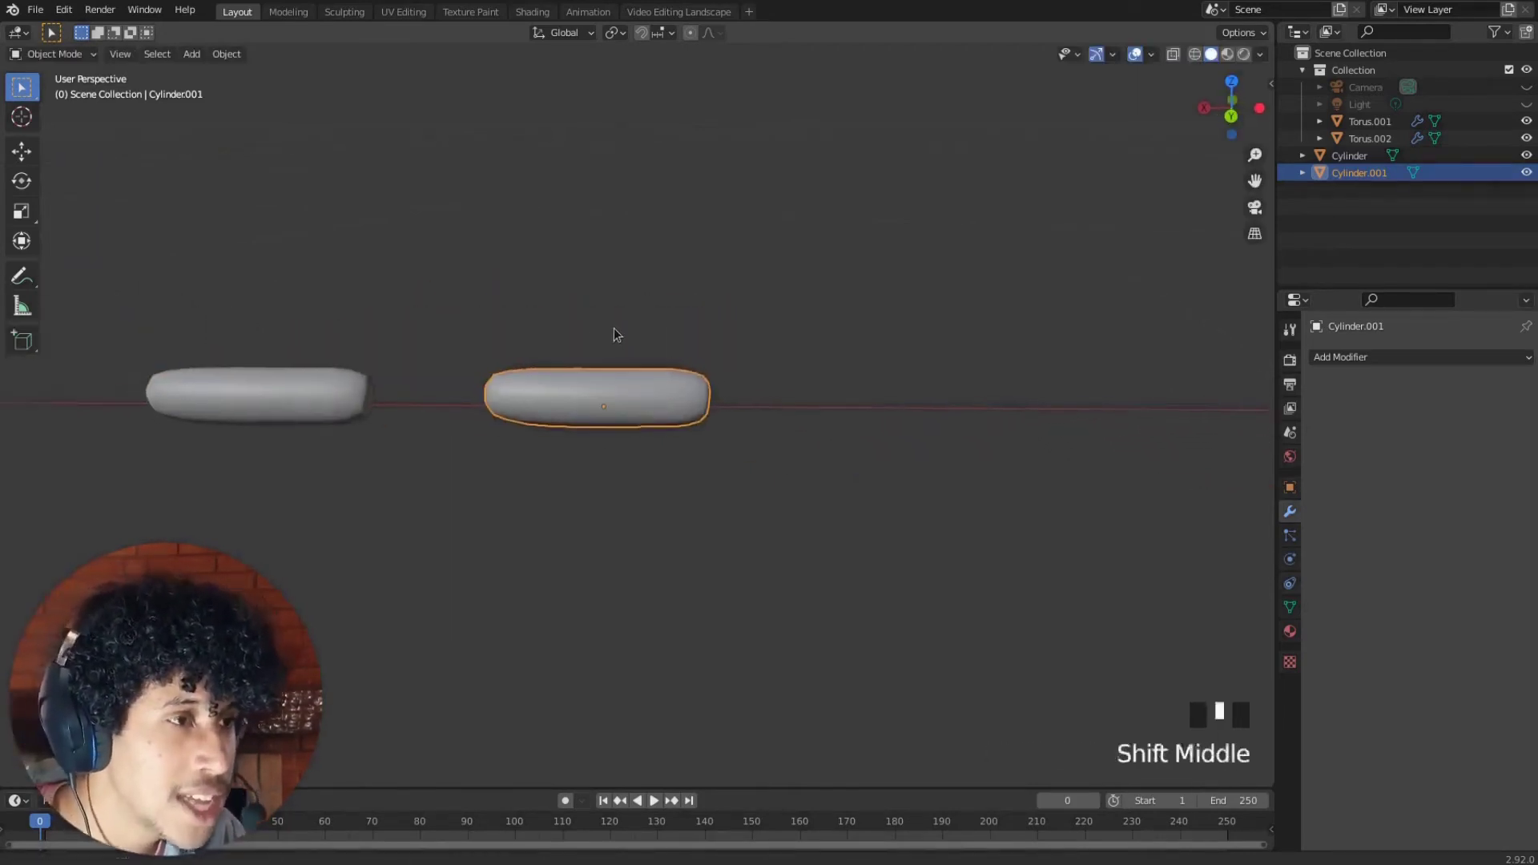
scroll(614, 330, "up", 1, "shift")
left_click(221, 377)
middle_click_drag(221, 377, 450, 398, "shift")
scroll(446, 406, "up", 3)
scroll(450, 398, "down", 5)
scroll(450, 398, "down", 4)
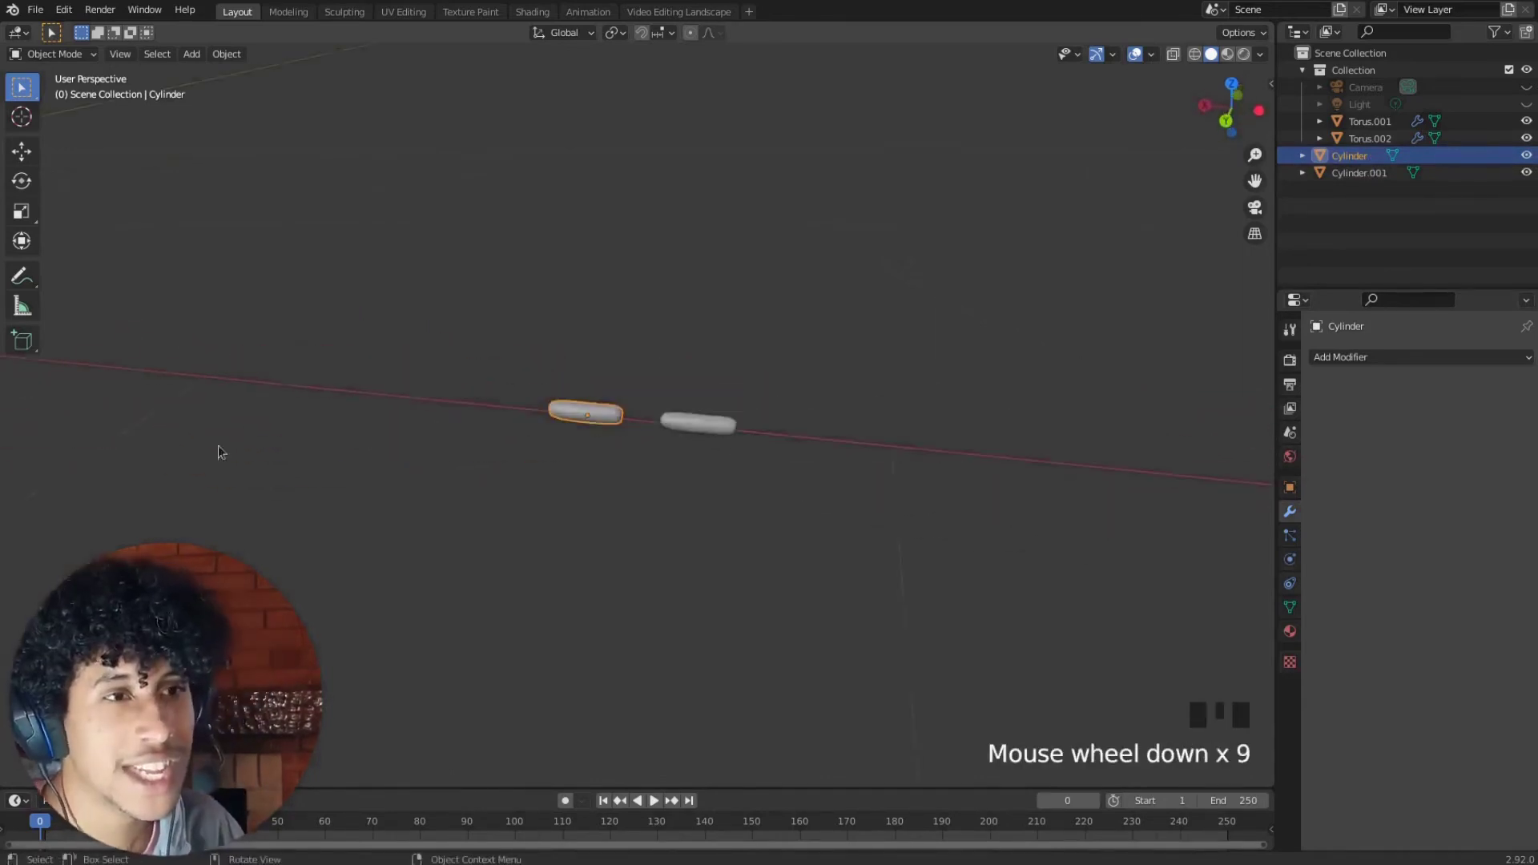
middle_click_drag(286, 437, 946, 493, "shift")
scroll(745, 316, "up", 5)
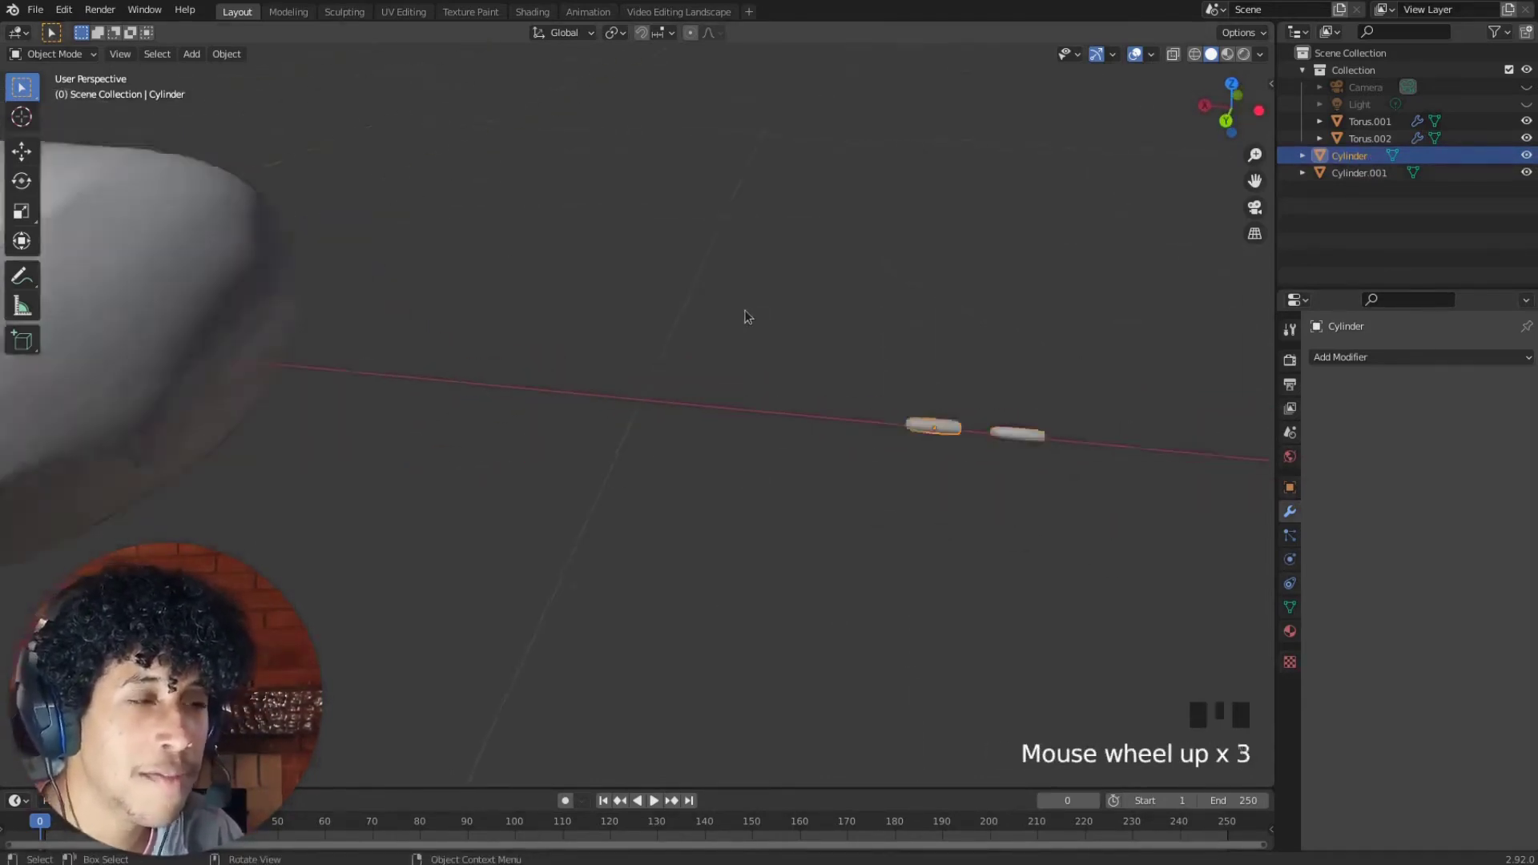
middle_click_drag(893, 330, 762, 387, "shift")
scroll(888, 385, "up", 4)
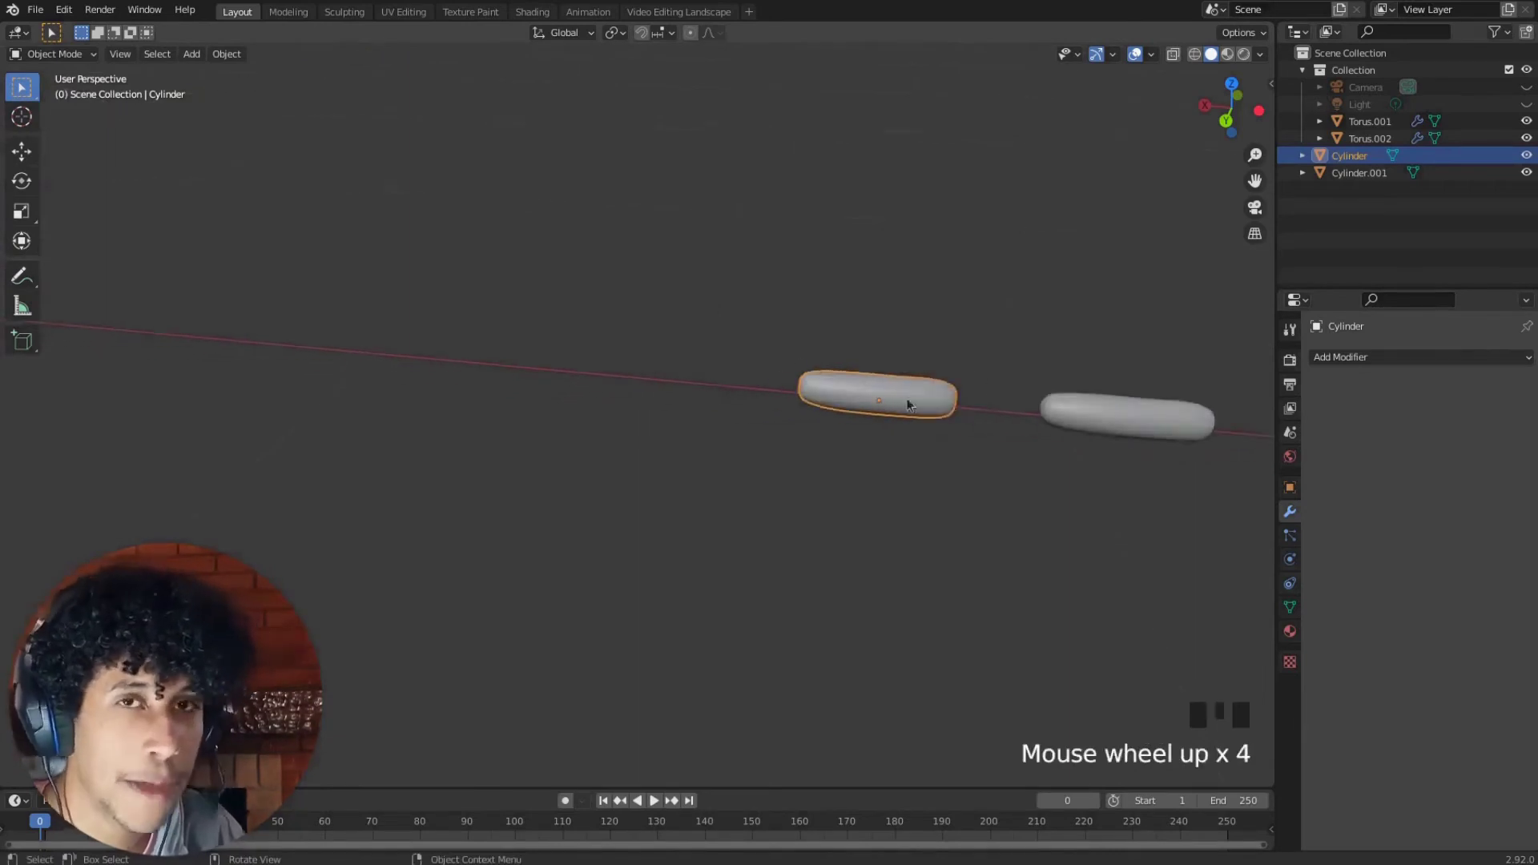
Bend the duplicate cylinder by raising its middle edge loop and the part near its left end with proportional editing
middle_click_drag(909, 405, 425, 388, "shift")
scroll(646, 376, "up", 5)
left_click(647, 377)
middle_click_drag(647, 376, 587, 374, "shift")
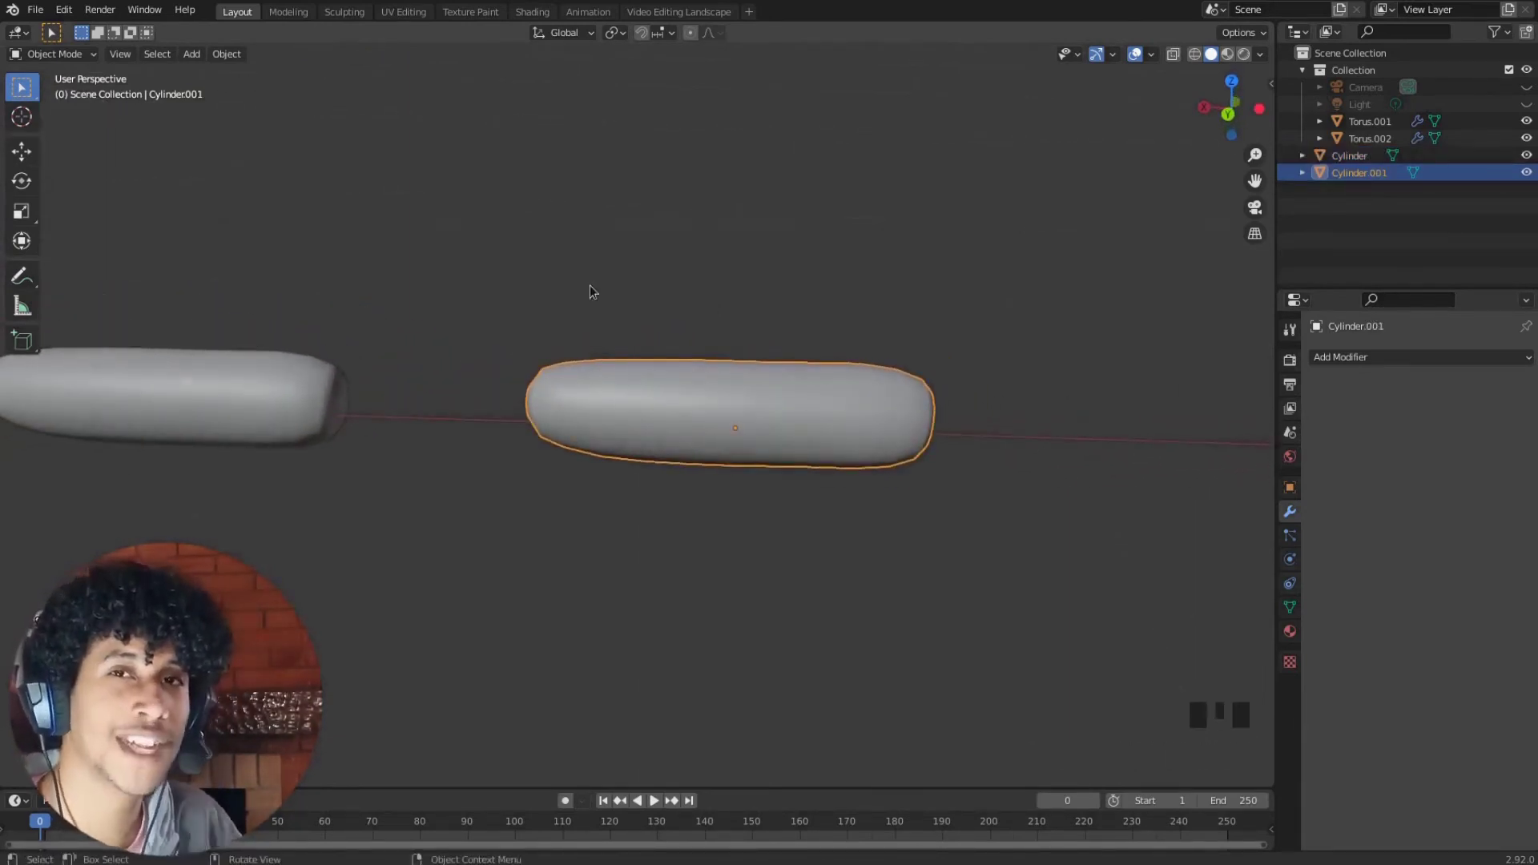
key("Tab")
left_click(728, 394, "alt")
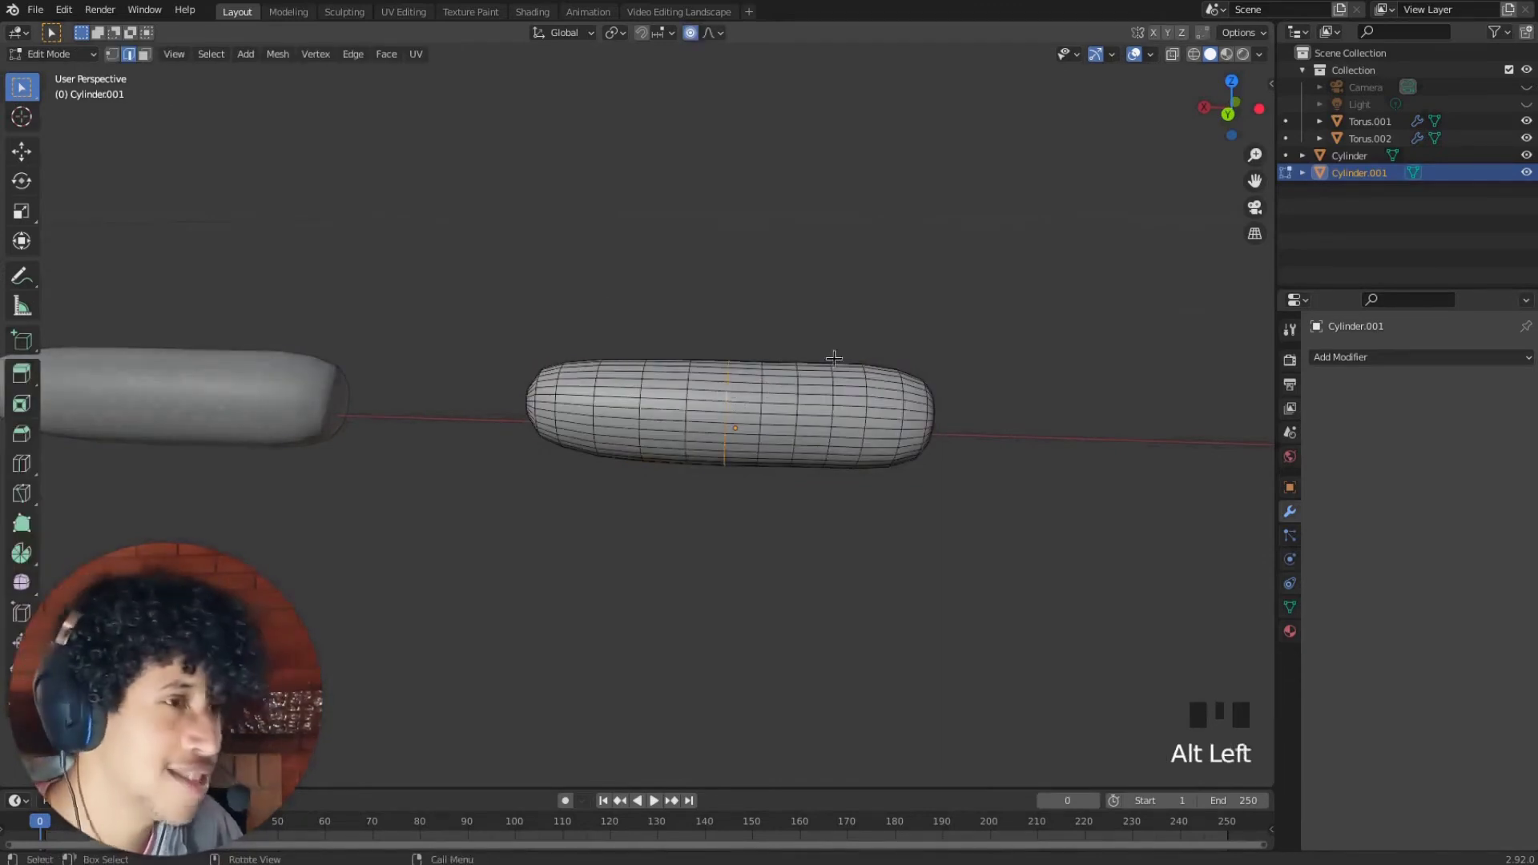
key("g")
left_click(829, 347)
left_click(594, 390)
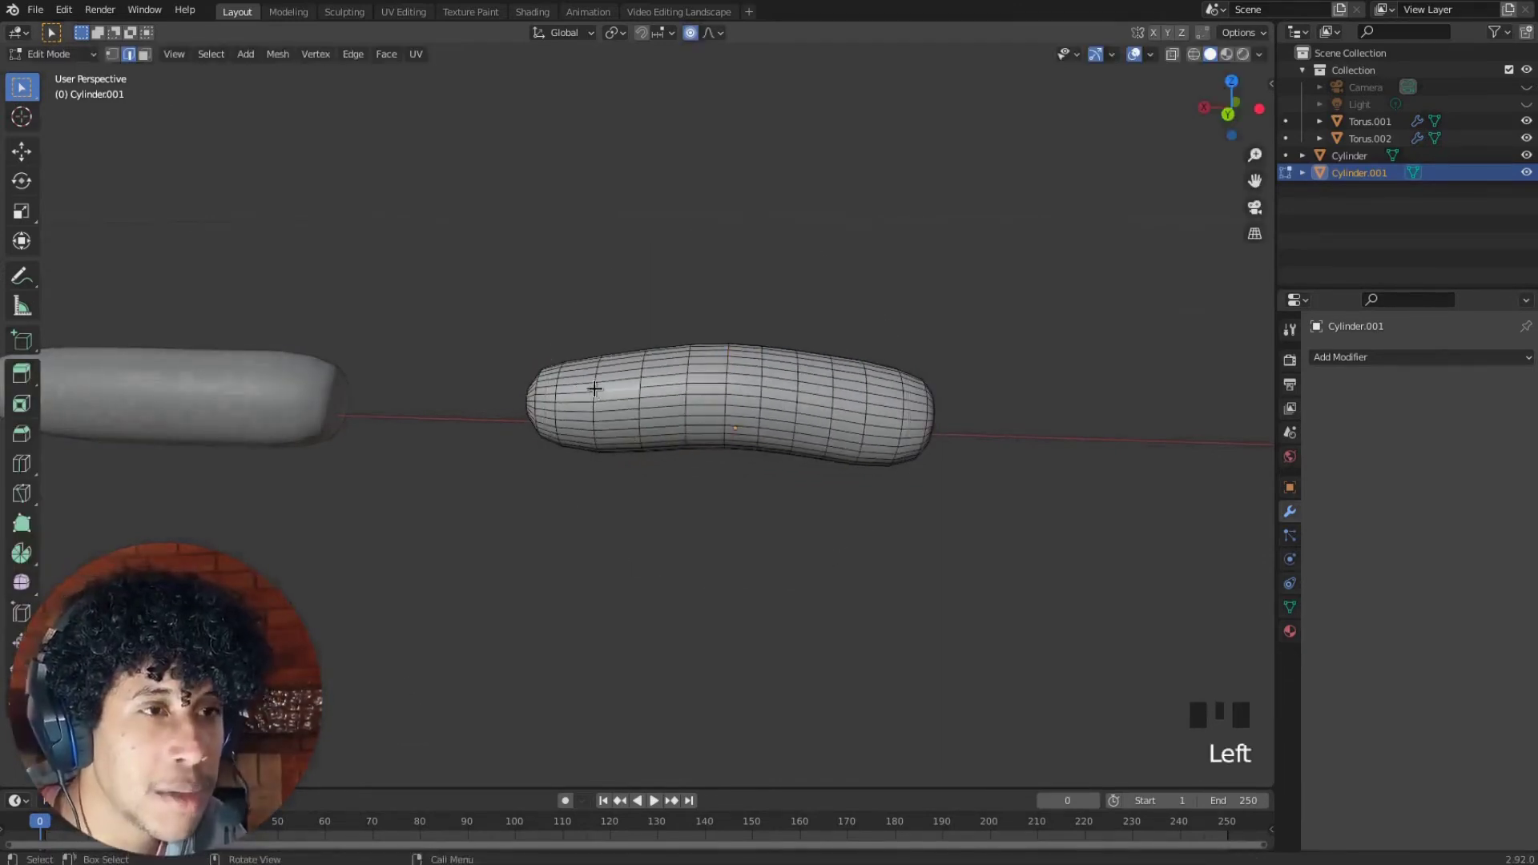
key("g")
left_click(872, 392)
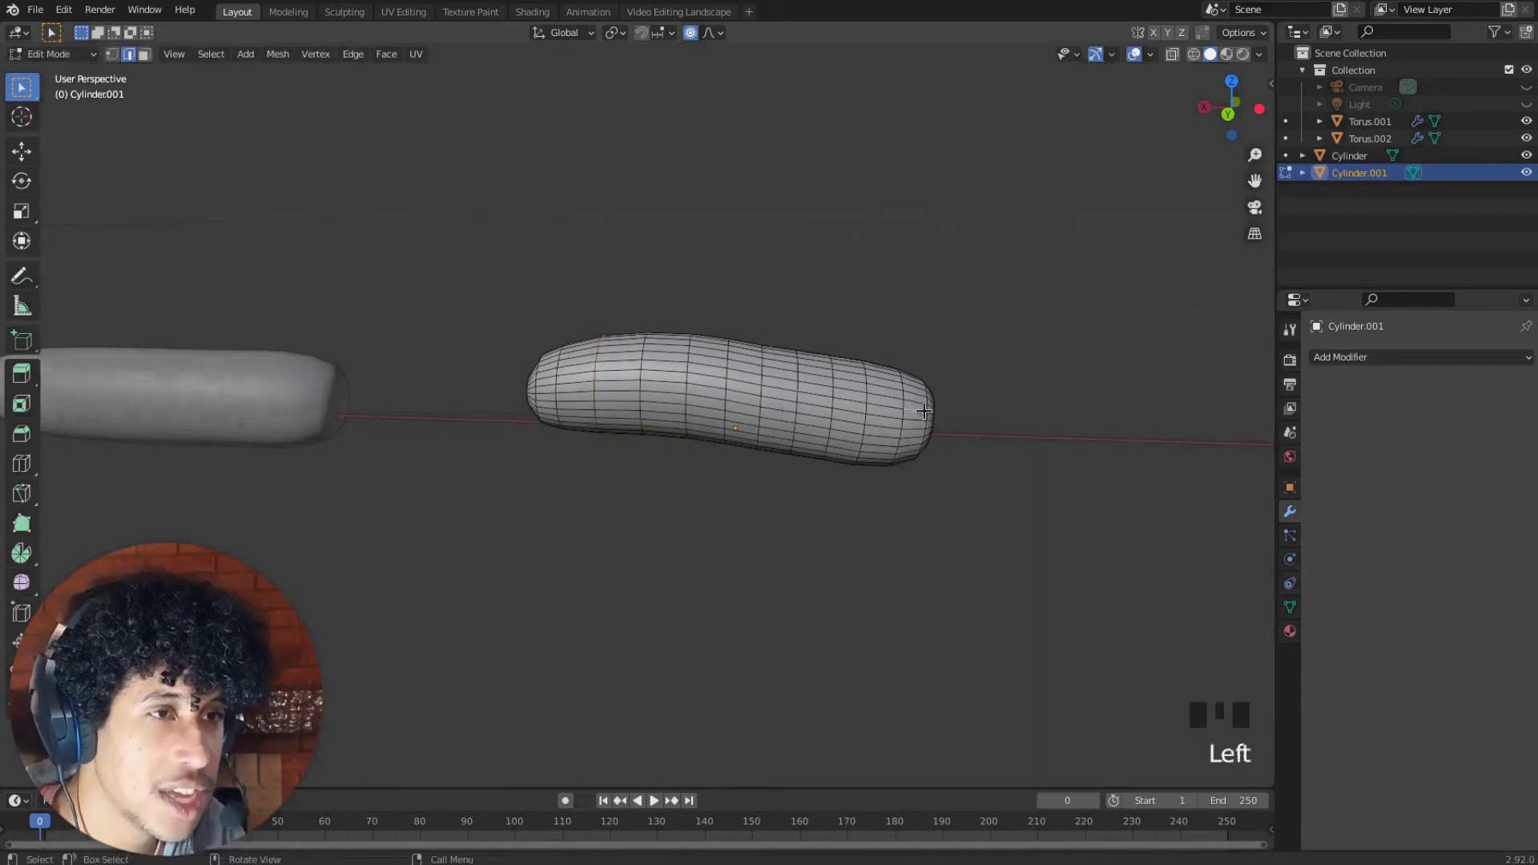
Select the duplicate's whole mesh and thin it inward along its normals with Shrink/Fatten
middle_click_drag(924, 411, 1050, 471)
key("a")
key("s")
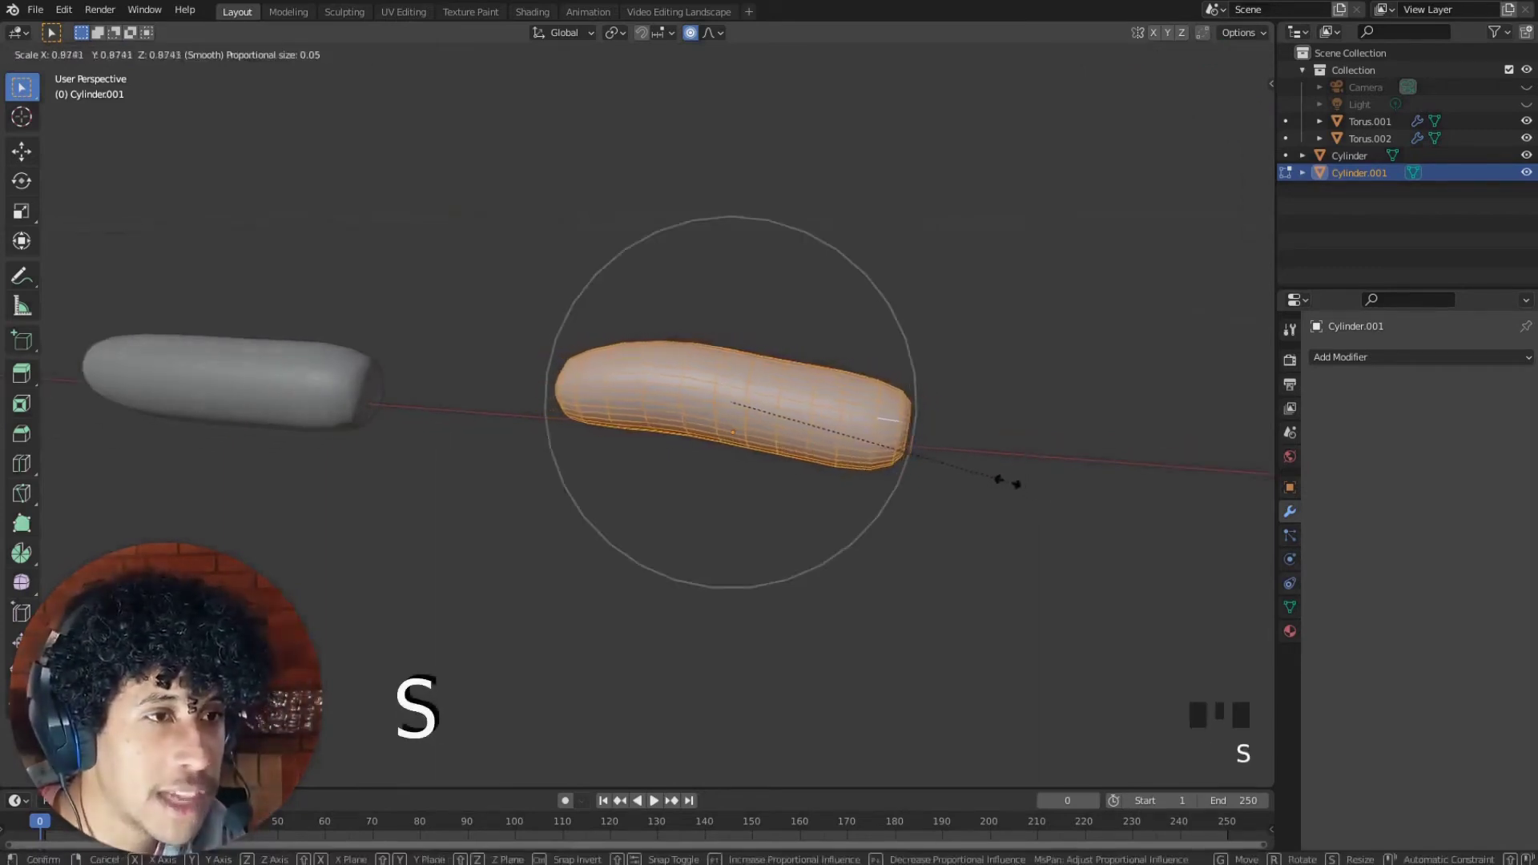
right_click(1019, 497)
key("alt+s")
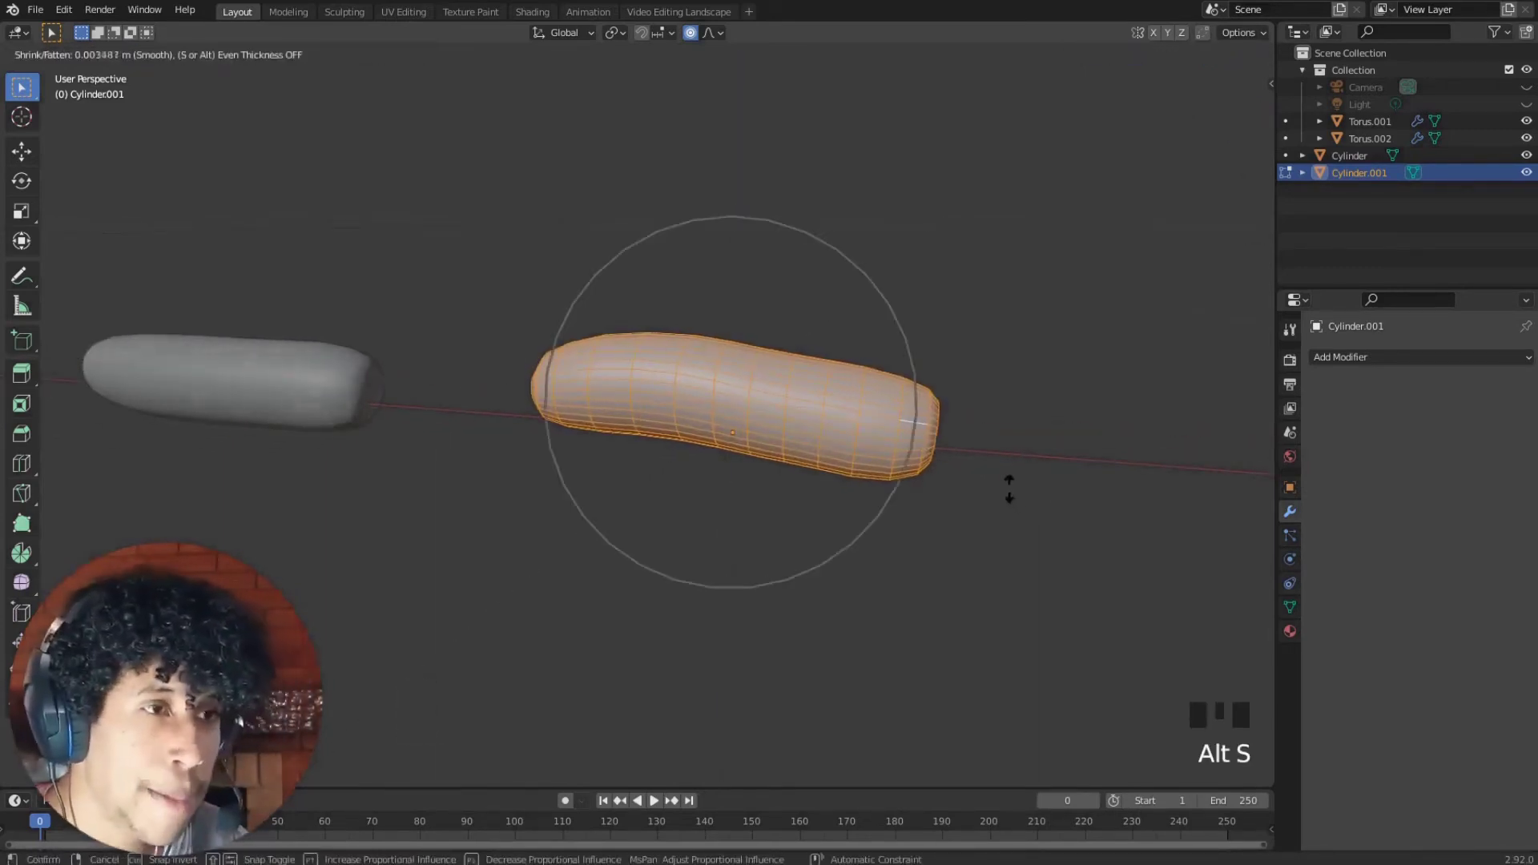
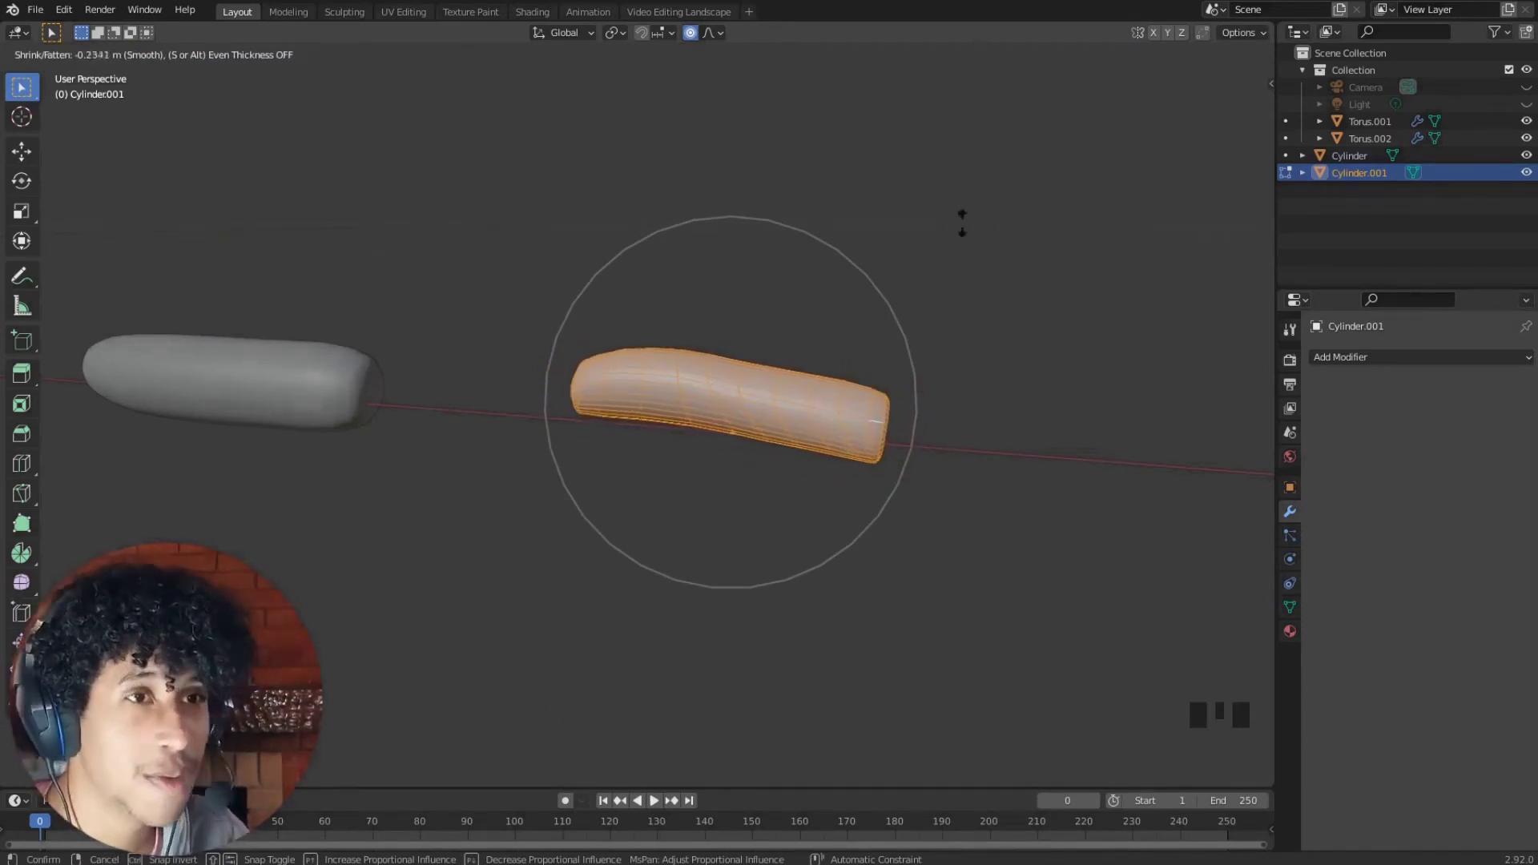
left_click(882, 257)
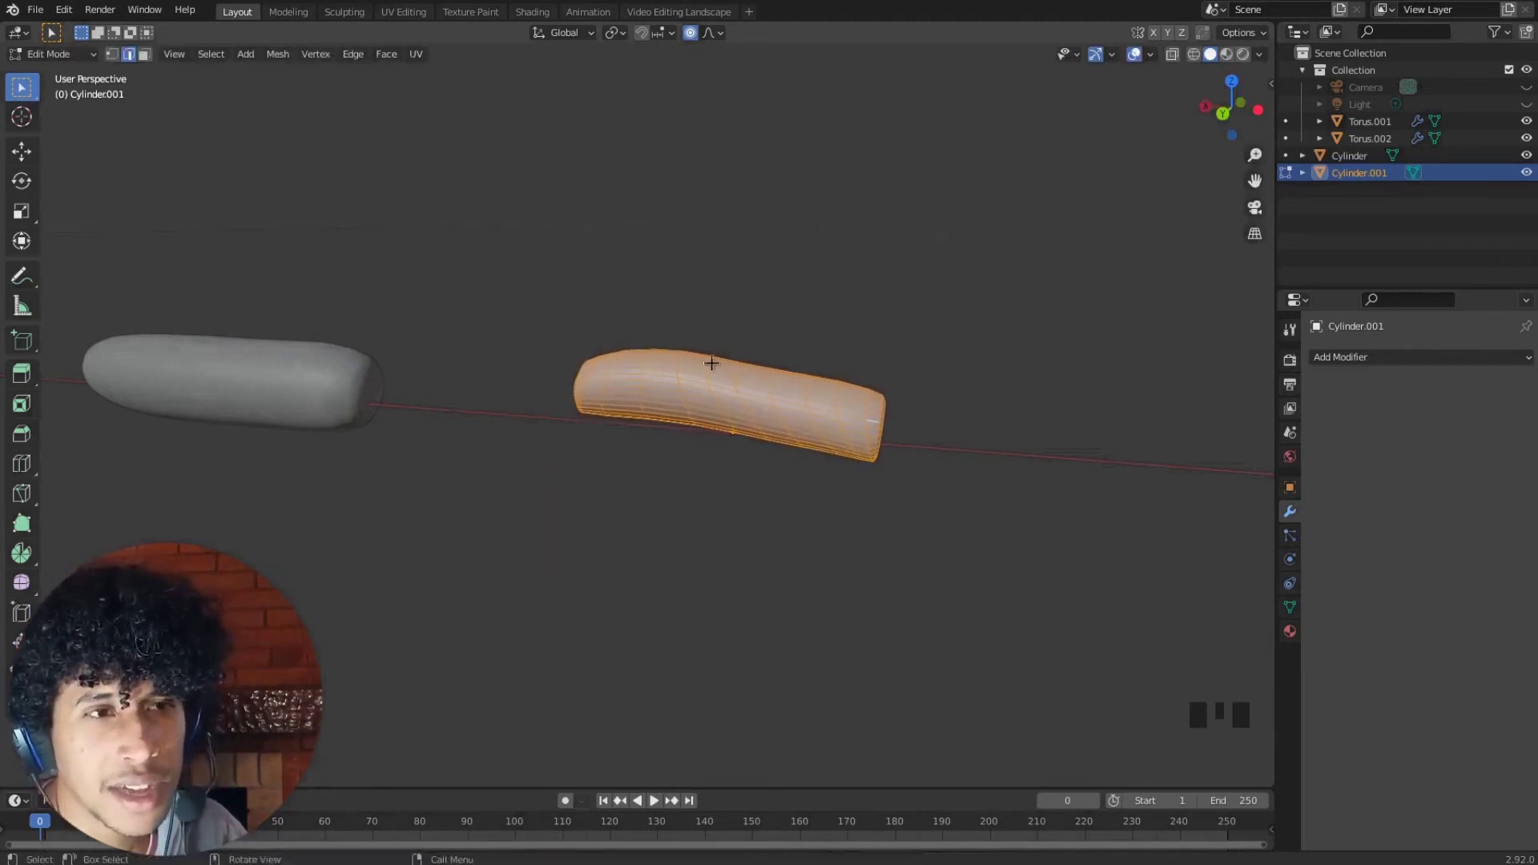
Switch to face selection, select a single face on top of the bent cylinder, and inspect its orientation
middle_click_drag(710, 358, 809, 386)
scroll(809, 386, "up", 6)
middle_click_drag(704, 344, 637, 433)
scroll(663, 283, "up", 3)
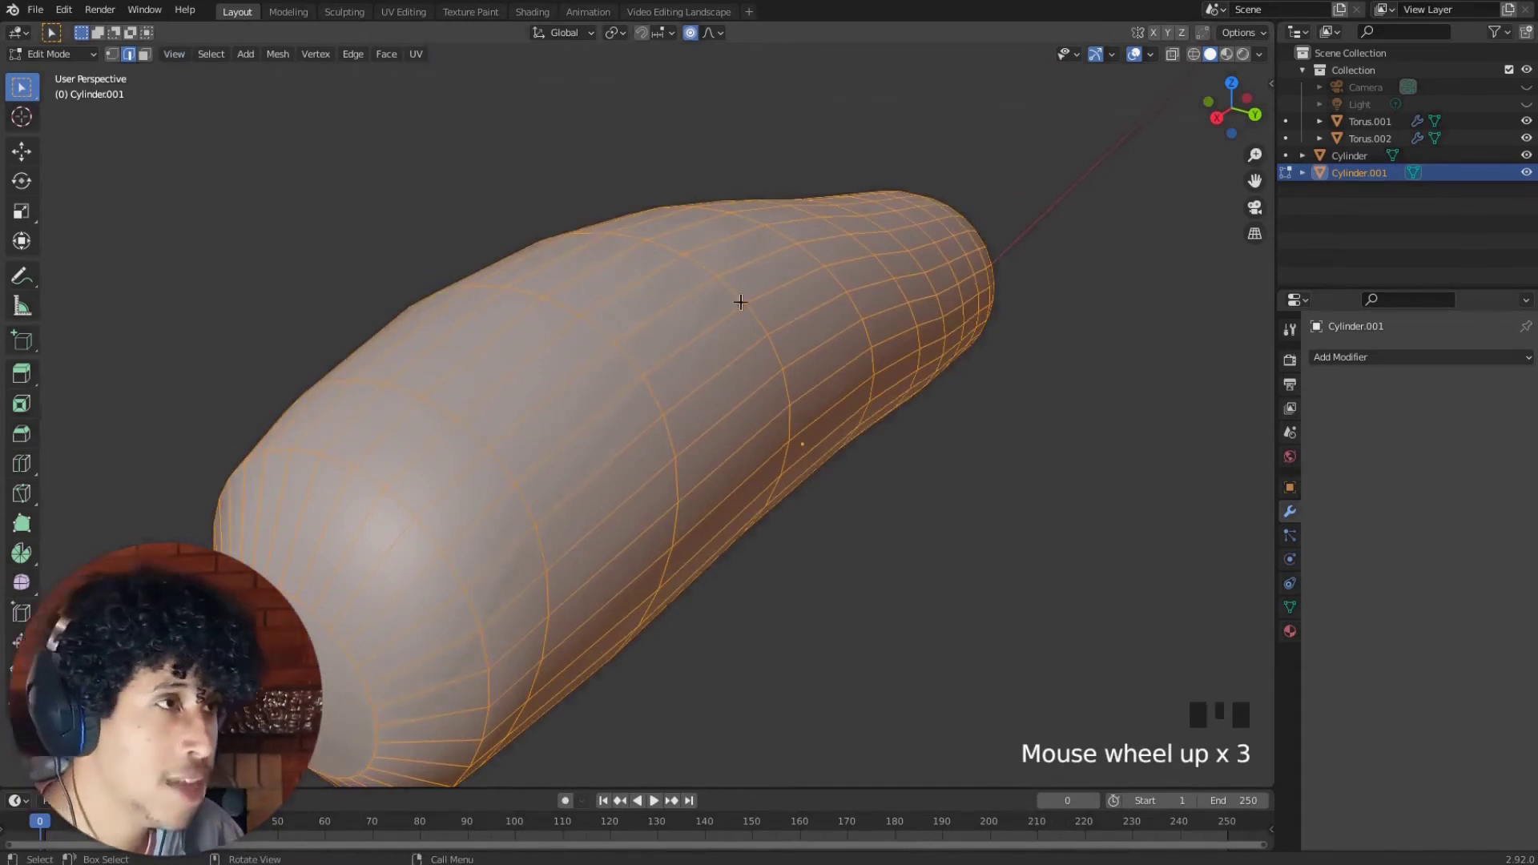
left_click(144, 55)
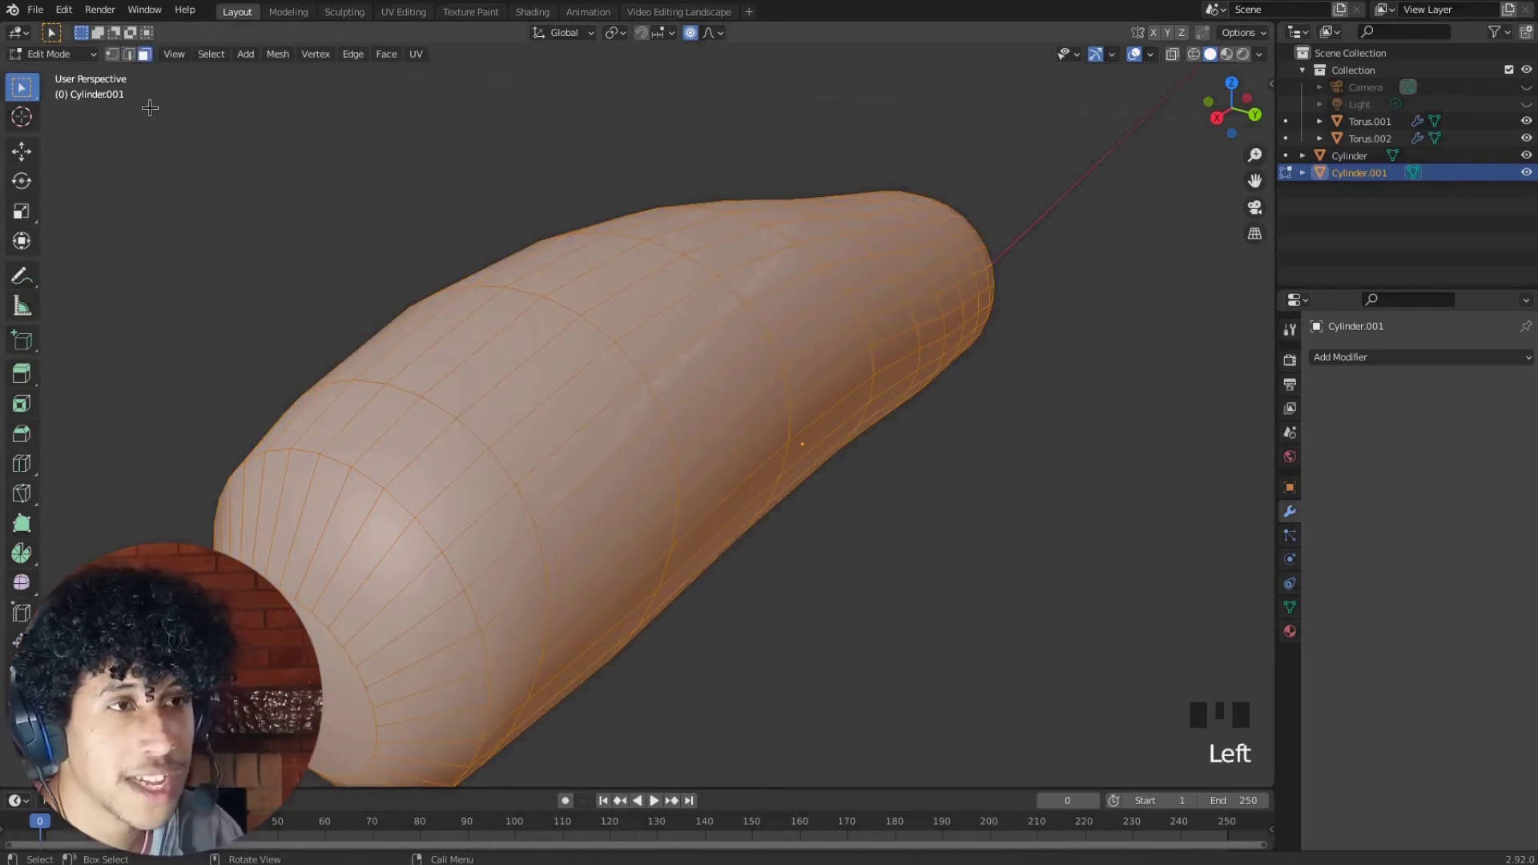
left_click(505, 311)
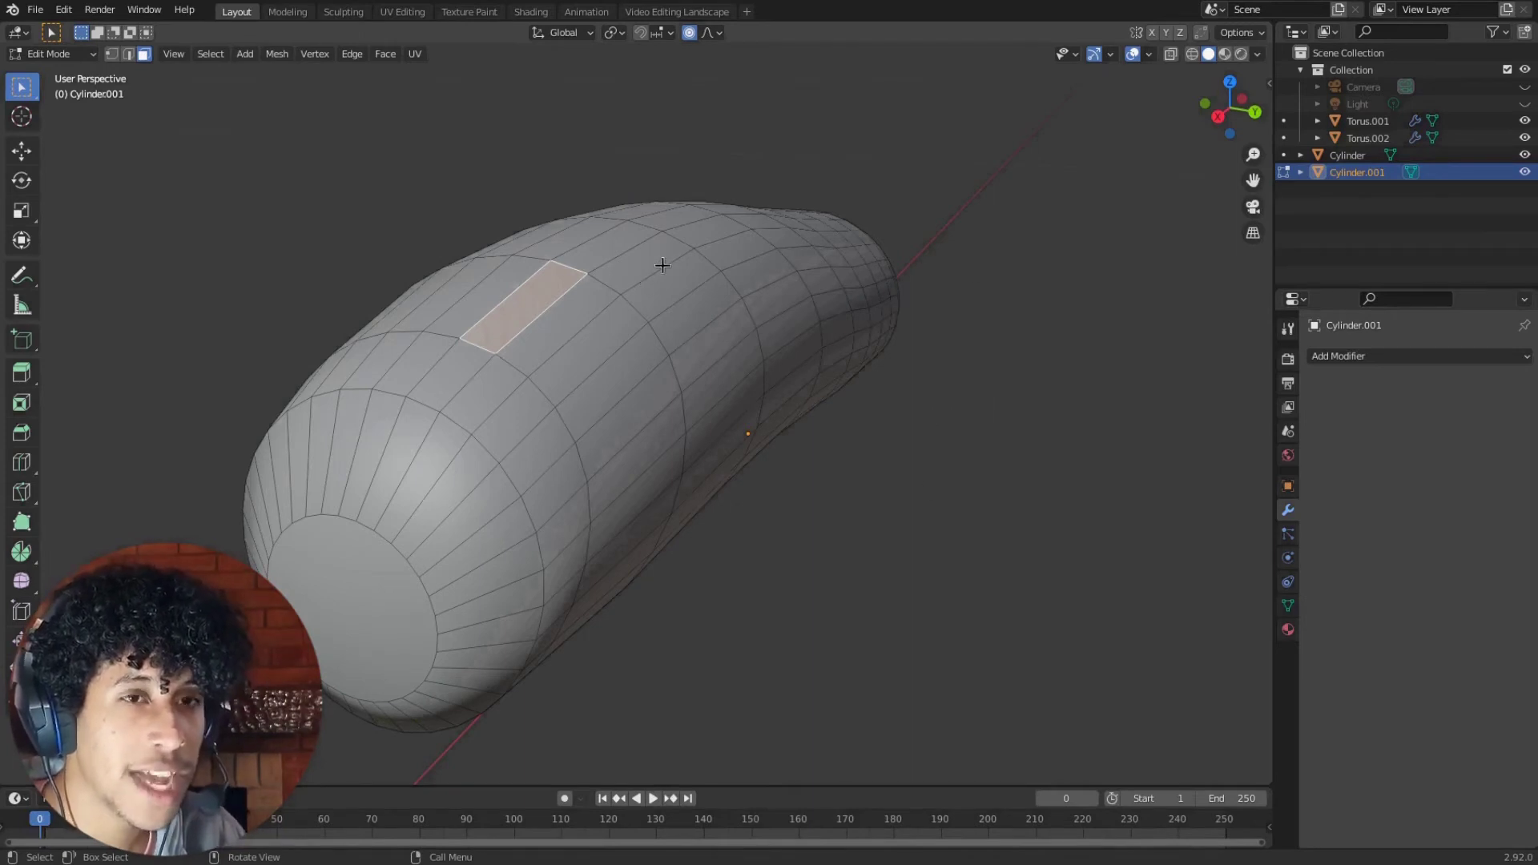
middle_click_drag(663, 265, 615, 289)
middle_click_drag(461, 366, 512, 362)
mouse_move(678, 307)
middle_mouse_down()
mouse_move(732, 288)
mouse_move(725, 278)
middle_mouse_up()
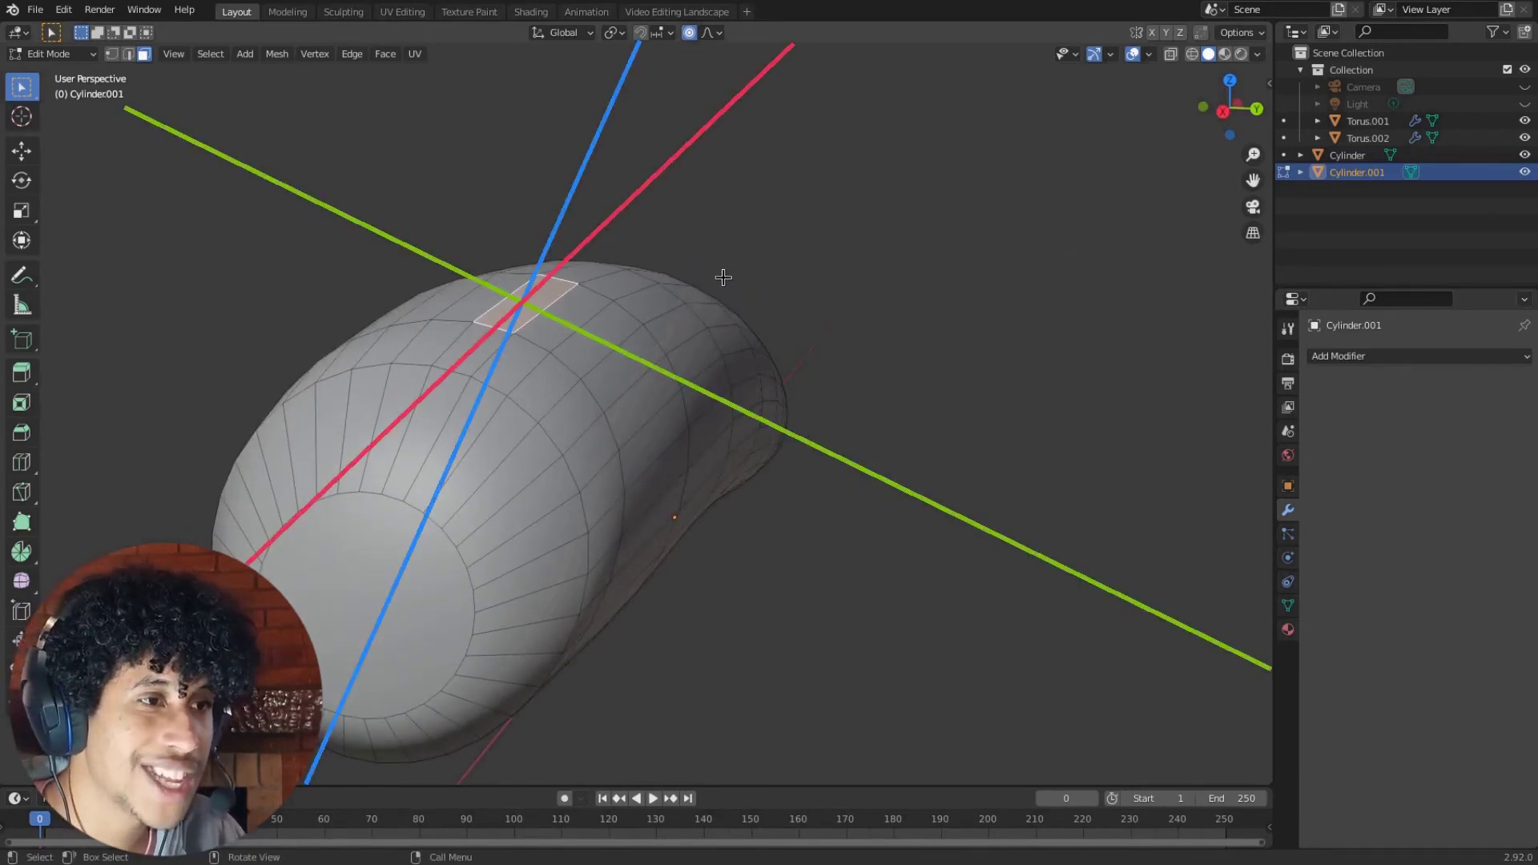
scroll(724, 278, "down", 7)
middle_click_drag(749, 439, 679, 463)
scroll(277, 478, "down", 6)
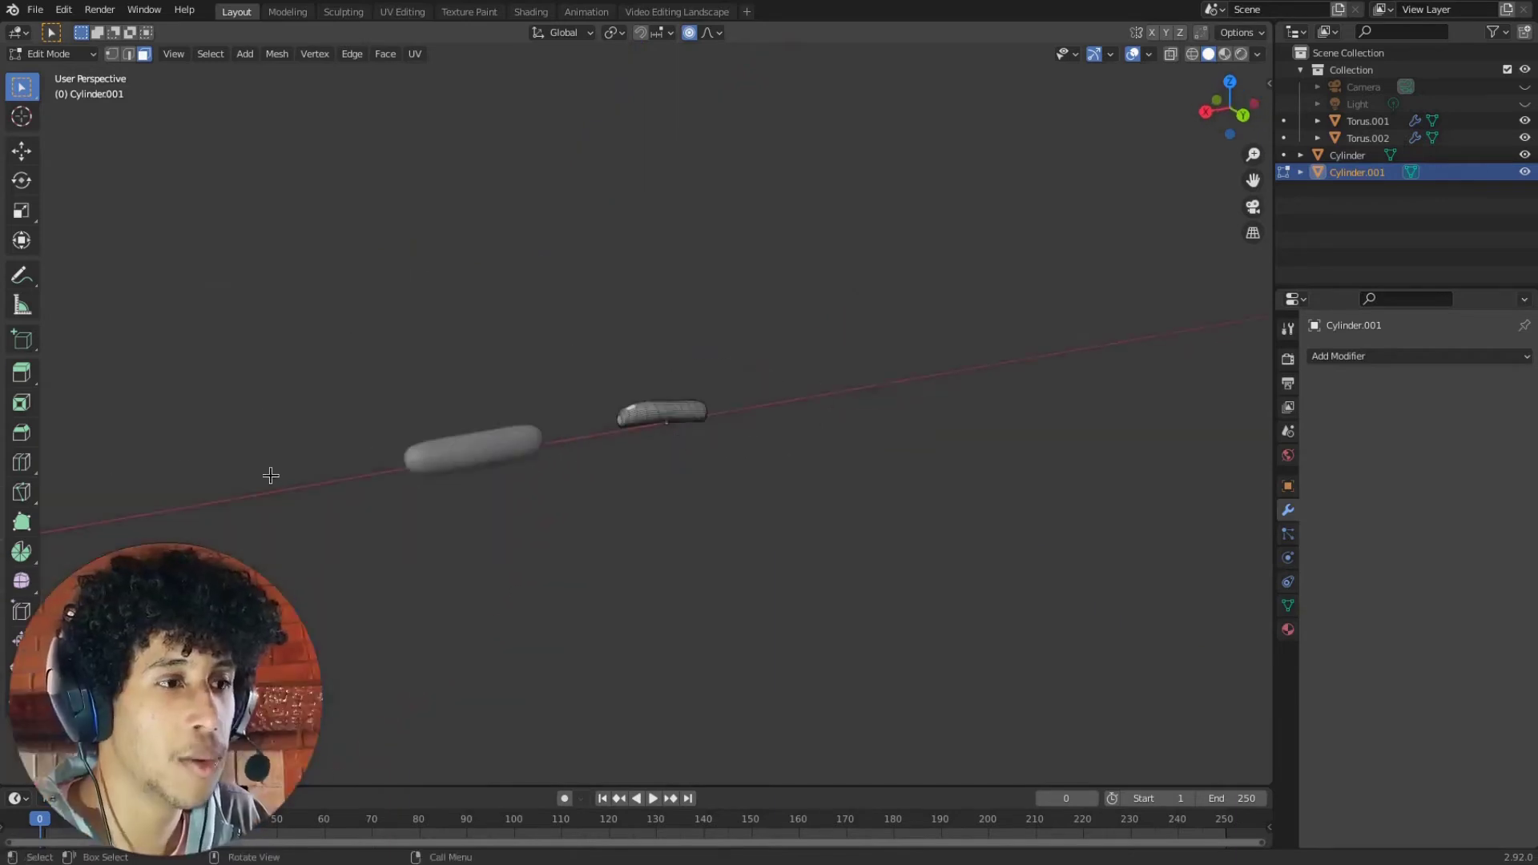
Turn on the Move object gizmo in the viewport for the bent cylinder's selected face
middle_click_drag(272, 500, 12, 576, "shift")
scroll(757, 436, "down", 5)
scroll(797, 403, "up", 11)
scroll(398, 478, "up", 7)
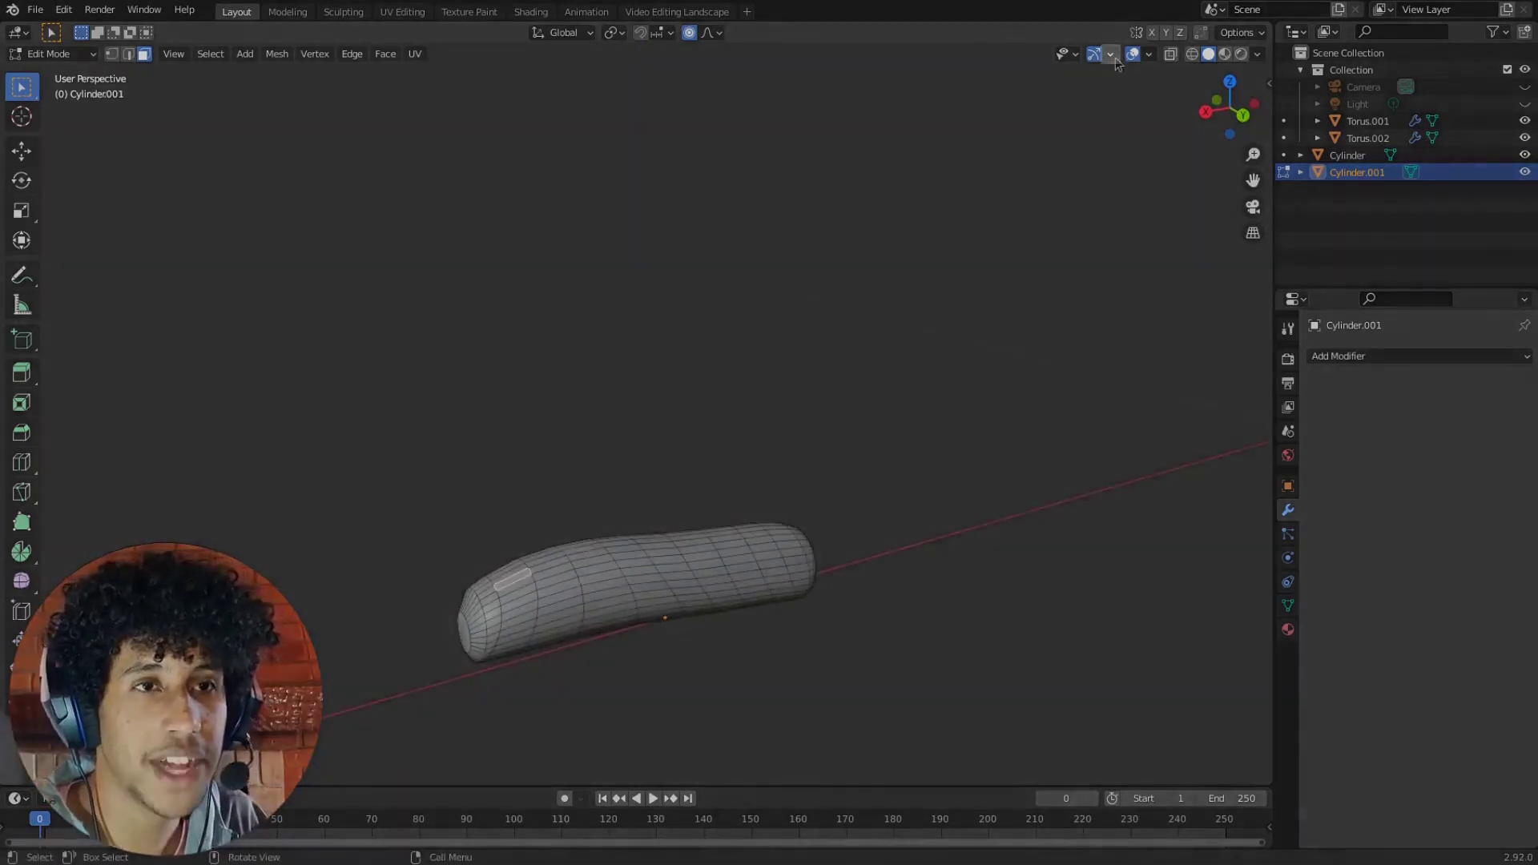
left_click(1111, 53)
left_click(1048, 218)
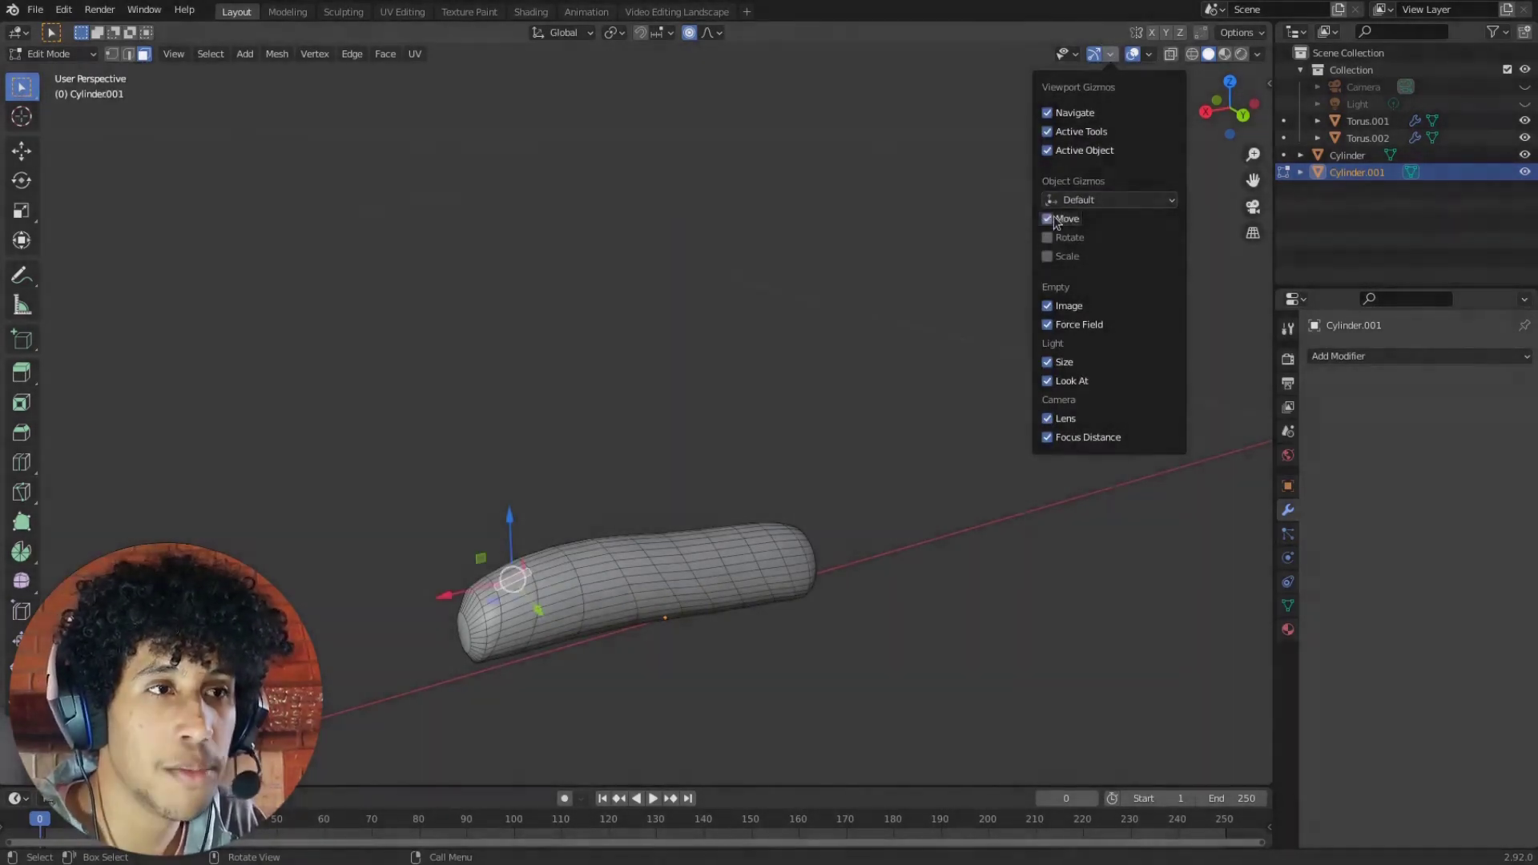
Select several faces along the bent cylinder one by one and examine their gizmo axes in Global orientation
middle_click_drag(689, 432, 633, 278)
scroll(728, 413, "up", 4)
scroll(633, 278, "up", 2)
left_click(654, 290)
left_click(676, 331)
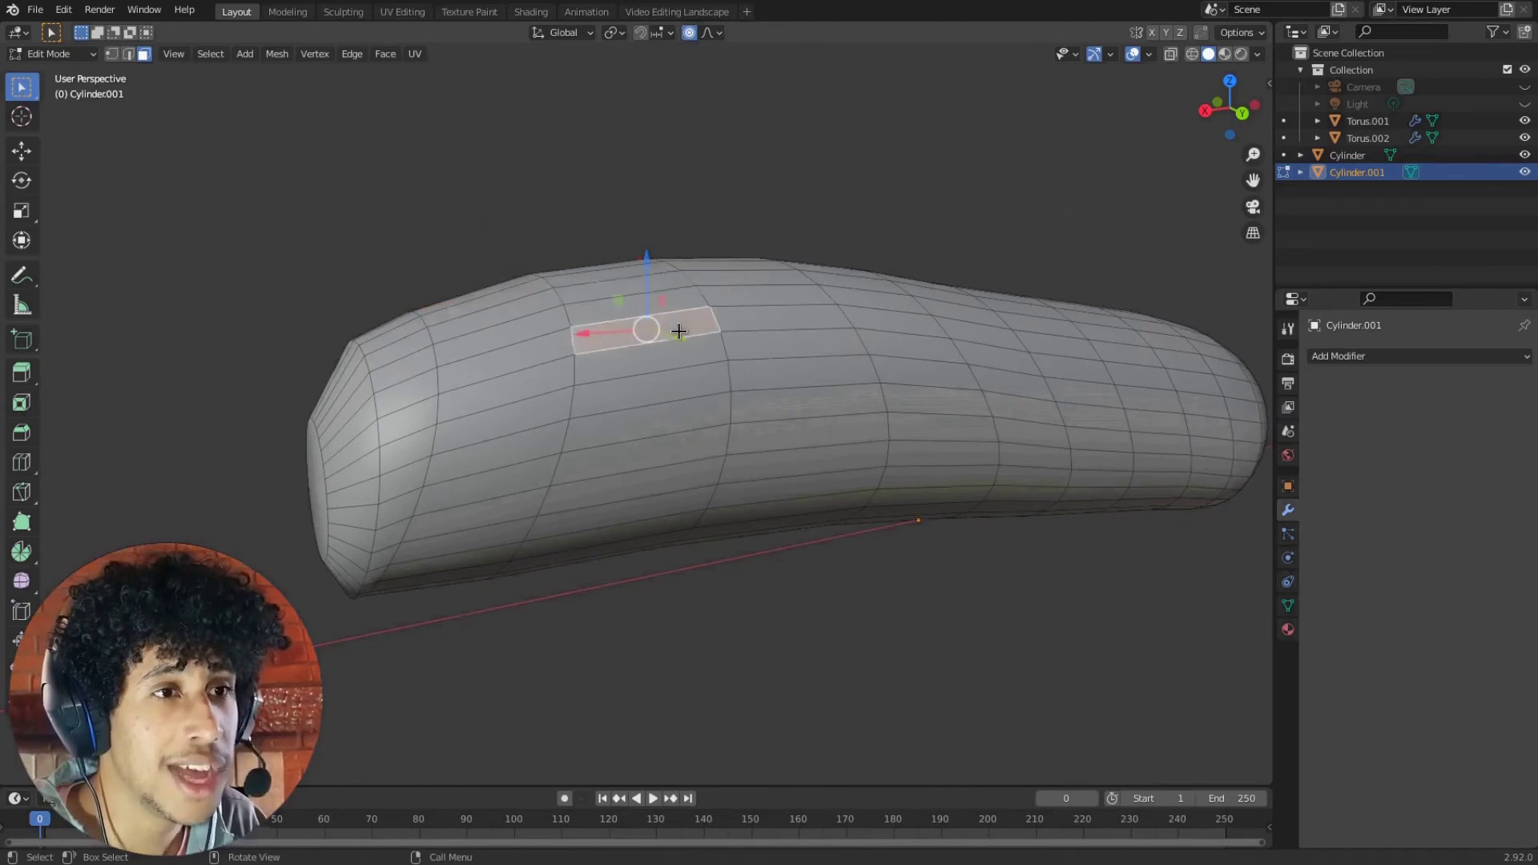
scroll(703, 335, "down", 3)
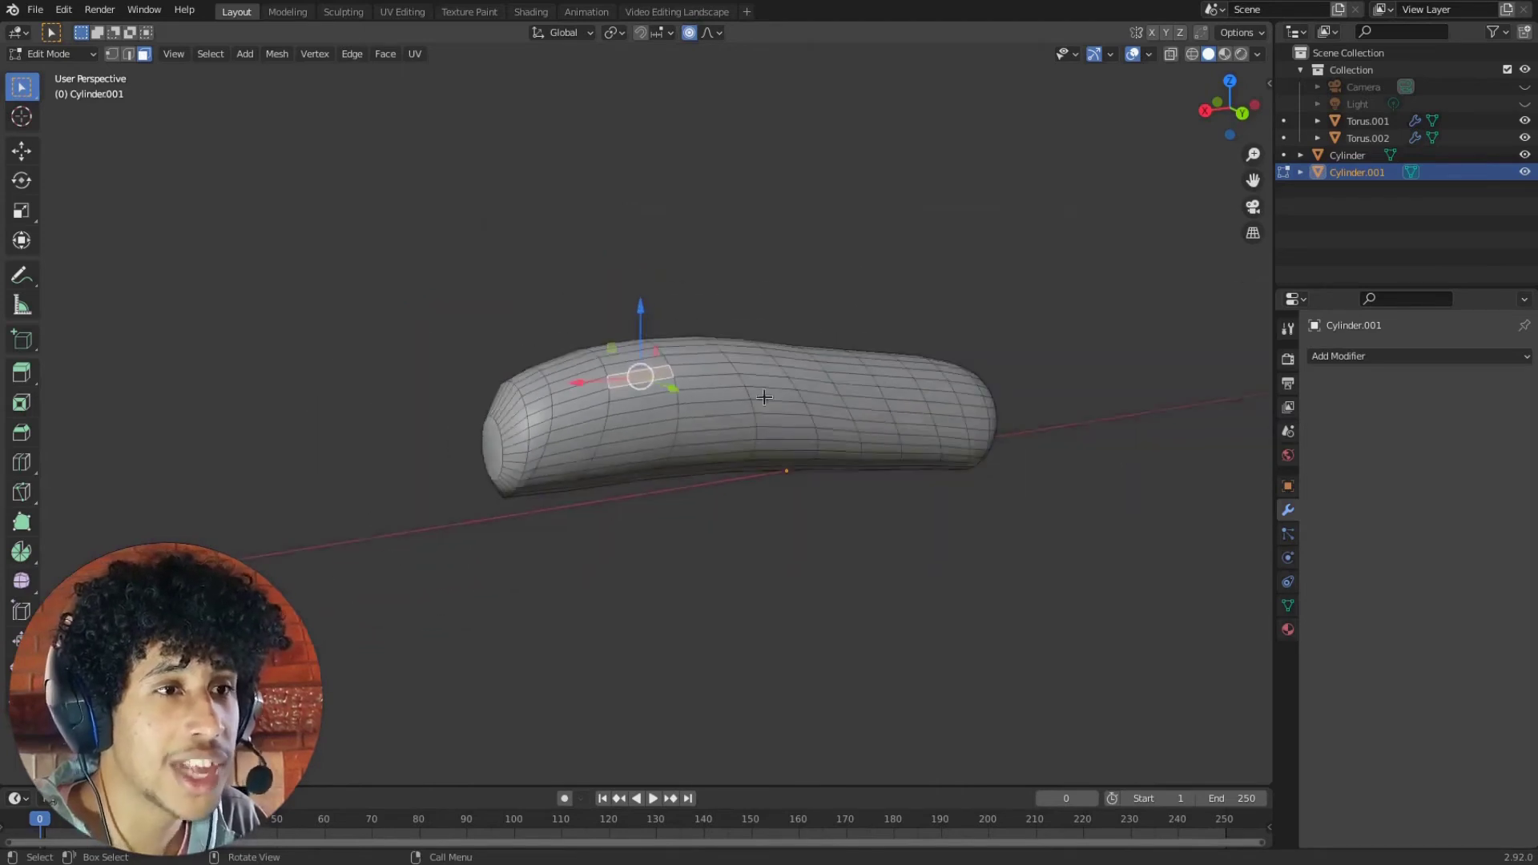
left_click(809, 388)
left_click(766, 457)
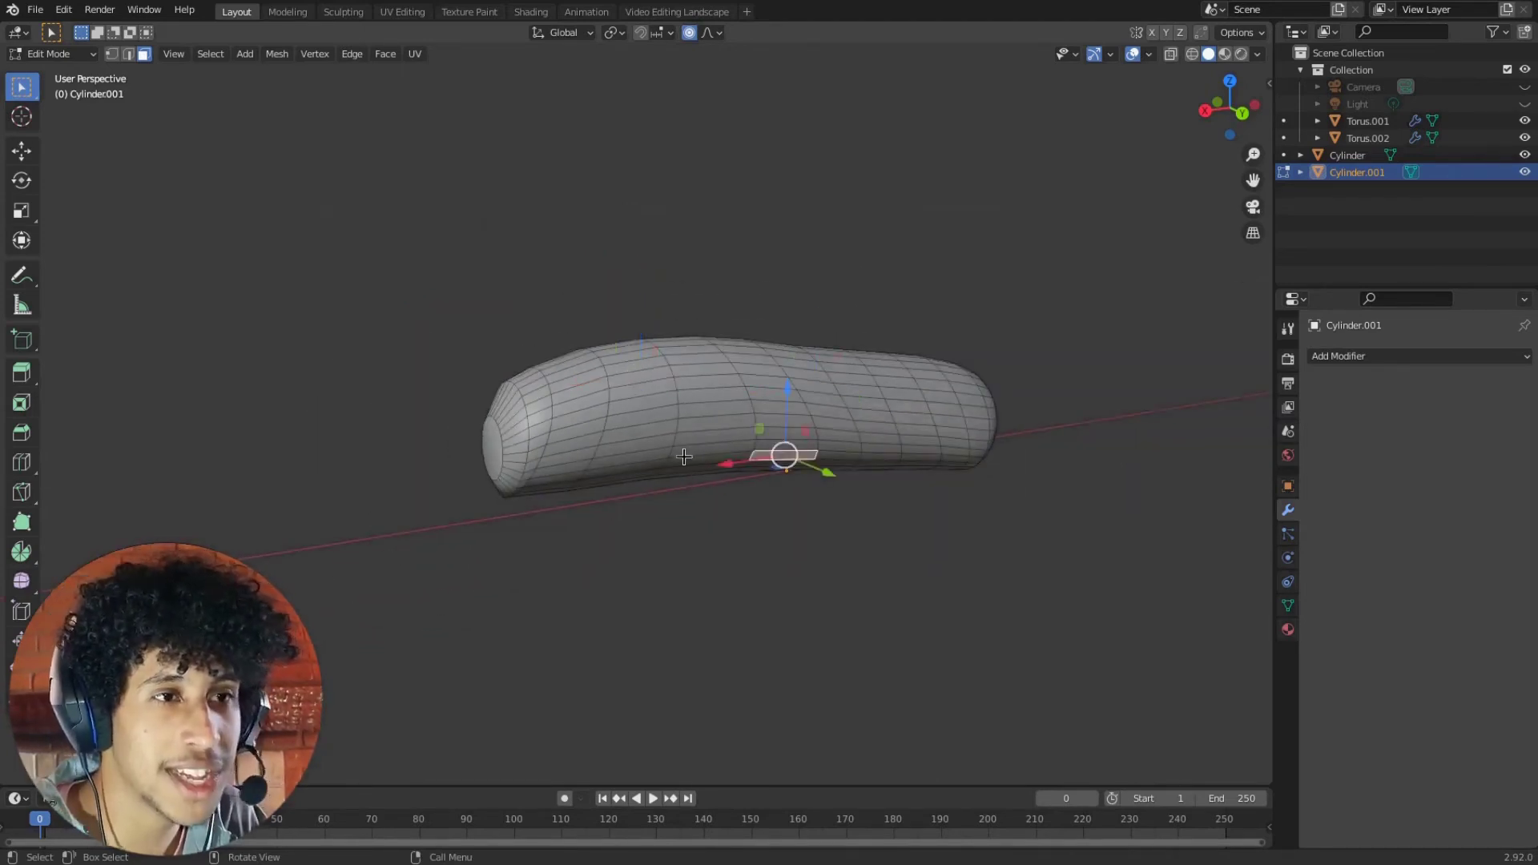
left_click(682, 457)
left_click(626, 463)
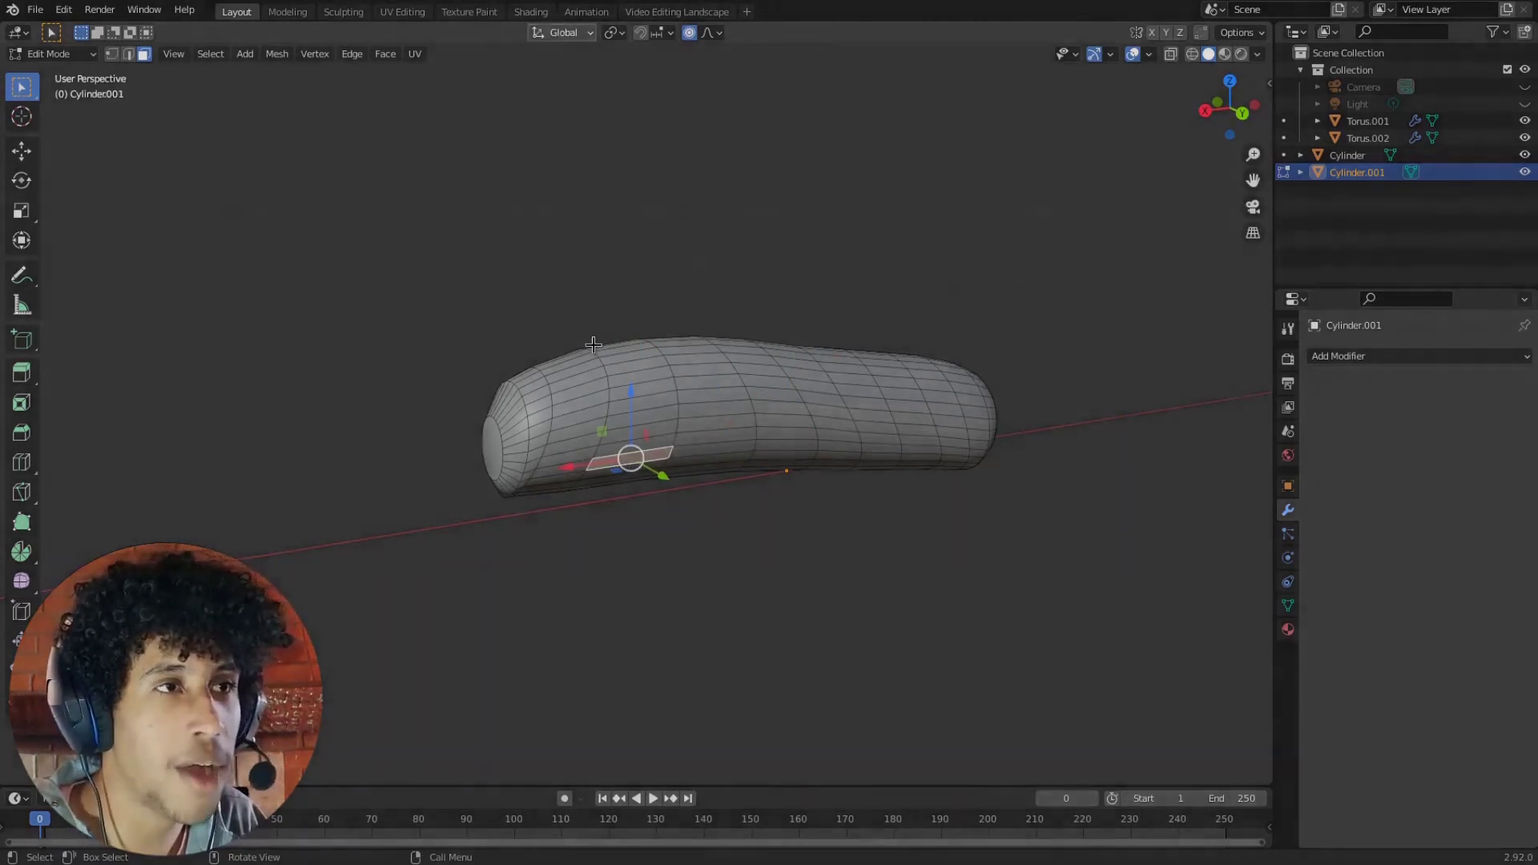
Select a face near the top of the bent cylinder's raised end and set the transform orientation to Normal
middle_click_drag(597, 343, 381, 412)
scroll(647, 367, "up", 3)
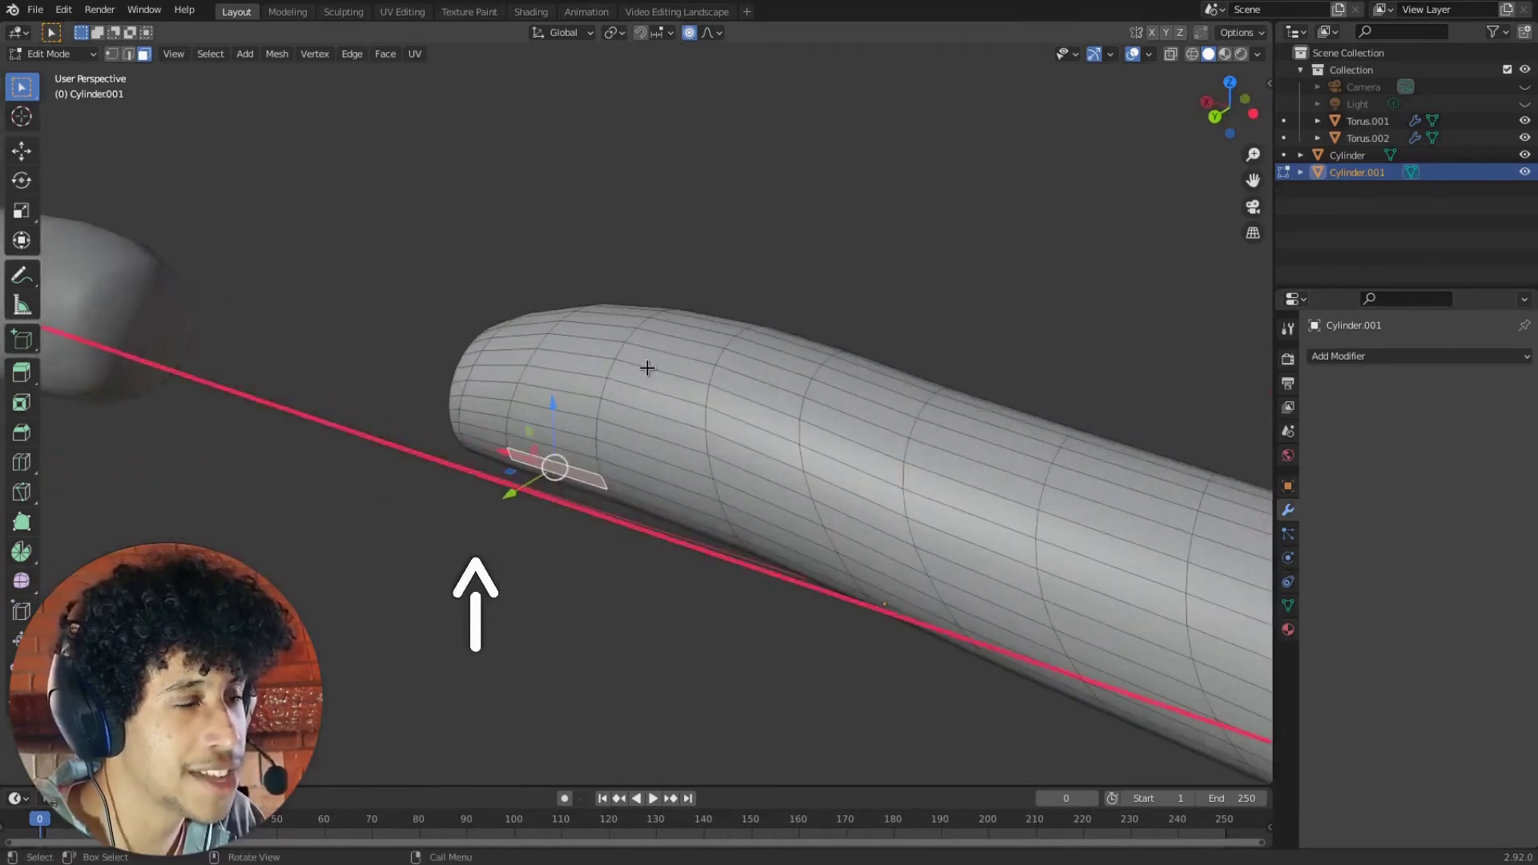
middle_click_drag(646, 368, 652, 315)
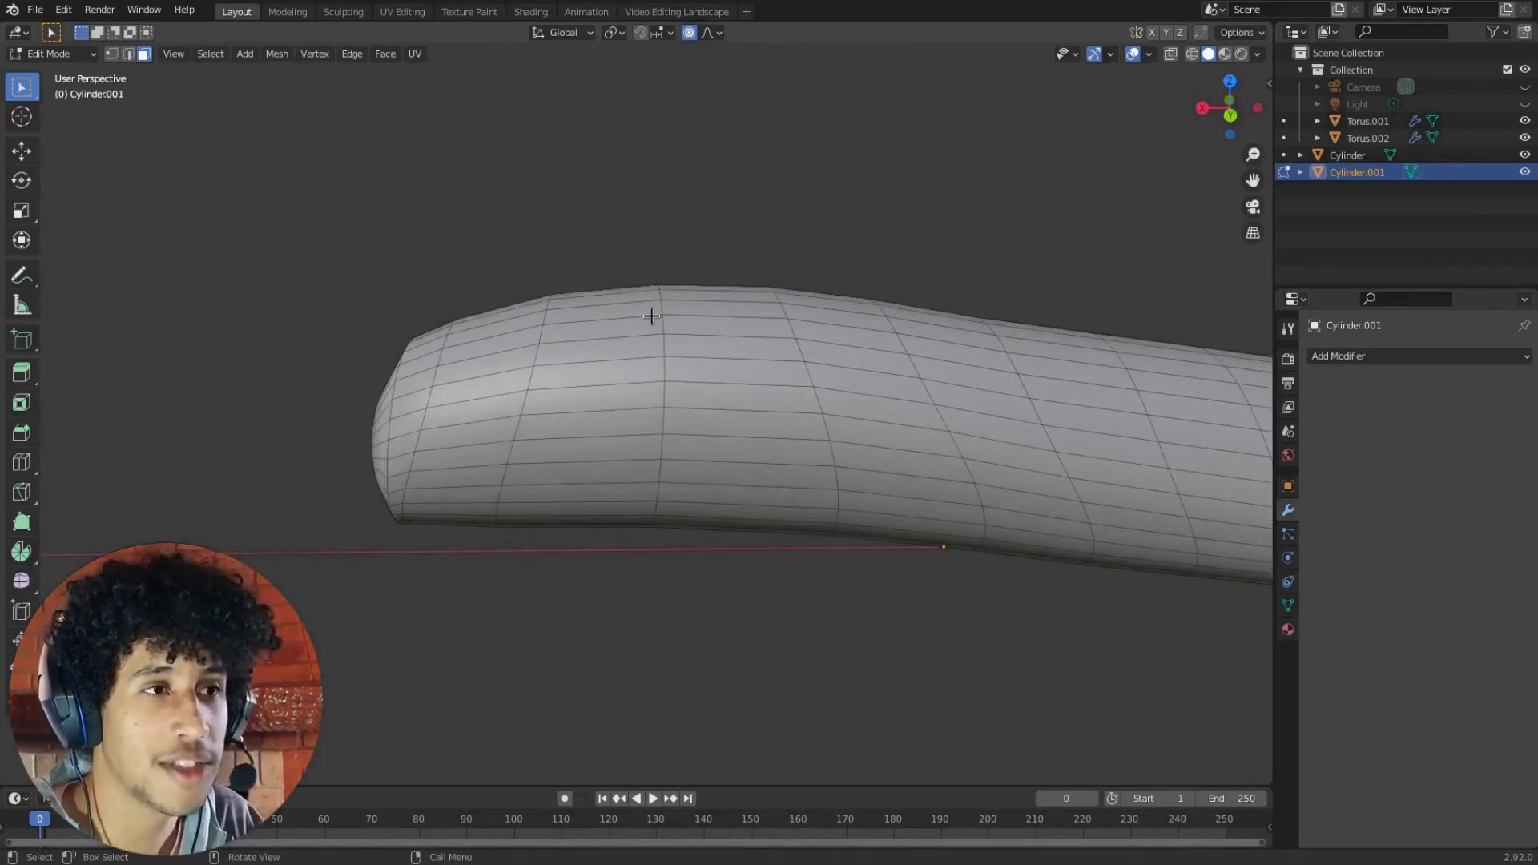
left_click(651, 317)
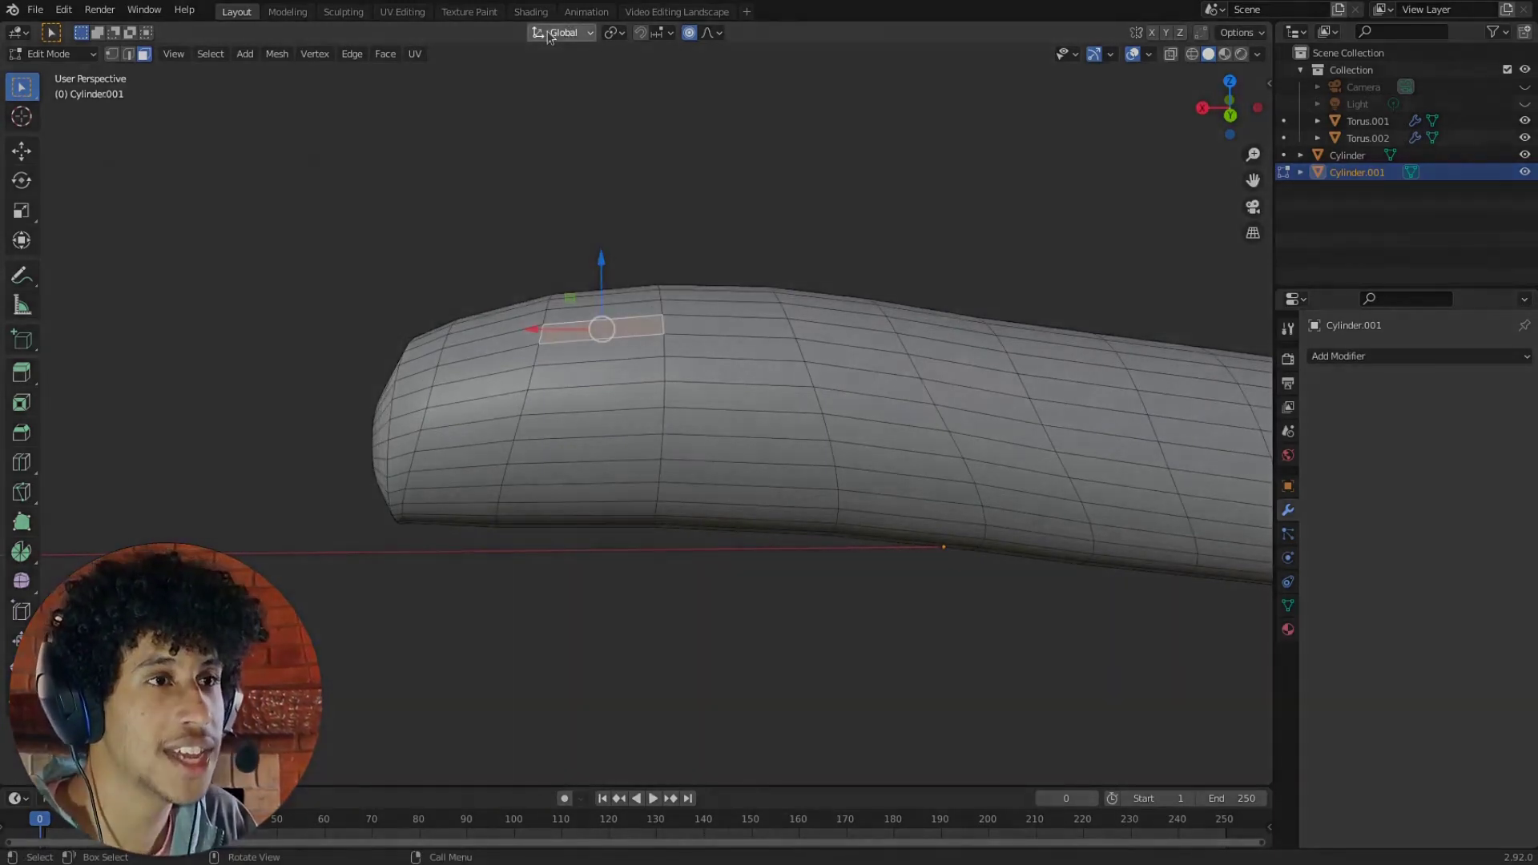
left_click(561, 32)
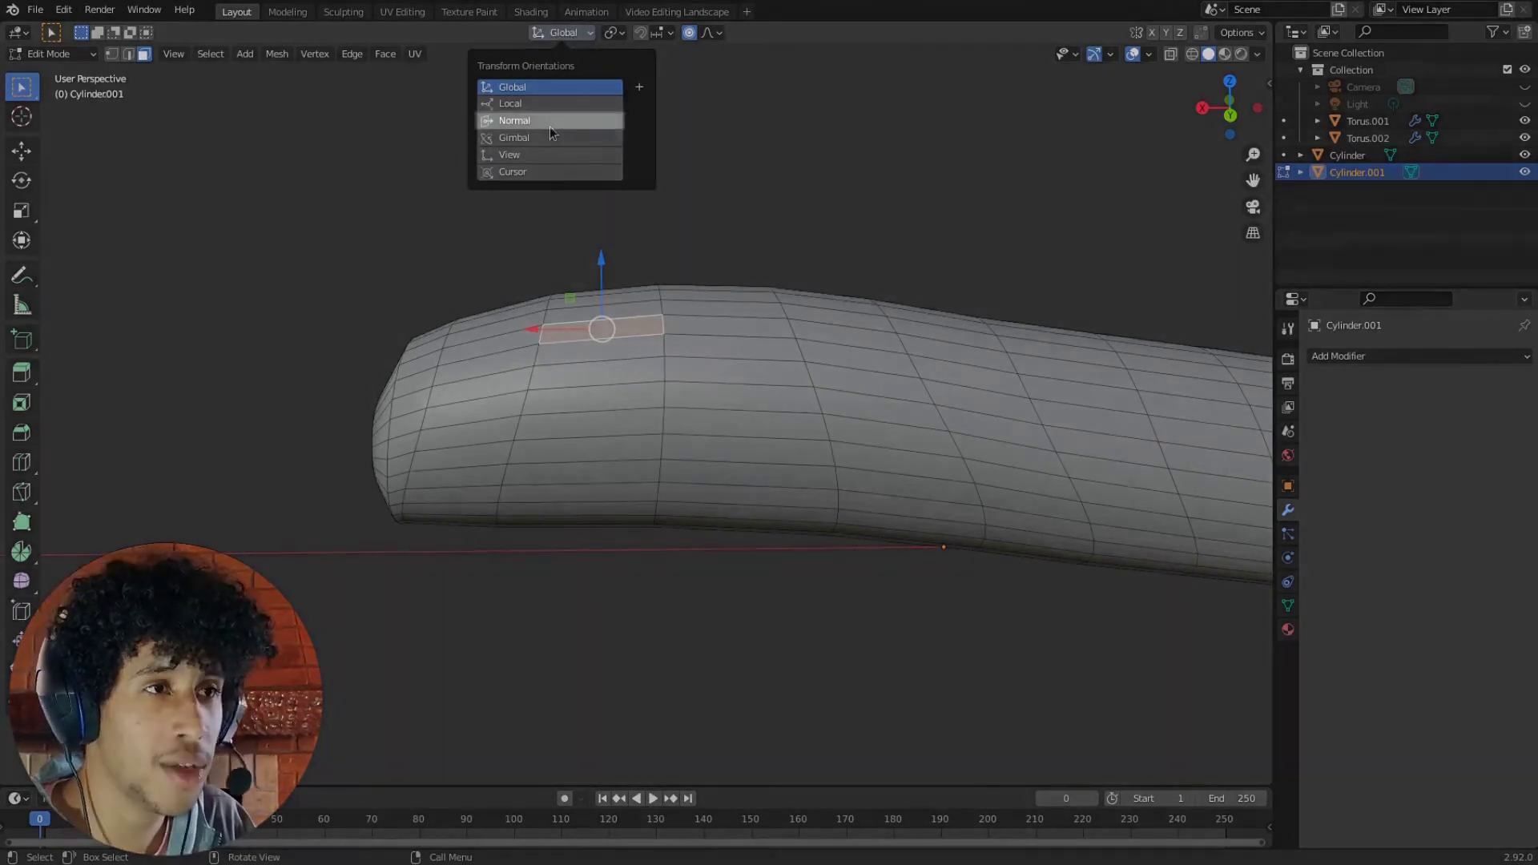
left_click(516, 120)
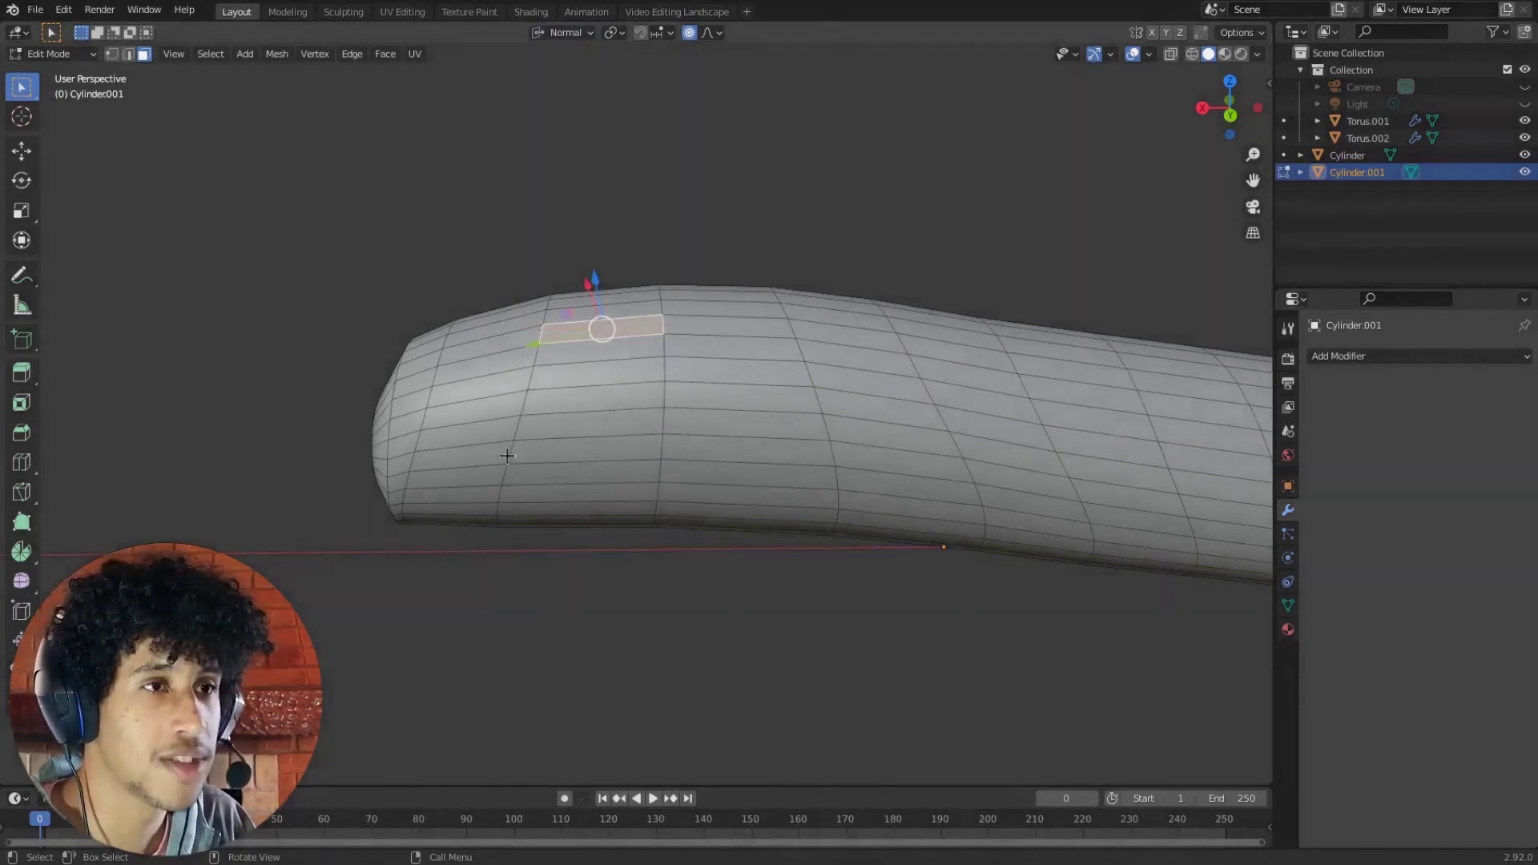
Select a face near the bent cylinder's far end and examine how its gizmo axes follow the surface
middle_click_drag(507, 456, 812, 450)
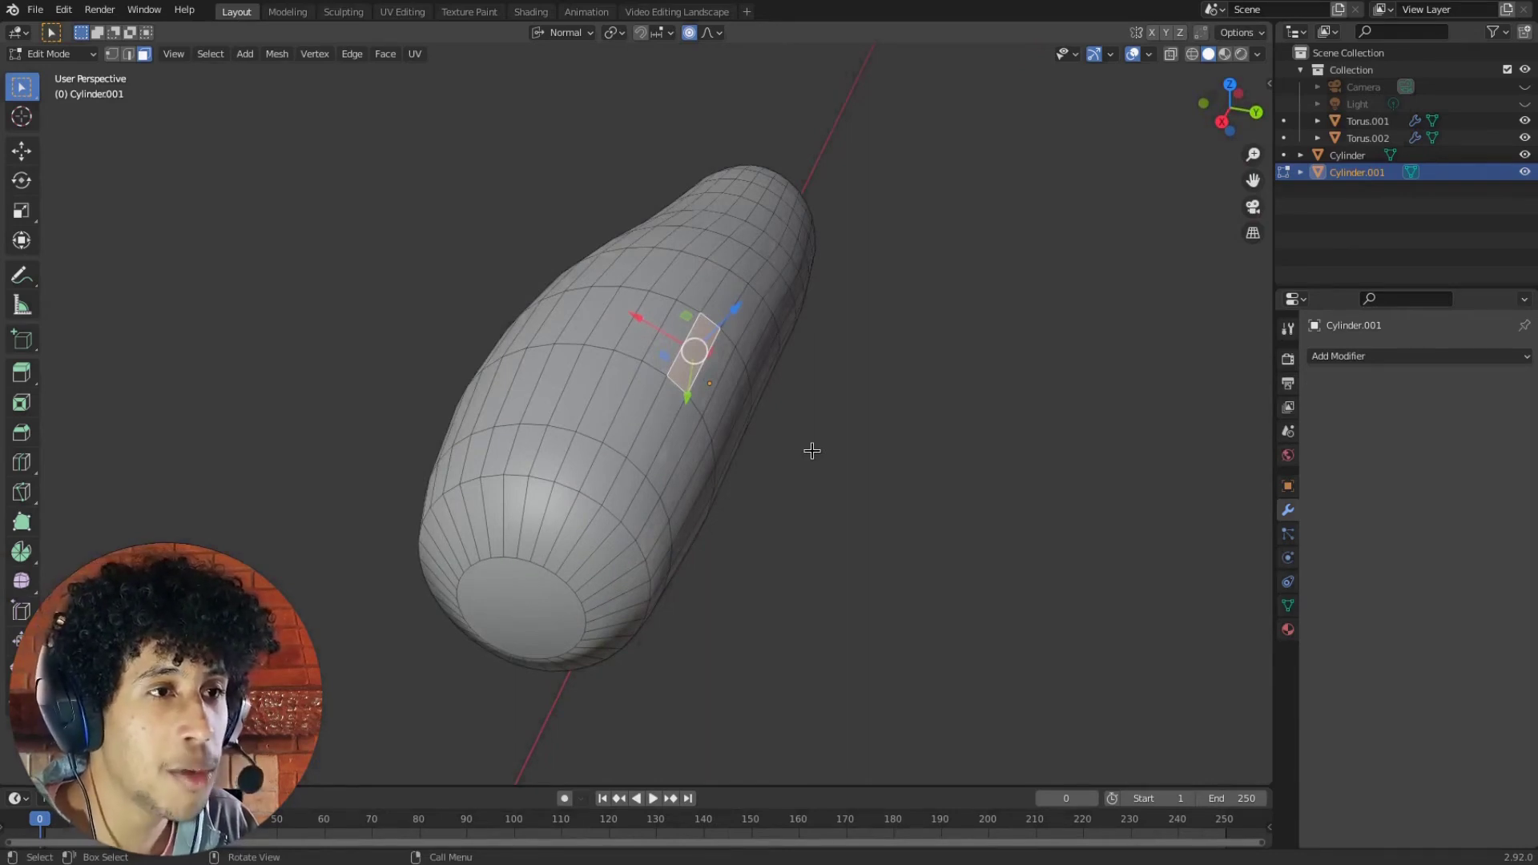
left_click(778, 239)
middle_click_drag(609, 439, 542, 420)
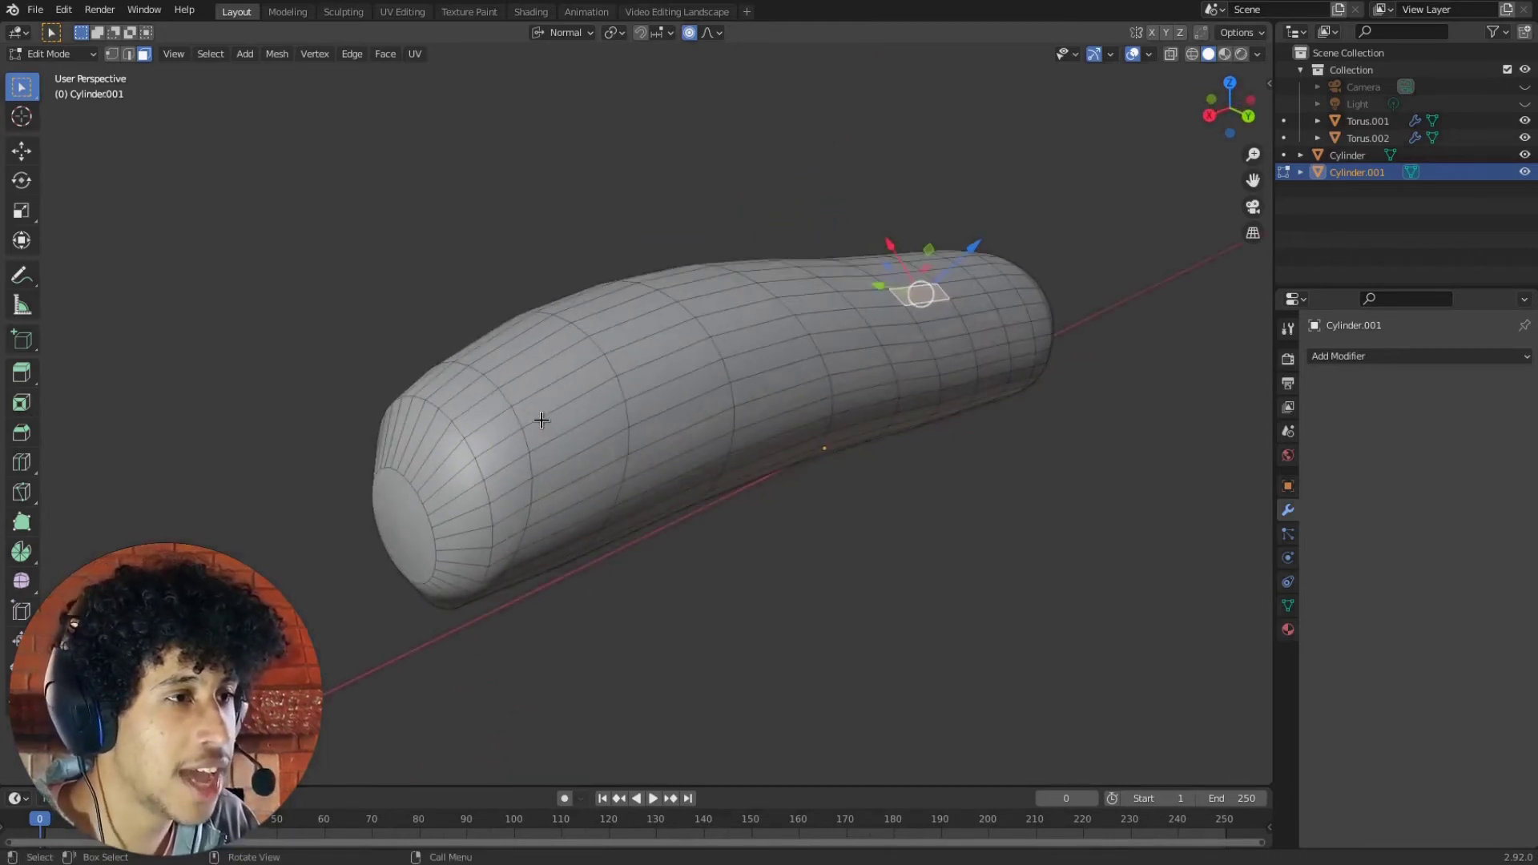
mouse_move(445, 515)
middle_mouse_down()
mouse_move(453, 504)
mouse_move(445, 536)
middle_mouse_up()
Try moving the bent cylinder's round end-cap face along its normal Z axis
left_click(432, 505)
middle_click_drag(327, 574, 594, 501)
scroll(580, 497, "up", 5)
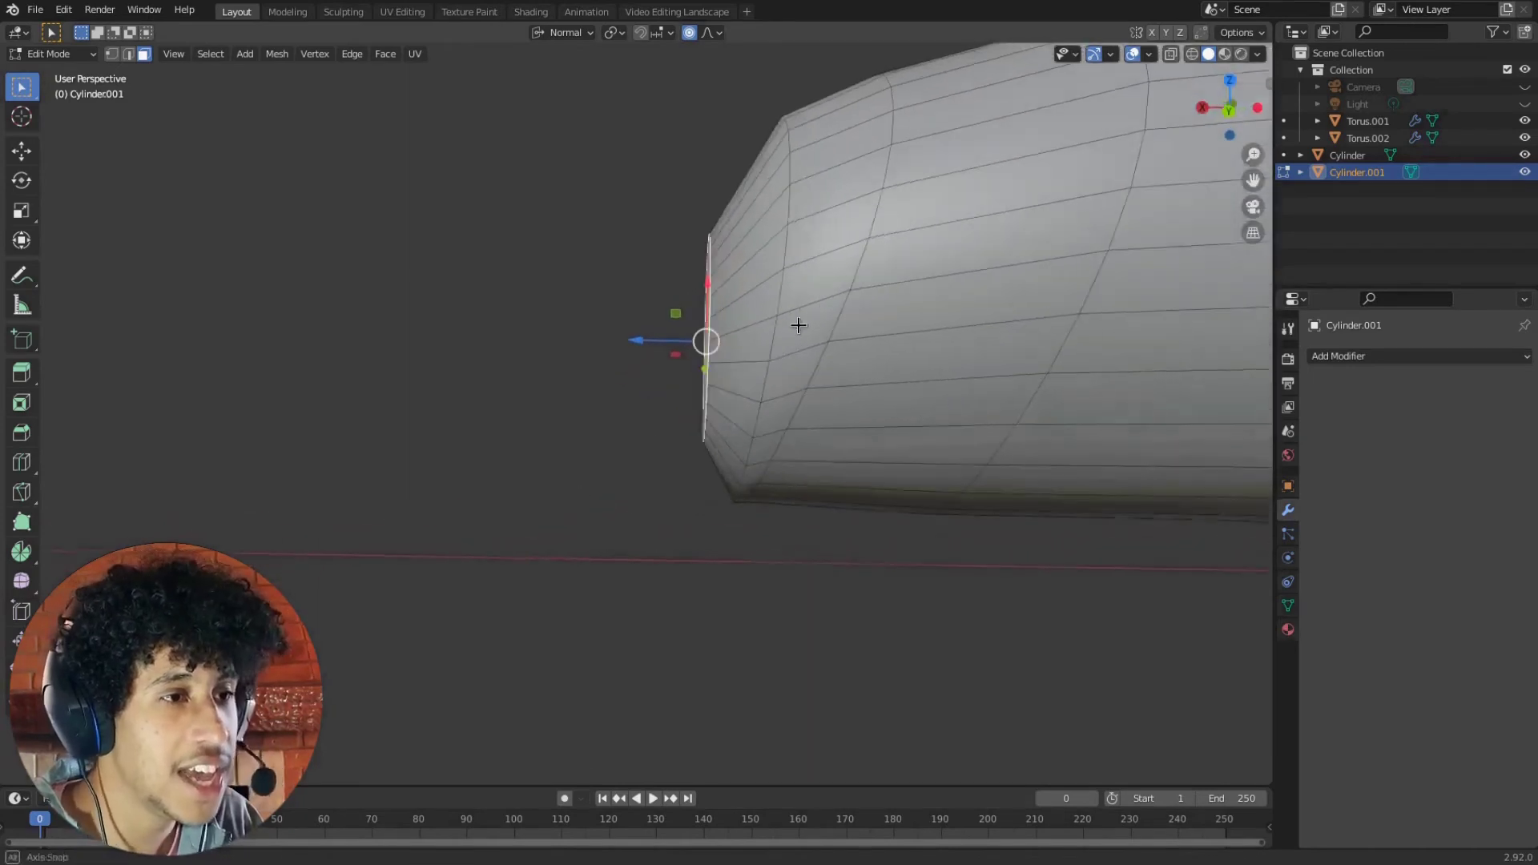
middle_click_drag(782, 341, 708, 380, "shift")
scroll(726, 378, "down", 4)
key("g")
key("z")
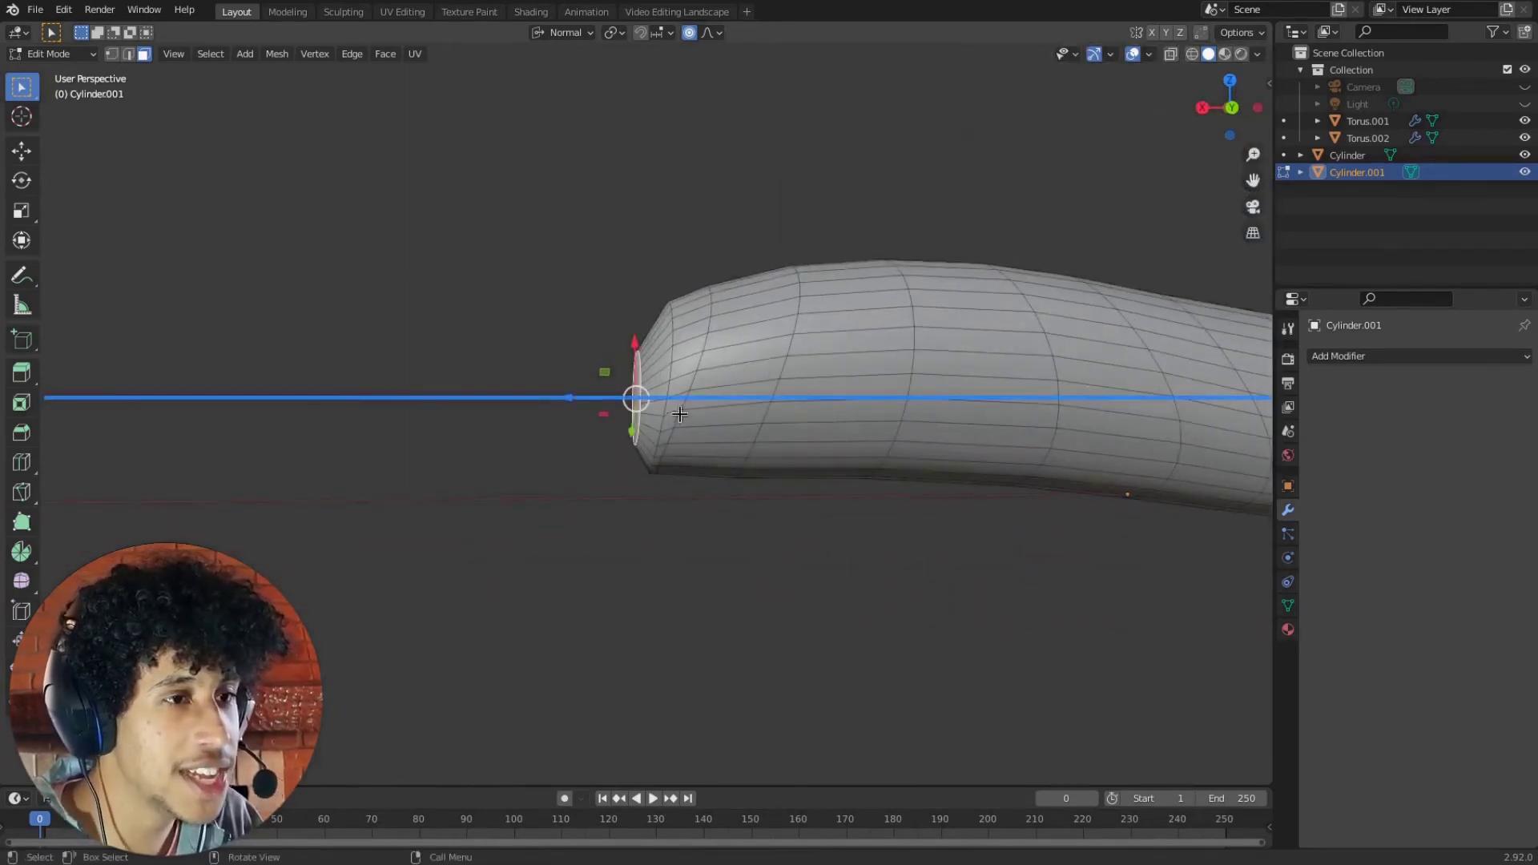
scroll(666, 423, "up", 2)
scroll(666, 423, "up", 1)
middle_click_drag(539, 359, 560, 373)
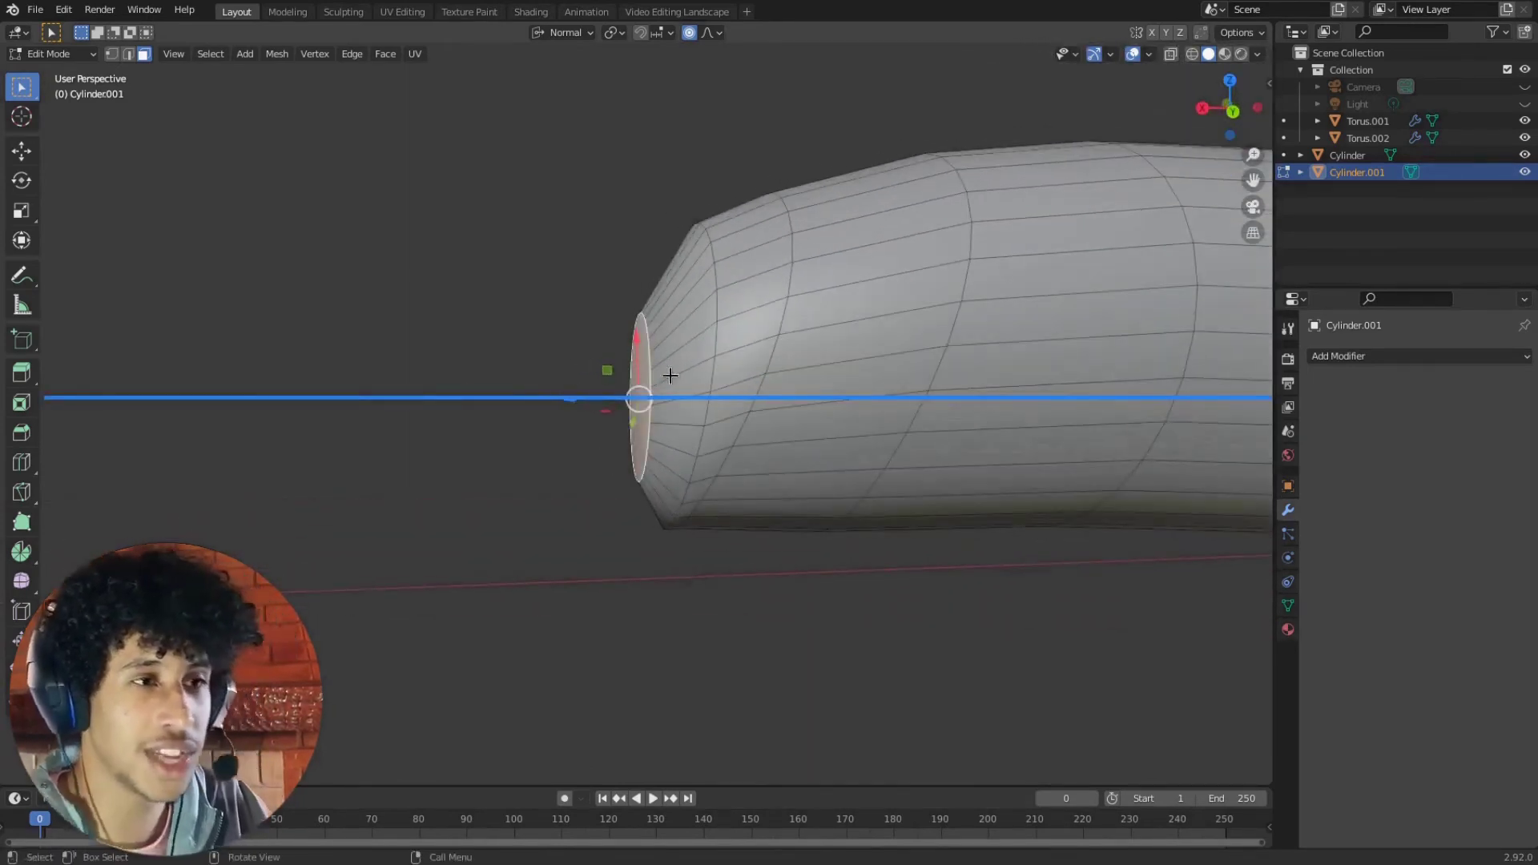
middle_click_drag(670, 375, 689, 366)
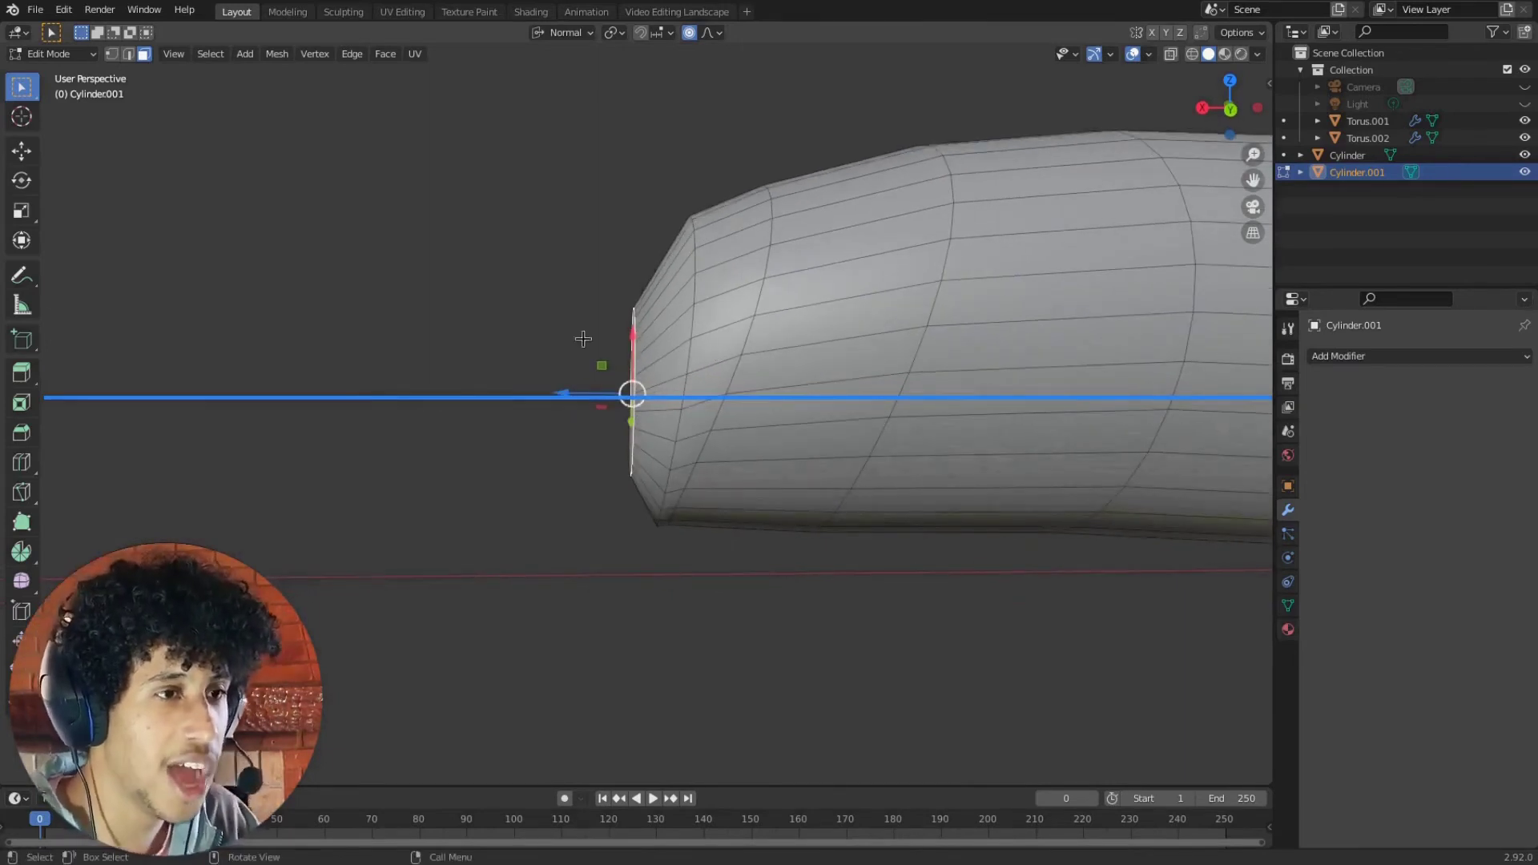
key("Escape")
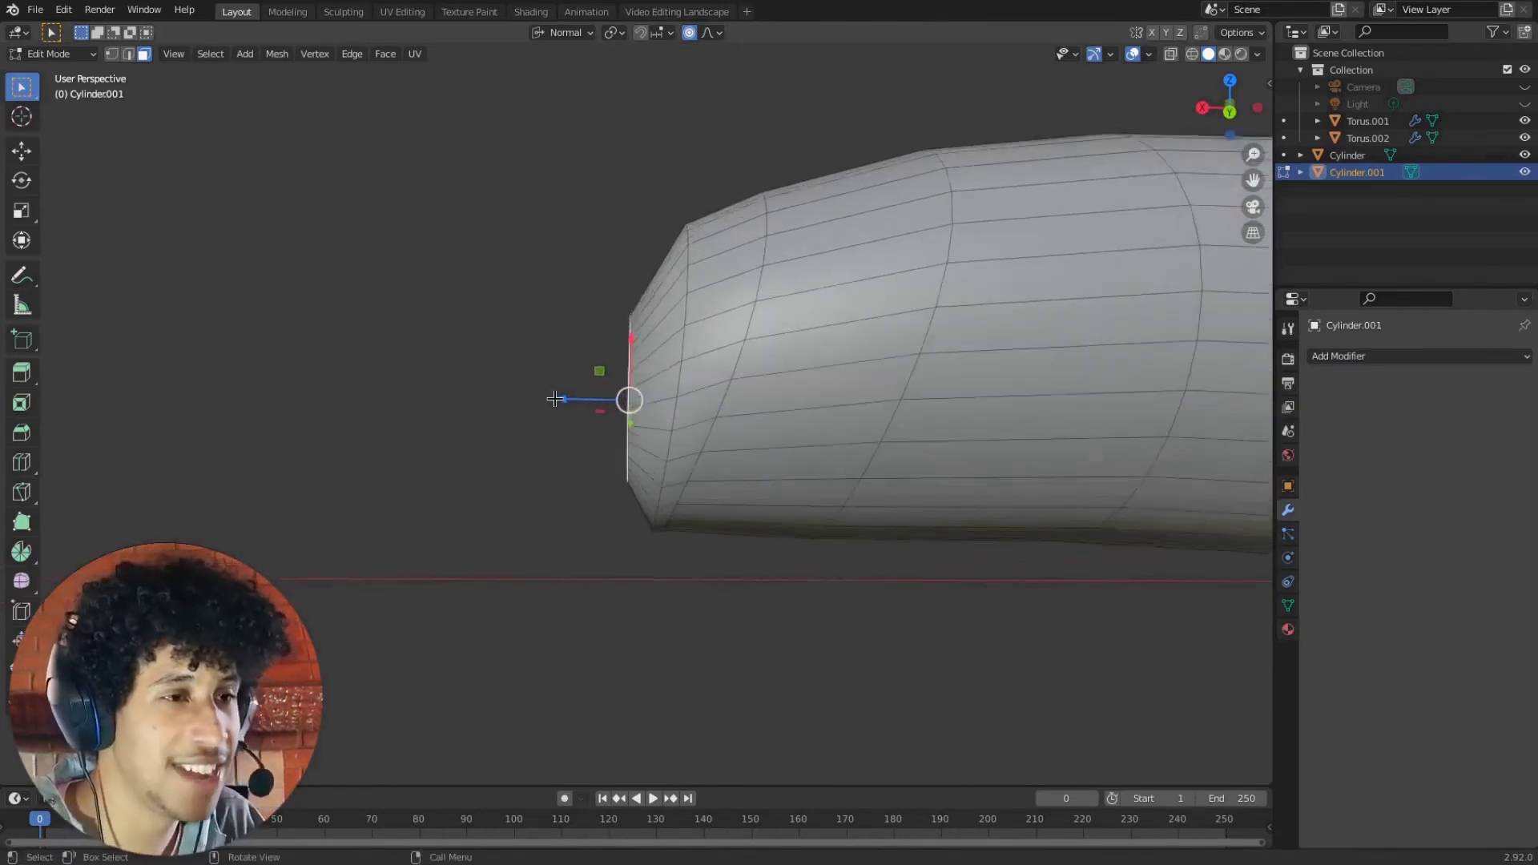
Examine the end-cap face's normal axes up close and from several angles, and clear the mesh selection
scroll(555, 399, "down", 2)
middle_click_drag(683, 388, 761, 375)
scroll(705, 435, "up", 4)
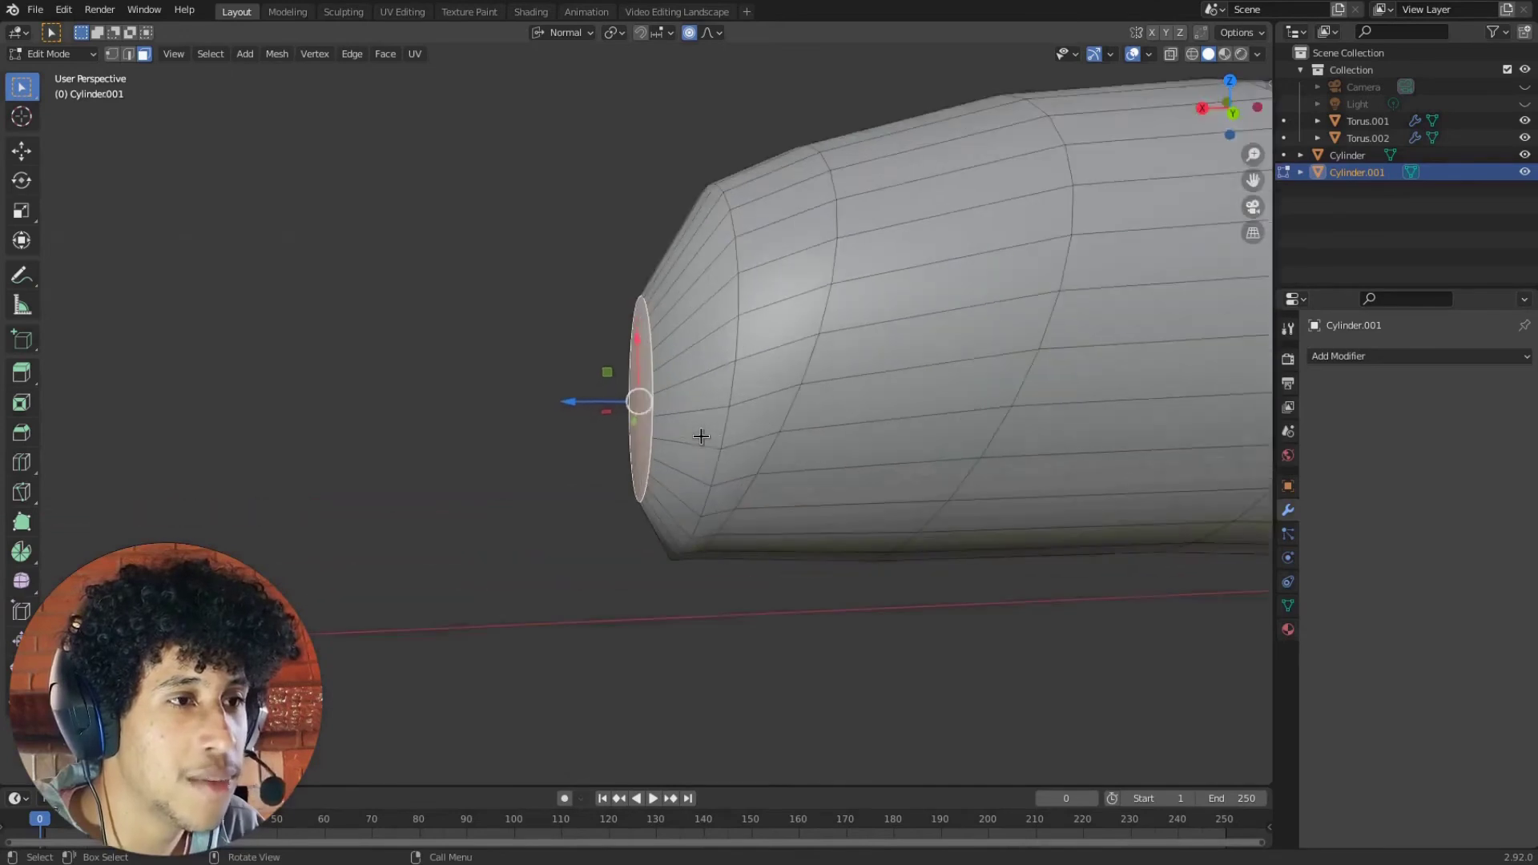
scroll(649, 402, "down", 4)
middle_click_drag(586, 415, 639, 417)
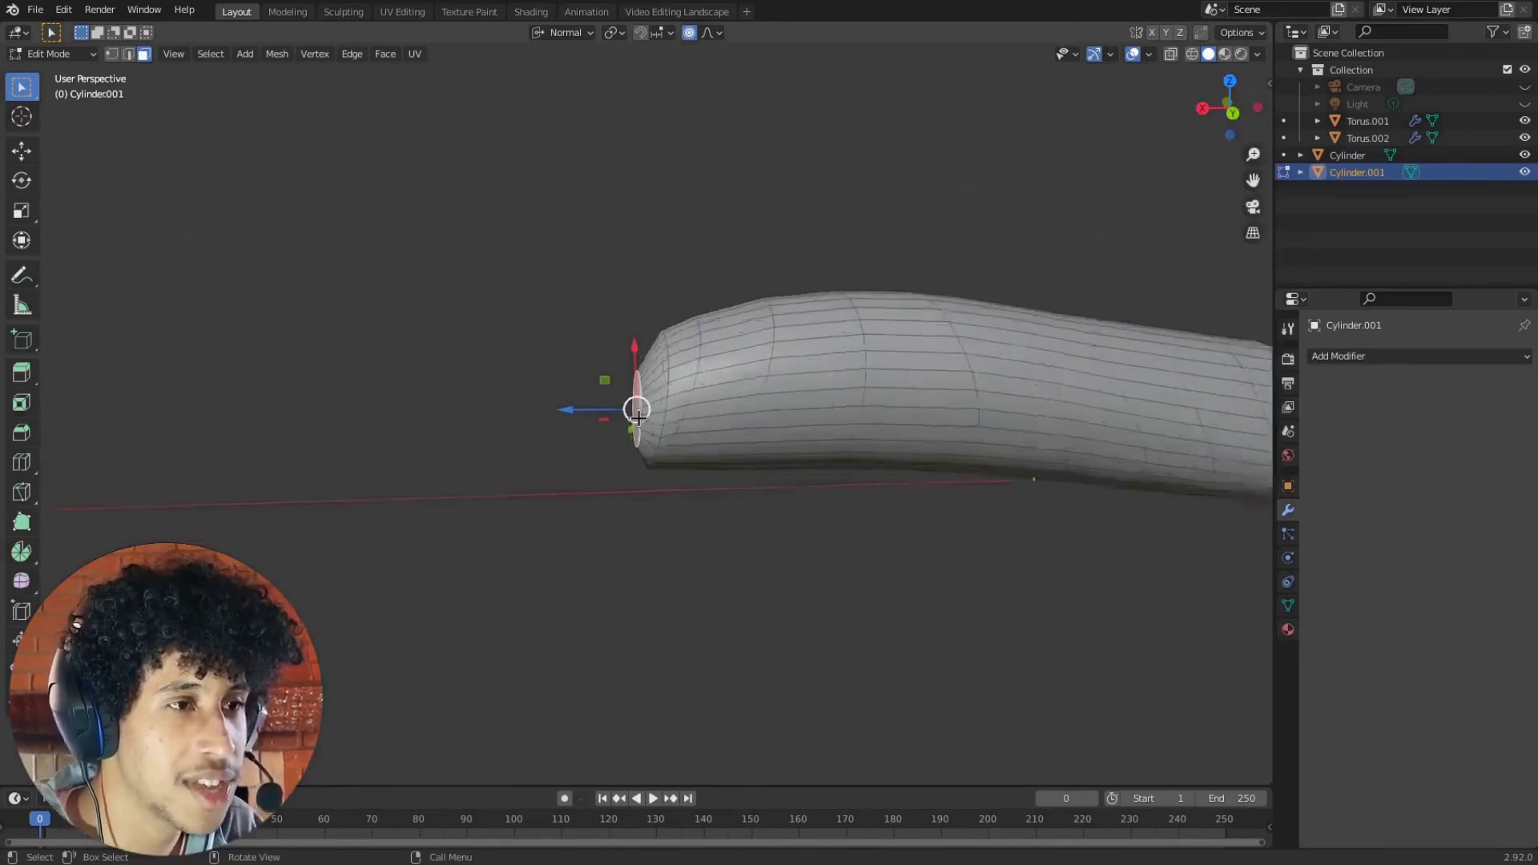
scroll(639, 418, "up", 3)
scroll(583, 423, "down", 4)
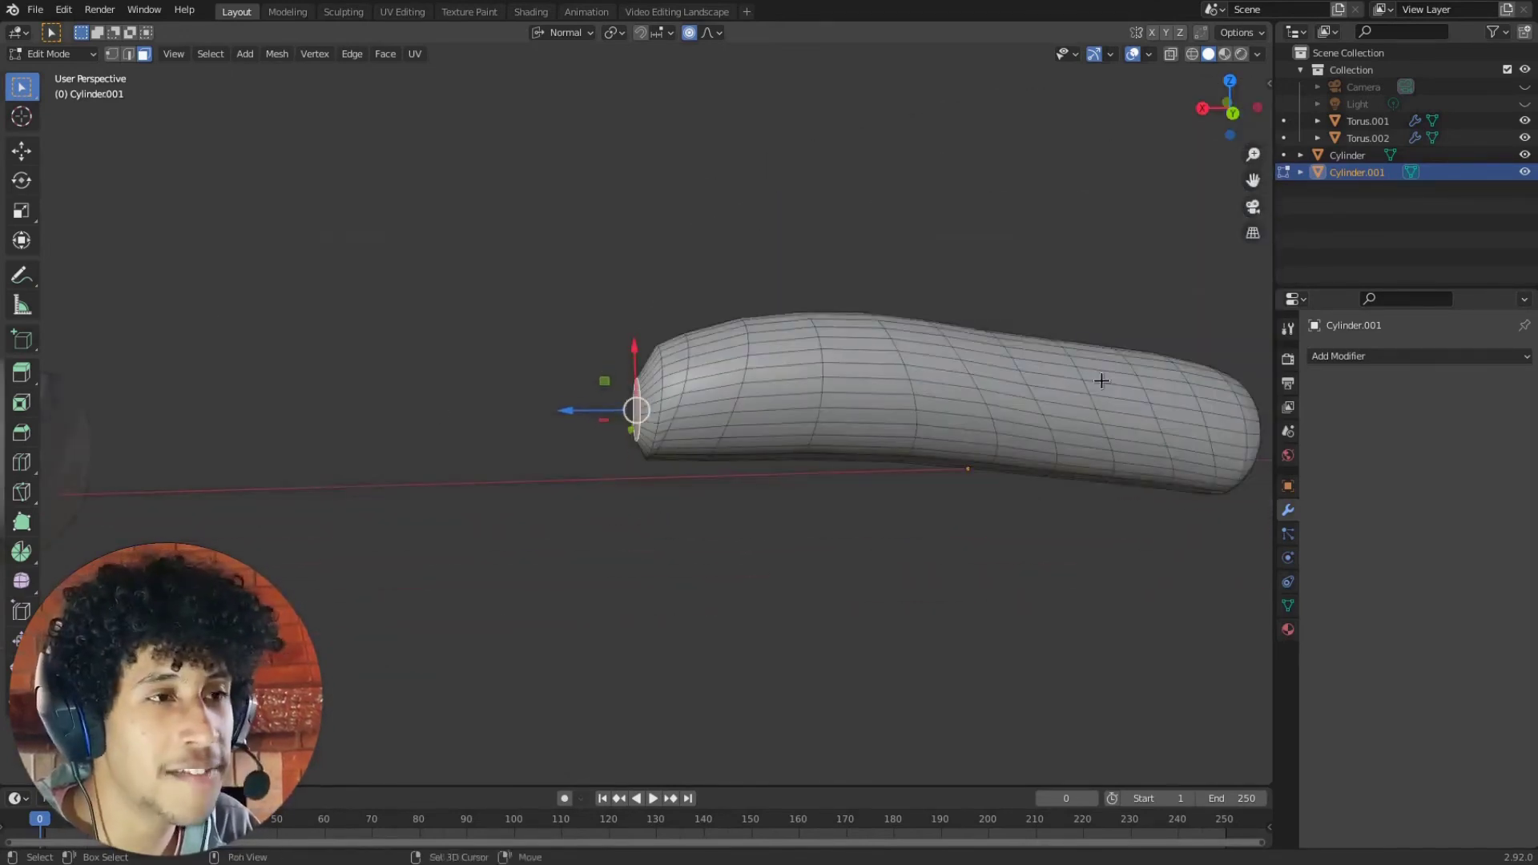
middle_click_drag(1102, 380, 610, 345, "shift")
left_click(597, 437)
key("alt+a")
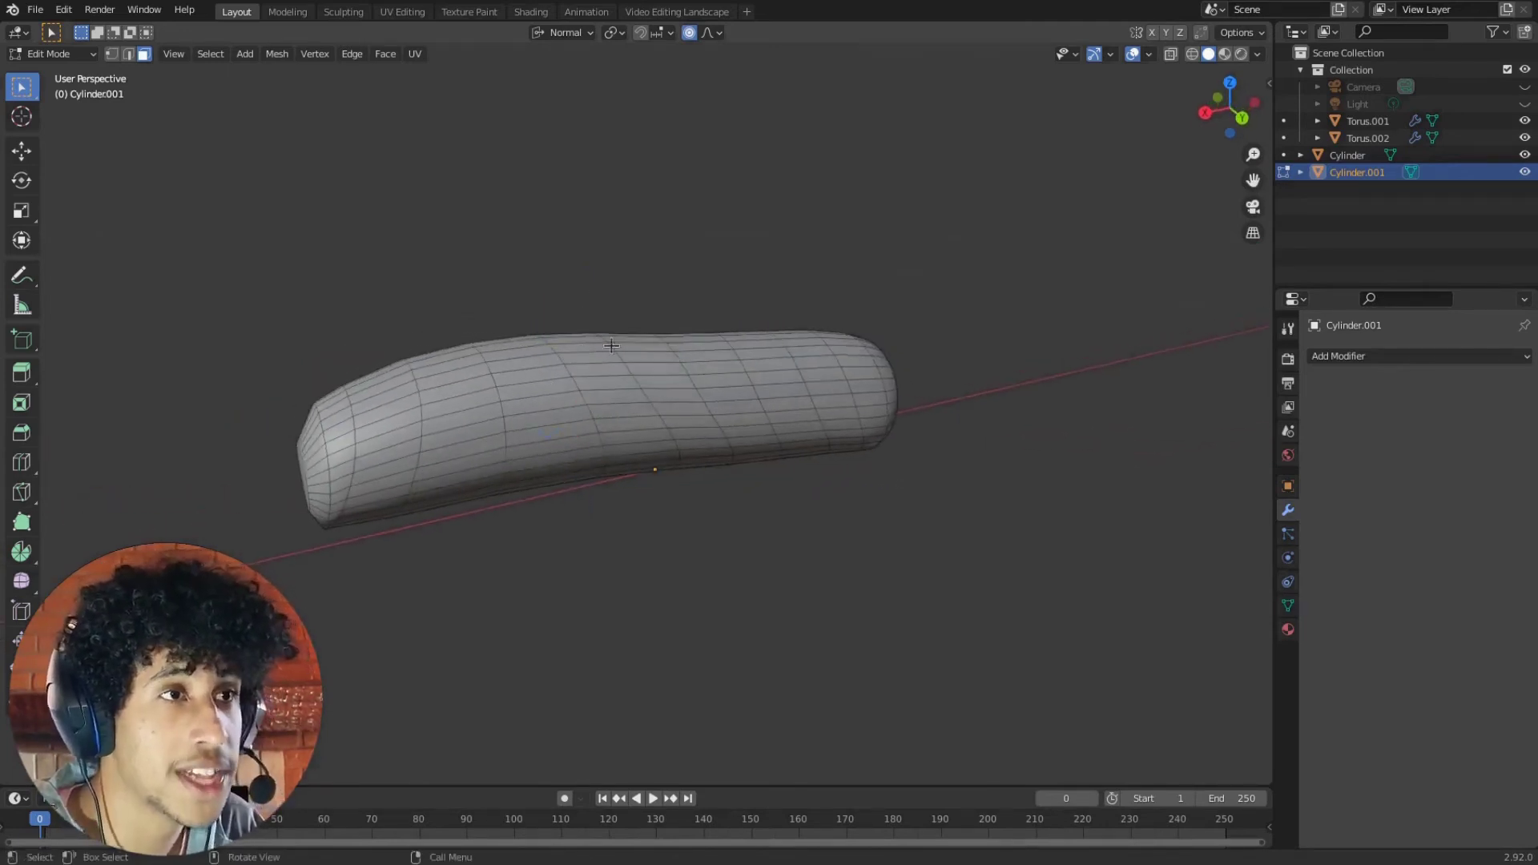
Set the transform orientation to Global and turn off the Move object gizmo
left_click(558, 33)
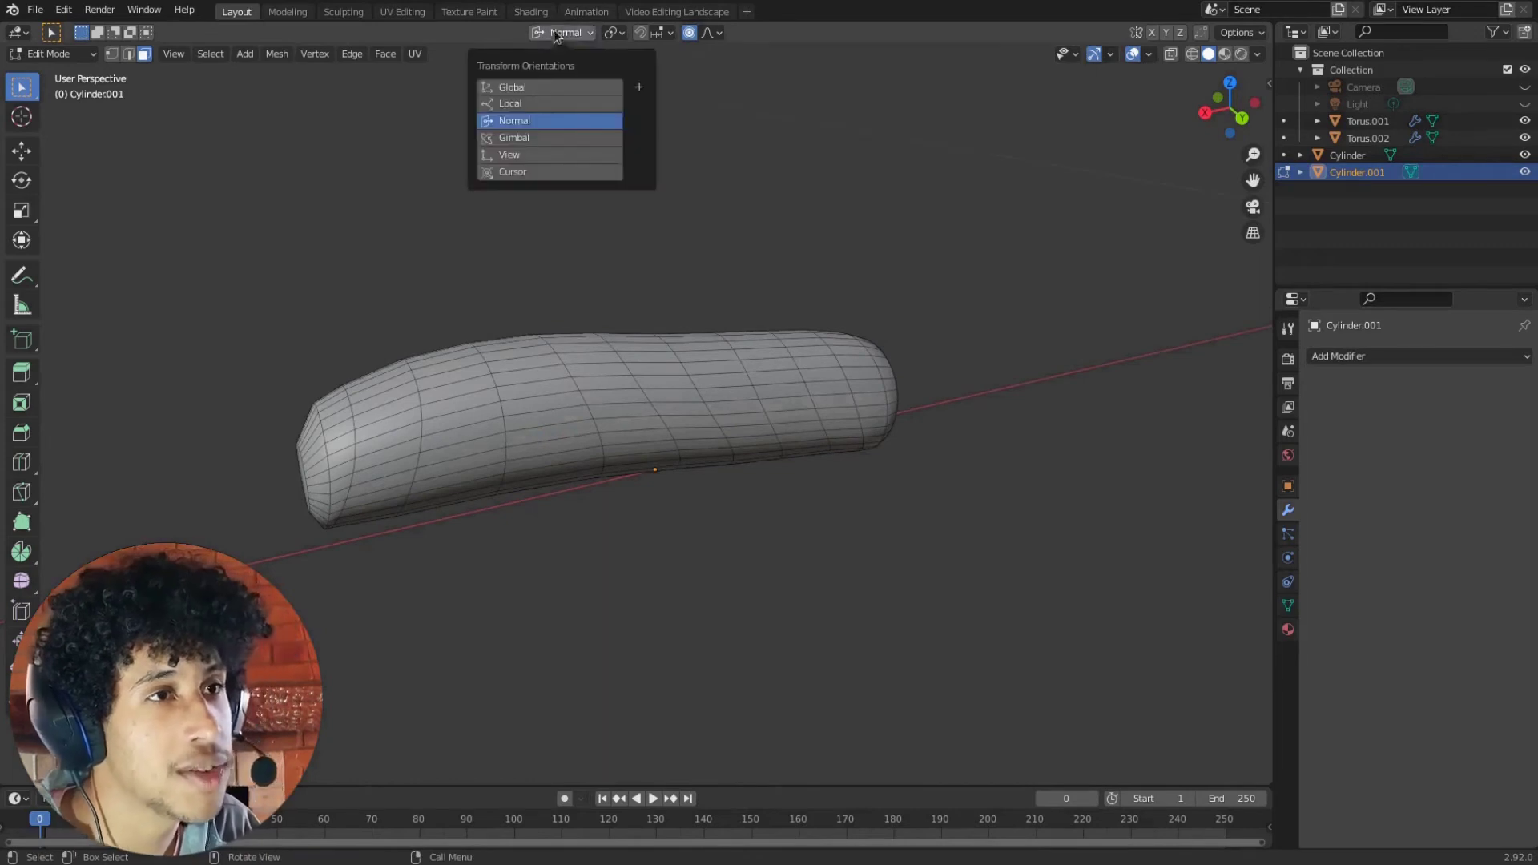
left_click(590, 85)
left_click(1110, 53)
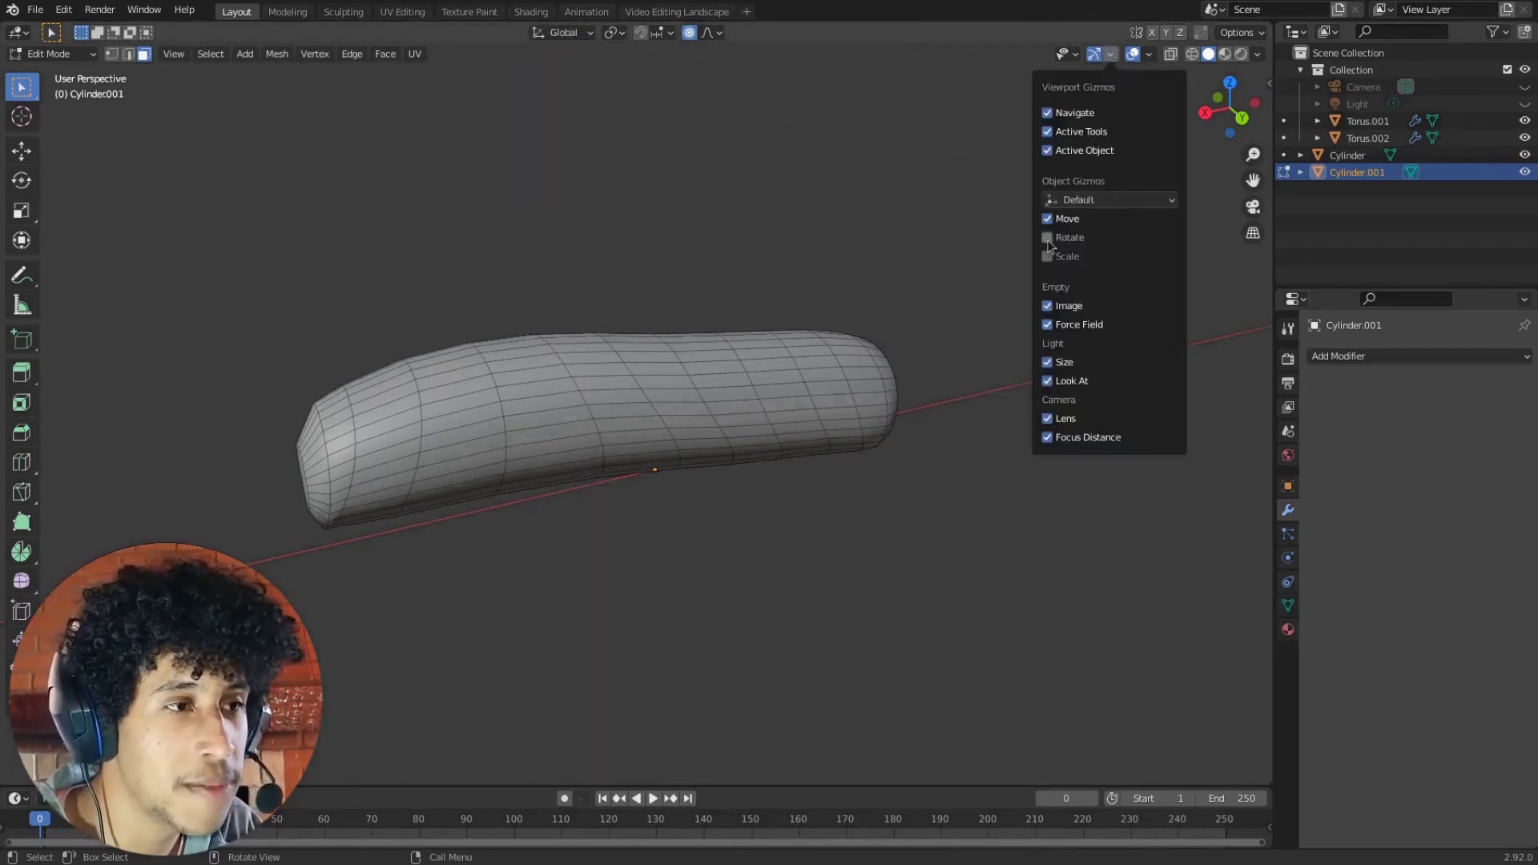
scroll(879, 320, "down", 6)
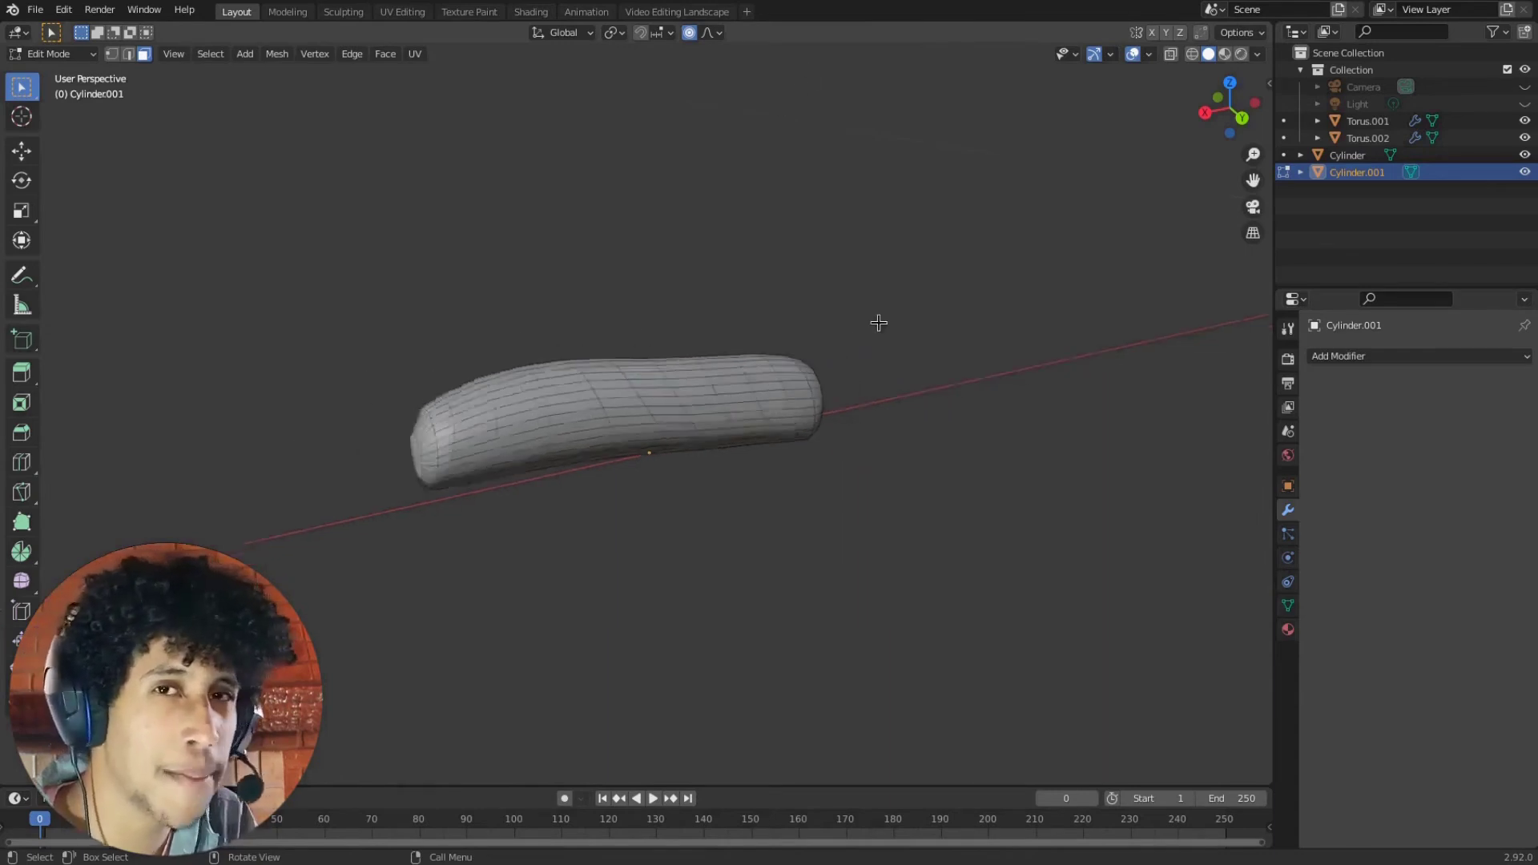
scroll(799, 419, "up", 4)
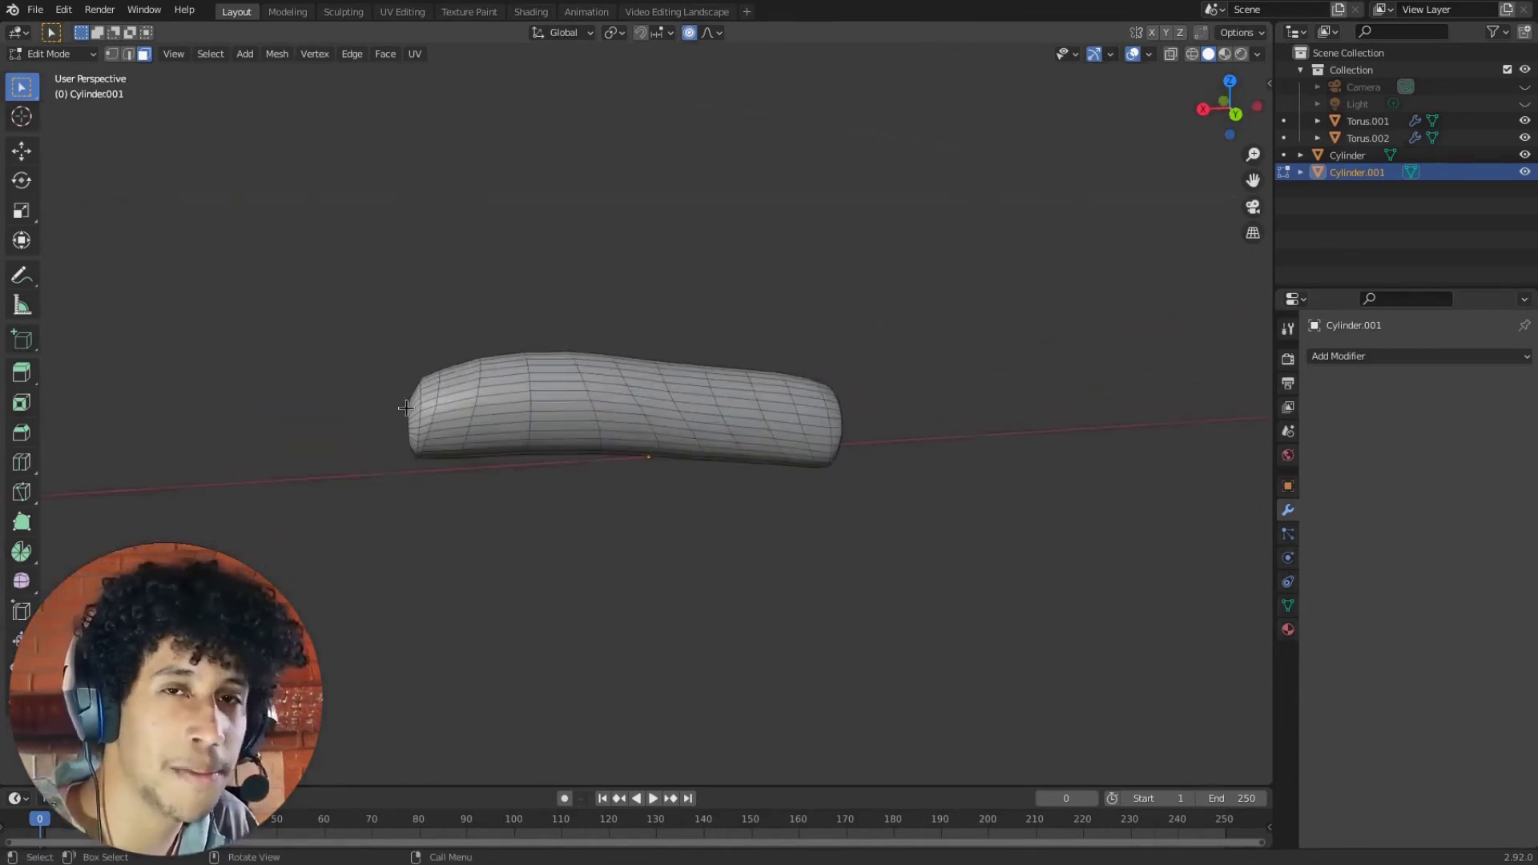
Adjust the bend by selecting the bent cylinder's end sections through the mesh and rotating them with proportional editing
middle_click_drag(521, 373, 542, 377)
scroll(545, 379, "down", 3)
middle_click_drag(778, 502, 831, 461, "shift")
key("alt+z")
key("alt+z")
key("g")
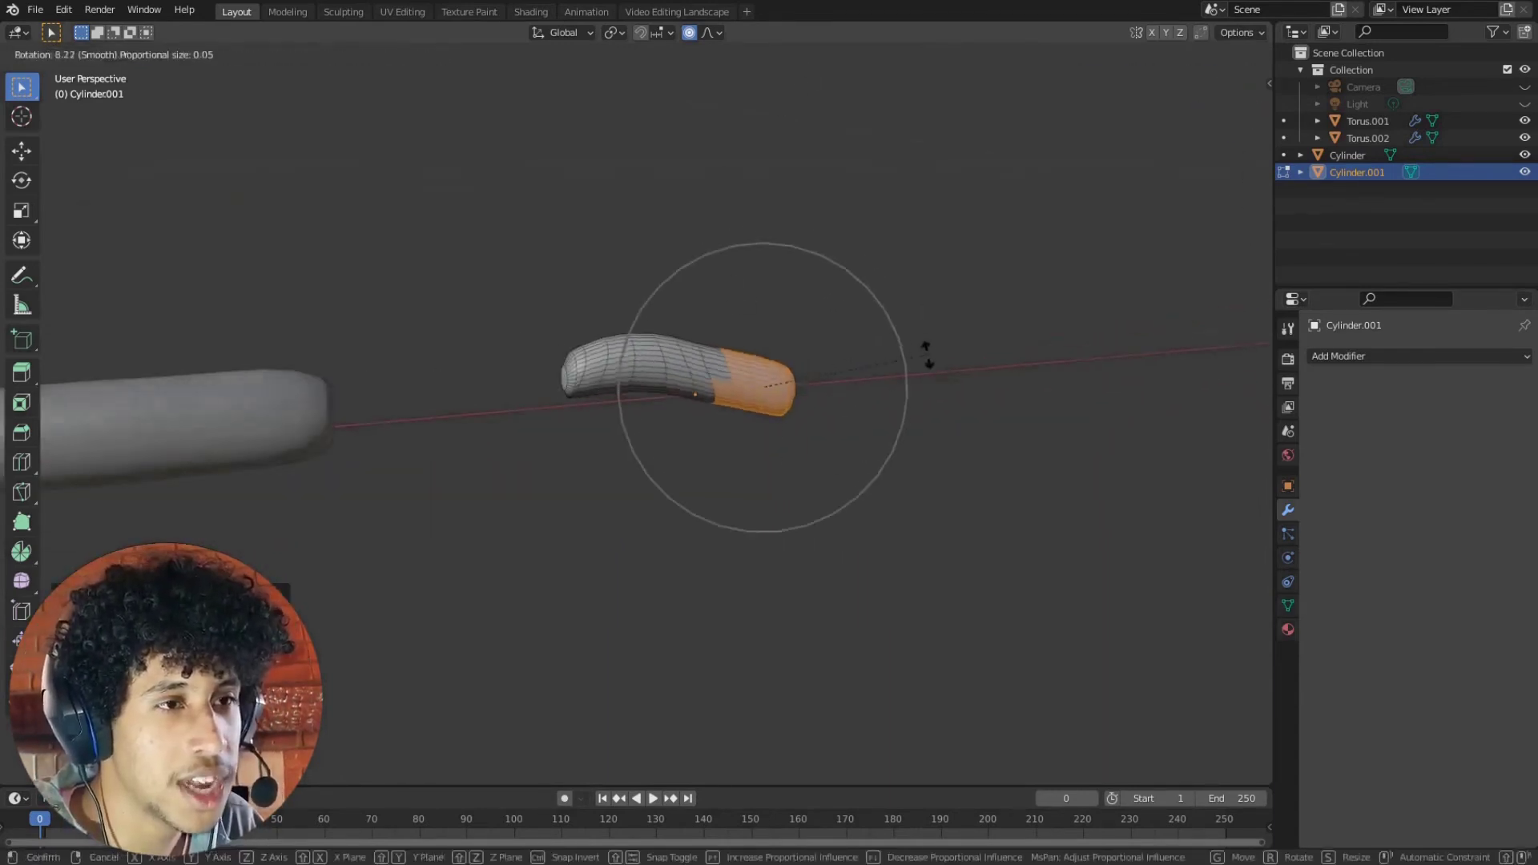
key("Escape")
key("g")
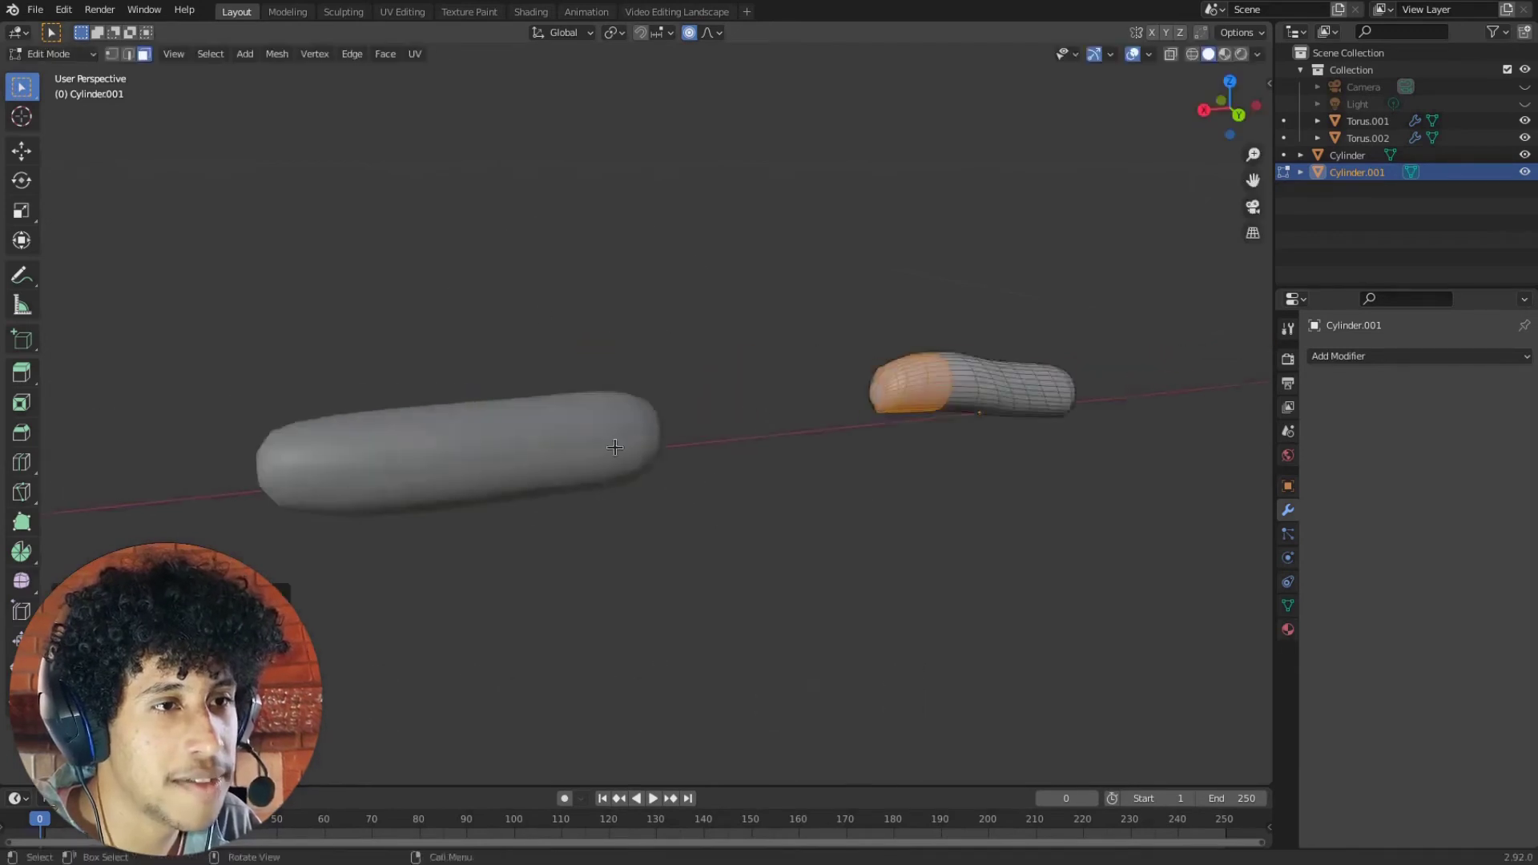
In Object Mode, shorten the straight cylinder along X and move it along X beside the bent cylinder
key("Tab")
left_click(497, 446)
key("s")
key("x")
left_click(697, 422)
scroll(697, 421, "down", 4)
key("g")
key("x")
middle_click_drag(697, 421, 585, 381)
left_click(742, 425)
left_click(577, 376)
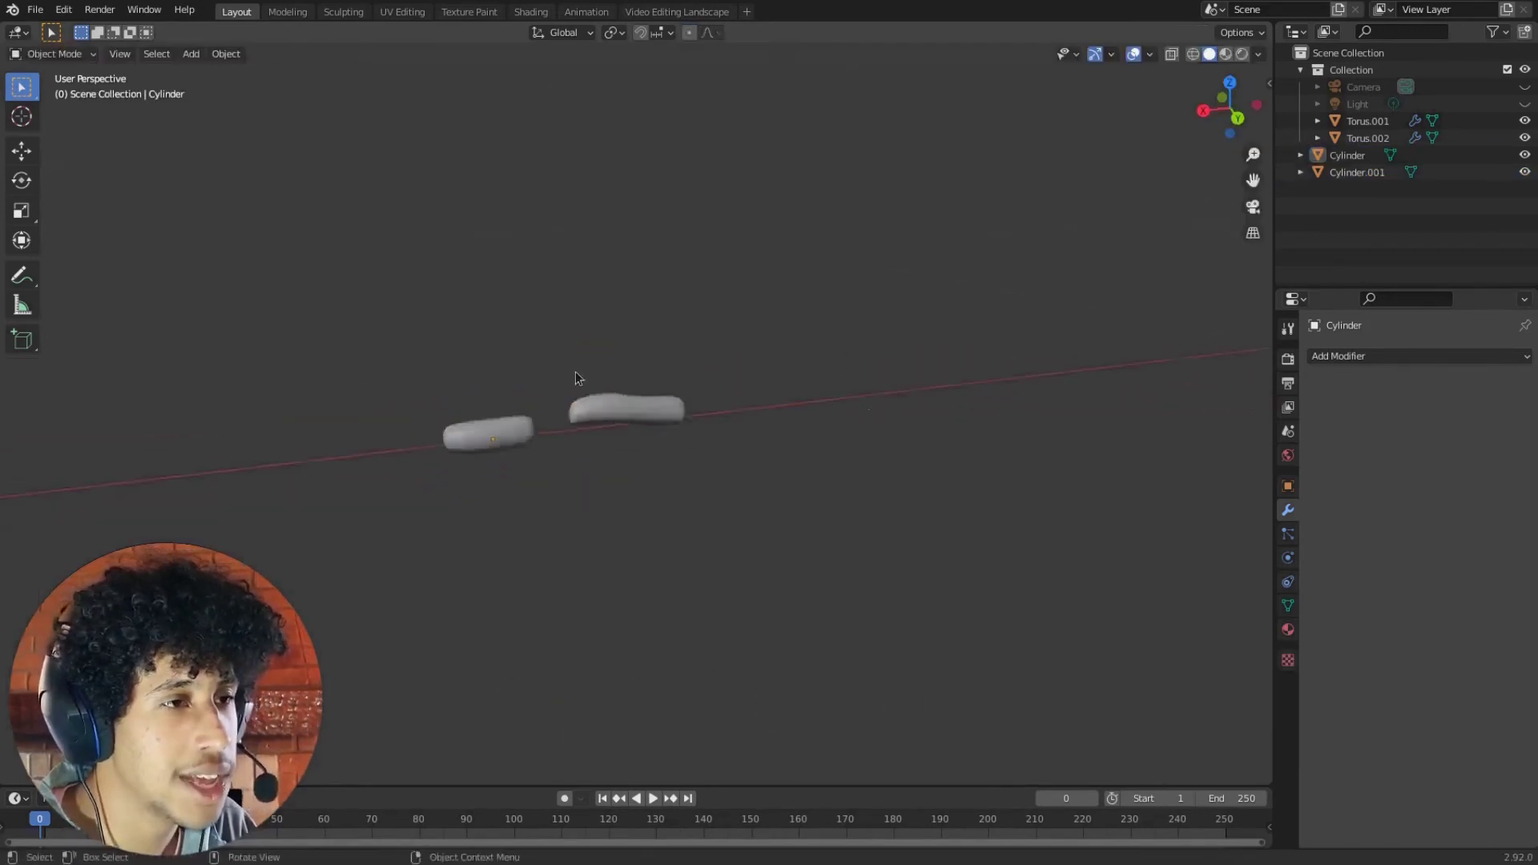
Add a UV sphere and move it along the X axis clear of the donut
scroll(572, 391, "down", 9)
key("shift+a")
mouse_move(579, 395)
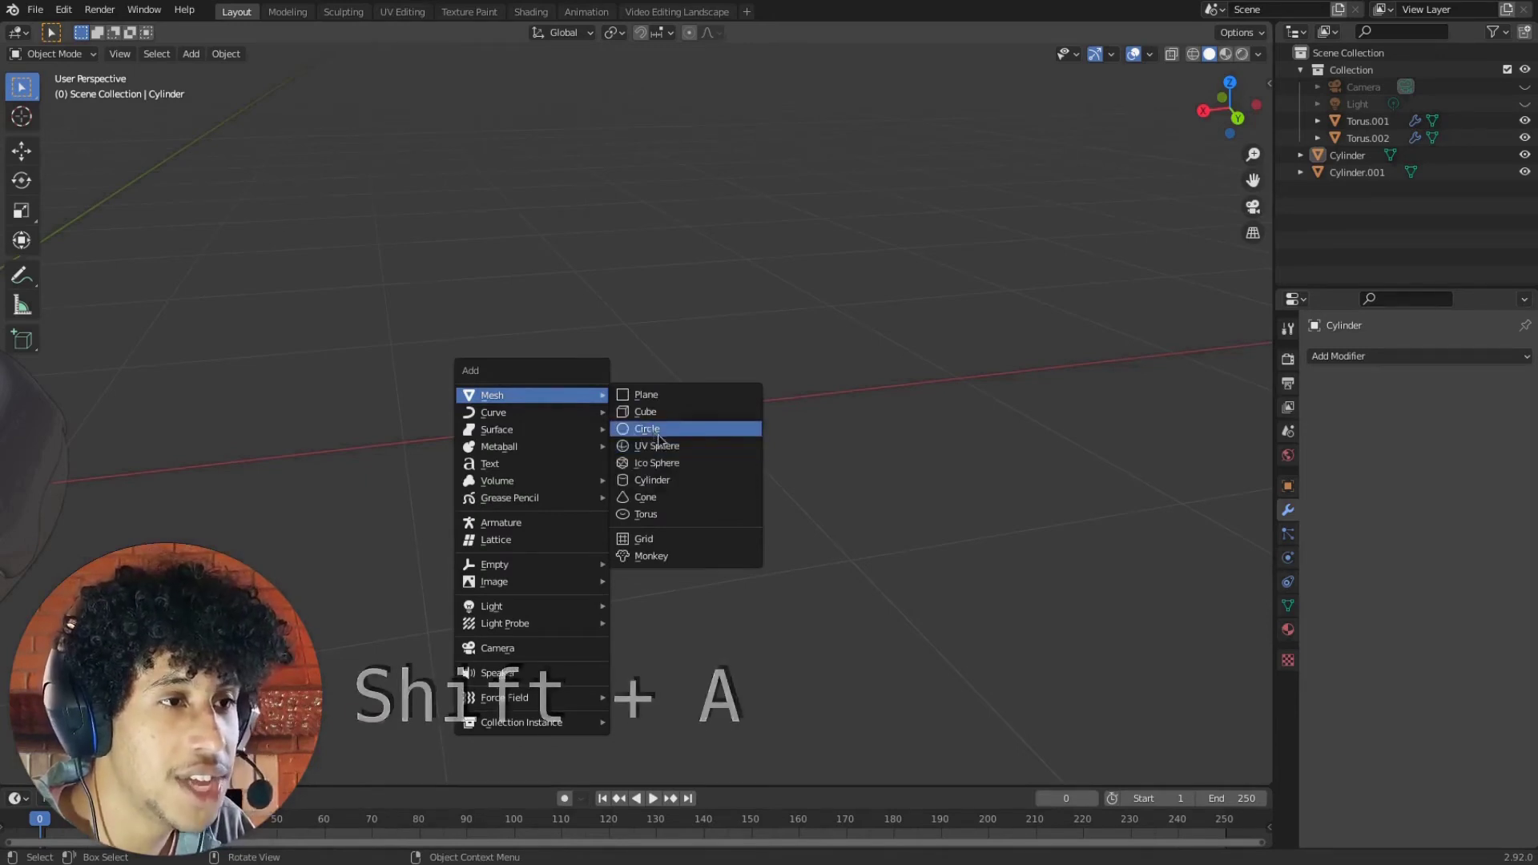
left_click(658, 446)
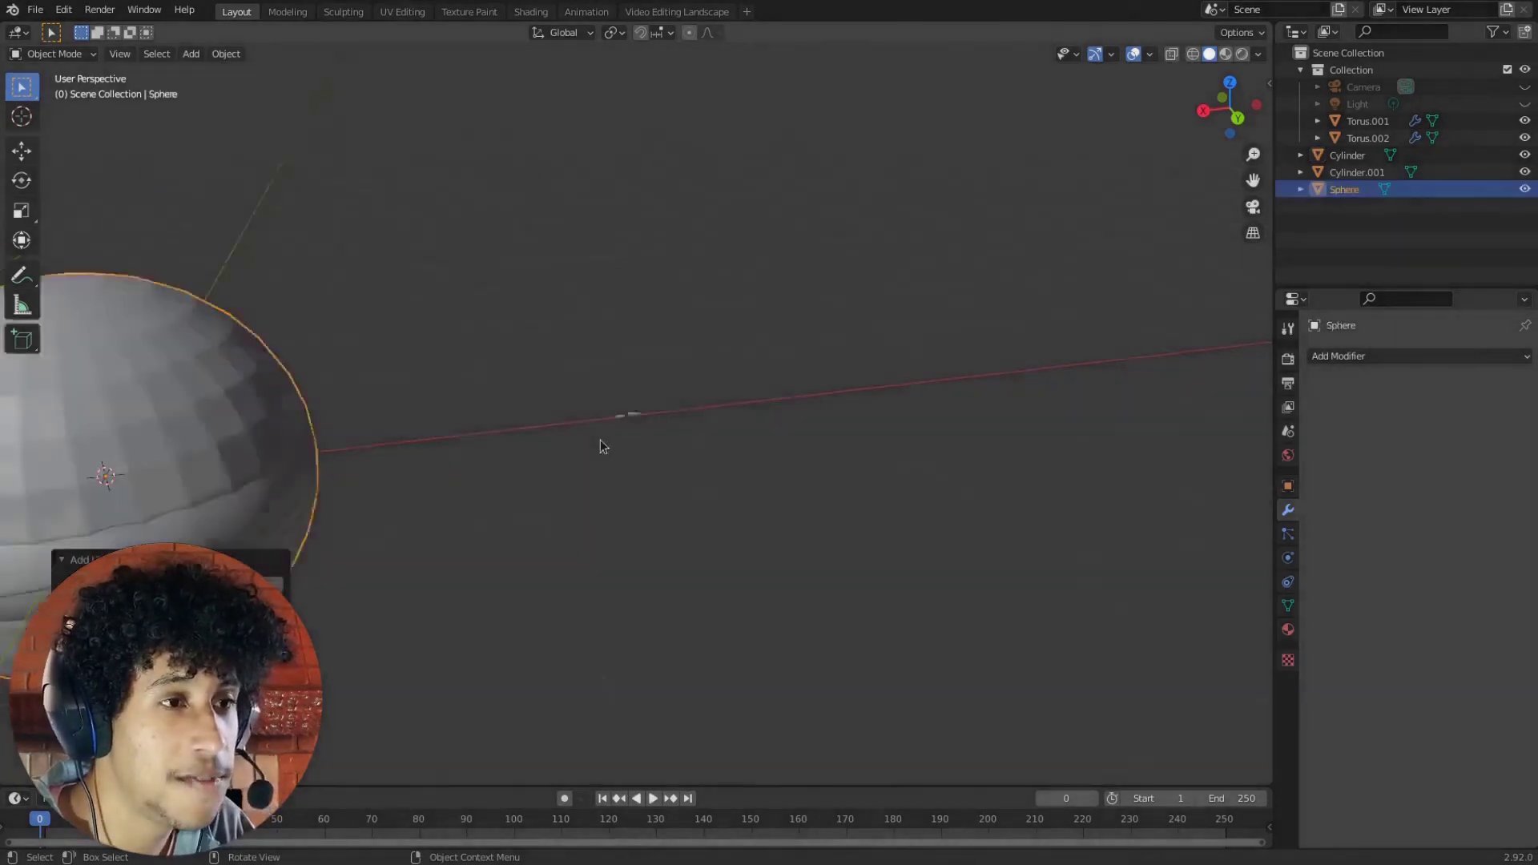
key("g")
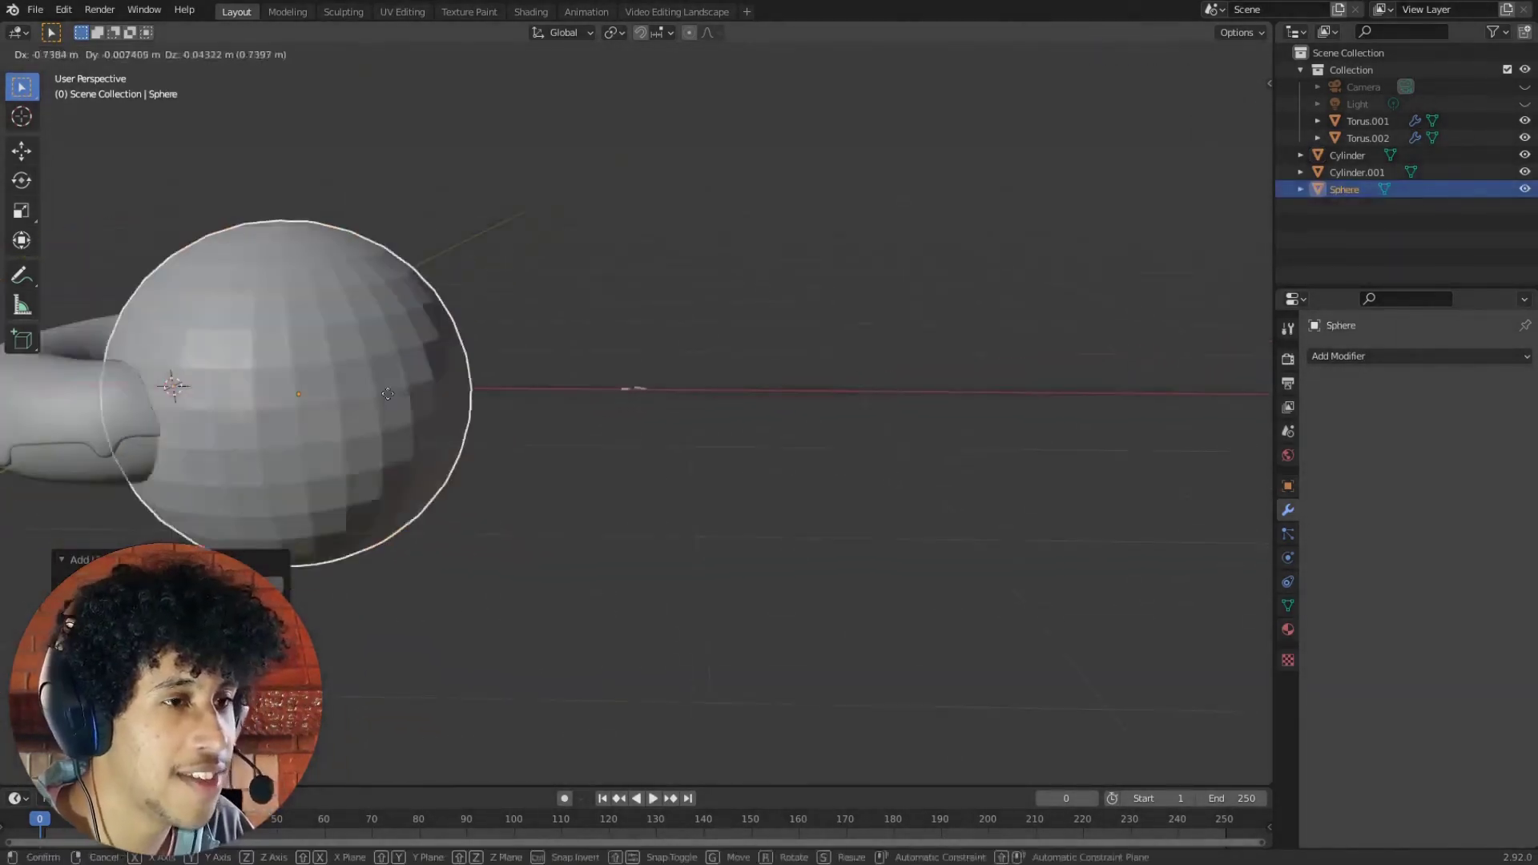
key("x")
left_click(826, 484)
Start the Shortcut VUr key display from the sidebar and hide the sidebar again
left_click(1270, 82)
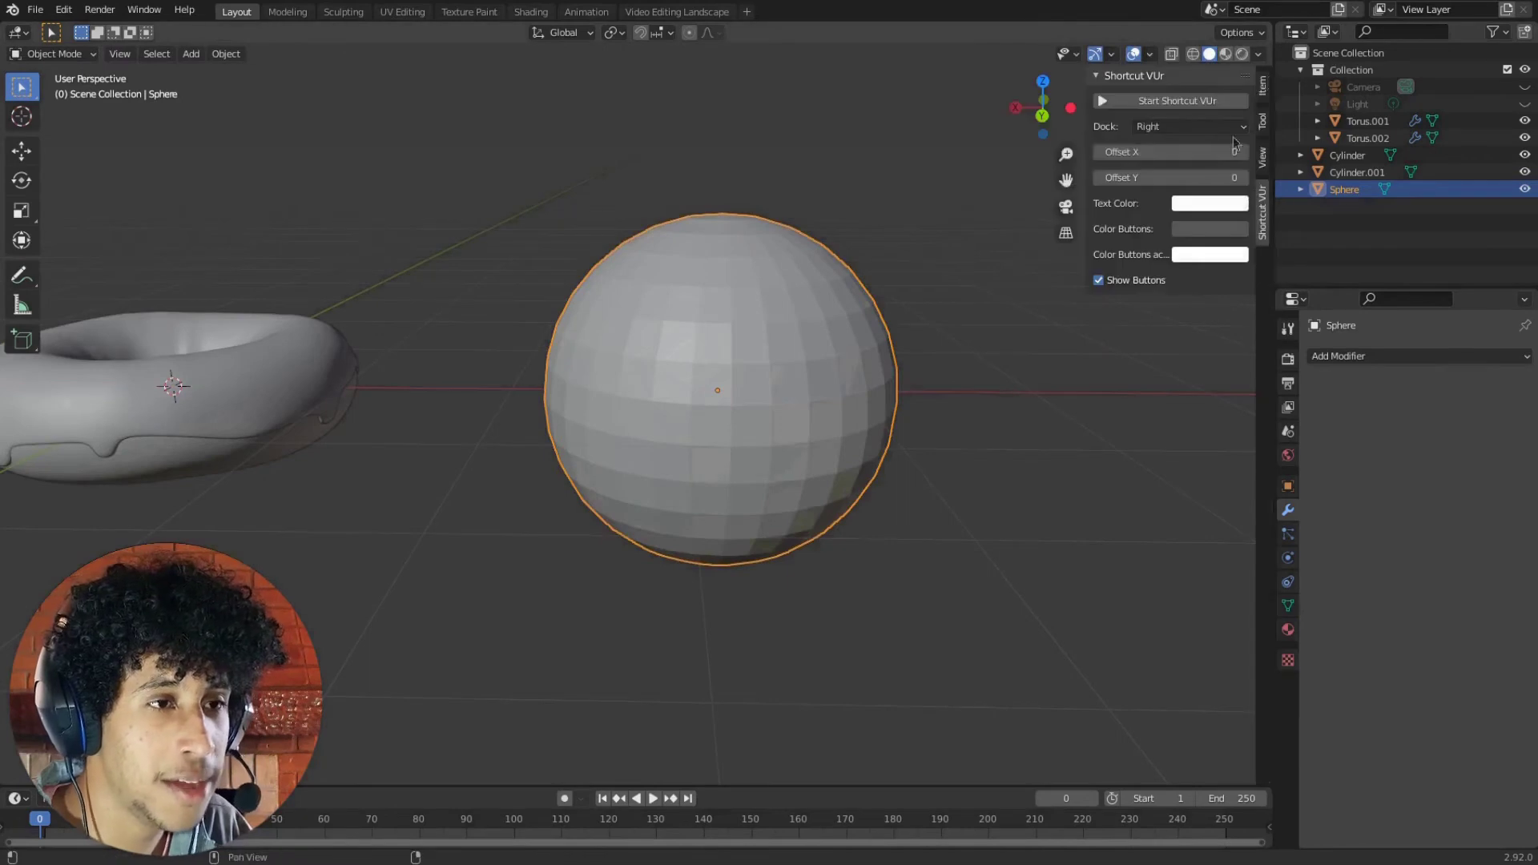
left_click(1174, 100)
left_click_drag(1082, 455, 1266, 455)
Scale the UV sphere down uniformly to a small ball, comparing its size with the two cylinders
scroll(866, 449, "up", 3)
middle_click_drag(795, 454, 639, 450, "shift")
key("s")
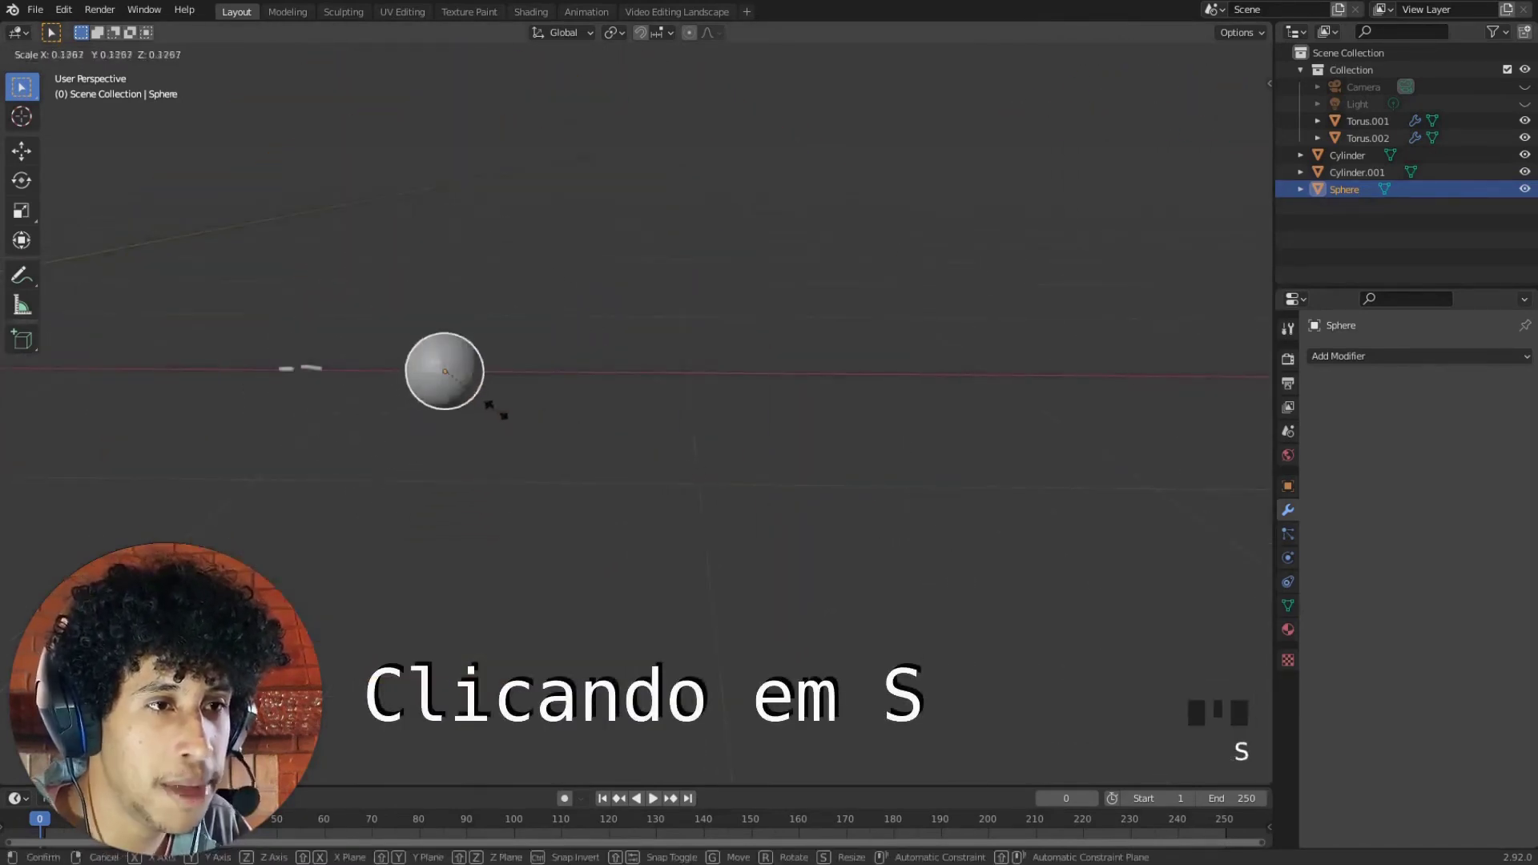
left_click(461, 376)
middle_click_drag(461, 377, 874, 399, "shift")
scroll(721, 417, "up", 4)
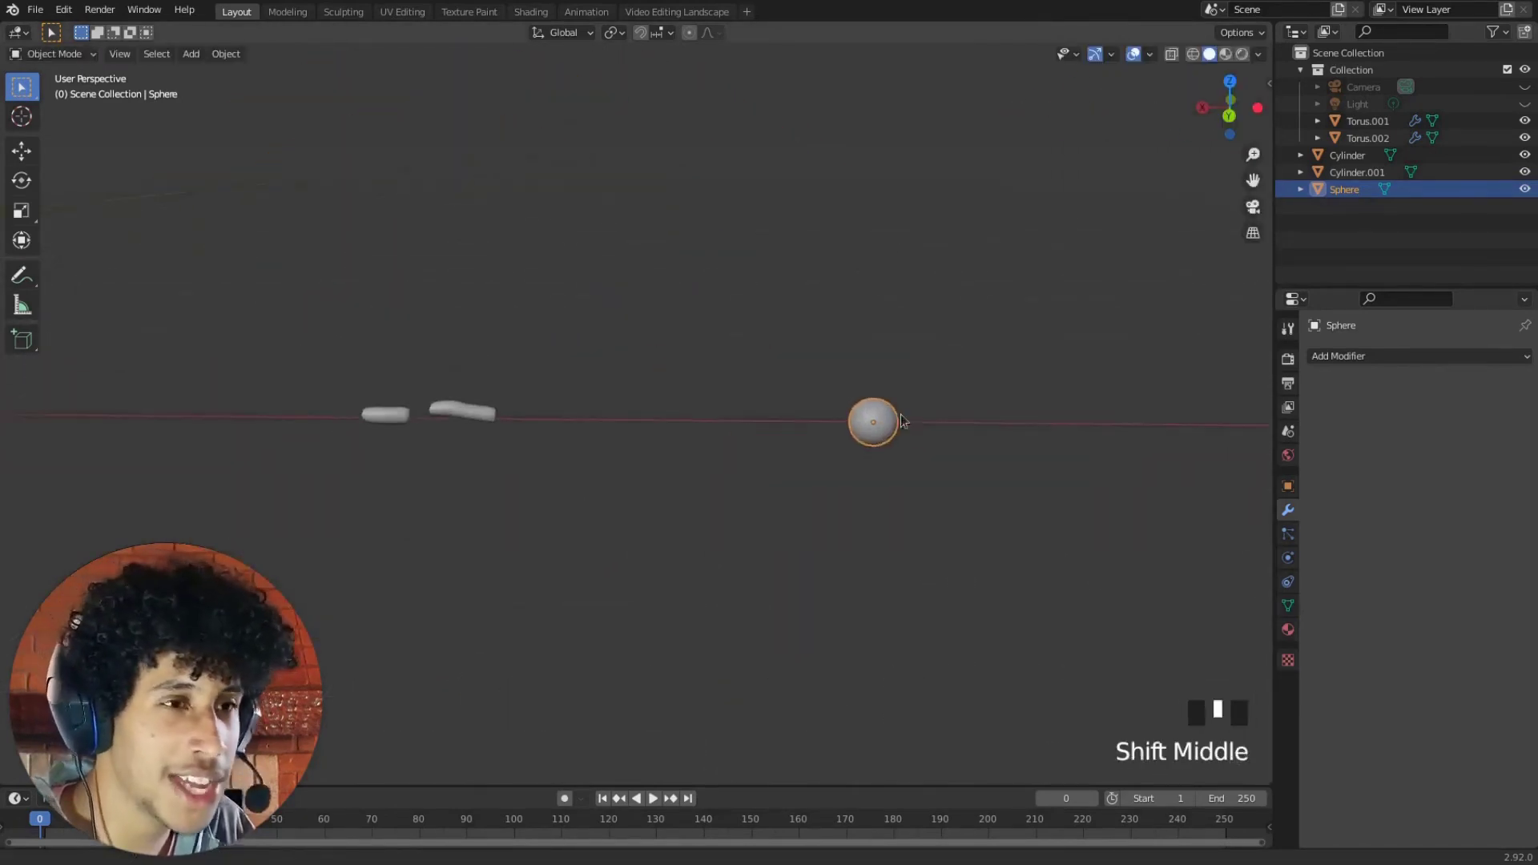
Move the sphere close to the end of the bent cylinder
scroll(1117, 430, "down", 3)
key("g")
left_click(573, 383)
middle_click_drag(601, 393, 663, 376, "shift")
scroll(746, 412, "up", 3)
Scale the sphere down uniformly to suit the cylinders' thickness and adjust its position beside the bent cylinder
key("s")
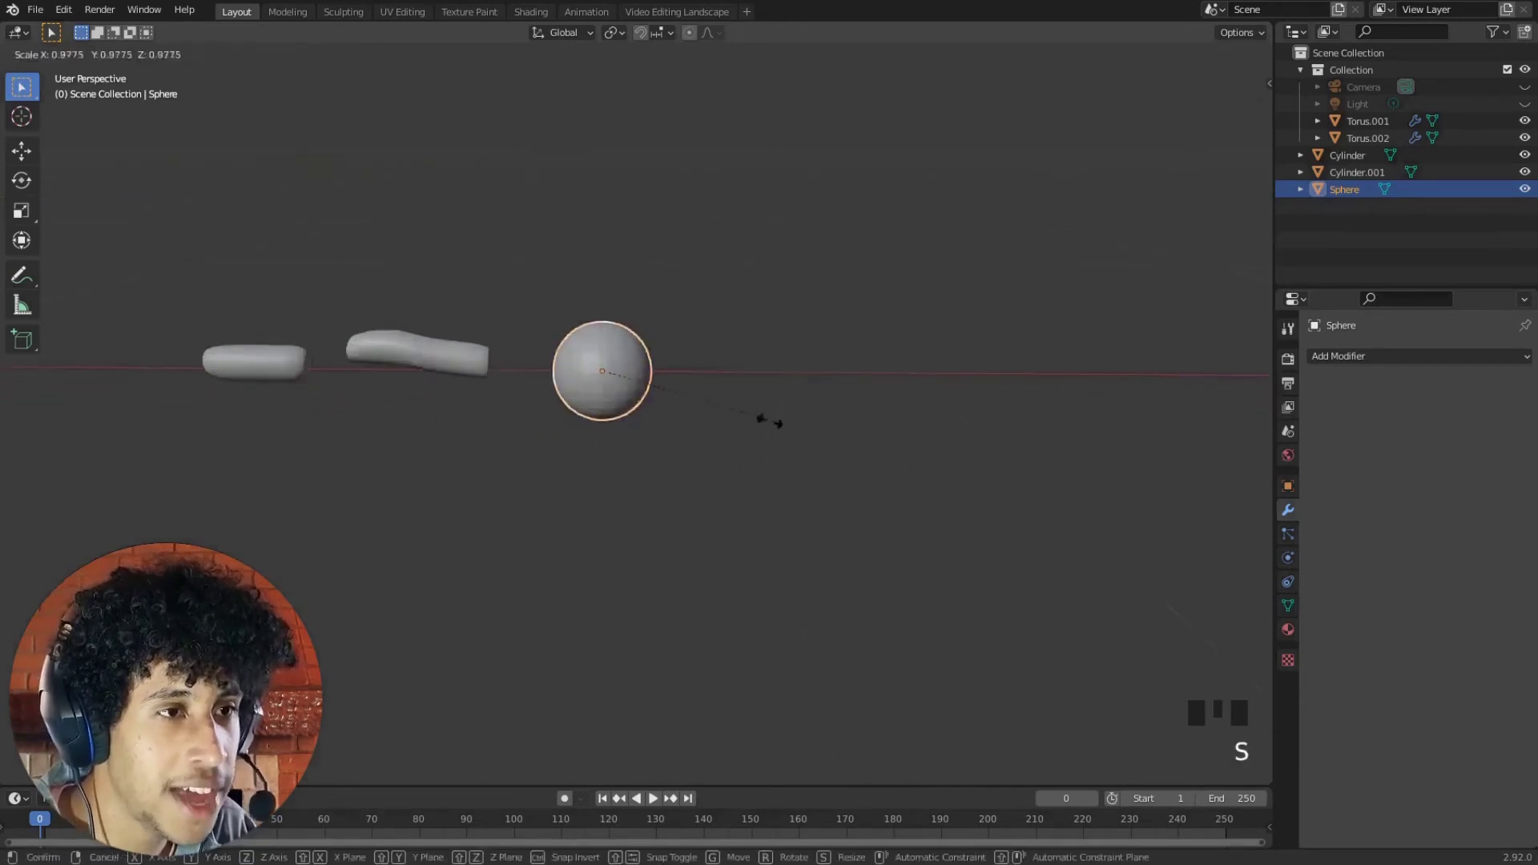
left_click(714, 403)
middle_click_drag(580, 341, 632, 330, "shift")
key("g")
left_click(611, 326)
right_click(625, 318)
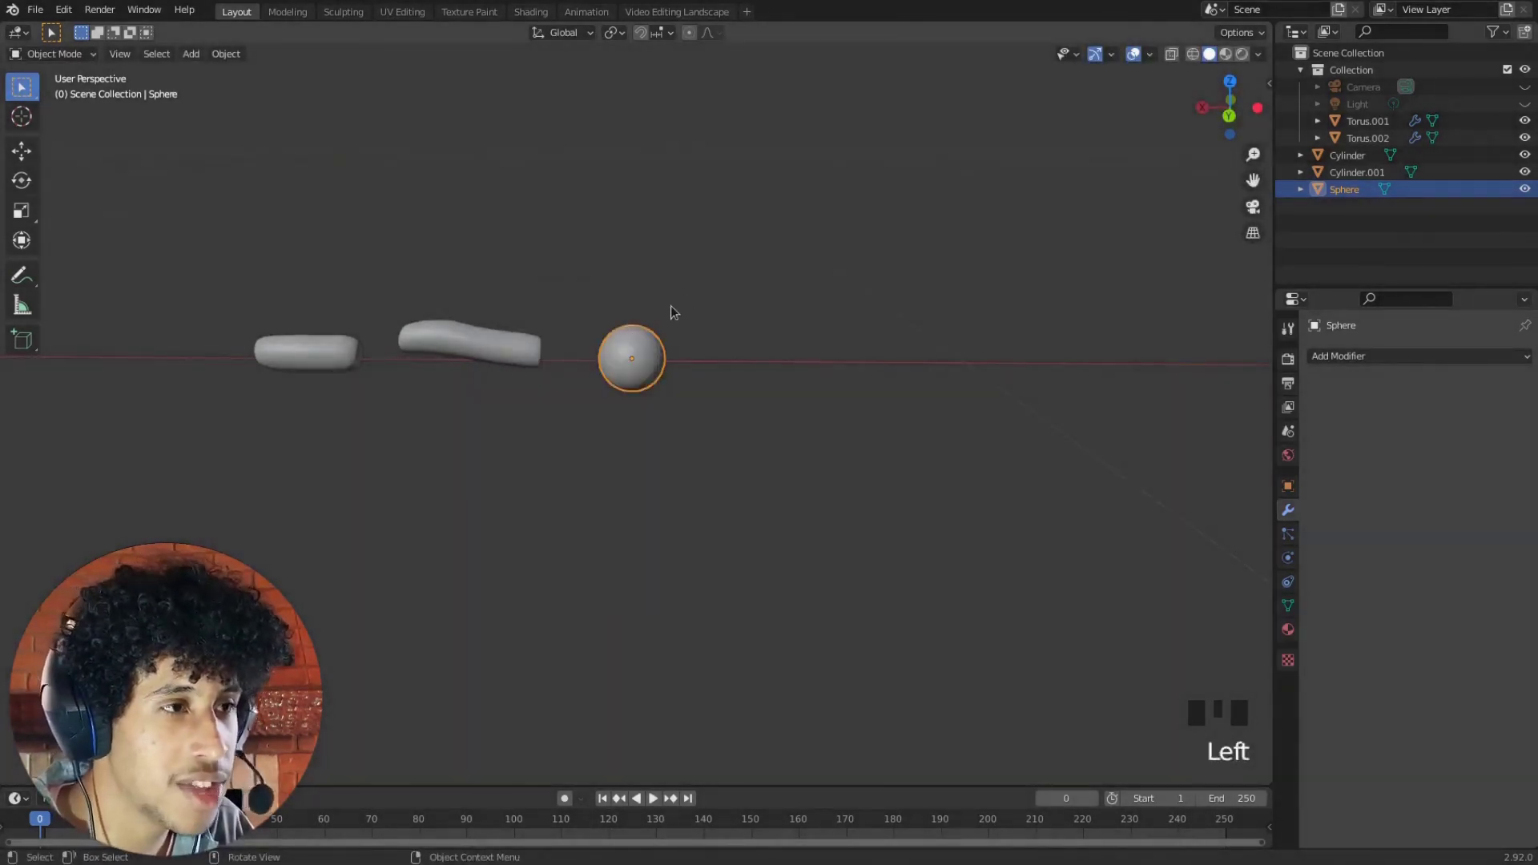
Compare the sizes and spacing of the two cylinders and the sphere side by side
scroll(613, 313, "up", 2)
middle_click_drag(613, 313, 877, 383, "shift")
left_click(877, 383)
scroll(853, 353, "down", 4)
scroll(852, 347, "up", 4)
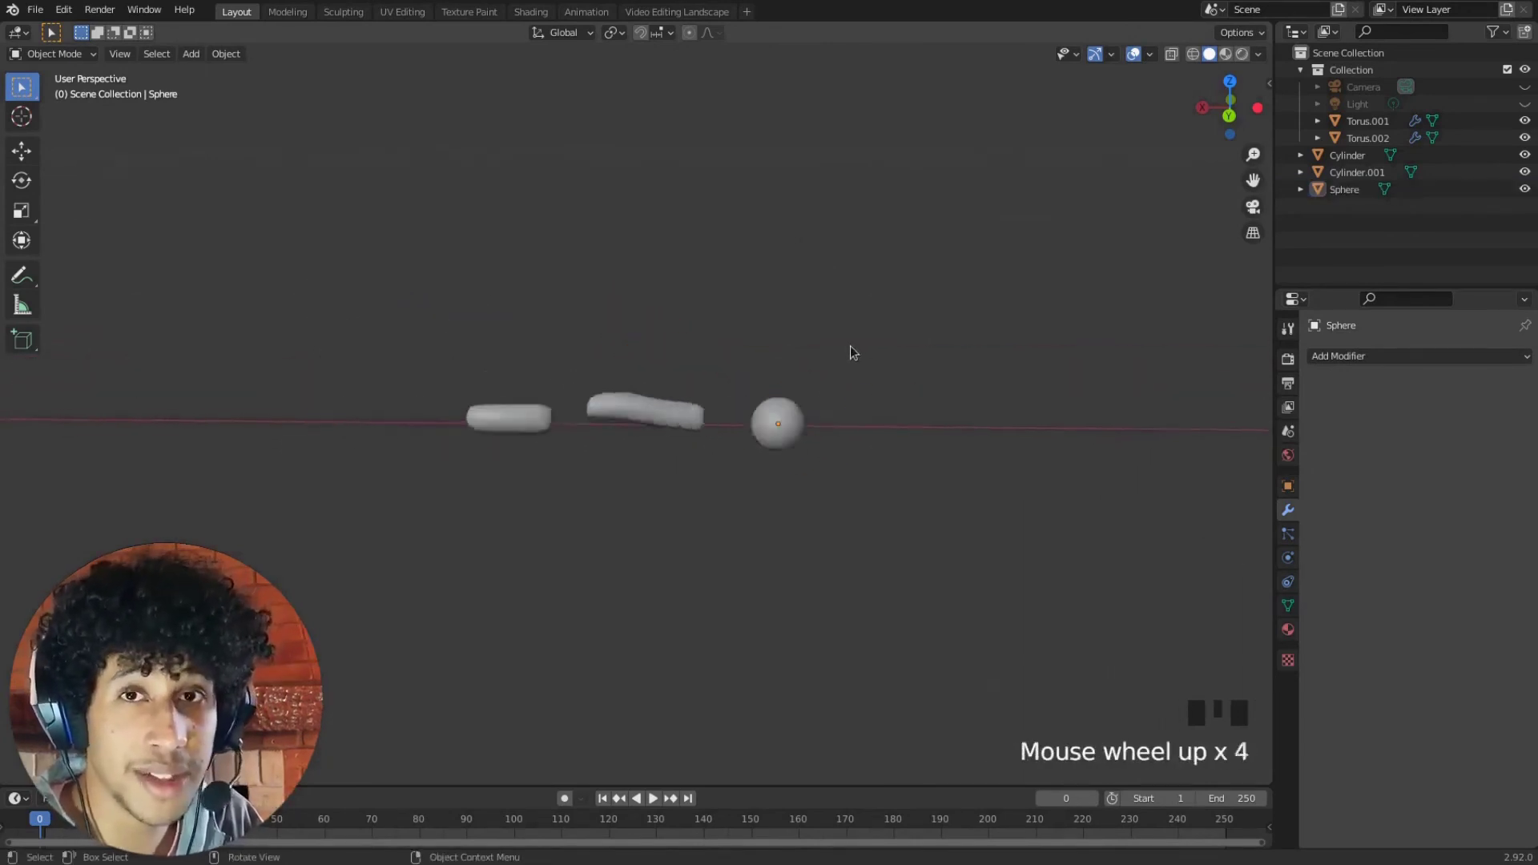
left_click_drag(928, 346, 464, 495)
scroll(653, 357, "down", 4)
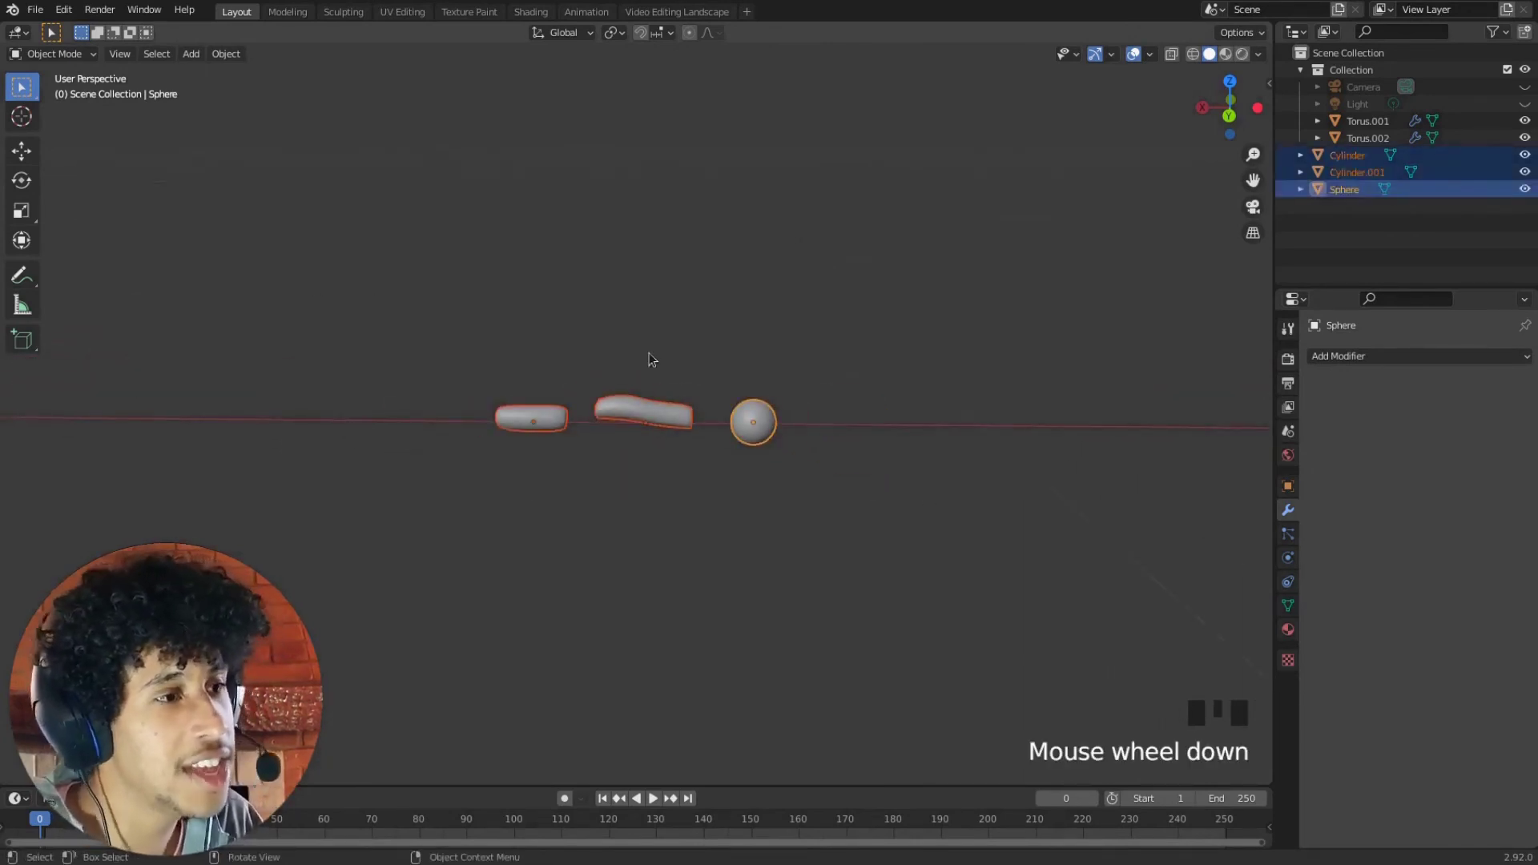
scroll(651, 357, "down", 4)
left_click(708, 293)
scroll(708, 293, "up", 3)
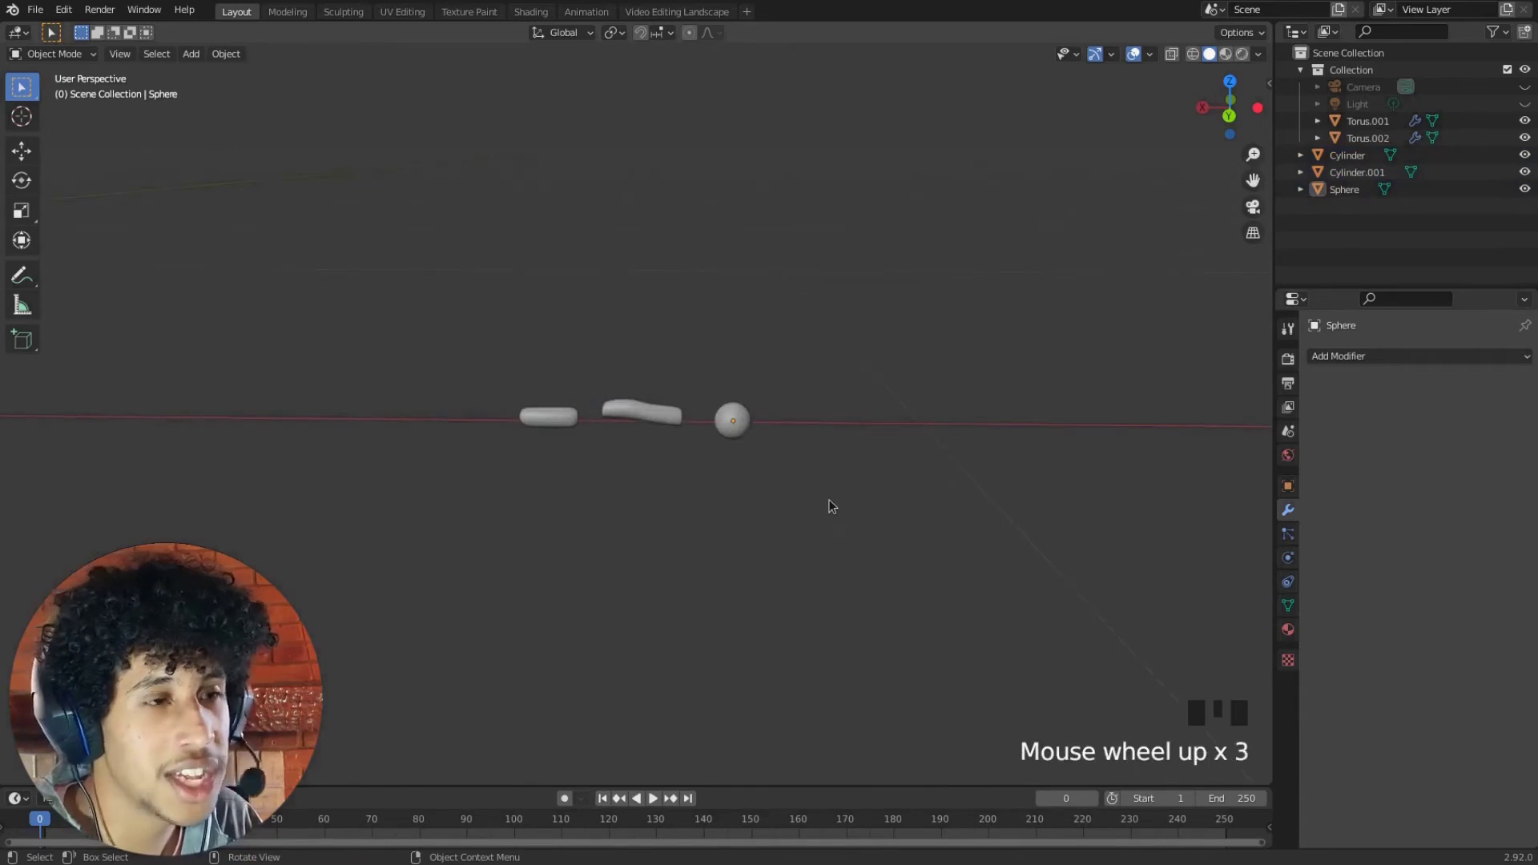
scroll(828, 504, "up", 4)
left_click_drag(903, 550, 393, 325)
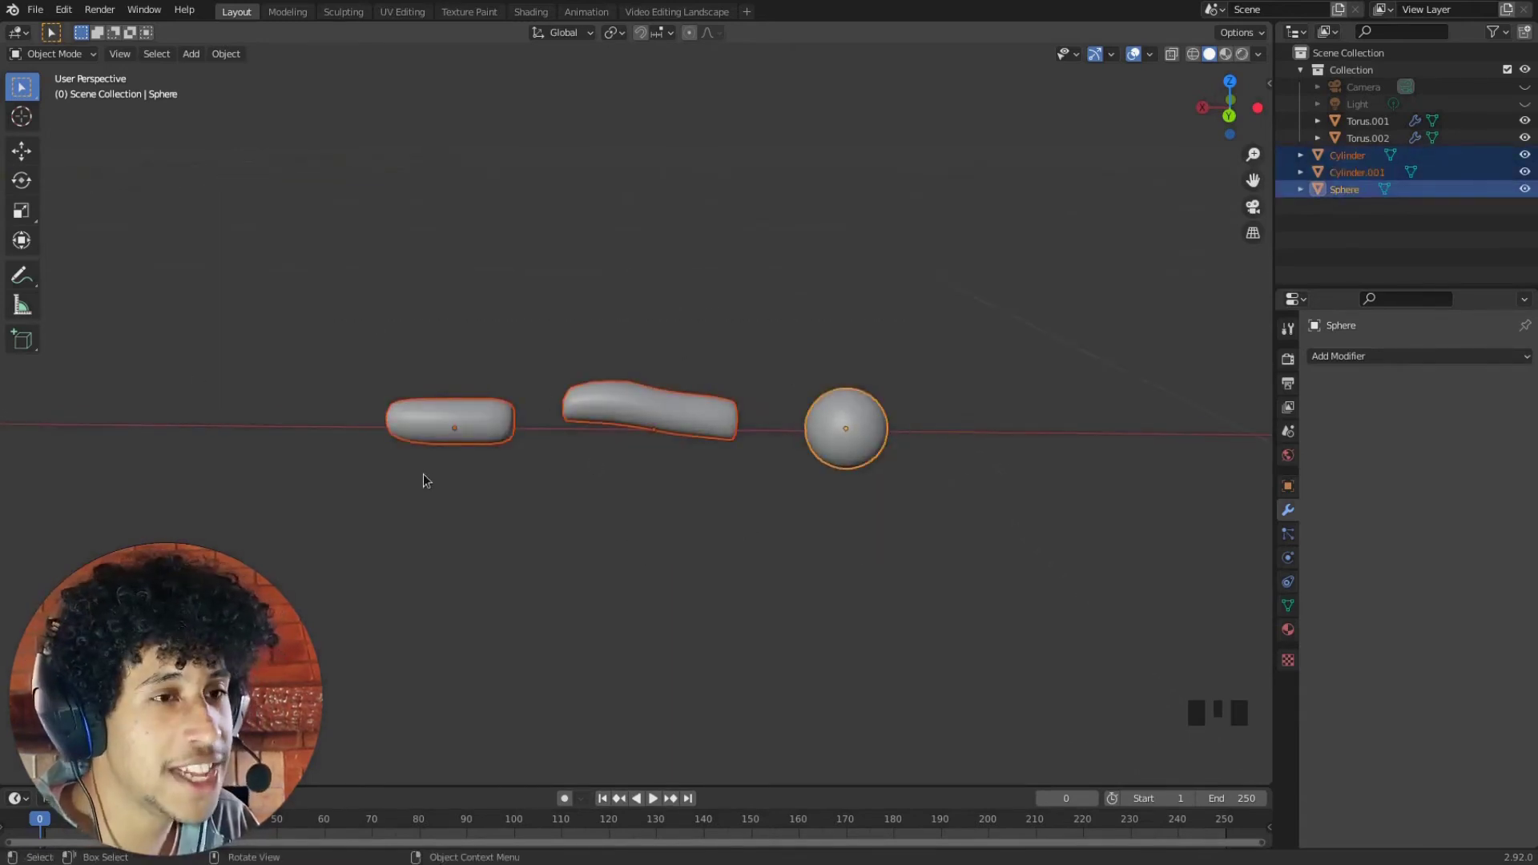
scroll(422, 475, "down", 2)
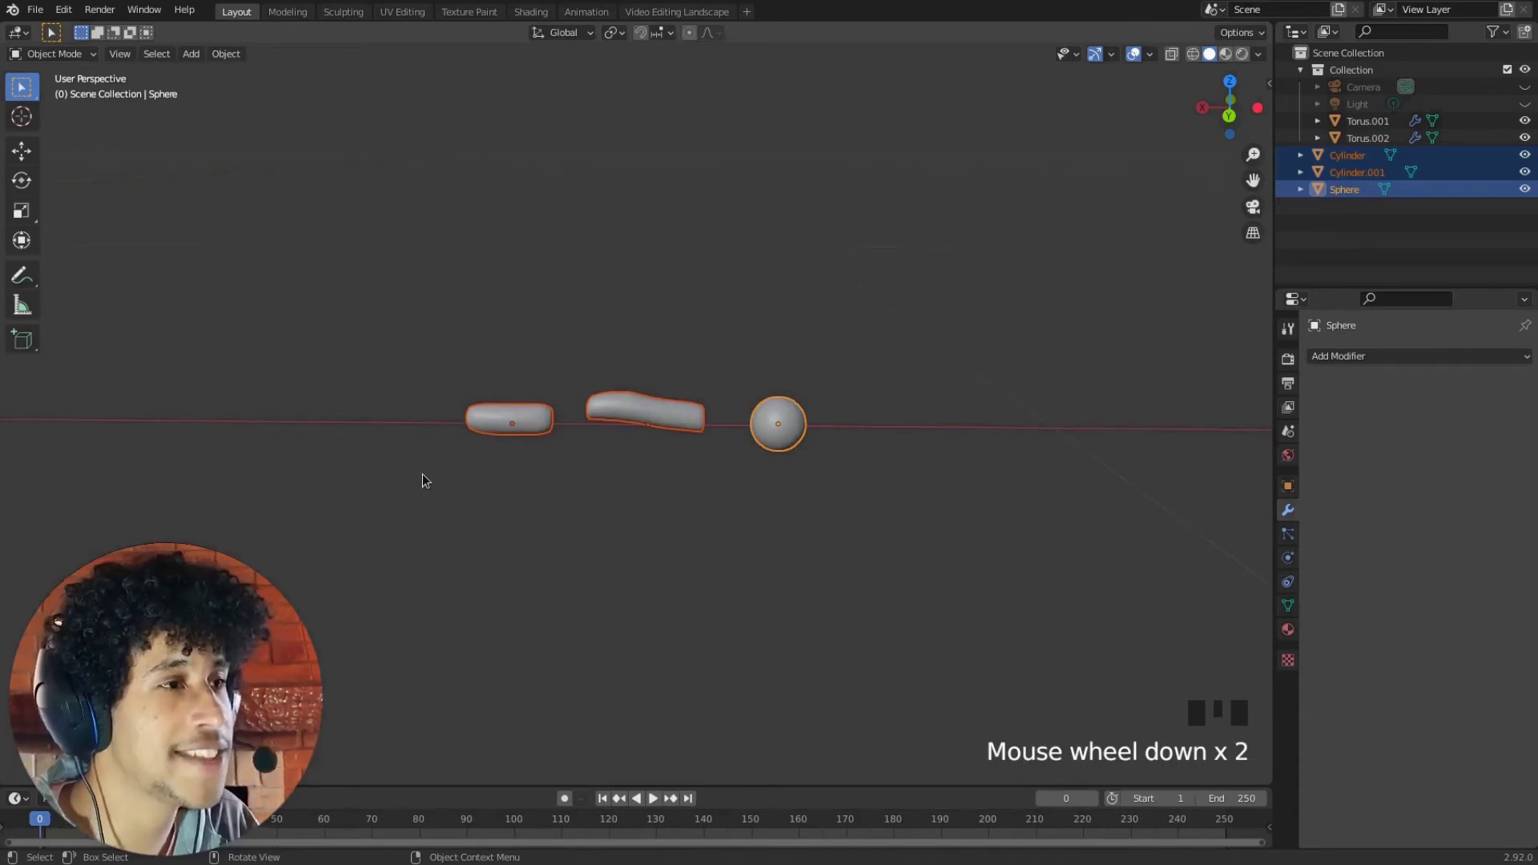
Compare the size of the three small shapes with the donut and its icing
scroll(423, 479, "down", 12)
middle_click_drag(419, 470, 543, 437, "shift")
scroll(535, 428, "up", 2)
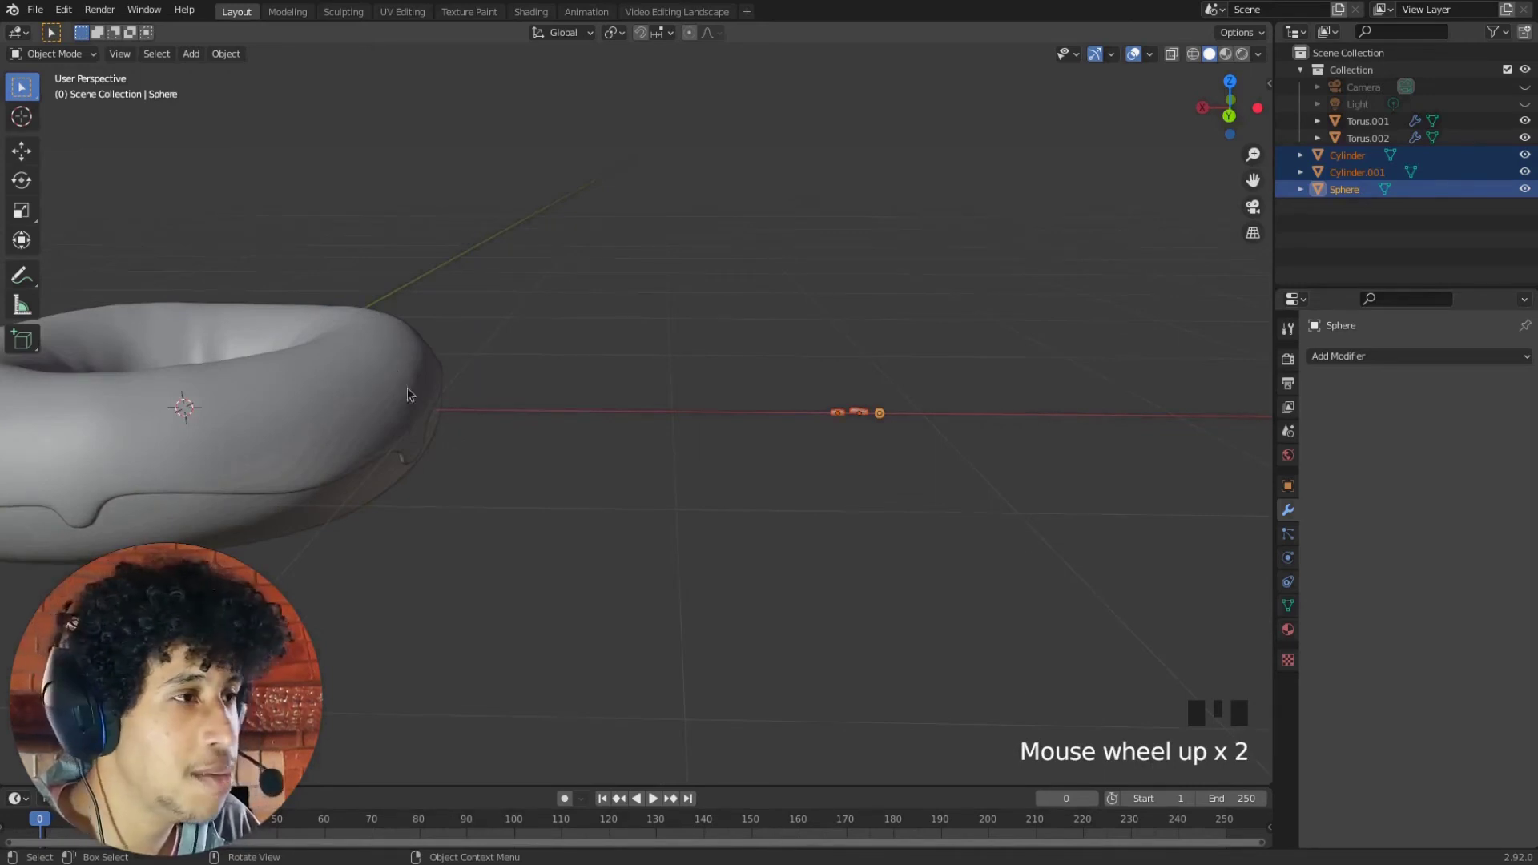
left_click(859, 412)
left_click_drag(922, 448, 796, 368)
left_click(237, 461)
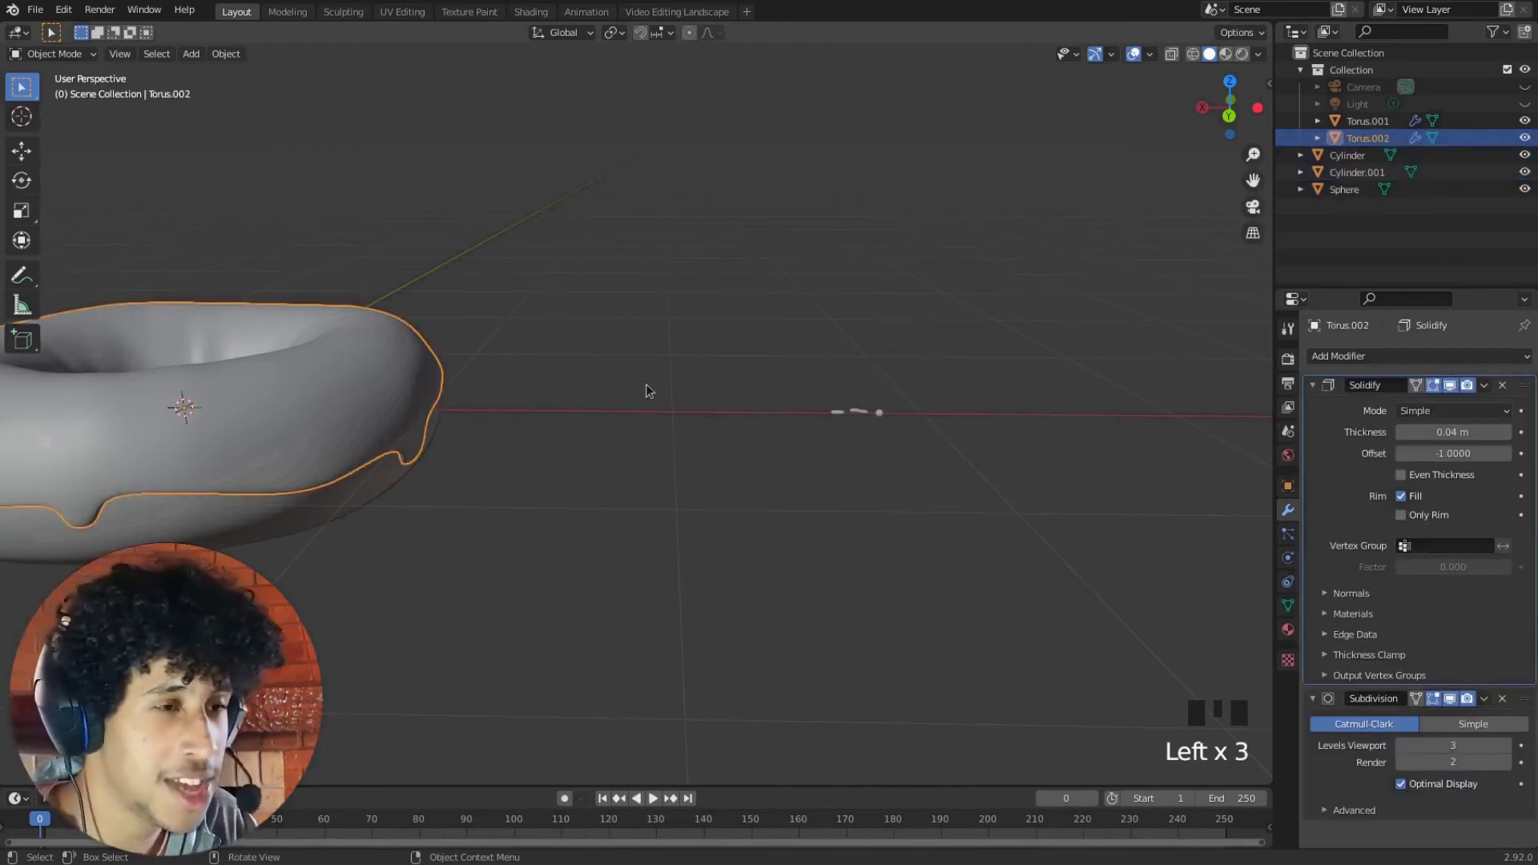
left_click(652, 312)
middle_click_drag(871, 281, 724, 364, "shift")
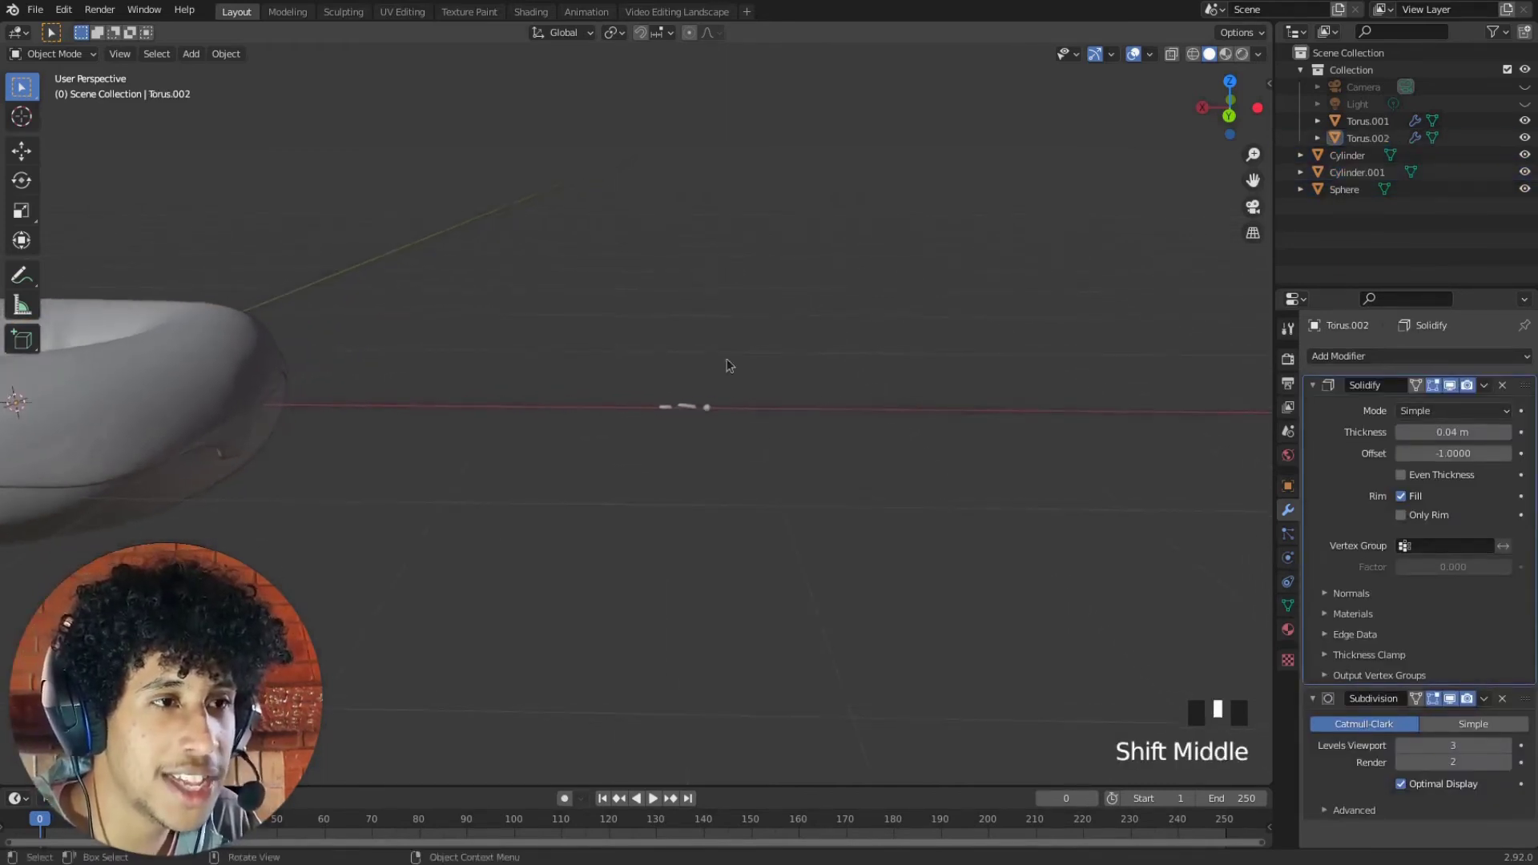
Move the two cylinders and the sphere into a new collection named Confetti
left_click(704, 420)
left_click_drag(633, 370, 633, 372)
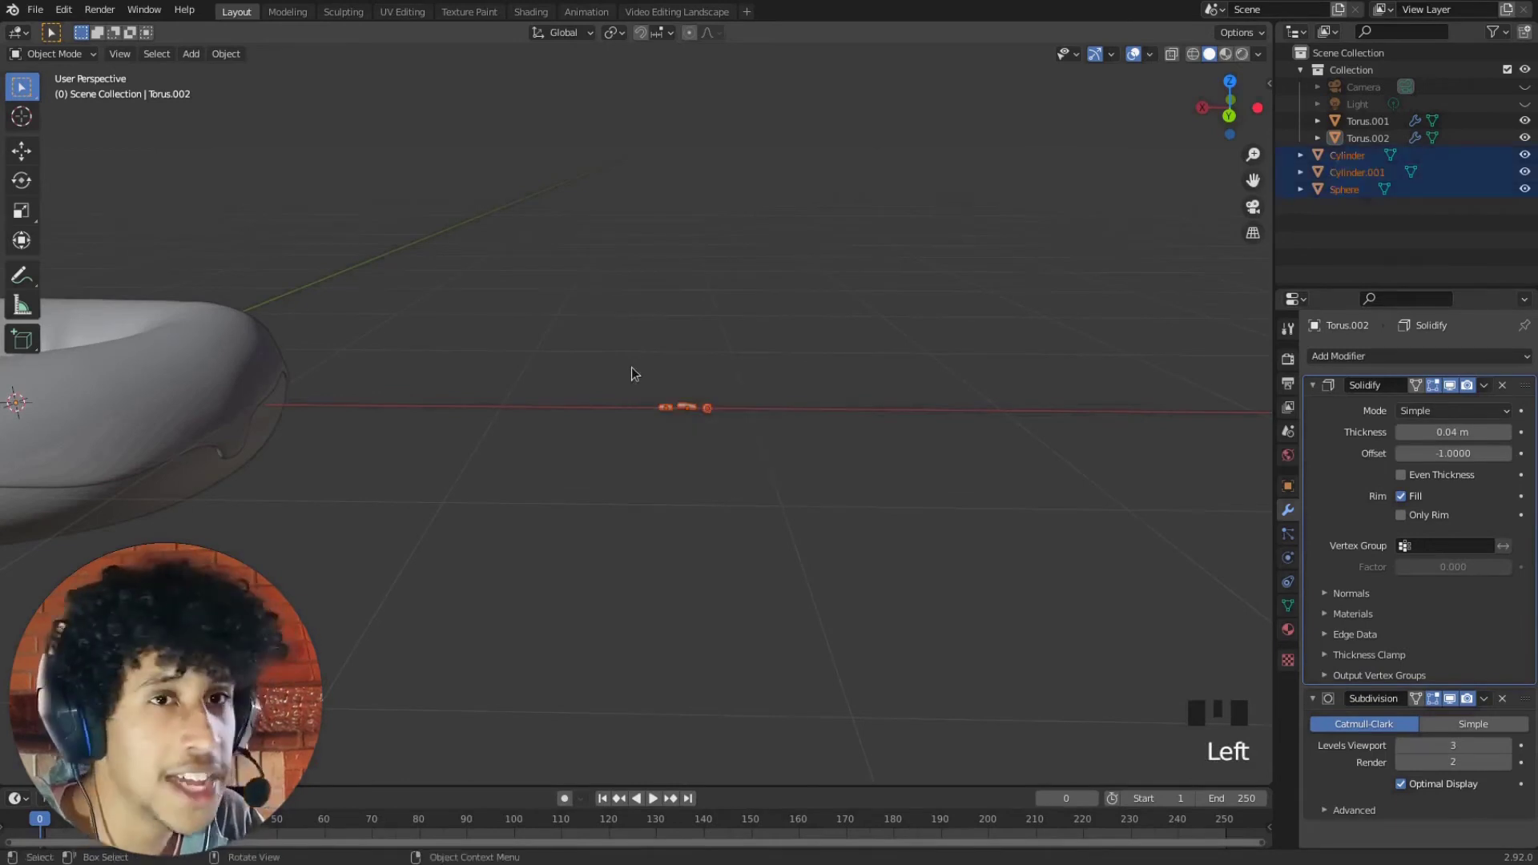
key("m")
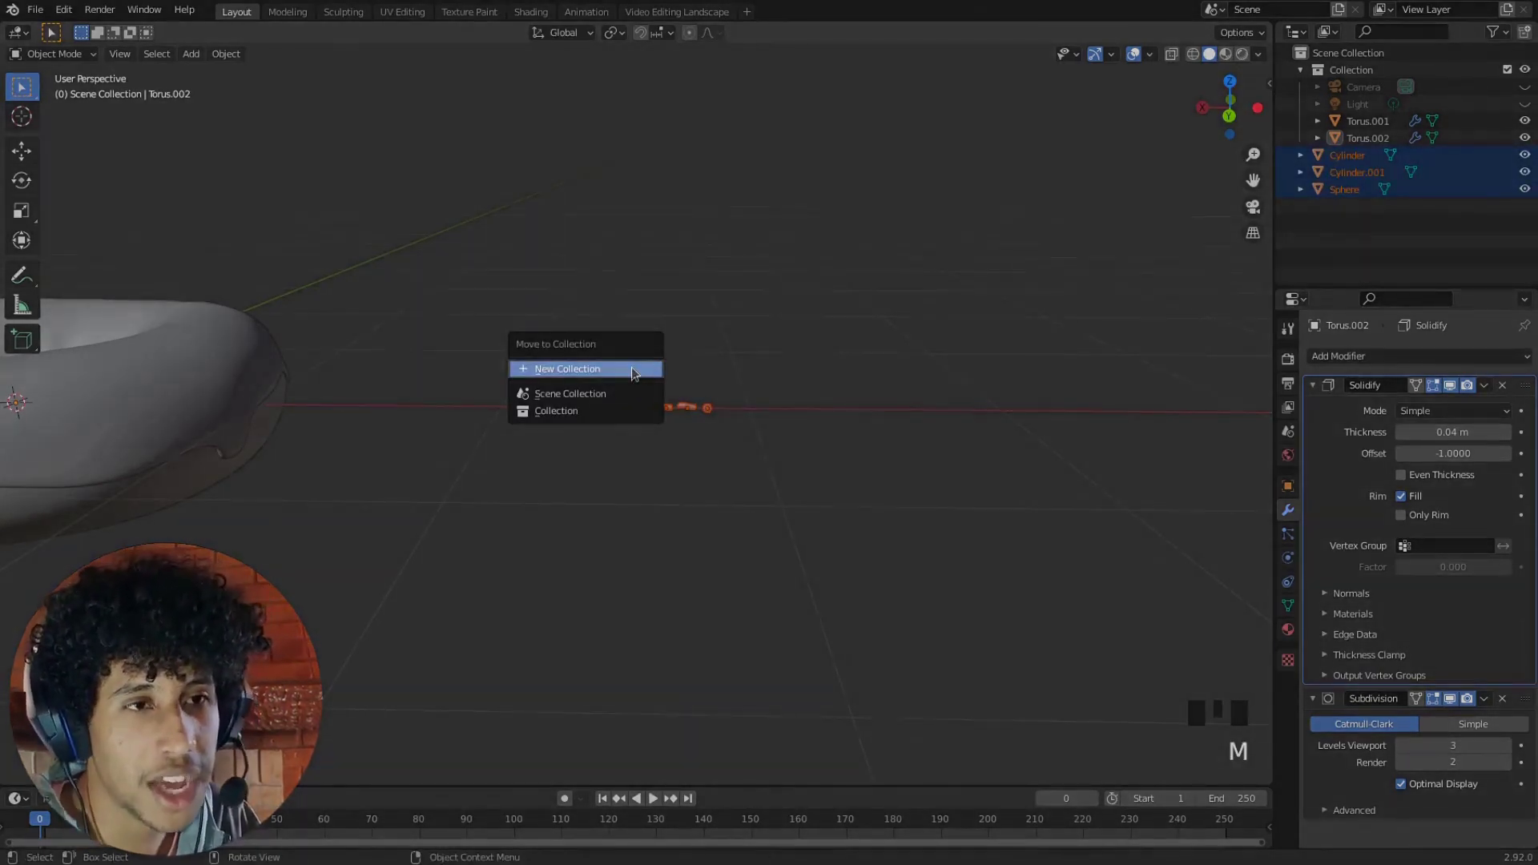
left_click(633, 370)
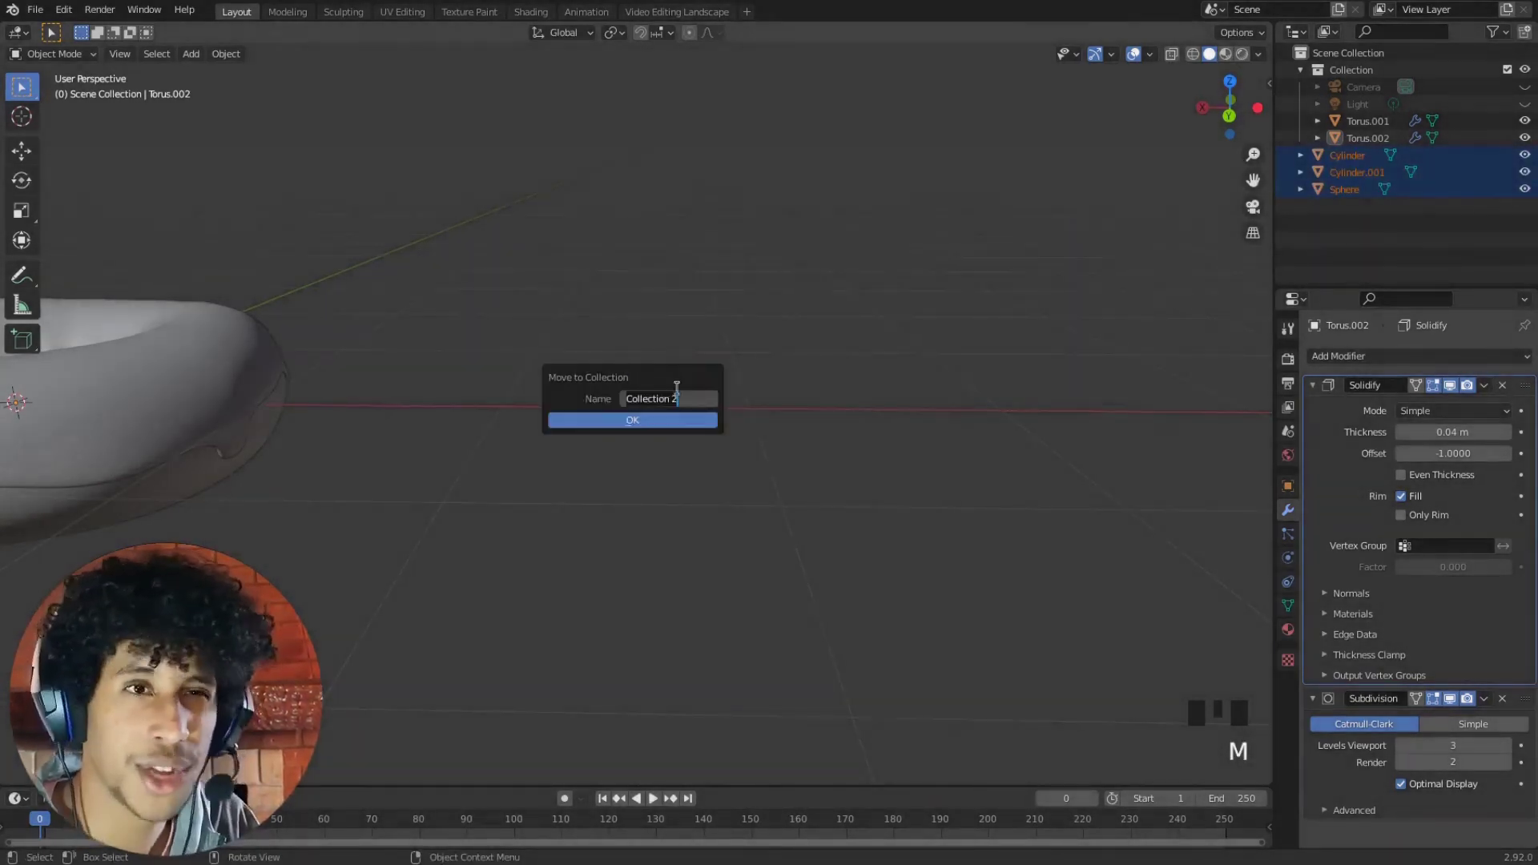
type("Confe")
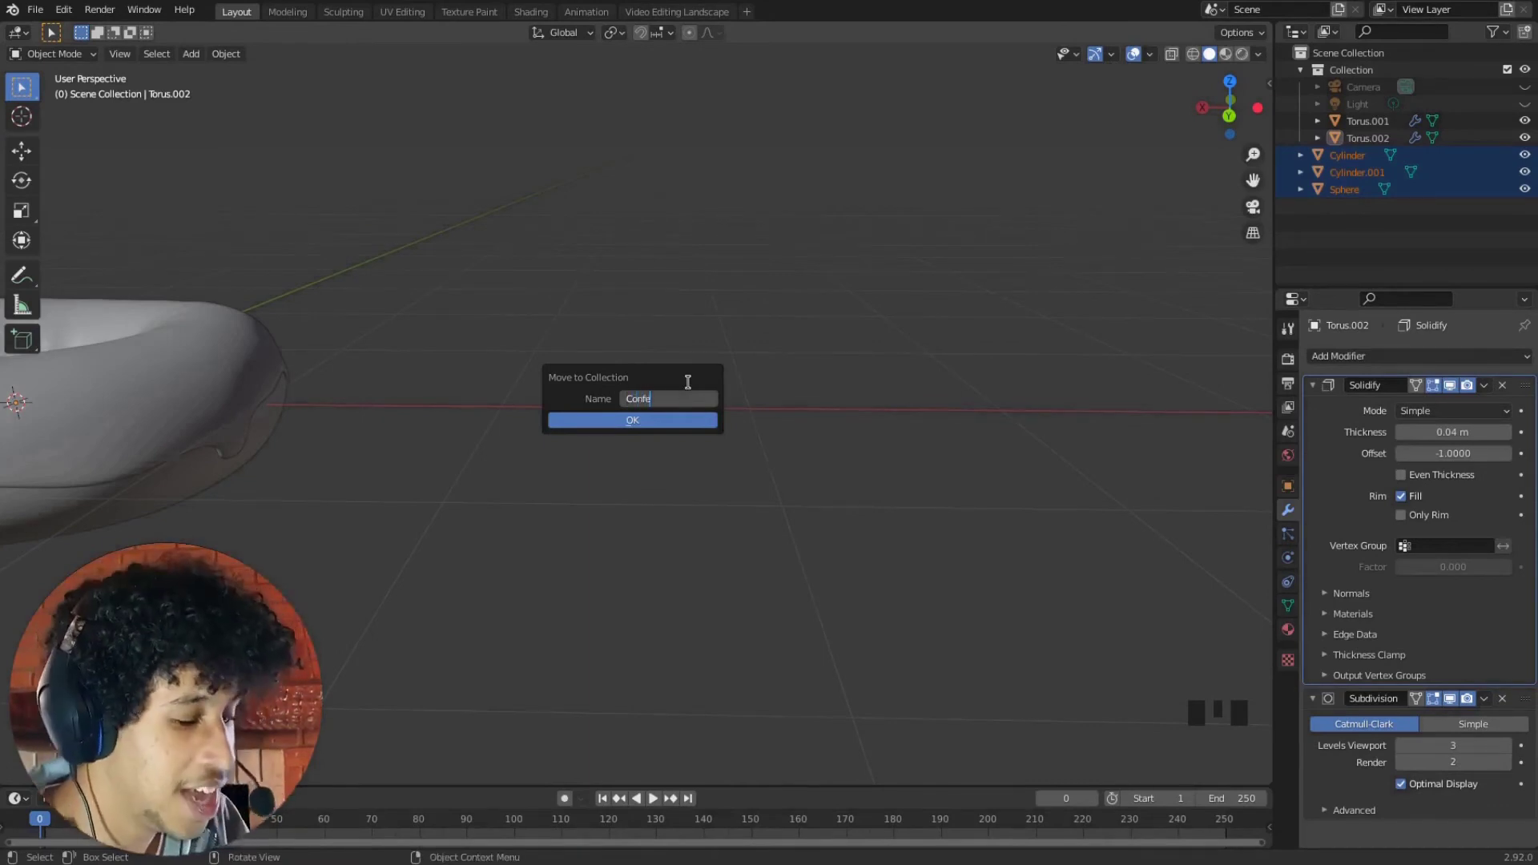
type("tti")
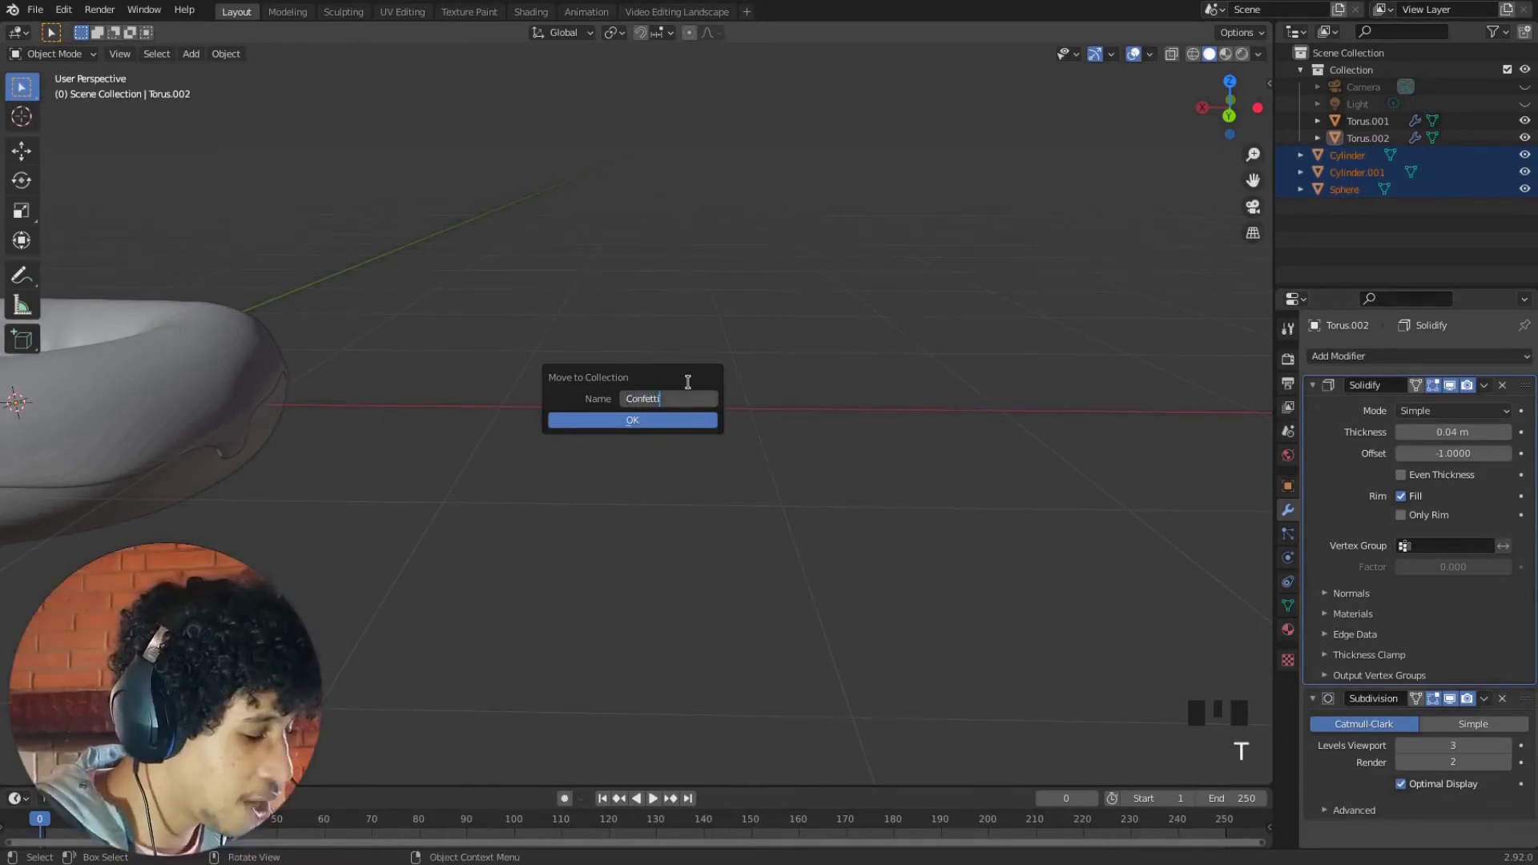
key("Return")
key("Return")
left_click(555, 381)
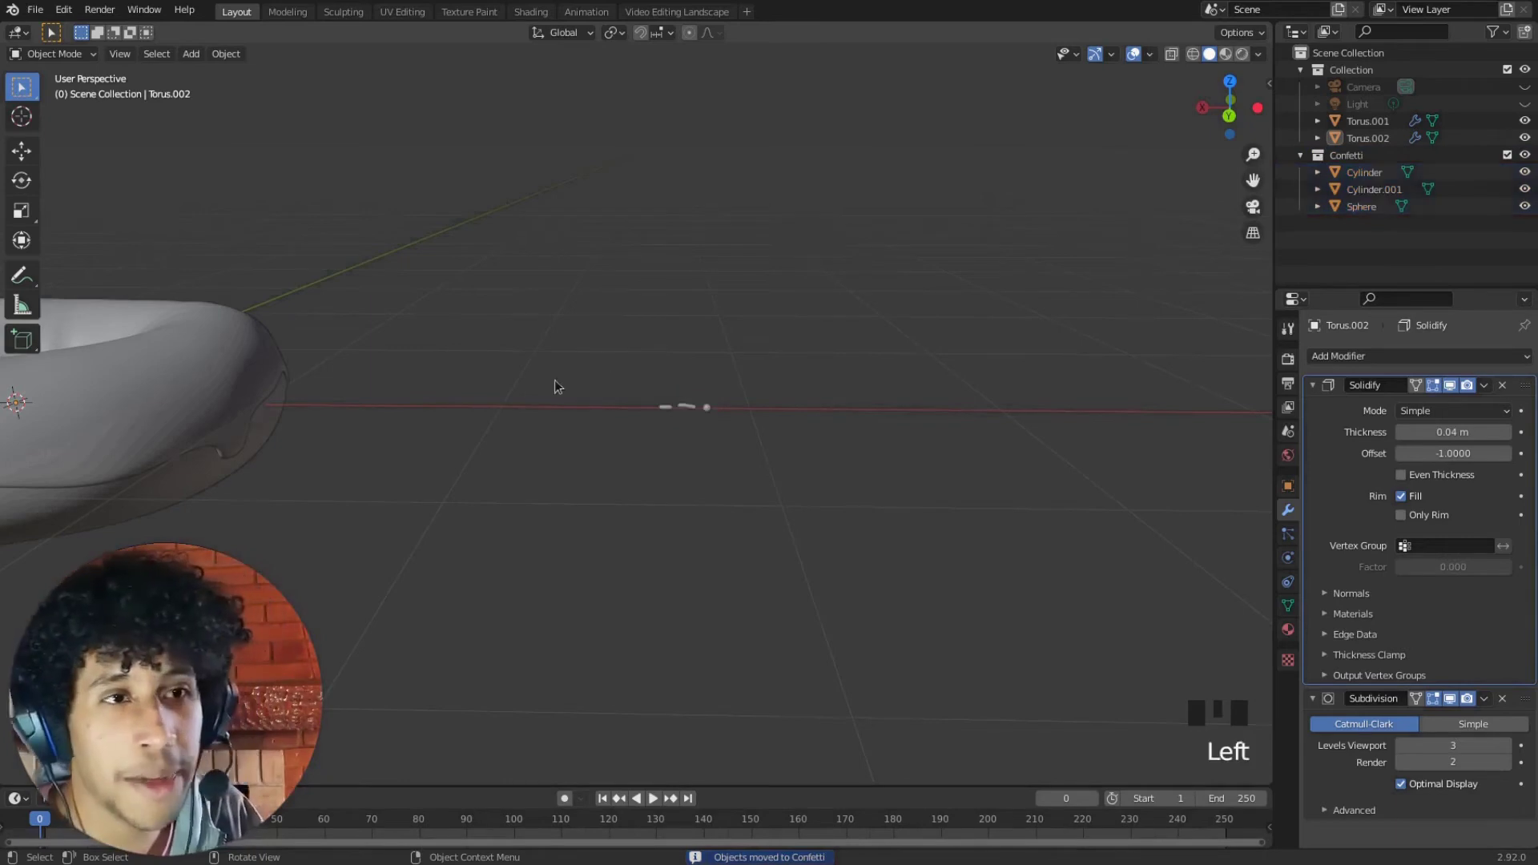
Check which objects belong to the original collection and to the Confetti collection
left_click(1386, 71)
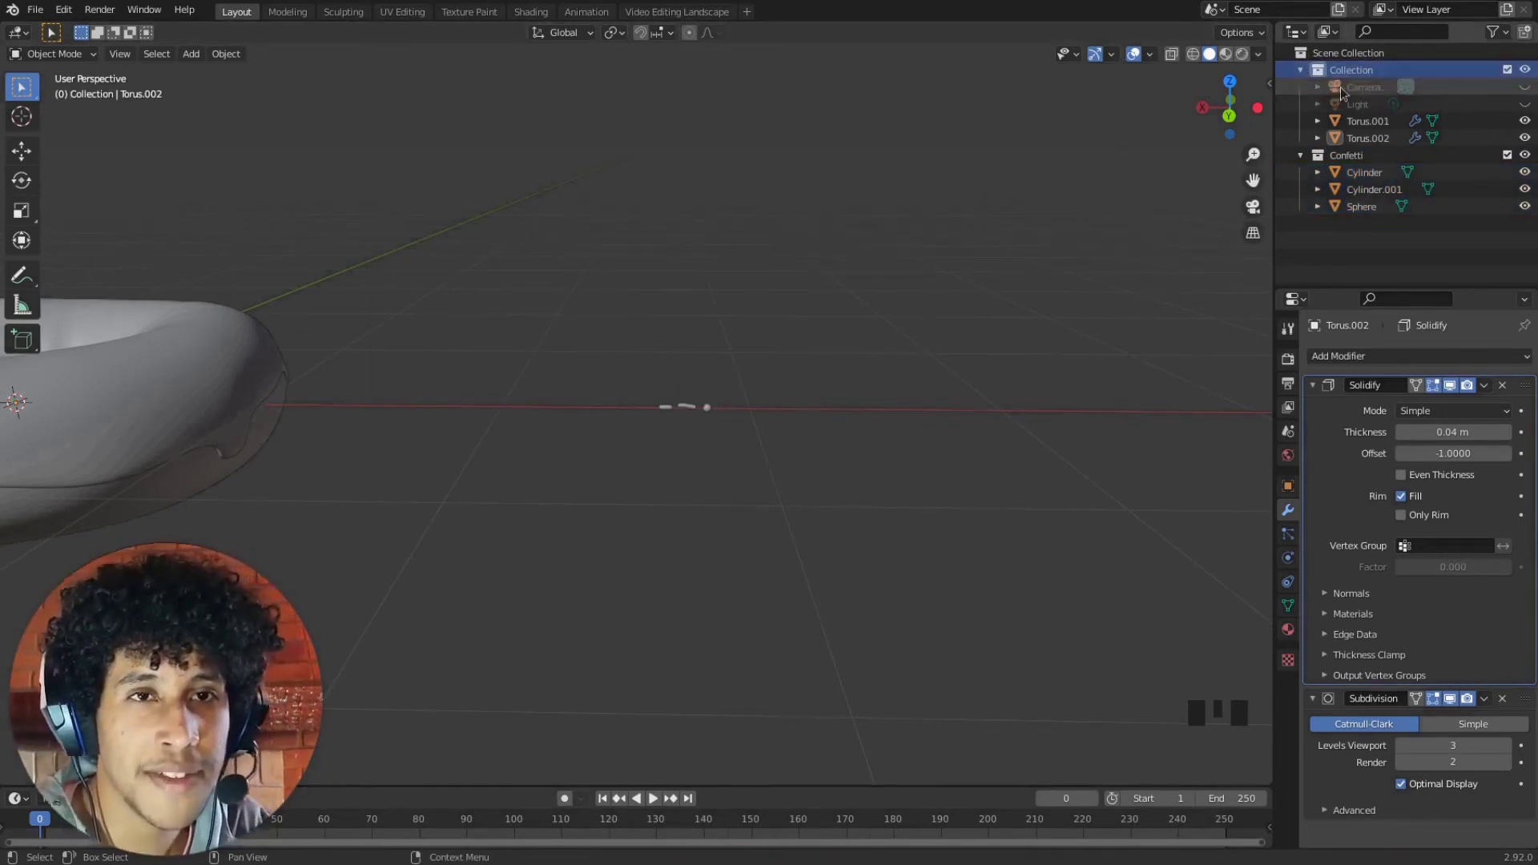
left_click(1383, 156)
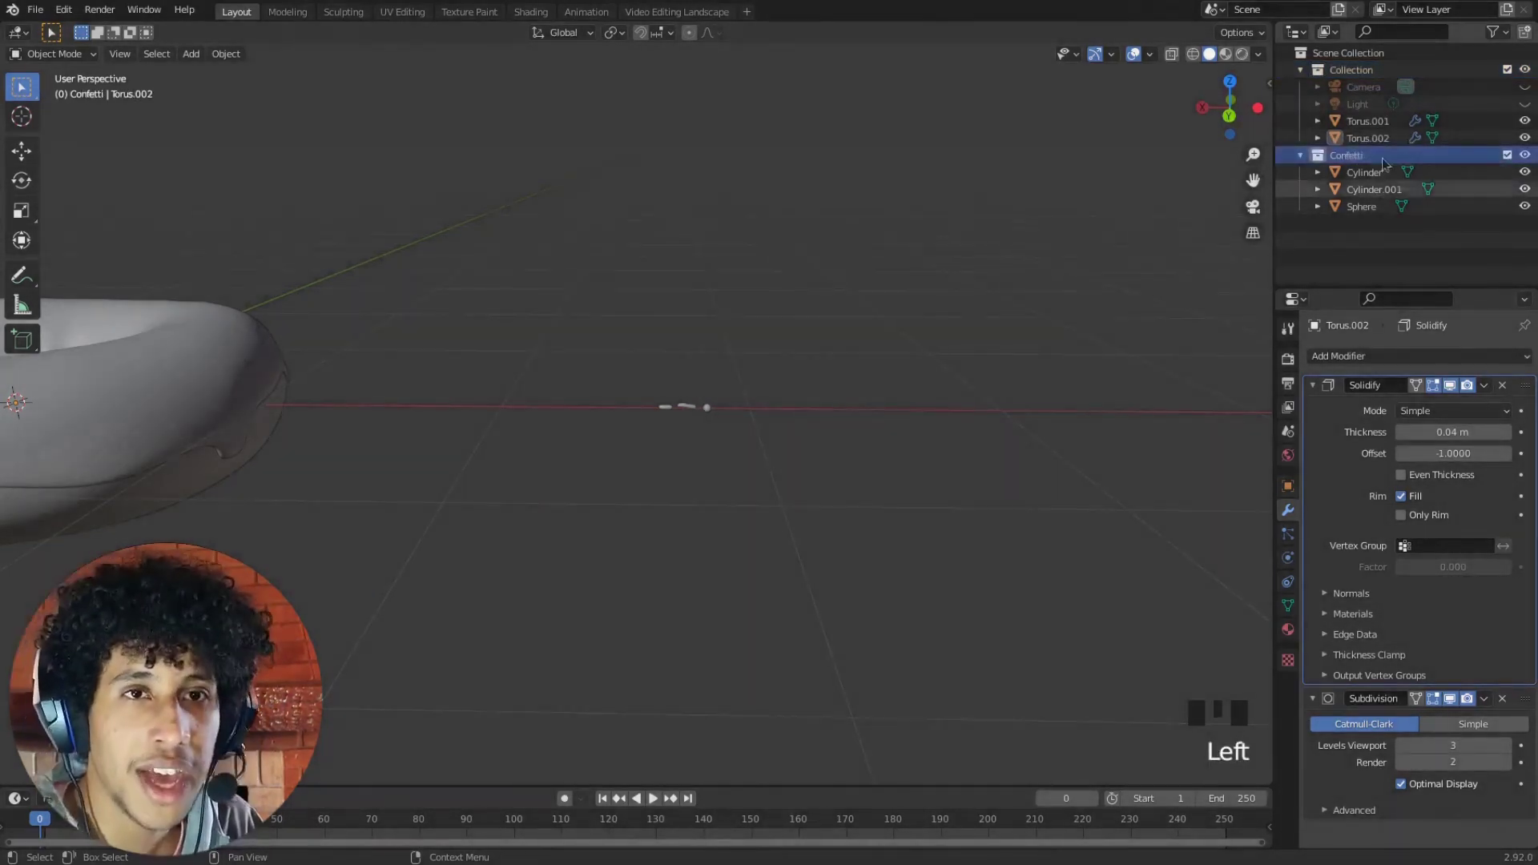
left_click(1364, 175)
left_click(1356, 190)
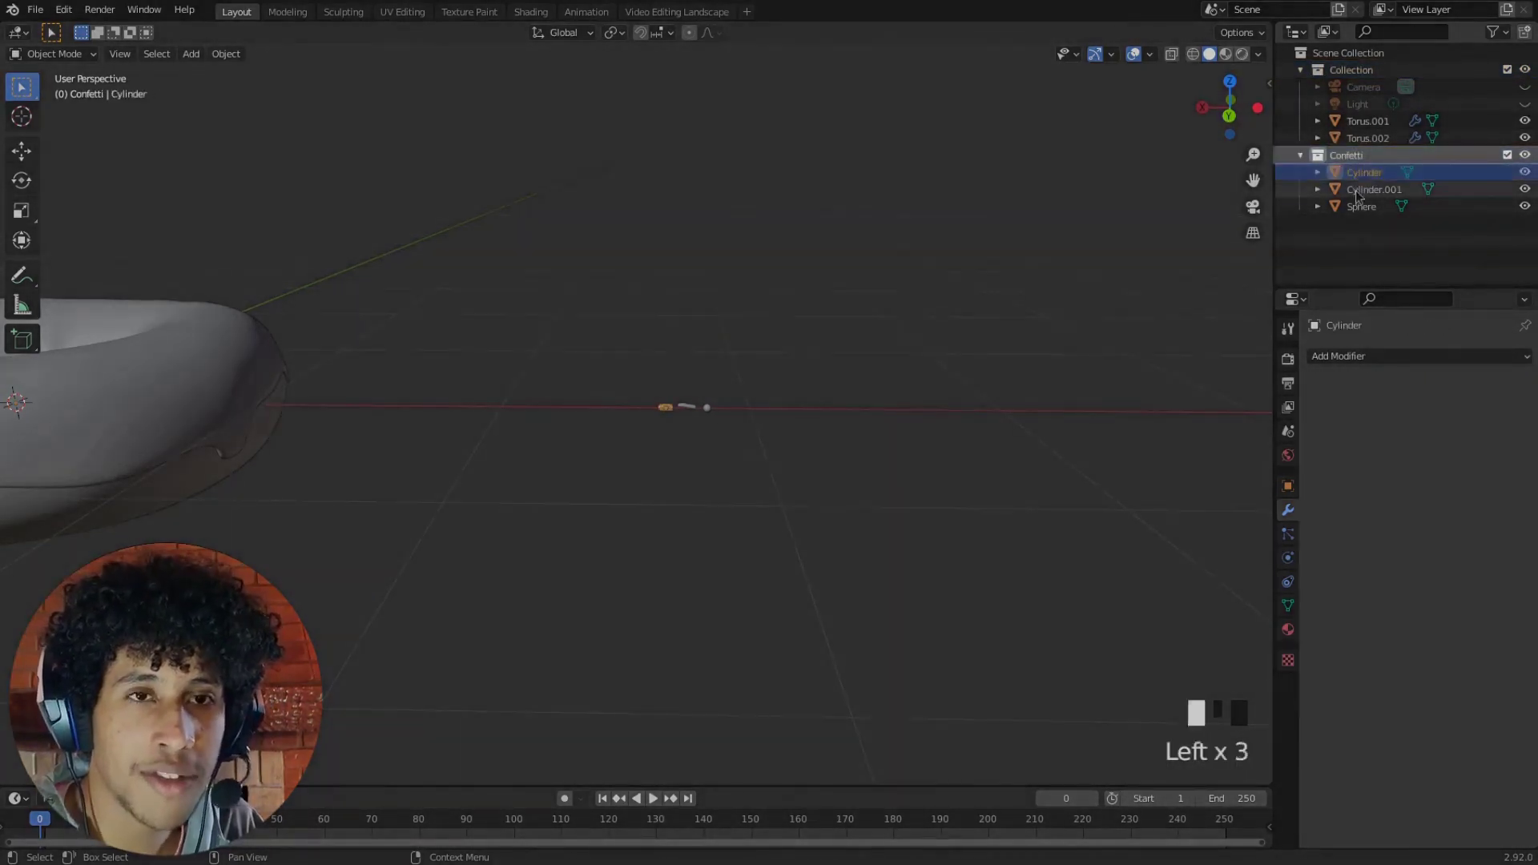
left_click(1348, 210)
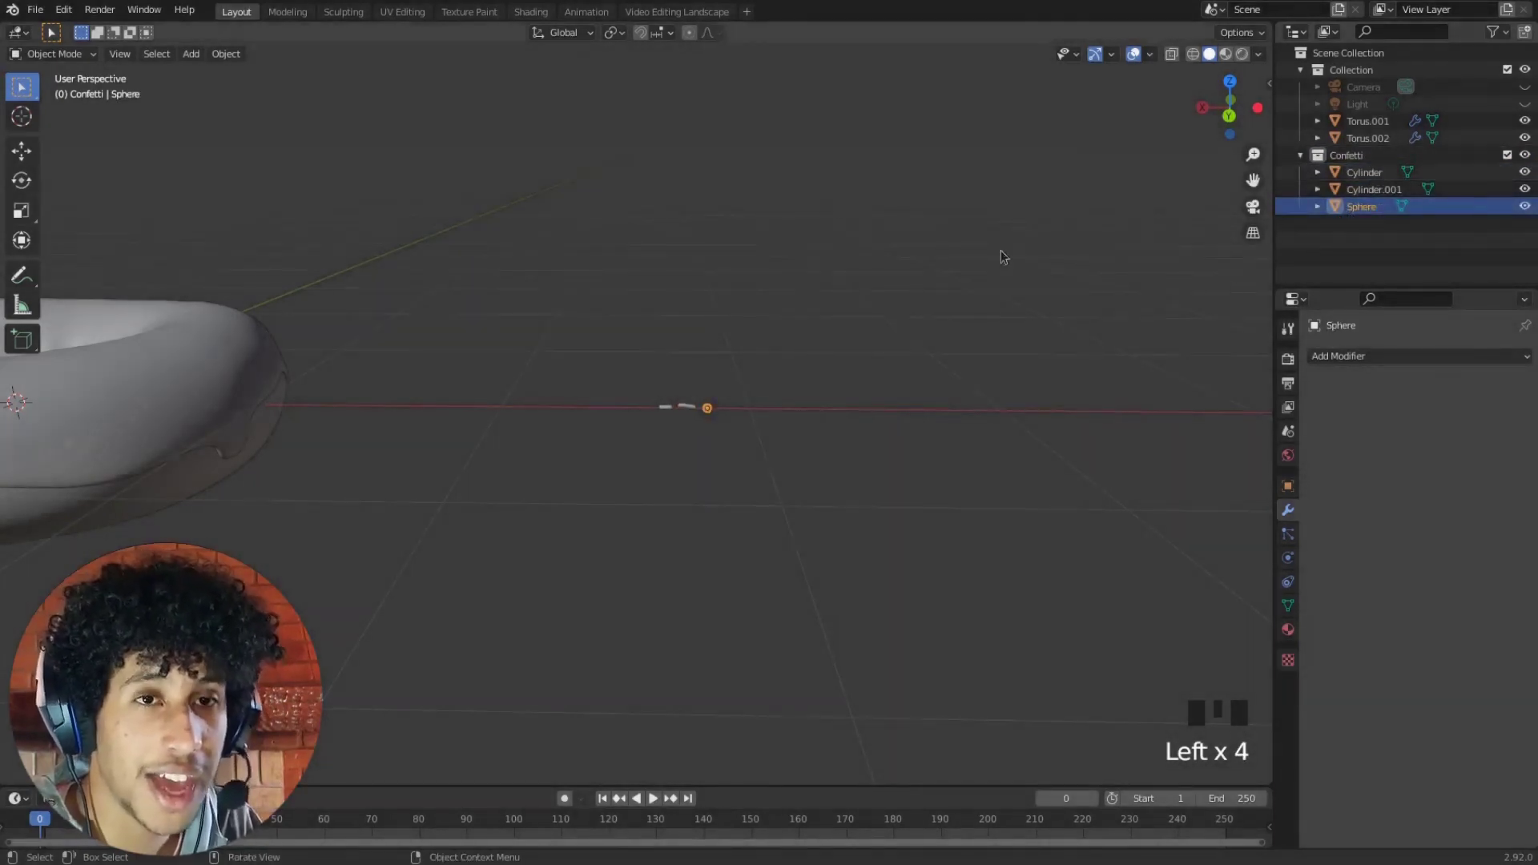
Add a particle system to the donut's icing object, Torus.002
middle_click_drag(603, 222, 1108, 255, "shift")
mouse_move(723, 363)
middle_mouse_down("shift")
mouse_move(704, 354)
mouse_move(688, 394)
mouse_move(737, 366)
middle_mouse_up("shift")
left_click(693, 340)
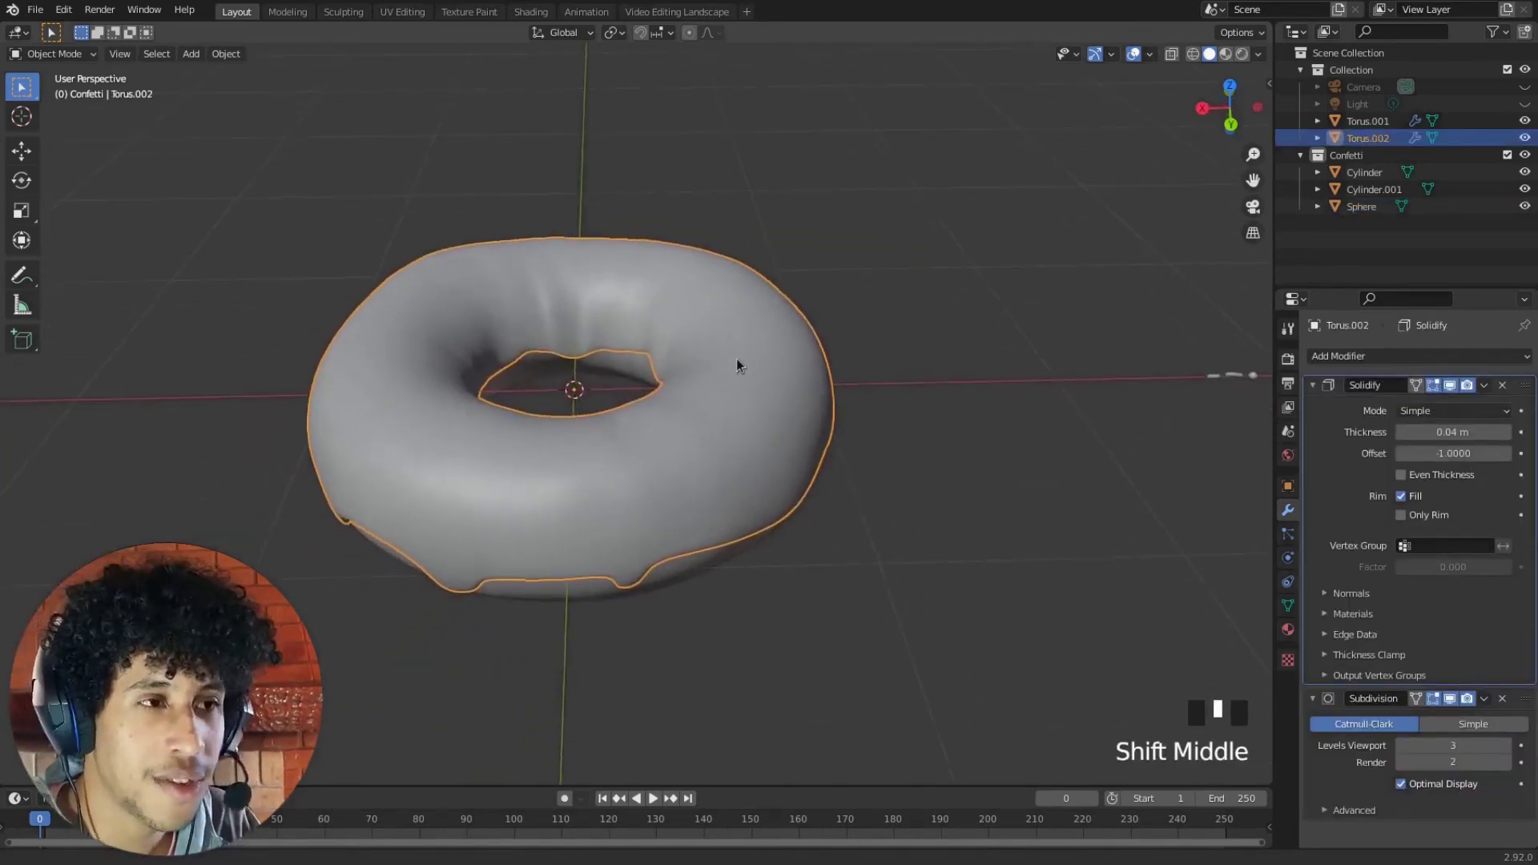
left_click(1290, 602)
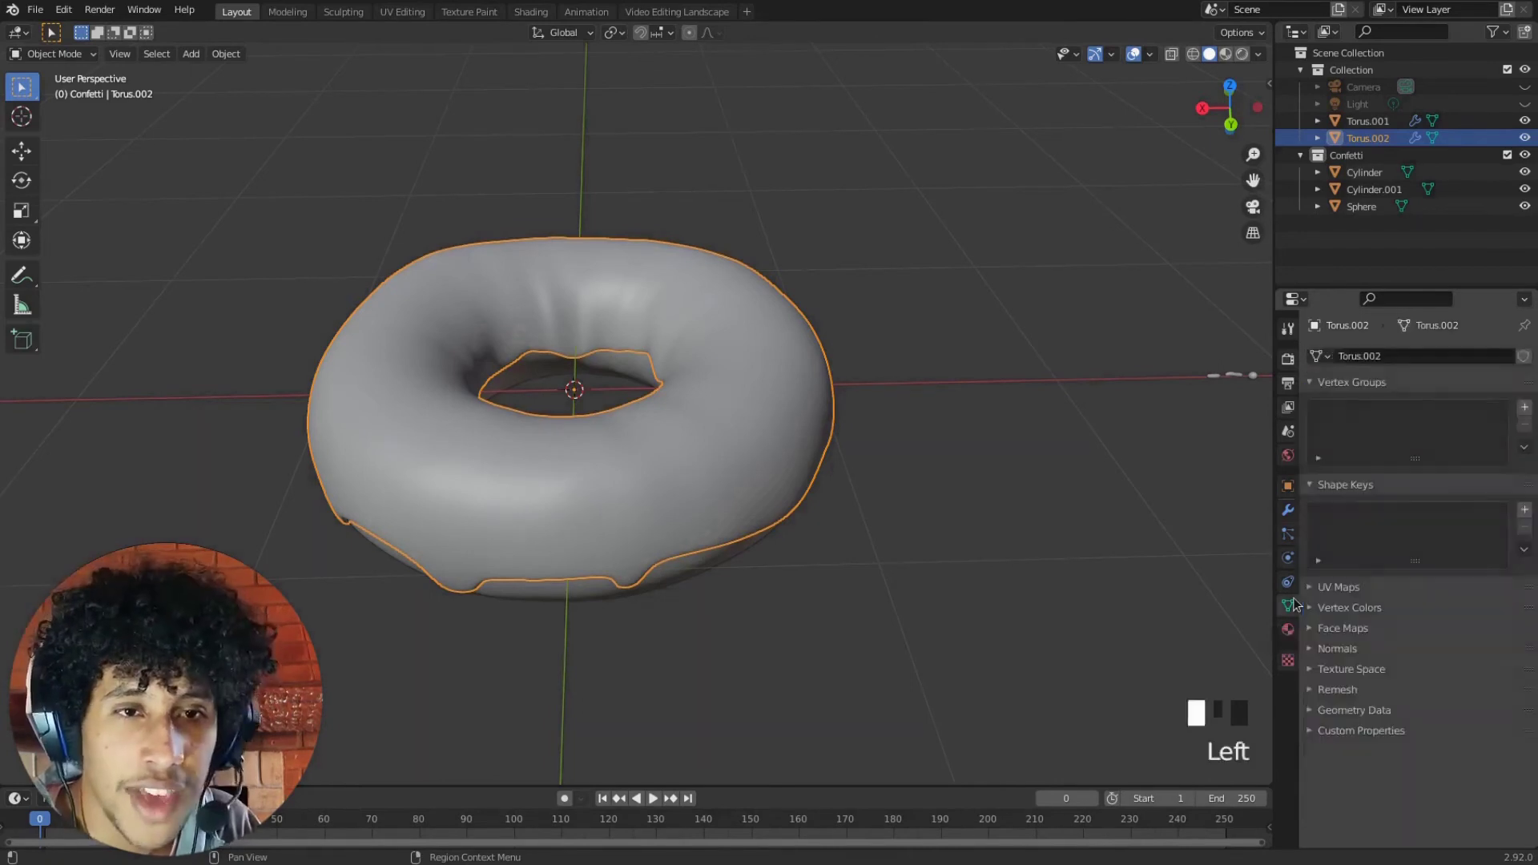
left_click(1288, 534)
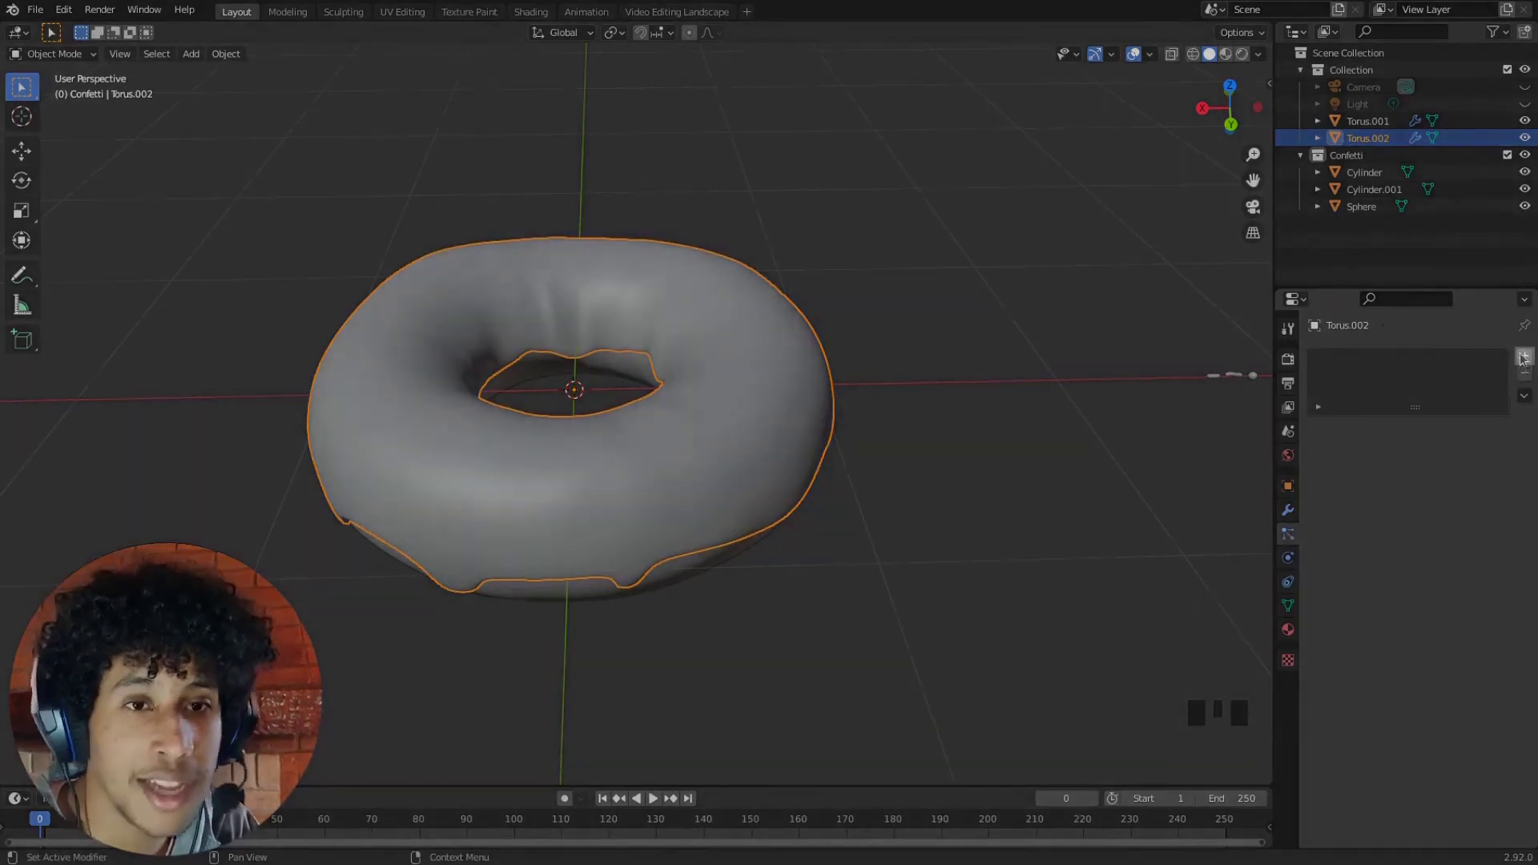
left_click(1523, 358)
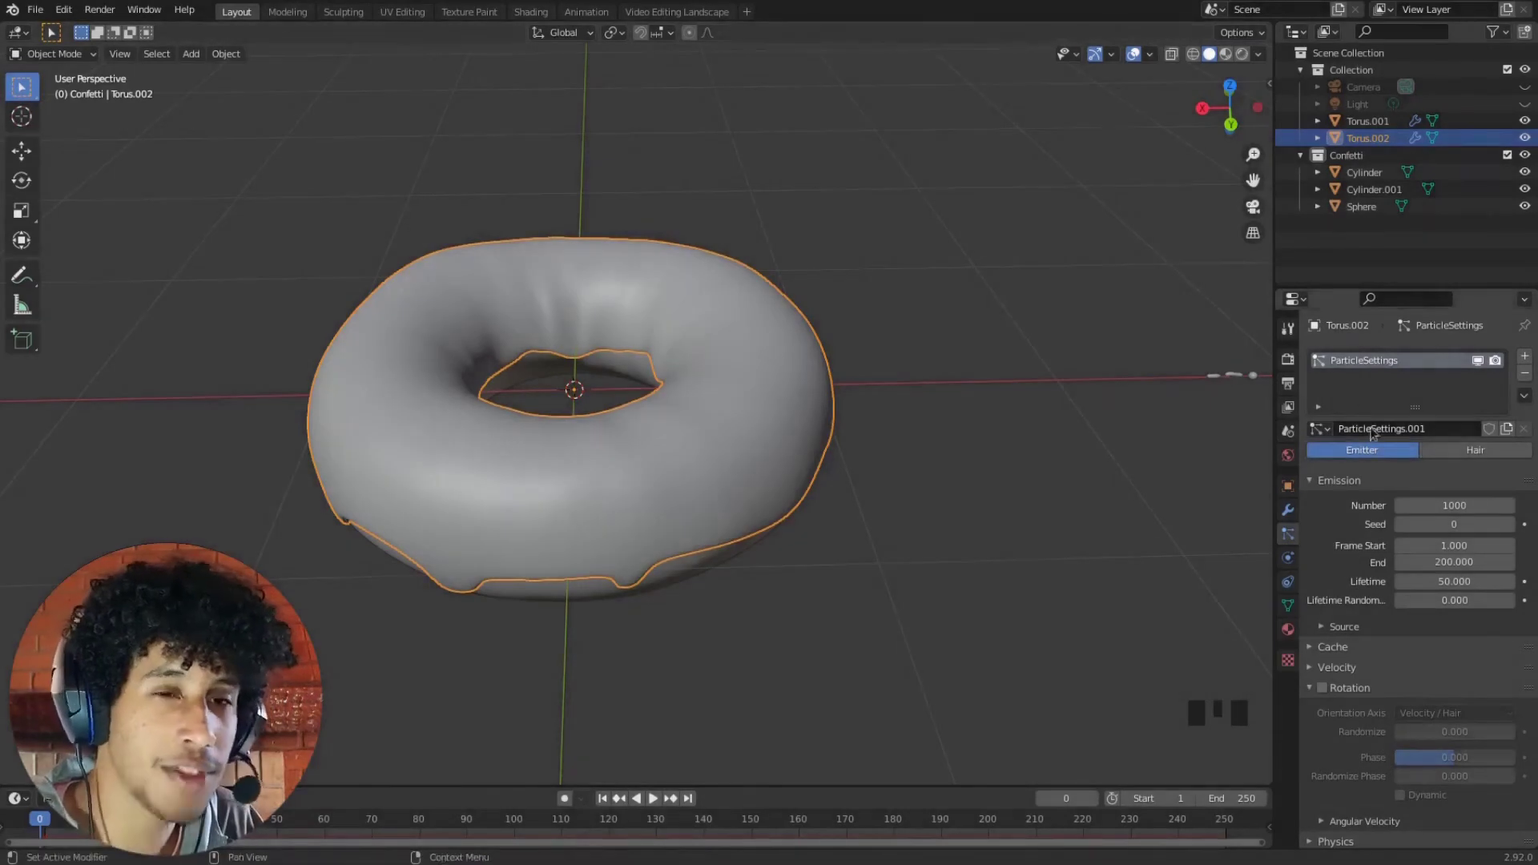
Play the animation to preview the icing's emitter particles, stop it and return to frame 0
middle_click_drag(950, 408, 940, 364)
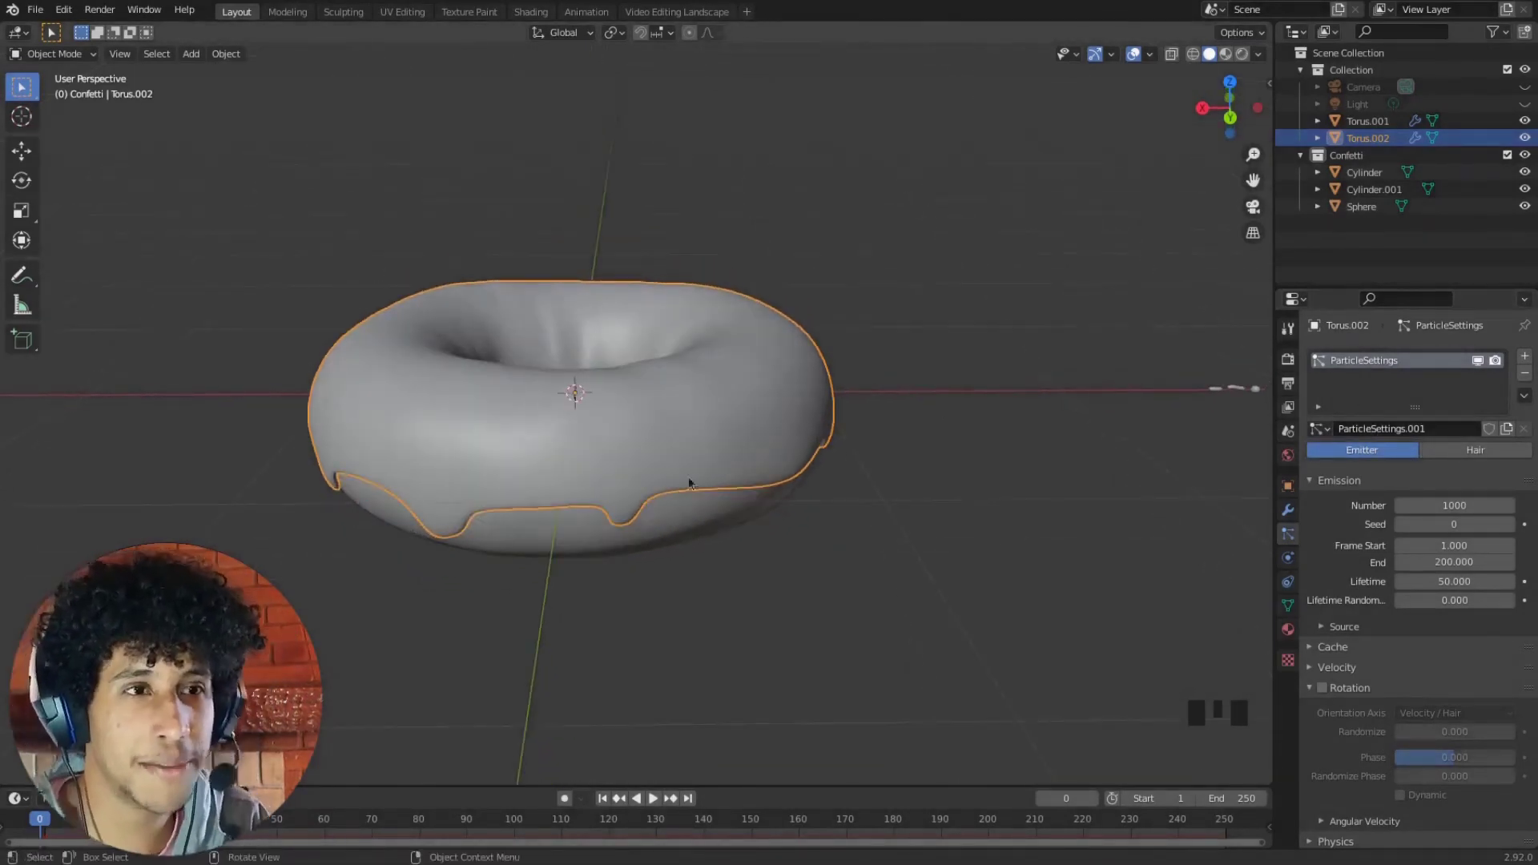
key("space")
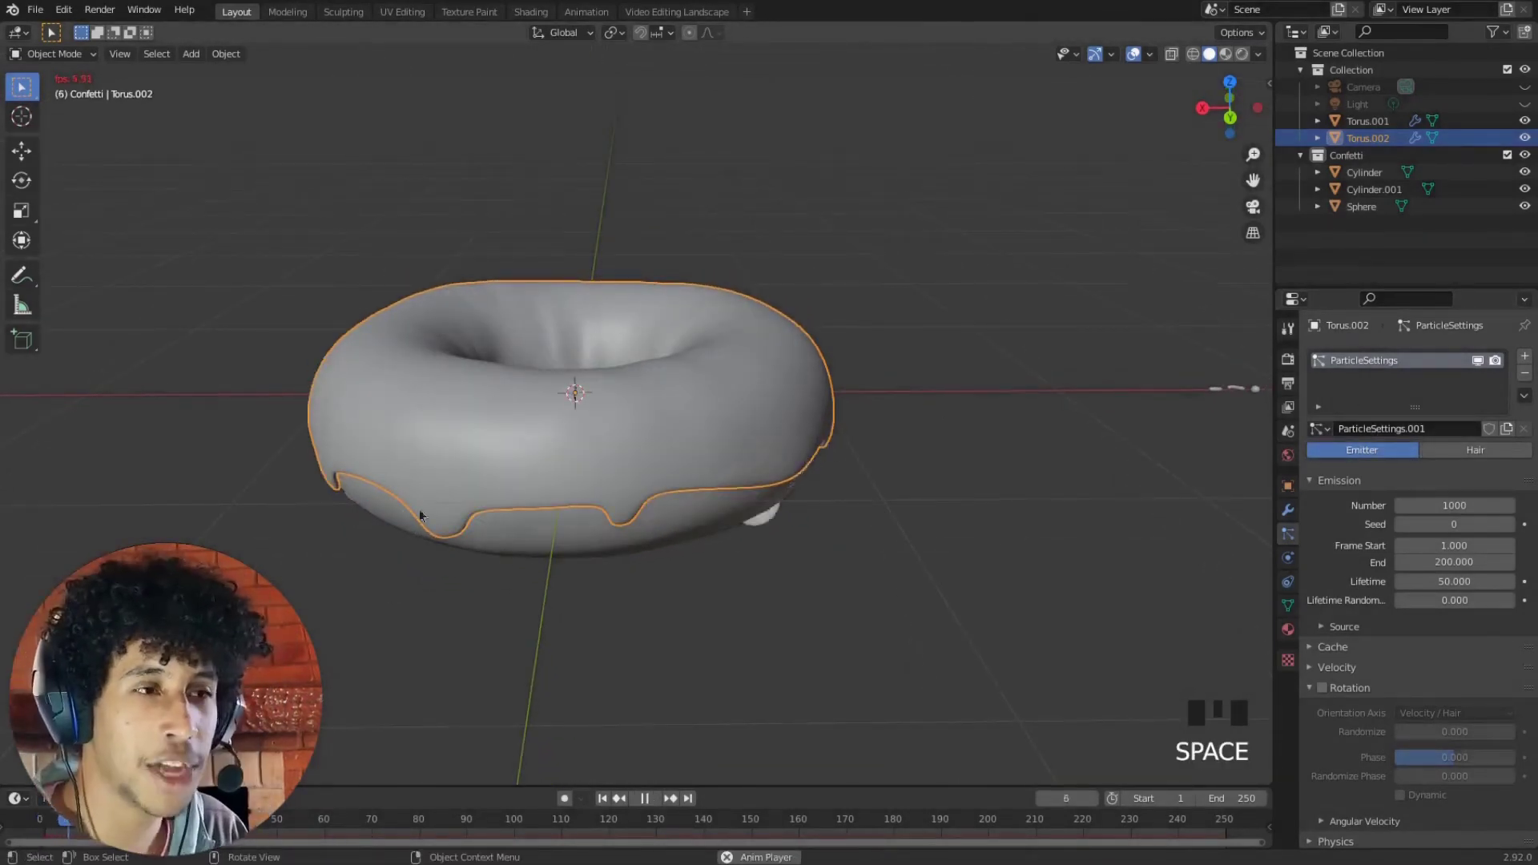
middle_click_drag(707, 401, 588, 439)
scroll(415, 535, "down", 2)
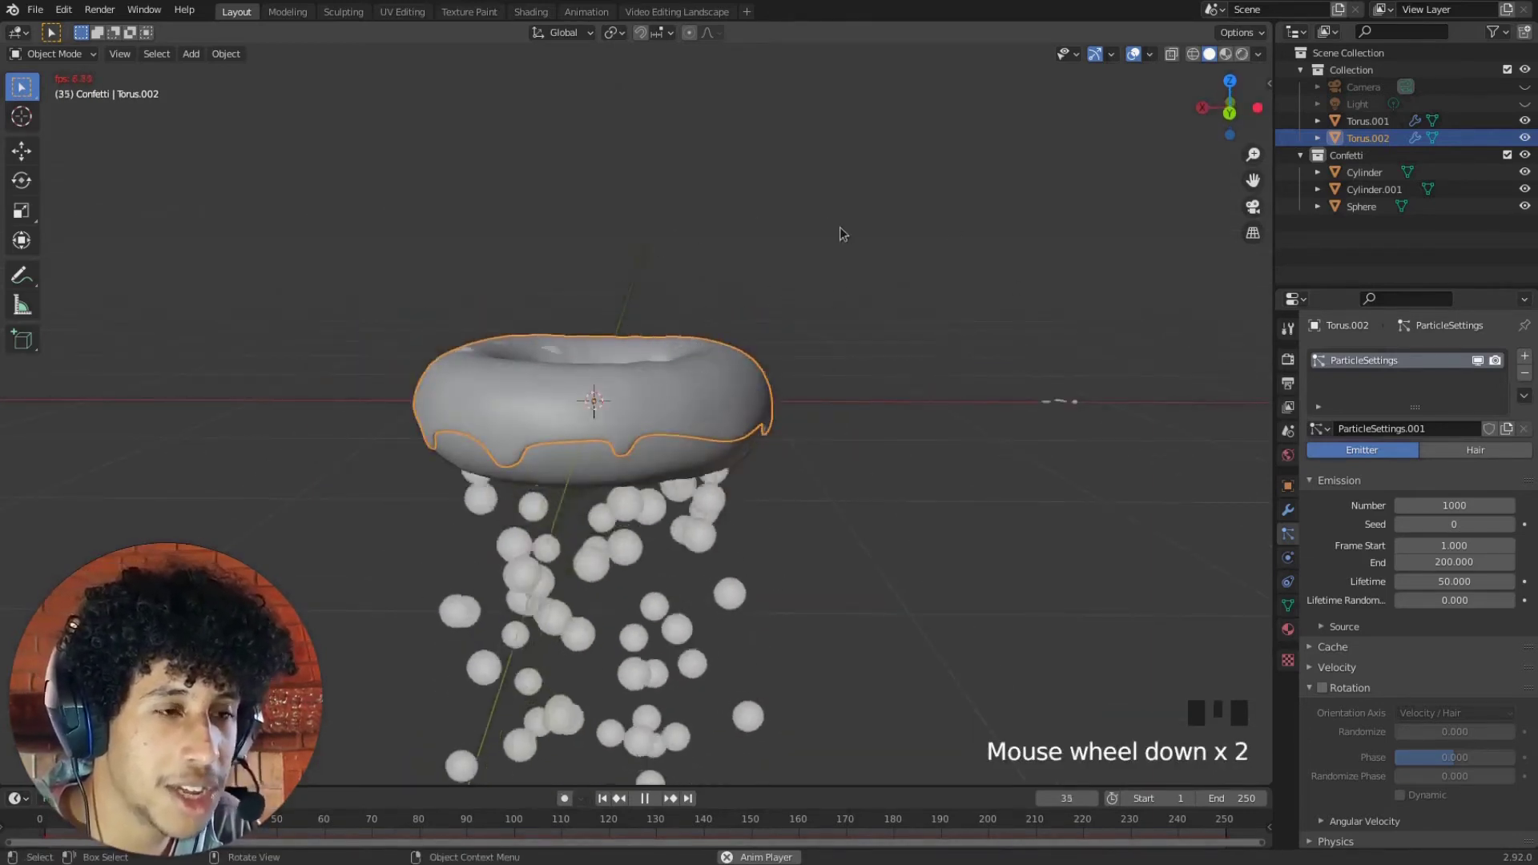
key("space")
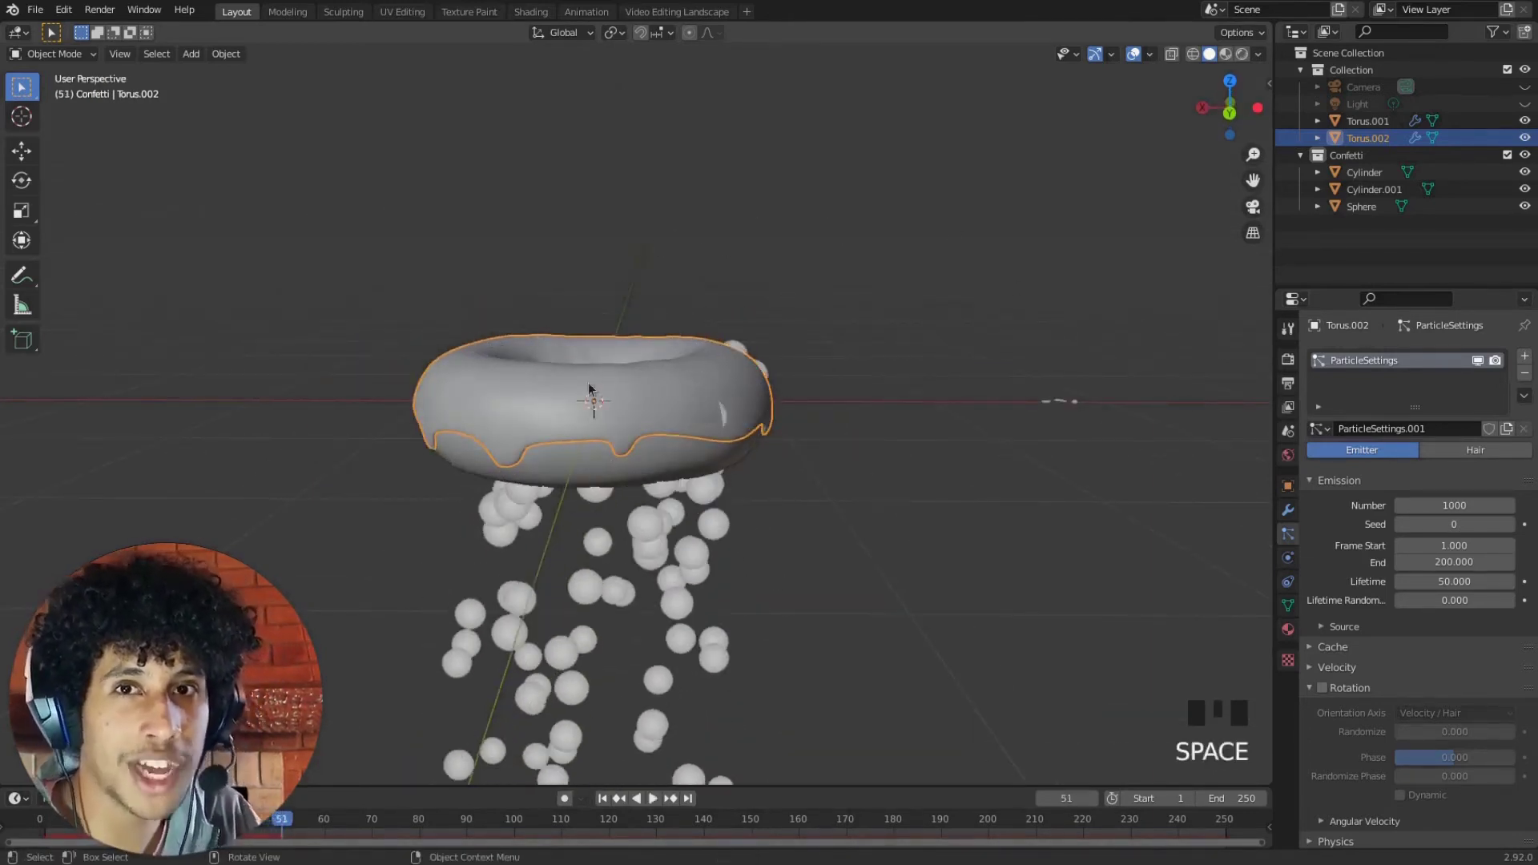
left_click(56, 823)
left_click_drag(57, 823, 36, 824)
scroll(483, 386, "up", 3)
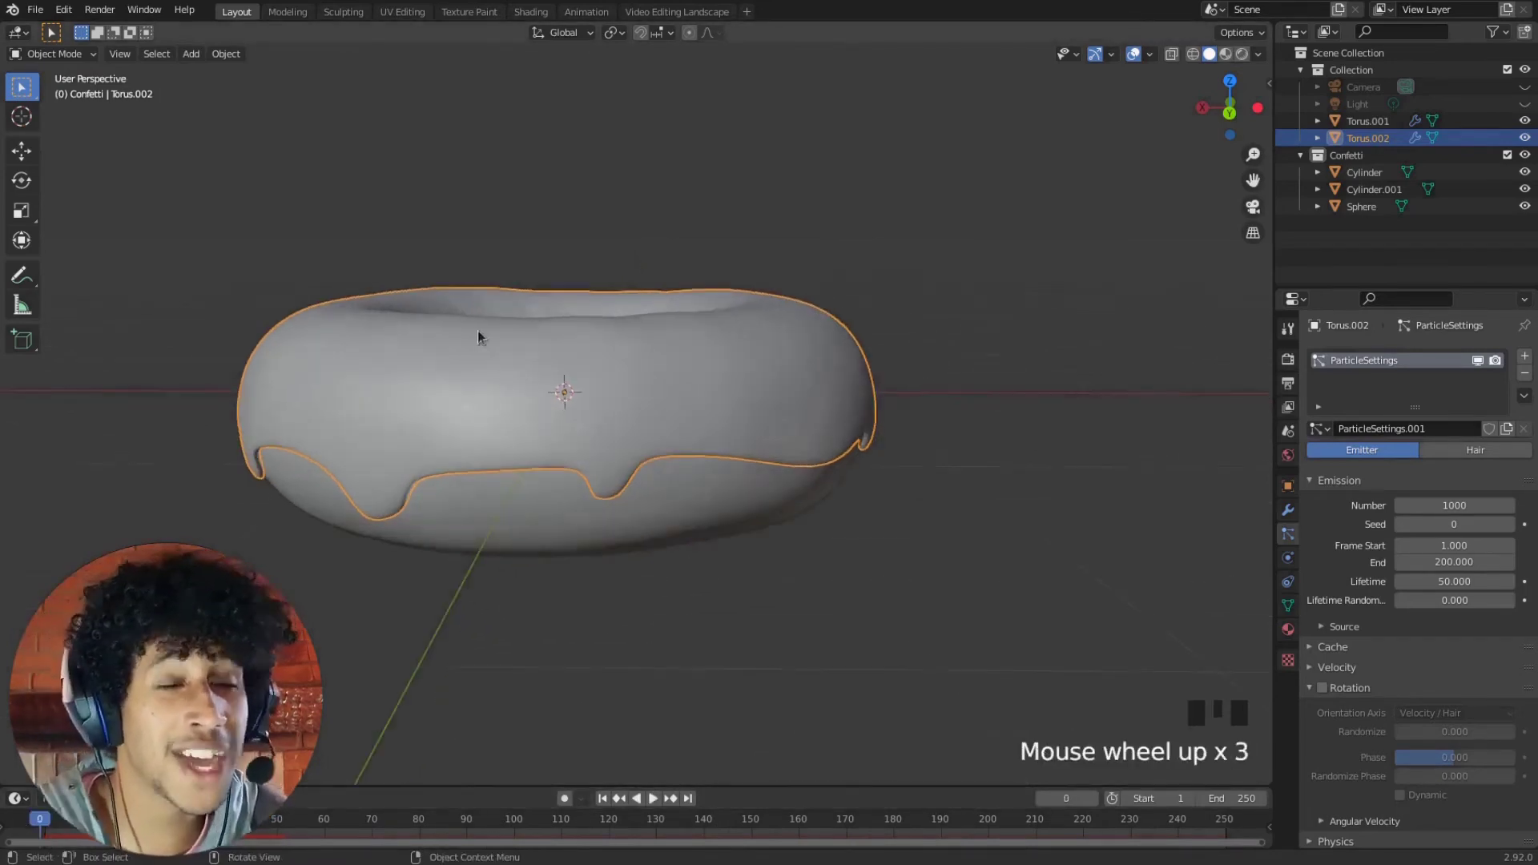
Switch the icing's particle system type from Emitter to Hair and examine the strands around the donut
middle_click_drag(589, 250, 656, 287)
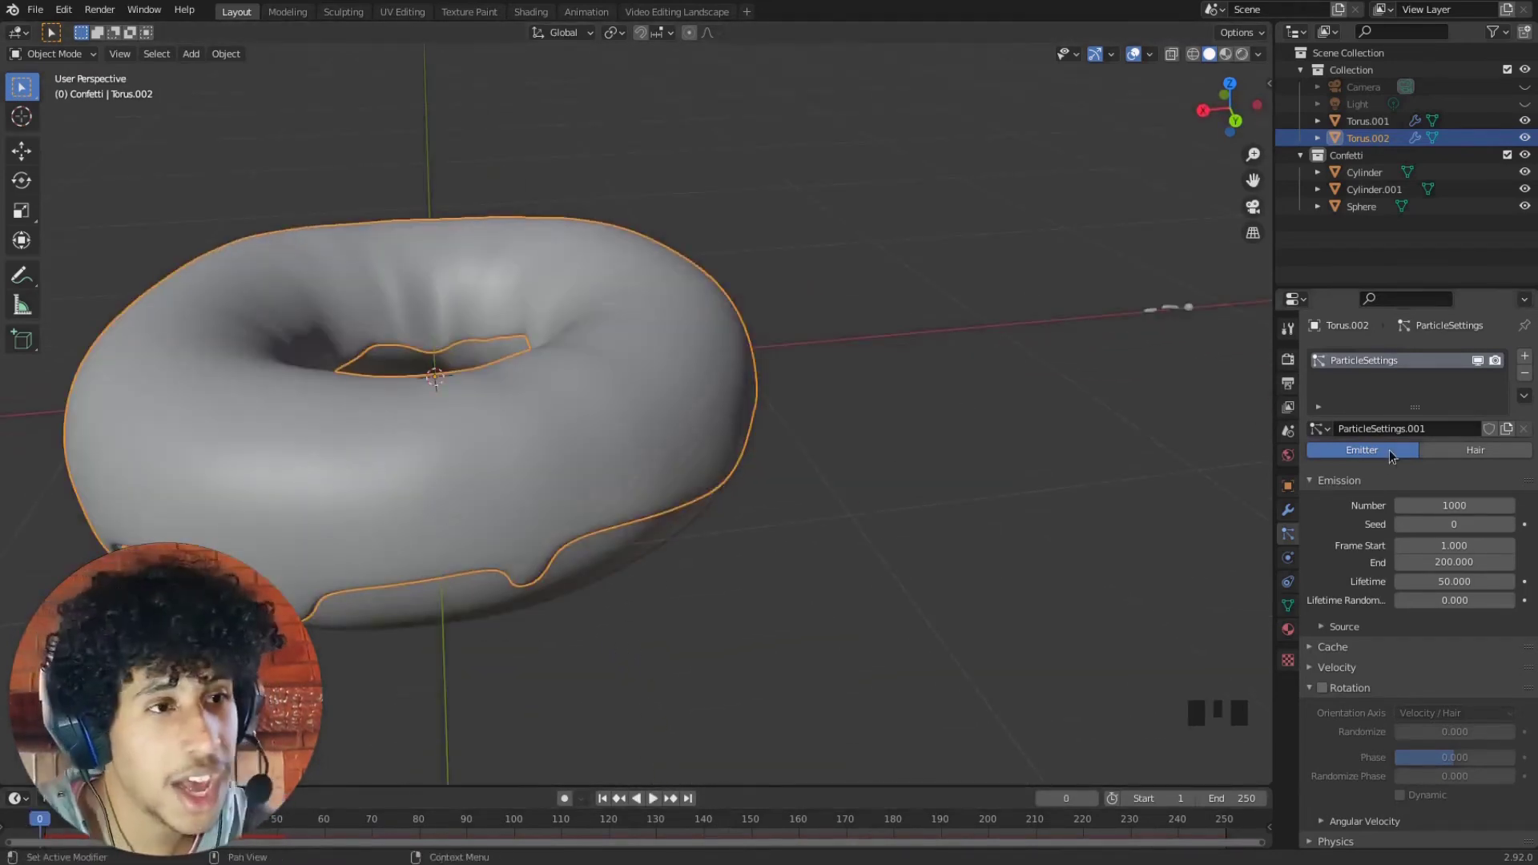
left_click(1451, 449)
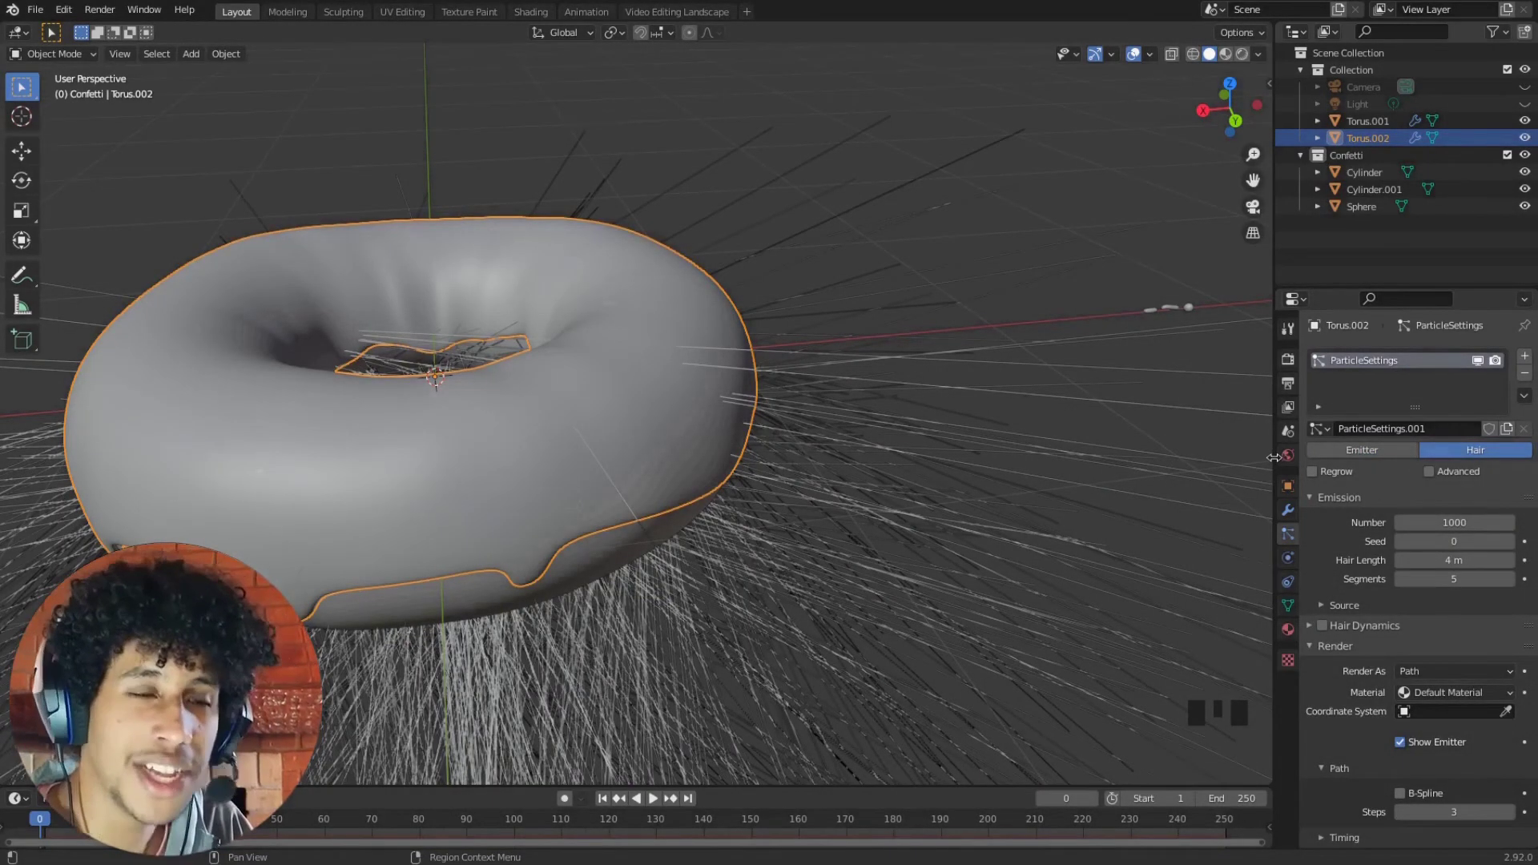
scroll(1145, 407, "down", 1)
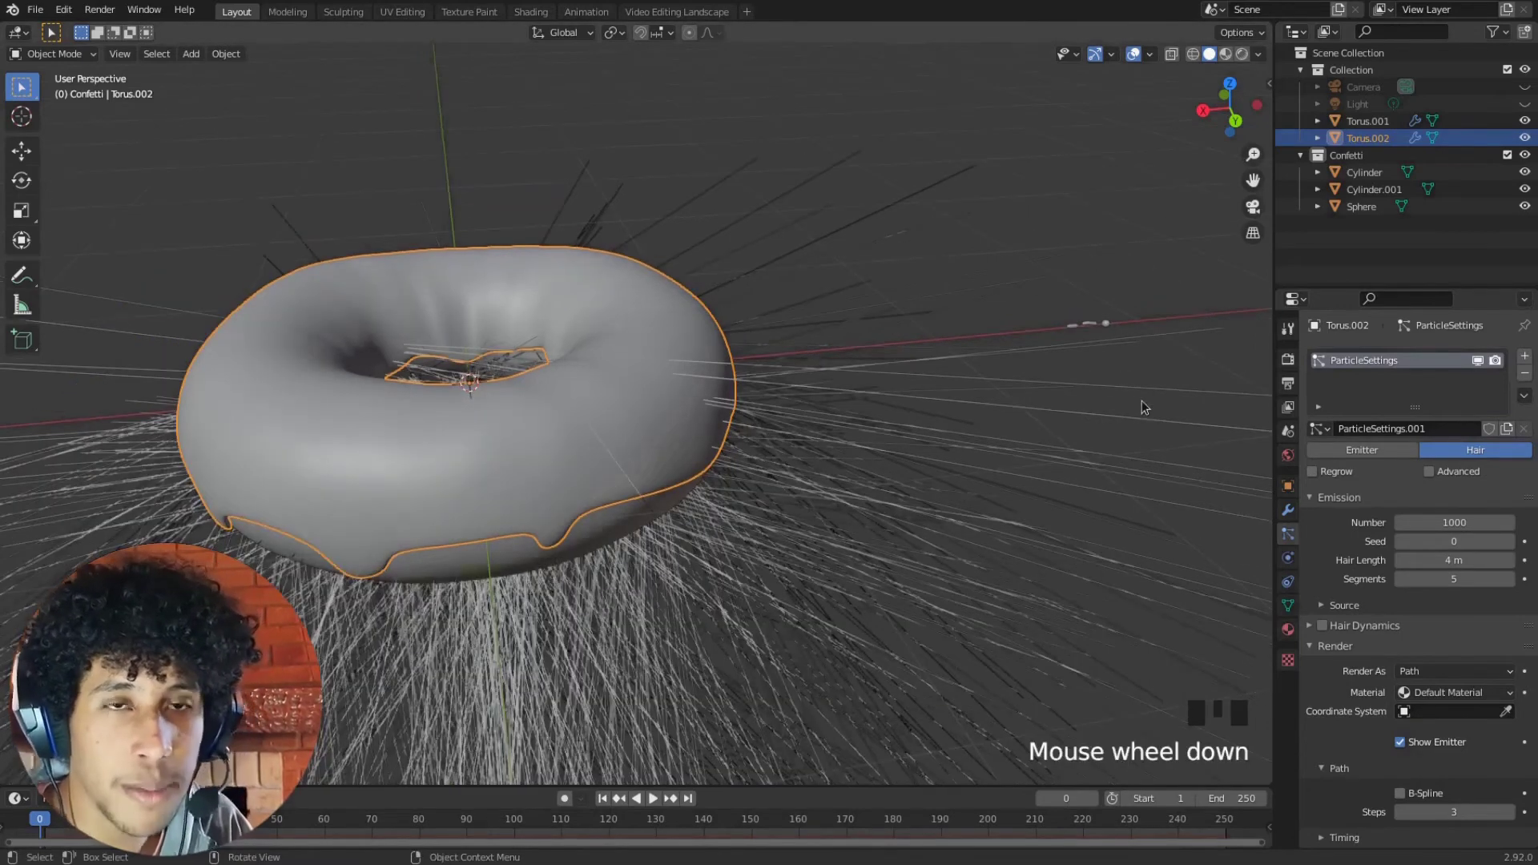
scroll(1144, 407, "up", 2)
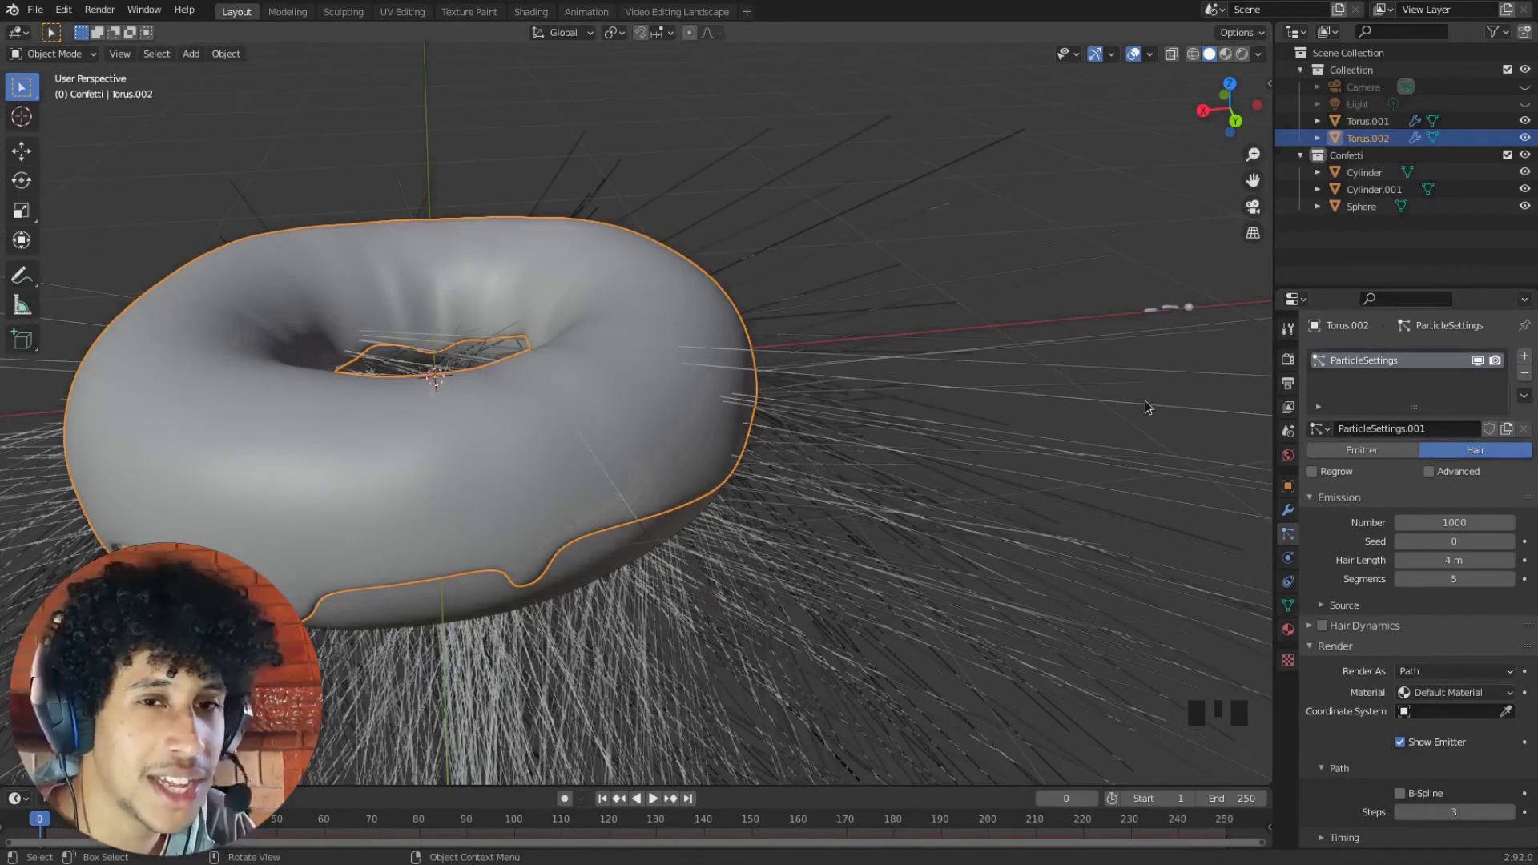
scroll(941, 312, "down", 2)
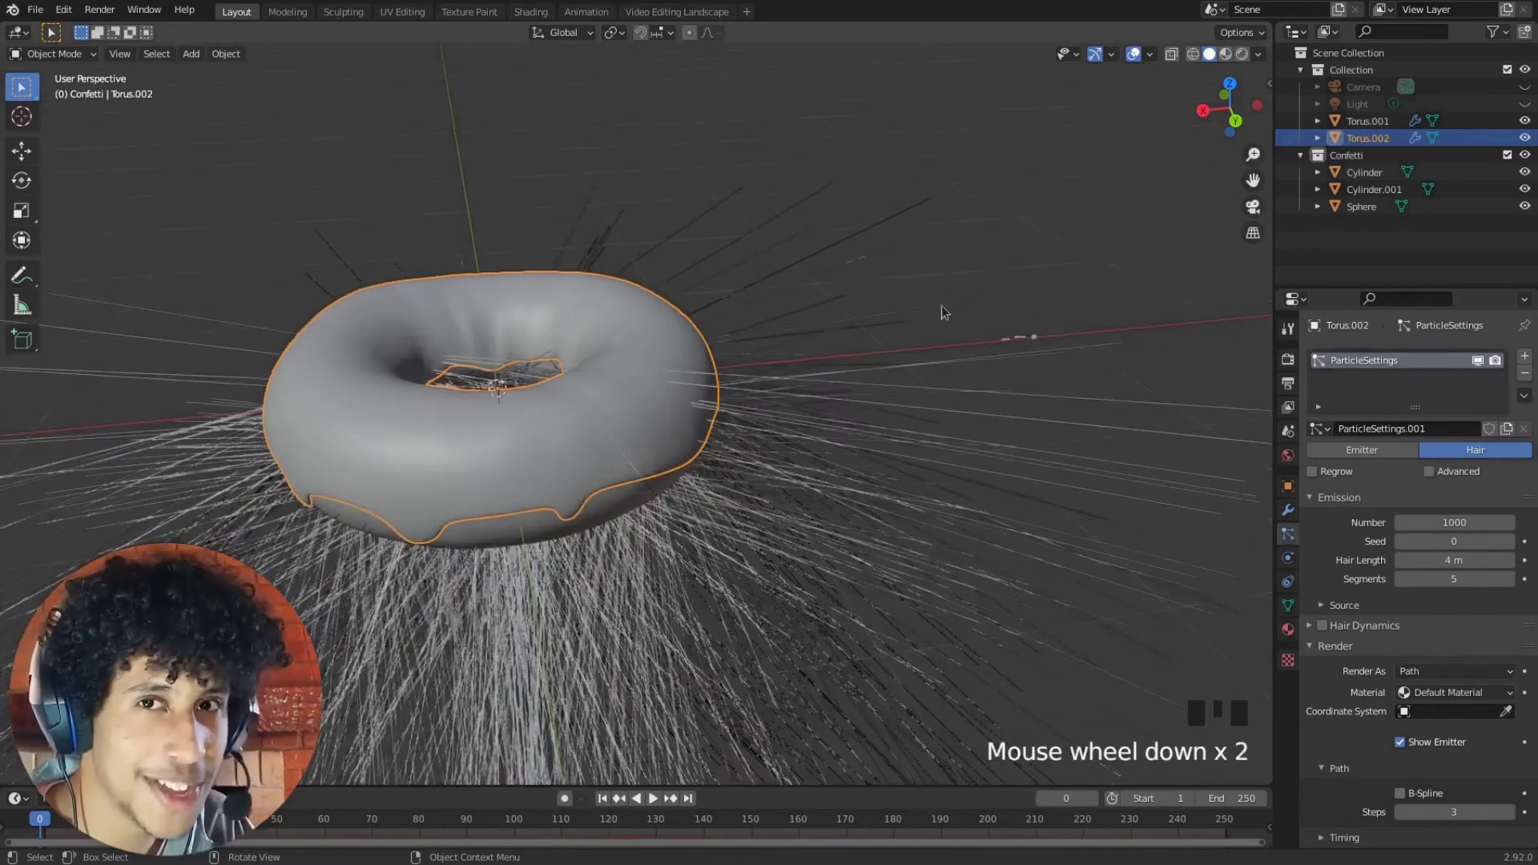
middle_click_drag(940, 312, 666, 340)
scroll(583, 208, "up", 4)
middle_click_drag(535, 270, 798, 354)
middle_click_drag(629, 455, 1131, 376)
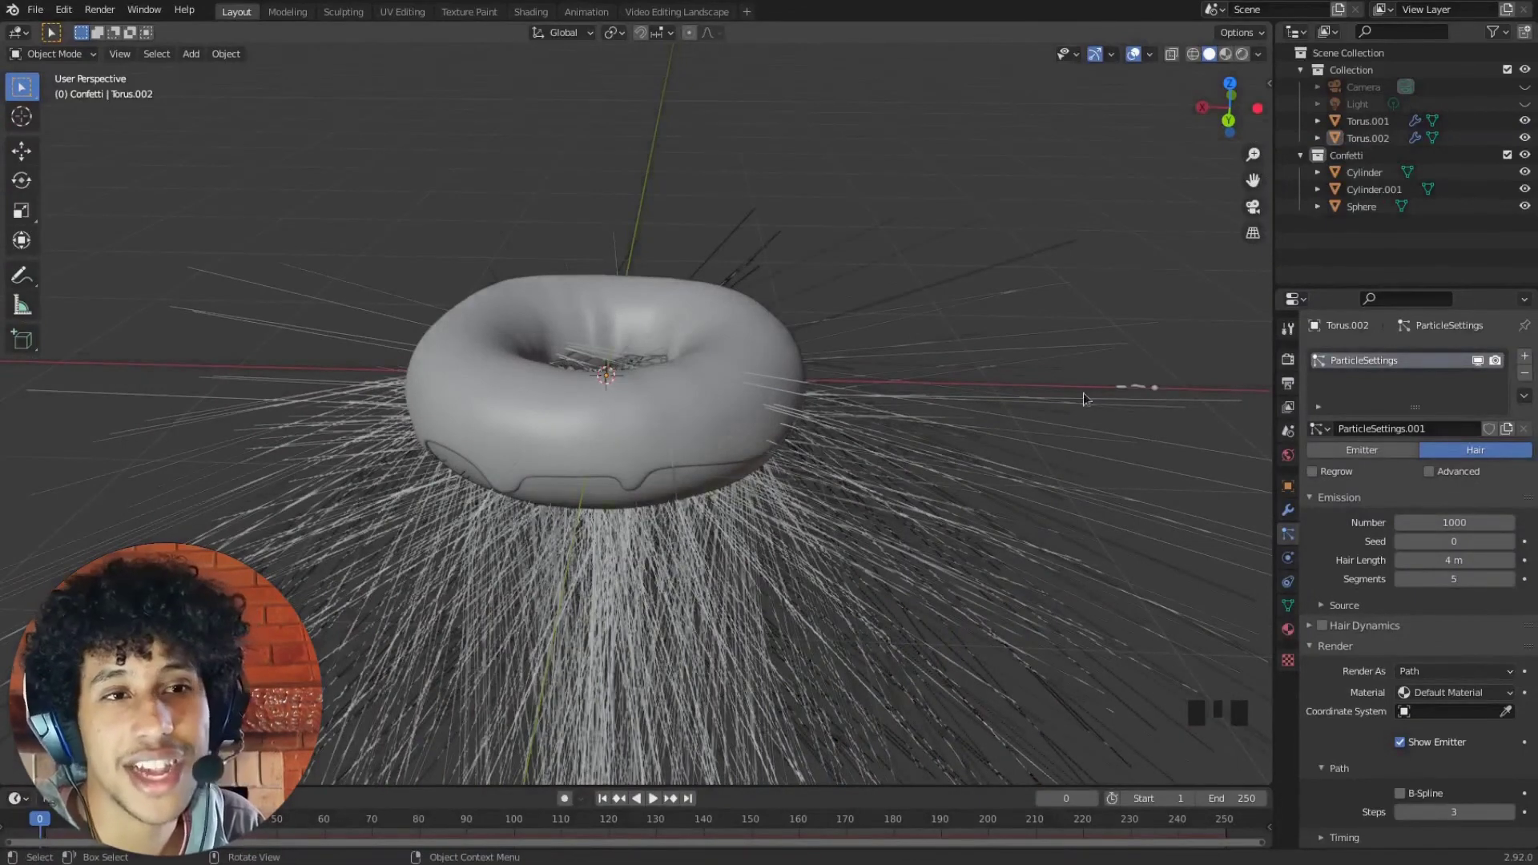
Check the confetti shapes, the donut base and the icing by selecting them in turn, leaving Torus.002 selected
left_click_drag(1057, 337, 1191, 453)
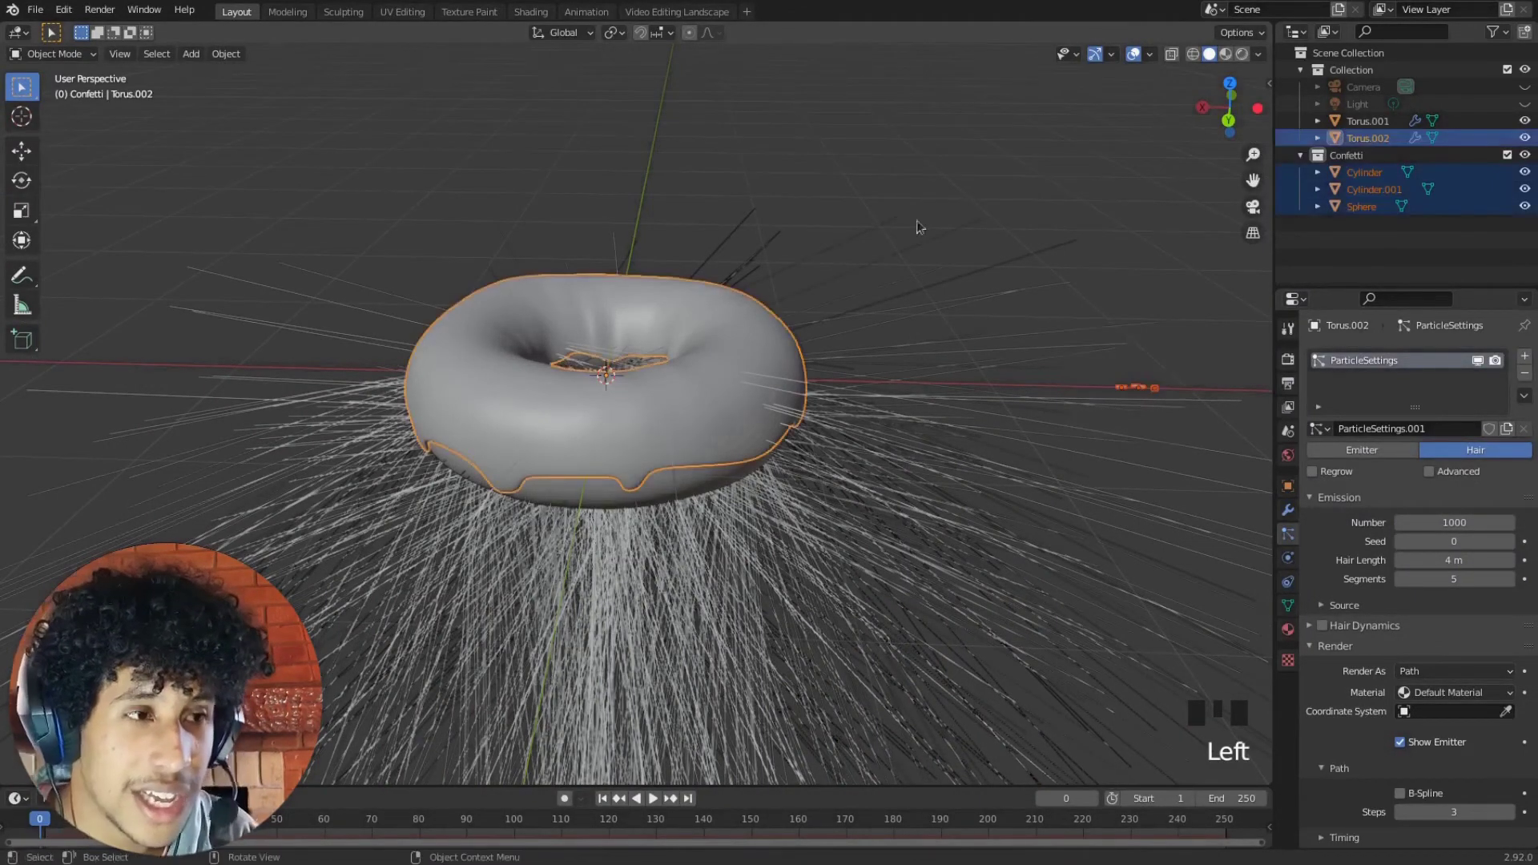
left_click(922, 276)
left_click(632, 396)
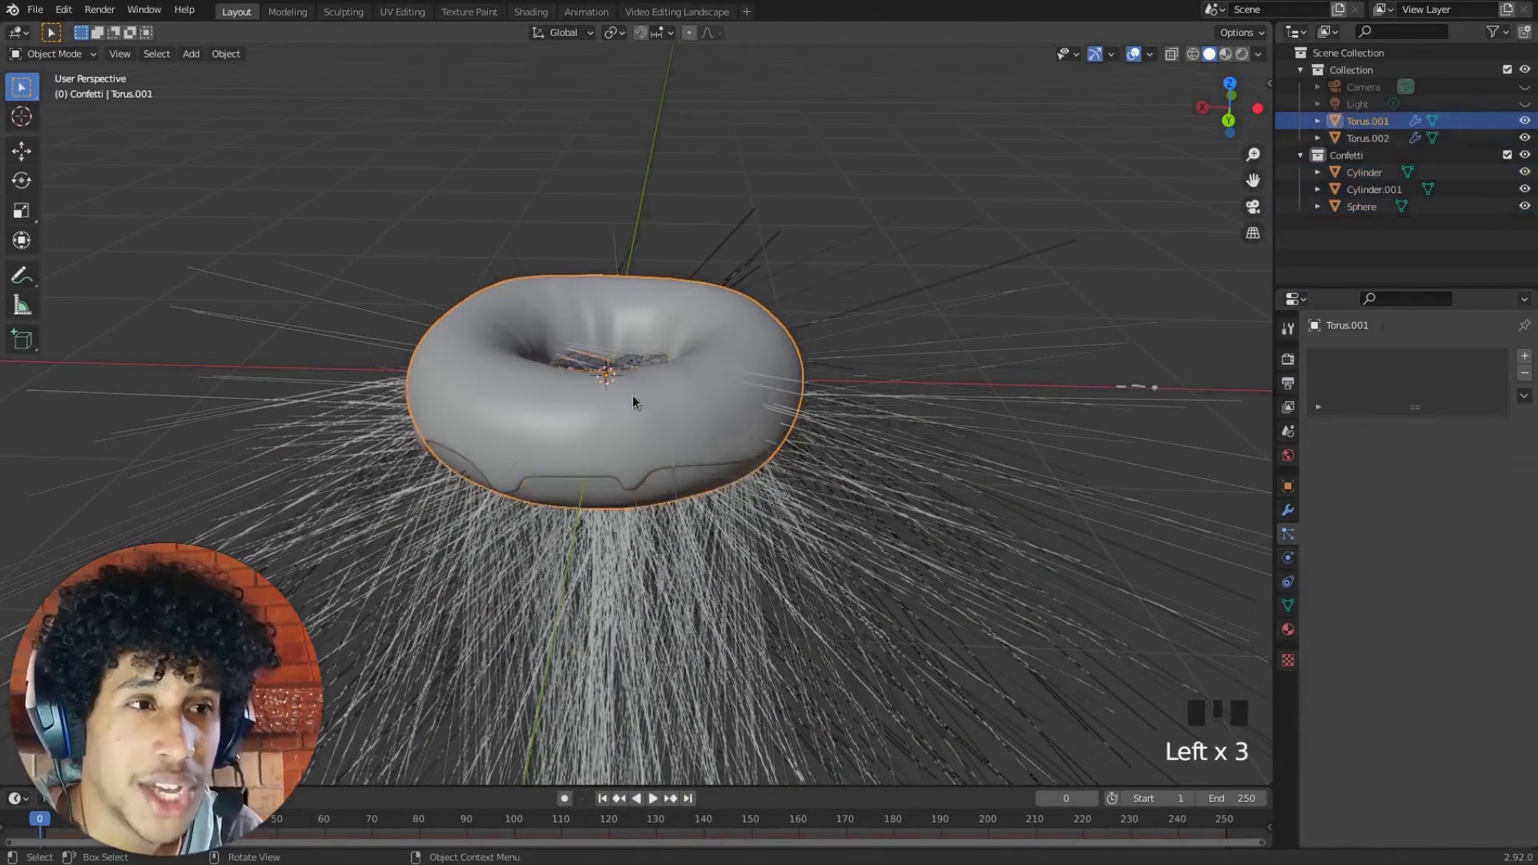
left_click(991, 417)
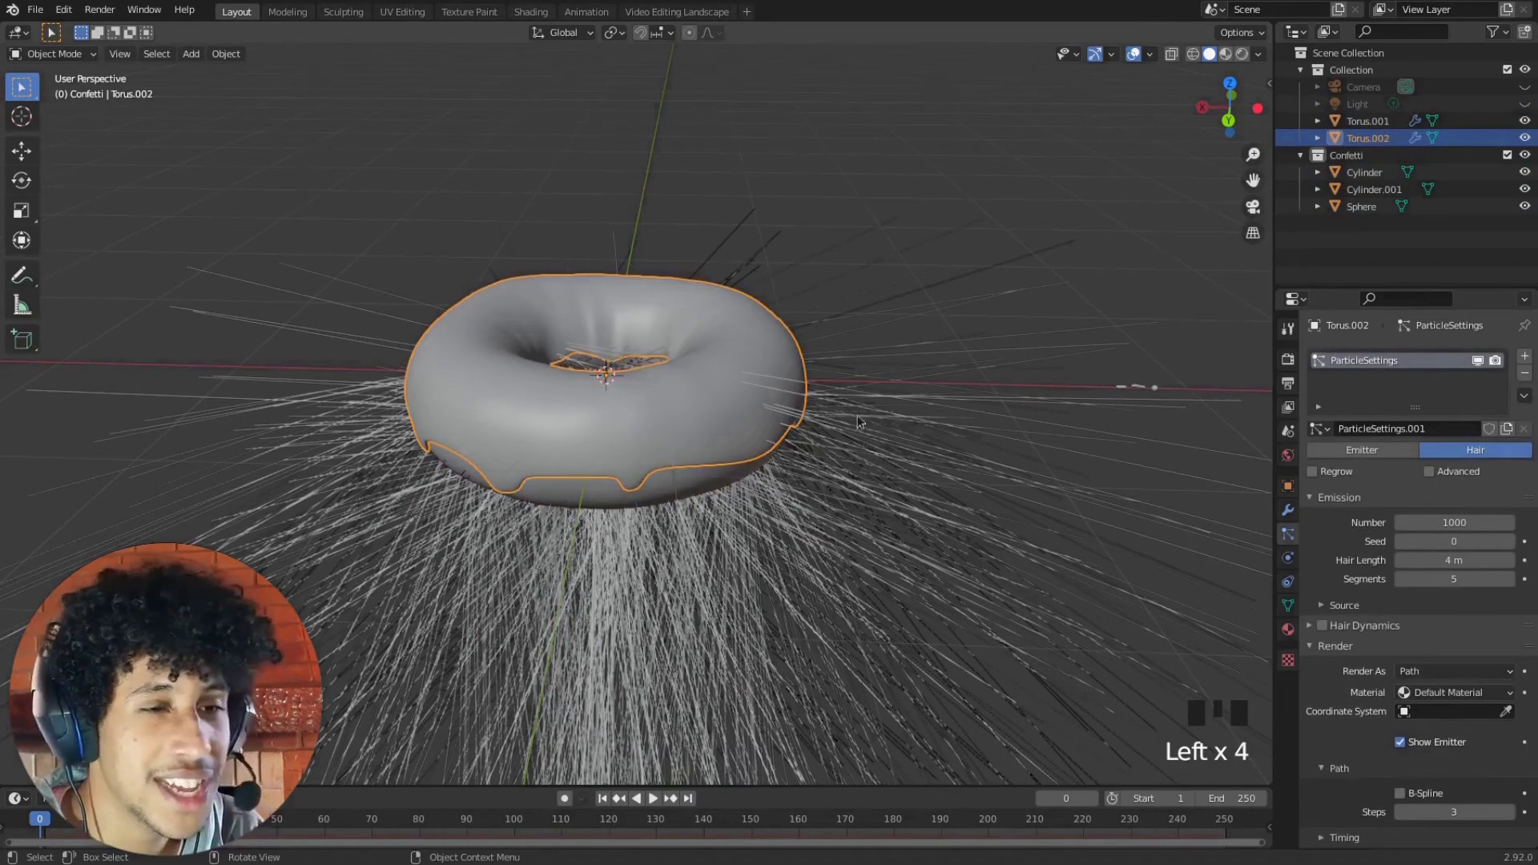
middle_click_drag(1241, 322, 1052, 274)
middle_click_drag(661, 335, 668, 345)
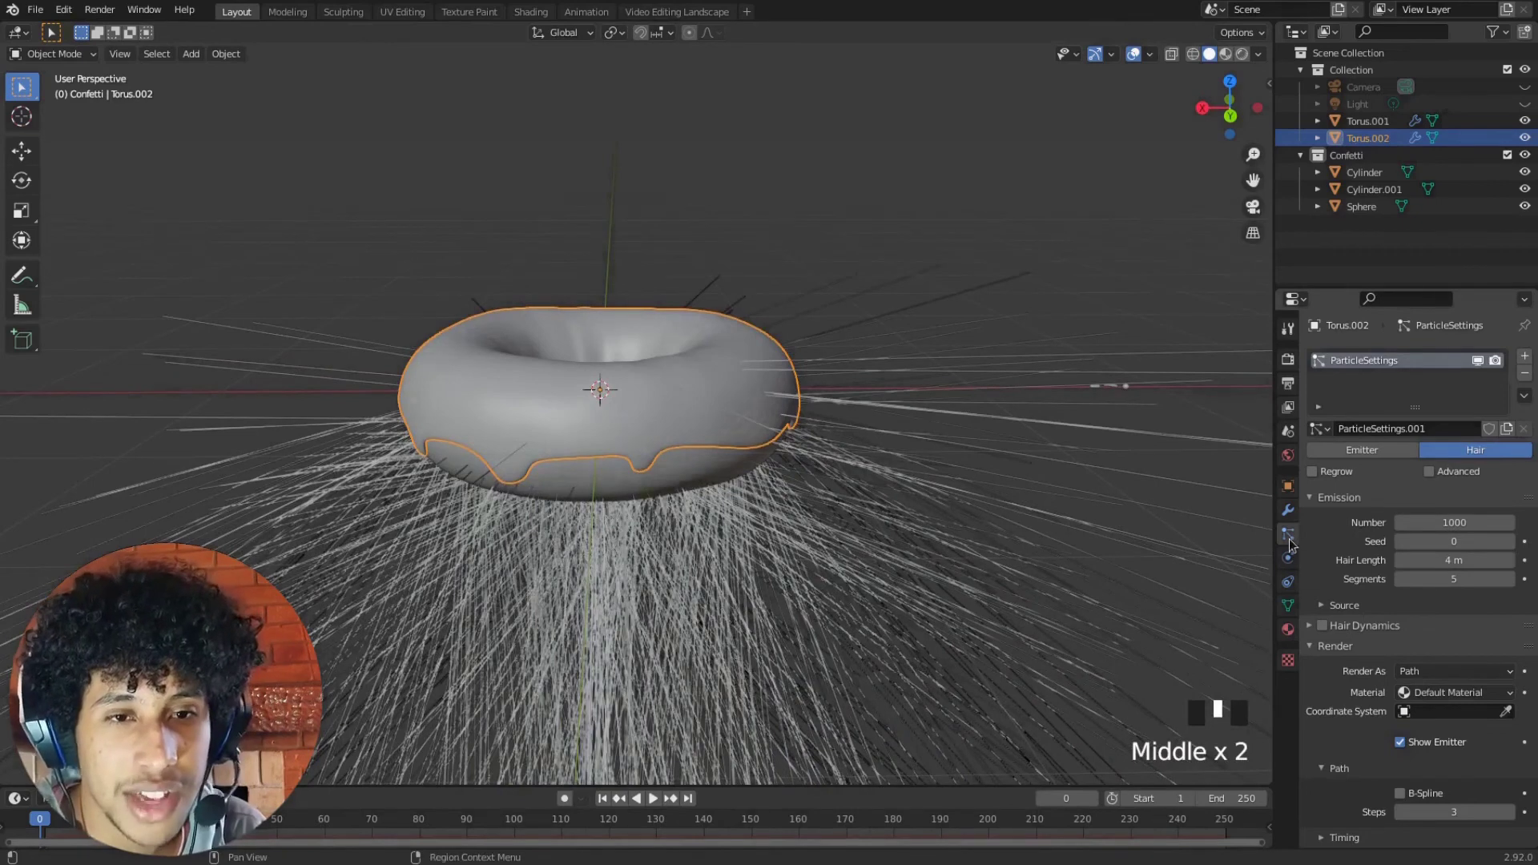
Render the icing's hair particles as a Collection, with Confetti as the instance collection
scroll(1399, 597, "down", 4)
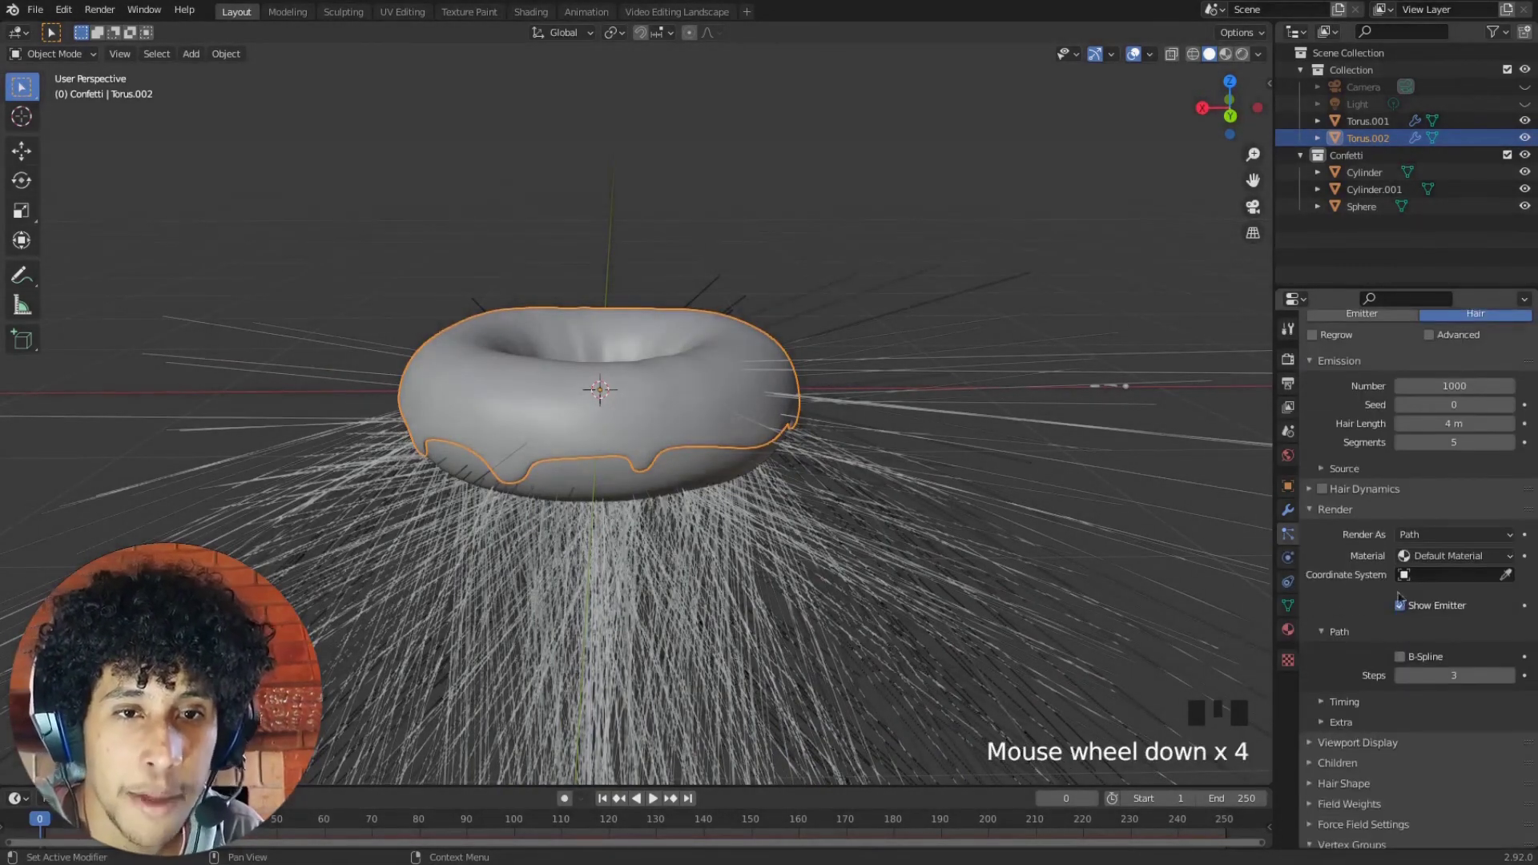
left_click(1406, 534)
left_click(1405, 534)
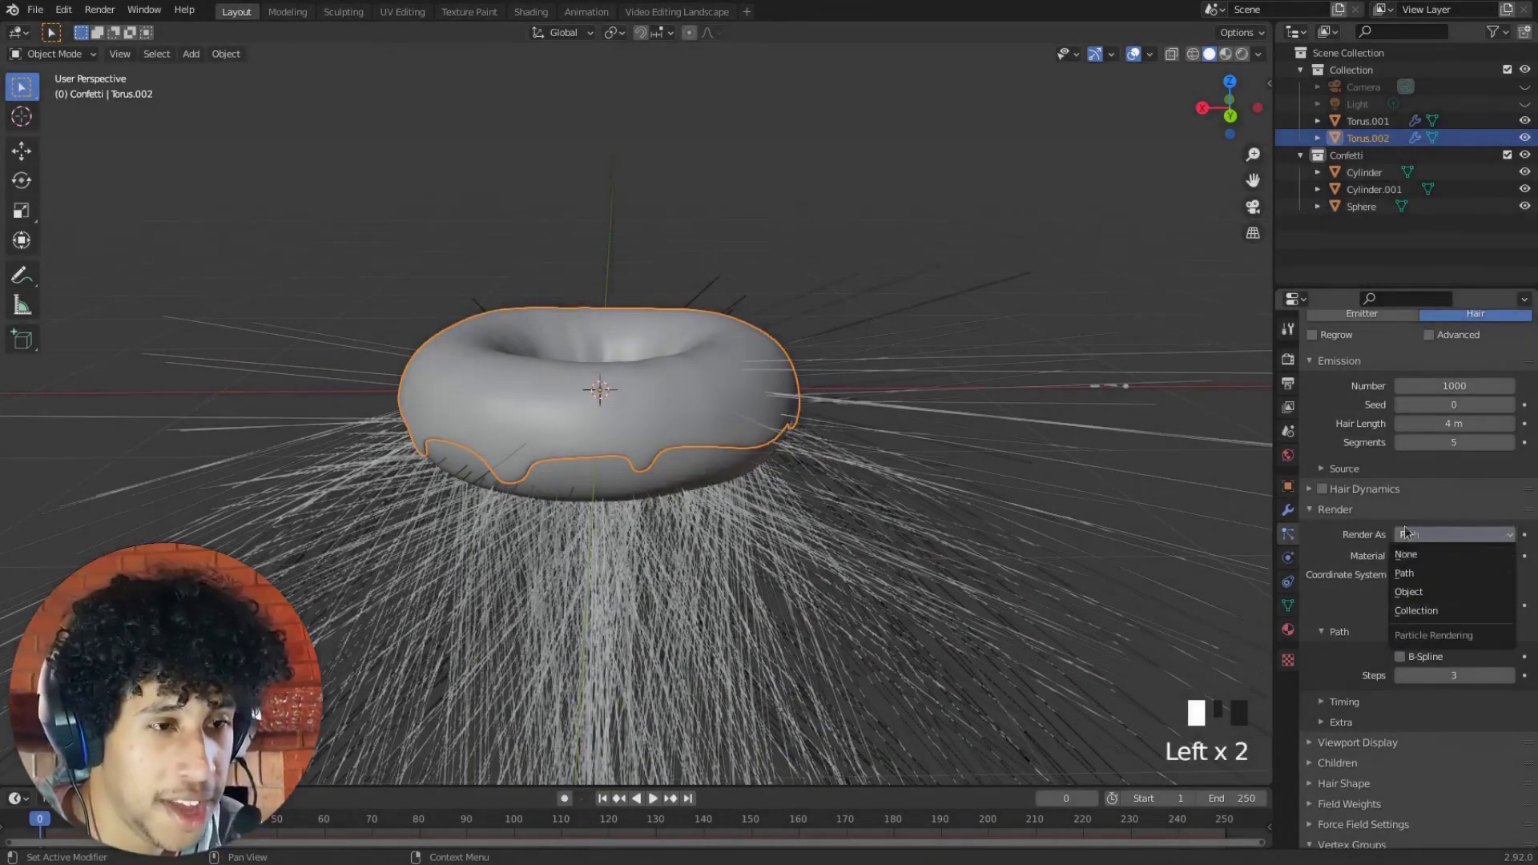
left_click(1417, 539)
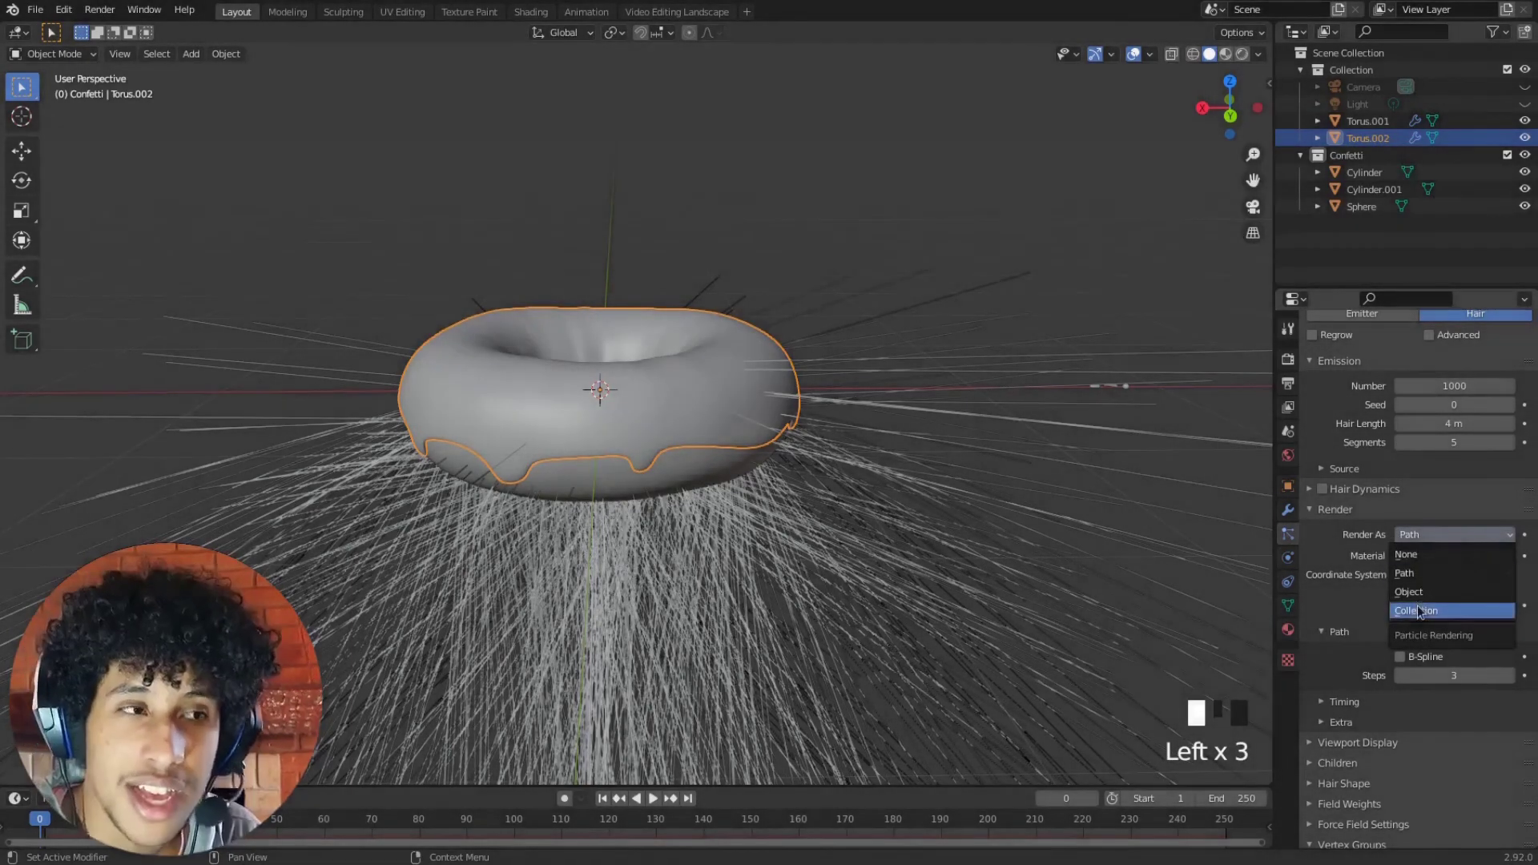
left_click(1419, 611)
middle_click_drag(1253, 539, 957, 513)
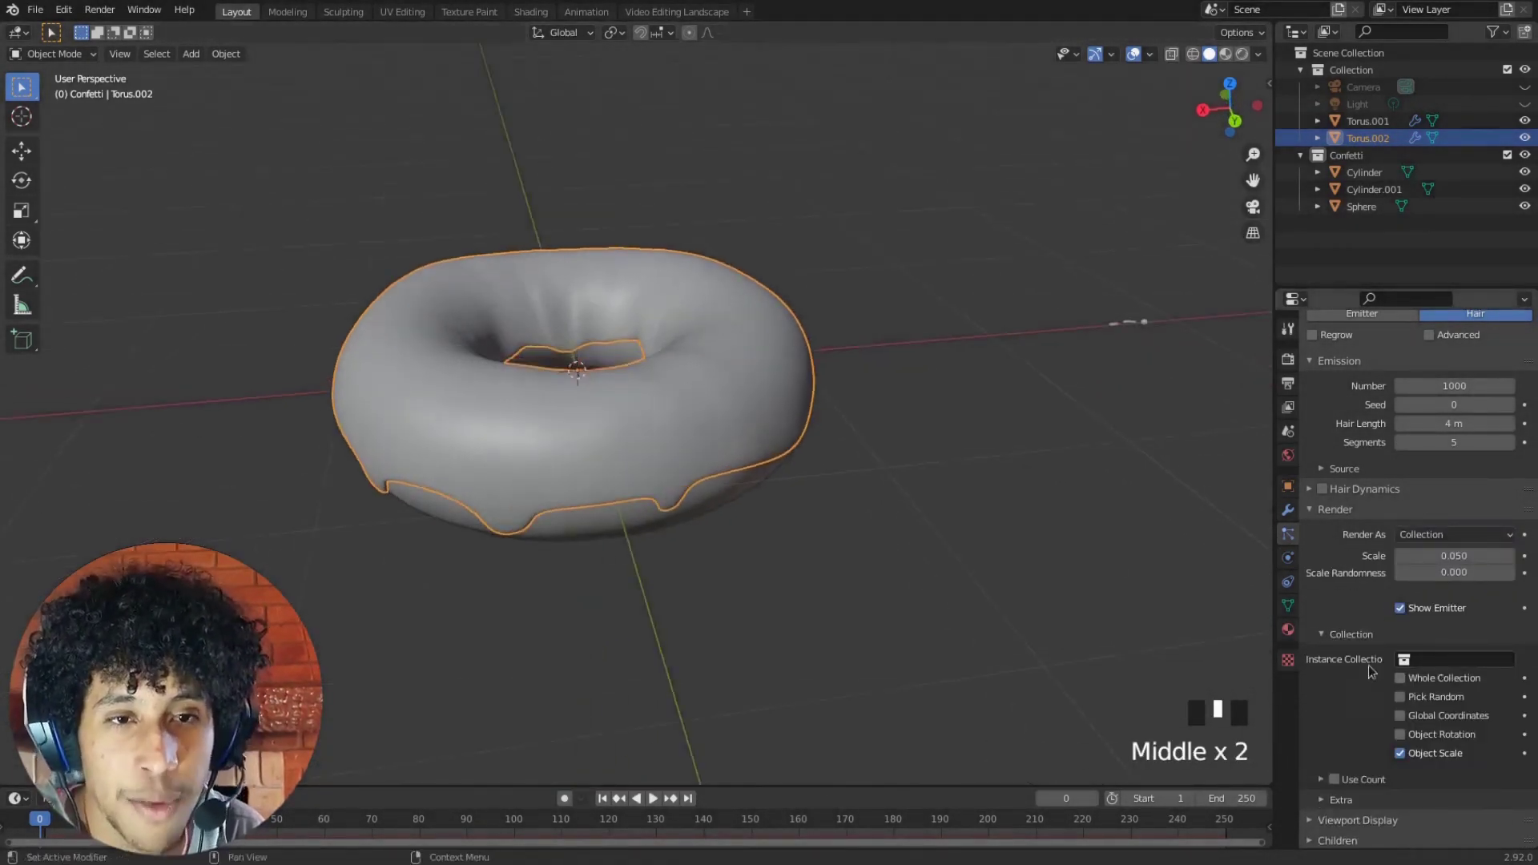
left_click(1417, 659)
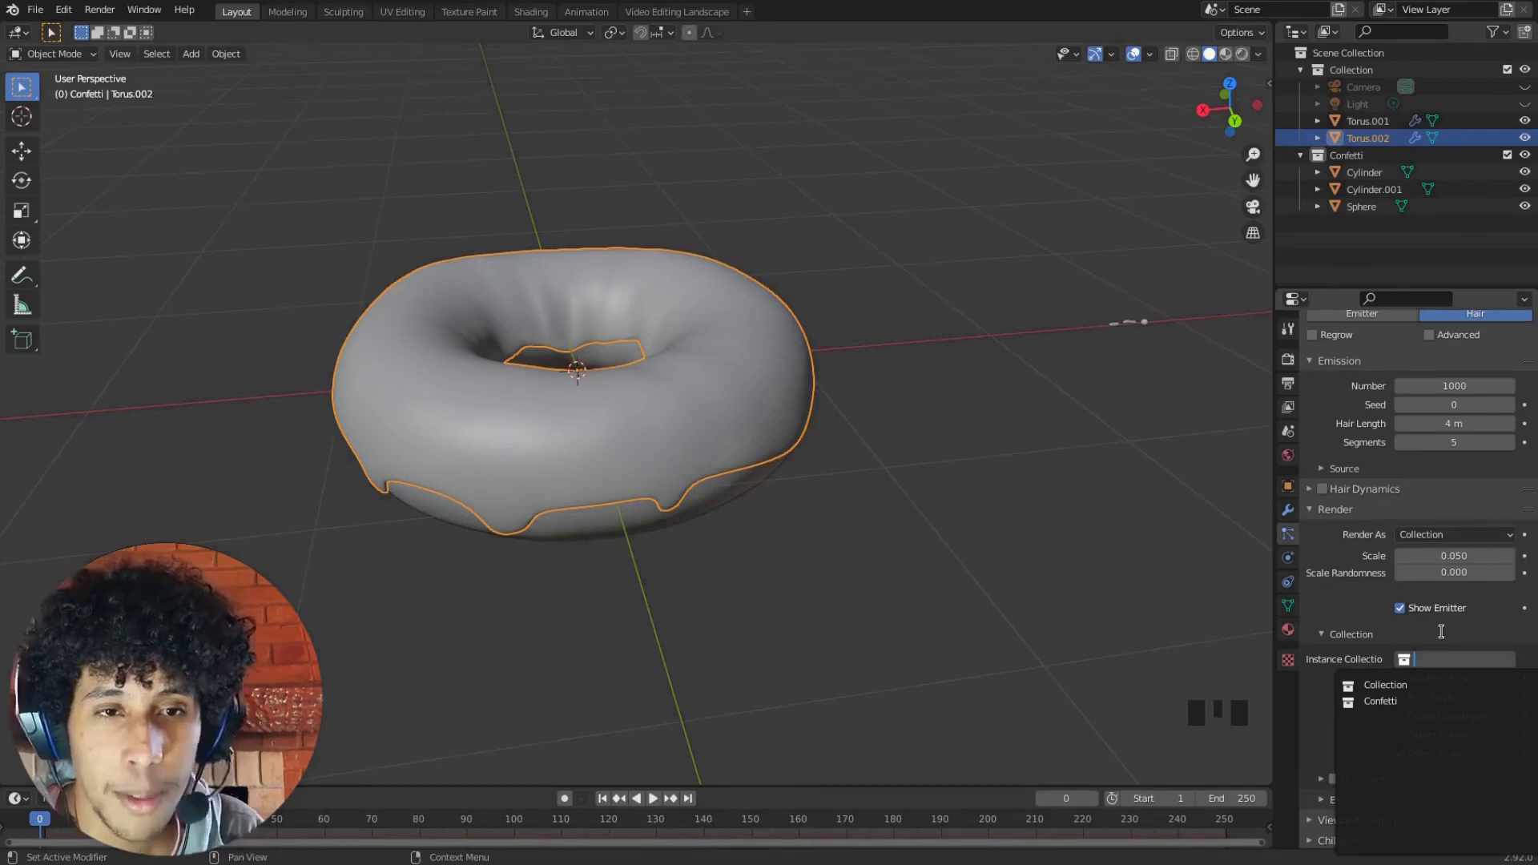
left_click(1391, 699)
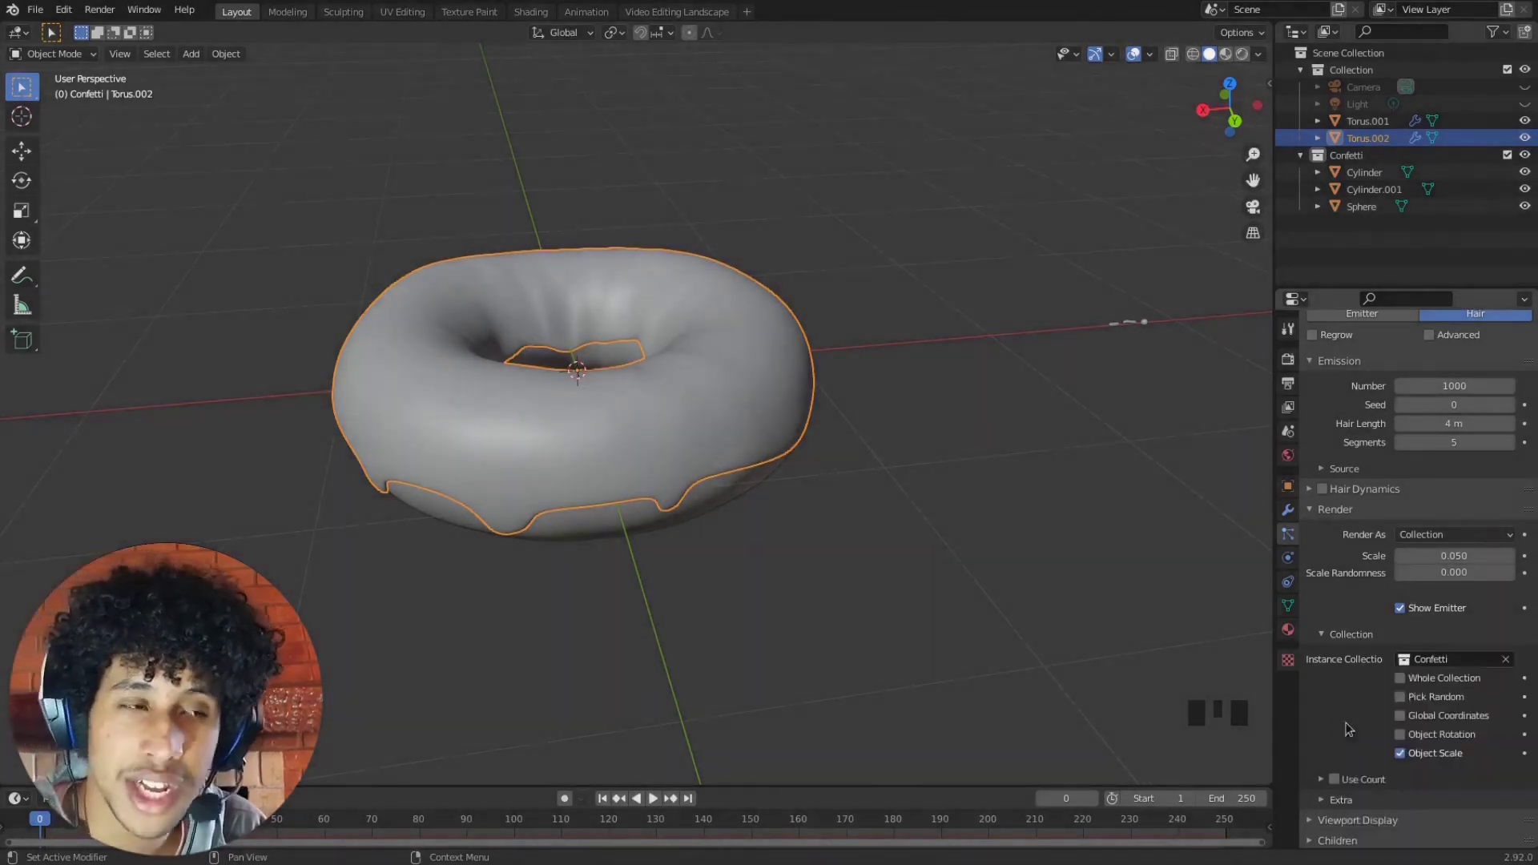
Inspect the icing from above, from the side and from below to locate where the confetti particles sit
left_click(1364, 172)
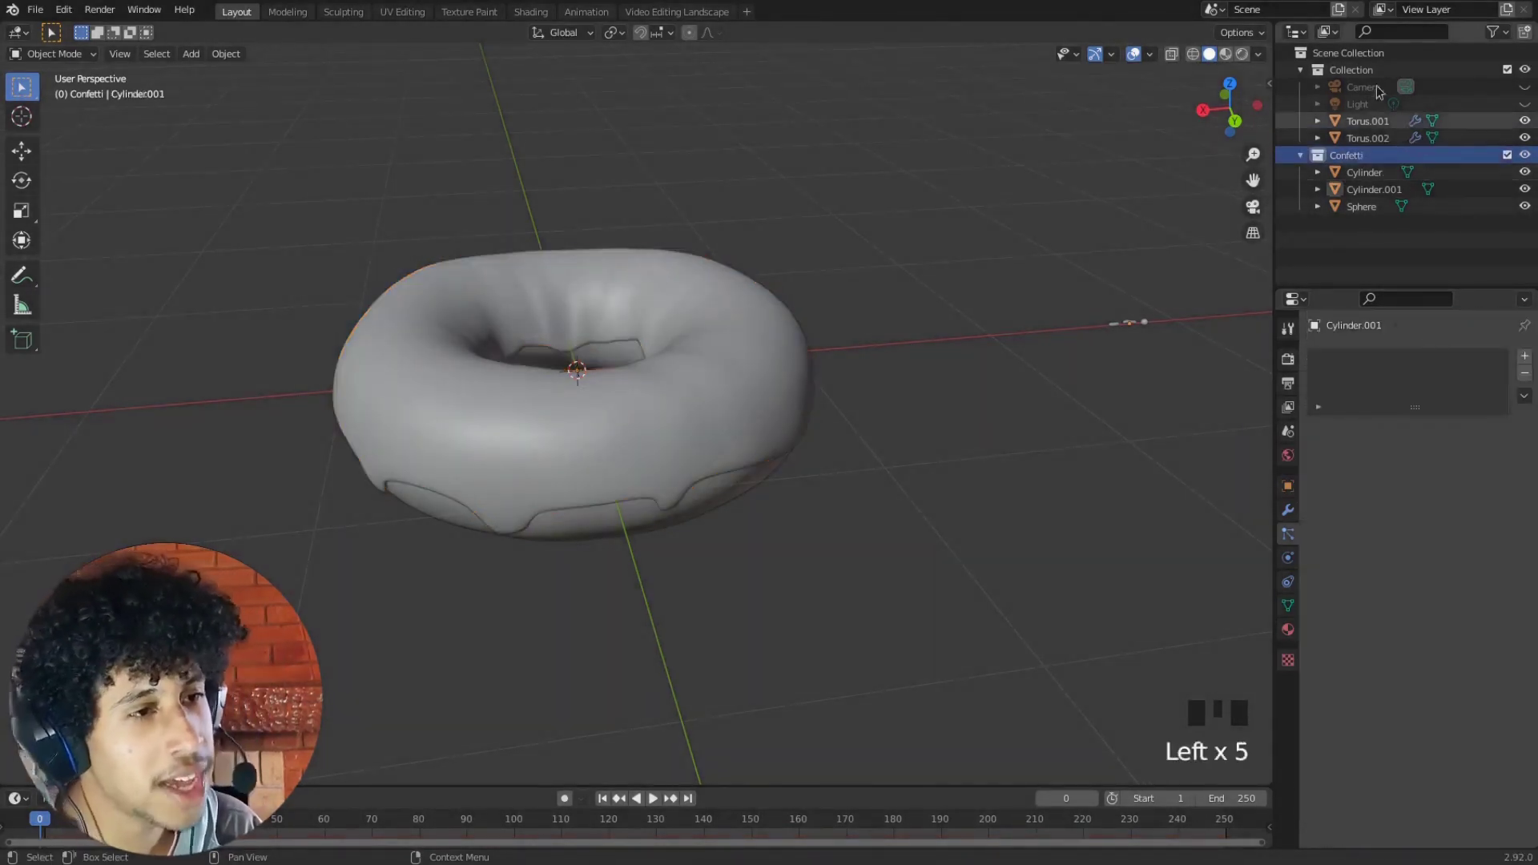
left_click(817, 268)
middle_click_drag(817, 268, 738, 299)
left_click(692, 345)
middle_click_drag(693, 345, 650, 405)
scroll(765, 261, "up", 3)
scroll(714, 252, "down", 3)
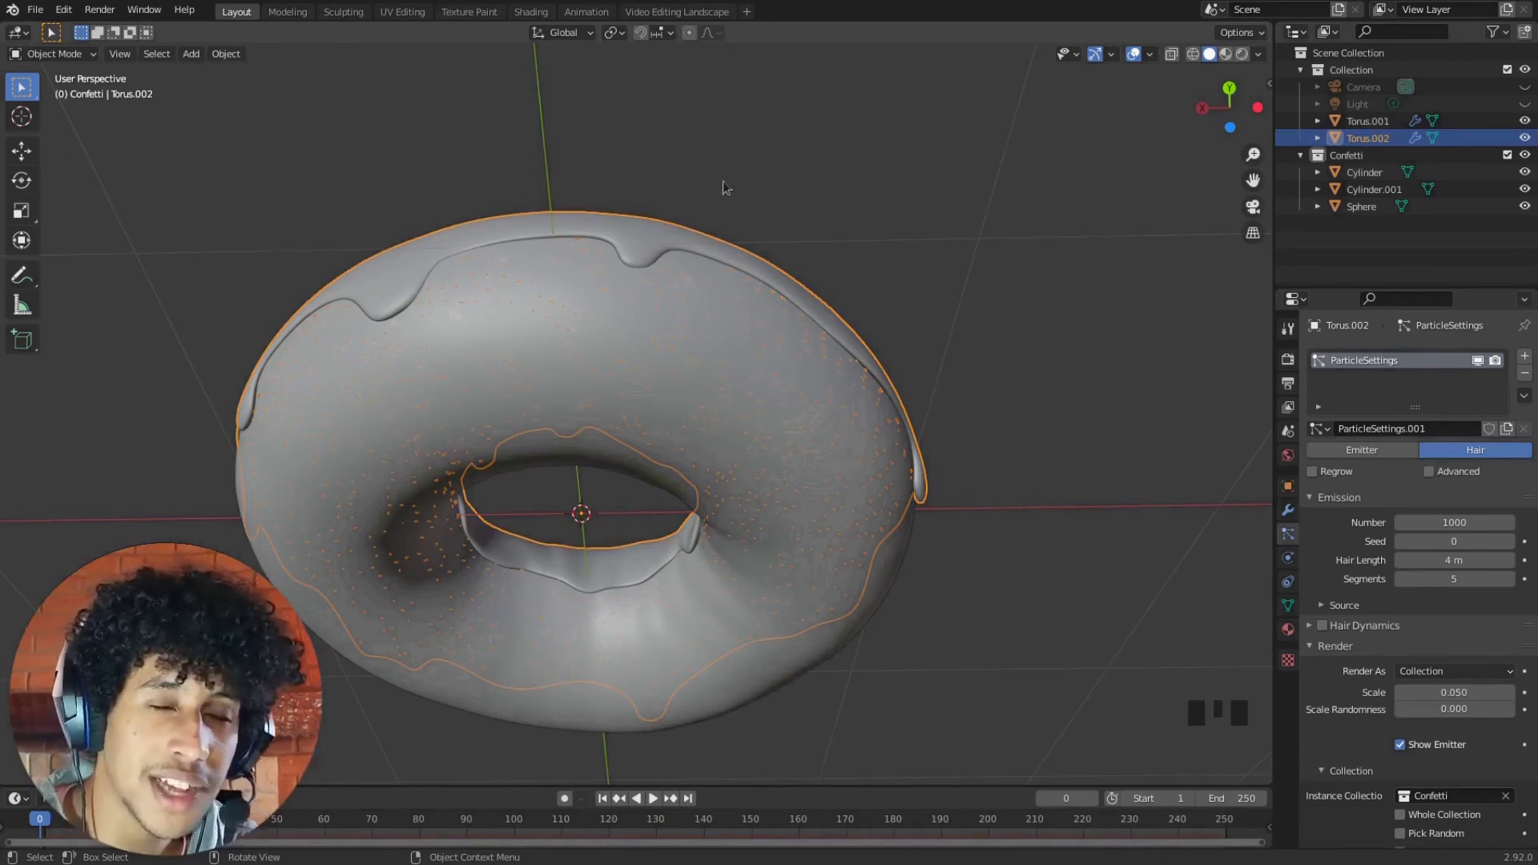
middle_click_drag(826, 183, 831, 329)
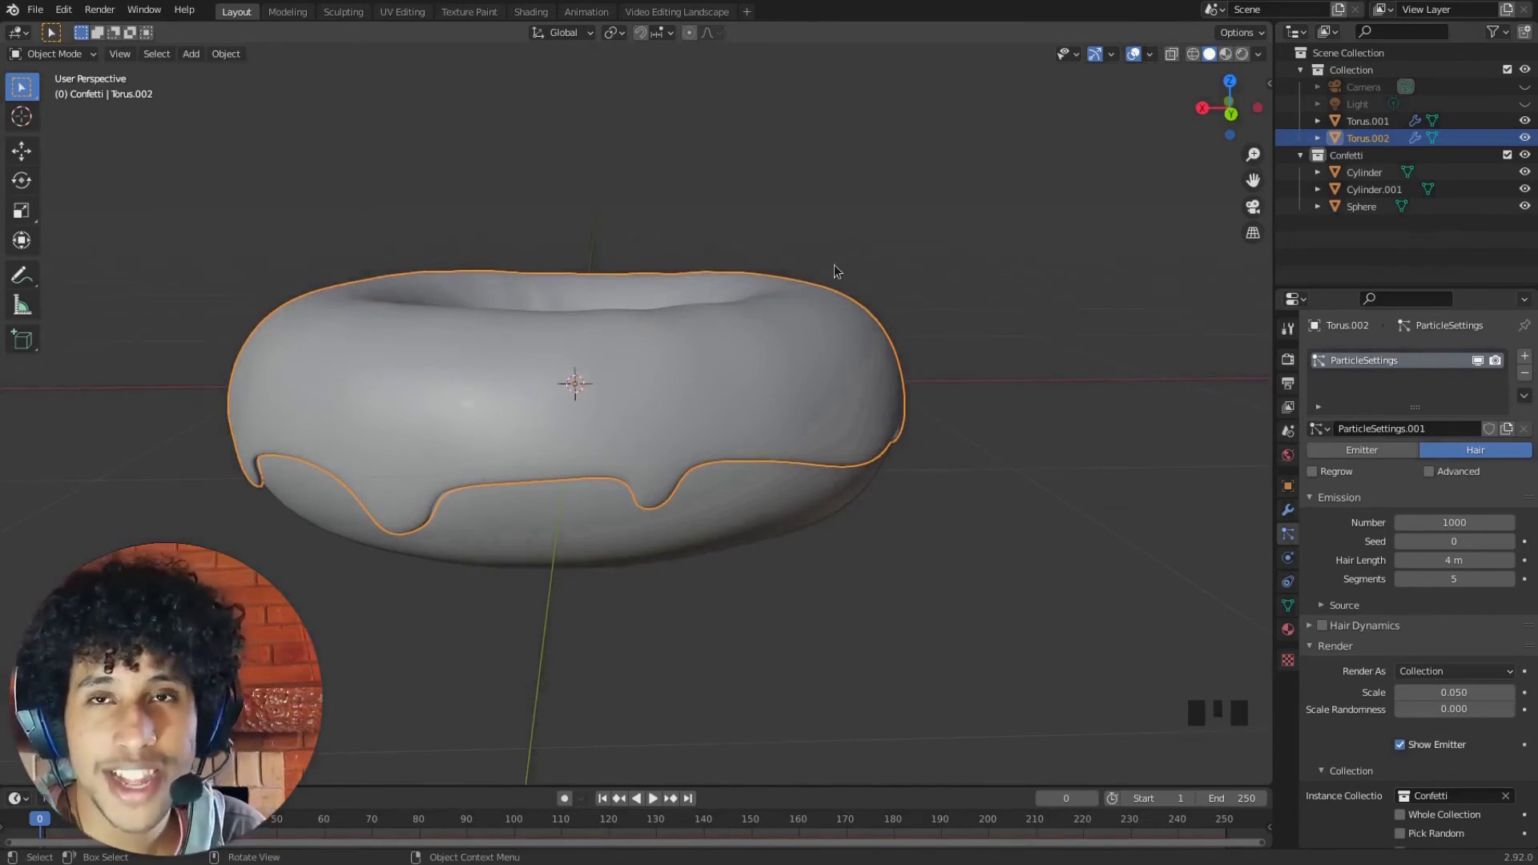
middle_click_drag(835, 271, 1079, 316)
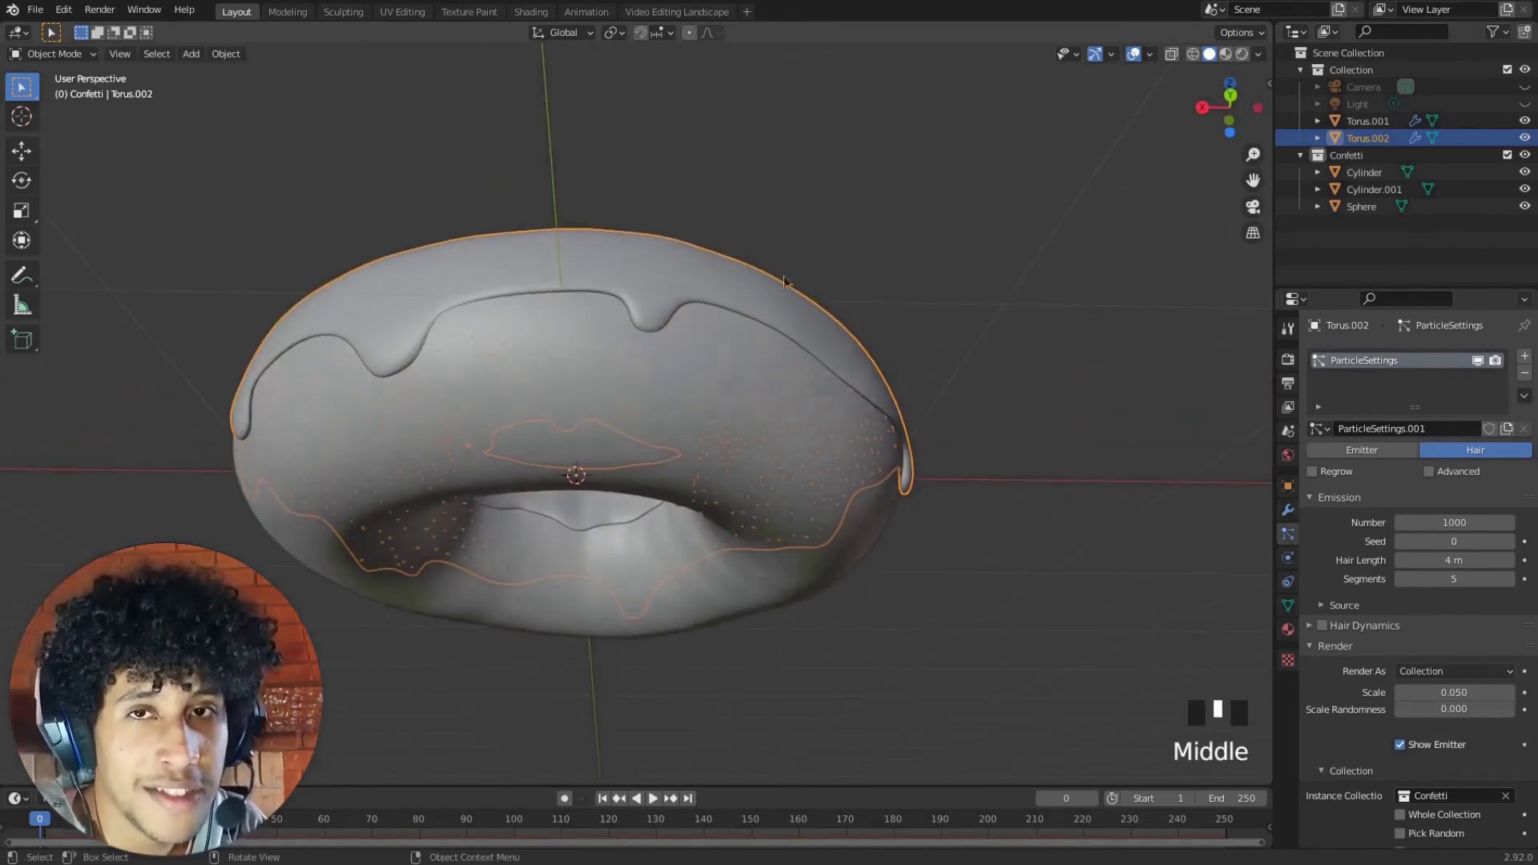
middle_click_drag(936, 261, 814, 372)
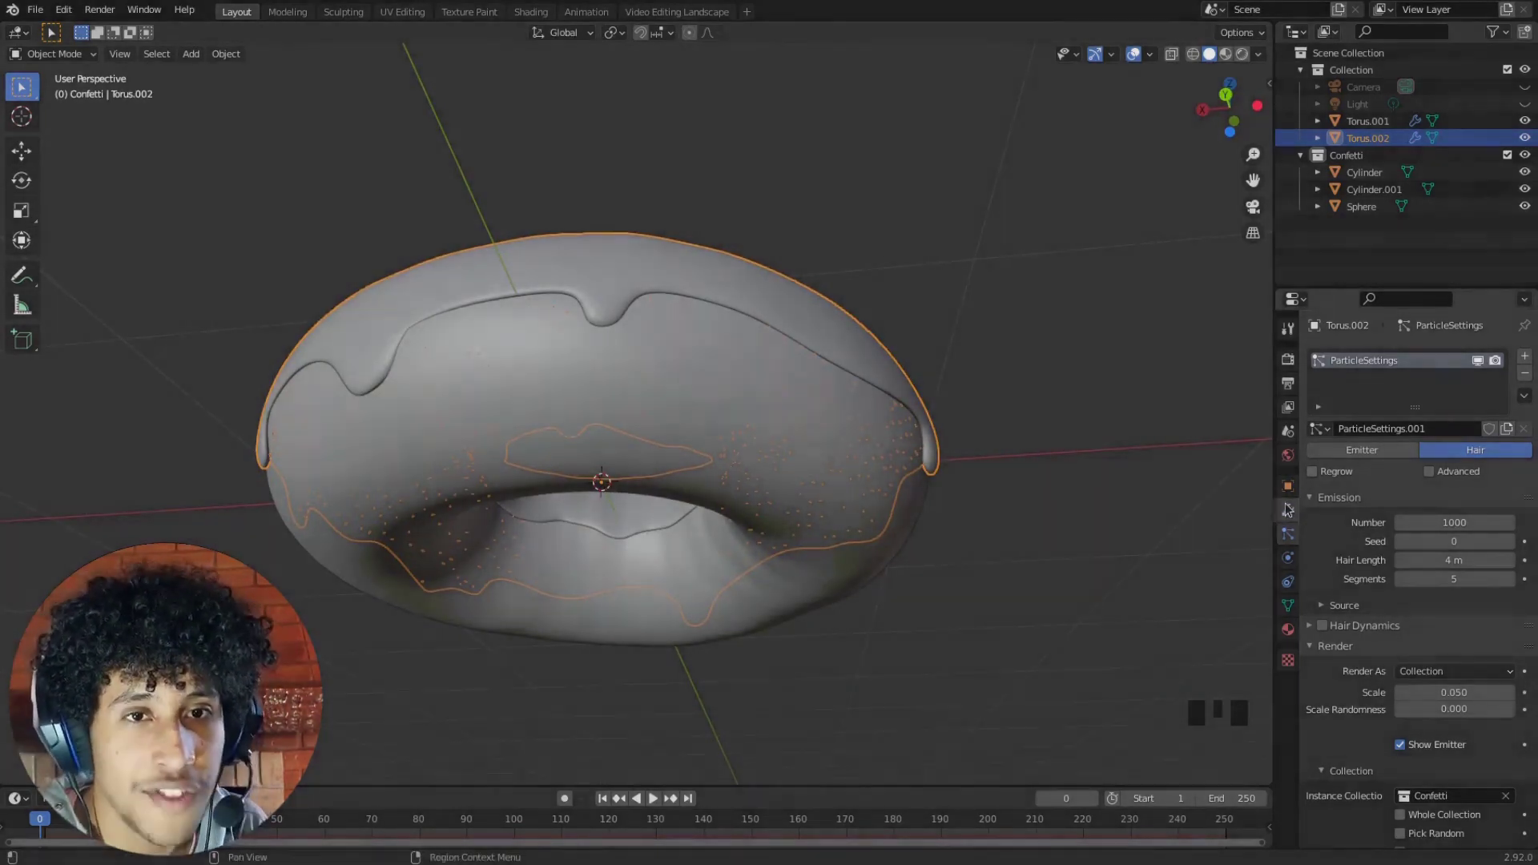
Flip the normals in the Solidify modifier of the icing, Torus.002
left_click(1288, 510)
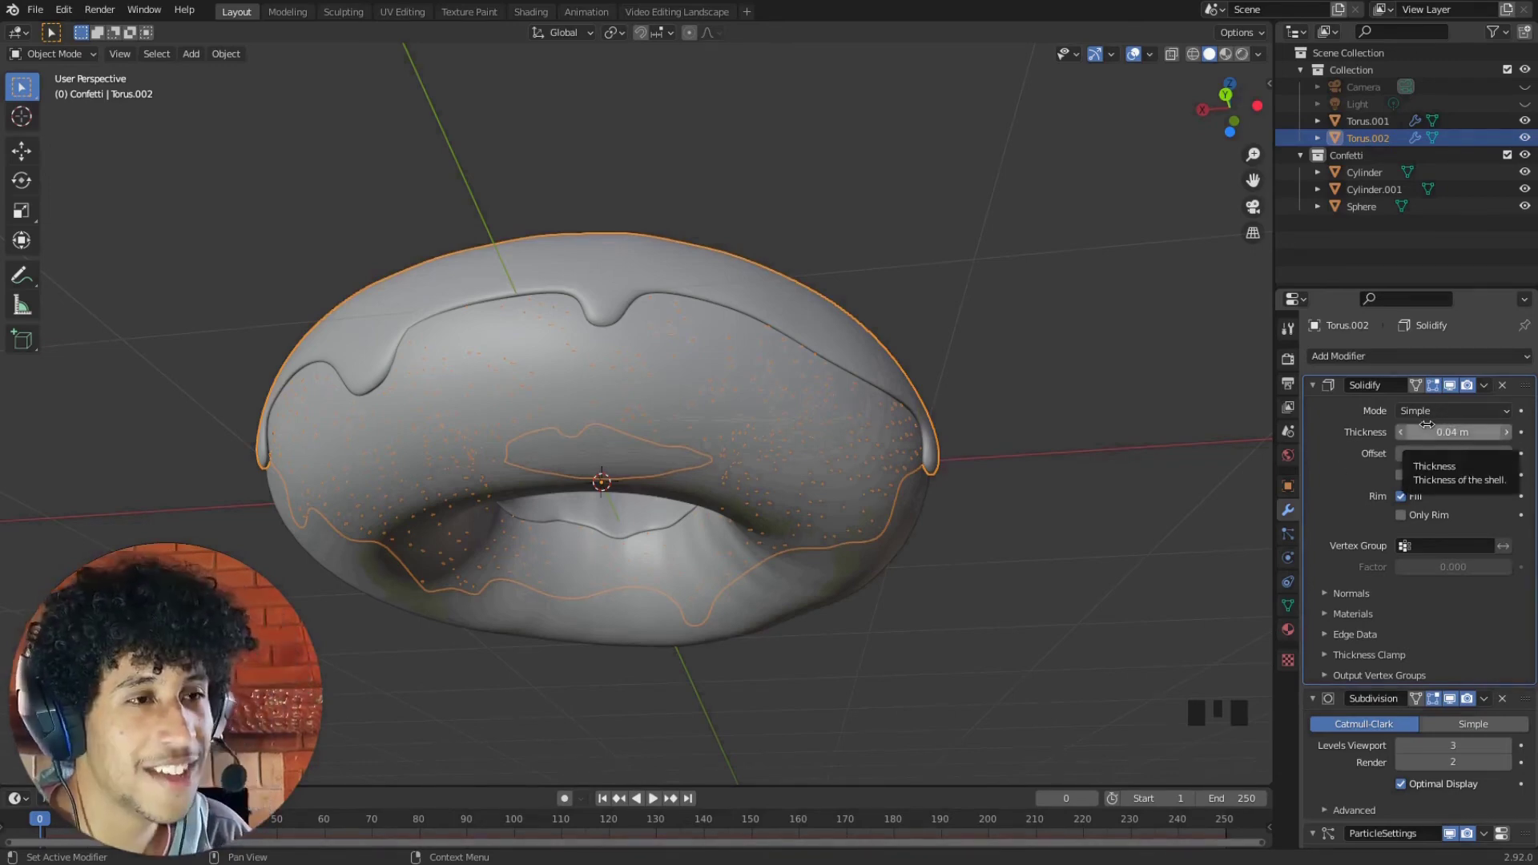
middle_click_drag(609, 249, 637, 286)
middle_click_drag(387, 485, 478, 459)
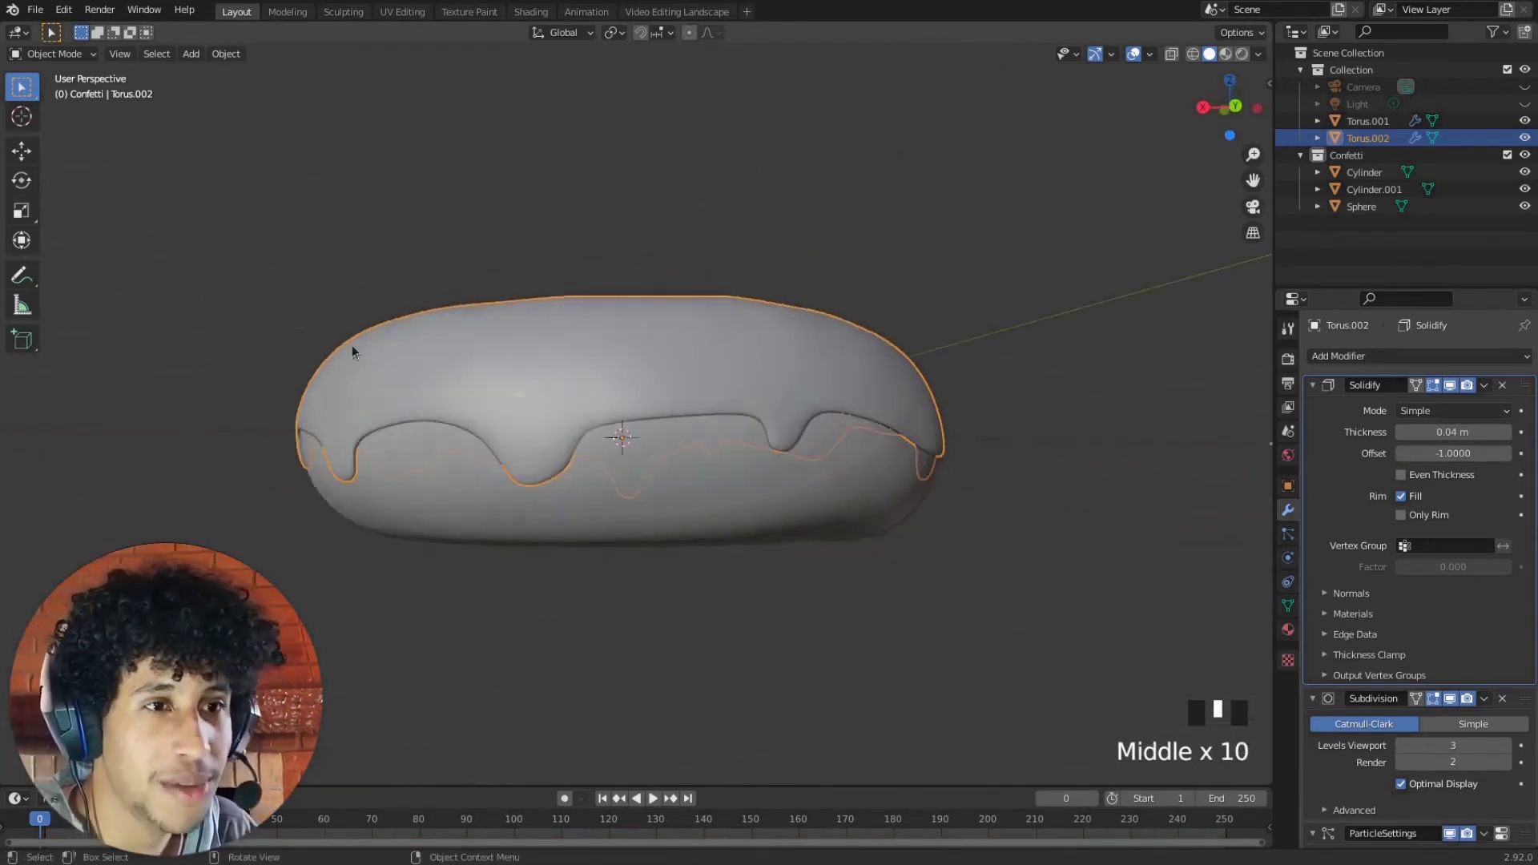
middle_click_drag(352, 345, 483, 240)
left_click(606, 153)
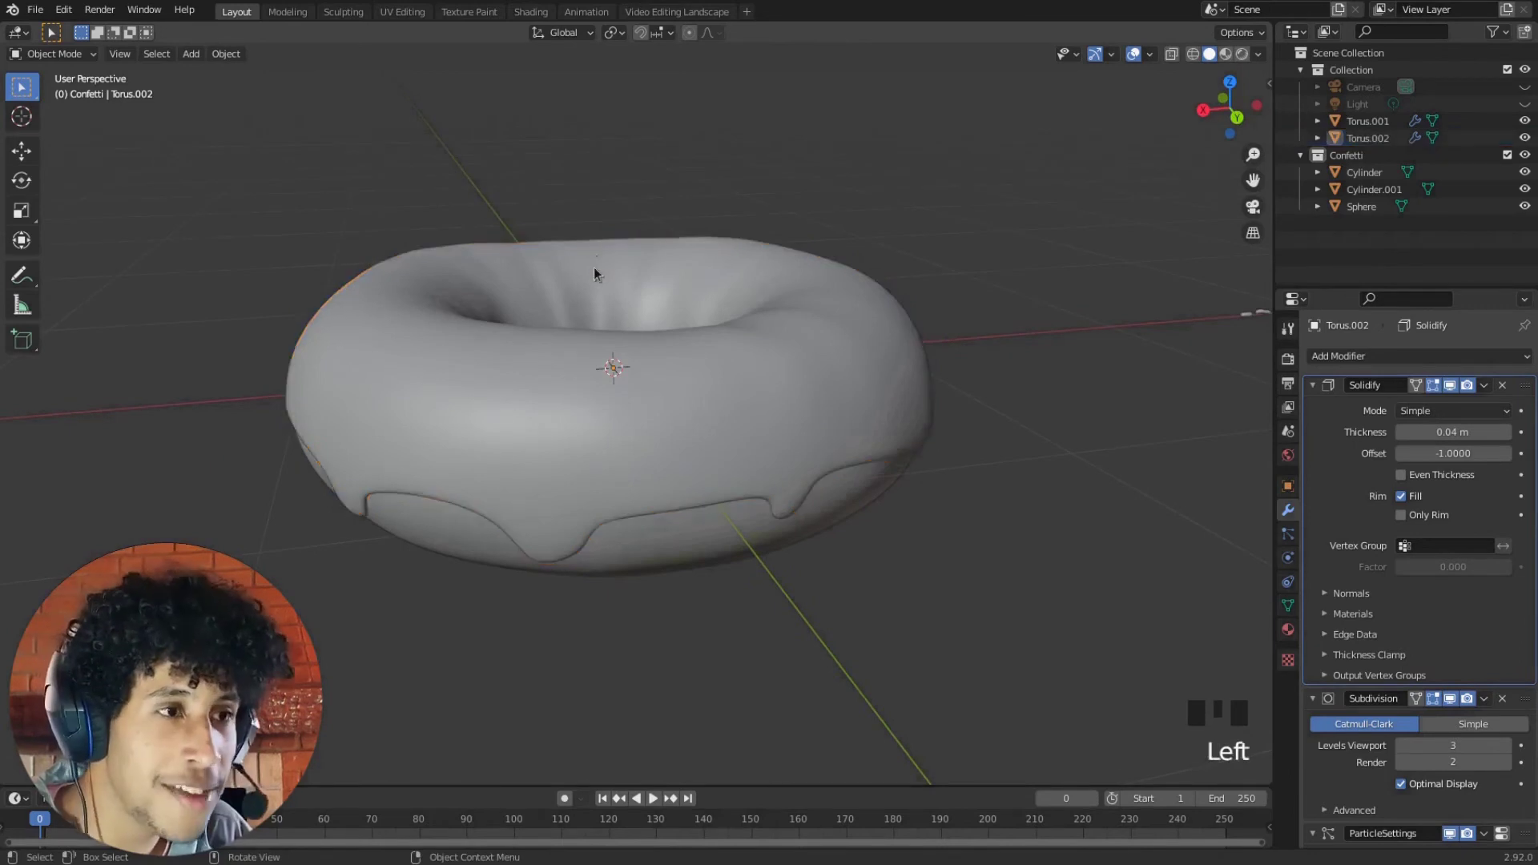
left_click(594, 270)
middle_click_drag(755, 196, 1101, 445)
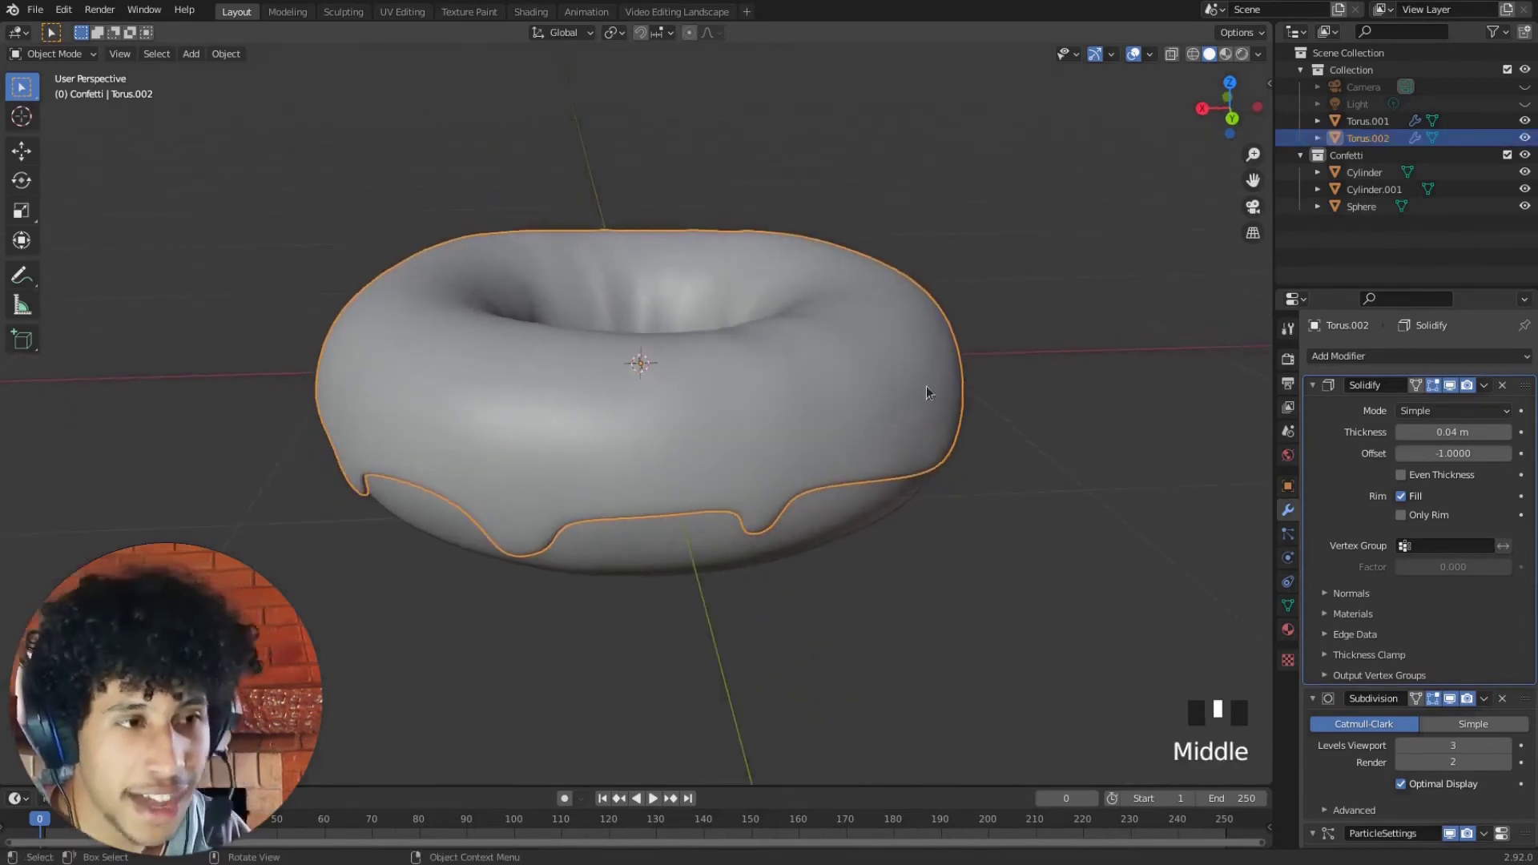
left_click(1352, 594)
left_click(1398, 618)
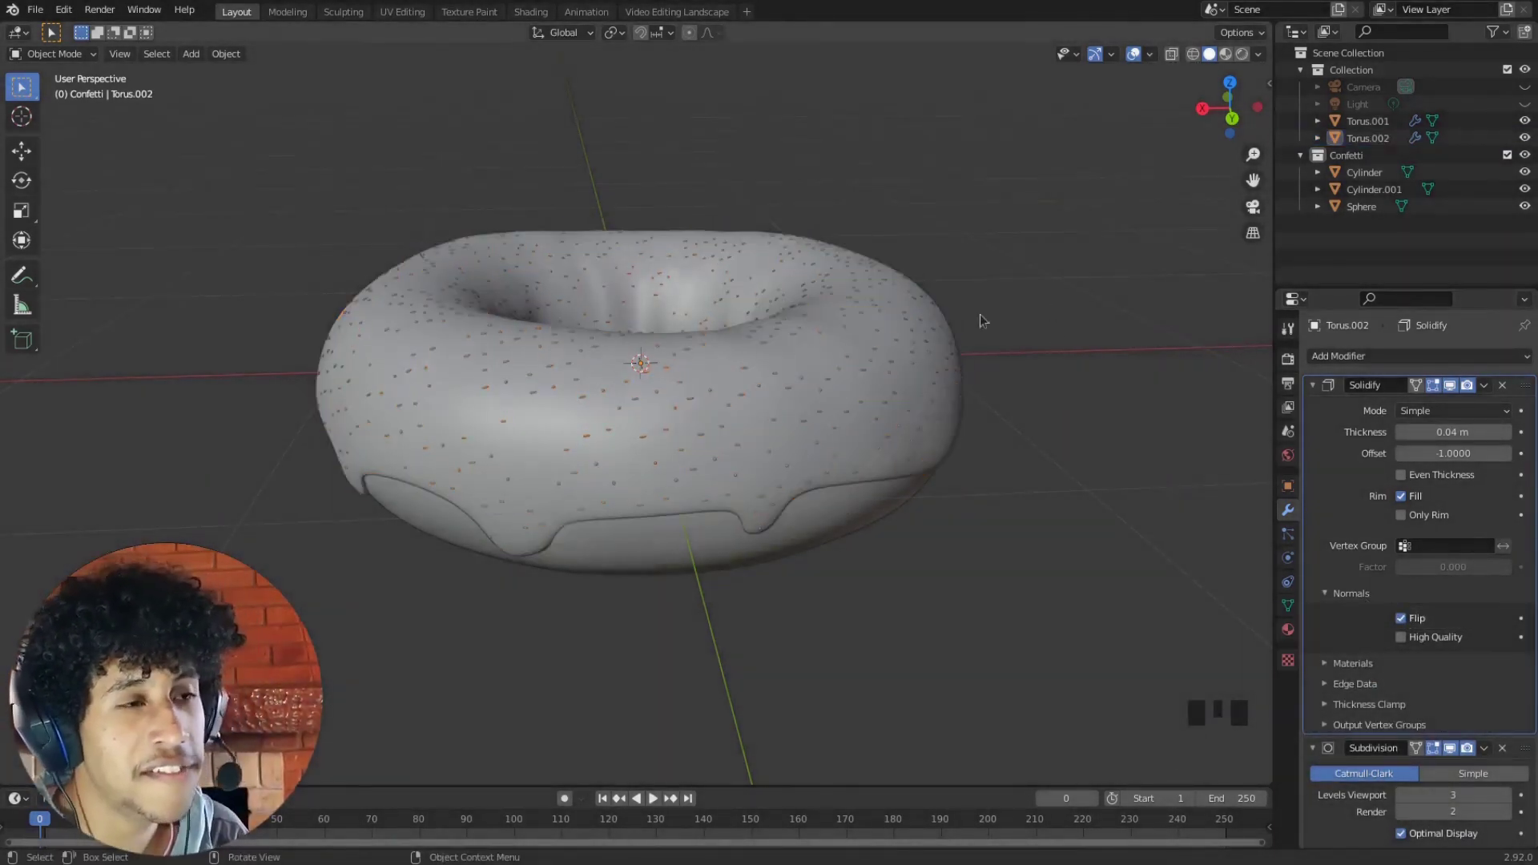
Examine the size, direction and distribution of the confetti pieces over the icing's surface, up close and from farther away
middle_click_drag(979, 316, 363, 387)
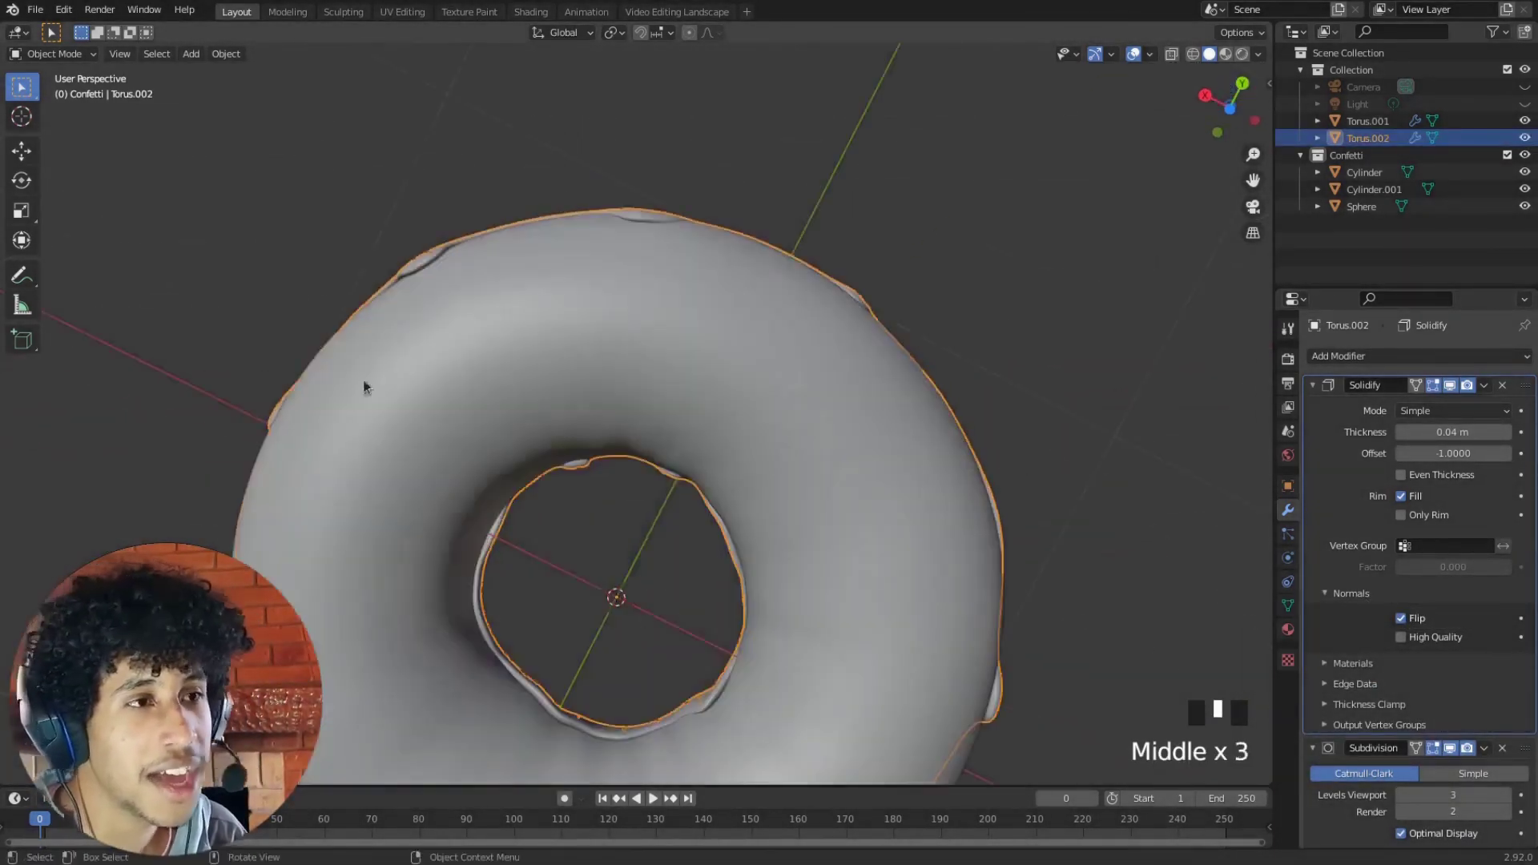
middle_click_drag(526, 368, 600, 300)
scroll(609, 250, "up", 1)
scroll(599, 301, "down", 2)
scroll(600, 302, "up", 1)
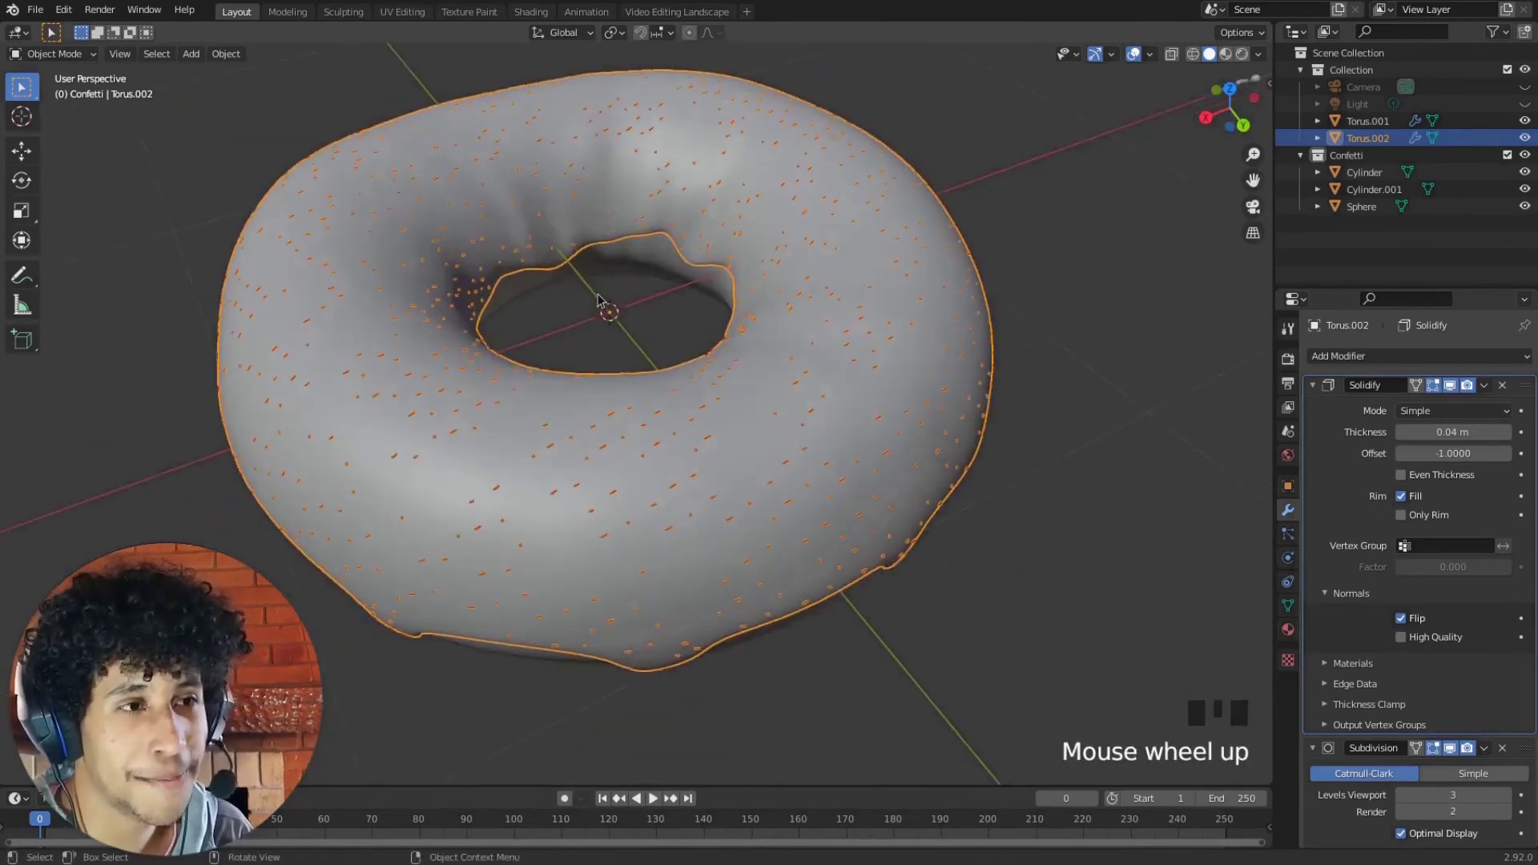
left_click(921, 395)
scroll(918, 396, "up", 4)
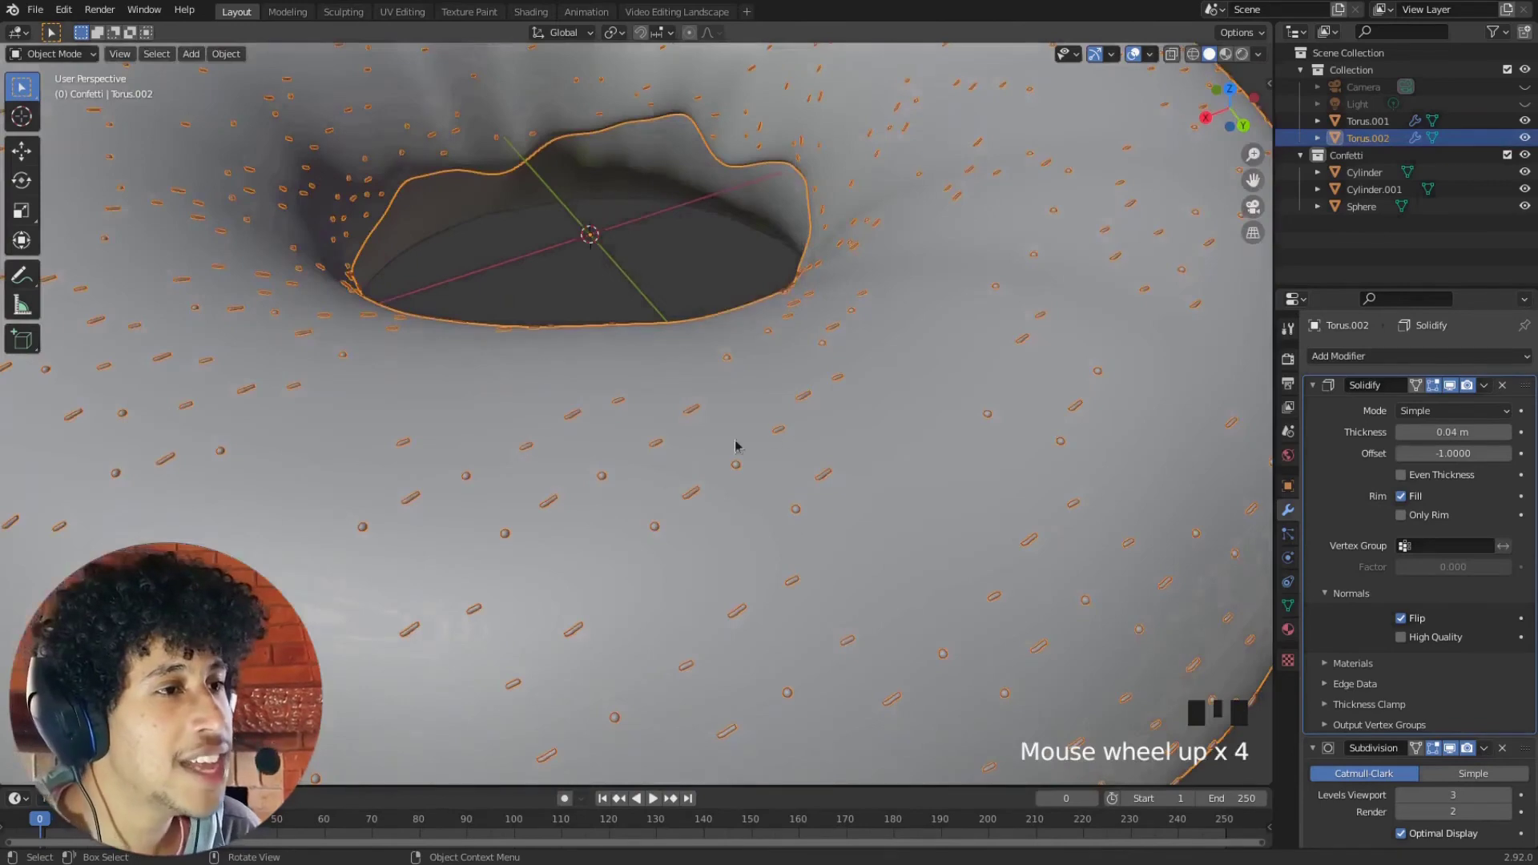
middle_click_drag(600, 491, 641, 437, "shift")
scroll(665, 417, "down", 2)
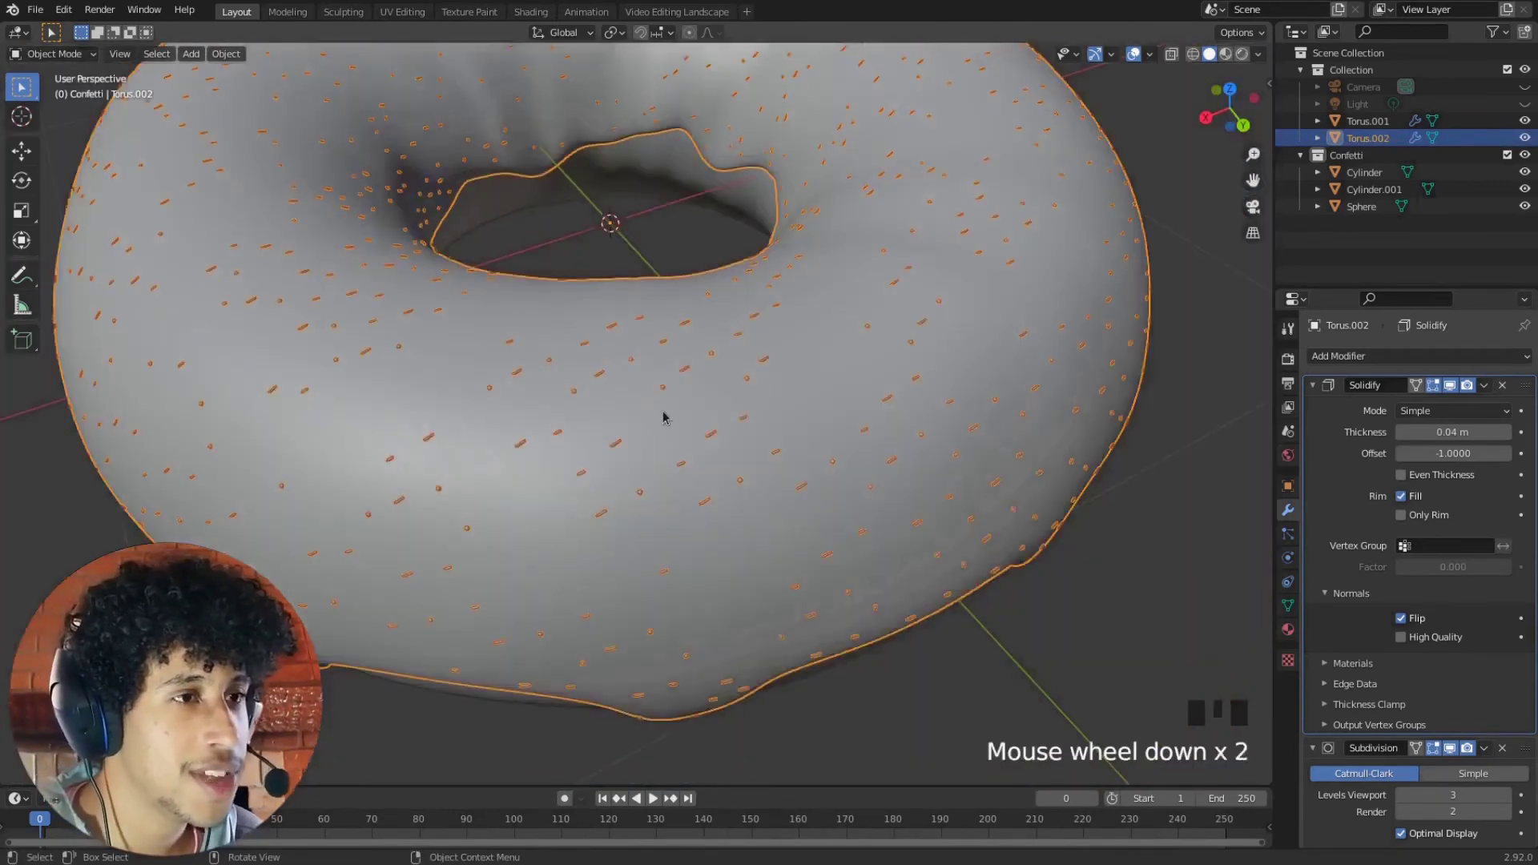
left_click(1172, 513)
left_click(889, 505)
scroll(747, 510, "up", 2)
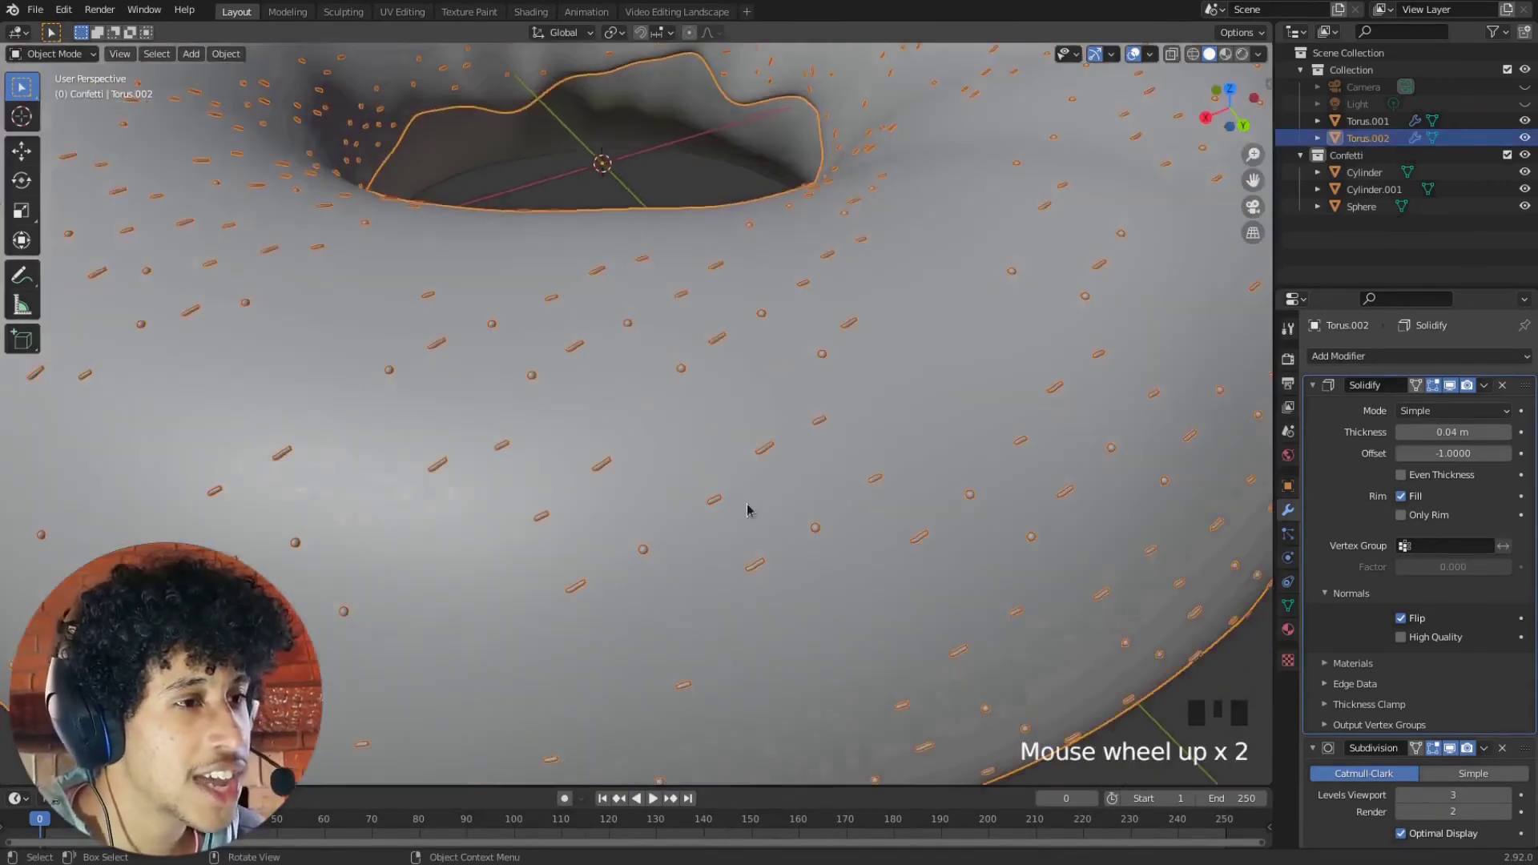
scroll(465, 434, "down", 3)
scroll(641, 413, "up", 5)
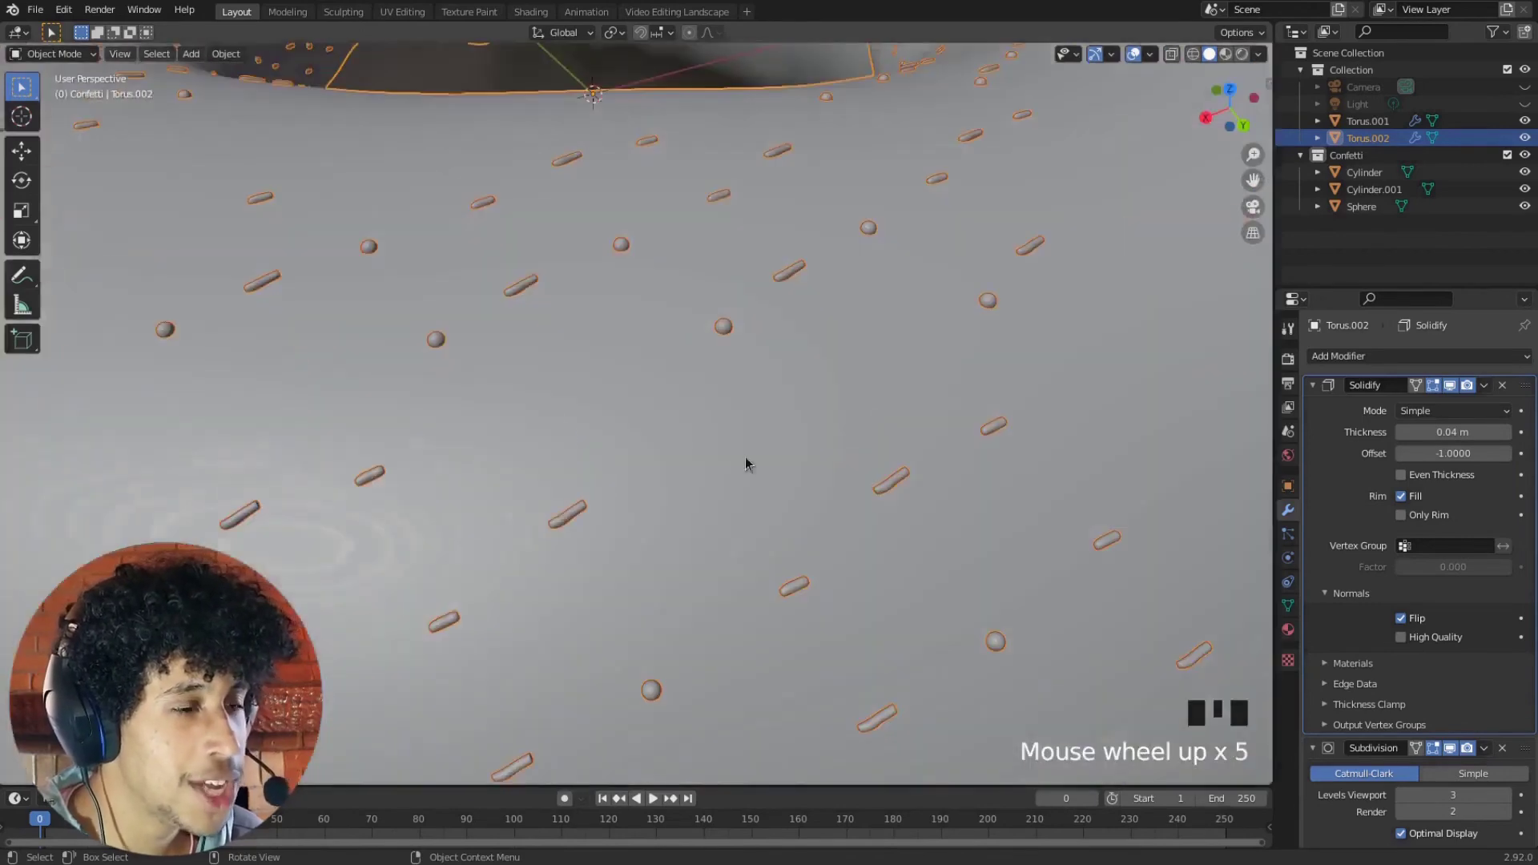
scroll(553, 361, "down", 1)
scroll(629, 348, "down", 2)
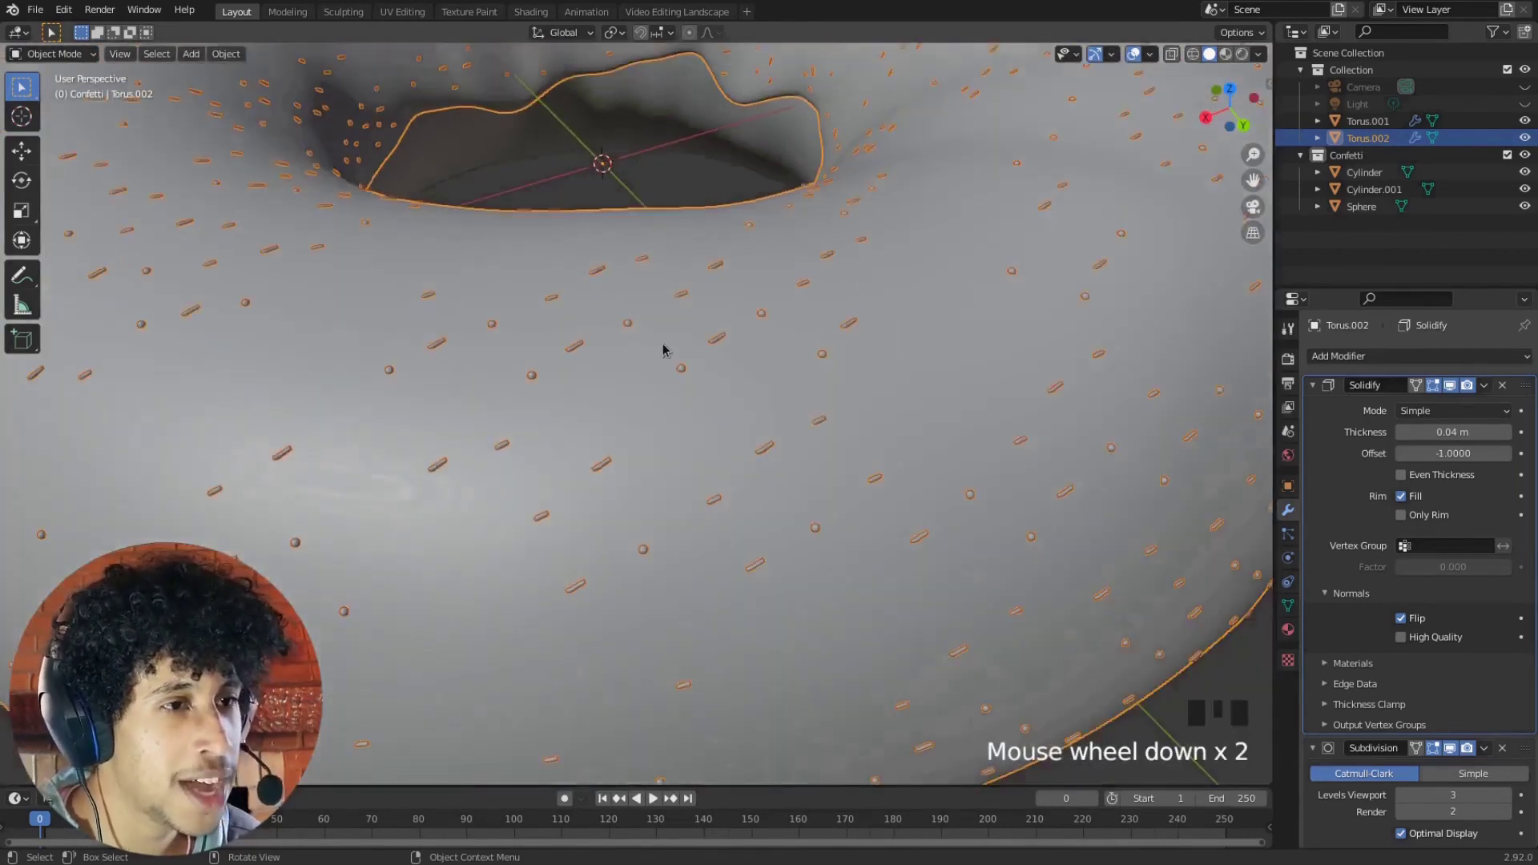
scroll(656, 355, "down", 1)
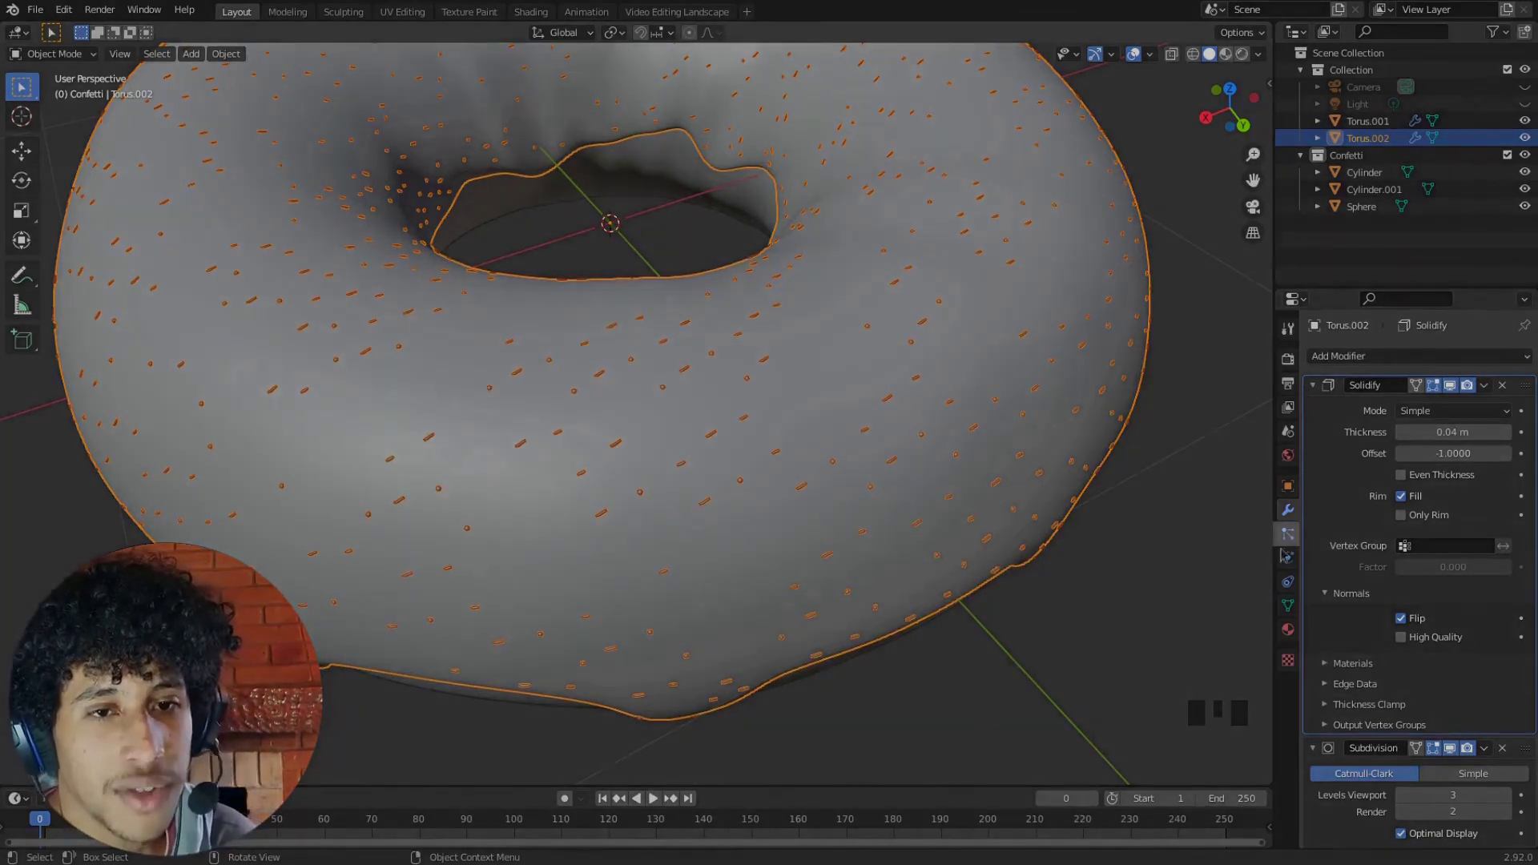
Set the icing particles' render scale to 0.099 and their scale randomness to about 0.681
left_click(1288, 535)
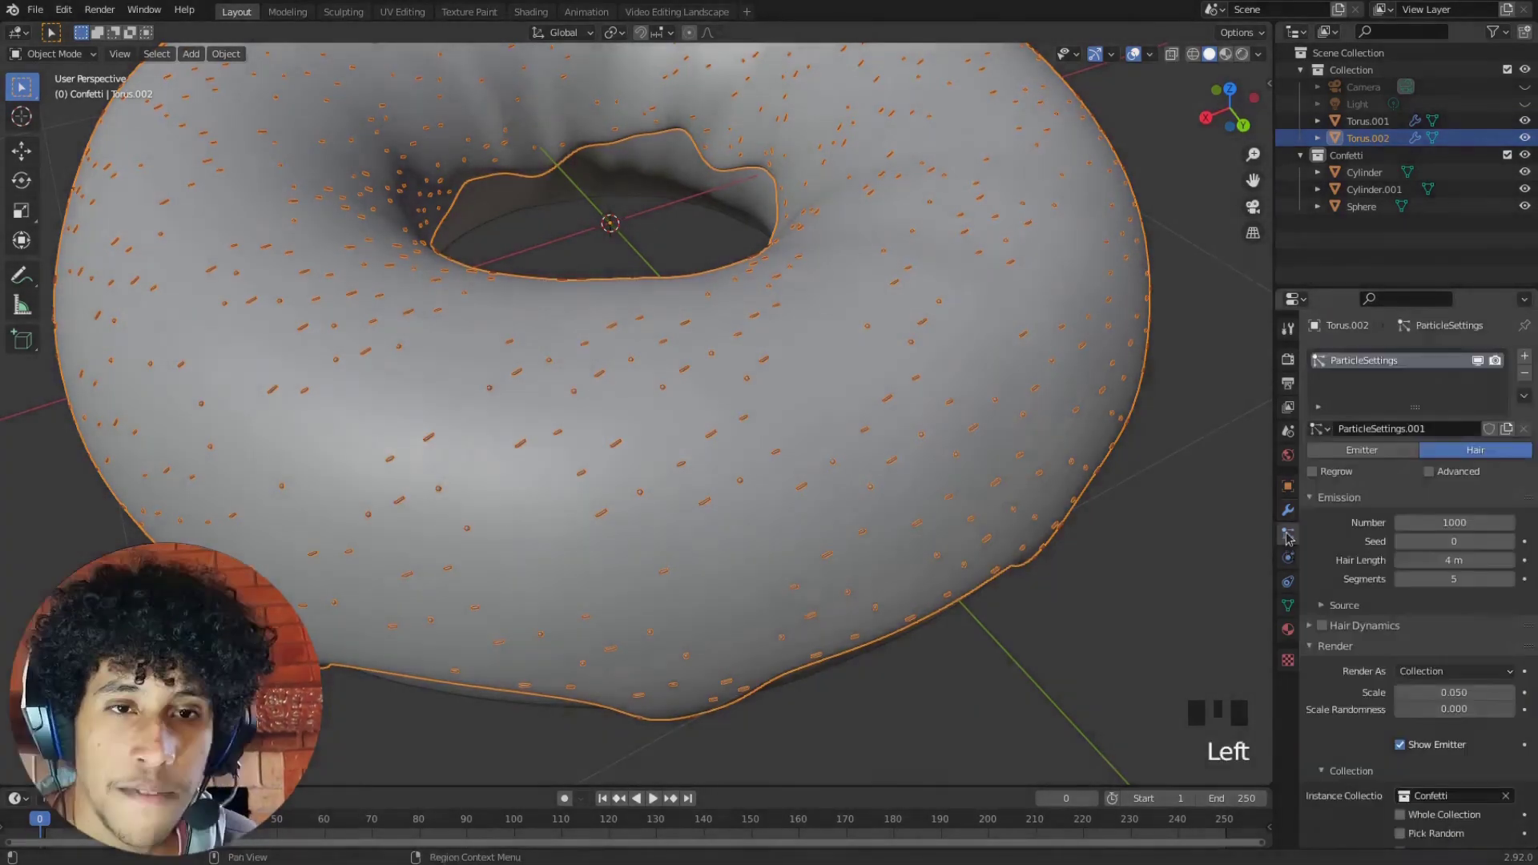
scroll(1373, 686, "down", 1)
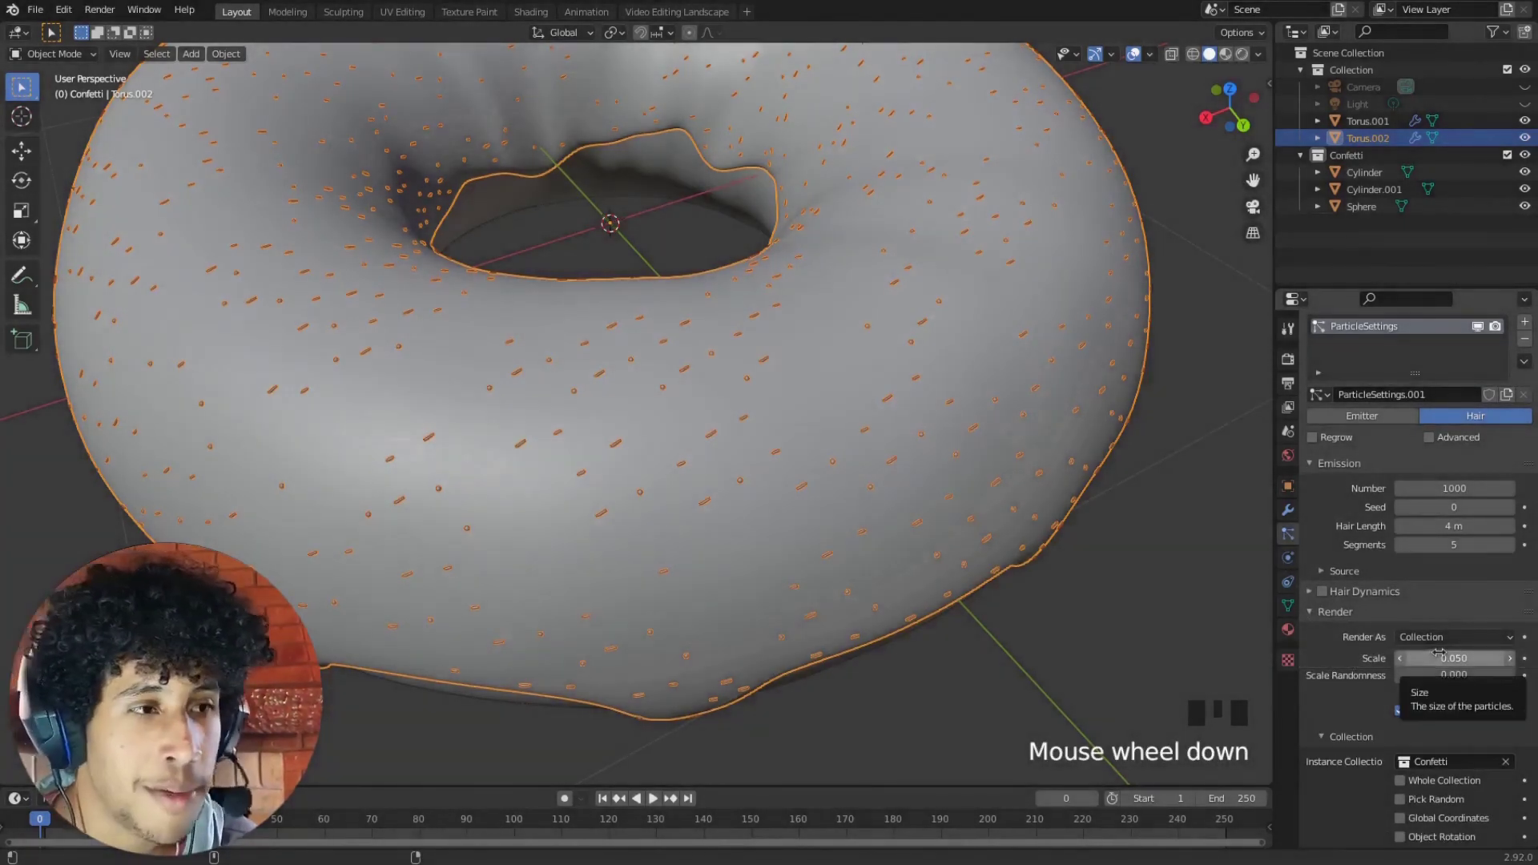
left_click(1440, 658, "shift")
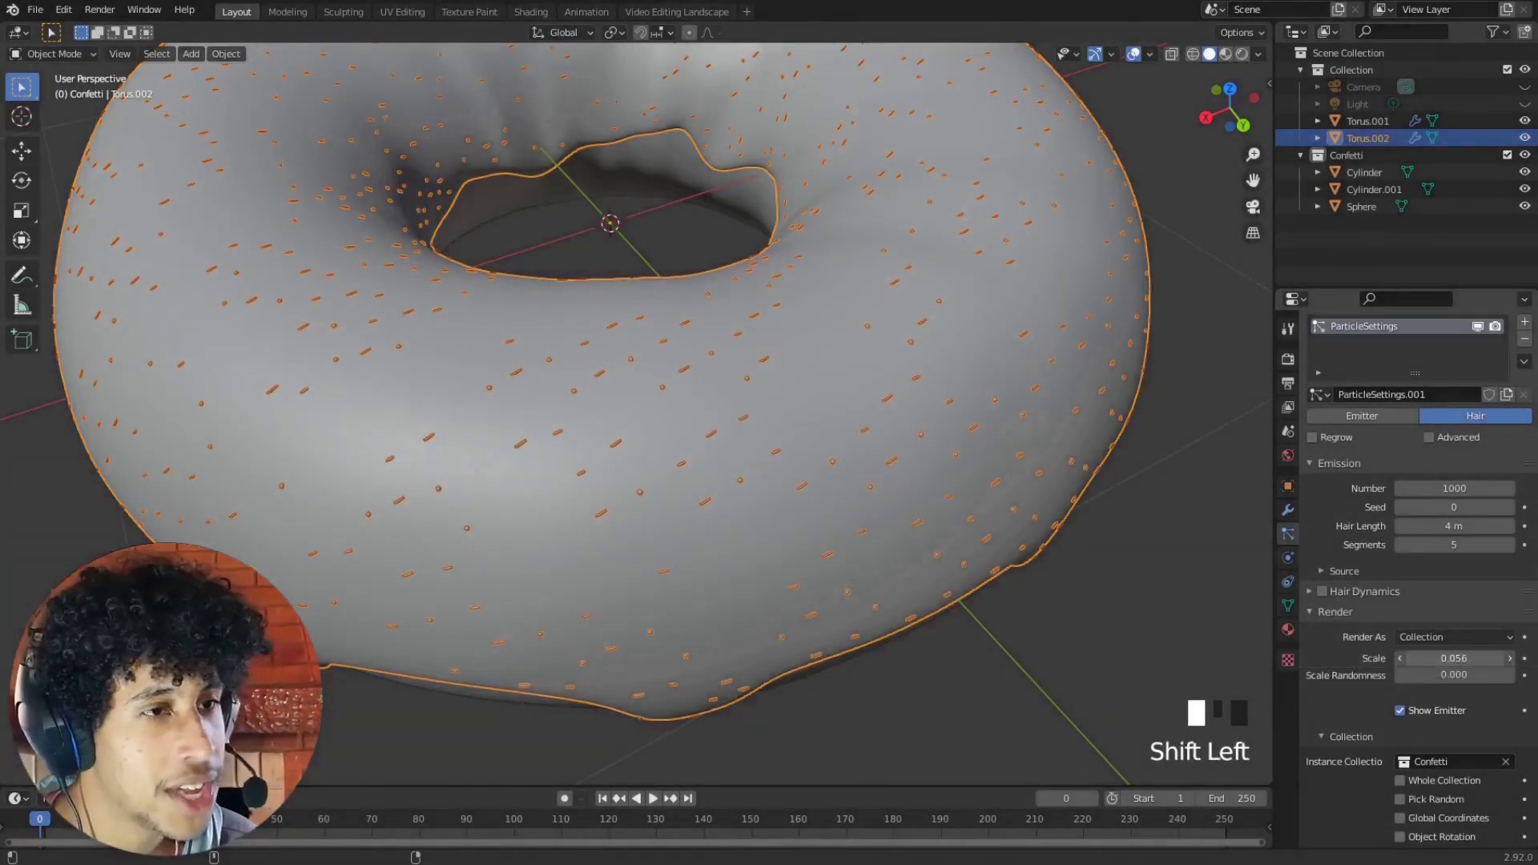
left_click_drag(1454, 658, 1475, 658, "shift")
scroll(818, 392, "down", 3)
middle_click_drag(818, 376, 808, 401, "shift")
scroll(808, 400, "up", 2)
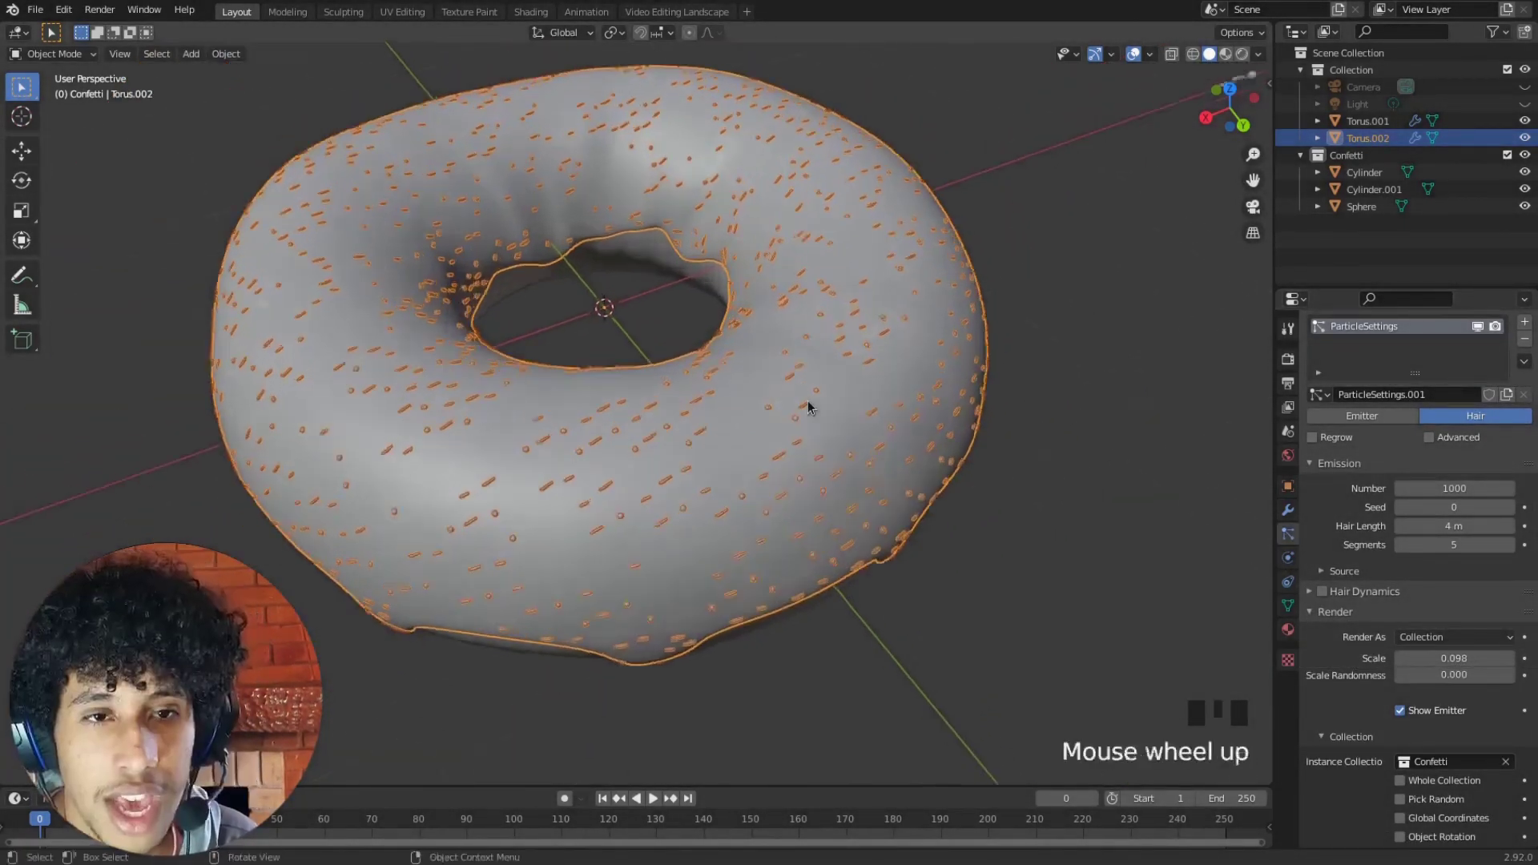
left_click_drag(1454, 658, 1462, 658, "shift")
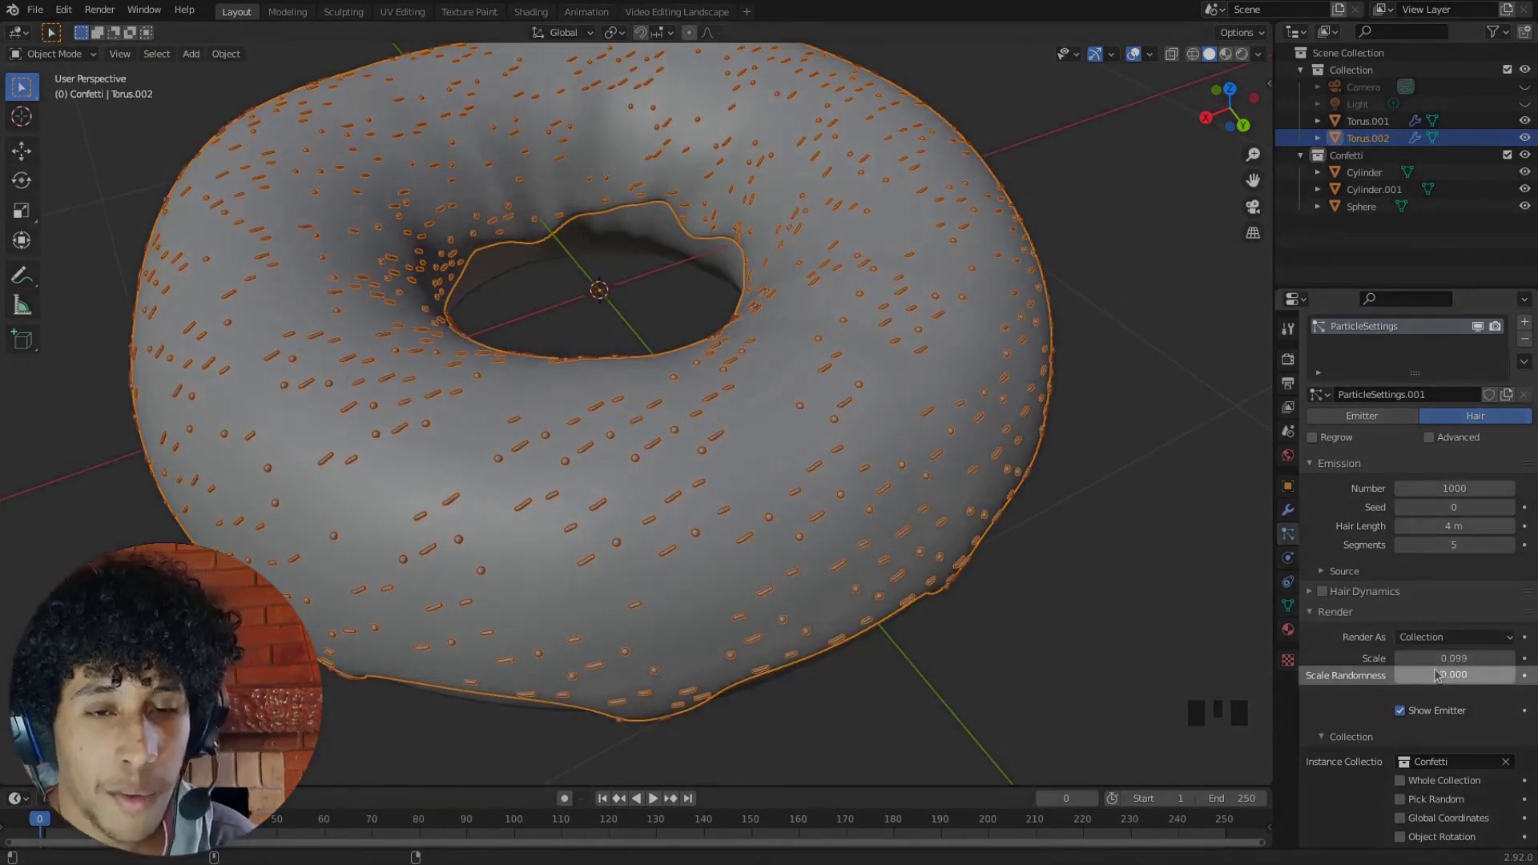
left_click(1437, 676, "shift")
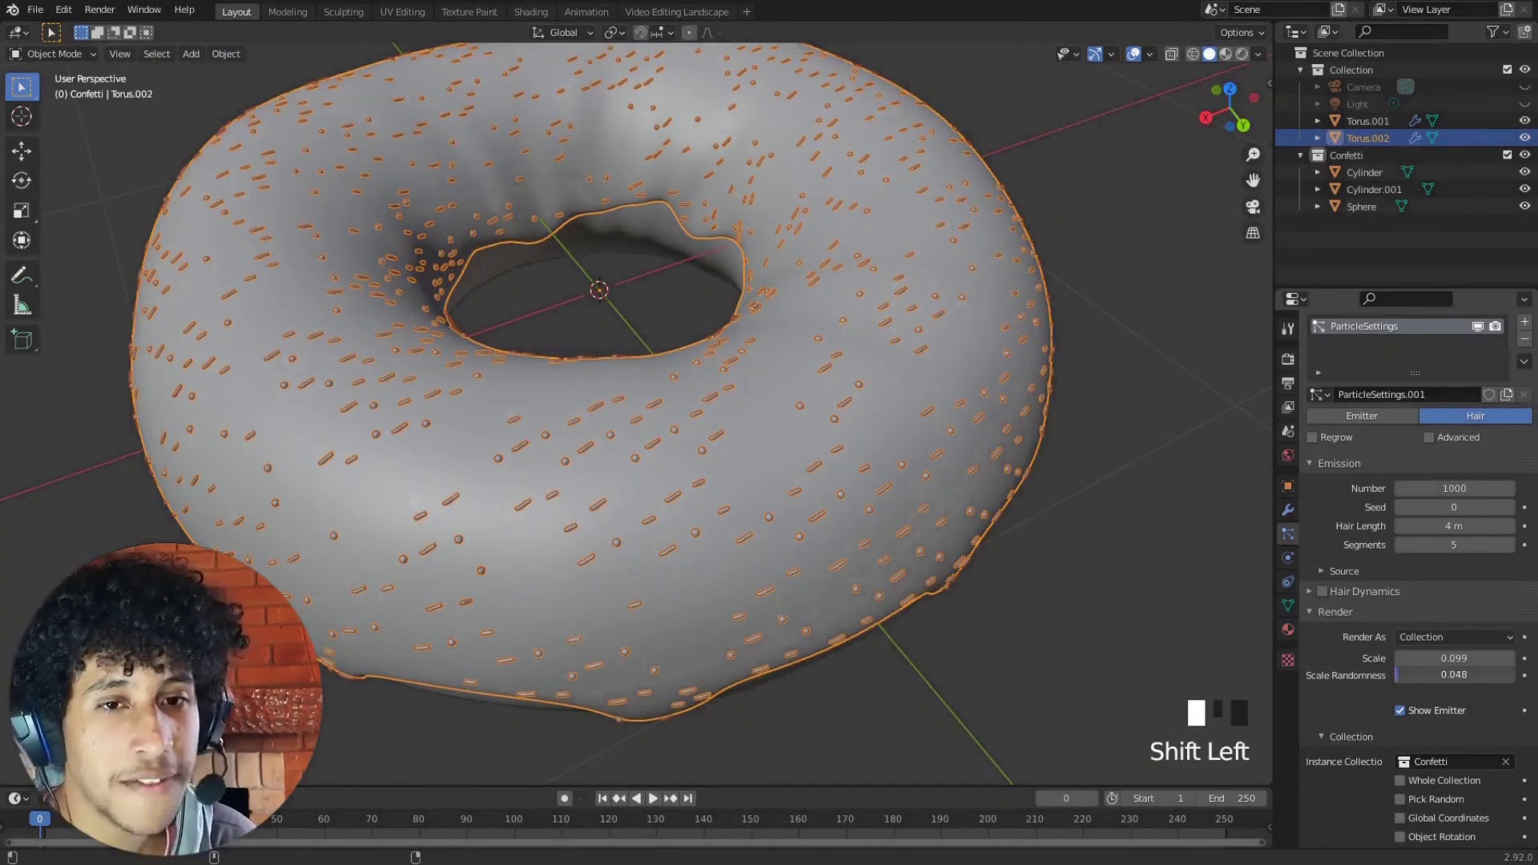
left_click_drag(1437, 676, 1492, 676, "shift")
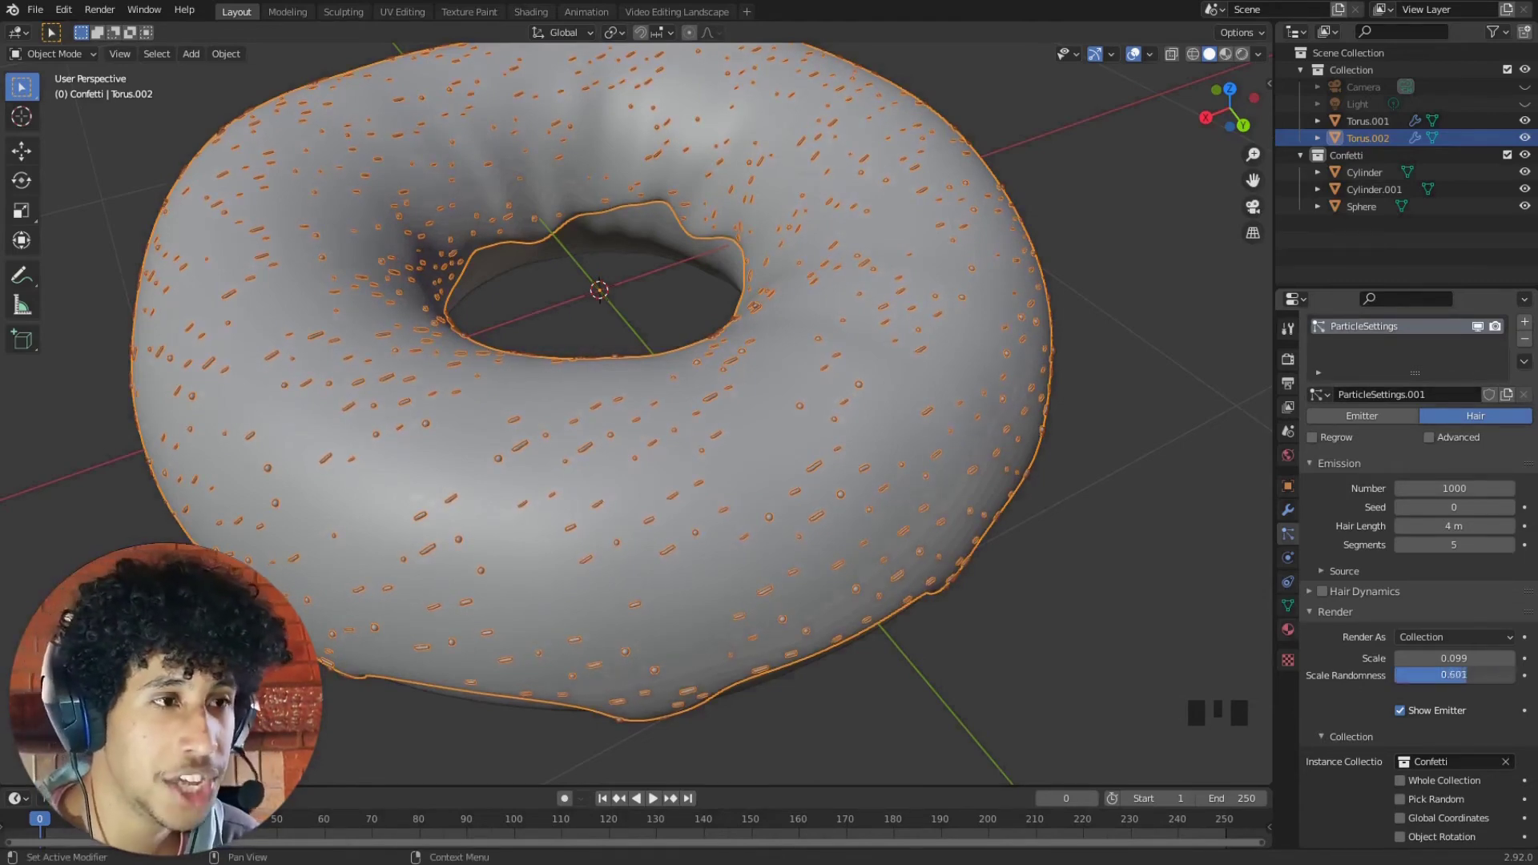
Set the icing particles' scale randomness to about 0.524 and check the confetti's sizes and directions up close and from farther away
mouse_move(1468, 675)
left_mouse_down()
mouse_move(1398, 676)
mouse_move(1458, 676)
left_mouse_up()
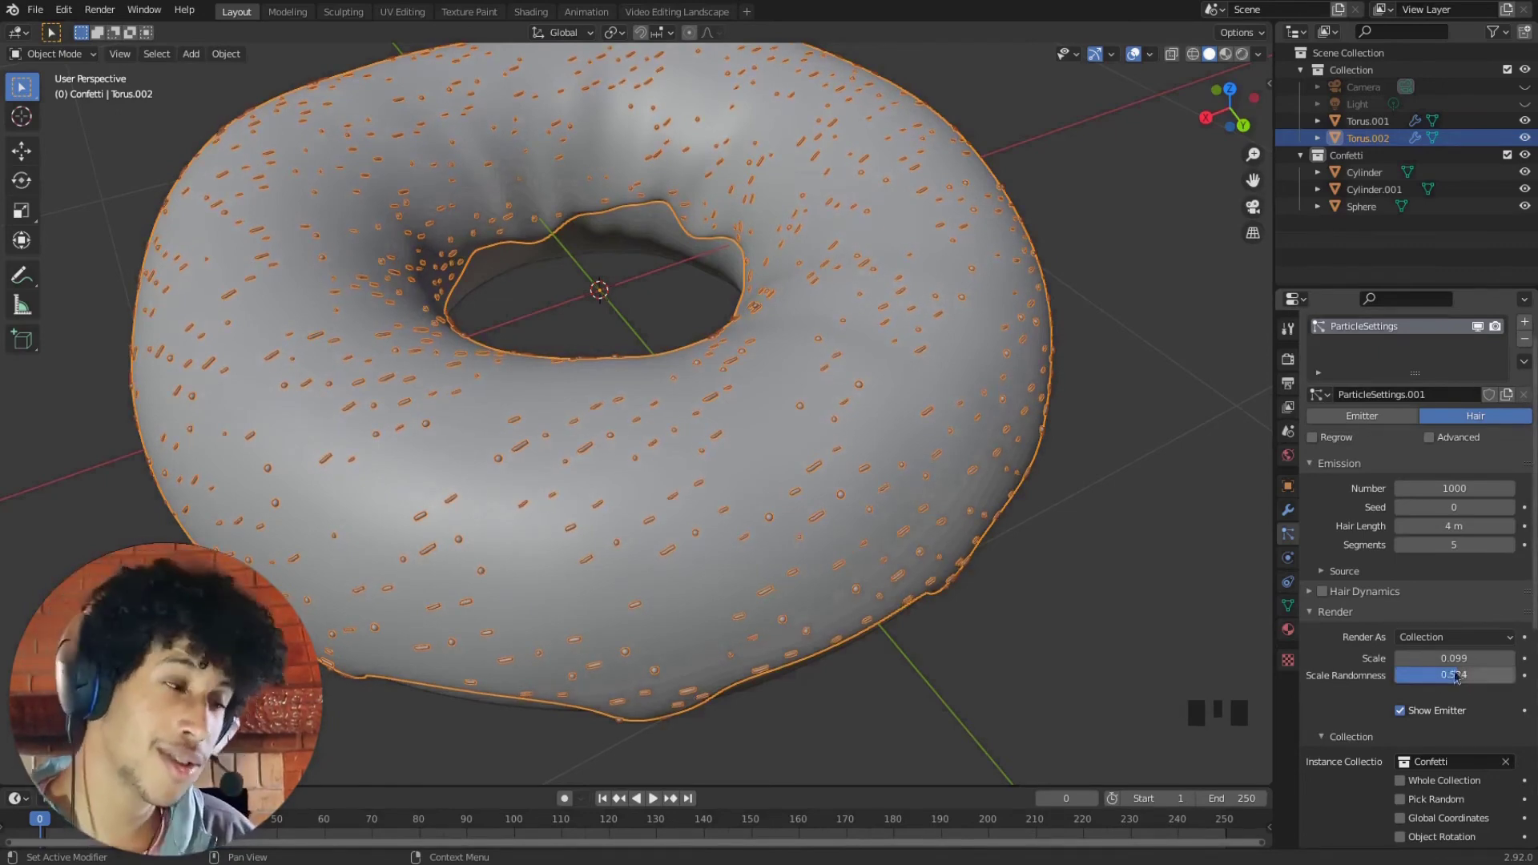
middle_click_drag(785, 505, 803, 491, "shift")
scroll(819, 476, "up", 4)
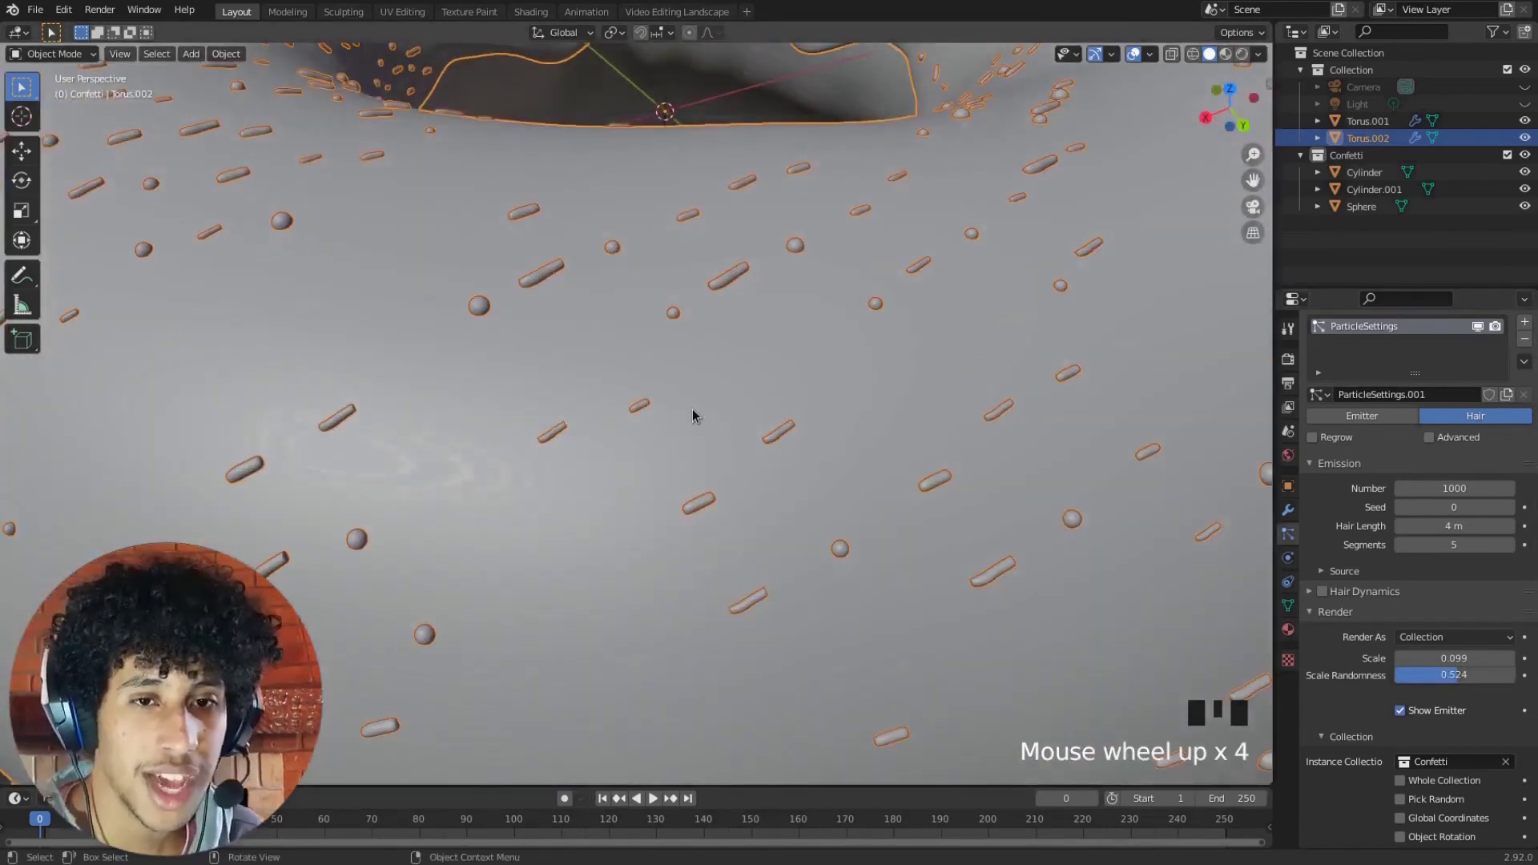
scroll(696, 416, "down", 1)
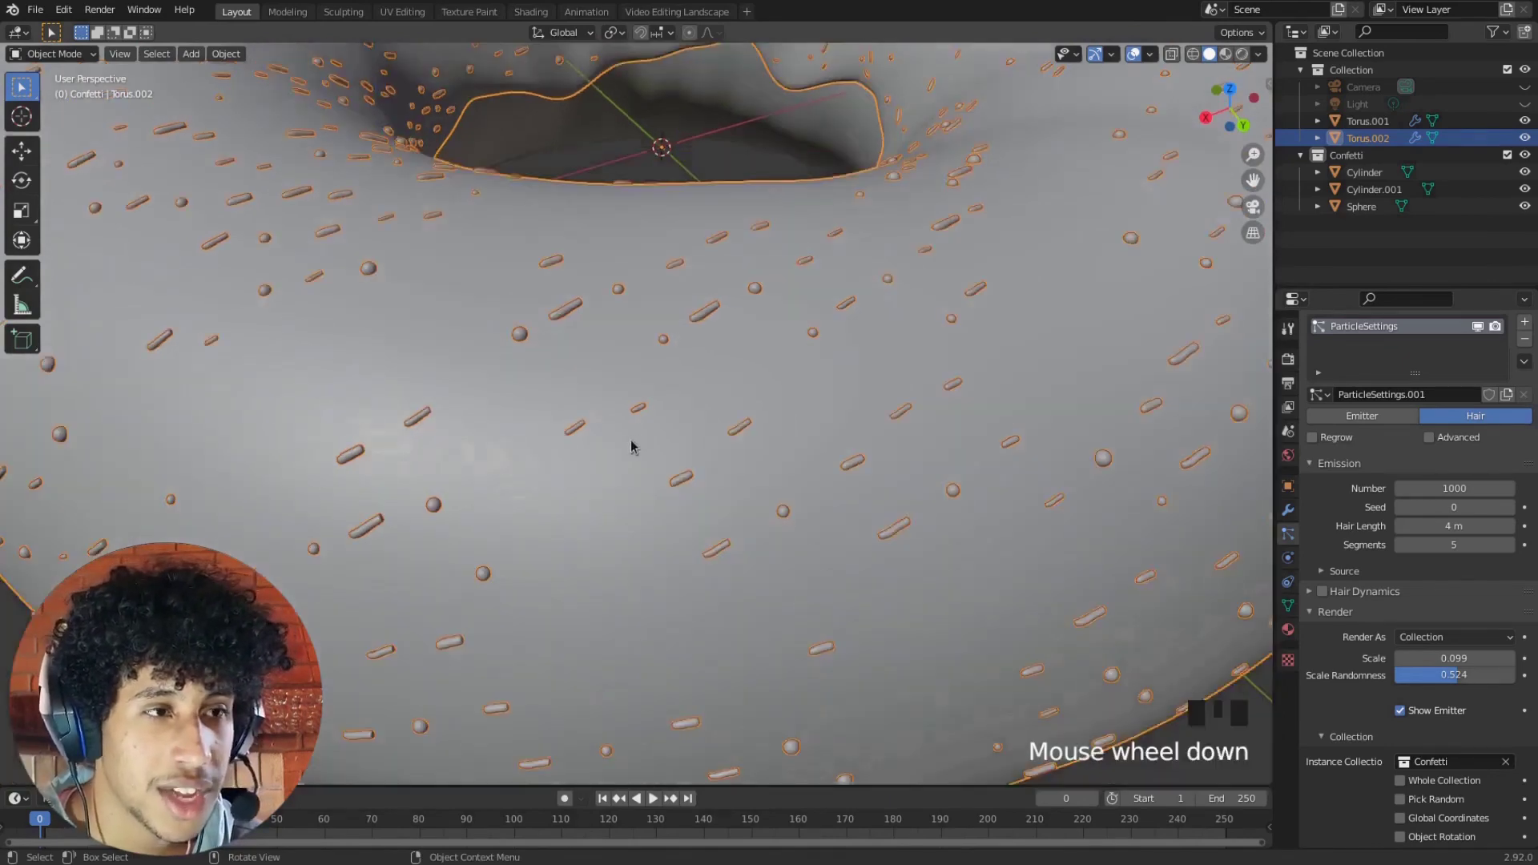
scroll(508, 481, "up", 2)
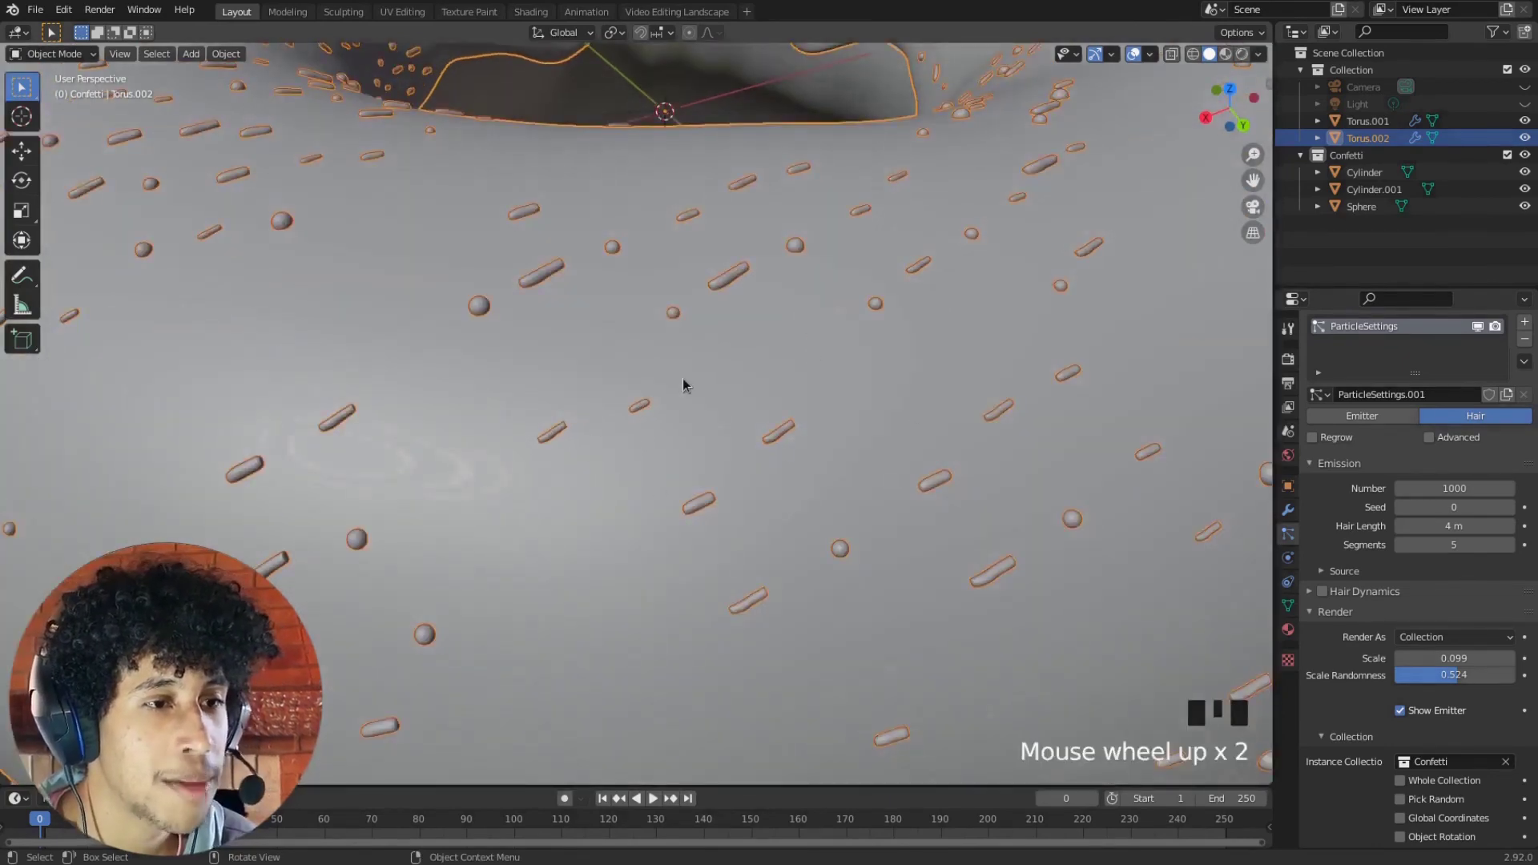
scroll(705, 393, "down", 6)
left_click(955, 314)
left_click(892, 402)
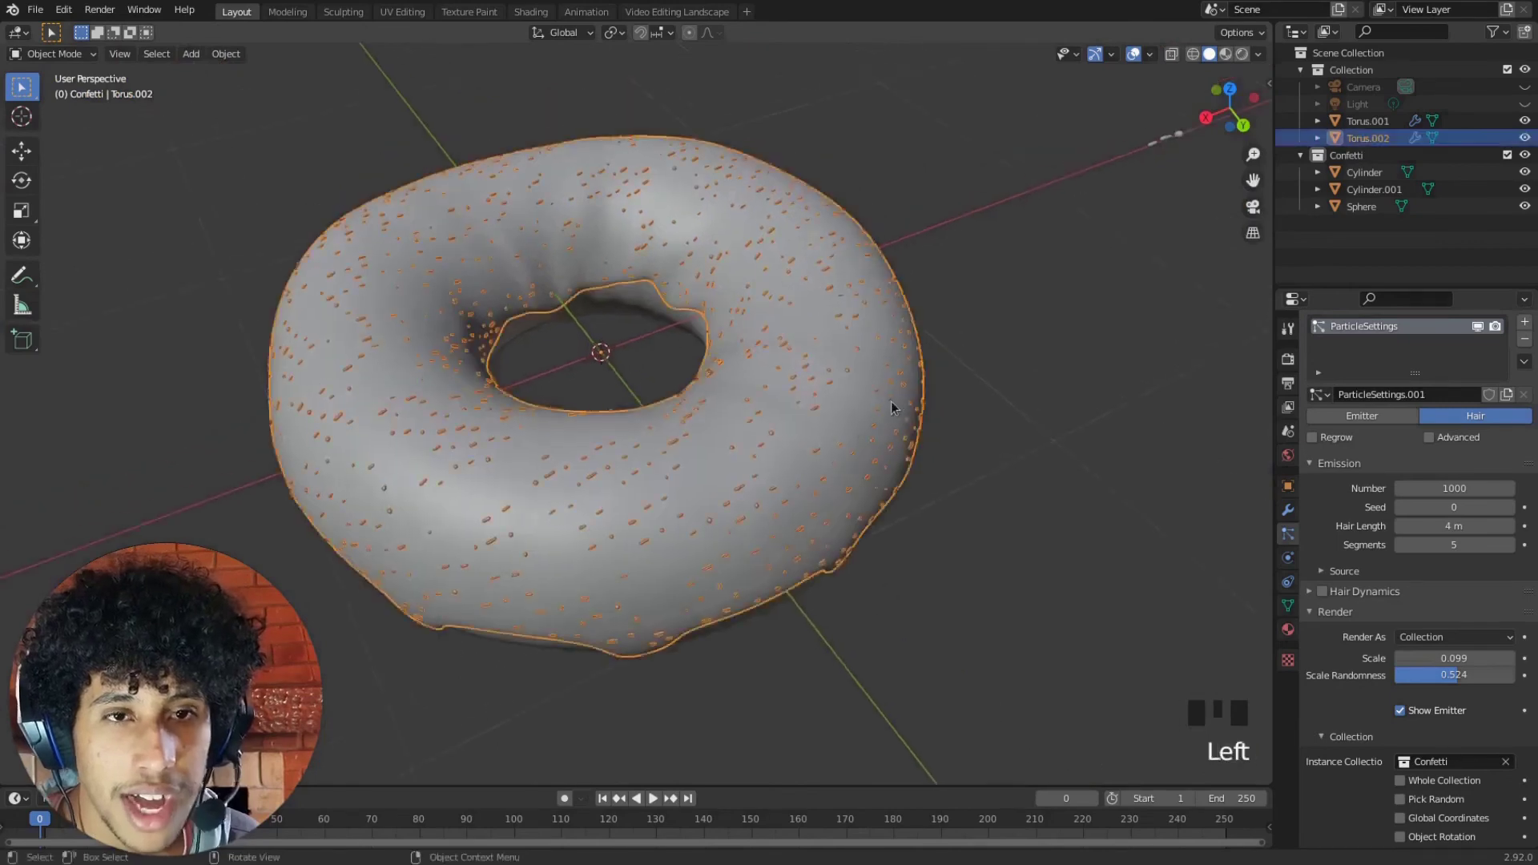
scroll(895, 401, "up", 1)
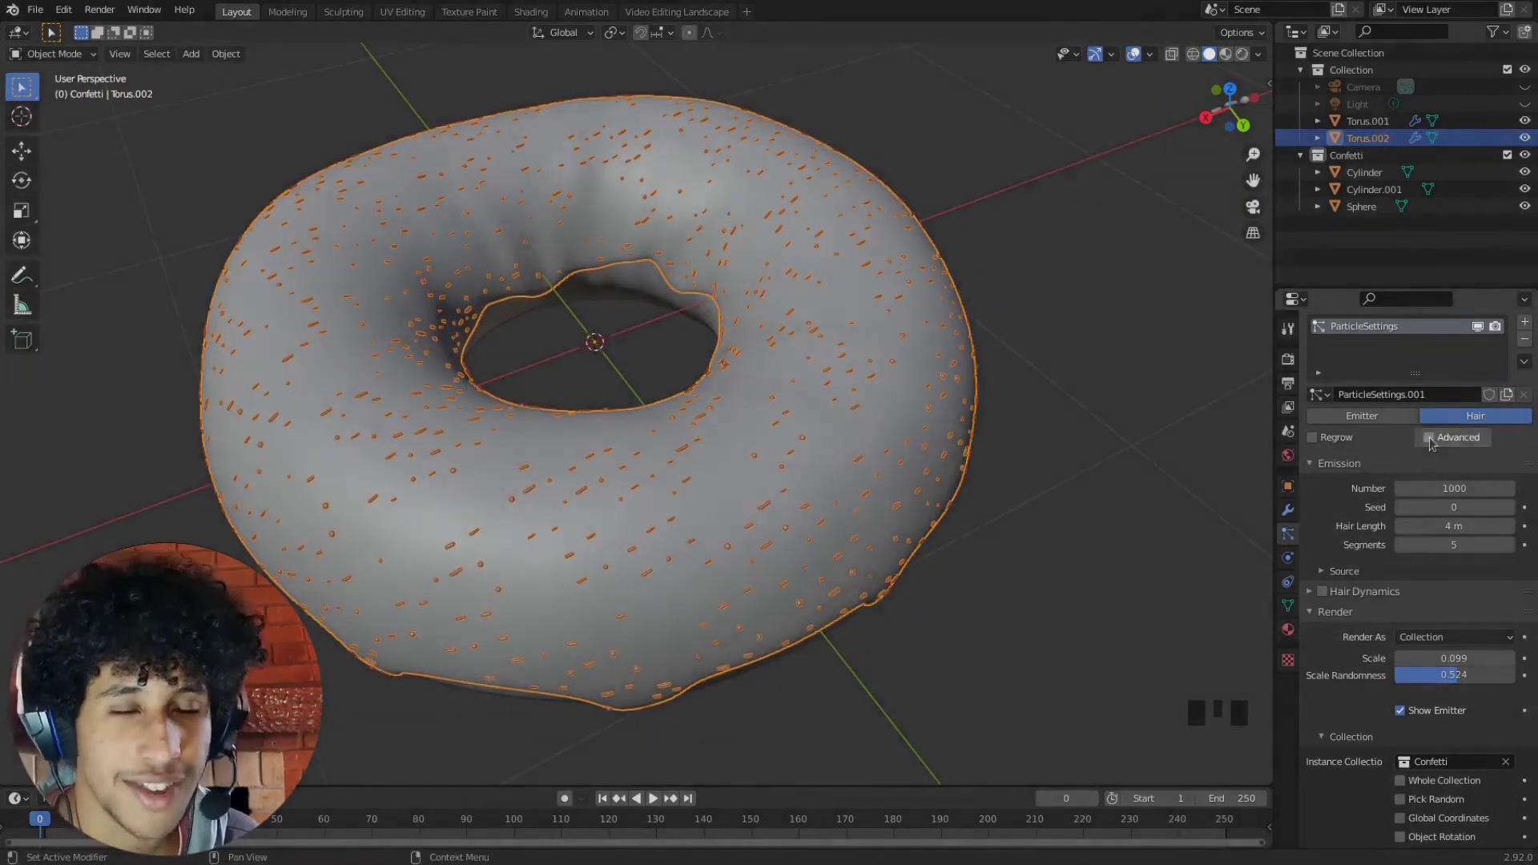
Turn on the advanced hair settings, enable particle rotation and set the orientation axis to Normal
left_click(1429, 438)
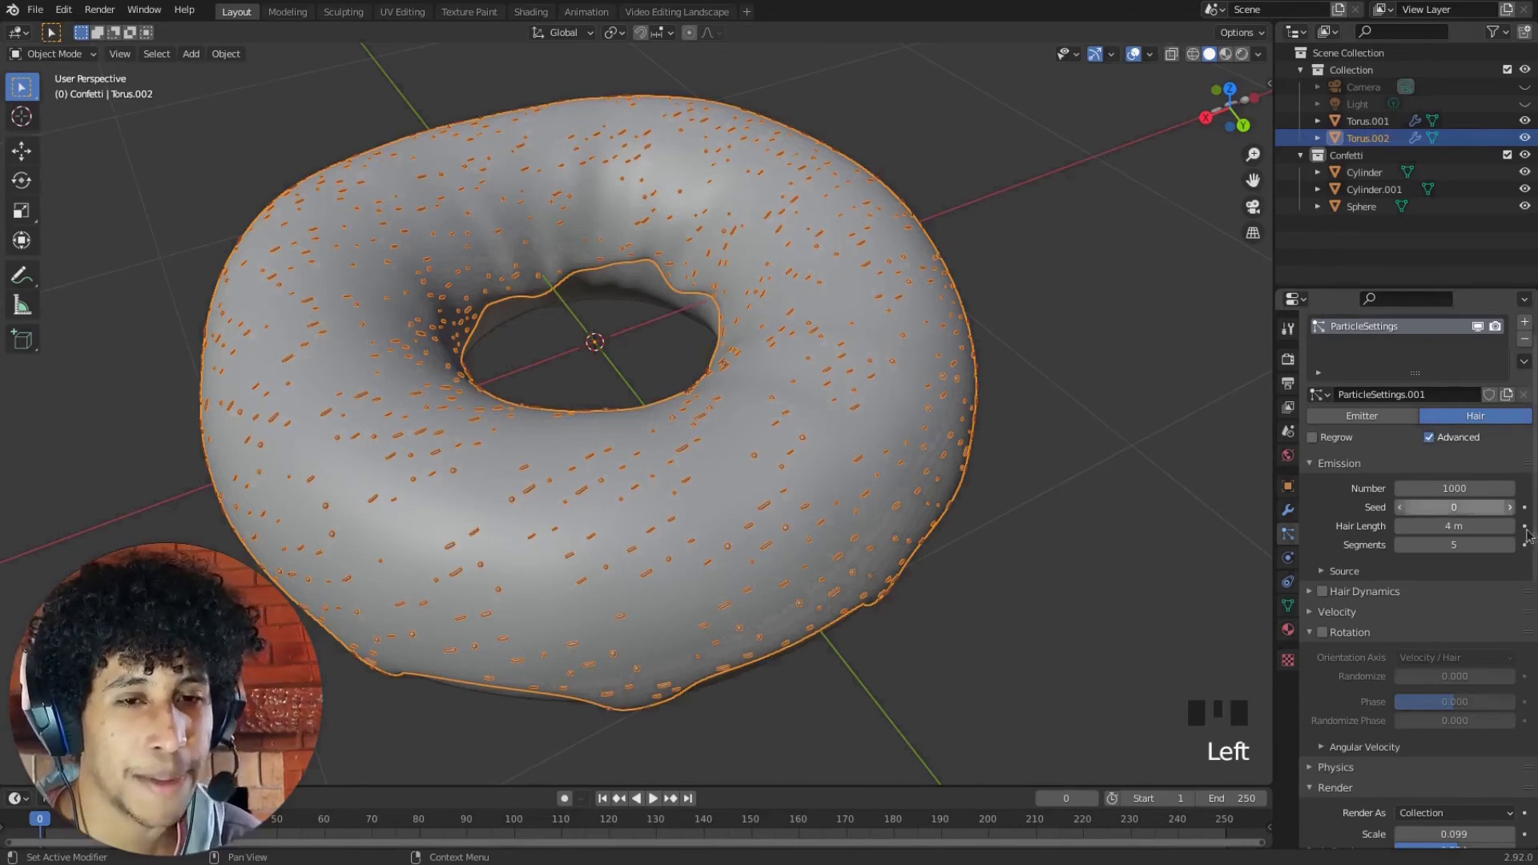
scroll(1363, 545, "down", 2)
left_click(1323, 566)
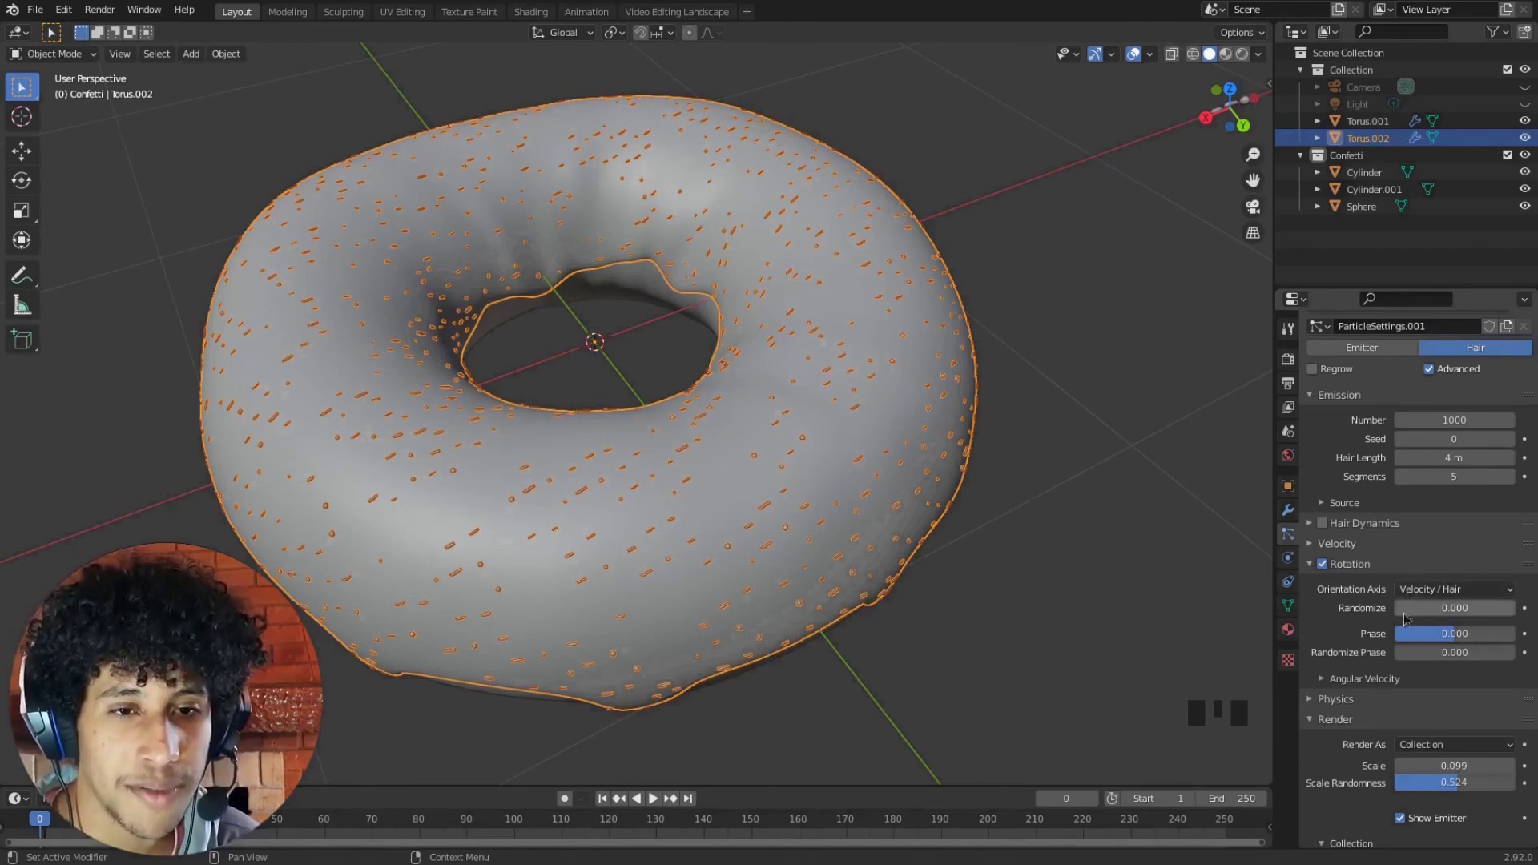
left_click(1442, 590)
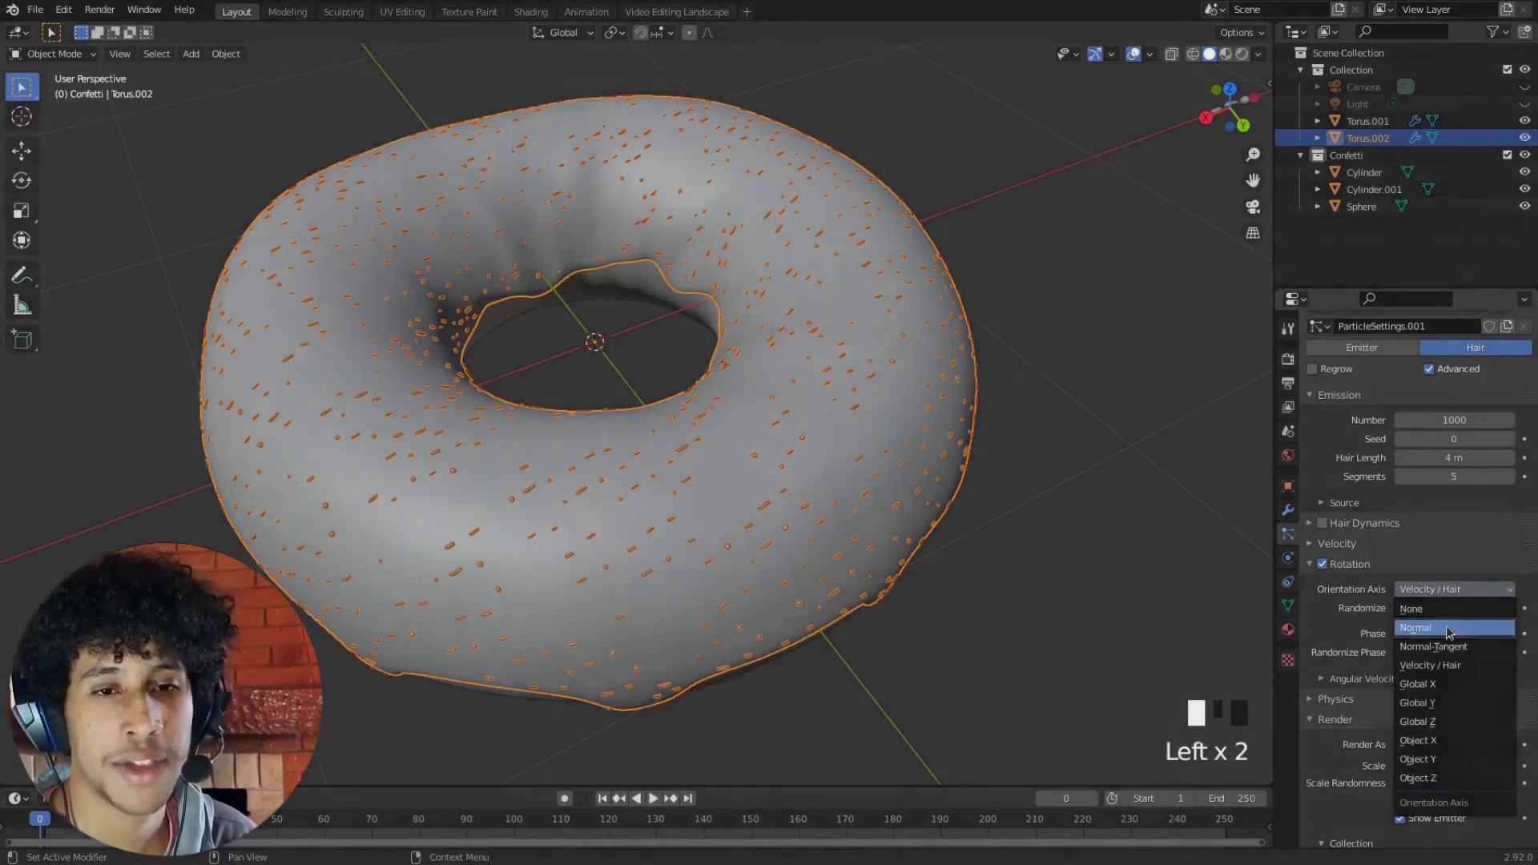
left_click(1442, 629)
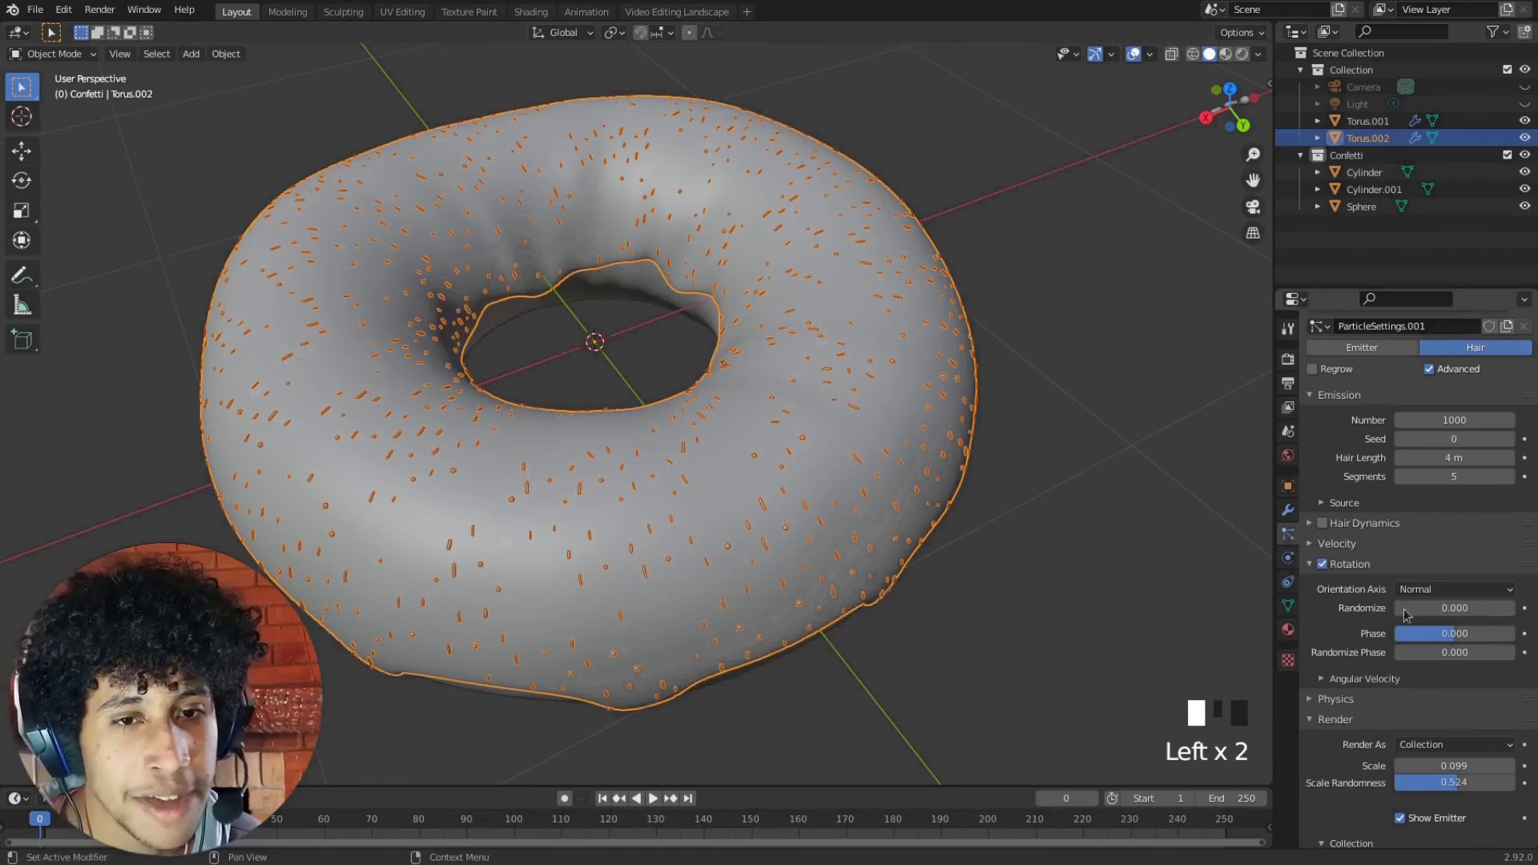
Set the particles' rotation randomize to about 0.385 and randomize phase to about 0.769
left_click_drag(1404, 613, 1443, 652)
middle_click_drag(807, 555, 982, 398, "shift")
scroll(838, 506, "up", 4)
scroll(746, 375, "down", 5)
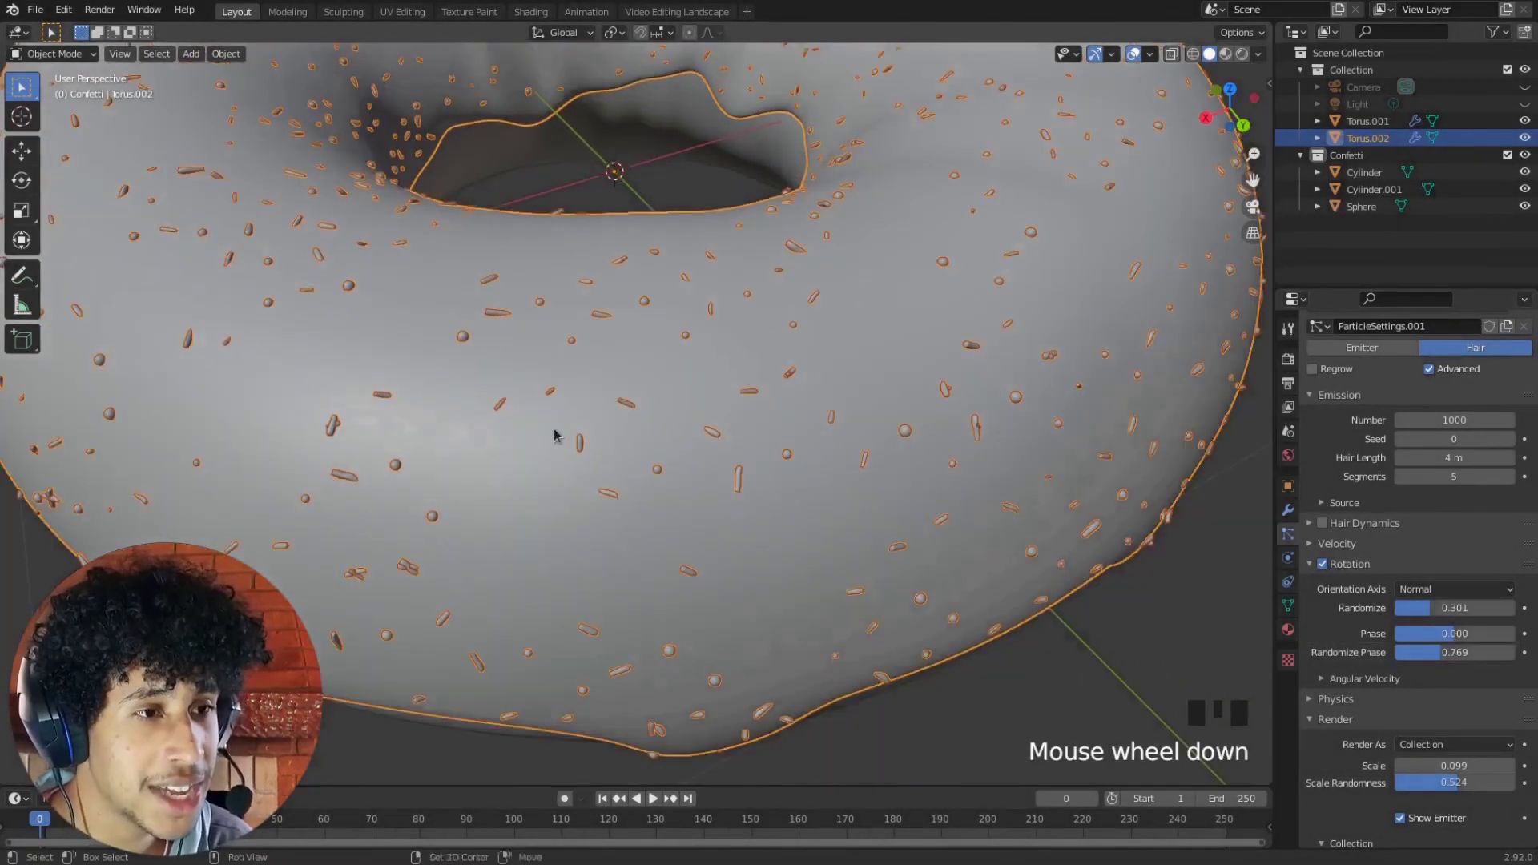
middle_click_drag(556, 436, 653, 449, "shift")
left_click_drag(1452, 608, 1460, 608)
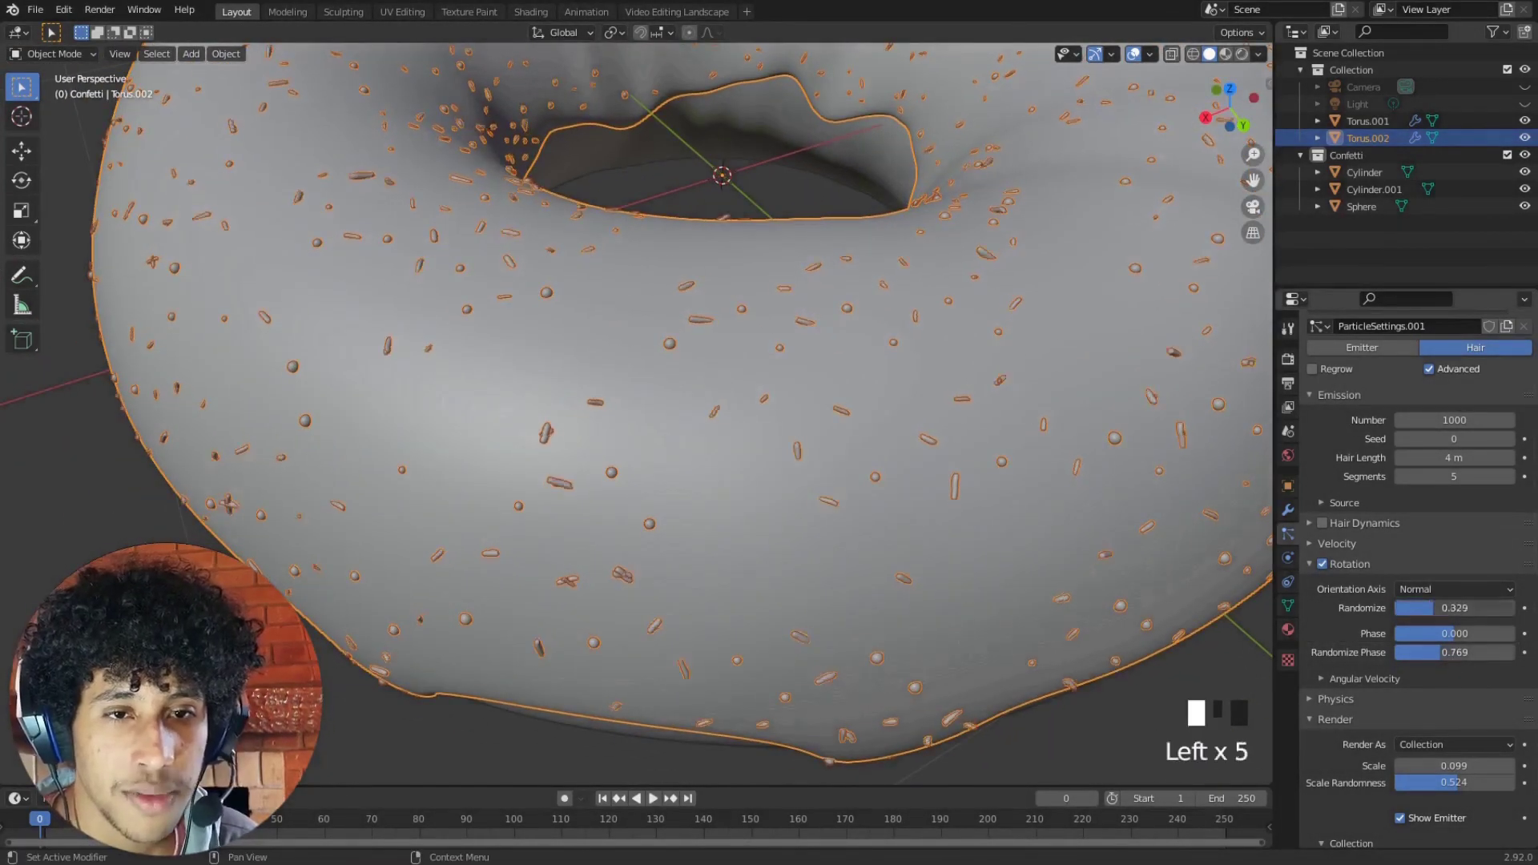
scroll(879, 343, "down", 3)
scroll(879, 343, "up", 2)
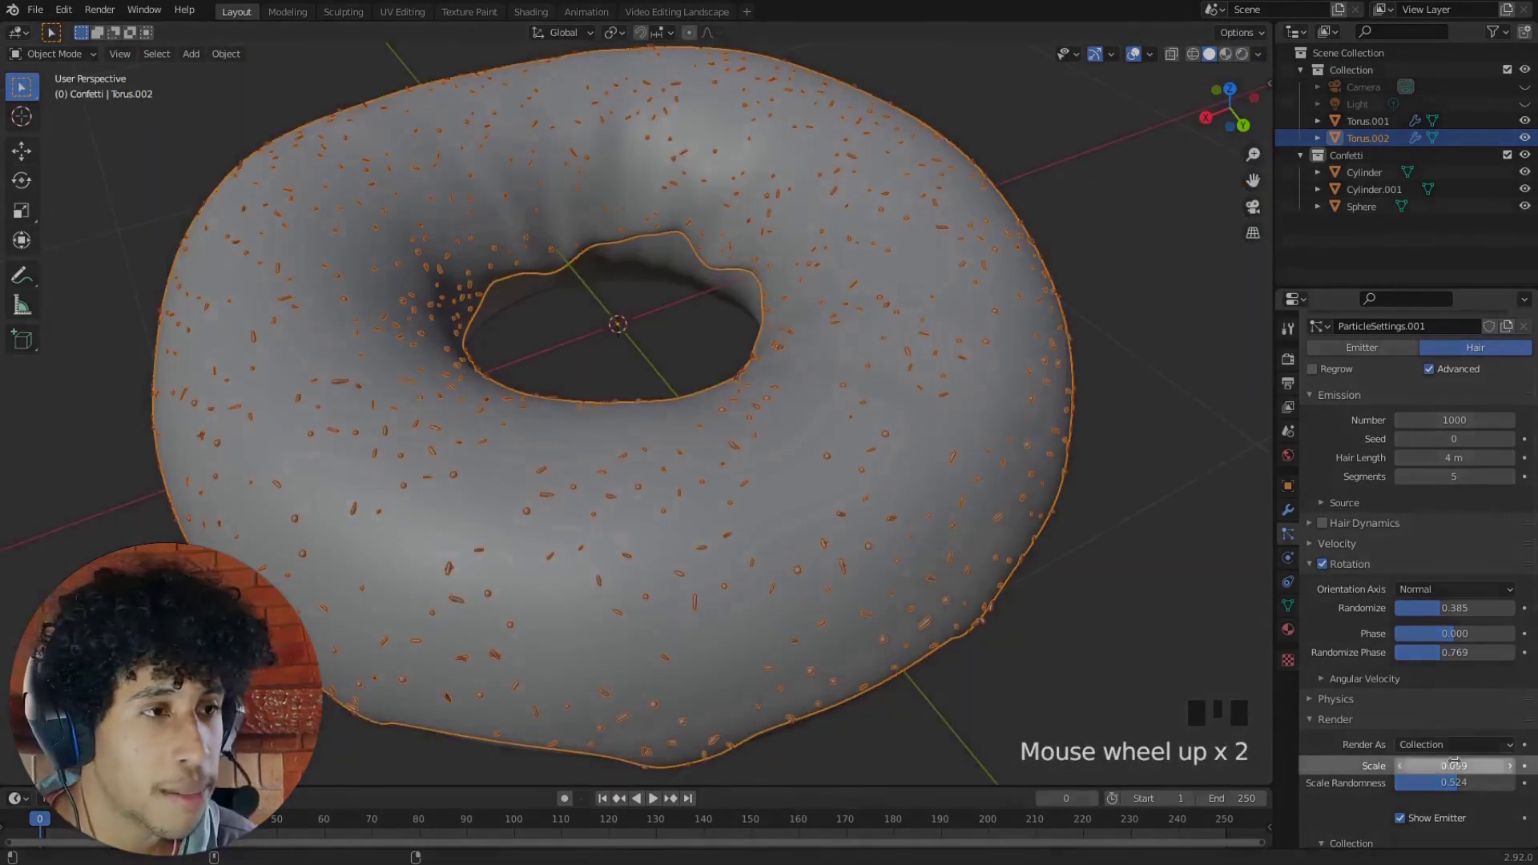
Increase the particles' render scale to about 0.154 and enable Pick Random for the Confetti collection, keeping the icing selected
left_click_drag(1454, 766, 1478, 766, "shift")
middle_click_drag(661, 450, 670, 438)
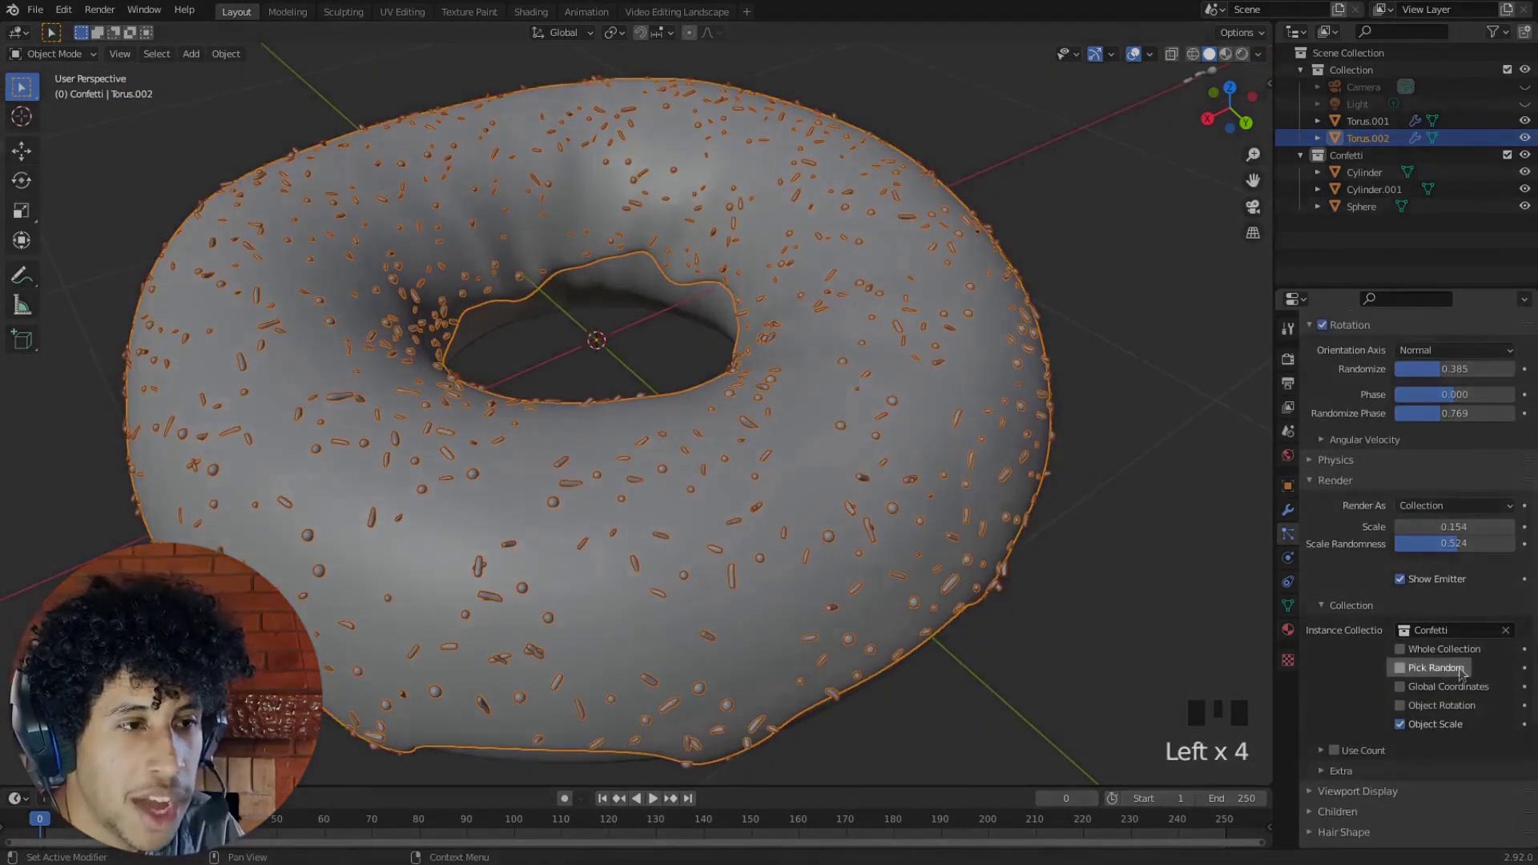
left_click(1463, 673)
left_click(1154, 553)
left_click(938, 484)
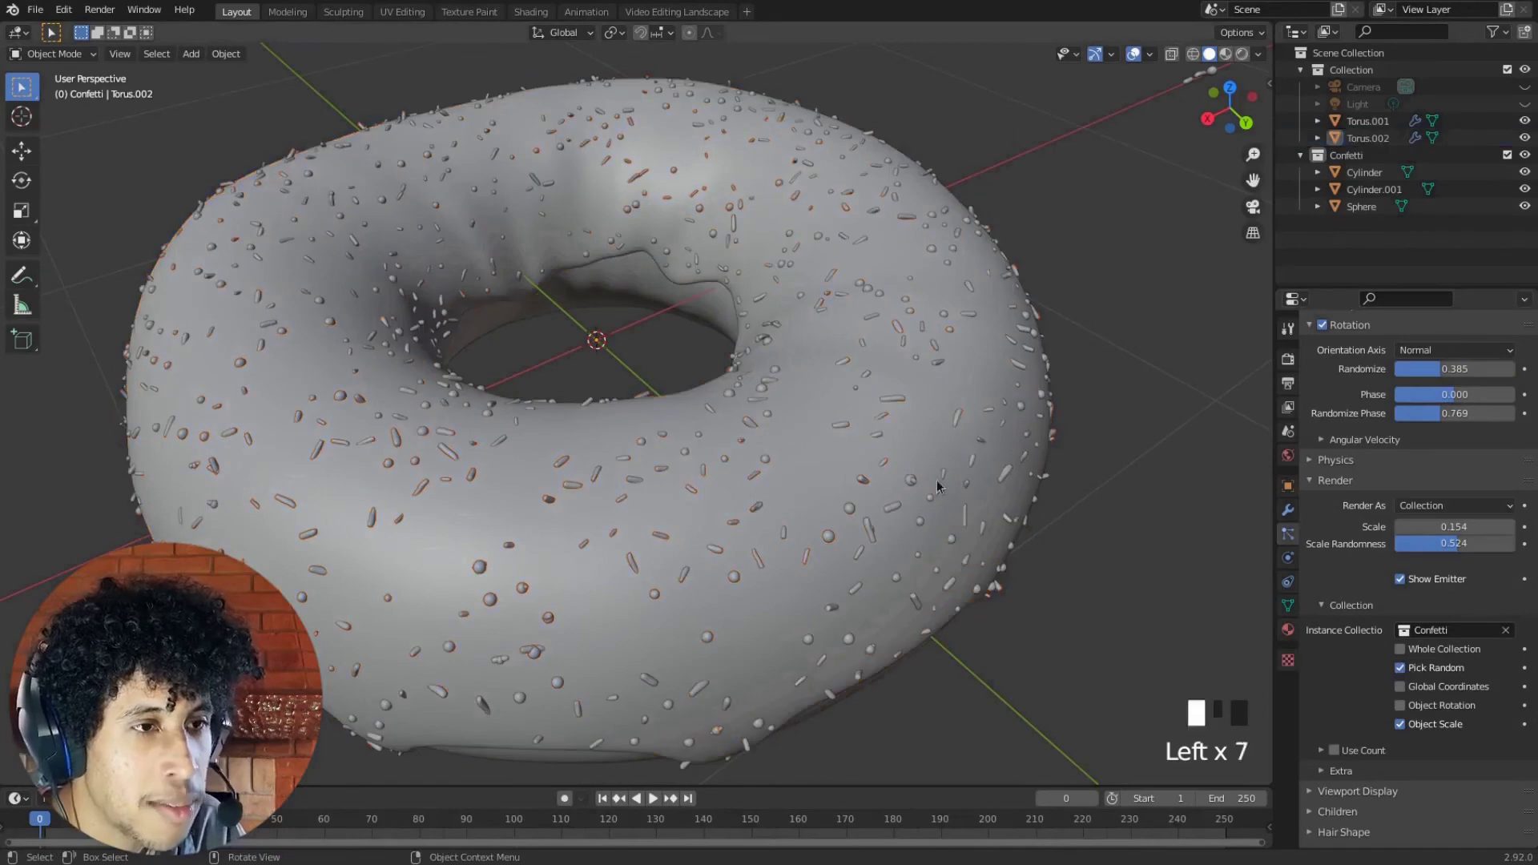
Examine how the confetti is spread over the icing from above, around the hole and along the drips on the sides
middle_click_drag(941, 409, 917, 471)
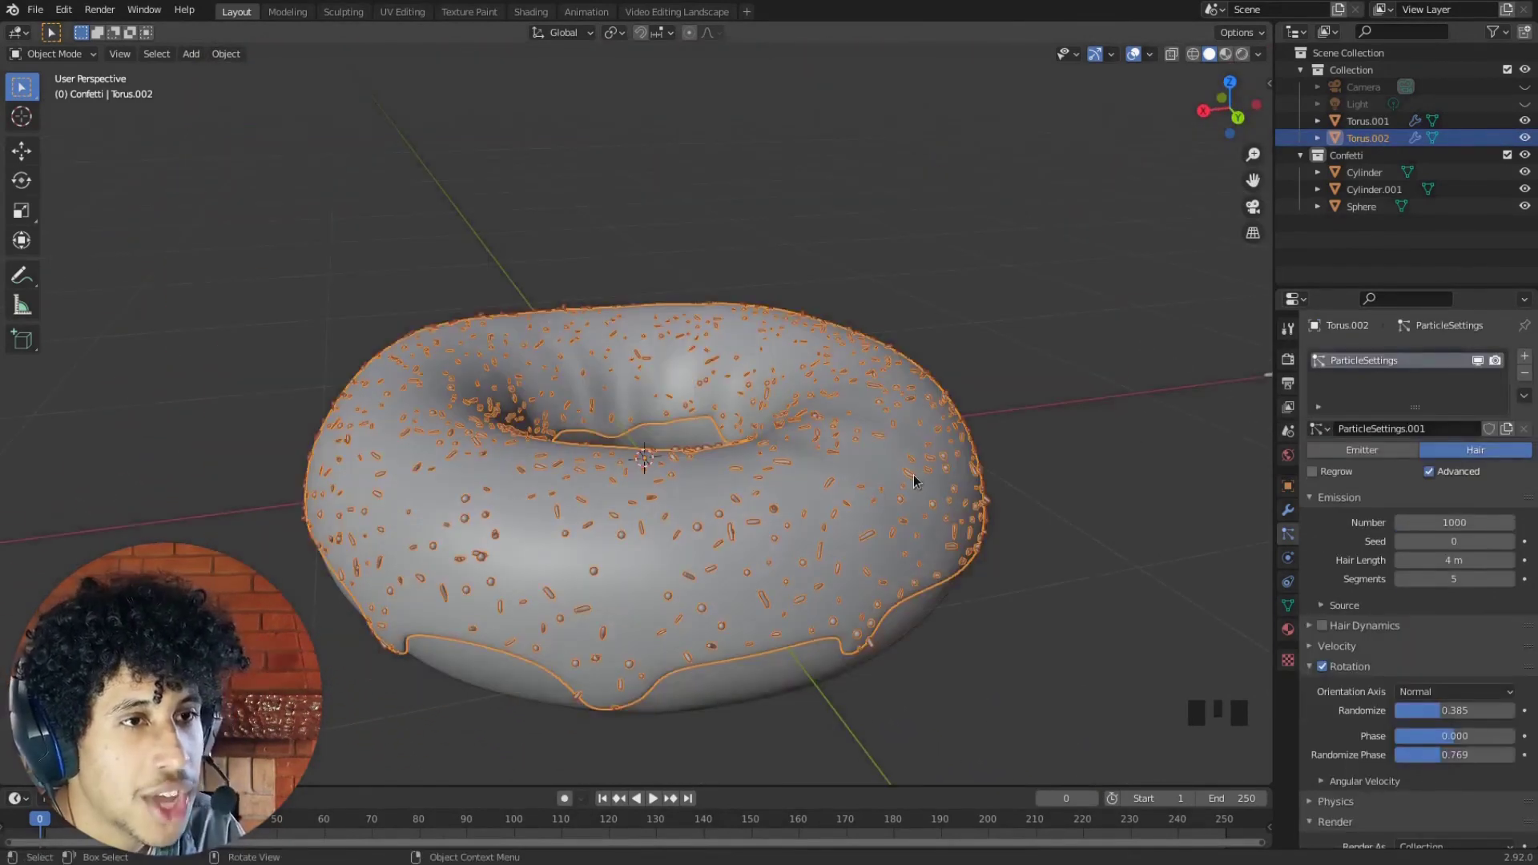
middle_click_drag(913, 475, 837, 489)
middle_click_drag(583, 394, 702, 529, "shift")
scroll(709, 425, "up", 3)
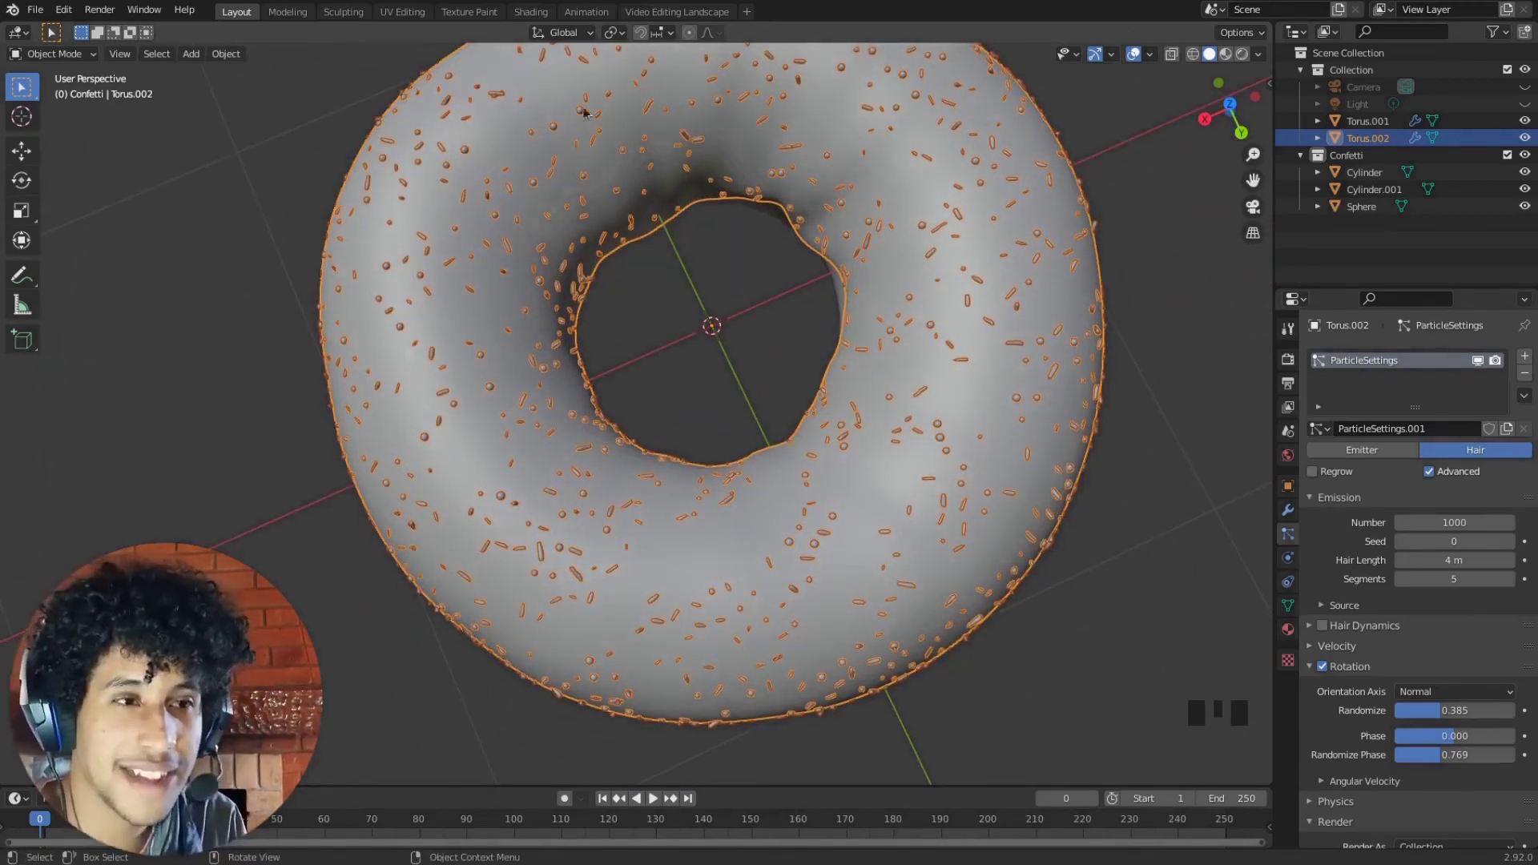
middle_click_drag(841, 485, 872, 528)
middle_click_drag(497, 447, 641, 473)
scroll(615, 526, "up", 2)
scroll(750, 522, "down", 2)
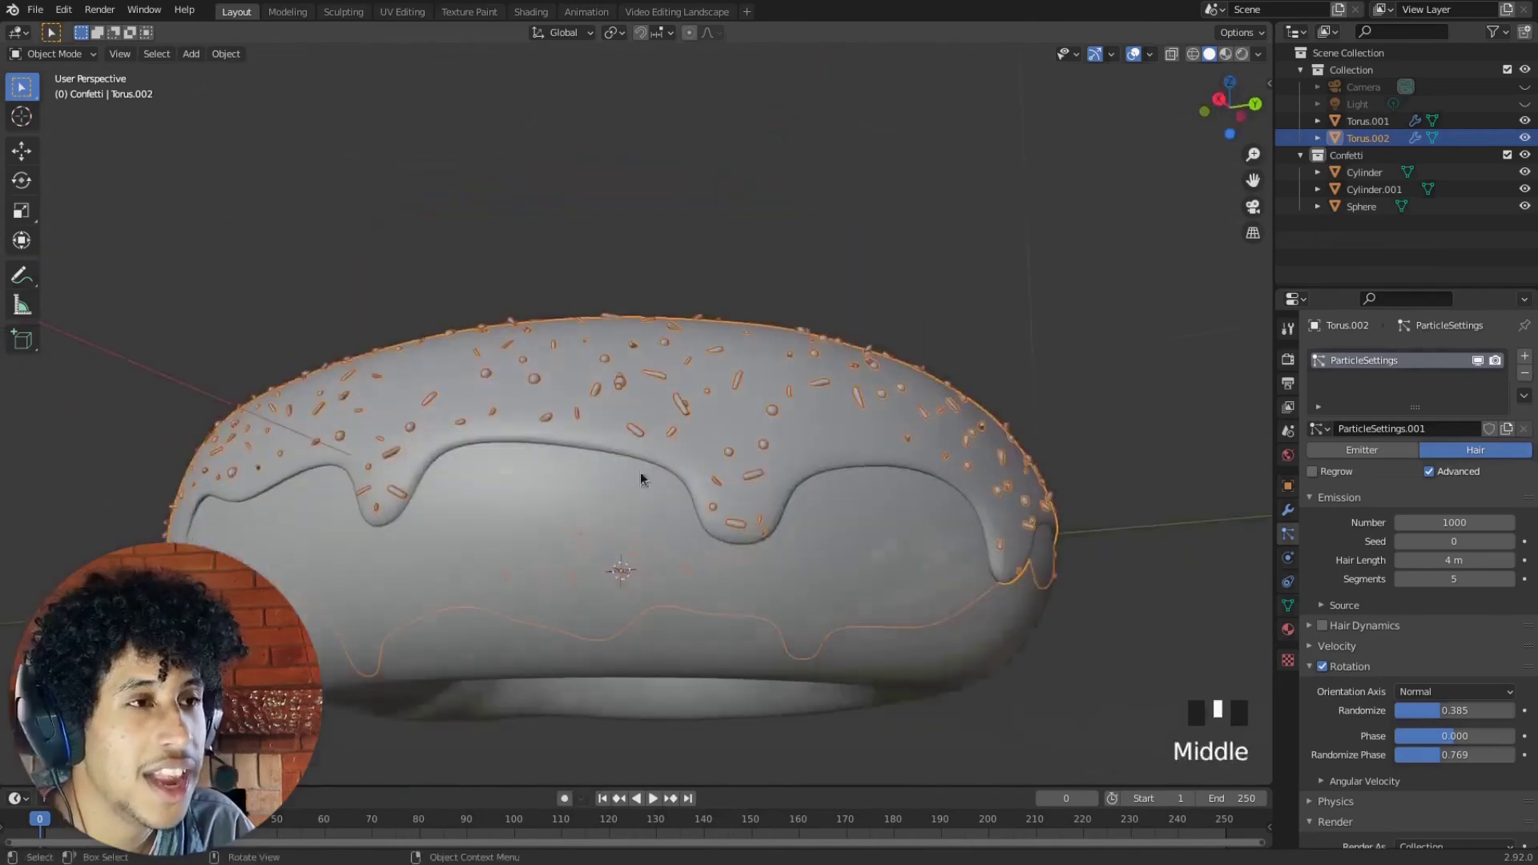
middle_click_drag(759, 509, 533, 490)
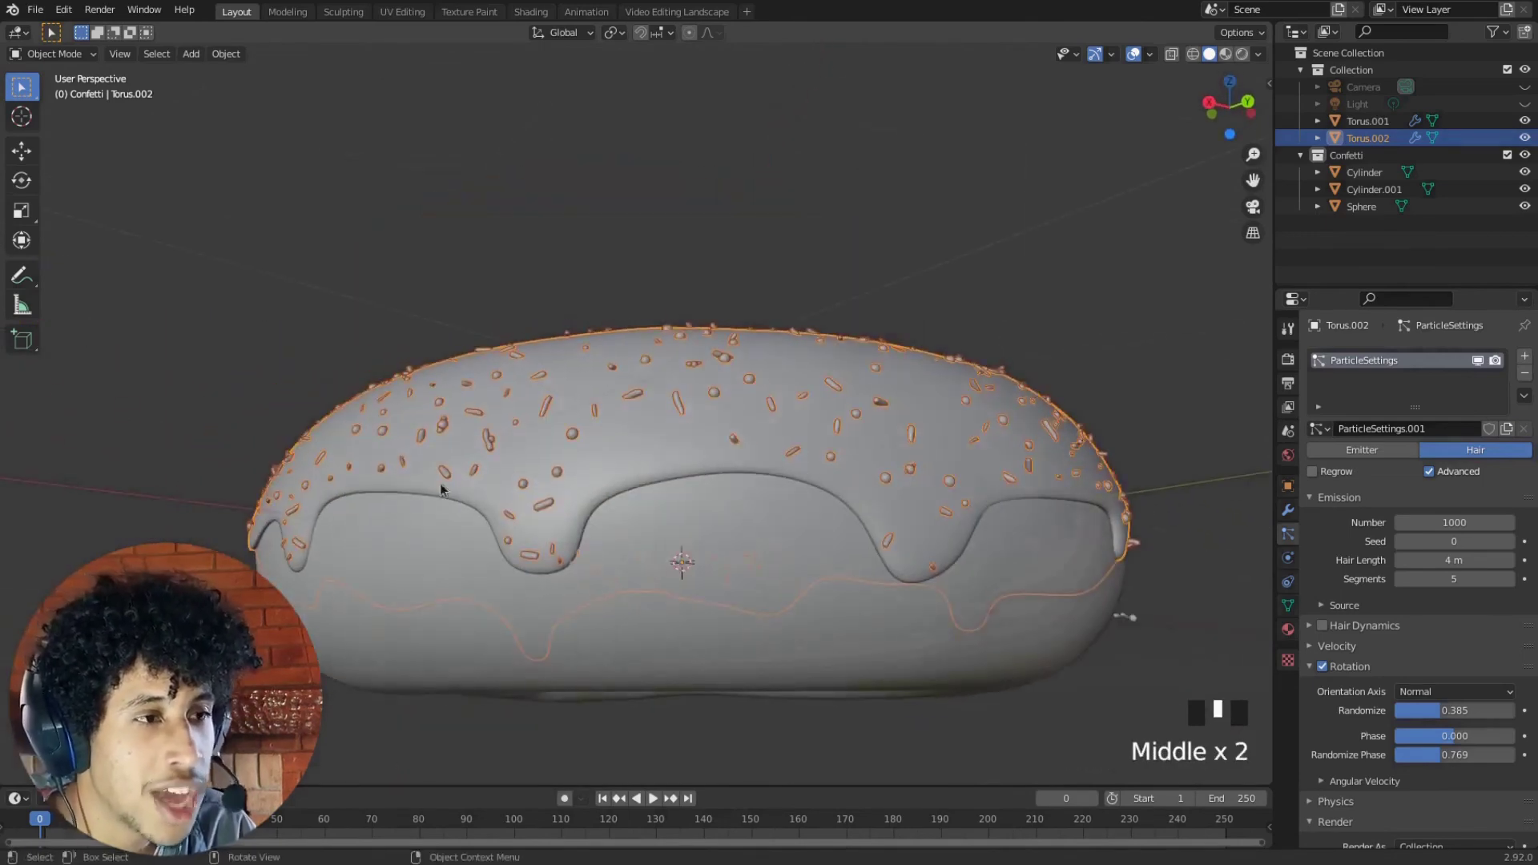
middle_click_drag(782, 481, 814, 480)
middle_click_drag(445, 480, 233, 492)
middle_click_drag(371, 560, 446, 511)
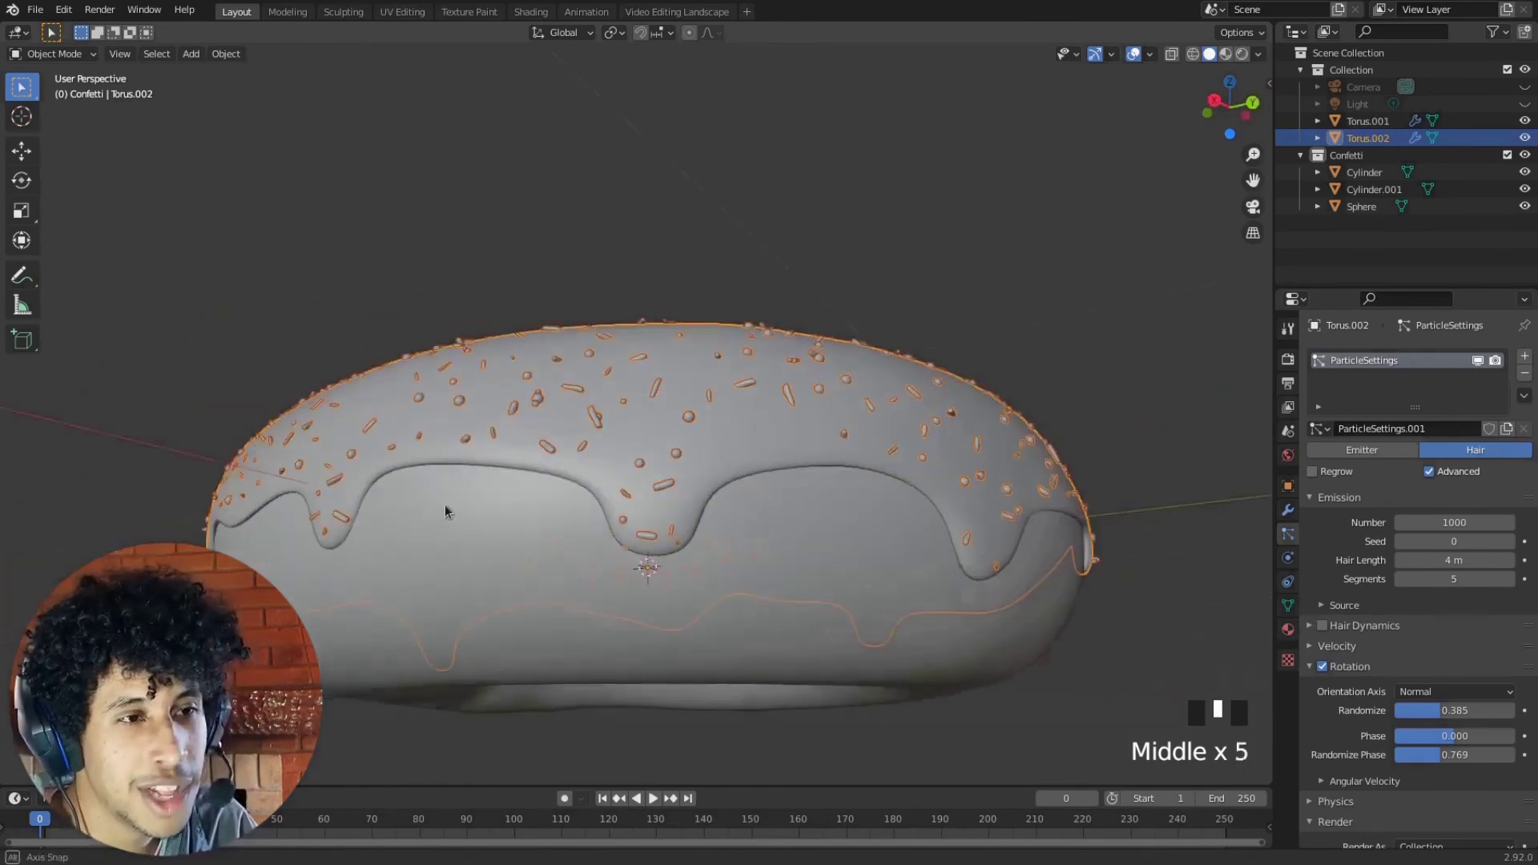
scroll(819, 447, "down", 3)
middle_click_drag(776, 277, 769, 429)
scroll(769, 429, "up", 3)
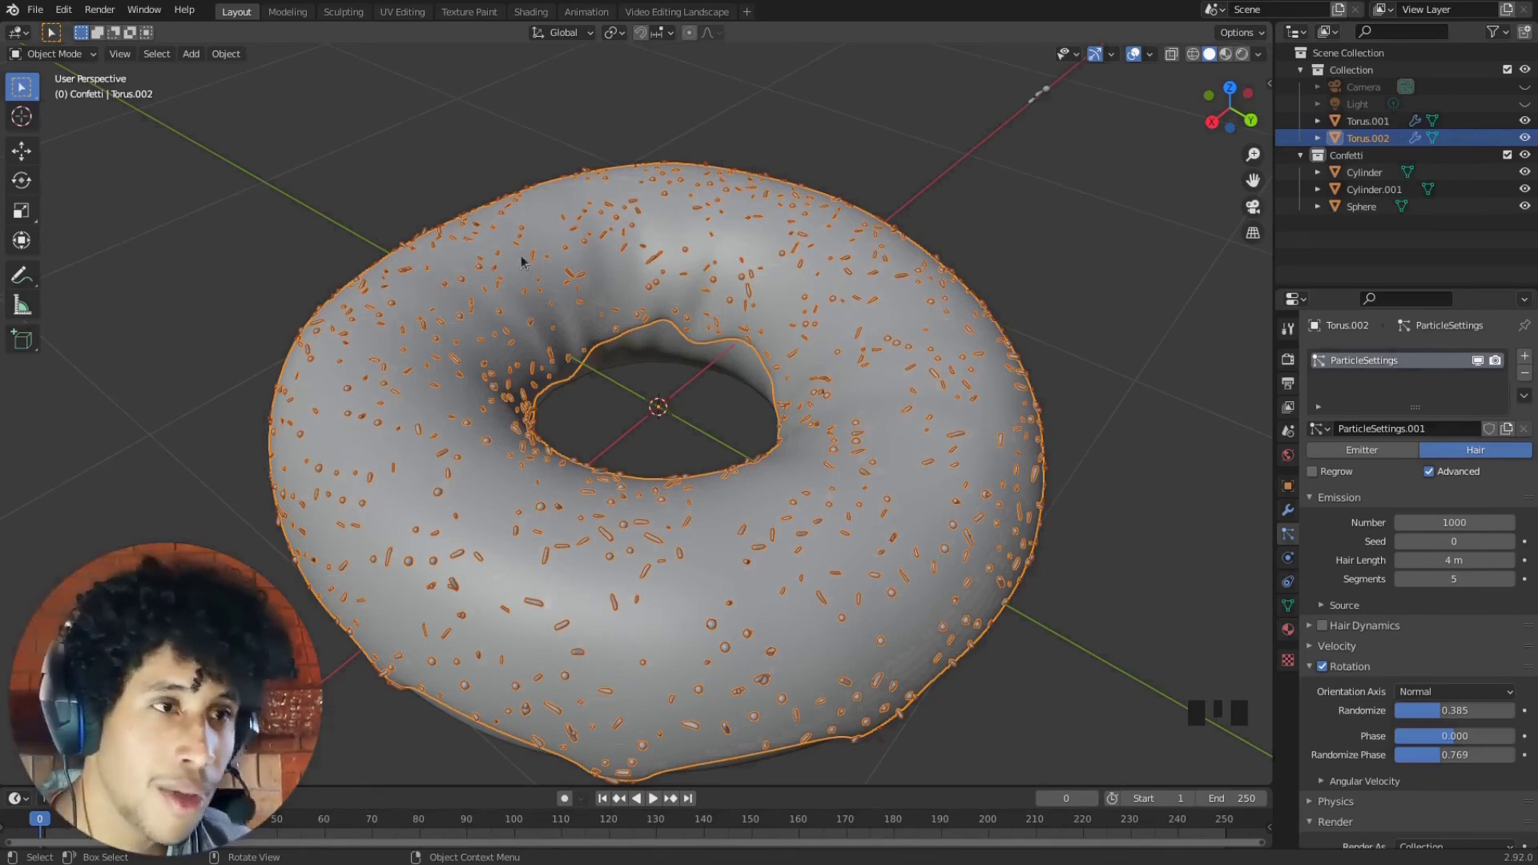
middle_click_drag(523, 258, 558, 276)
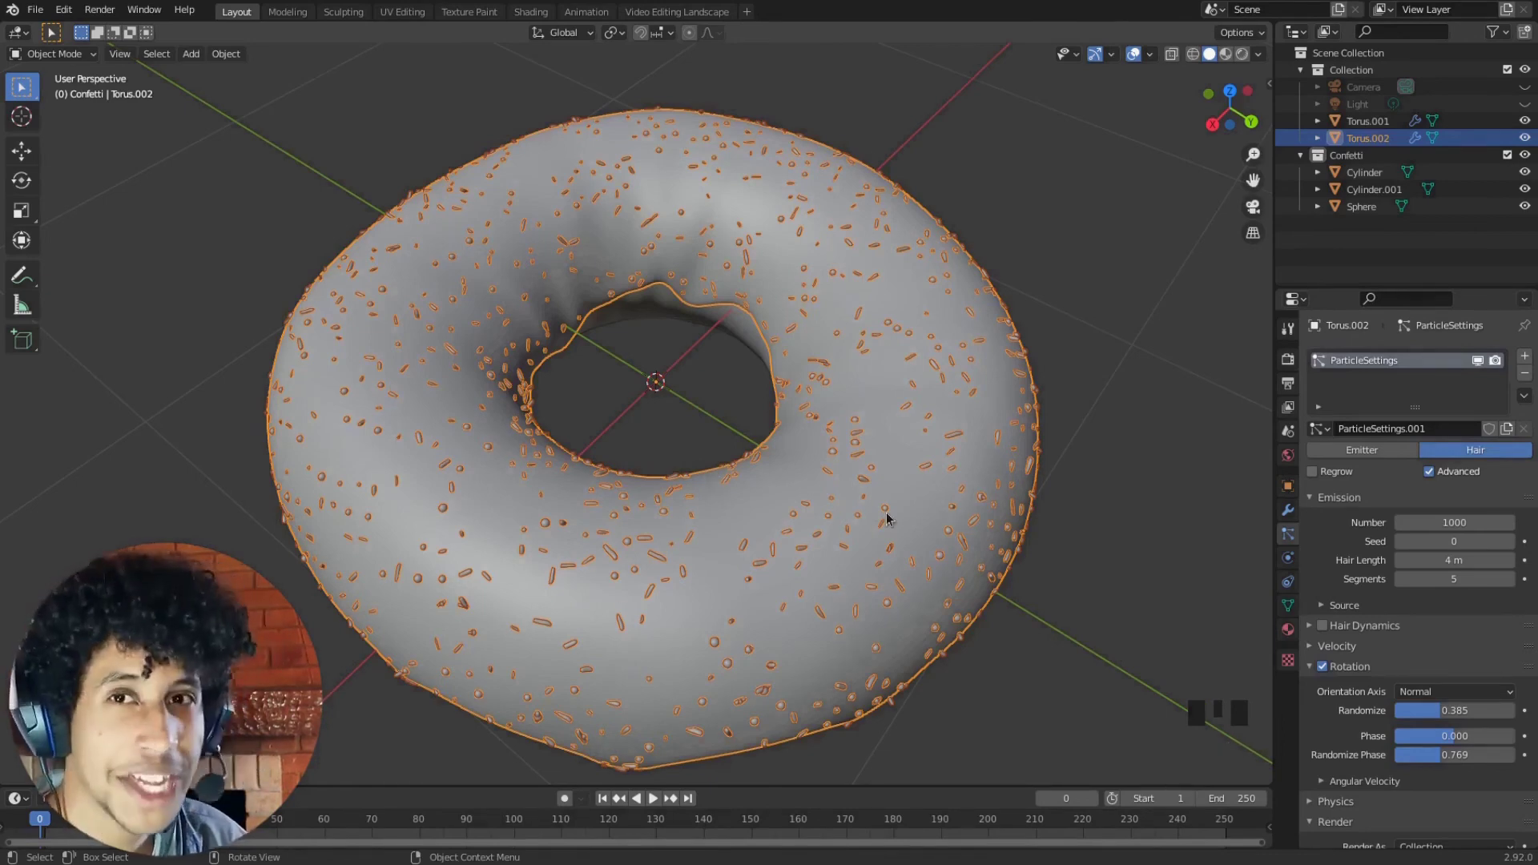
middle_click_drag(600, 398, 581, 392)
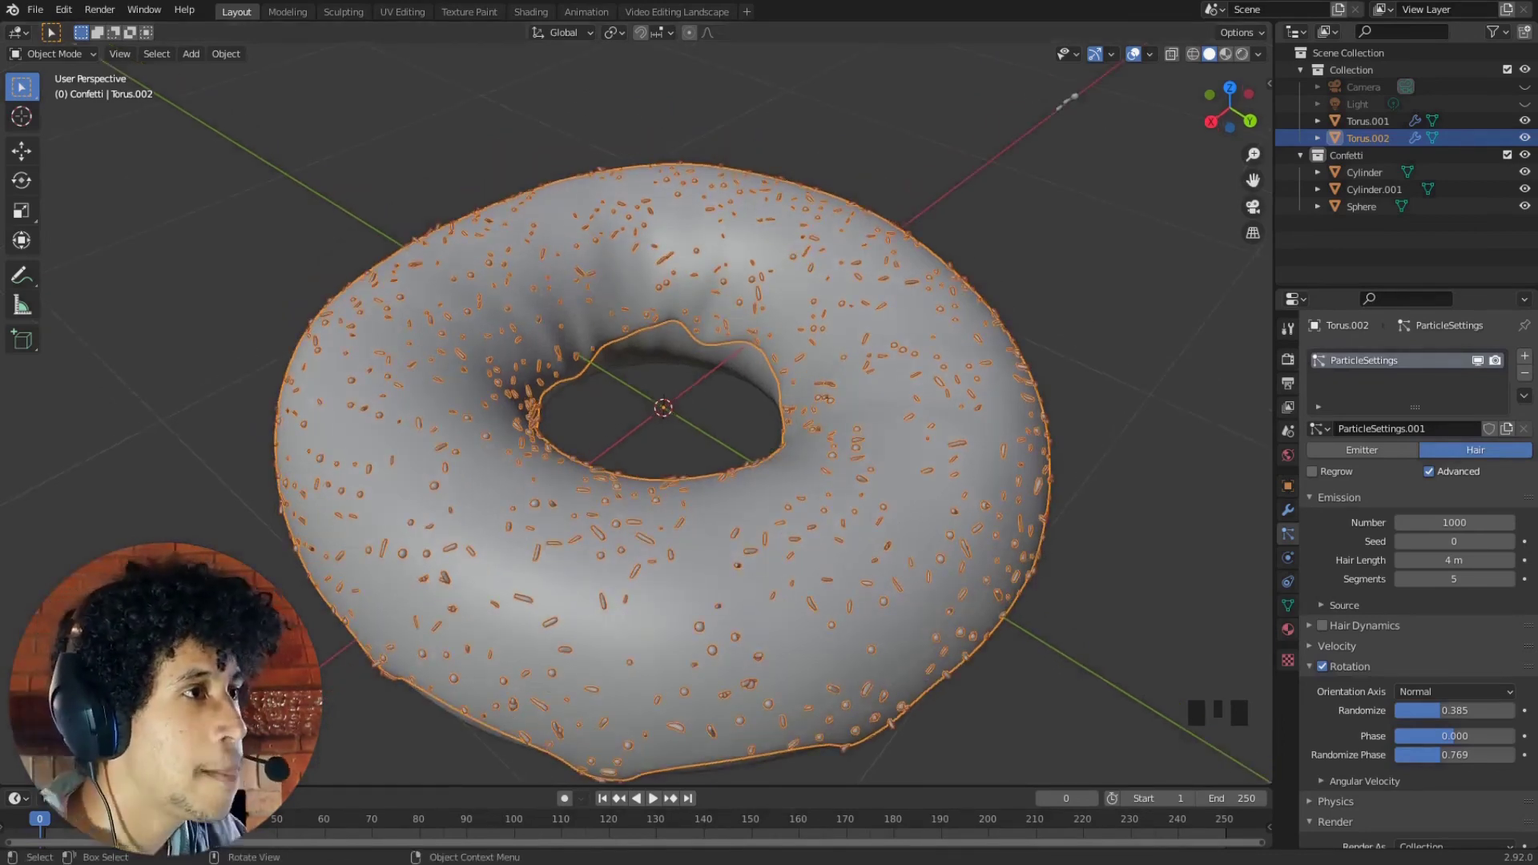
Switch the icing, Torus.002, to Weight Paint mode, trying a return to Object Mode in between
left_click(76, 58)
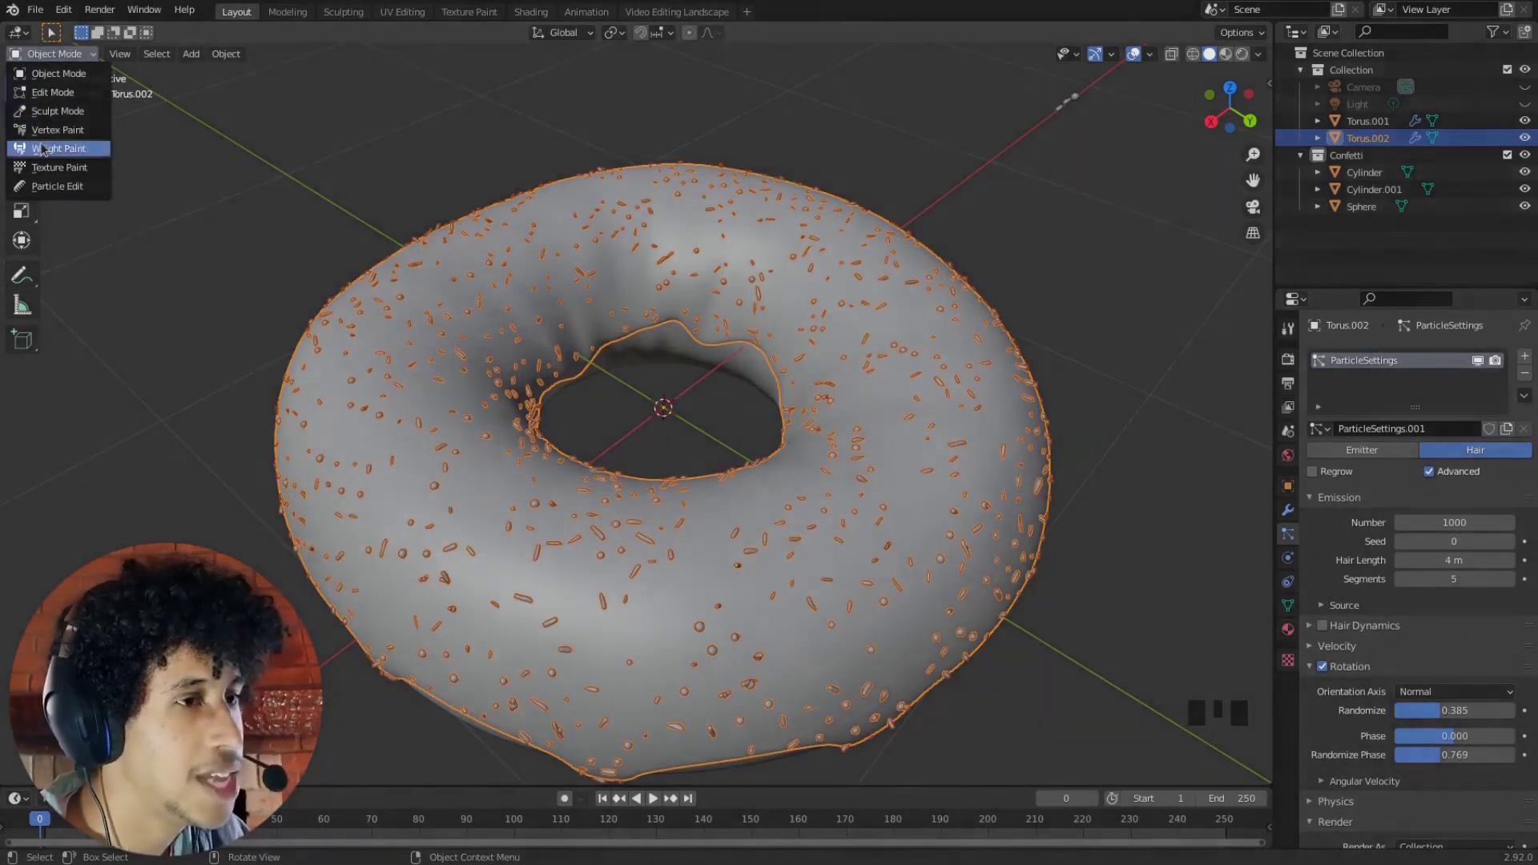
left_click(44, 149)
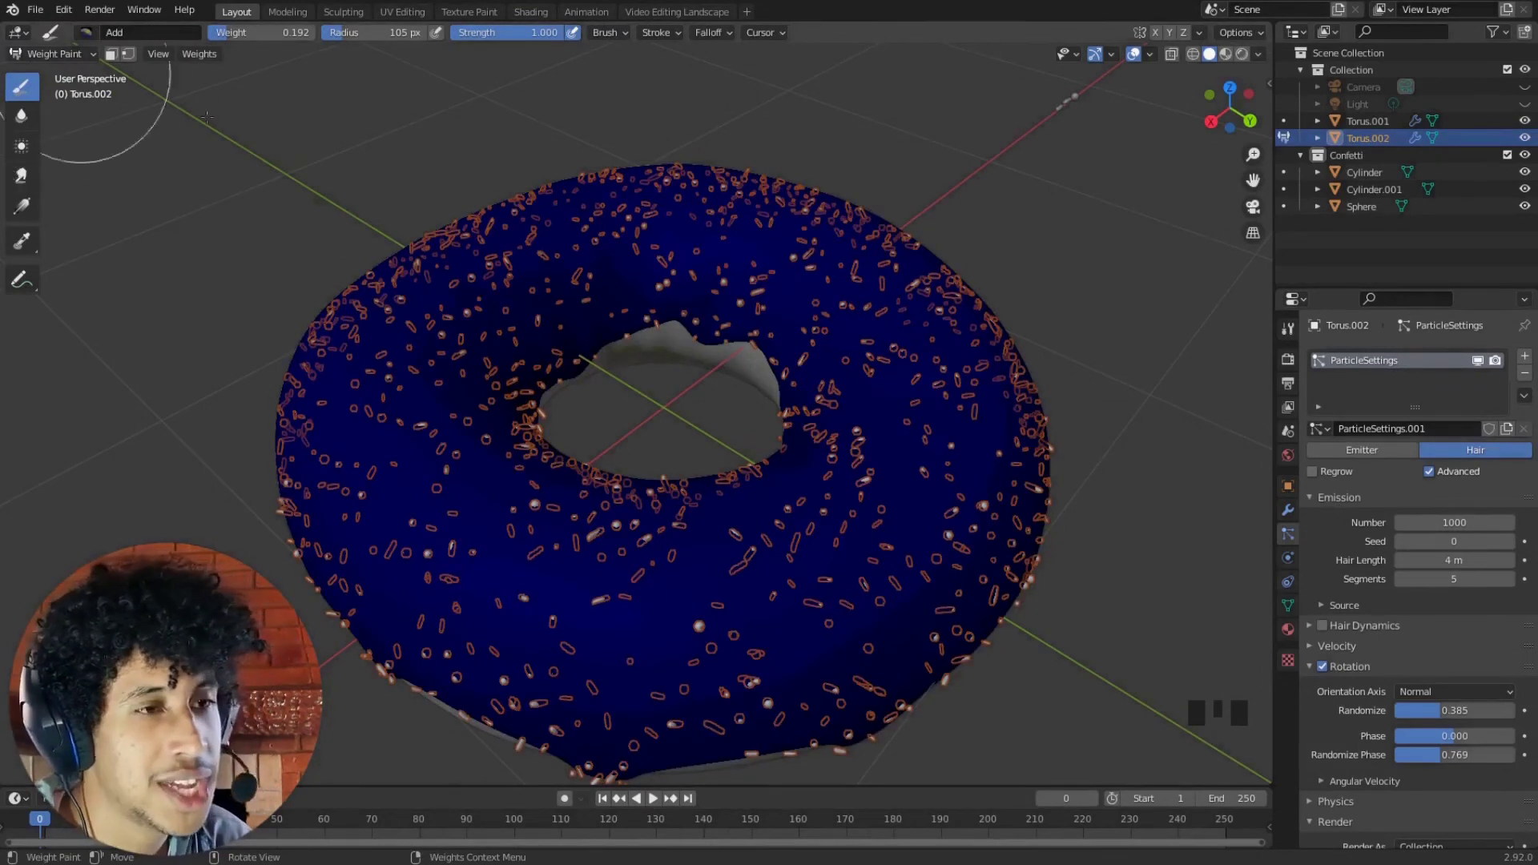
key("ctrl+Tab")
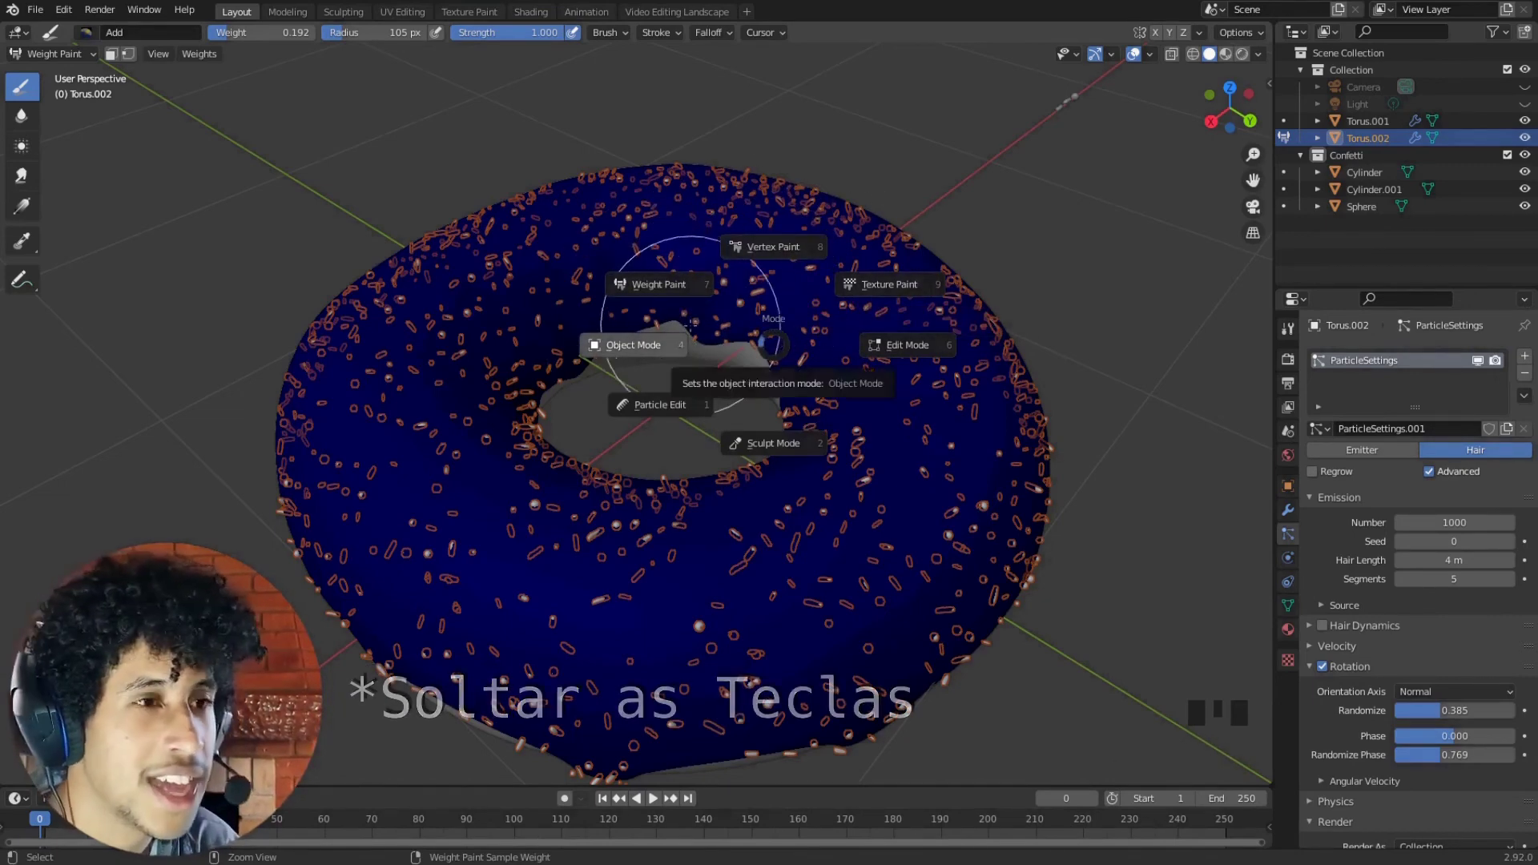
key("ctrl+Tab")
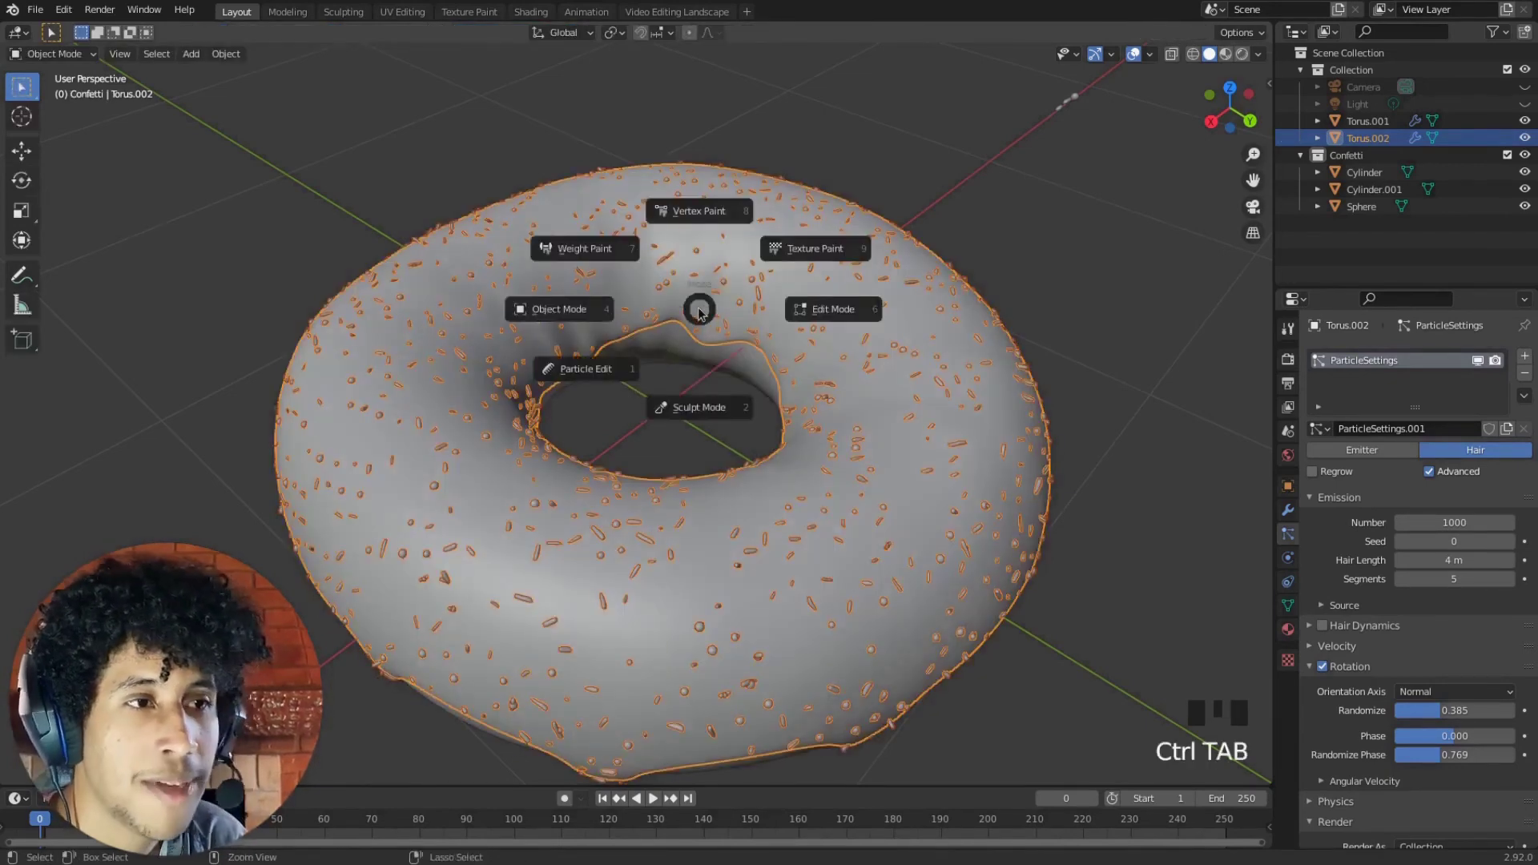
key("ctrl+Tab")
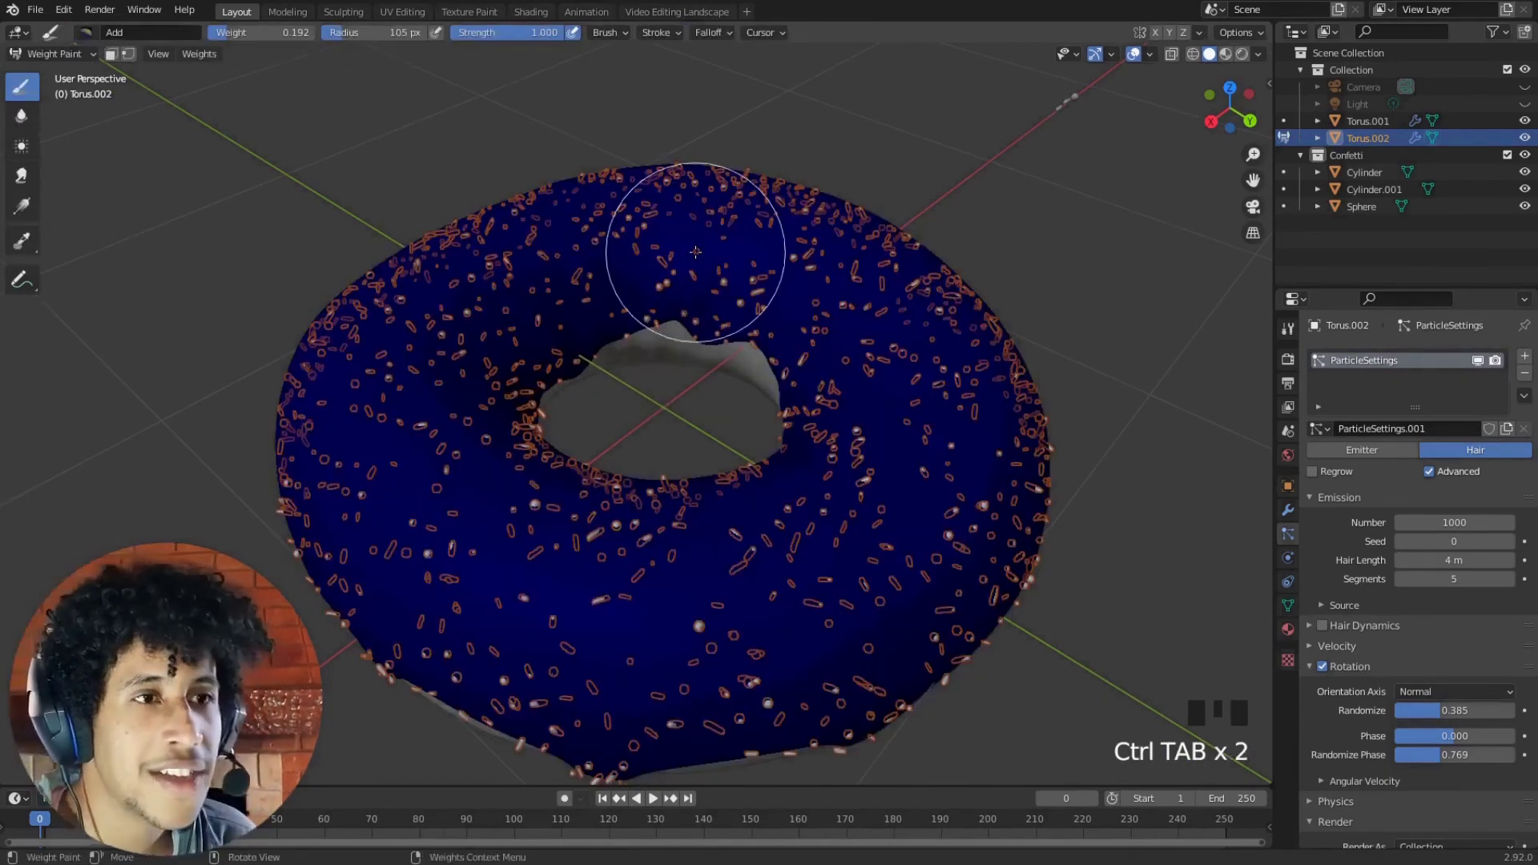
Paint weight strokes on one side of the icing's top surface, beside the hole and out toward the outer edge
mouse_move(696, 251)
middle_mouse_down()
mouse_move(876, 206)
mouse_move(827, 239)
mouse_move(825, 206)
middle_mouse_up()
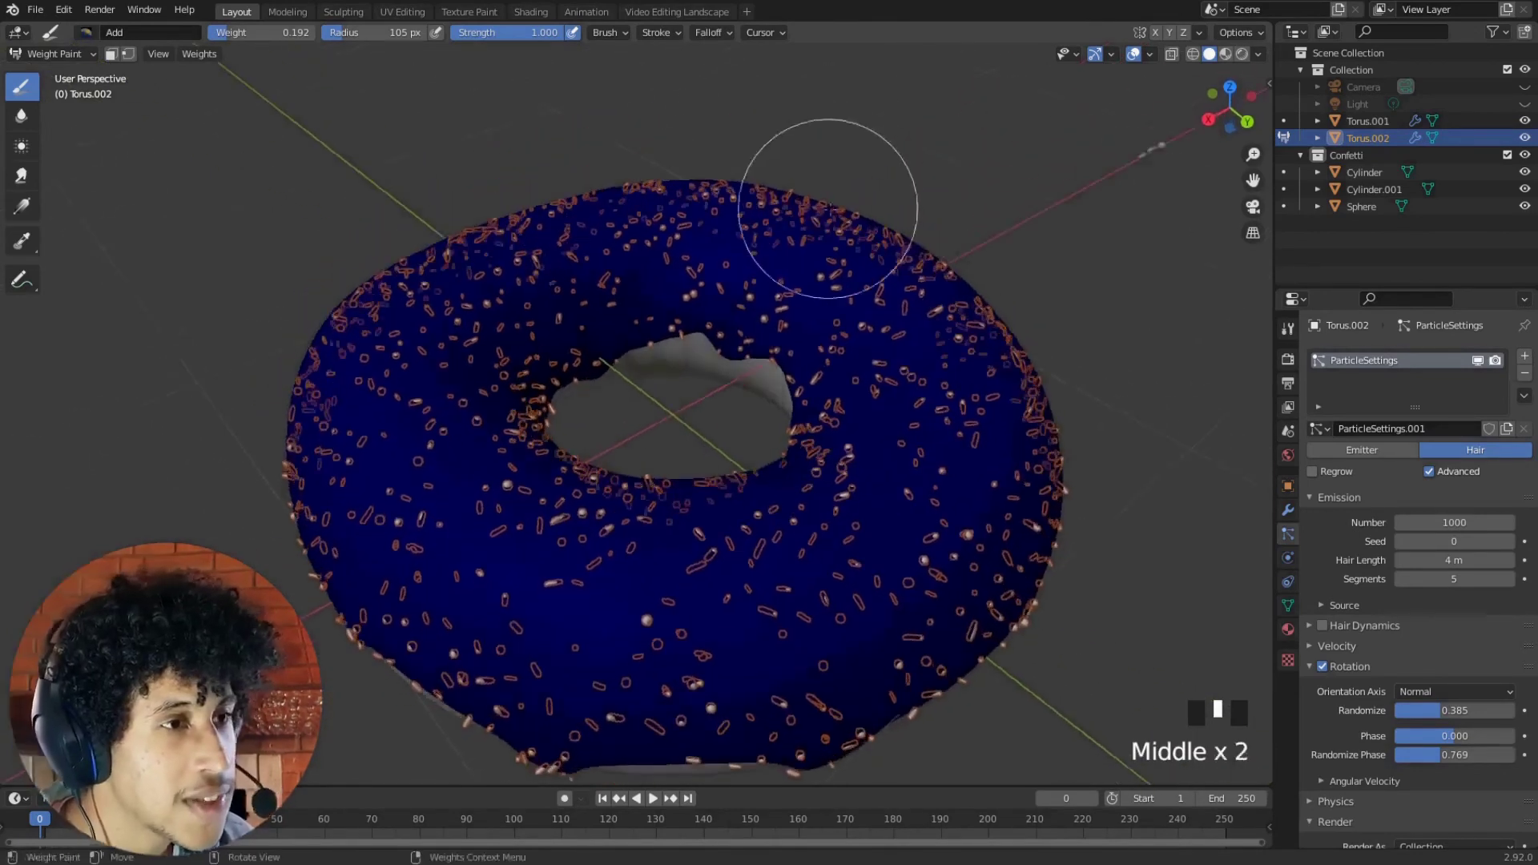
middle_click_drag(934, 257, 838, 314, "shift")
mouse_move(515, 353)
middle_mouse_down()
mouse_move(515, 333)
mouse_move(333, 326)
middle_mouse_up()
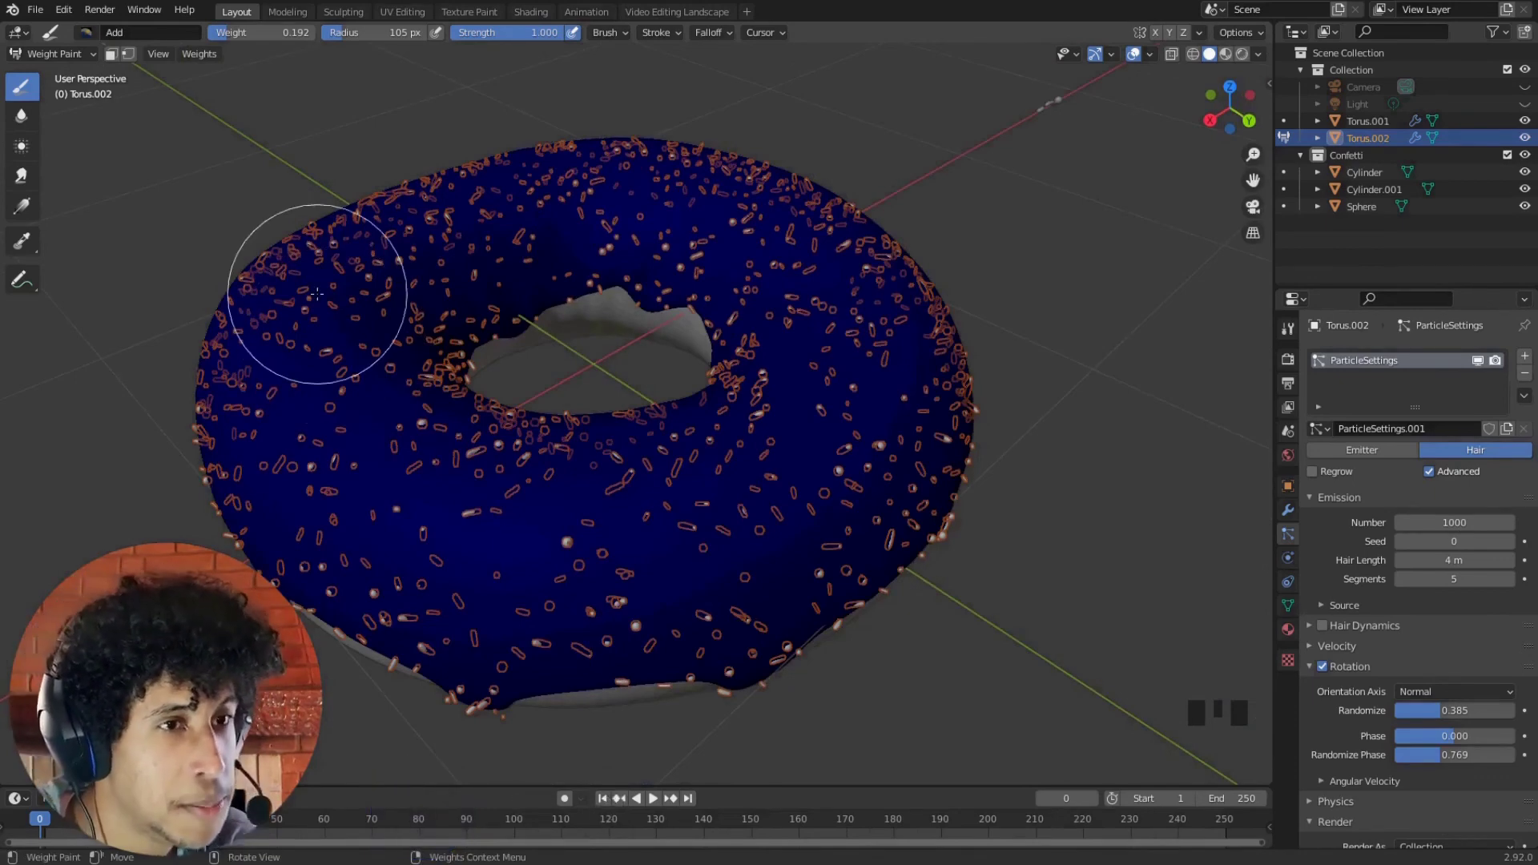
mouse_move(612, 353)
middle_mouse_down()
mouse_move(561, 377)
mouse_move(480, 362)
middle_mouse_up()
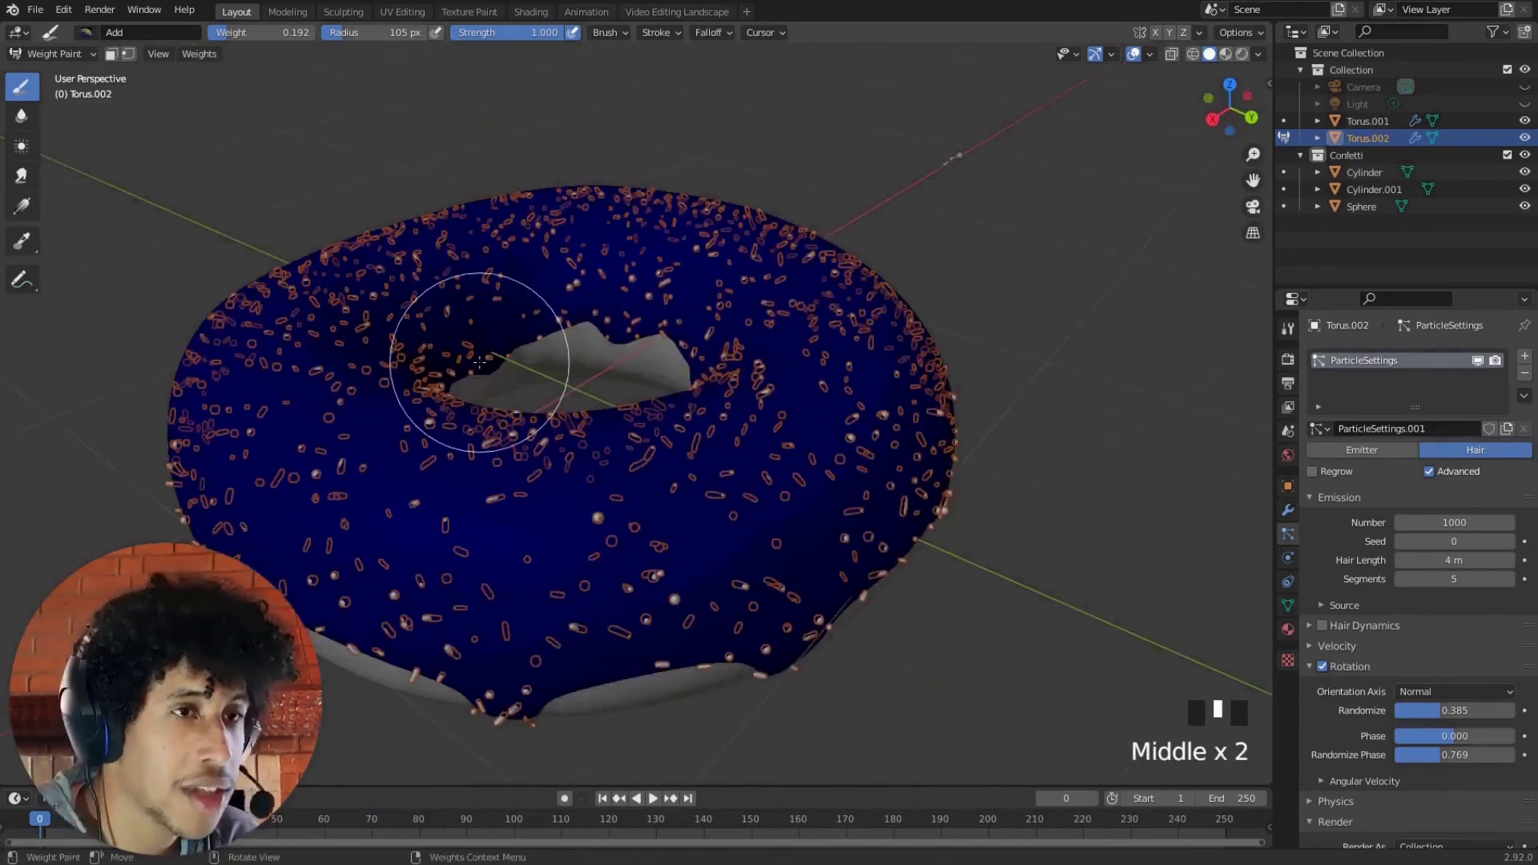
middle_click_drag(528, 304, 498, 282)
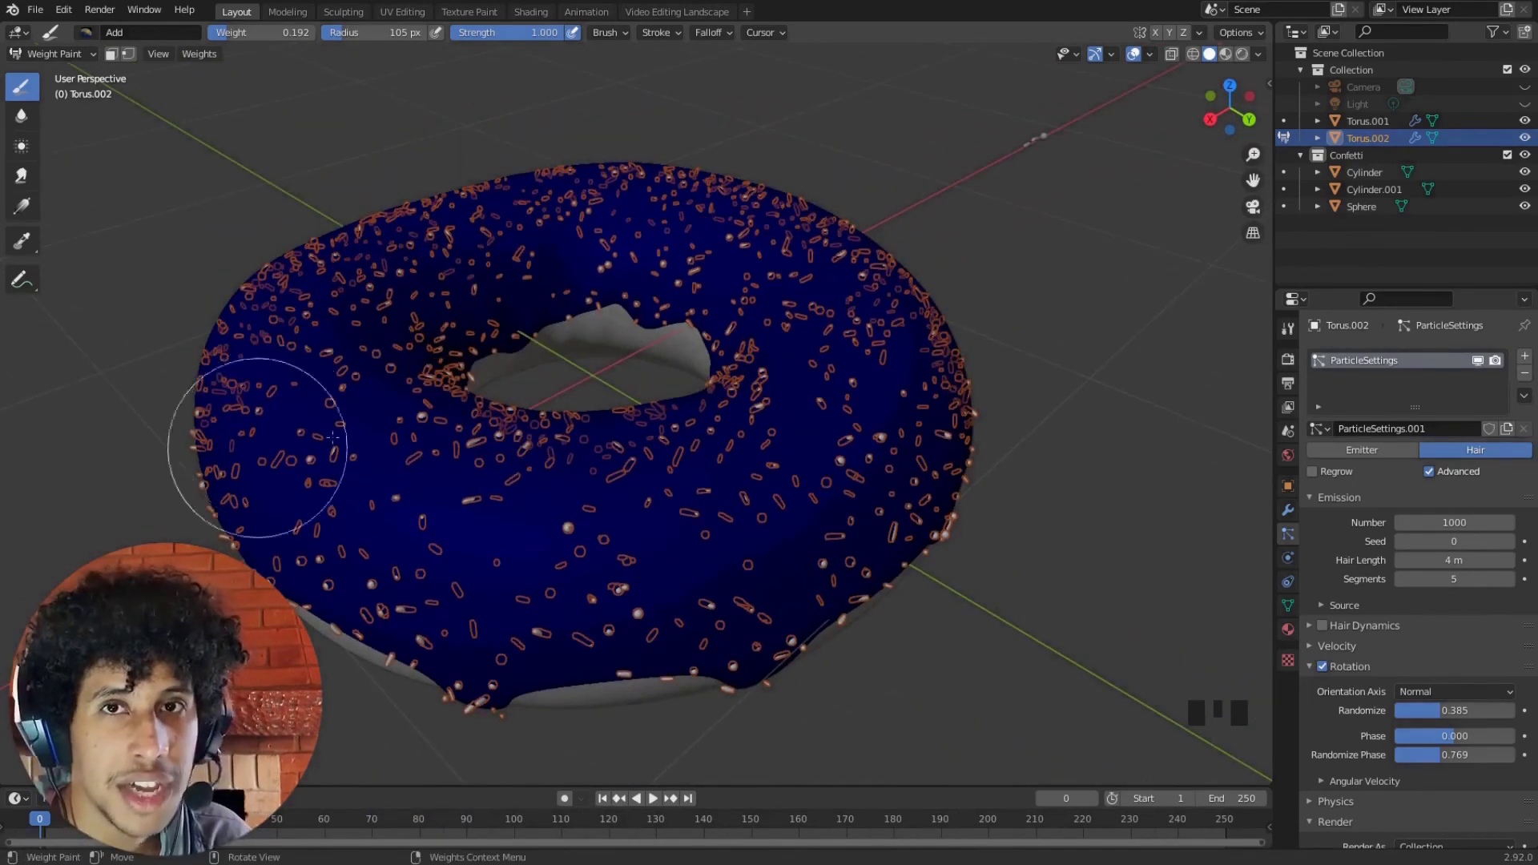
middle_click_drag(609, 545, 360, 613)
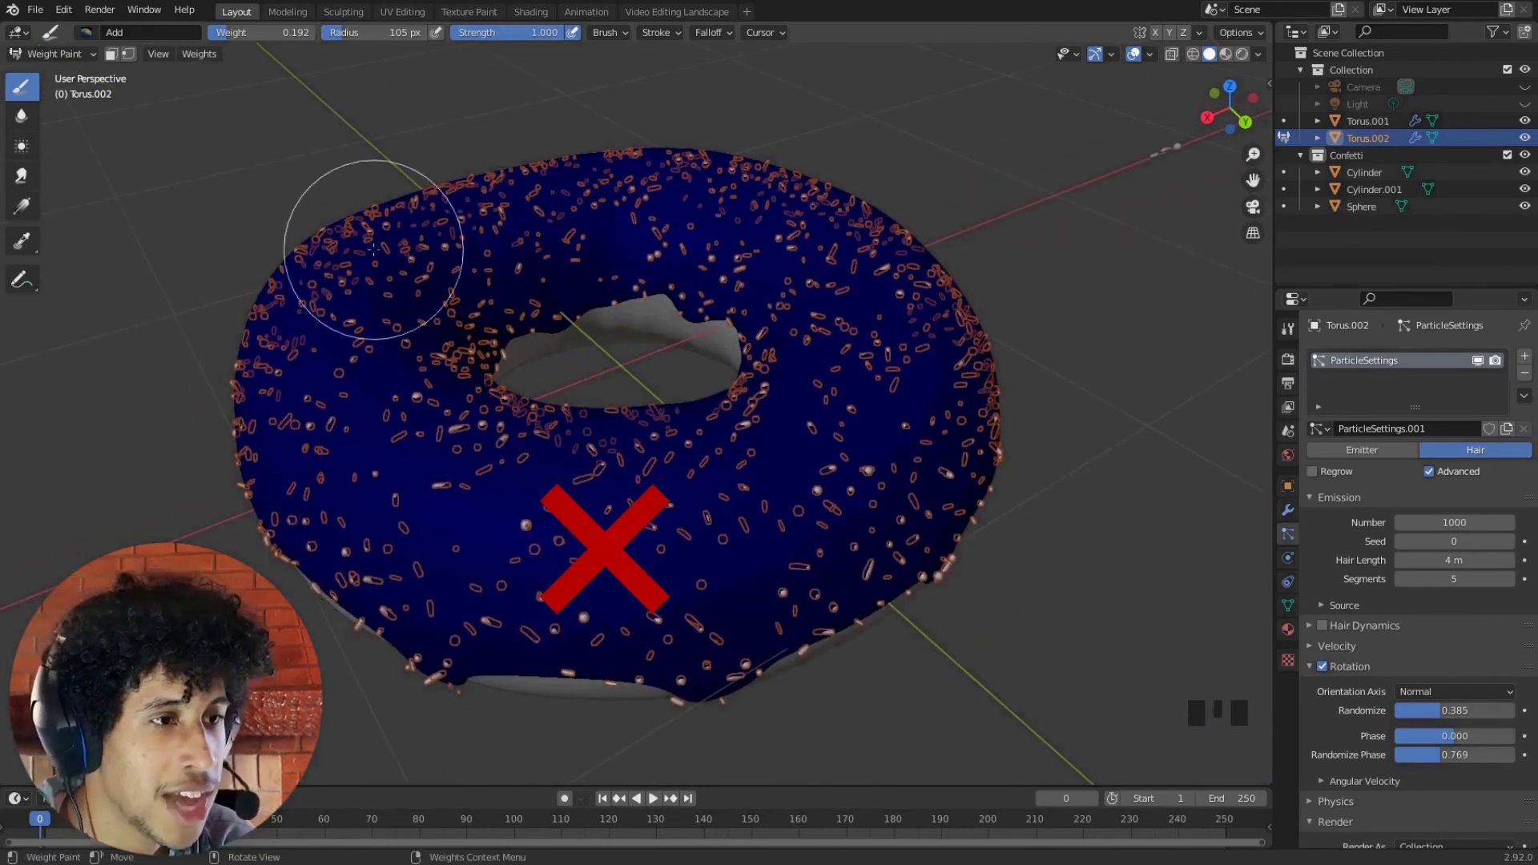
mouse_move(373, 249)
left_mouse_down()
mouse_move(369, 344)
mouse_move(341, 283)
mouse_move(385, 405)
mouse_move(357, 313)
mouse_move(360, 258)
mouse_move(361, 377)
left_mouse_up()
scroll(607, 367, "down", 4)
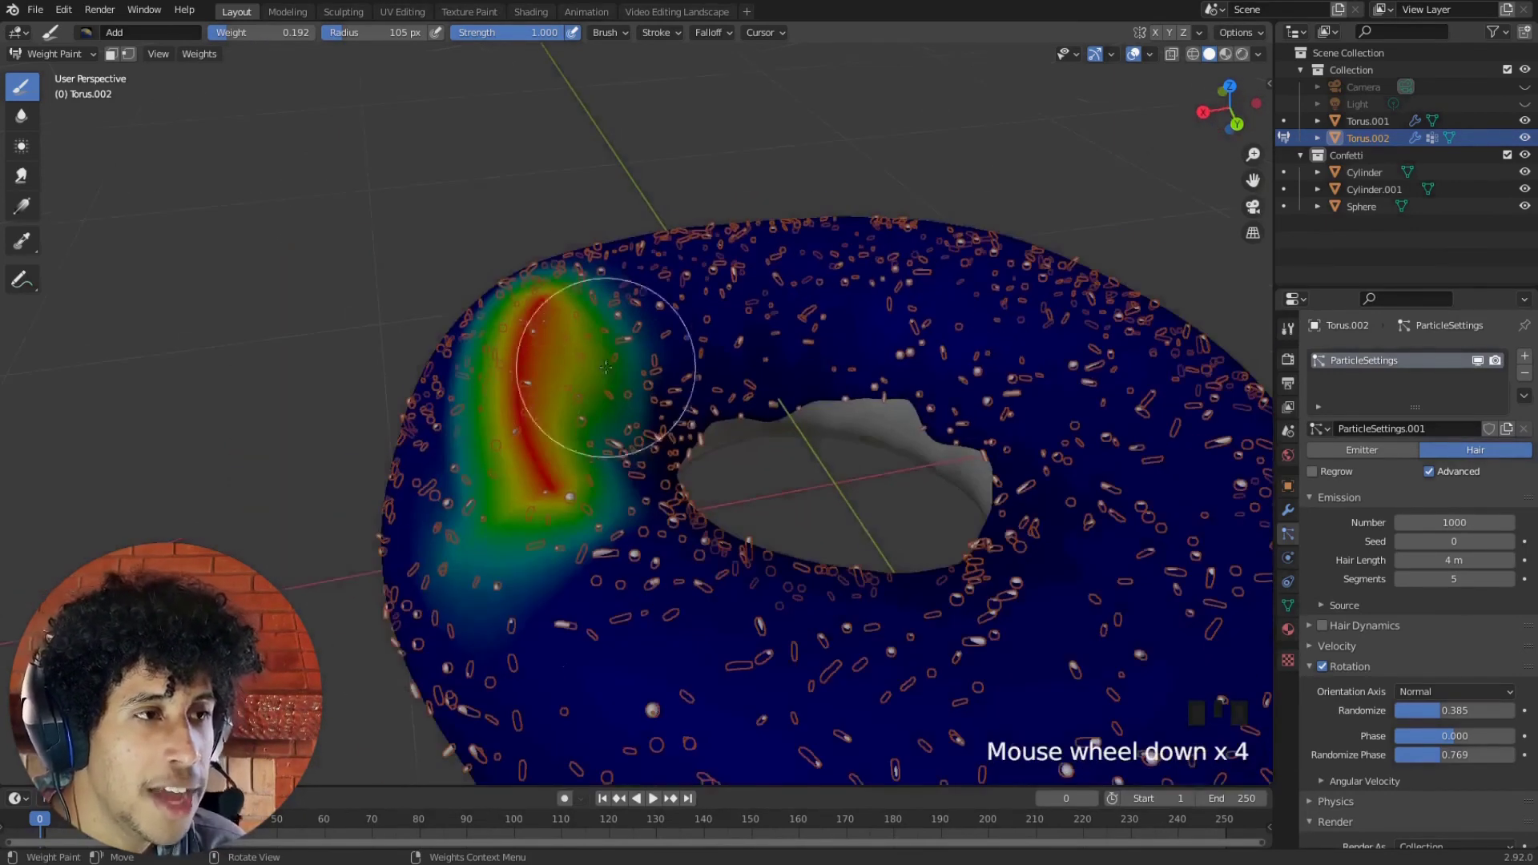
scroll(816, 578, "down", 2)
mouse_move(516, 360)
left_mouse_down()
mouse_move(385, 412)
mouse_move(677, 584)
left_mouse_up()
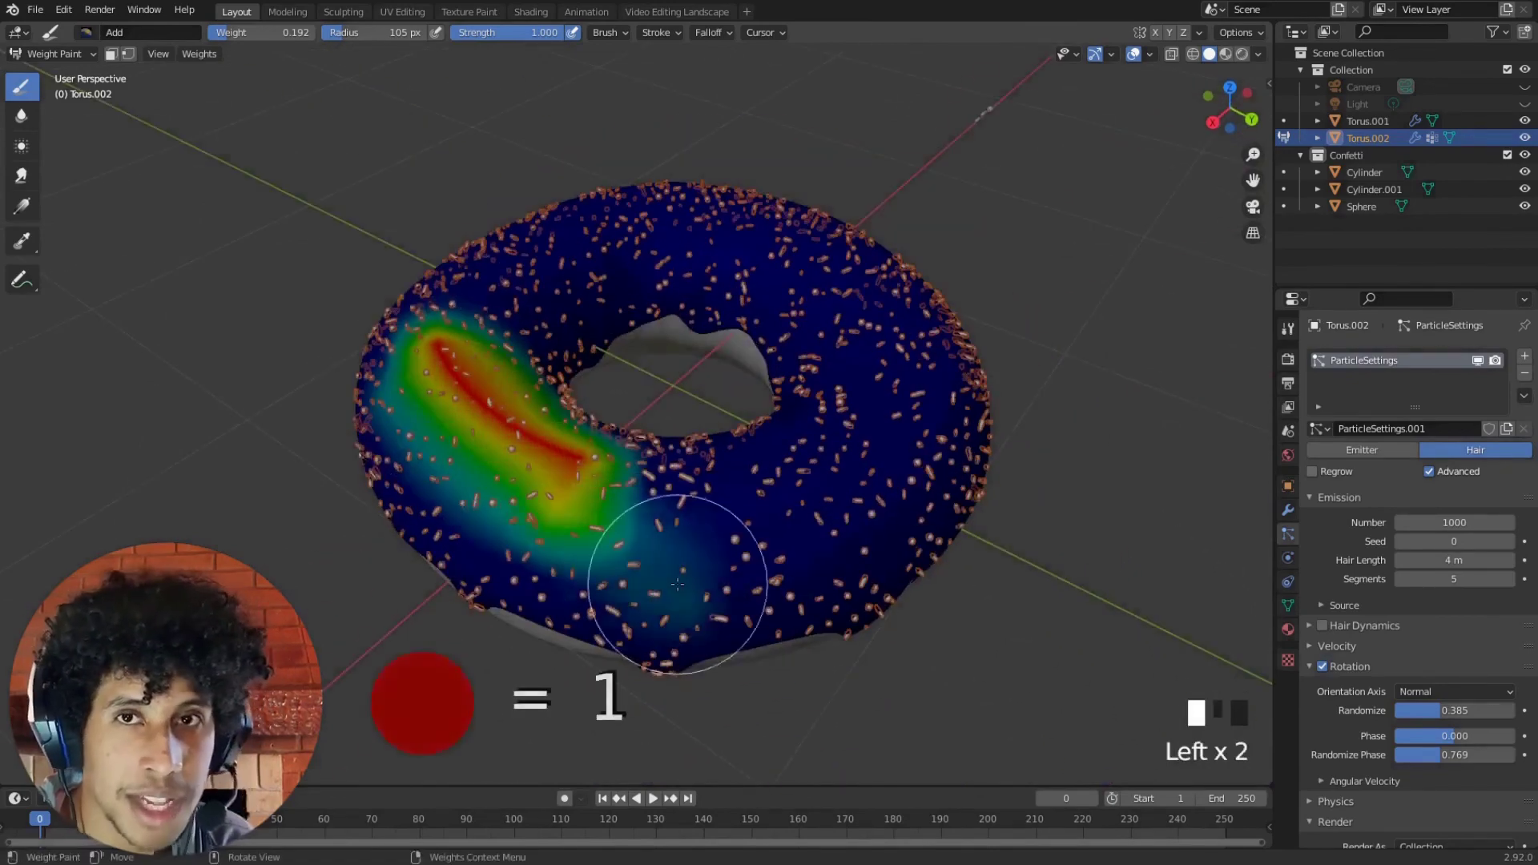
Continue the weight painting around the remaining top surface of the icing so the painted band runs around the whole ring
left_click_drag(793, 551, 837, 553)
middle_click_drag(837, 553, 783, 539)
left_click_drag(783, 545, 521, 472)
mouse_move(521, 473)
left_mouse_down()
mouse_move(574, 473)
mouse_move(738, 569)
left_mouse_up()
left_click_drag(738, 569, 591, 601)
middle_click_drag(592, 599, 652, 310)
left_click_drag(652, 310, 633, 301)
mouse_move(633, 301)
left_mouse_down()
mouse_move(618, 291)
mouse_move(738, 319)
mouse_move(856, 317)
mouse_move(910, 257)
mouse_move(1013, 344)
mouse_move(1047, 464)
mouse_move(1017, 373)
left_mouse_up()
mouse_move(987, 641)
left_mouse_down()
mouse_move(670, 601)
mouse_move(900, 618)
left_mouse_up()
middle_click_drag(900, 617, 628, 497, "shift")
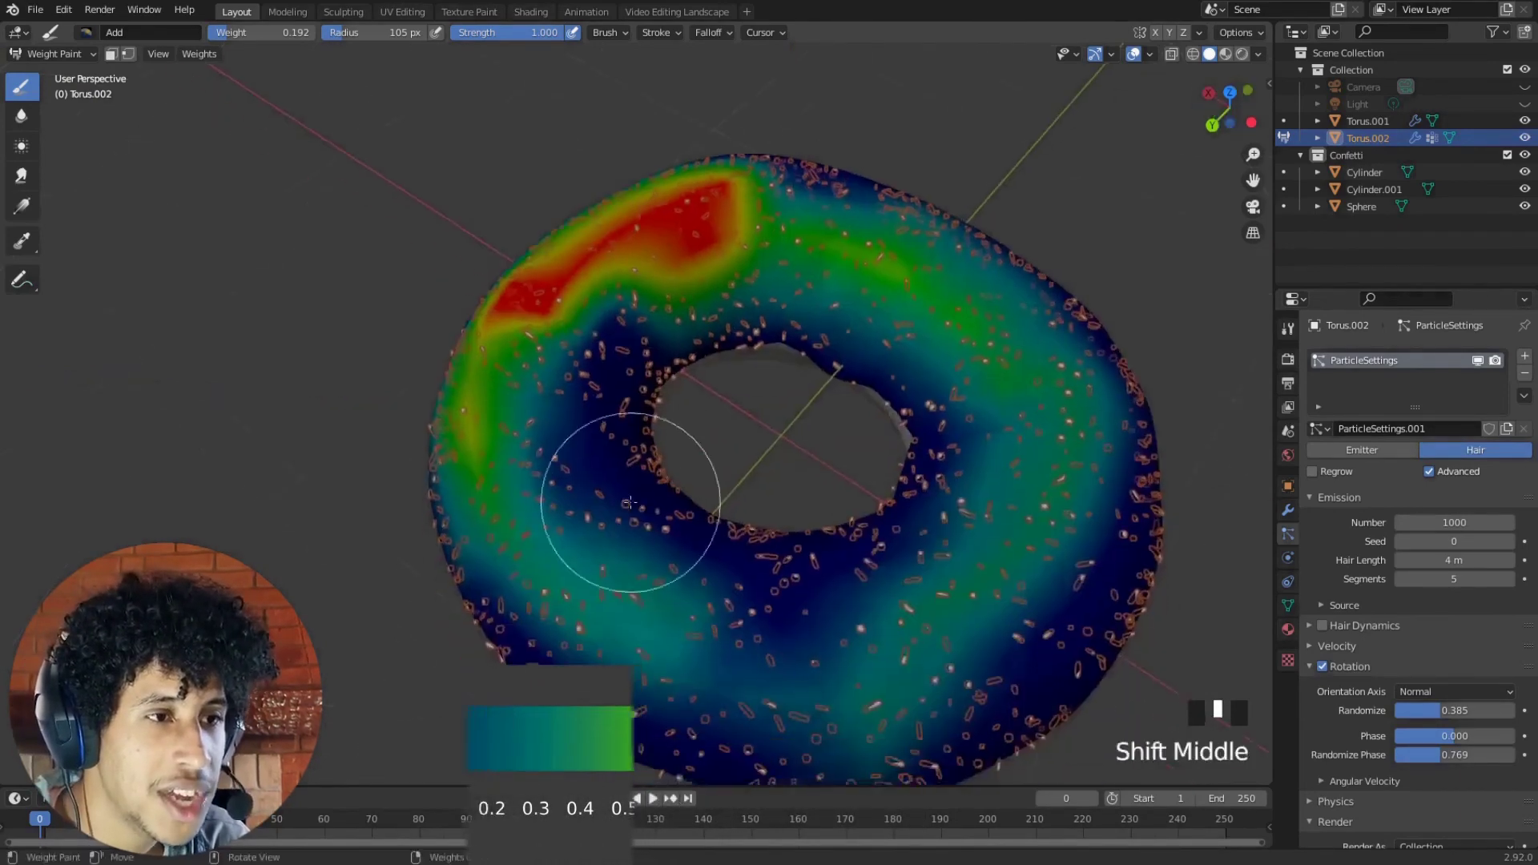
left_click_drag(628, 498, 609, 514)
middle_click_drag(609, 514, 636, 446)
left_click_drag(635, 446, 769, 481)
middle_click_drag(769, 481, 789, 336, "shift")
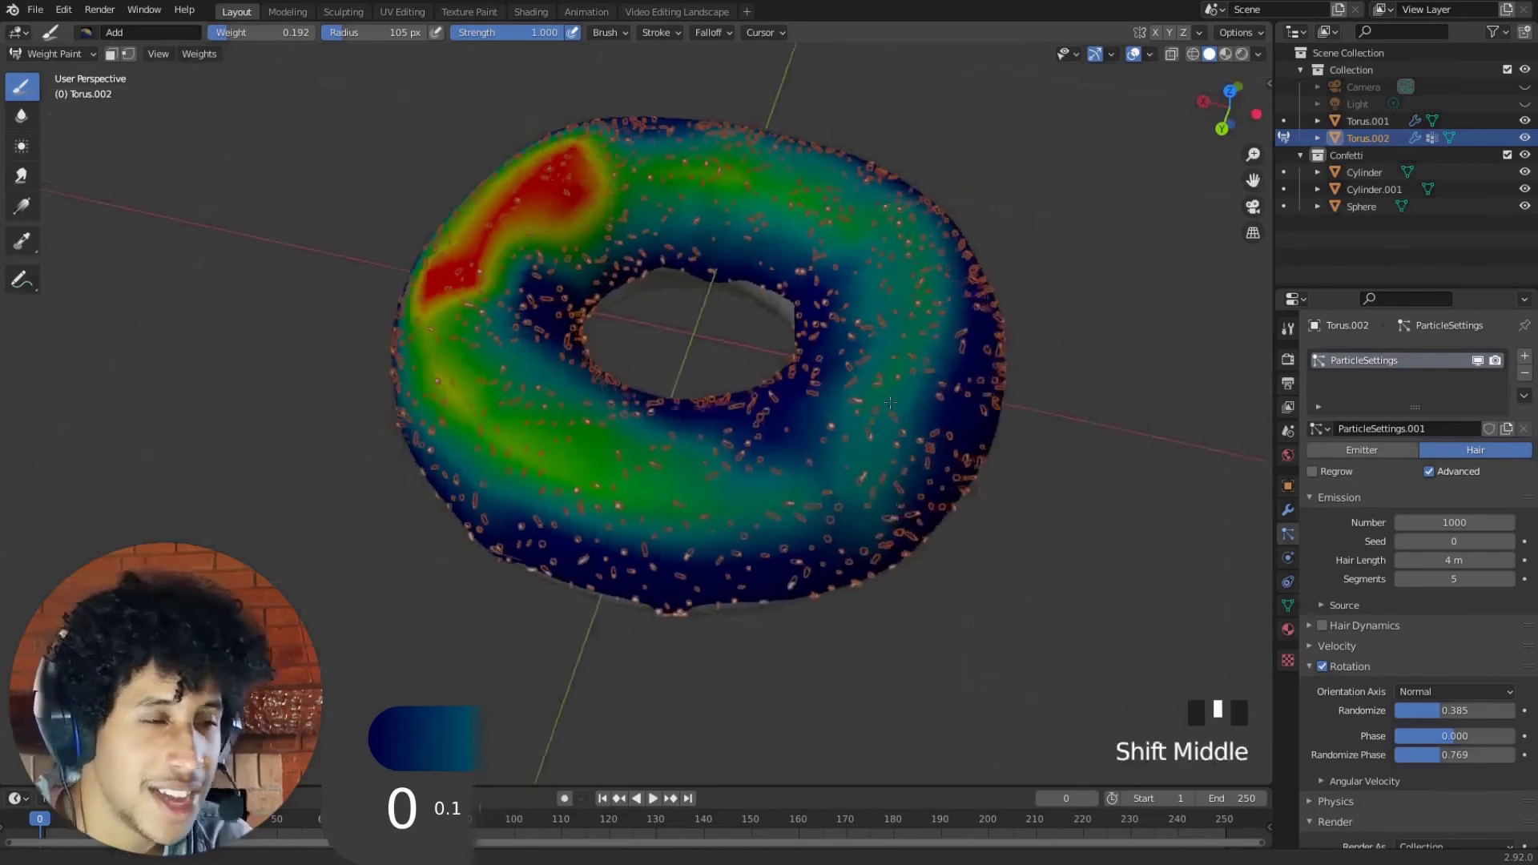
Build up the weight around the ring's top with repeated Add strokes until the band reaches yellow and red in several places
mouse_move(790, 336)
left_mouse_down()
mouse_move(786, 315)
mouse_move(789, 341)
left_mouse_up()
middle_click_drag(789, 341, 817, 385)
mouse_move(817, 384)
left_mouse_down()
mouse_move(839, 460)
mouse_move(850, 401)
left_mouse_up()
mouse_move(850, 401)
middle_mouse_down()
mouse_move(793, 392)
mouse_move(828, 412)
mouse_move(817, 472)
middle_mouse_up()
mouse_move(817, 472)
left_mouse_down()
mouse_move(813, 512)
mouse_move(659, 319)
left_mouse_up()
middle_click_drag(659, 320, 513, 393)
middle_click_drag(448, 441, 395, 512, "shift")
left_click_drag(395, 512, 408, 329)
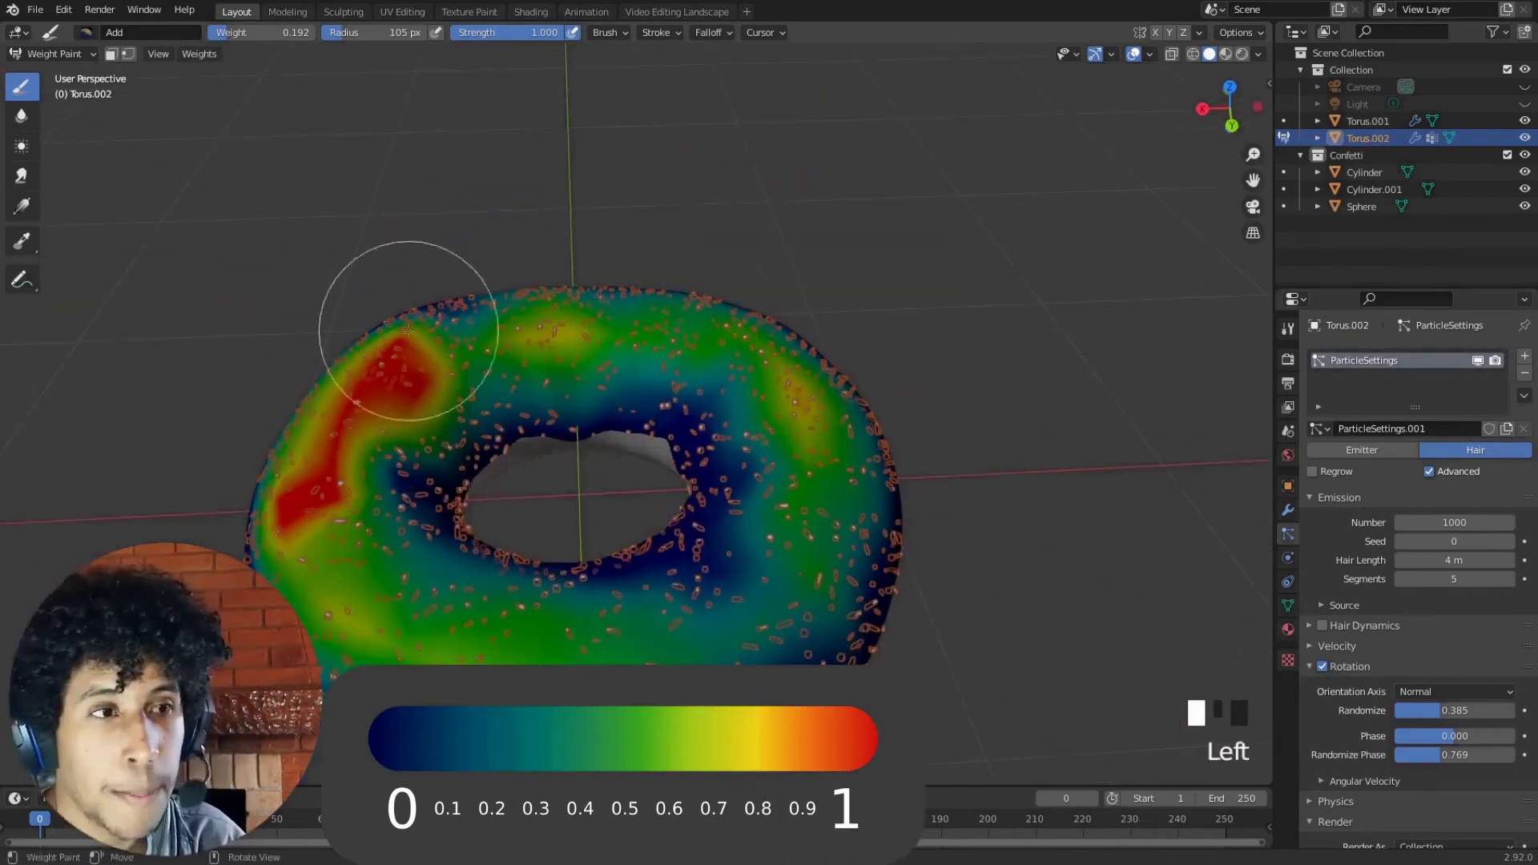
middle_click_drag(409, 304, 346, 334)
left_click_drag(345, 334, 320, 459)
middle_click_drag(320, 459, 657, 617)
mouse_move(657, 618)
left_mouse_down()
mouse_move(533, 554)
mouse_move(561, 569)
left_mouse_up()
middle_click_drag(561, 569, 637, 579)
left_click_drag(637, 579, 597, 580)
middle_click_drag(597, 580, 677, 582)
left_click_drag(677, 582, 667, 583)
middle_click_drag(759, 561, 758, 578)
left_click(757, 579)
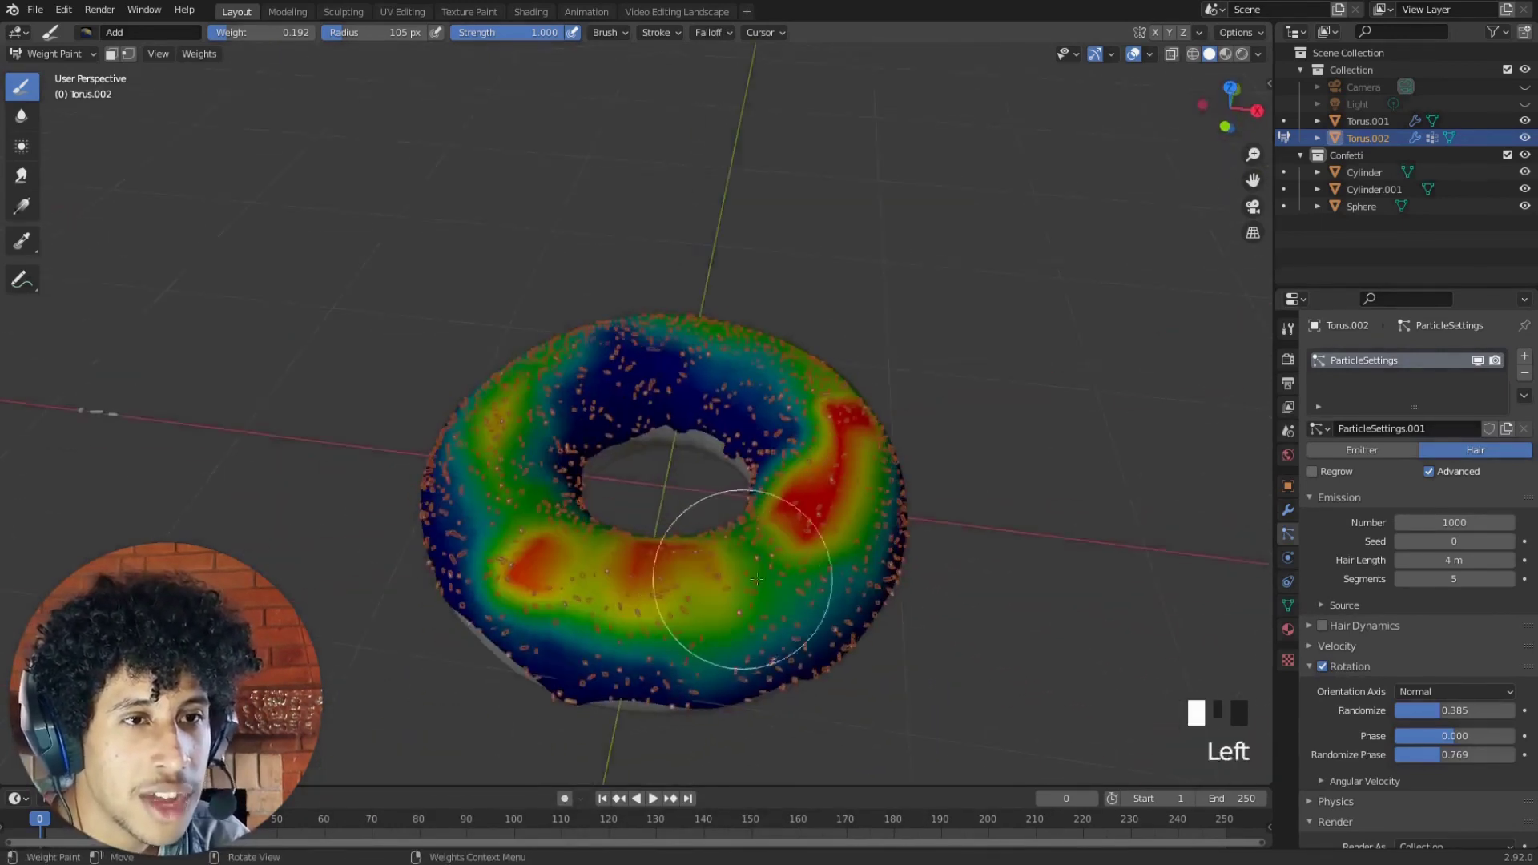
left_click(550, 591)
middle_click_drag(583, 577, 519, 535)
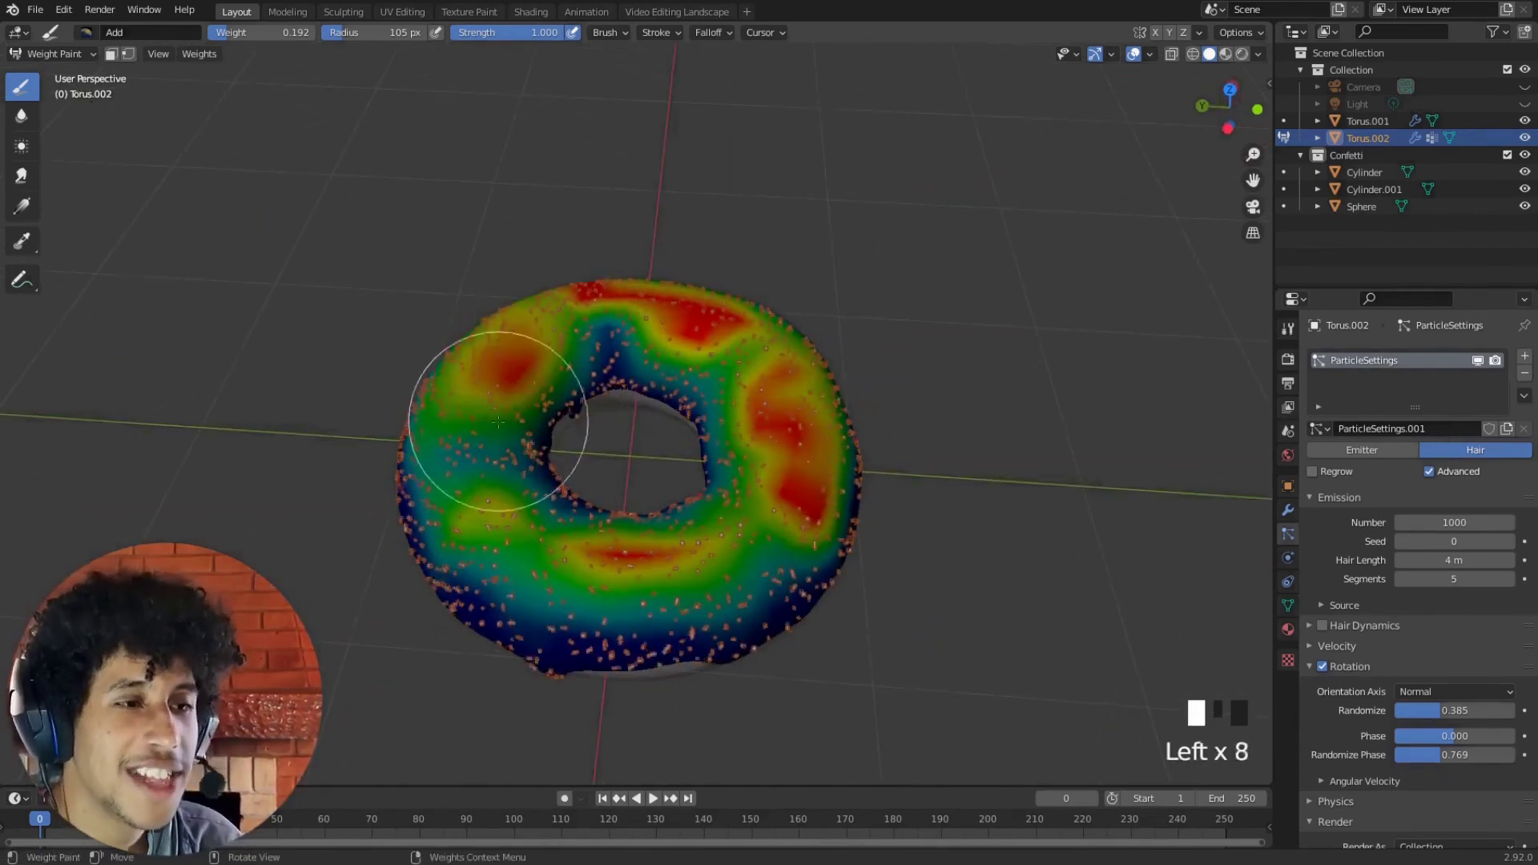
middle_click_drag(499, 422, 488, 537)
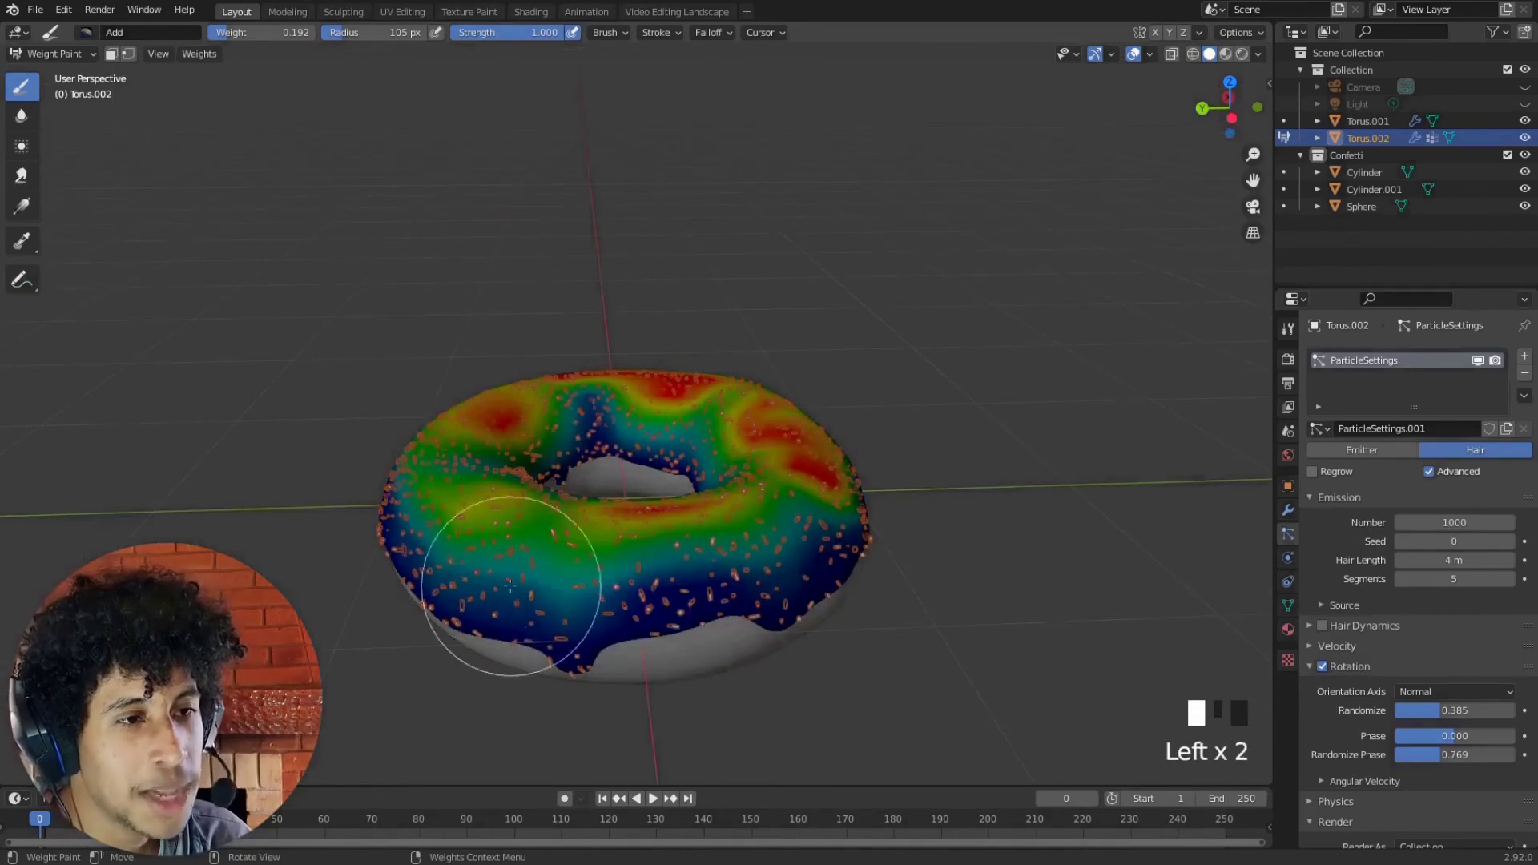
mouse_move(510, 585)
middle_mouse_down()
mouse_move(585, 618)
mouse_move(722, 550)
mouse_move(665, 568)
mouse_move(733, 582)
mouse_move(608, 412)
middle_mouse_up()
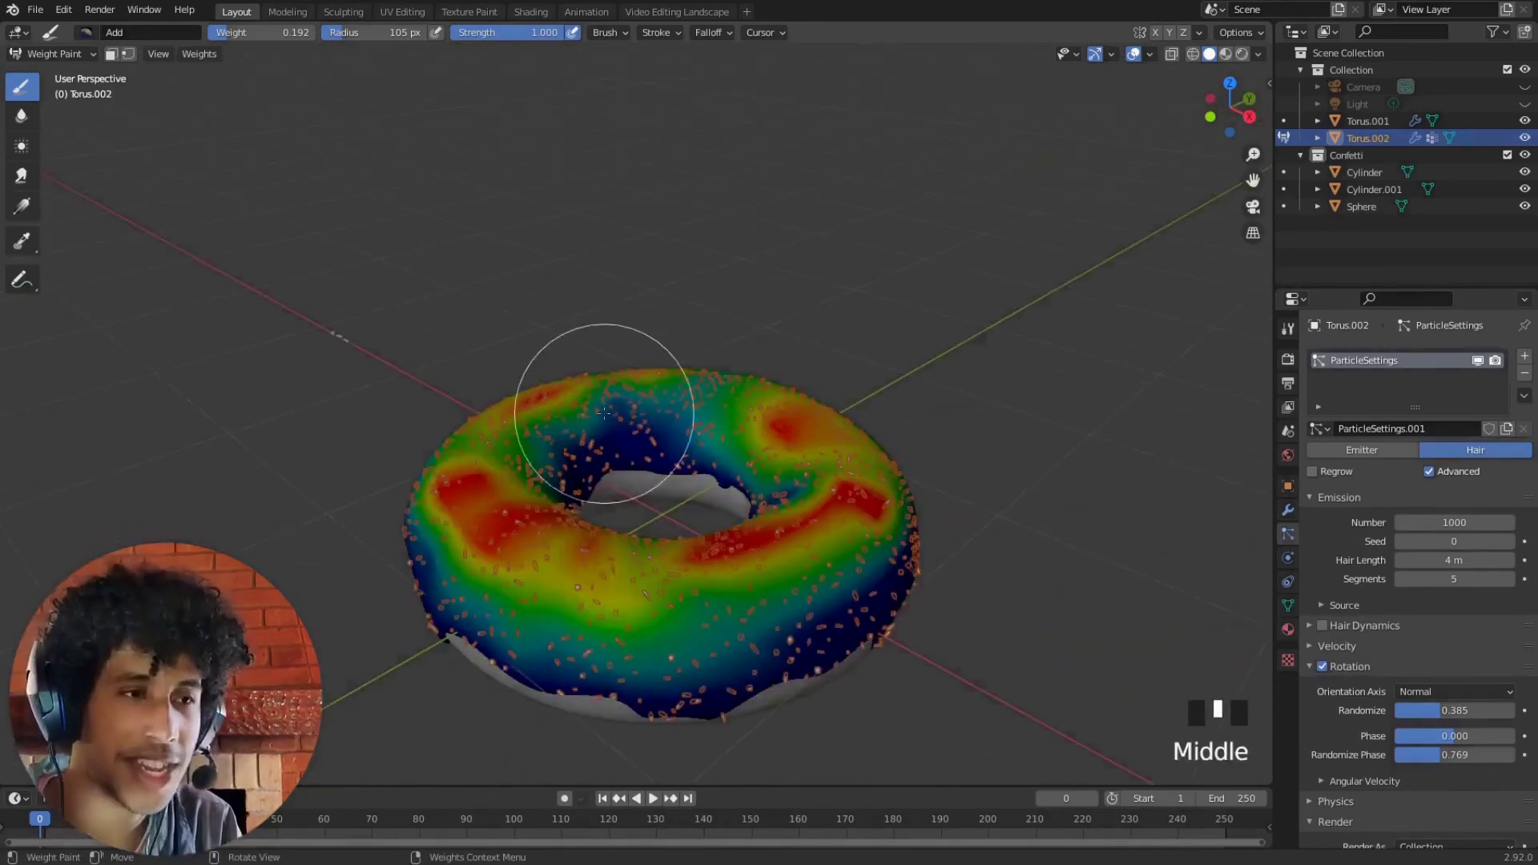
Add short dabs of weight to the weaker areas near the hole's edge and on the ring's outer top
double_click(618, 591)
mouse_move(618, 591)
middle_mouse_down()
mouse_move(825, 549)
mouse_move(774, 500)
middle_mouse_up()
scroll(714, 406, "up", 3)
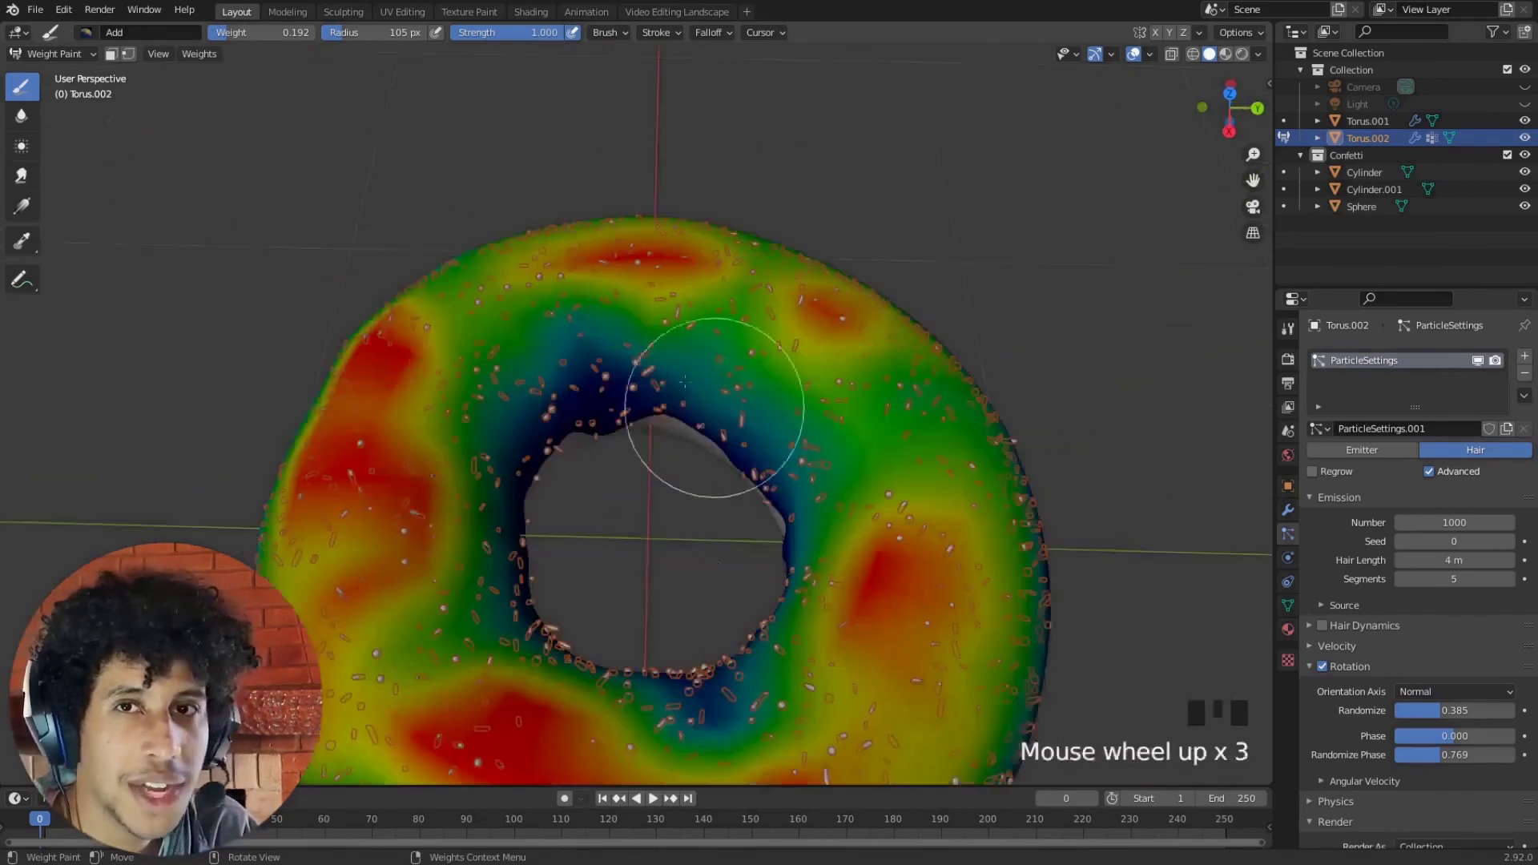
middle_click_drag(714, 406, 611, 416)
left_click(611, 416)
left_click(617, 420)
left_click(641, 424)
left_click(681, 431)
left_click(719, 435)
mouse_move(721, 436)
middle_mouse_down()
mouse_move(461, 489)
mouse_move(405, 532)
mouse_move(361, 481)
mouse_move(517, 569)
mouse_move(451, 508)
middle_mouse_up()
left_click(405, 532)
left_click(321, 465)
left_click(337, 473)
left_click(352, 479)
left_click(361, 481)
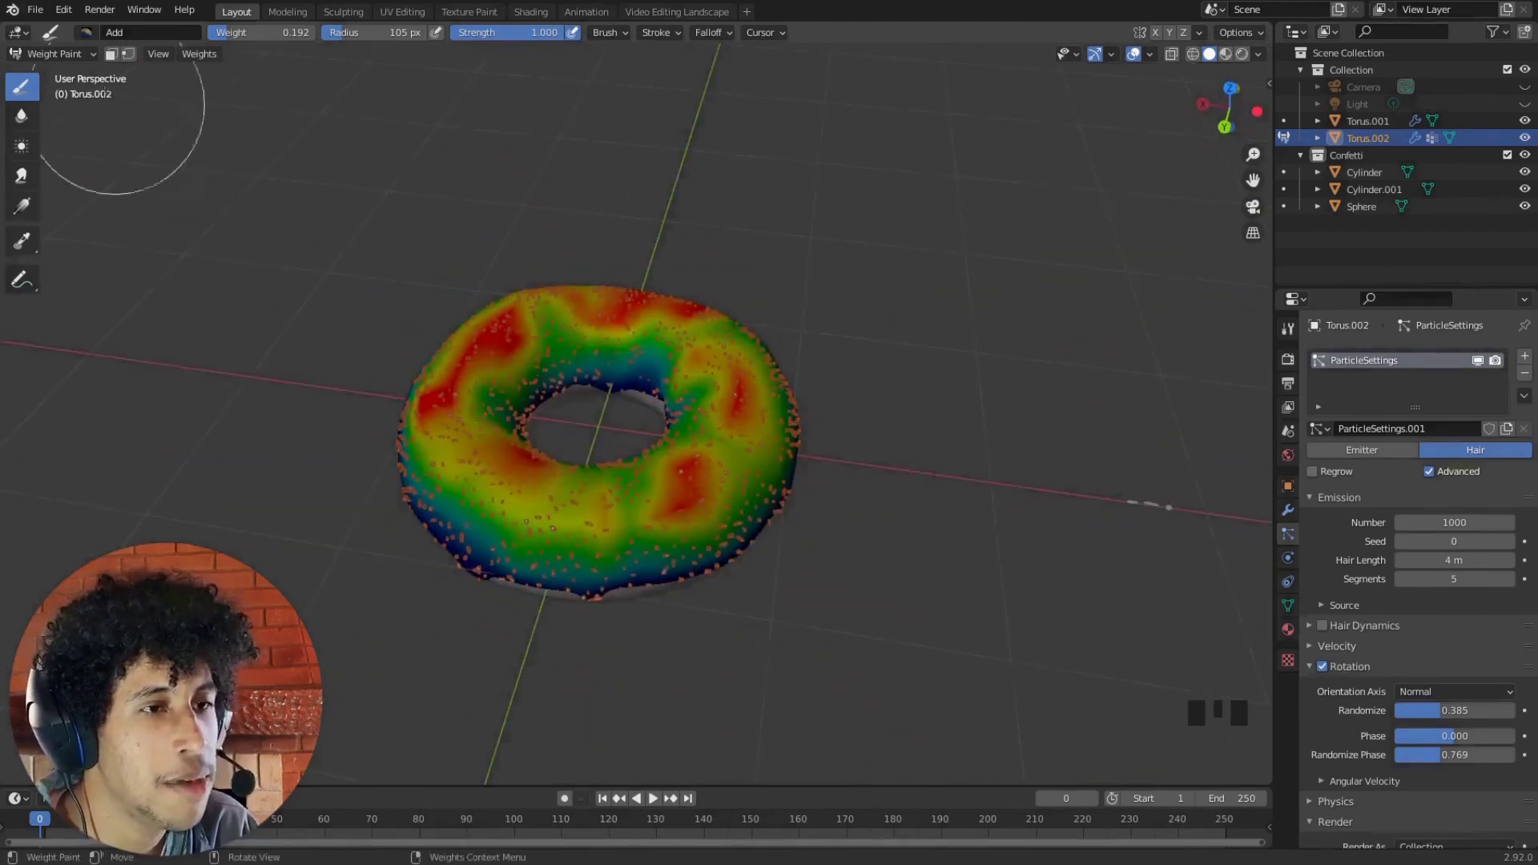
Smooth the red high-weight patches around the icing's top with the Blur tool at strength 1.000
left_click(22, 116)
middle_click_drag(480, 449, 530, 465)
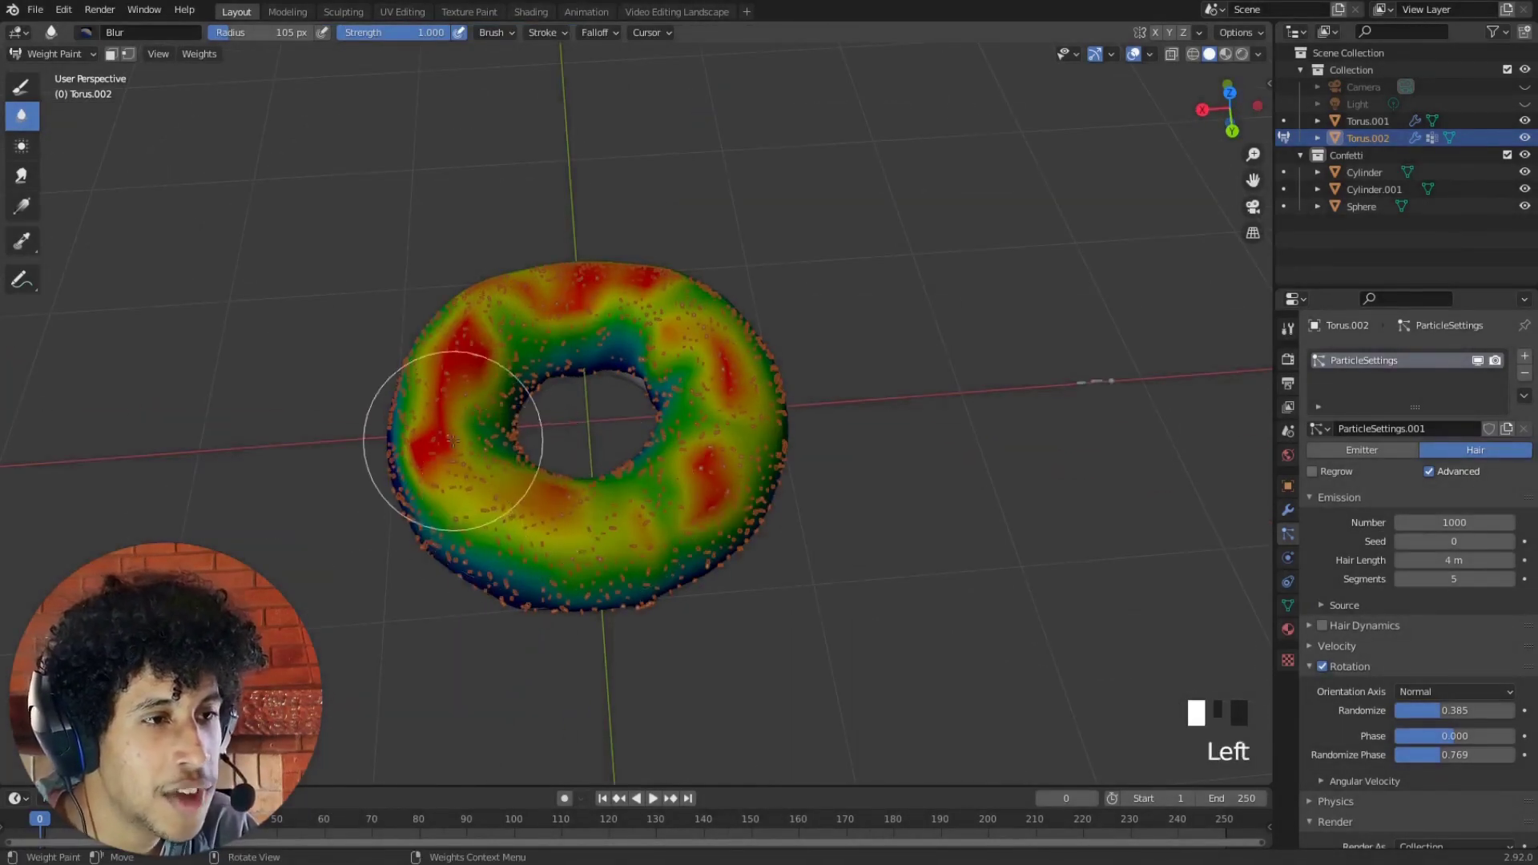
left_click_drag(586, 285, 645, 305)
mouse_move(645, 305)
left_mouse_down()
mouse_move(704, 326)
mouse_move(732, 488)
left_mouse_up()
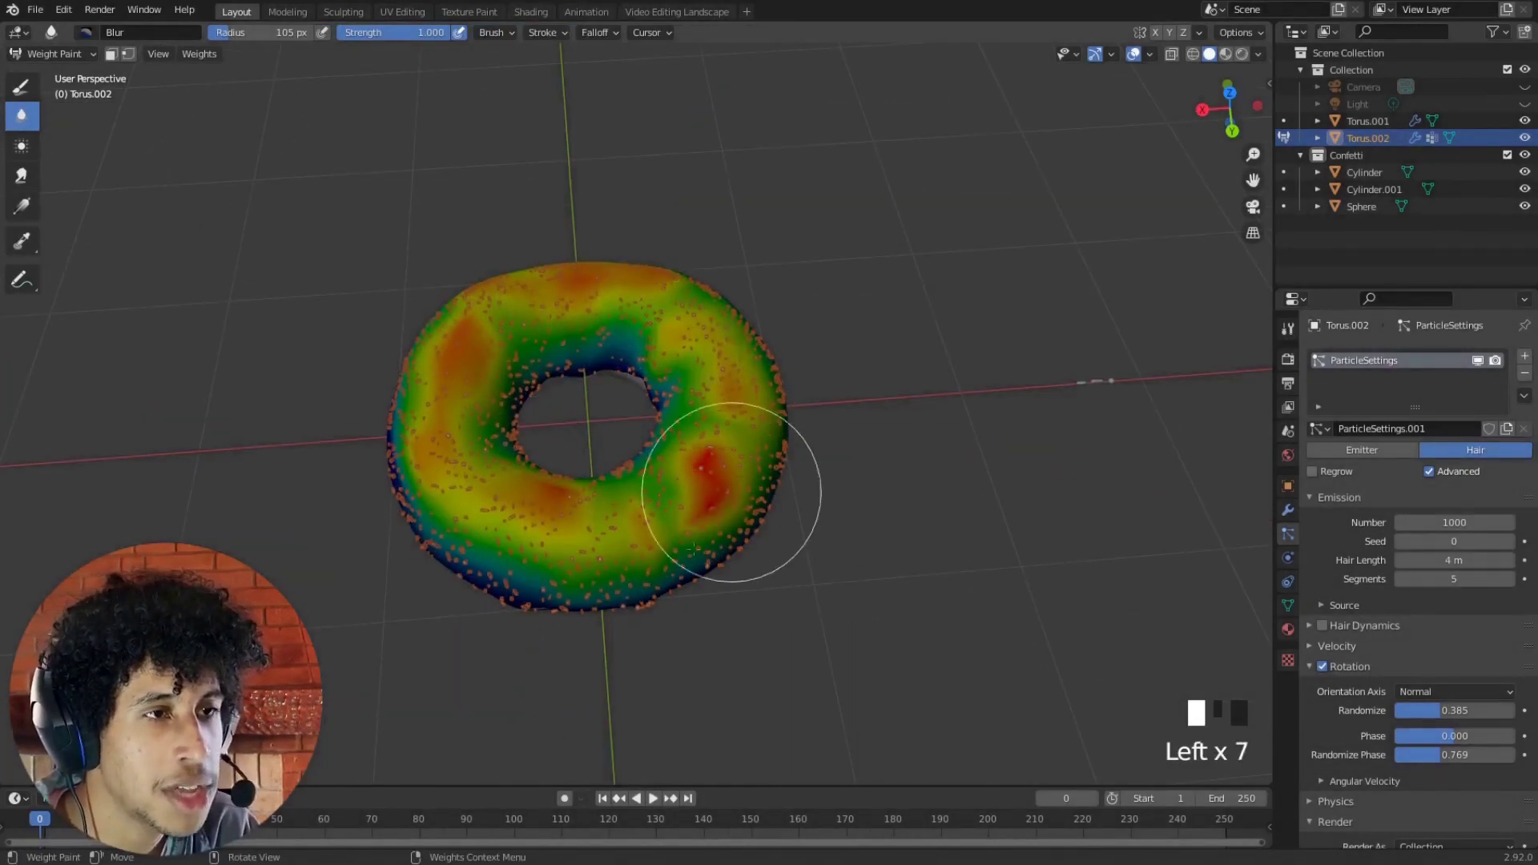
middle_click_drag(731, 488, 705, 473)
scroll(103, 88, "up", 2)
Return to the Add brush and paint a little more weight on the icing's outer side above the drips
left_click(21, 86)
mouse_move(465, 377)
middle_mouse_down("shift")
mouse_move(361, 343)
mouse_move(646, 333)
mouse_move(670, 508)
middle_mouse_up("shift")
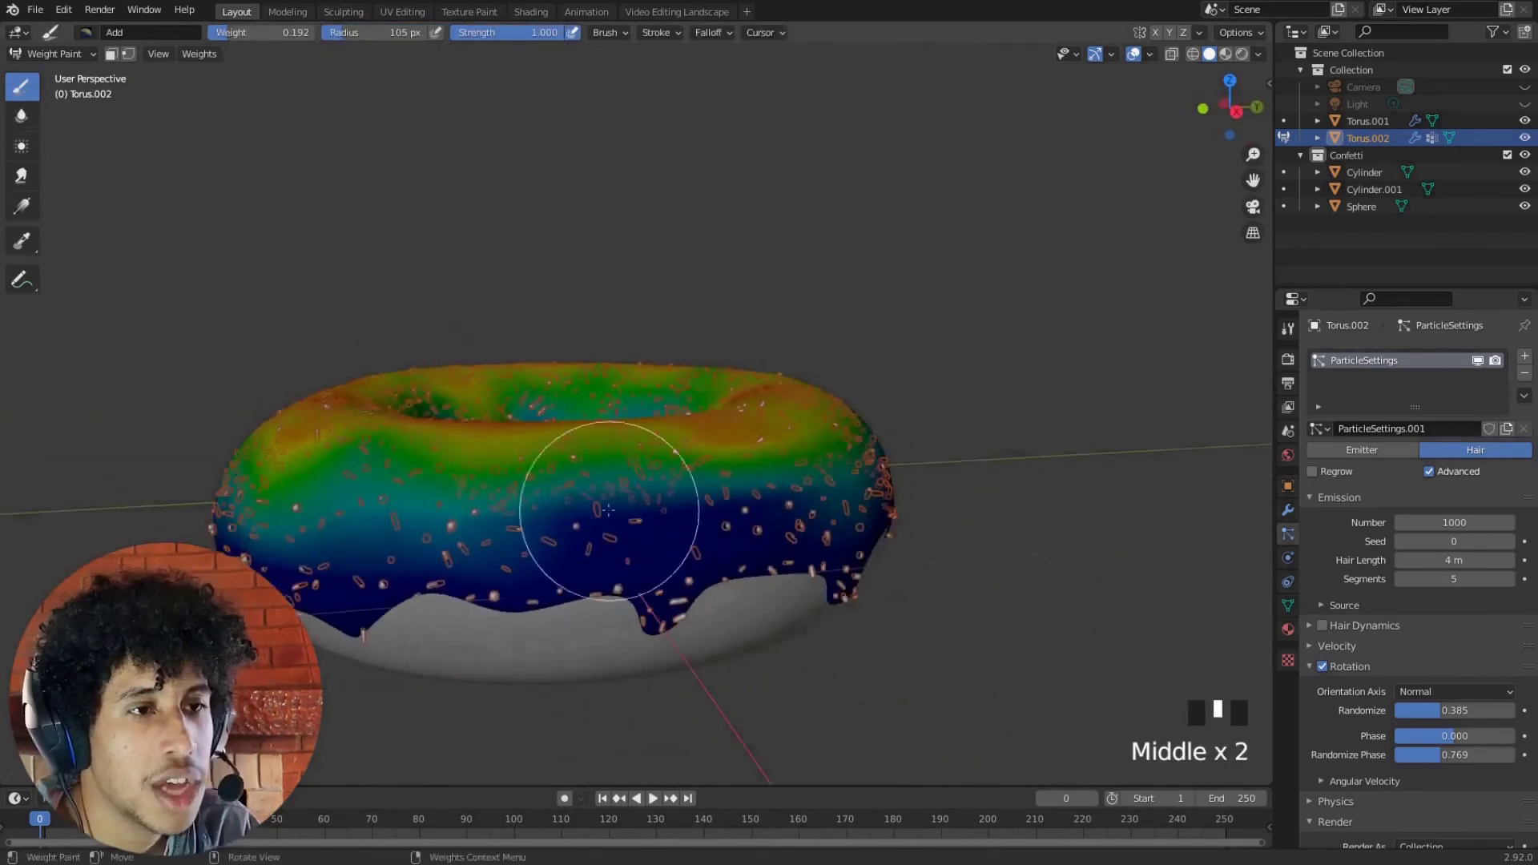
left_click_drag(670, 508, 721, 481)
mouse_move(721, 481)
middle_mouse_down()
mouse_move(664, 510)
mouse_move(1226, 565)
middle_mouse_up()
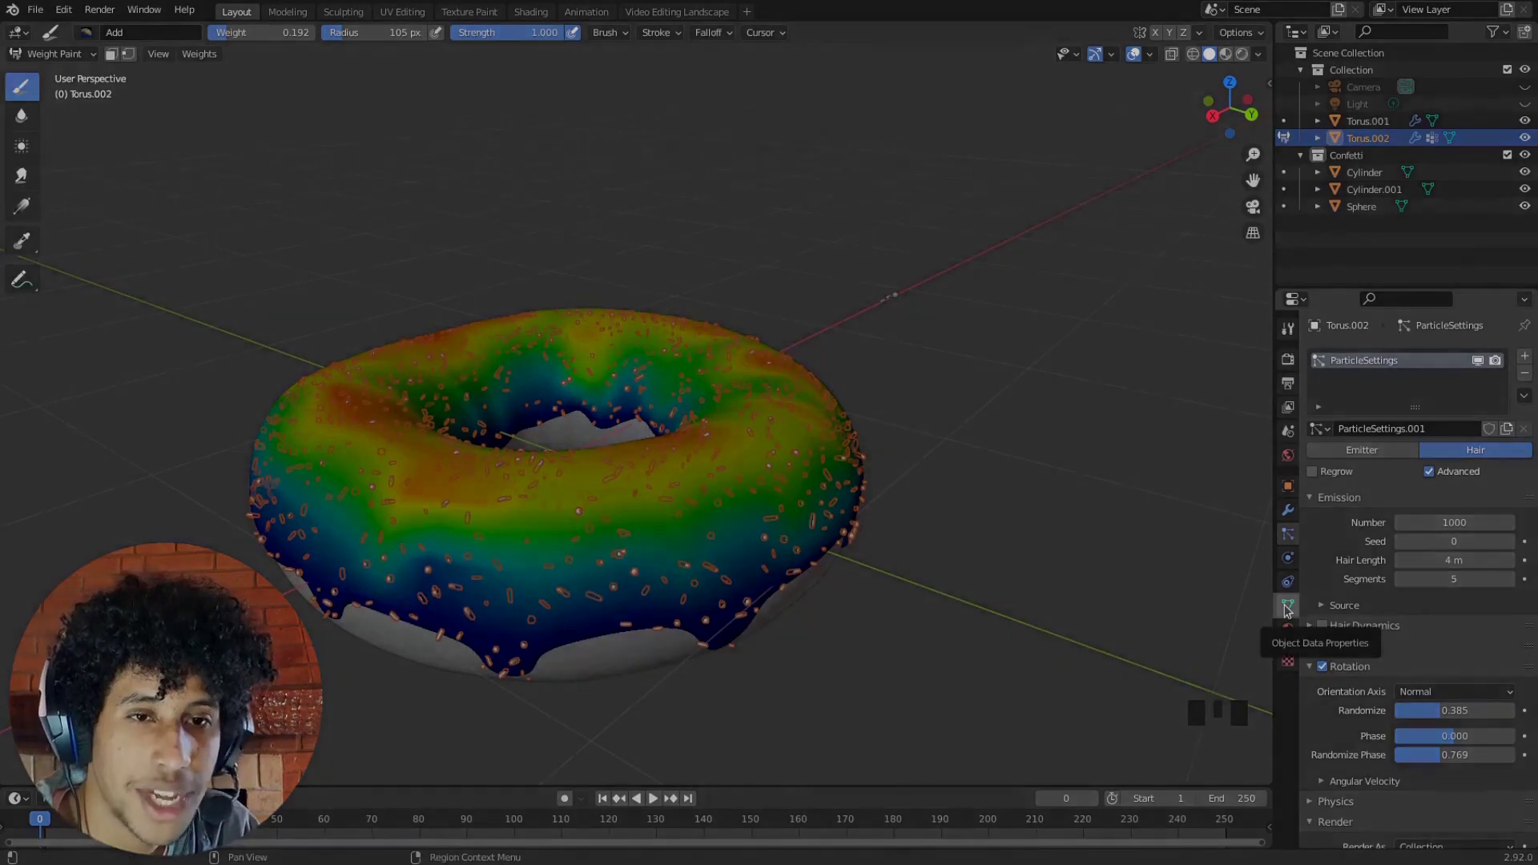
Add a second vertex group to the icing, compare it with Group, and remove the second one again
left_click(1287, 608)
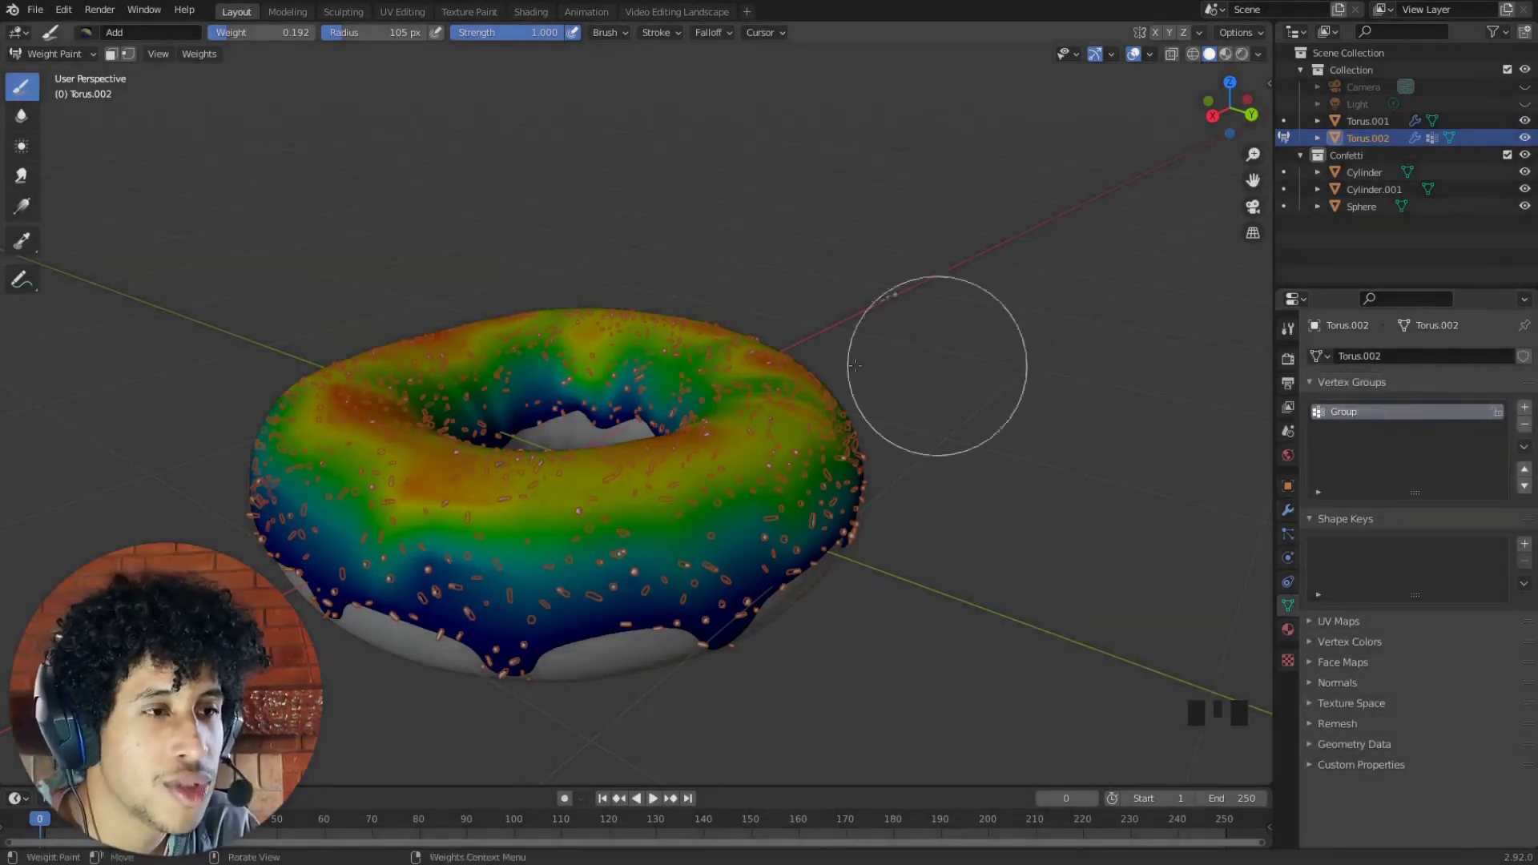
middle_click_drag(934, 361, 687, 523)
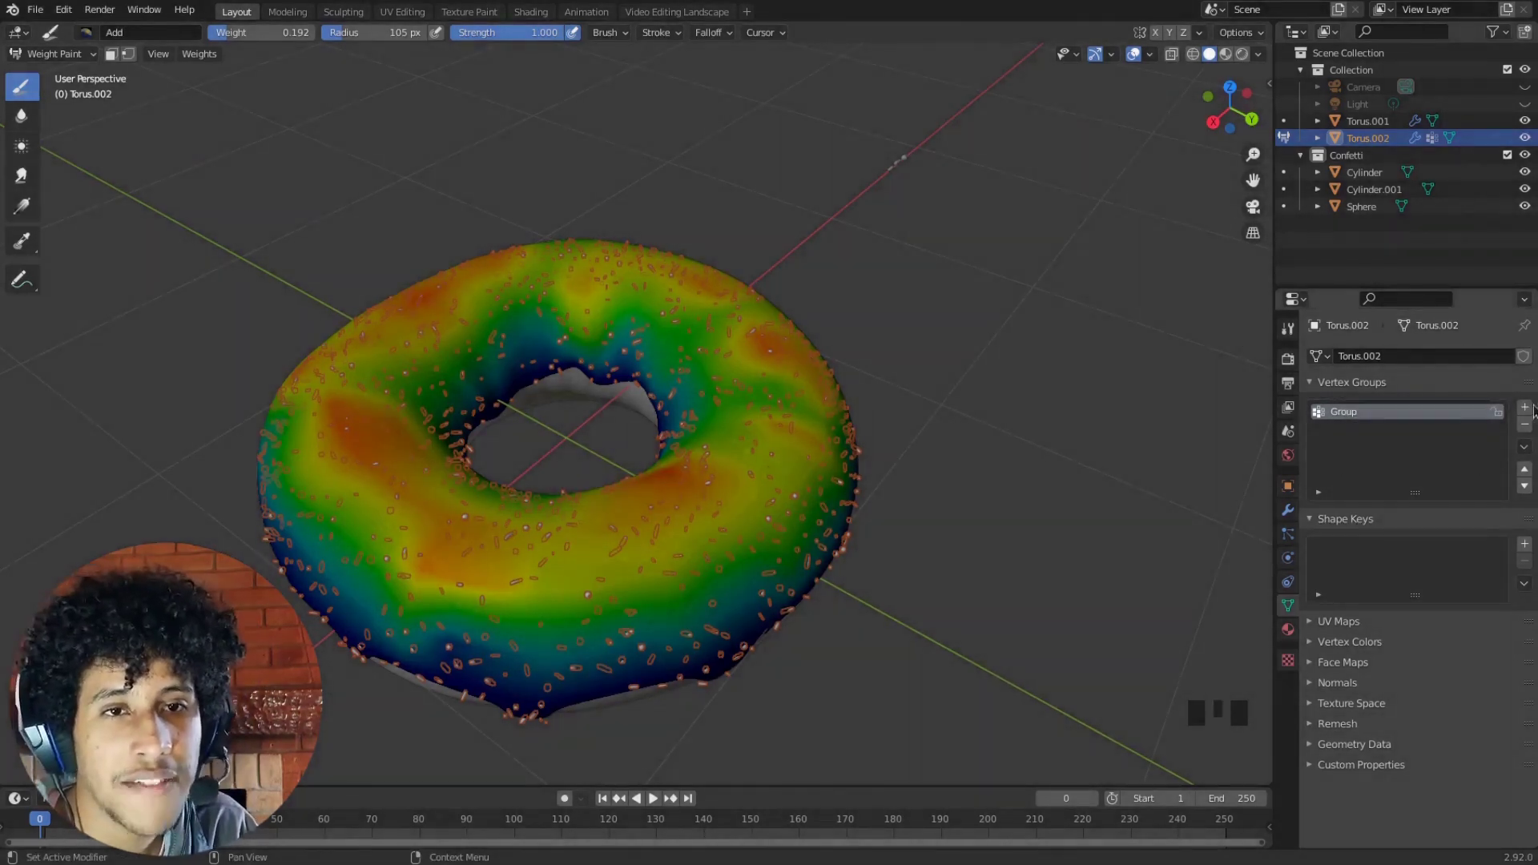
left_click(1525, 407)
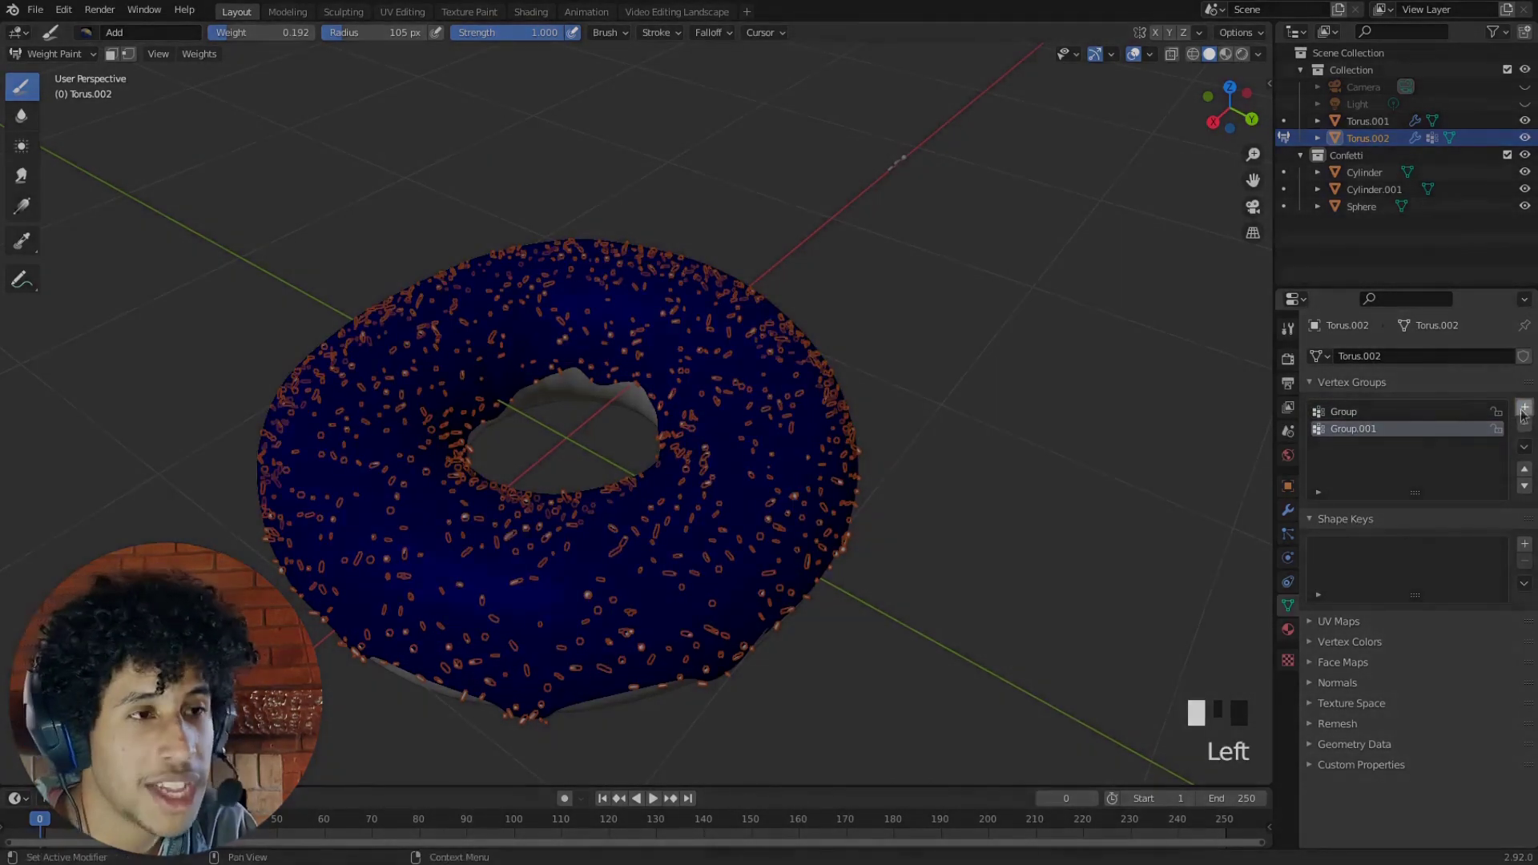
middle_click_drag(417, 473, 371, 506)
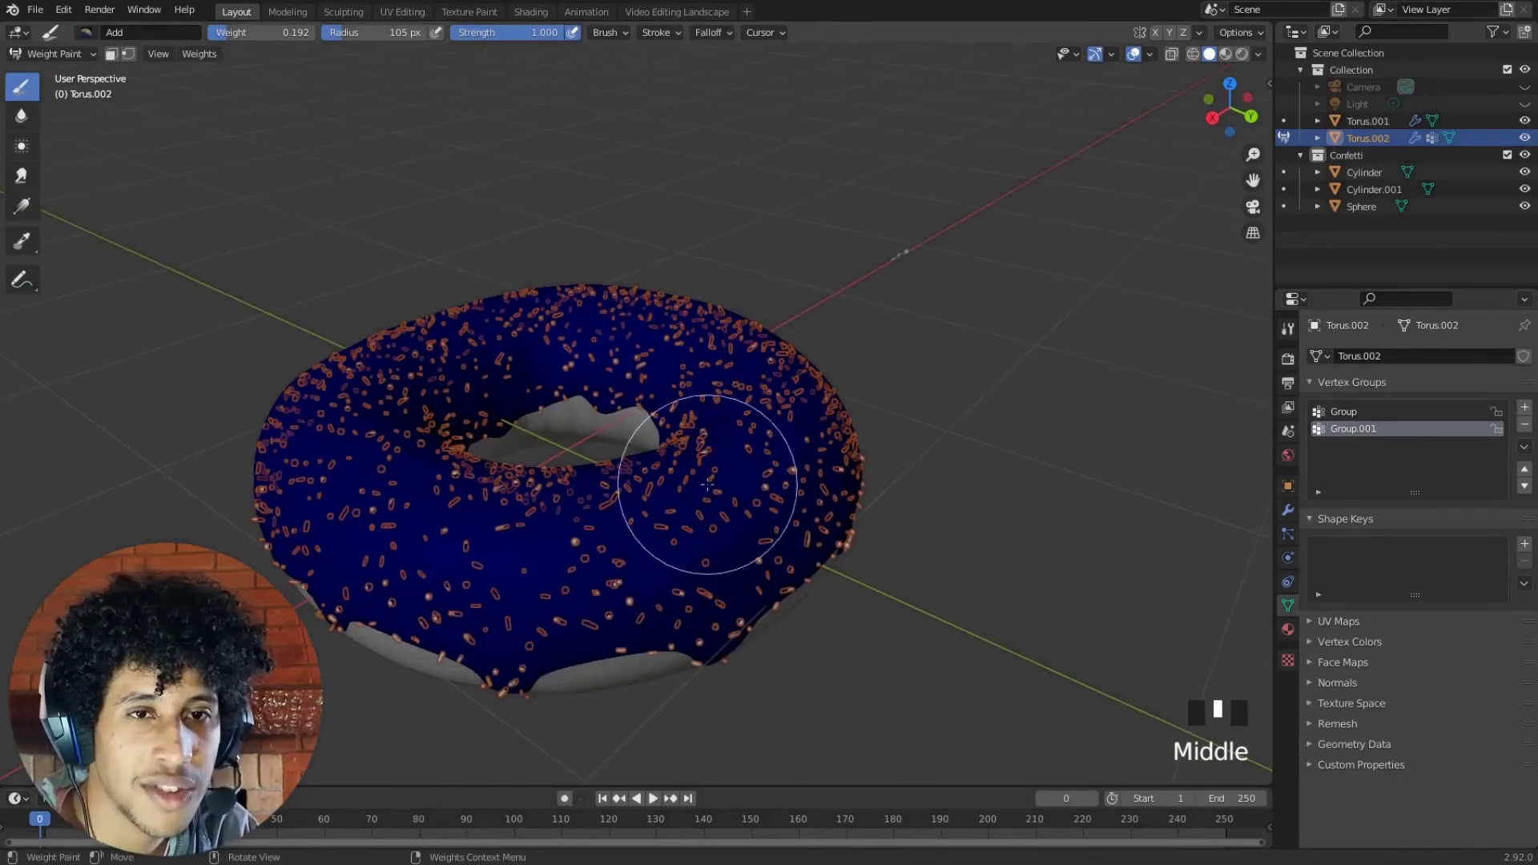
left_click(1354, 411)
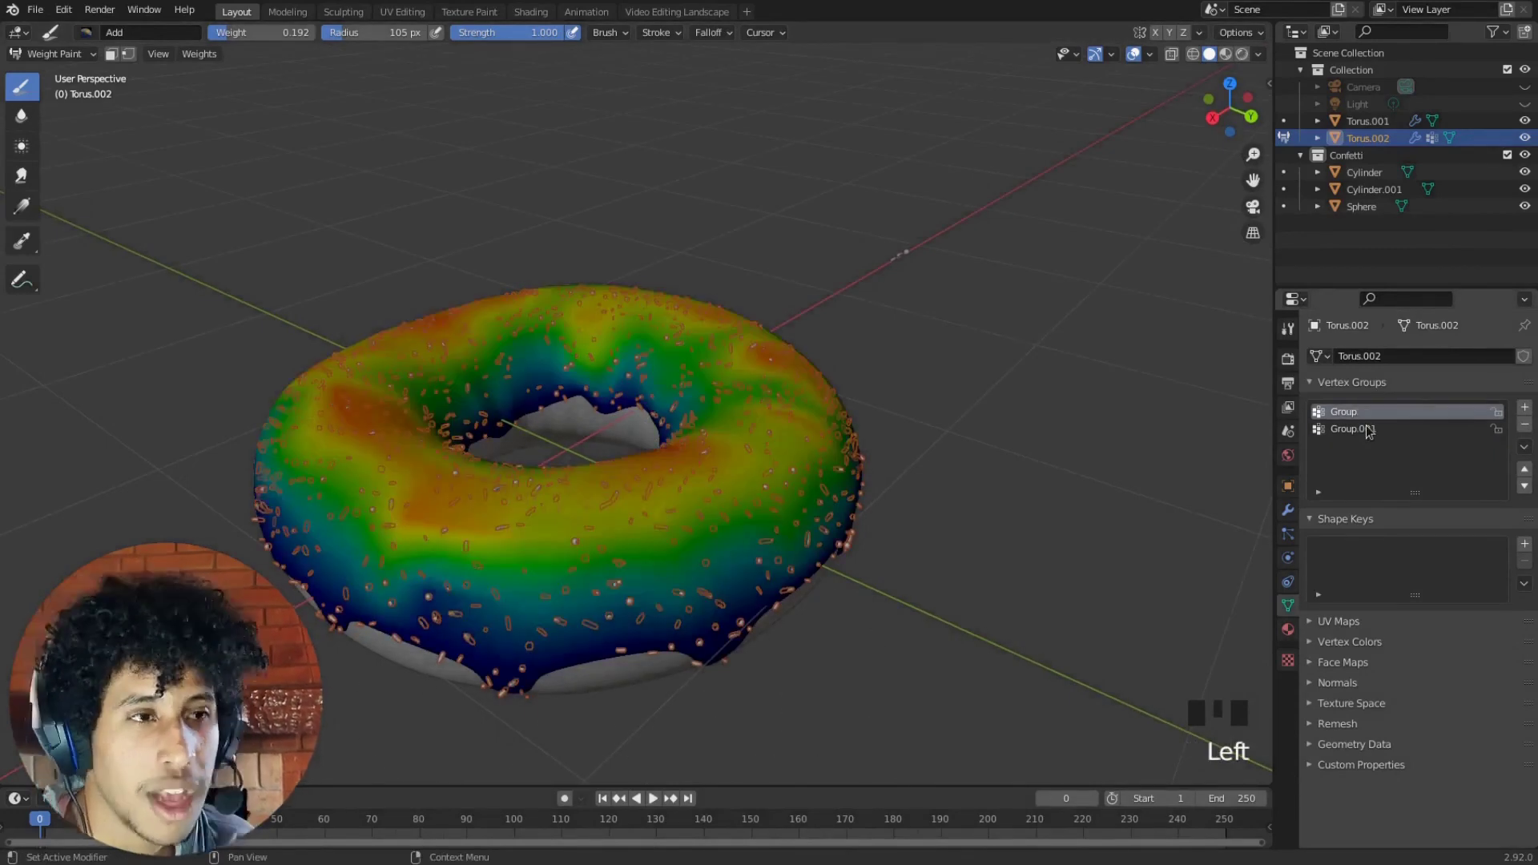
left_click(1343, 429)
left_click(1525, 430)
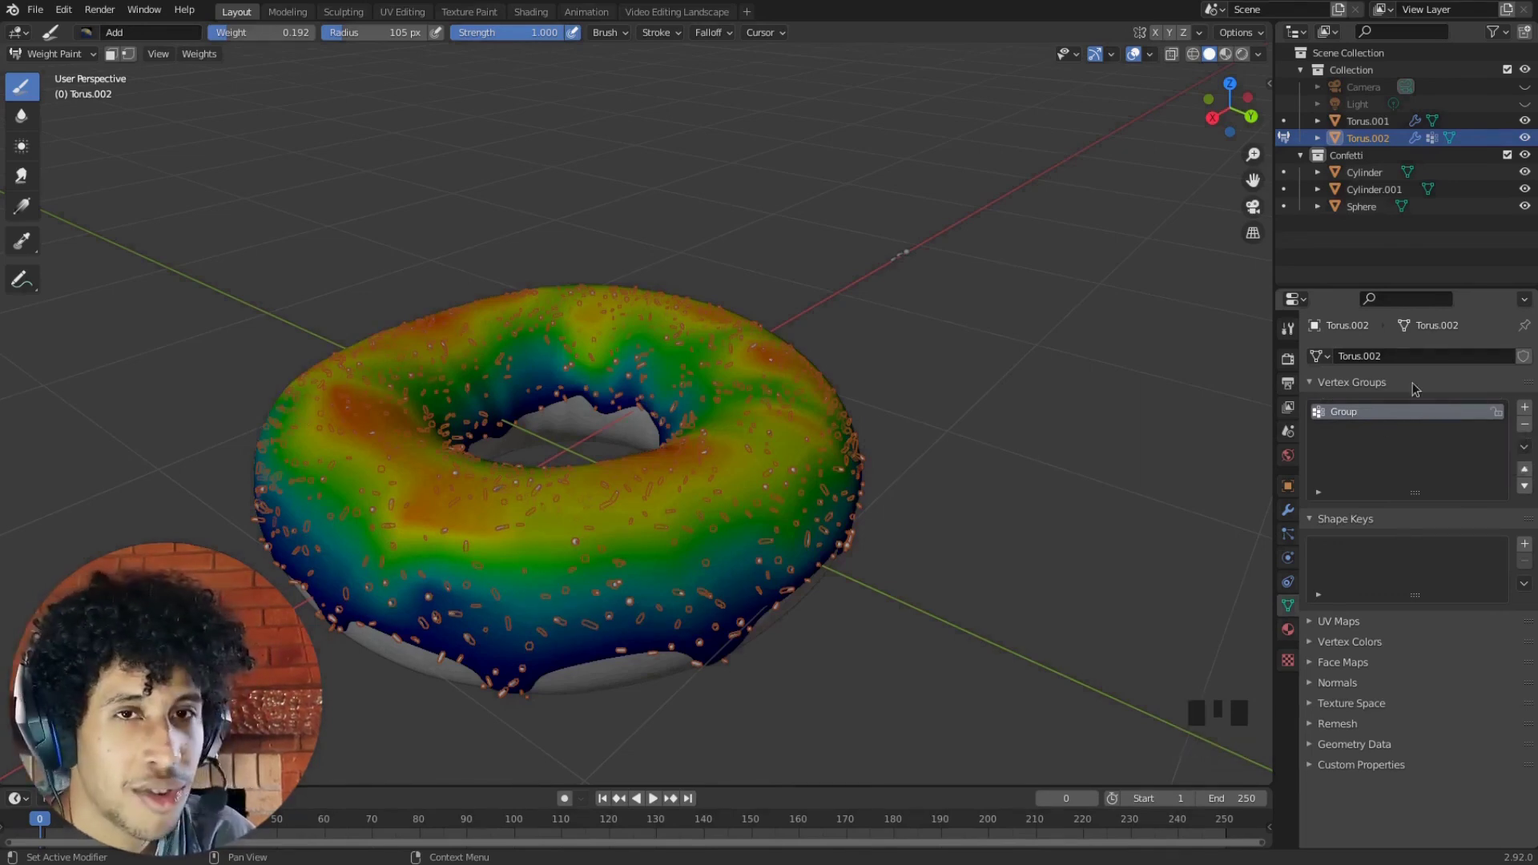
Return the icing to Object Mode and assign the vertex group Group to the particle system's Density
middle_click_drag(960, 330, 987, 344)
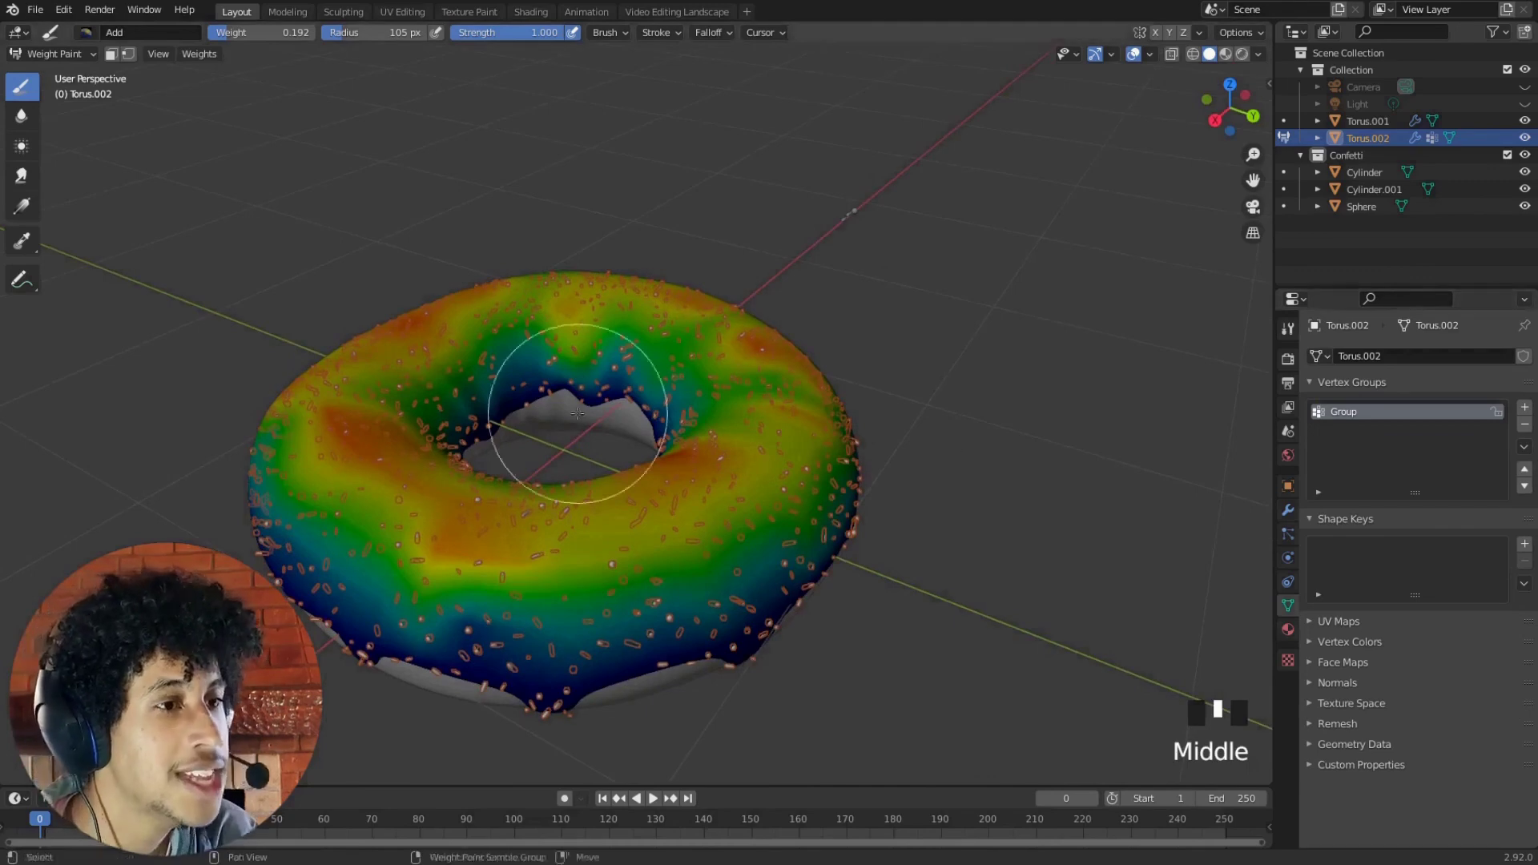
key("ctrl+Tab")
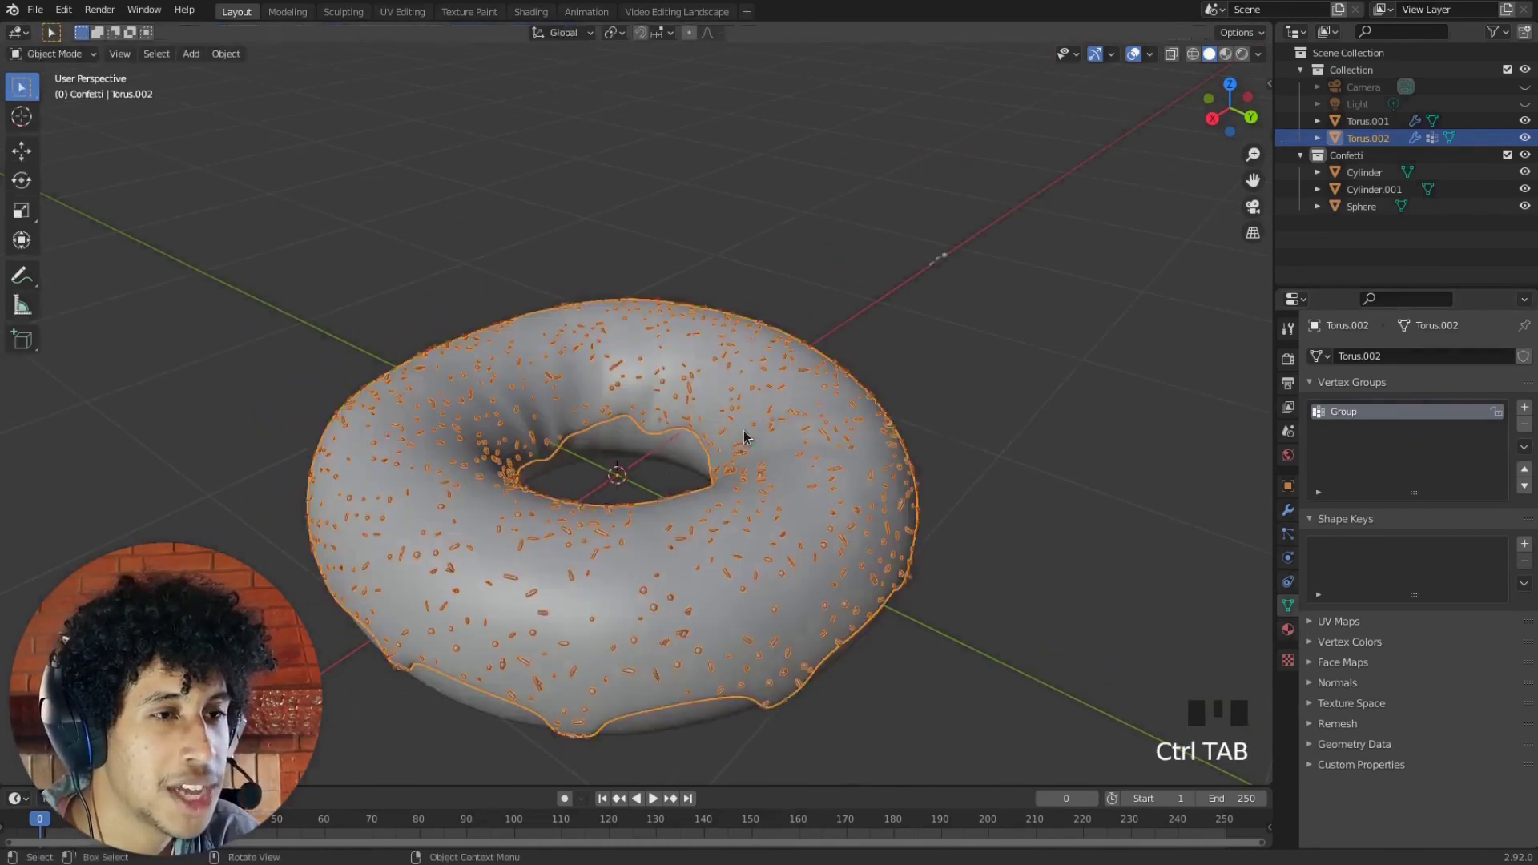
middle_click_drag(744, 430, 720, 419, "shift")
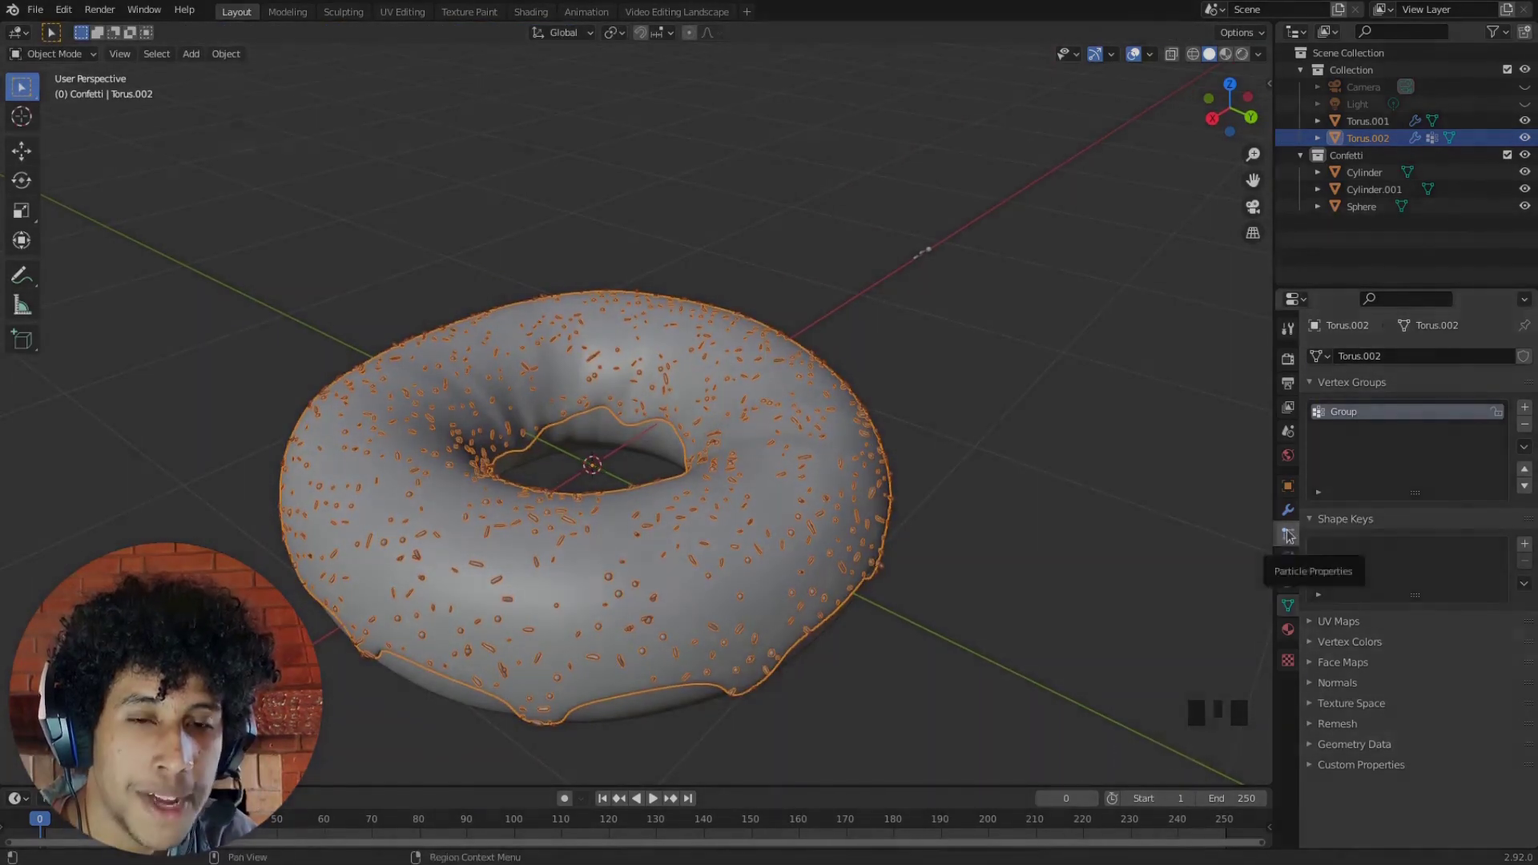
left_click(1288, 535)
scroll(1447, 712, "down", 16)
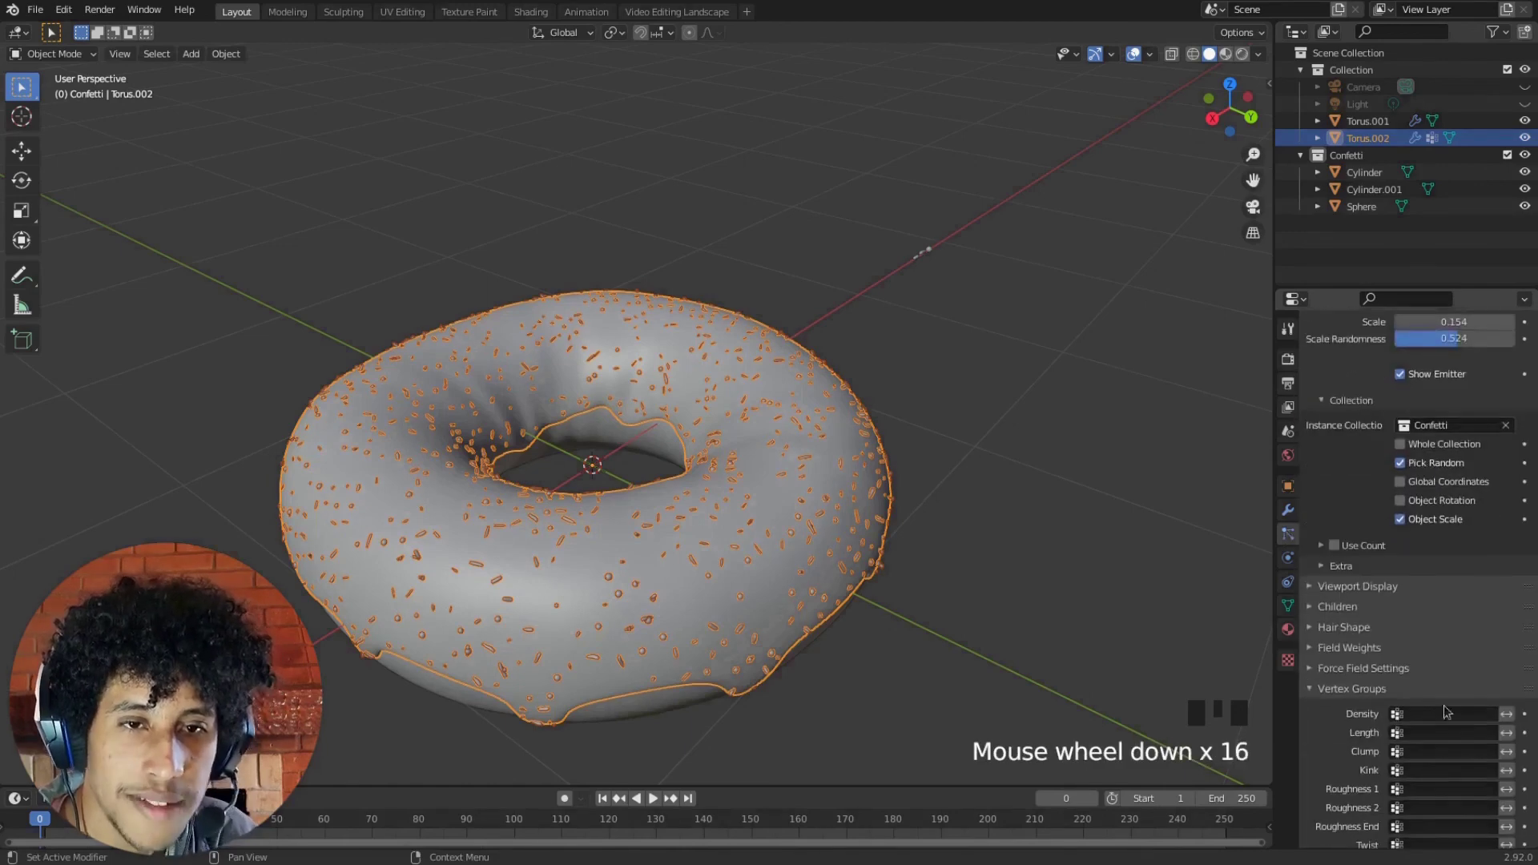
scroll(1447, 712, "down", 1)
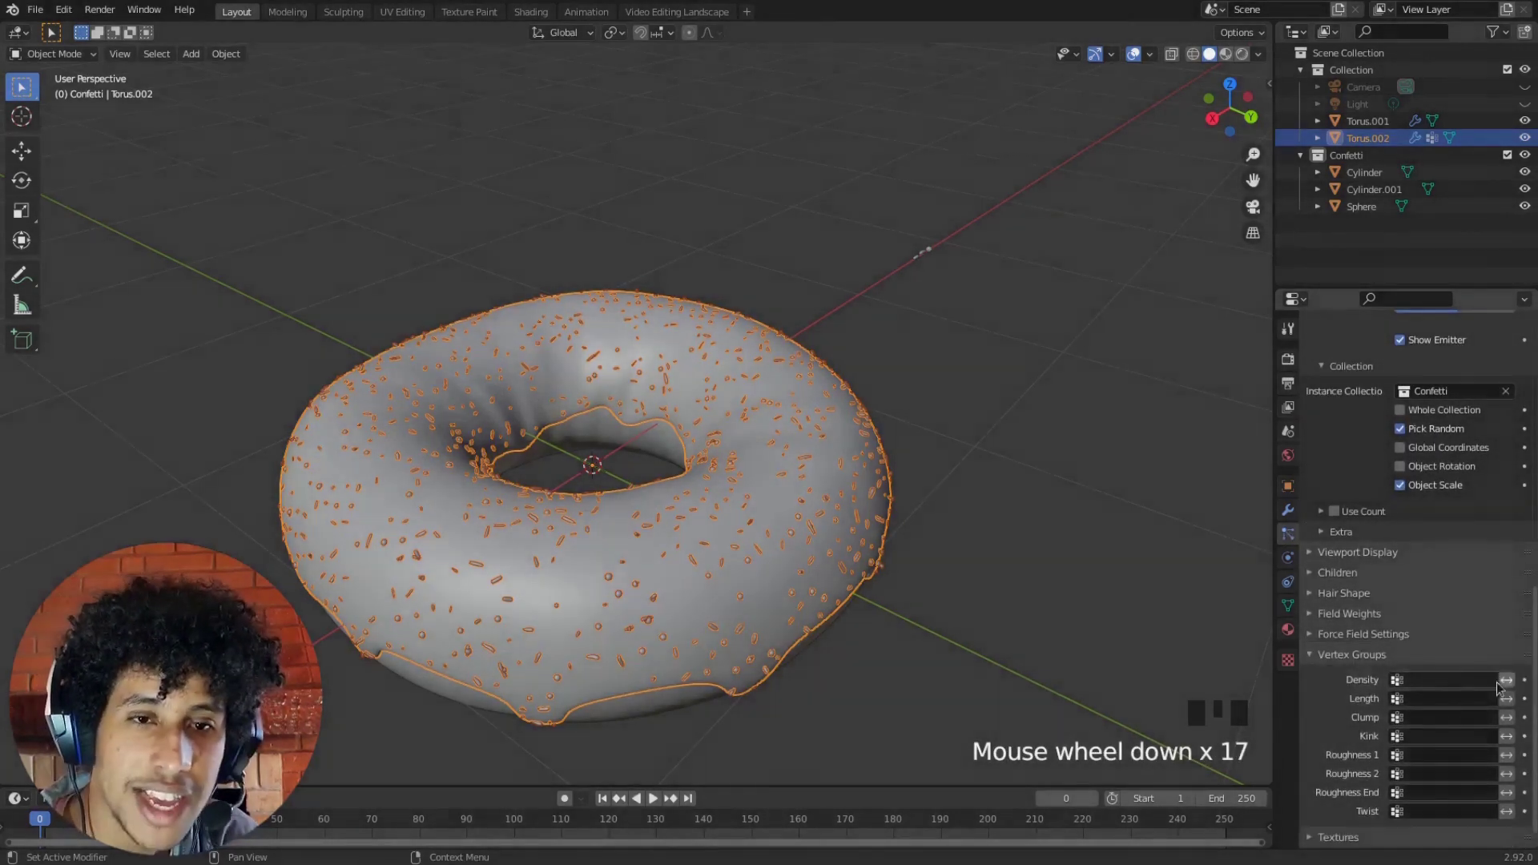
left_click(1468, 683)
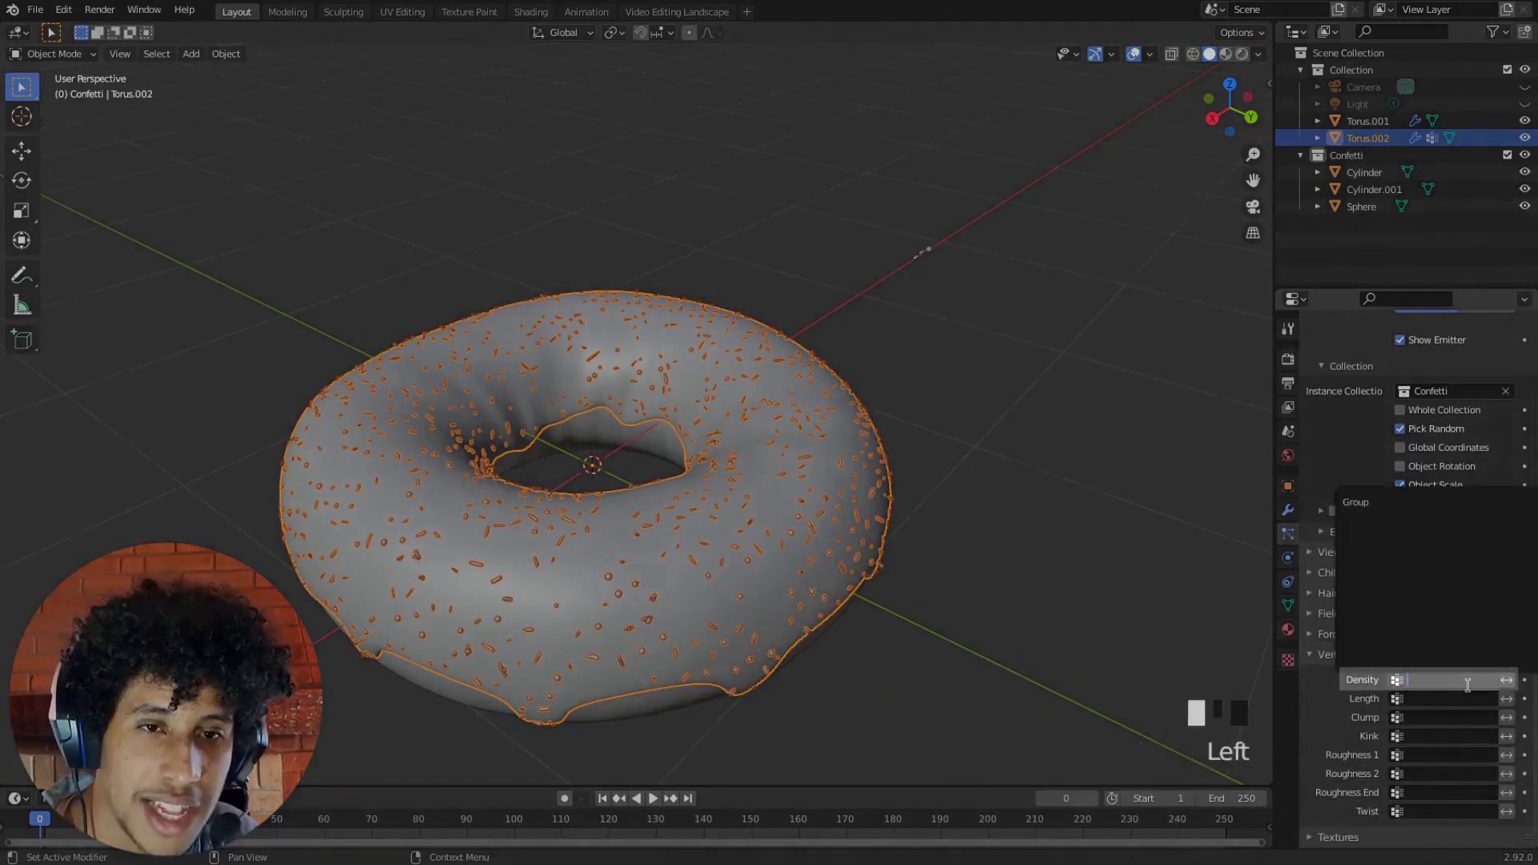
left_click(1419, 516)
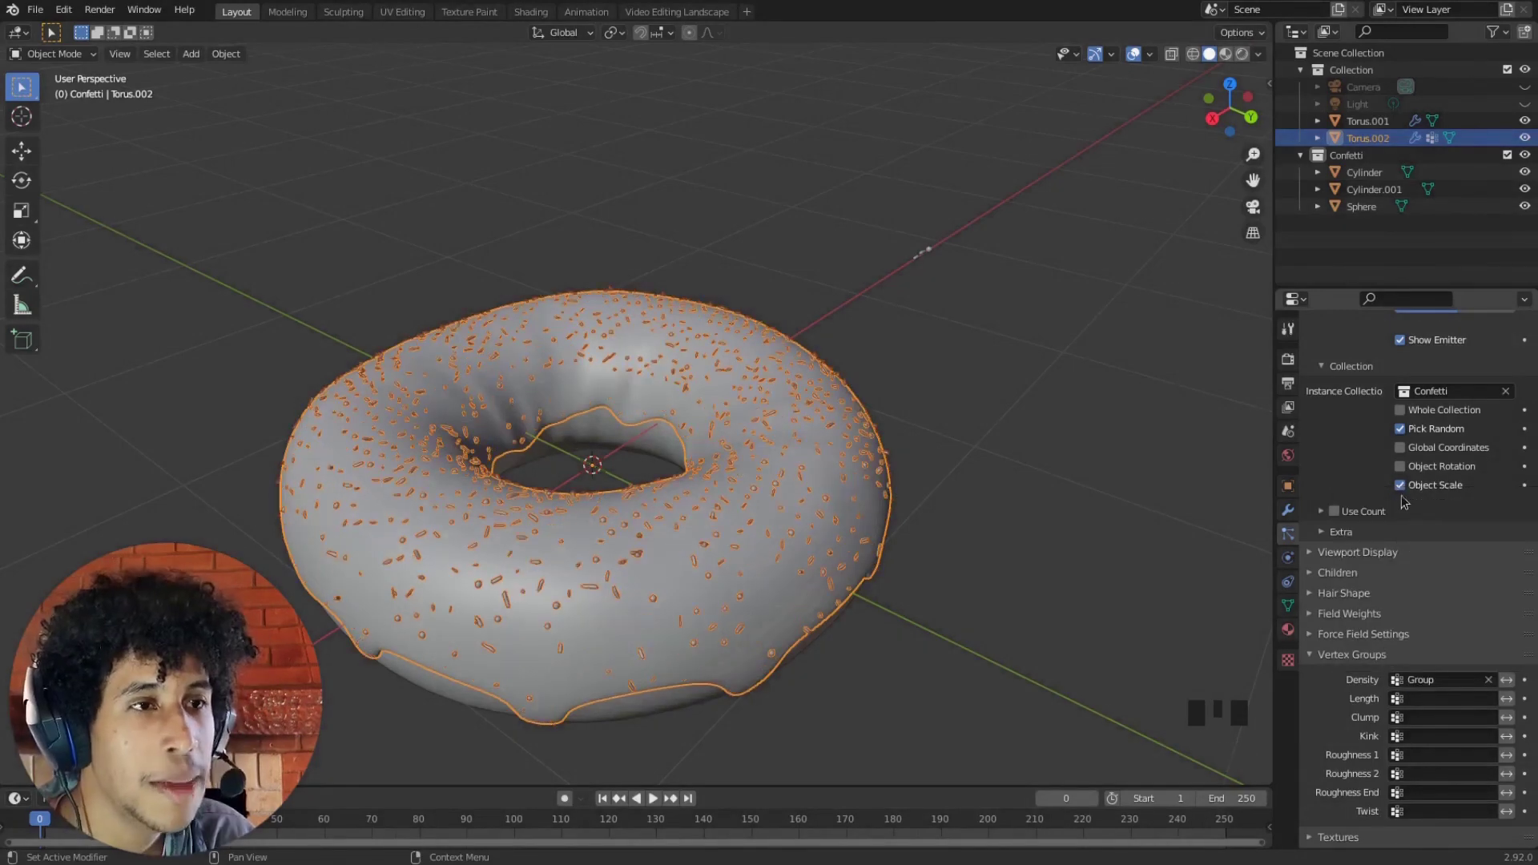
Check the confetti distribution, then put the icing back into Weight Paint mode with the Subtract brush
middle_click_drag(1034, 384, 877, 411)
scroll(483, 277, "up", 4)
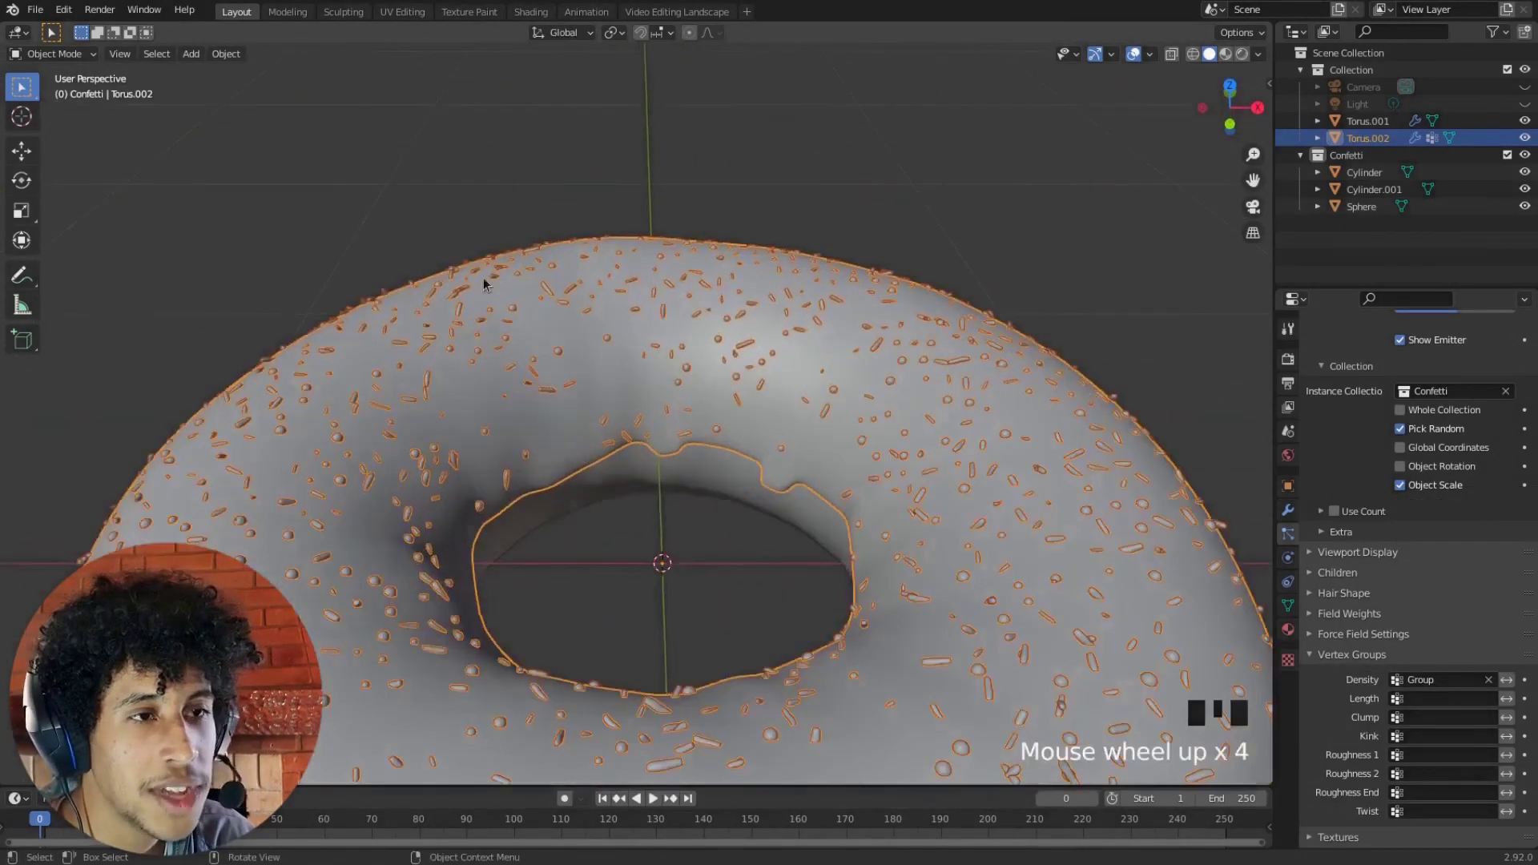
middle_click_drag(483, 277, 745, 459)
scroll(704, 518, "down", 5)
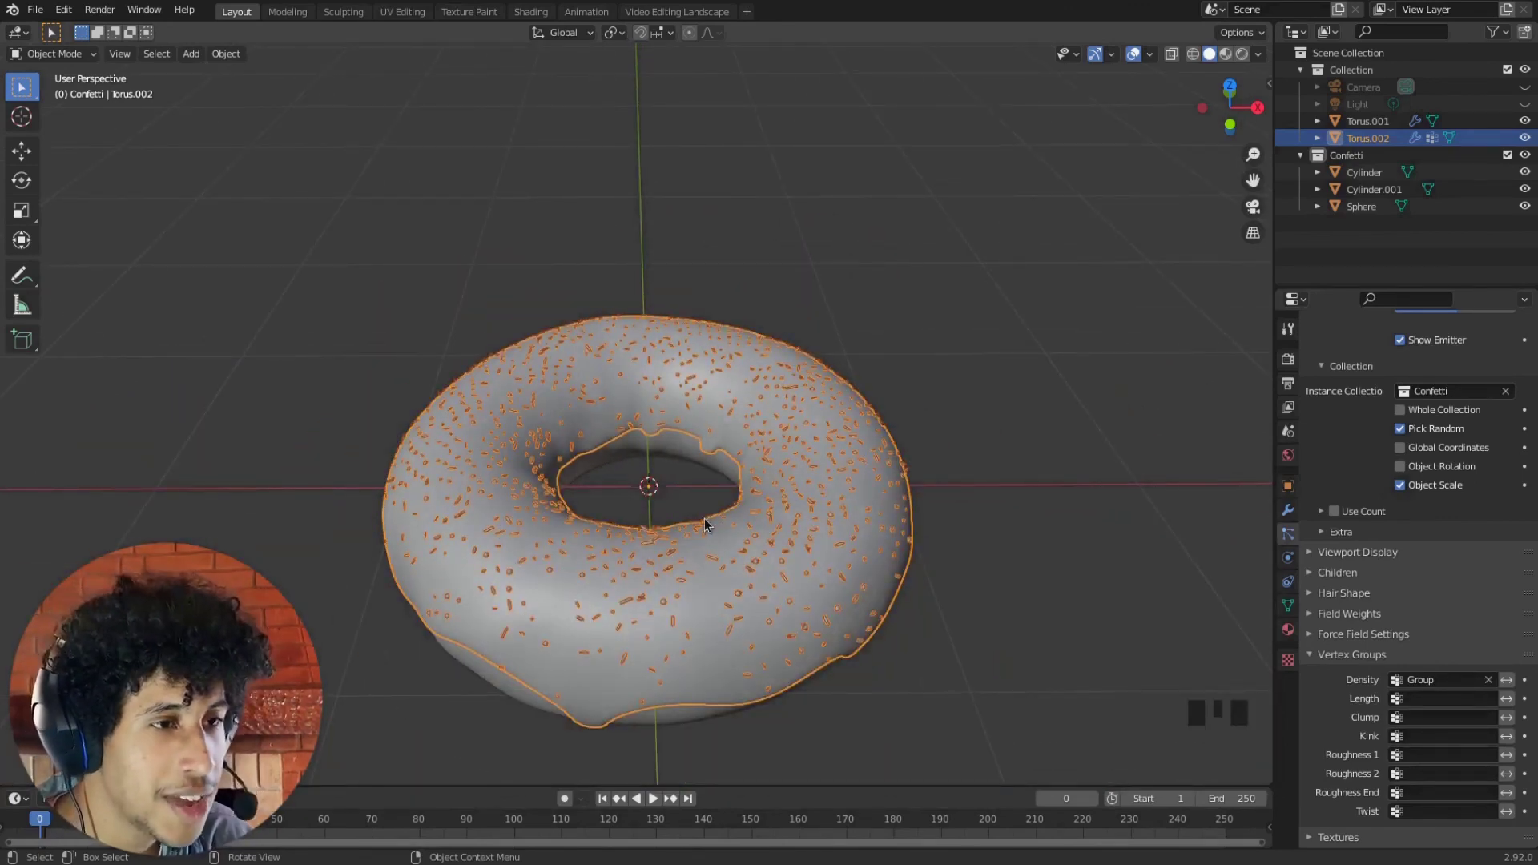
key("ctrl+Tab")
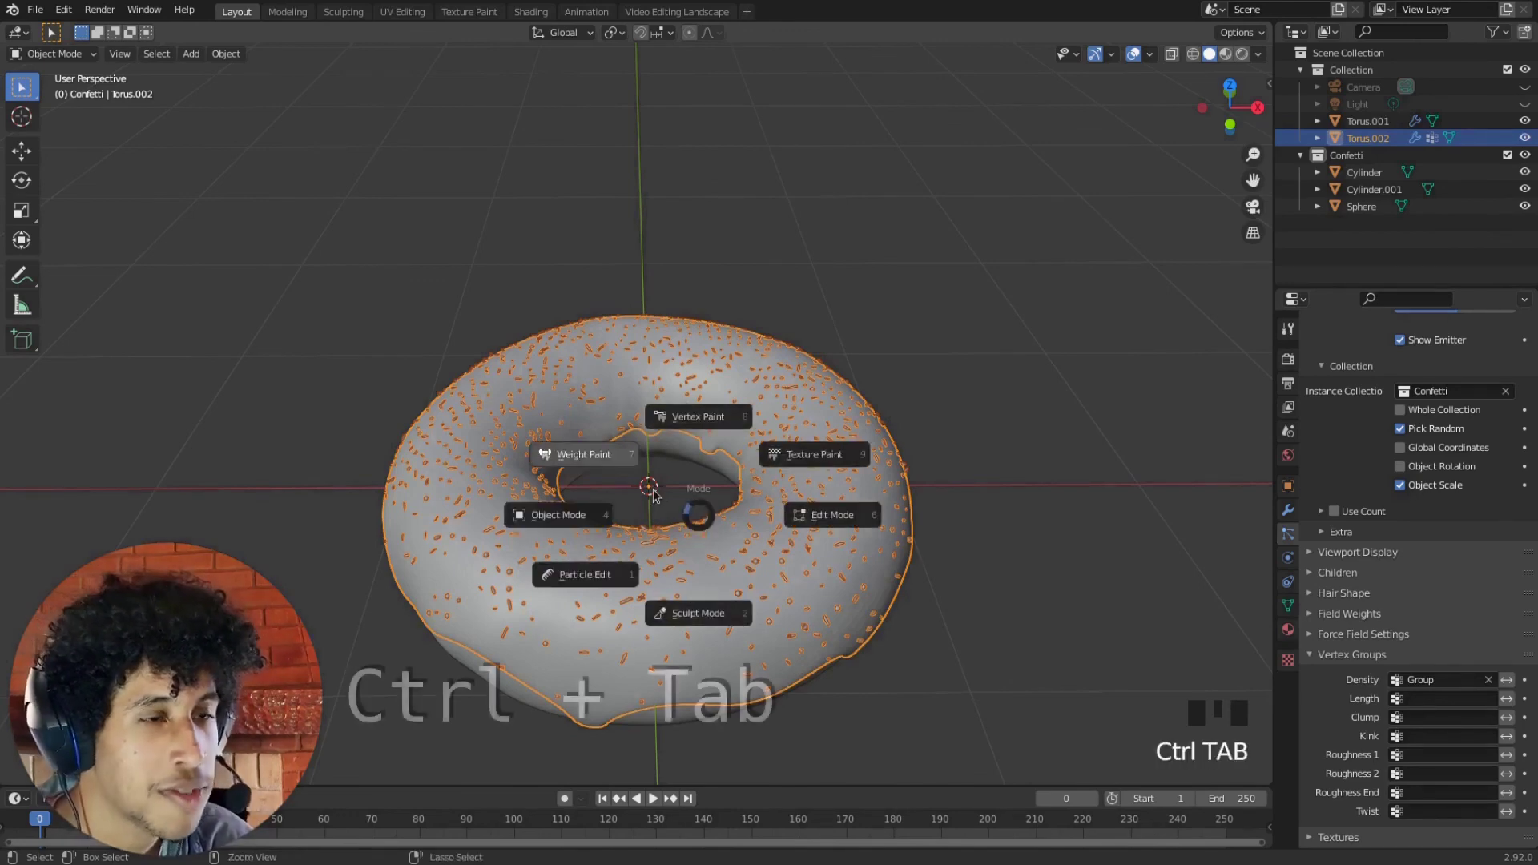
left_click(627, 470)
scroll(652, 481, "up", 3)
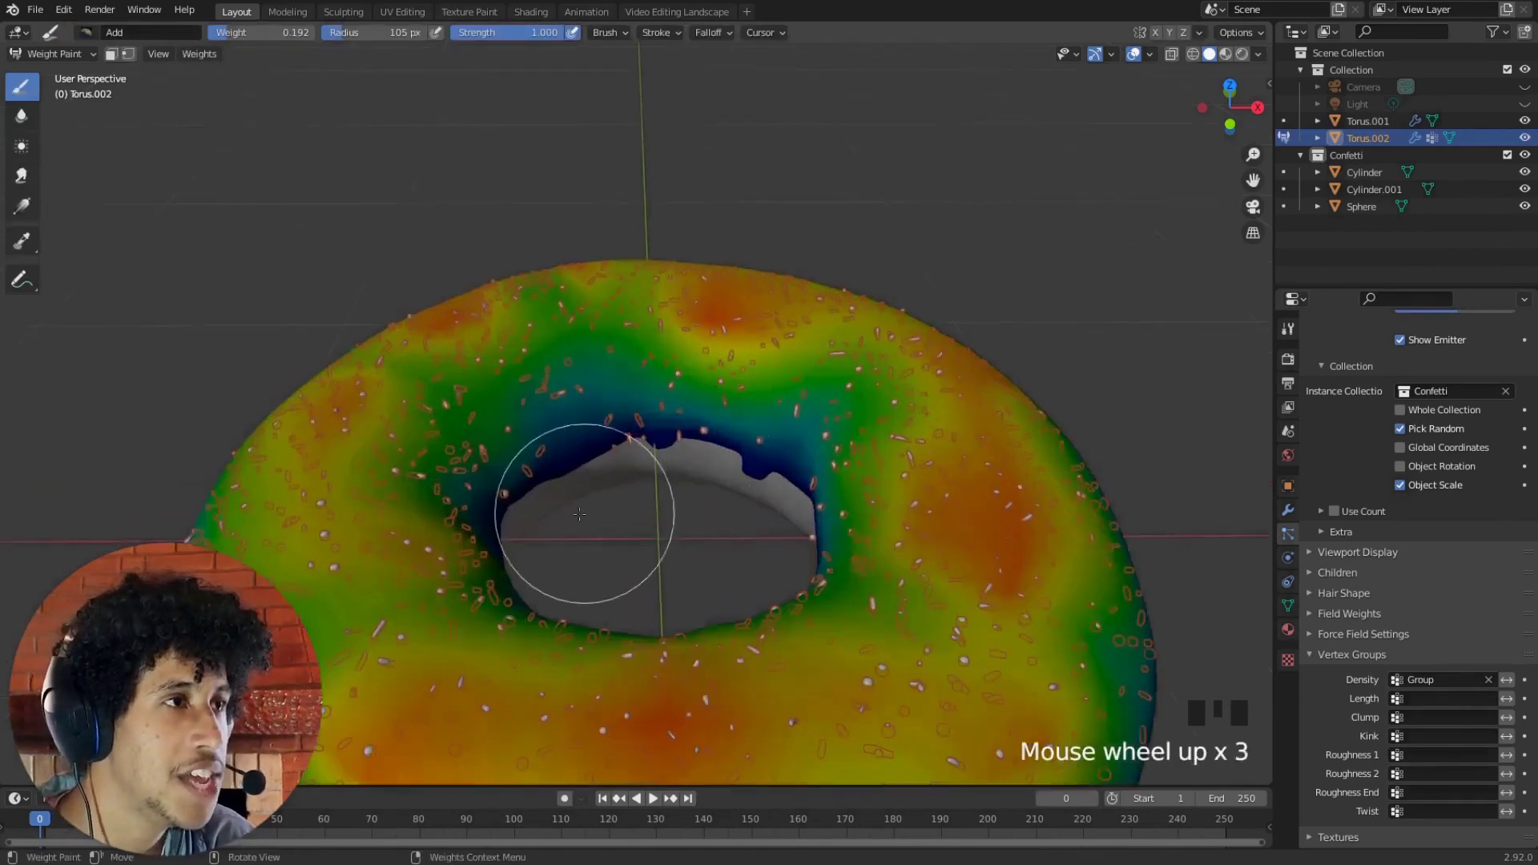
left_click(86, 33)
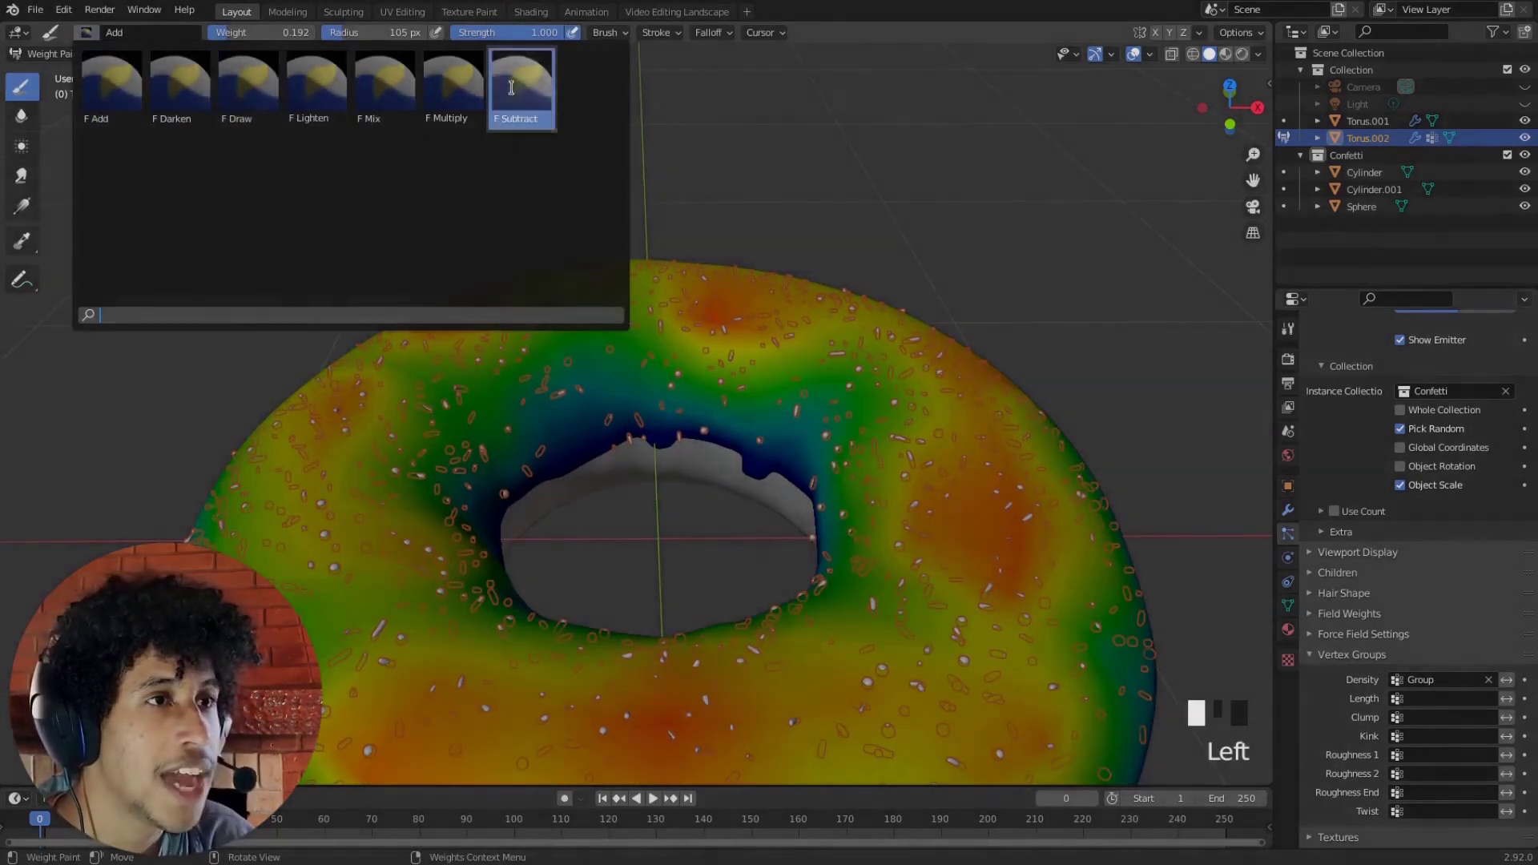
left_click(521, 87)
Subtract weight along the icing's inner edge around the hole
mouse_move(653, 429)
middle_mouse_down()
mouse_move(438, 501)
mouse_move(577, 385)
middle_mouse_up()
left_click_drag(637, 344, 597, 368)
middle_click_drag(596, 368, 513, 368)
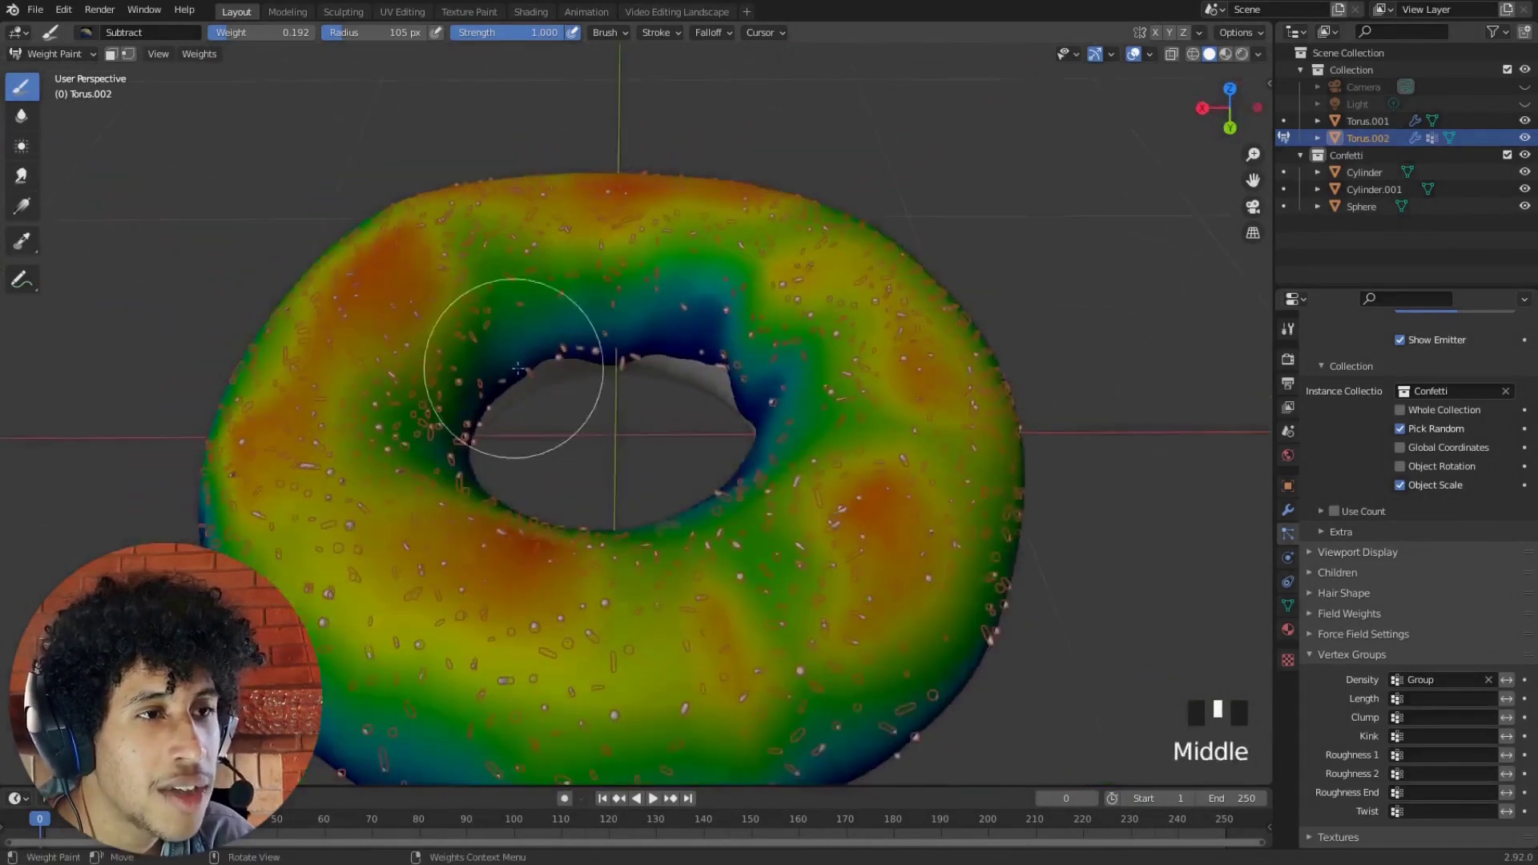
left_click_drag(512, 368, 553, 353)
left_click_drag(597, 344, 552, 356)
left_click_drag(529, 360, 492, 377)
scroll(609, 449, "down", 3)
Subtract weight along the icing's lower outer sides and drips around the donut
mouse_move(625, 513)
middle_mouse_down()
mouse_move(713, 476)
mouse_move(601, 637)
middle_mouse_up()
mouse_move(601, 637)
left_mouse_down()
mouse_move(673, 569)
mouse_move(608, 611)
mouse_move(647, 586)
mouse_move(761, 584)
left_mouse_up()
left_click_drag(762, 583, 810, 580)
mouse_move(810, 580)
middle_mouse_down()
mouse_move(617, 566)
mouse_move(776, 569)
middle_mouse_up()
left_click_drag(513, 633, 454, 646)
middle_click_drag(454, 646, 657, 613)
left_click_drag(657, 613, 846, 540)
left_click_drag(846, 539, 720, 589)
middle_click_drag(846, 539, 897, 532)
Return the icing from Weight Paint to Object Mode and check the confetti distribution from above
key("ctrl+Tab")
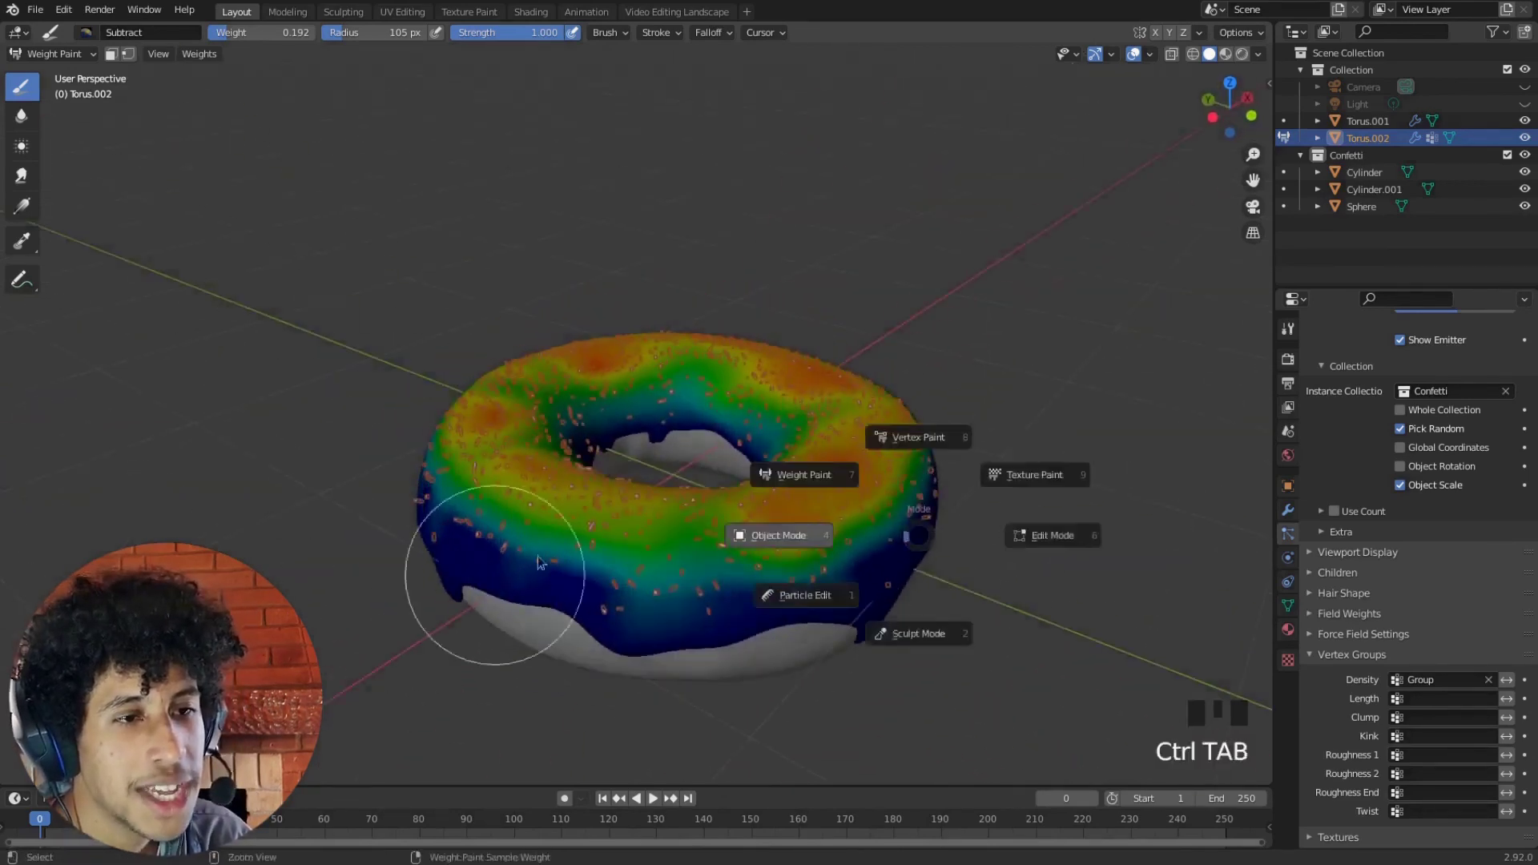
left_click(481, 601)
middle_click_drag(481, 601, 796, 360)
middle_click_drag(796, 360, 785, 341)
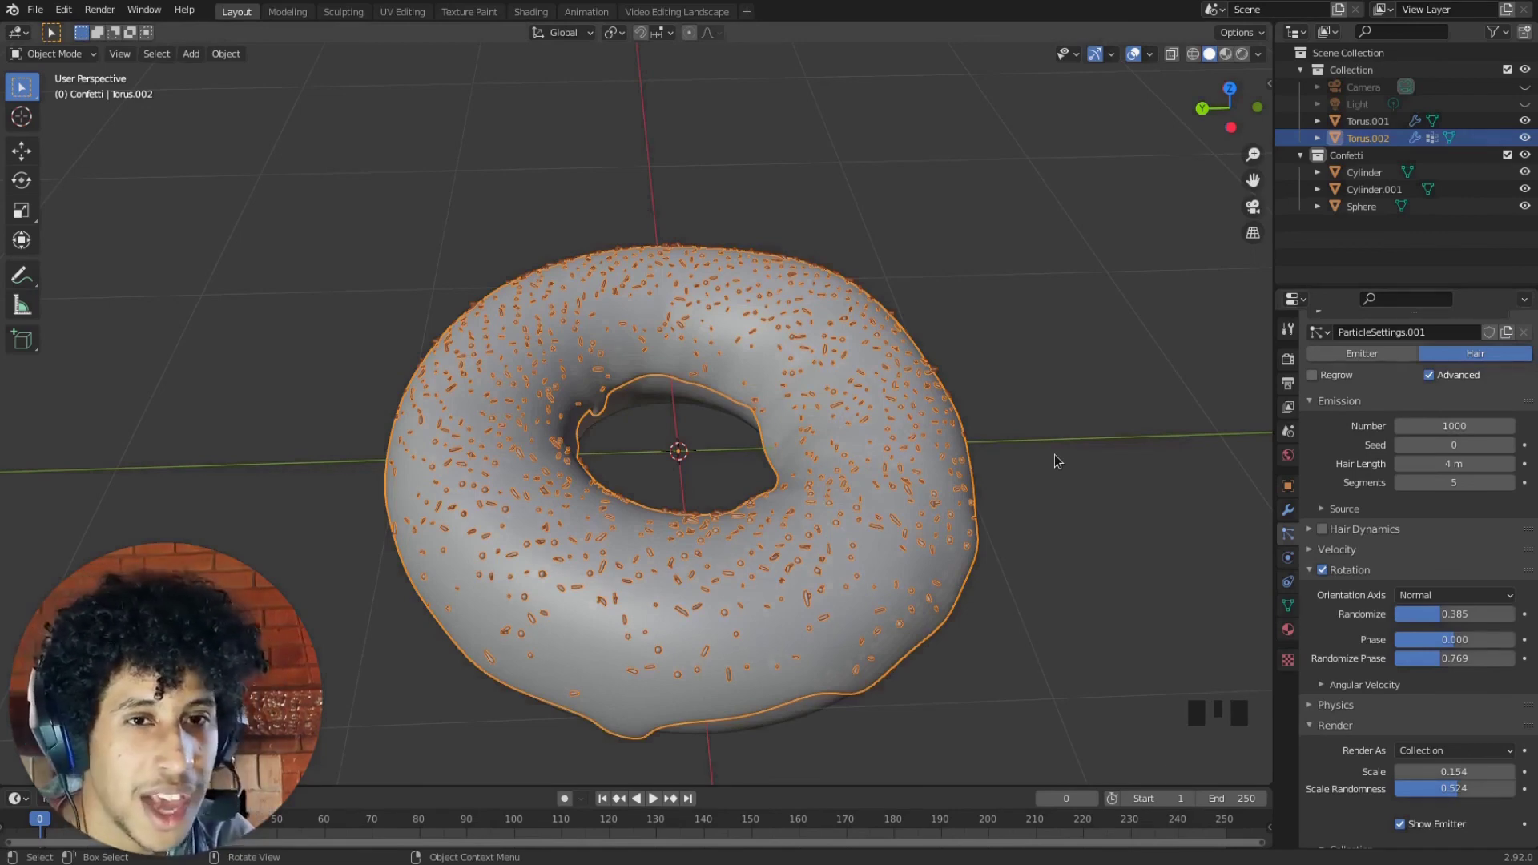
Set the particle system's emission Number to 500
middle_click_drag(1054, 456, 1270, 560)
left_click(1423, 426)
type("500")
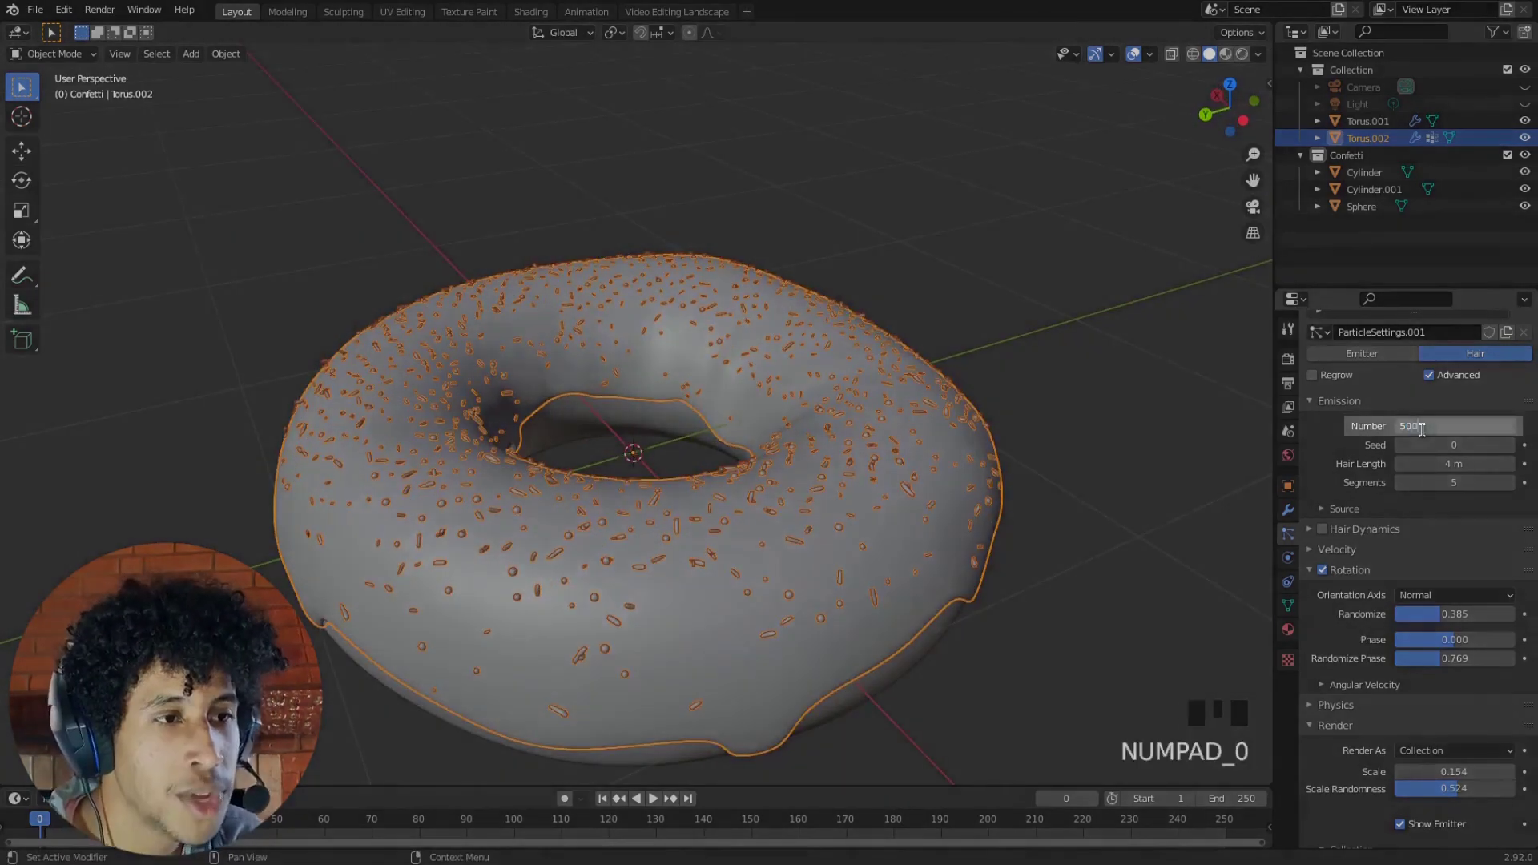
key("Return")
middle_click_drag(721, 305, 745, 337)
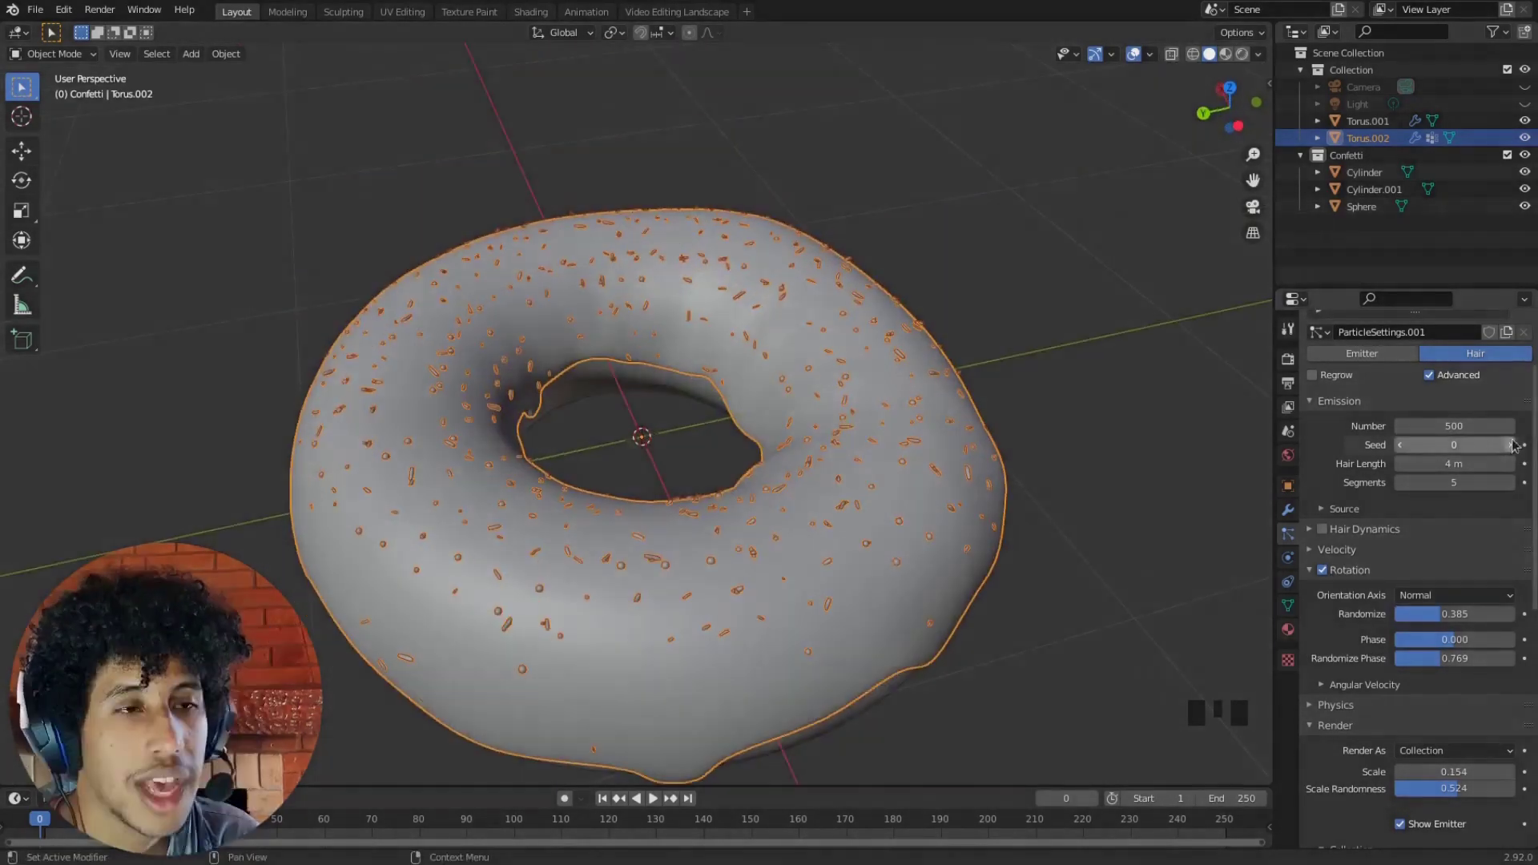
Raise the emission Seed to 1 and inspect the new confetti arrangement from the donut's side
left_click(1511, 445)
left_click(1513, 445)
middle_click_drag(689, 601, 1155, 542)
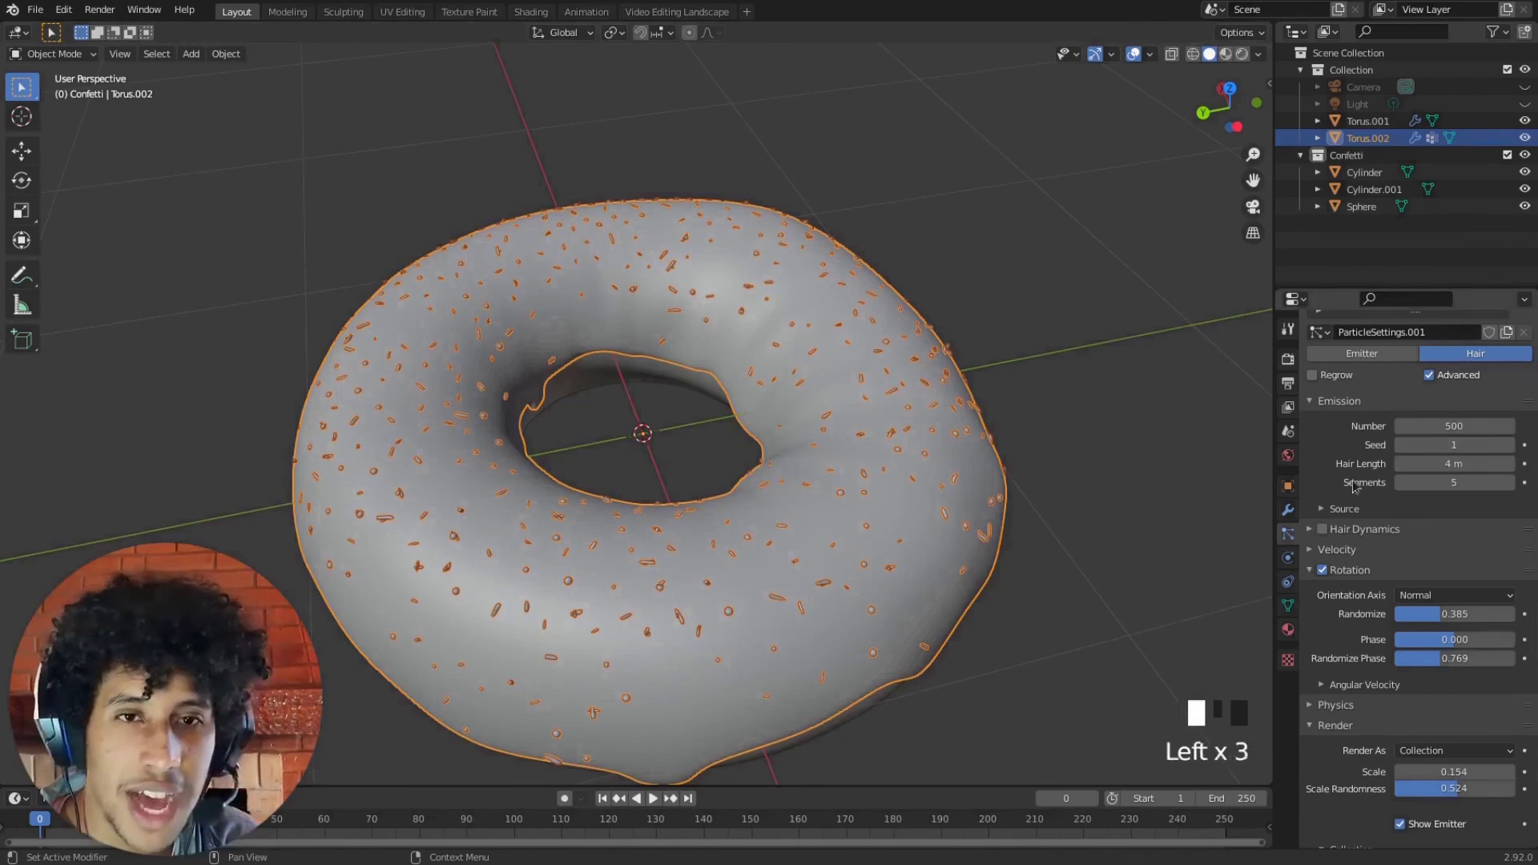
scroll(694, 526, "down", 3)
middle_click_drag(694, 525, 825, 478)
scroll(825, 478, "up", 2)
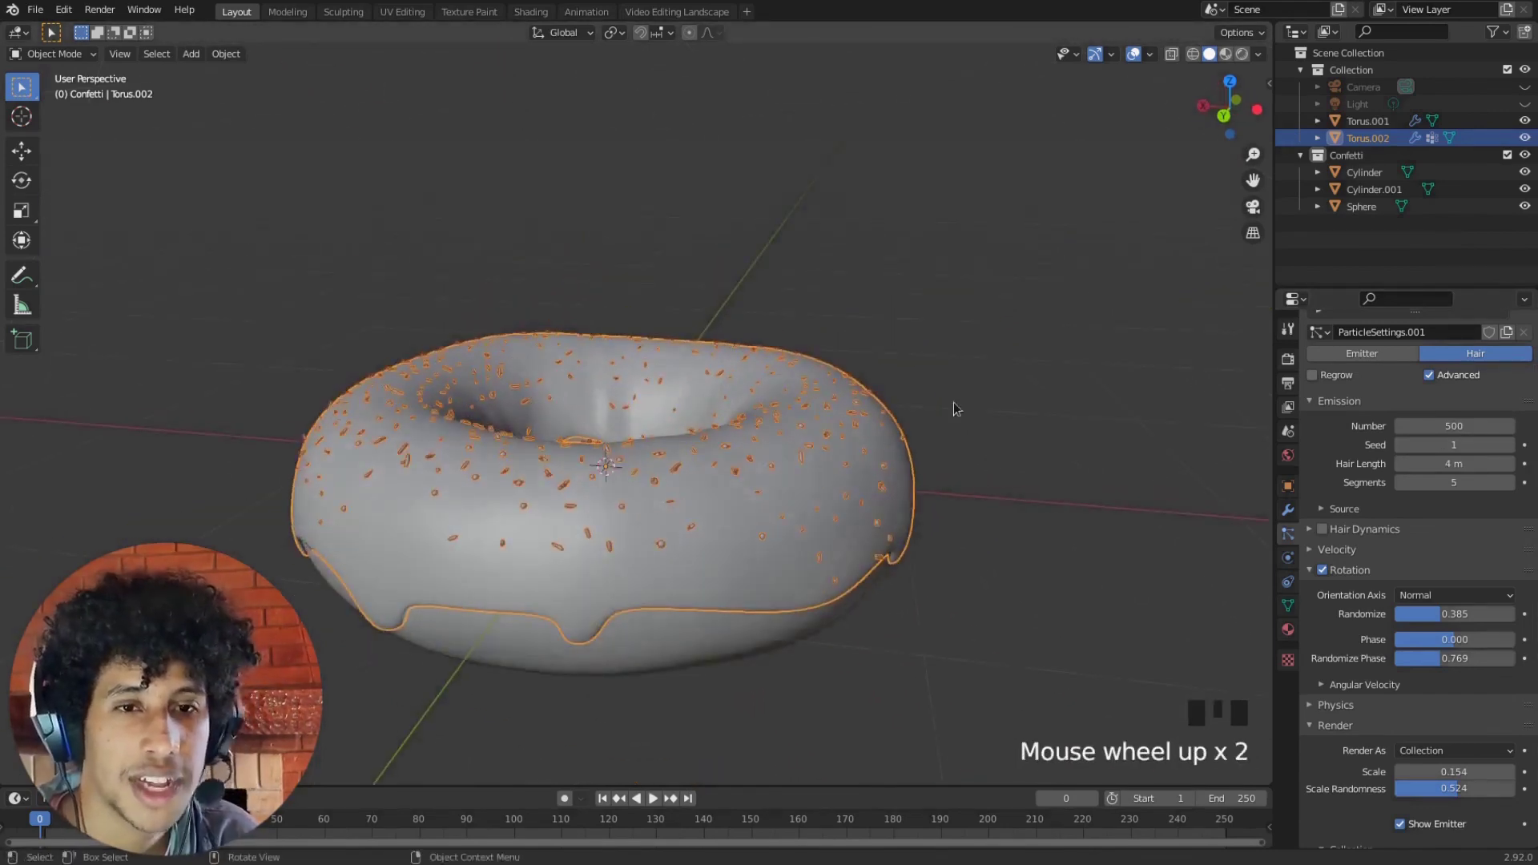
middle_click_drag(954, 409, 962, 449)
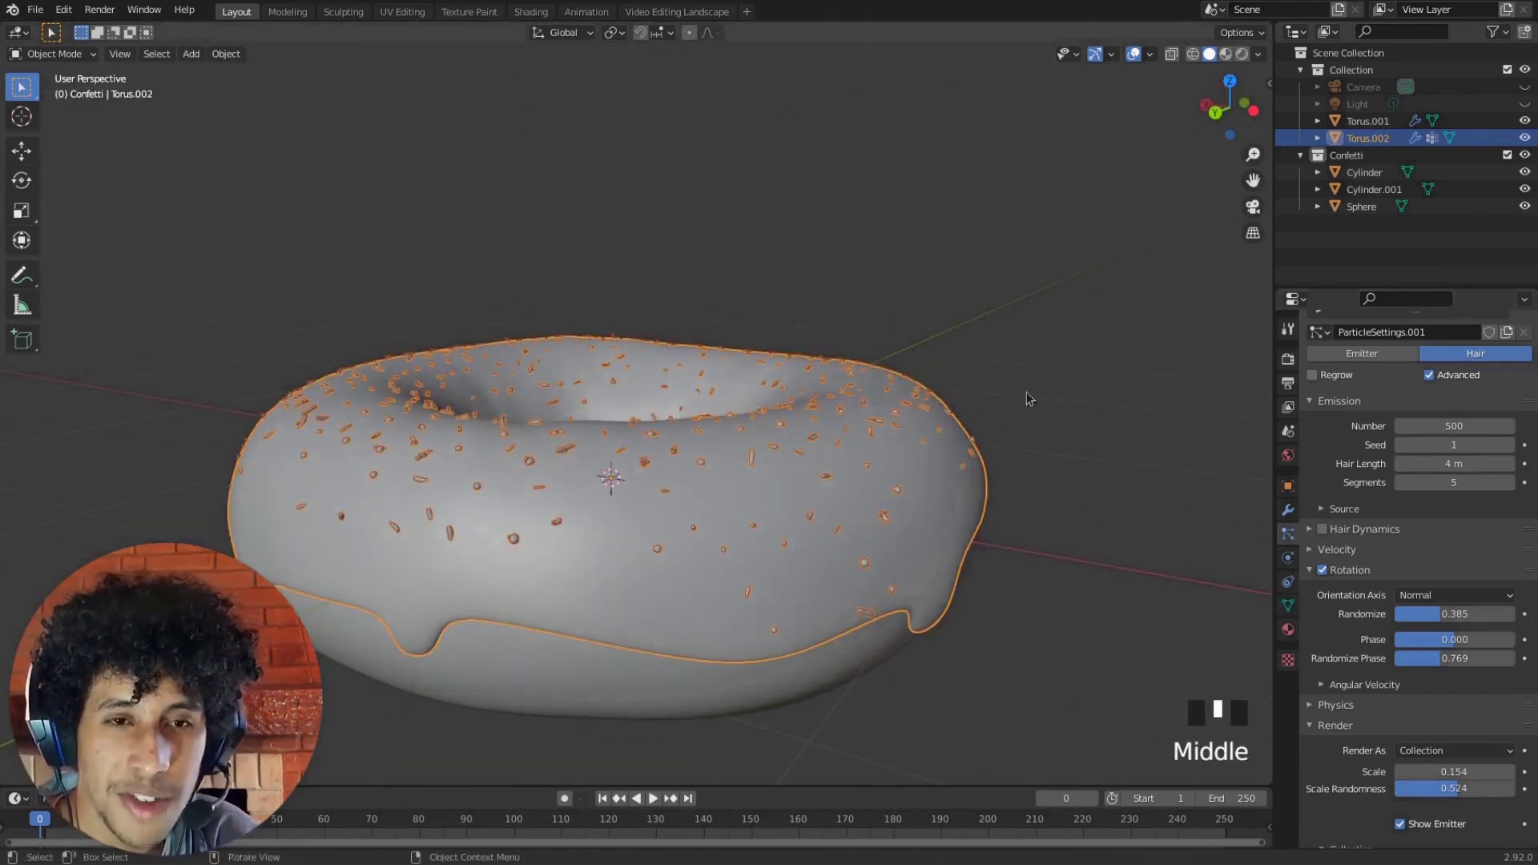
scroll(1405, 542, "down", 5)
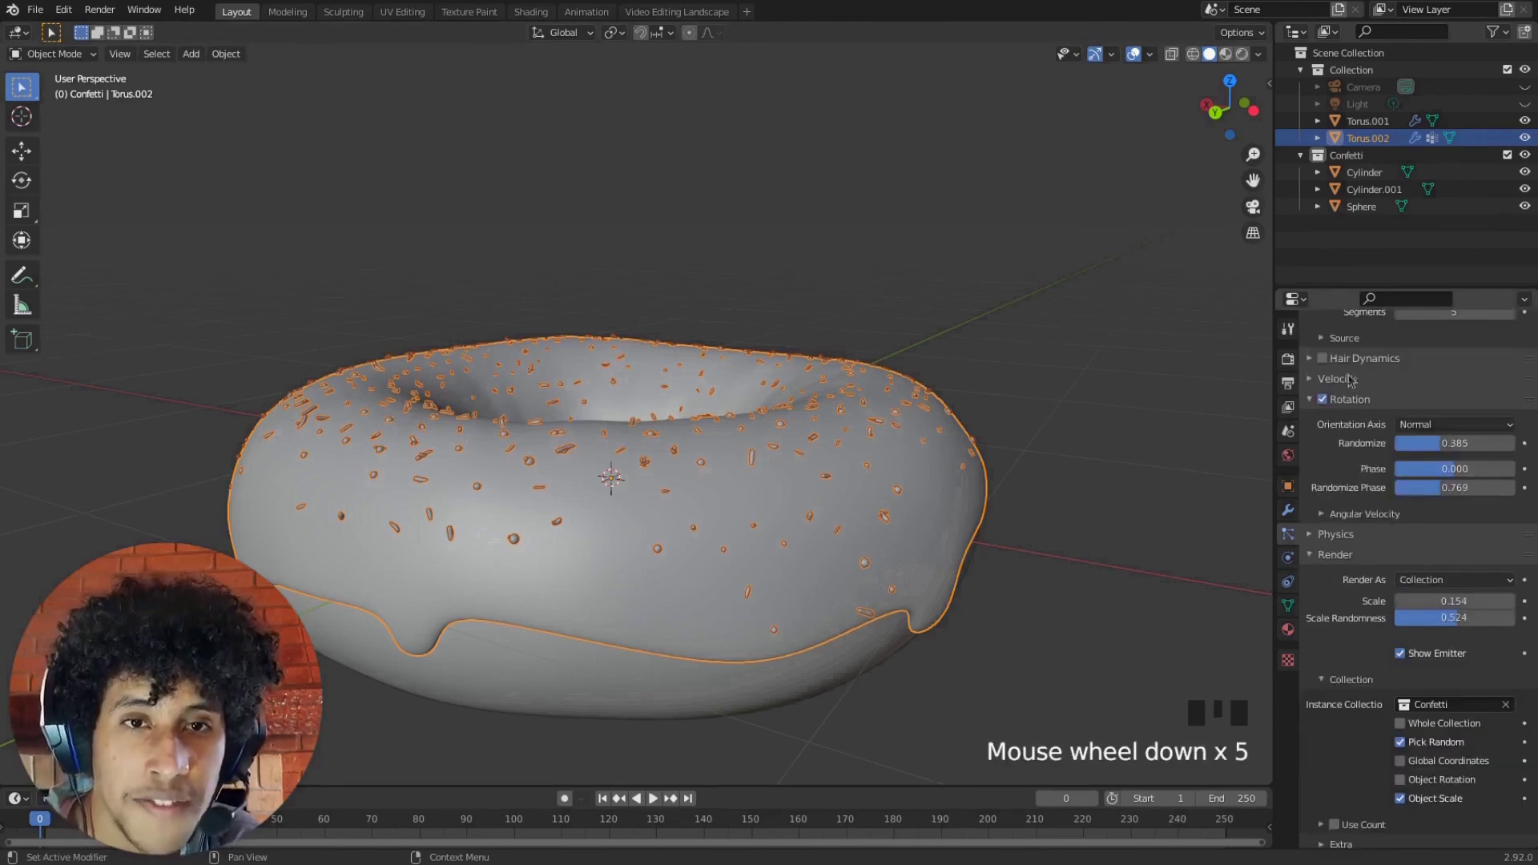
scroll(1481, 619, "up", 6)
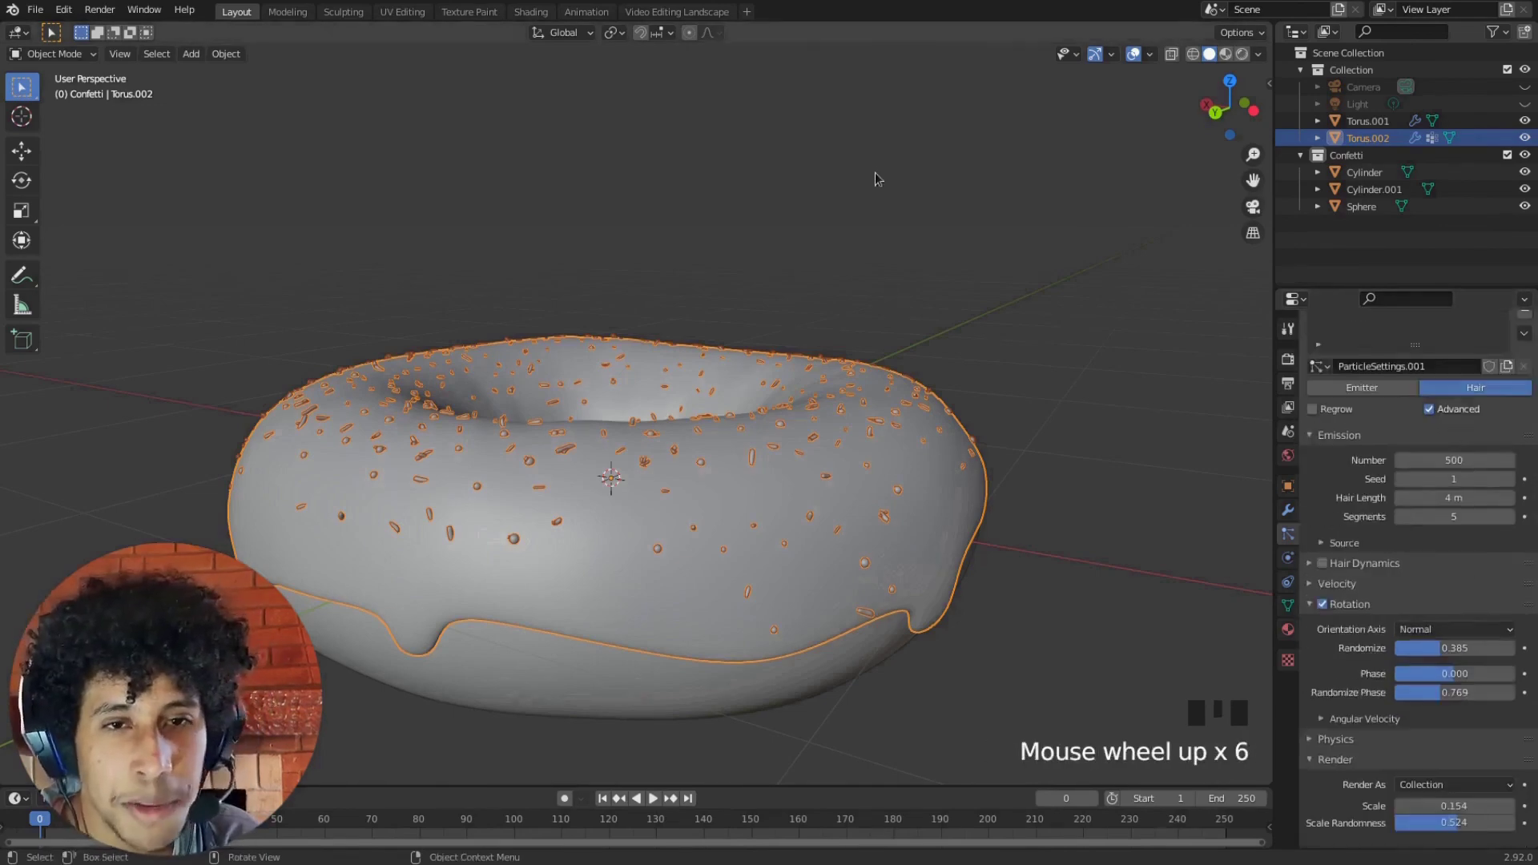
middle_click_drag(879, 178, 866, 258)
Step the emission Seed up to 6 to find a better confetti arrangement
left_click(1504, 479)
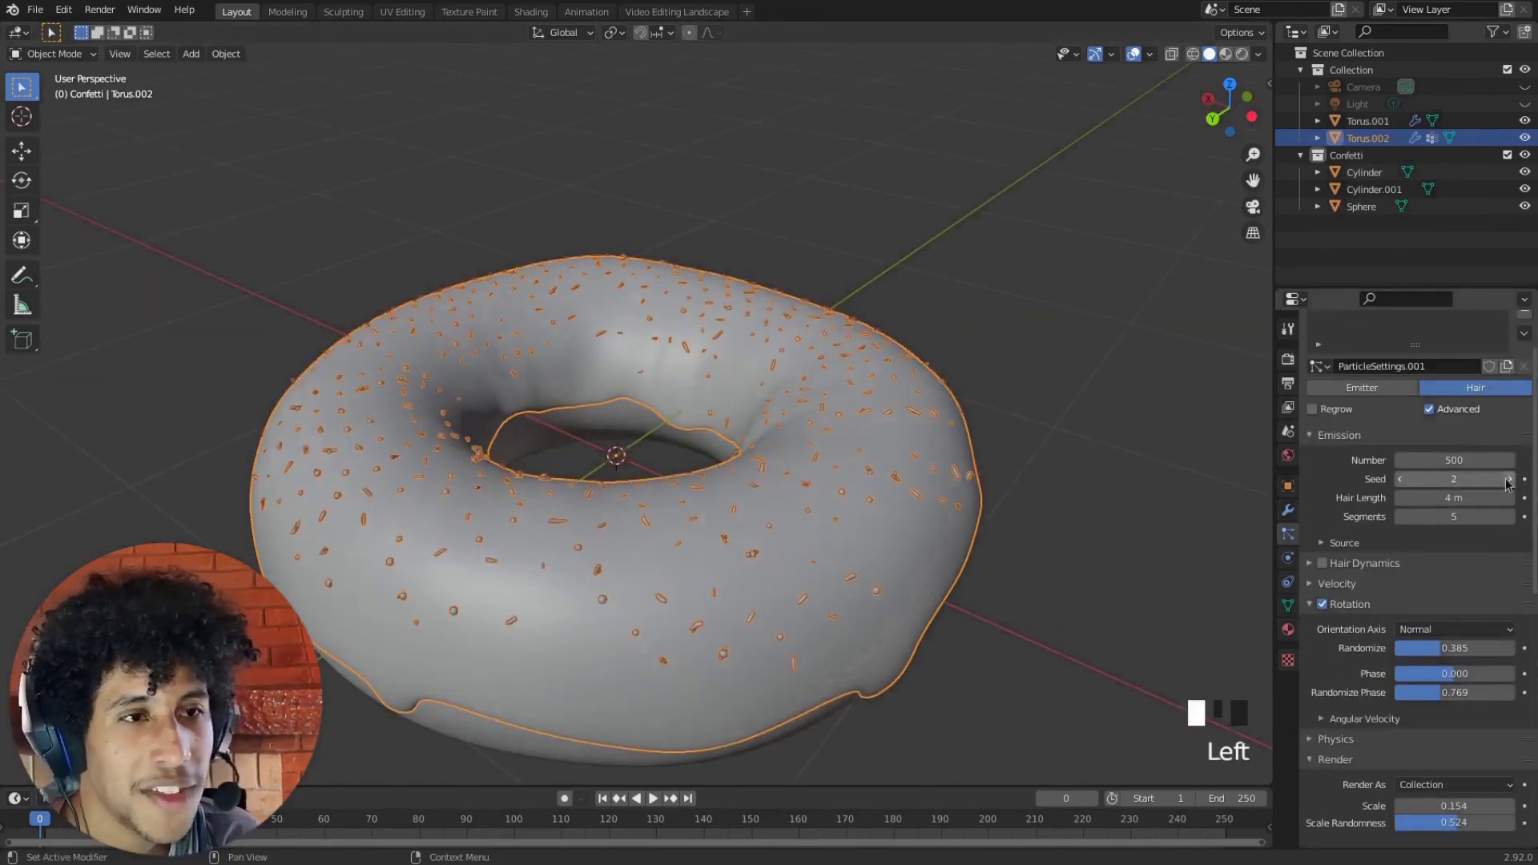
left_click(1504, 478)
left_click(1504, 478)
left_click(1504, 479)
left_click(1504, 478)
Try a slightly higher rotation Randomize value, keep 0.385, and enlarge the confetti to a render Scale of 0.264
scroll(1474, 561, "down", 2)
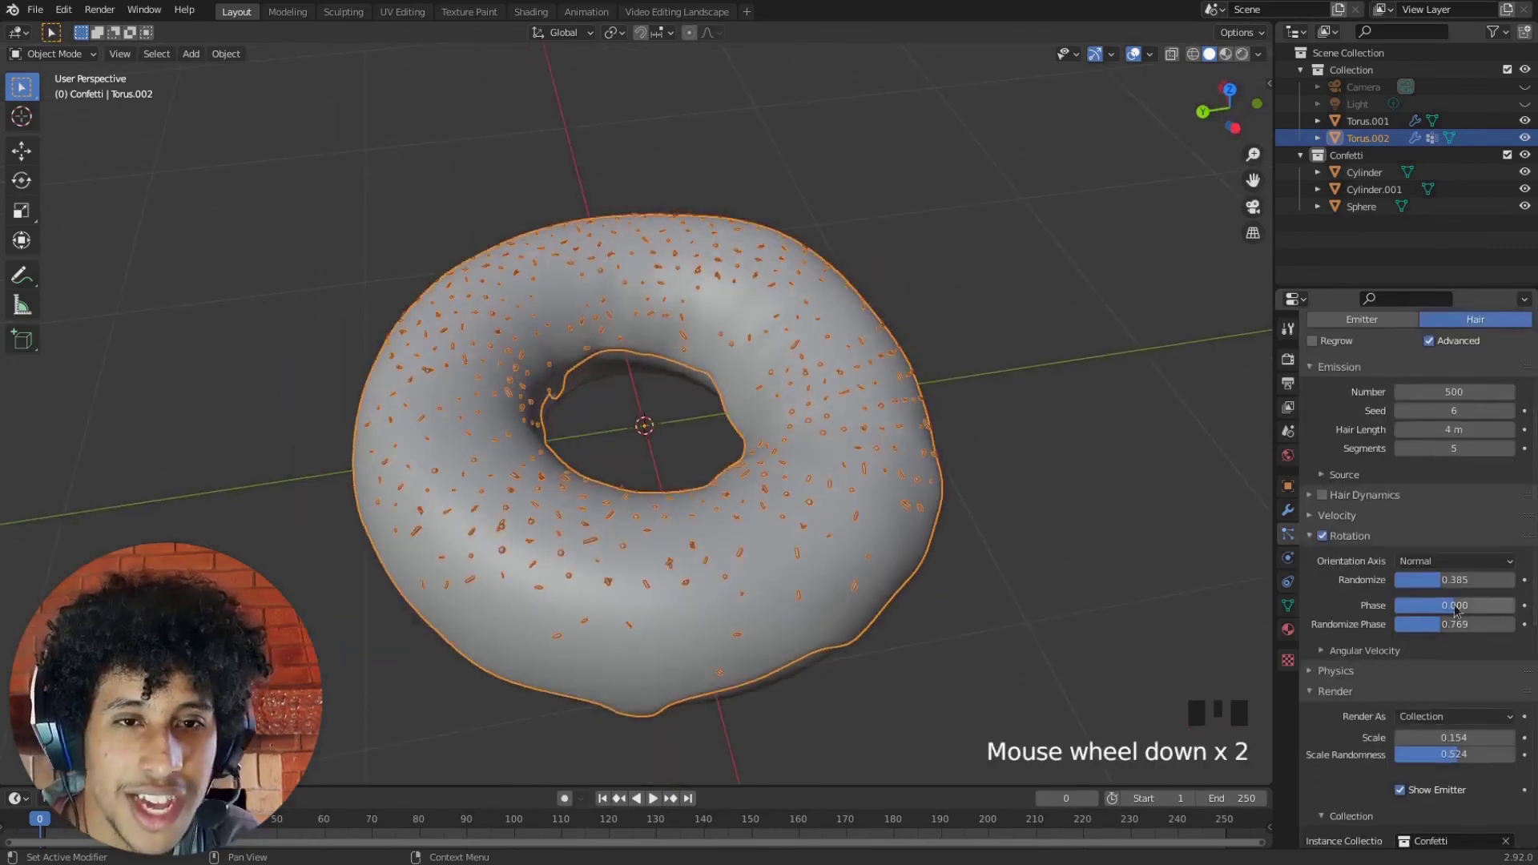
left_click_drag(1457, 591, 1466, 591)
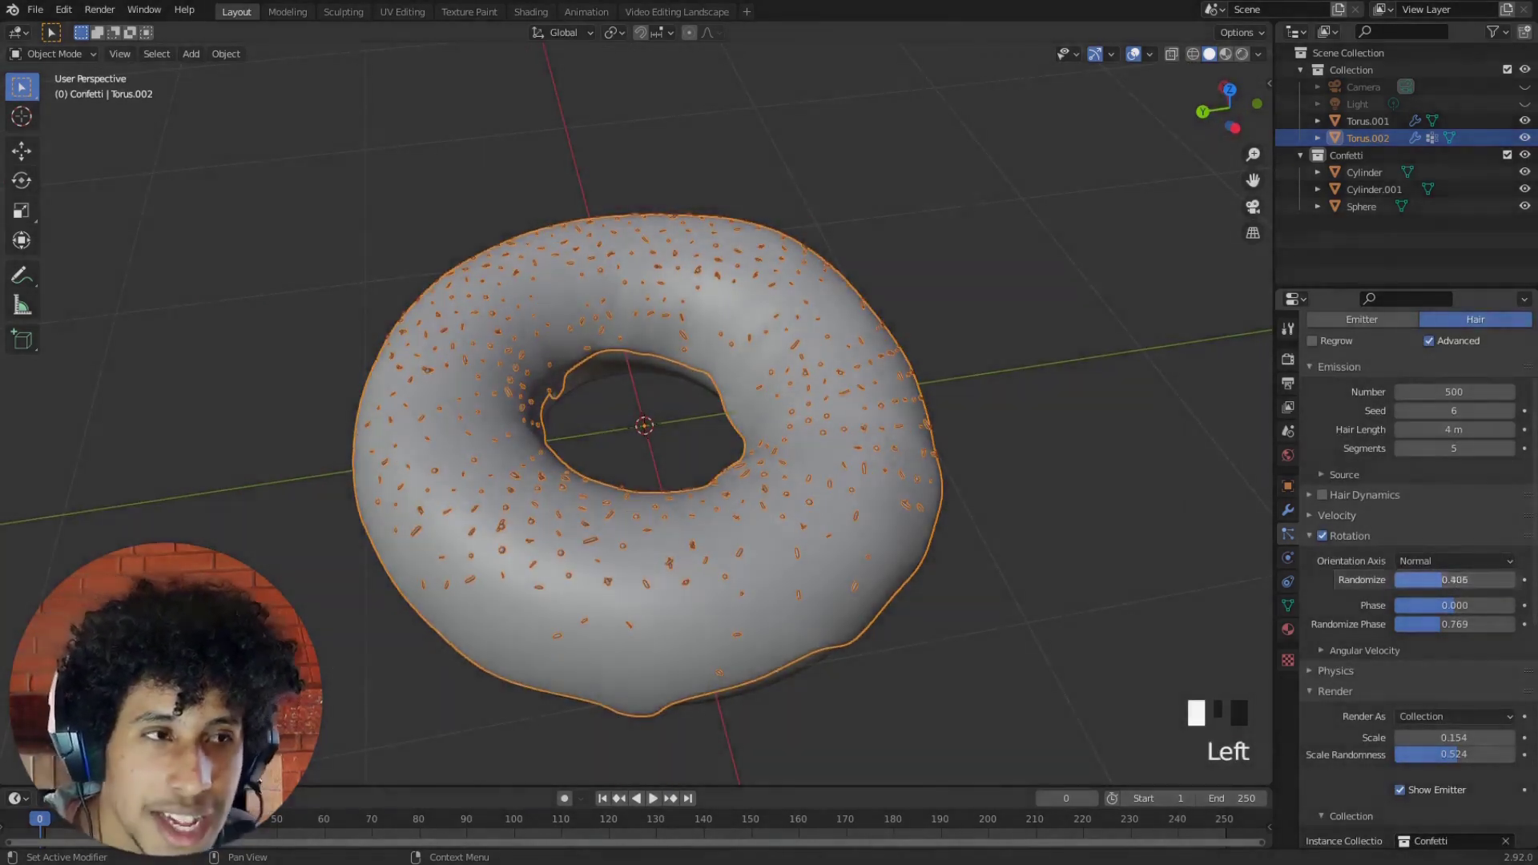
scroll(1431, 595, "down", 4)
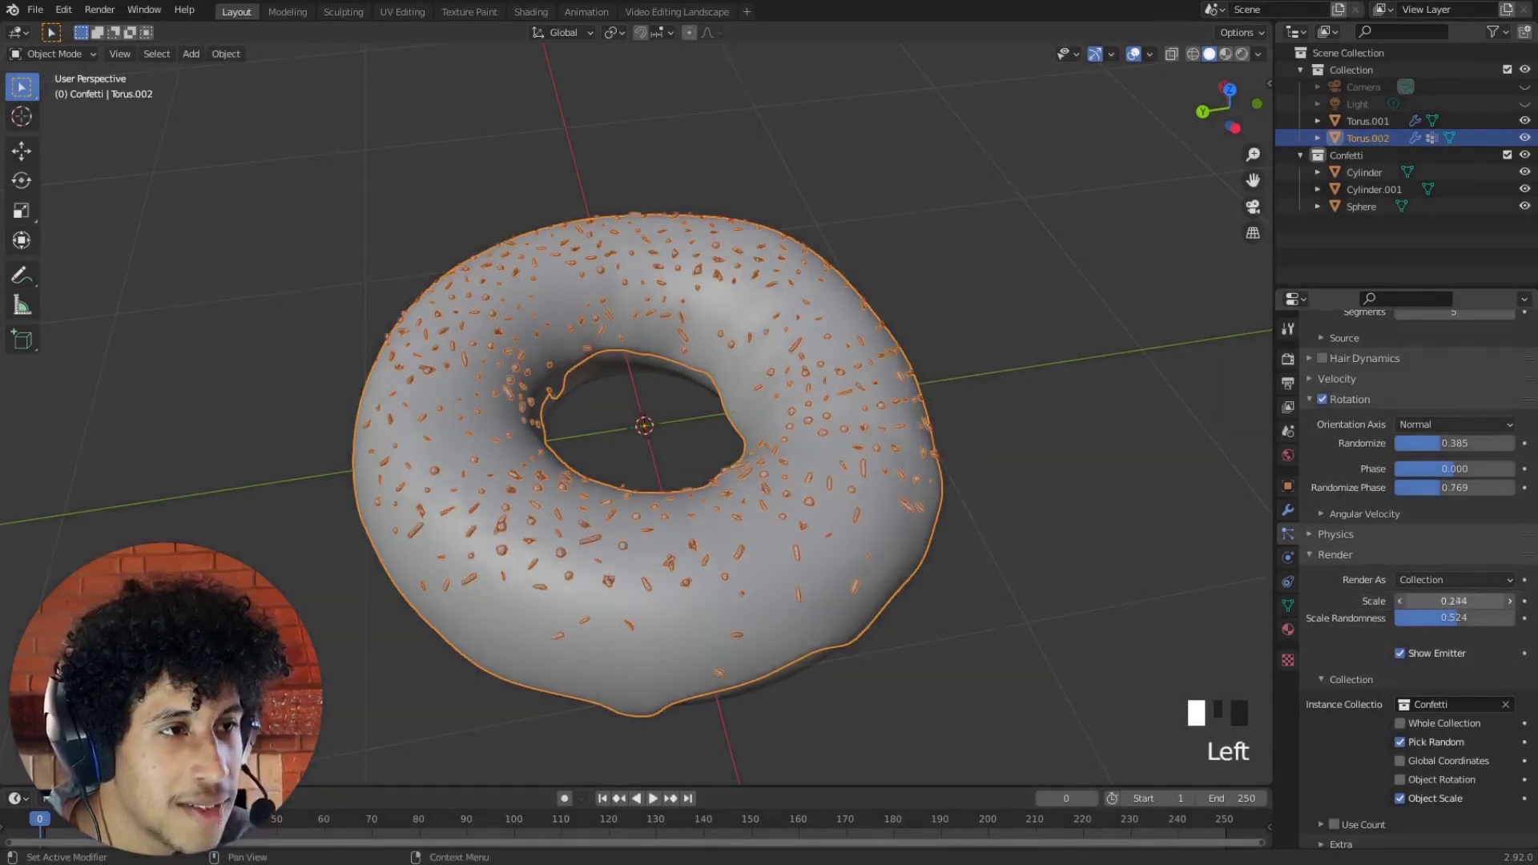
left_click_drag(1455, 601, 1463, 601)
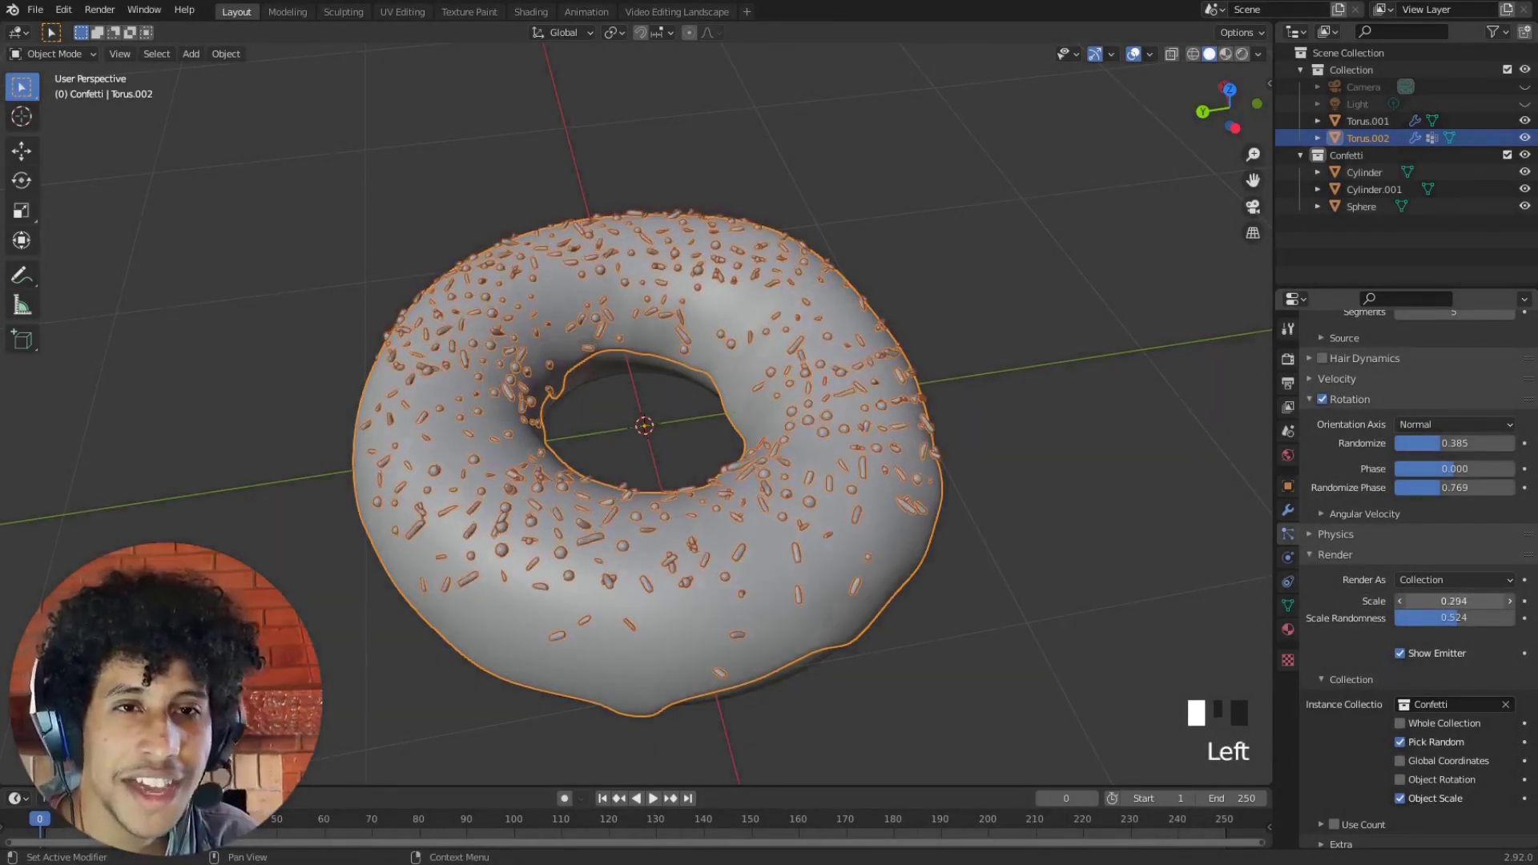
Set the emission Seed to 7 and deselect the icing
mouse_move(649, 425)
middle_mouse_down()
mouse_move(645, 460)
mouse_move(653, 437)
middle_mouse_up()
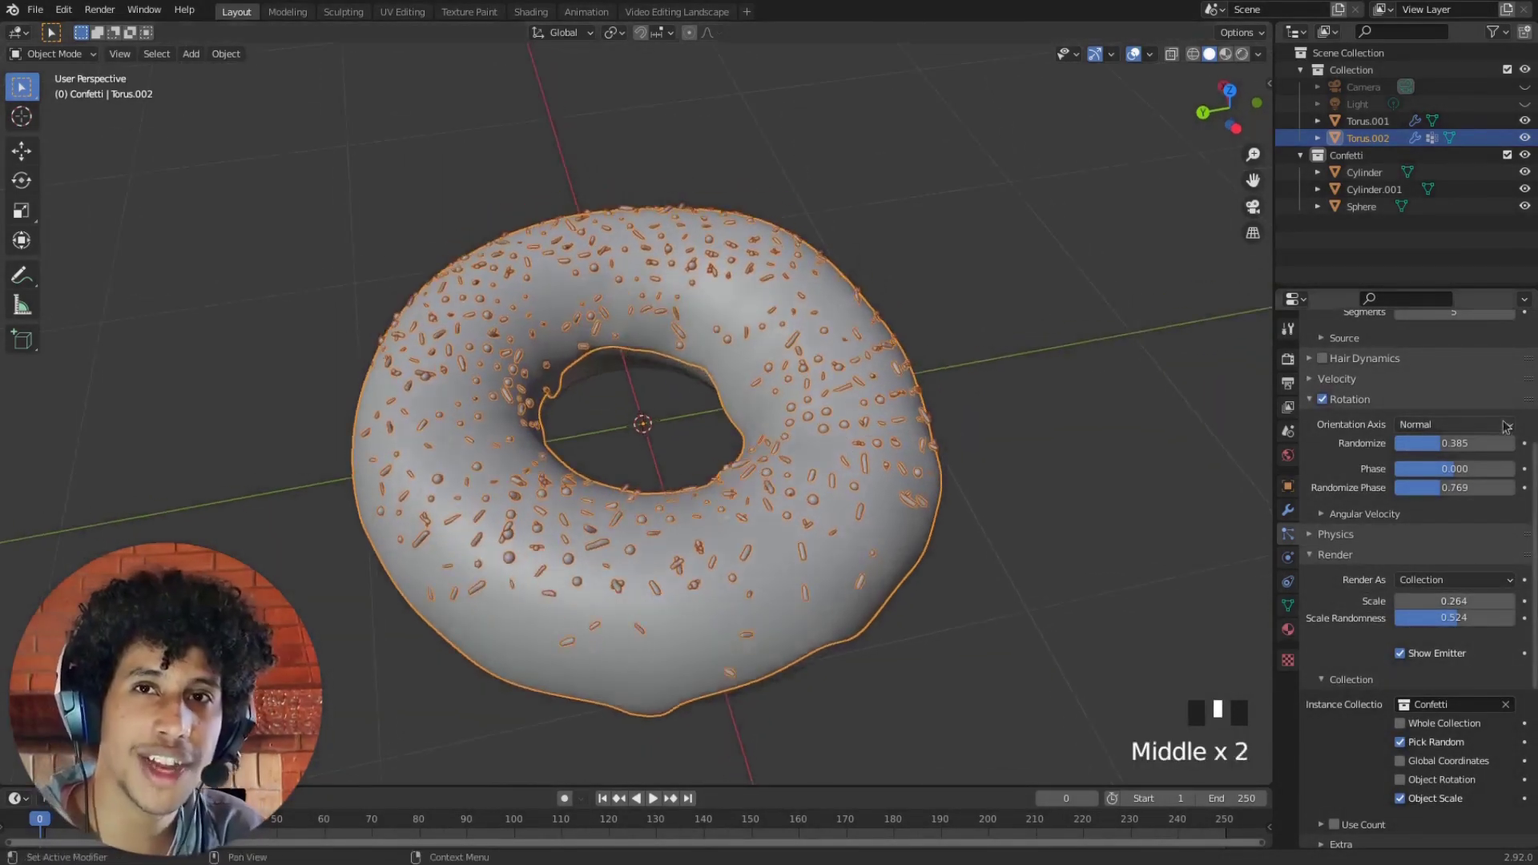
scroll(1465, 368, "up", 2)
left_click(1510, 342)
left_click(1109, 417)
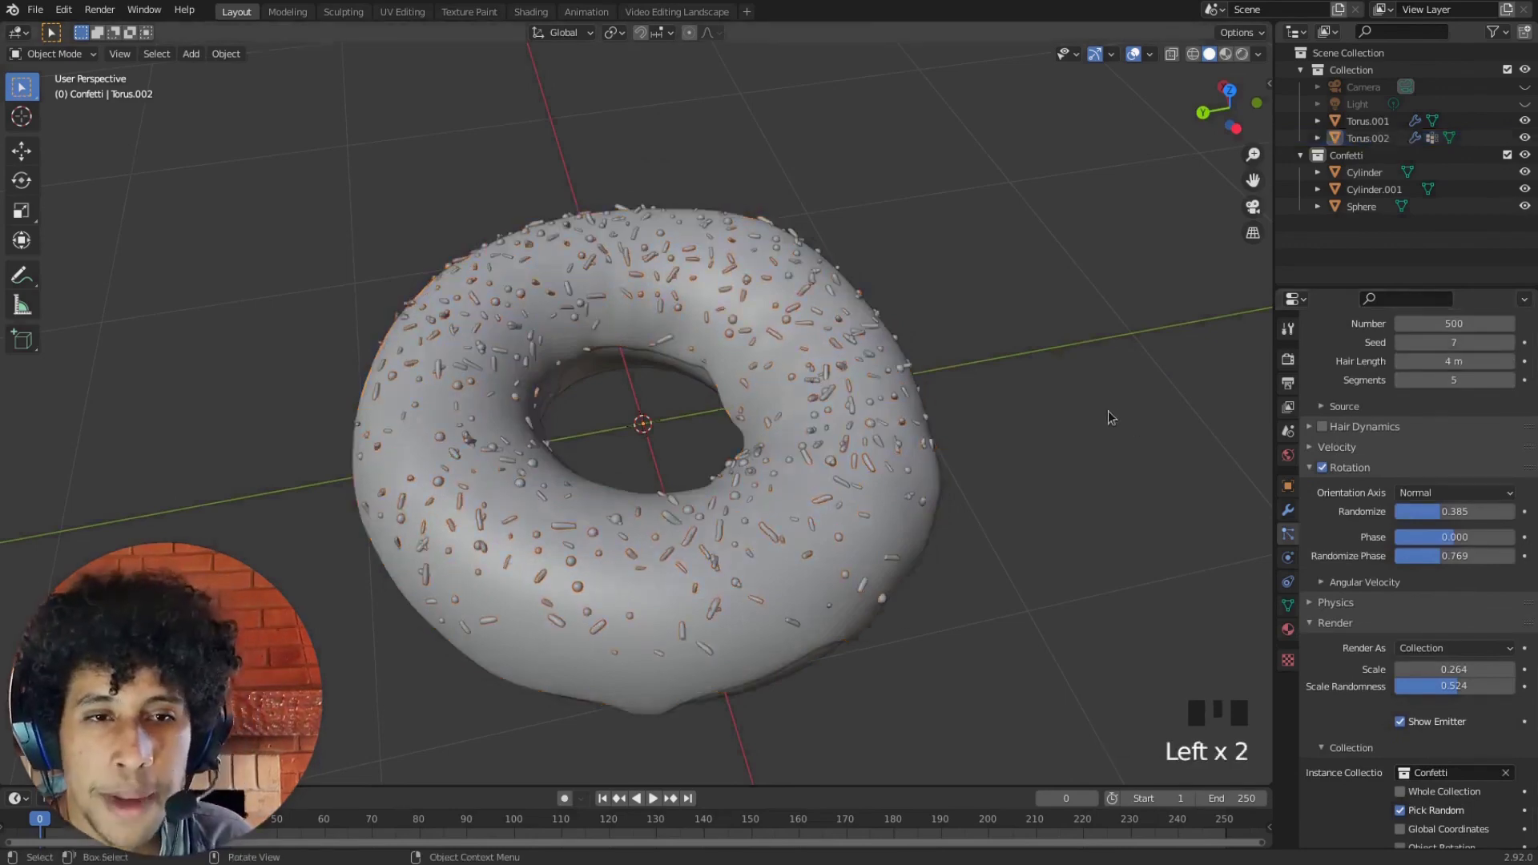
Inspect the confetti on the donut from a distance and close up, with the icing deselected
left_click(901, 458)
left_click(1059, 393)
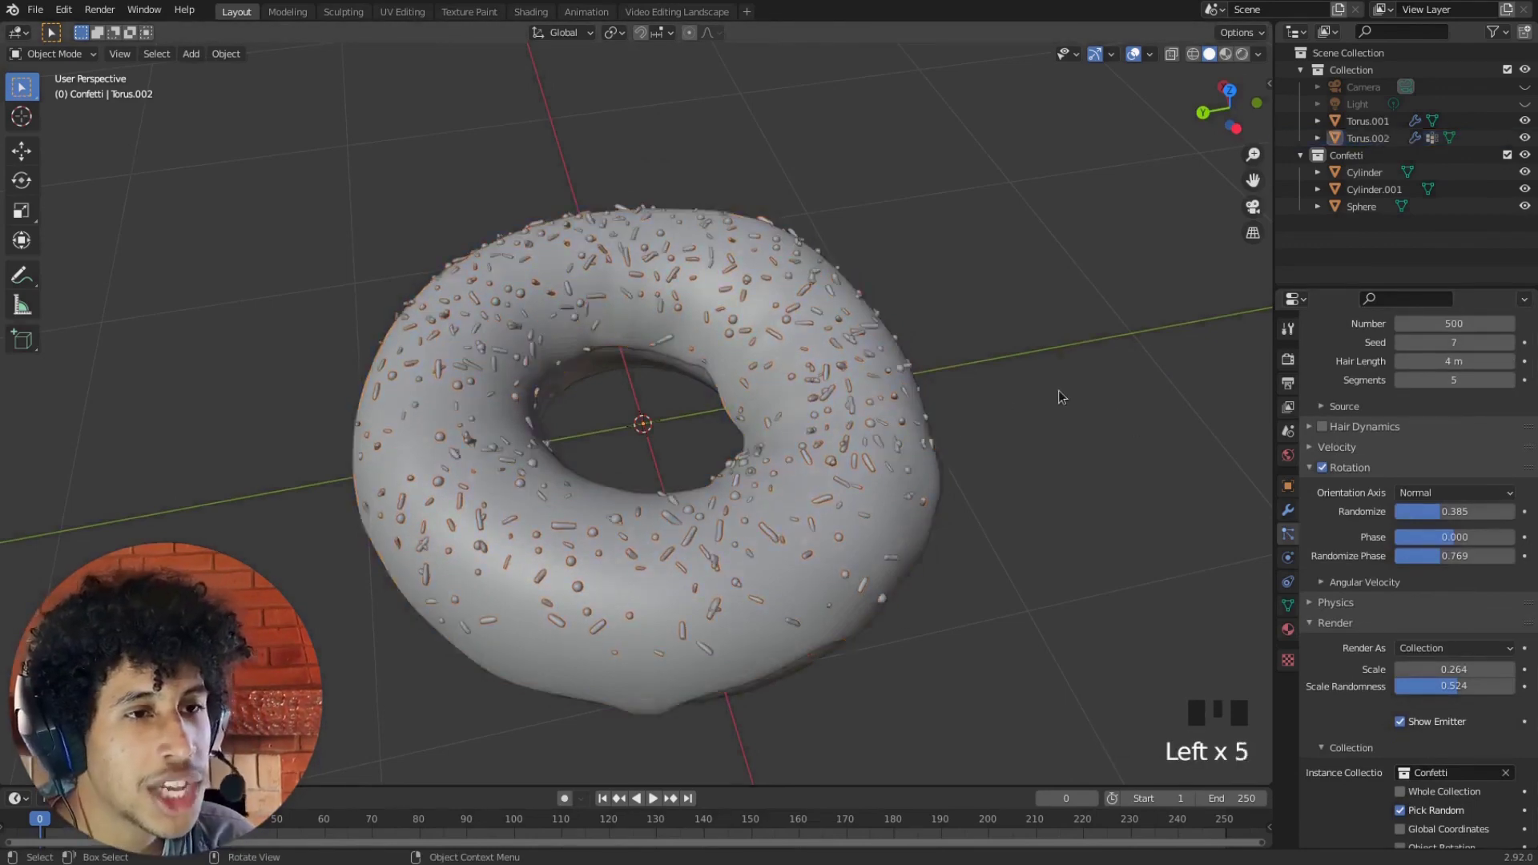
mouse_move(1059, 391)
middle_mouse_down()
mouse_move(1054, 334)
mouse_move(1084, 374)
middle_mouse_up()
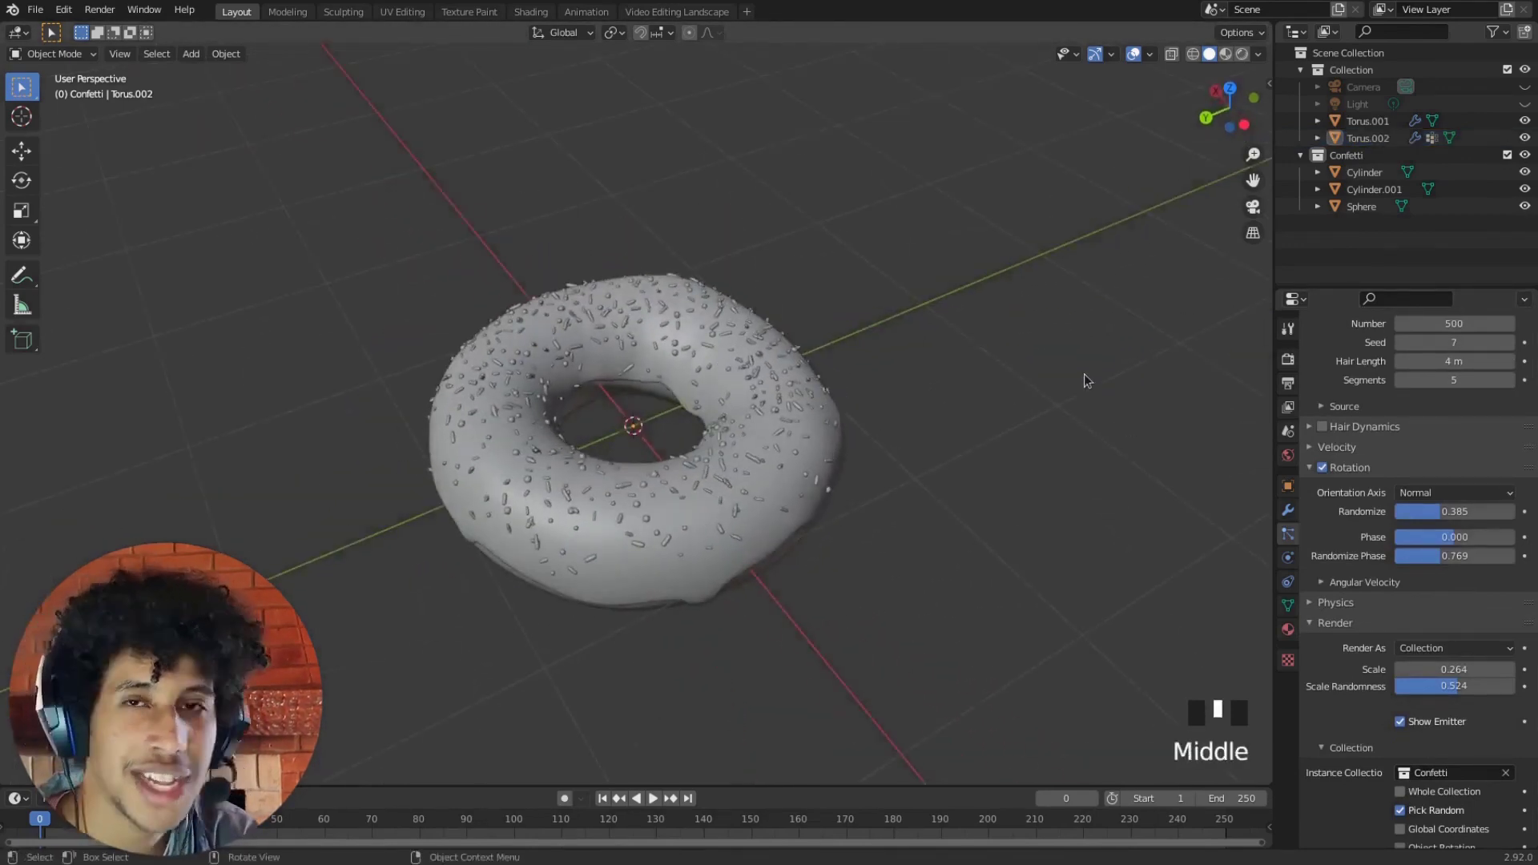
left_click(819, 321)
left_click(773, 344)
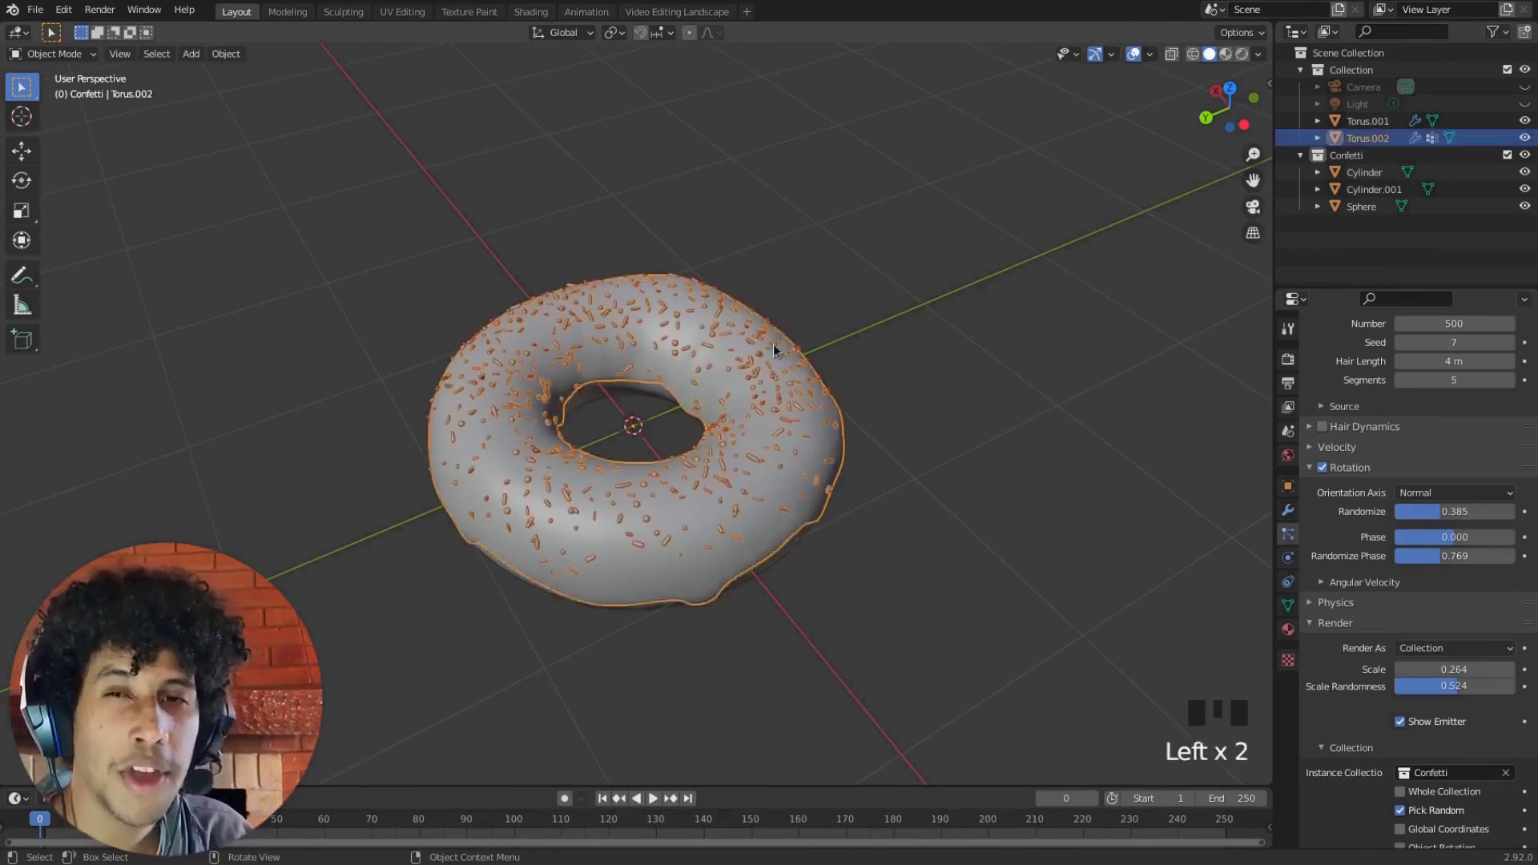
scroll(778, 344, "up", 3)
left_click(893, 255)
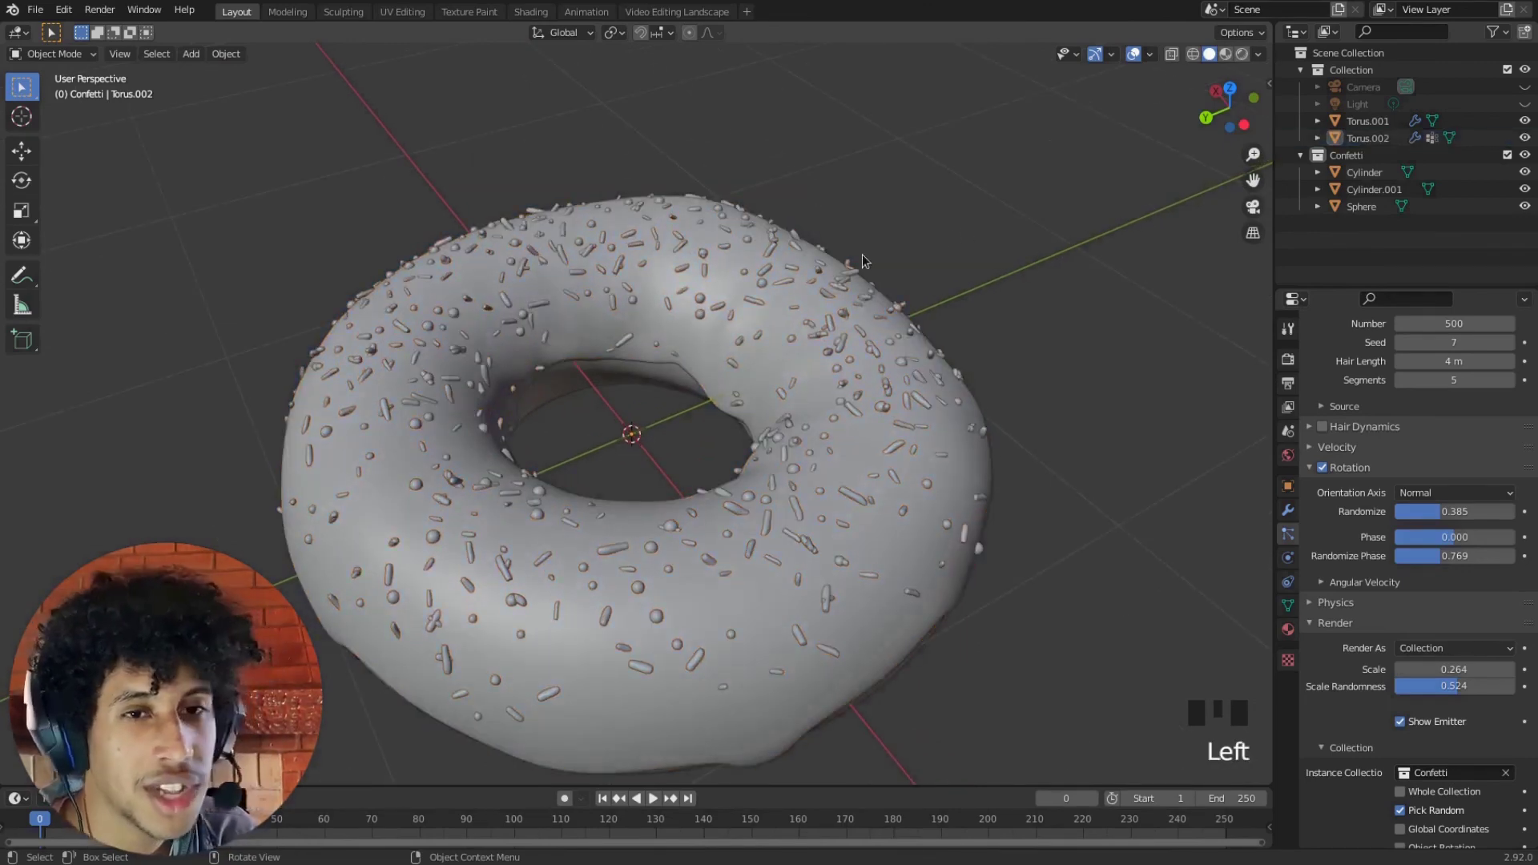